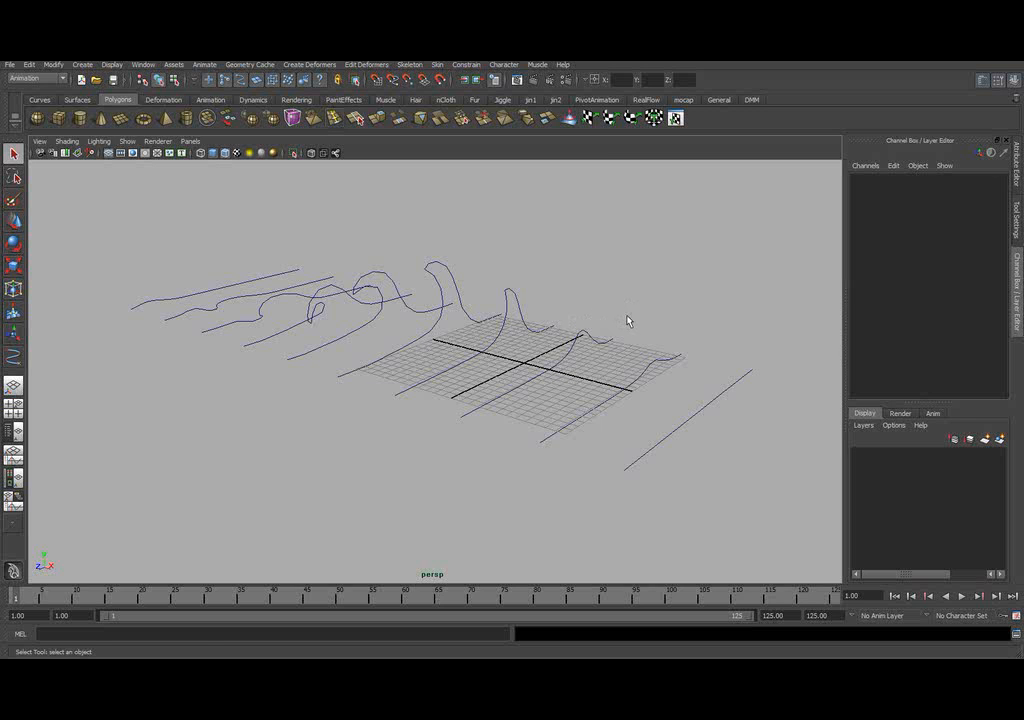
- Select the wave profile curves one after another, from the straight front curve to the farthest one, and clear the selection
alt+drag(628, 320, 602, 310)
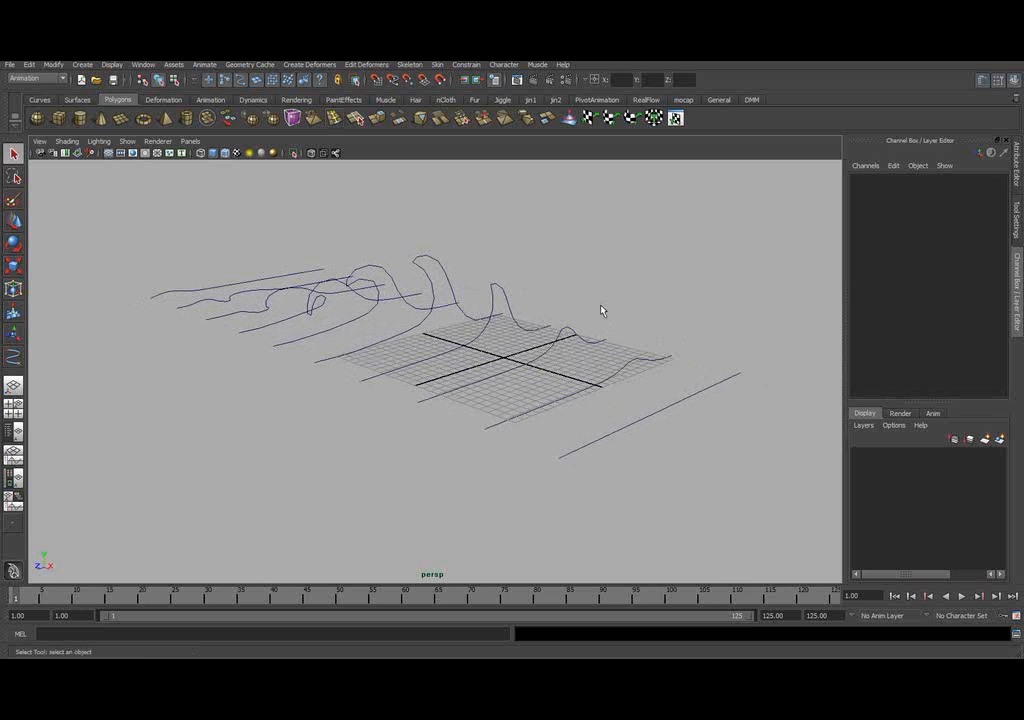
click(660, 409)
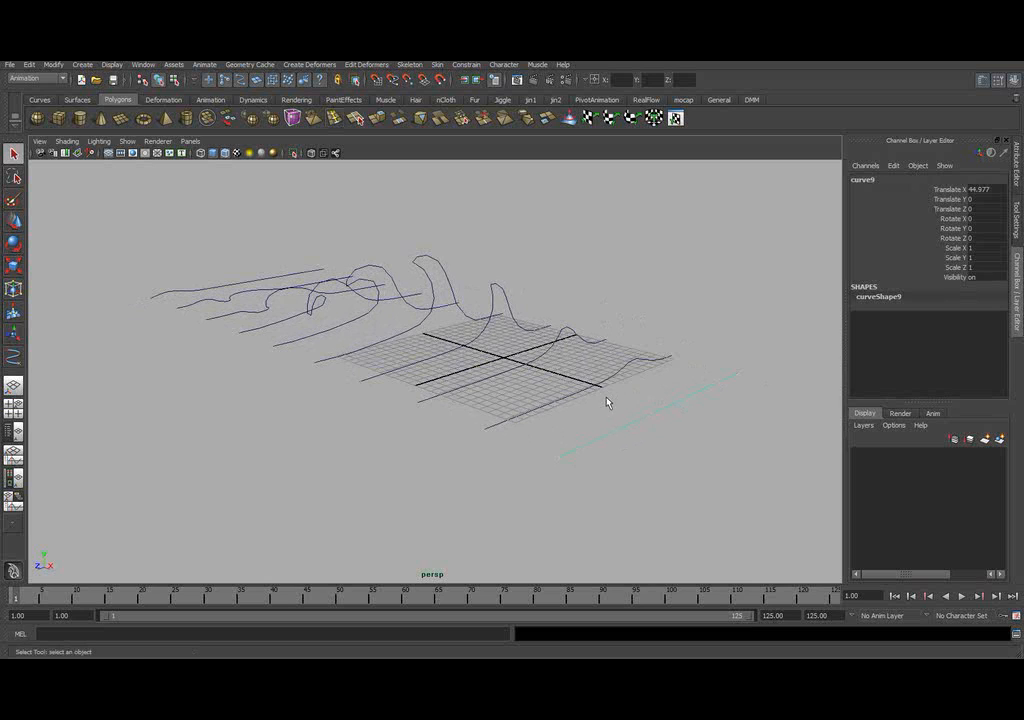
click(576, 396)
click(480, 377)
click(408, 366)
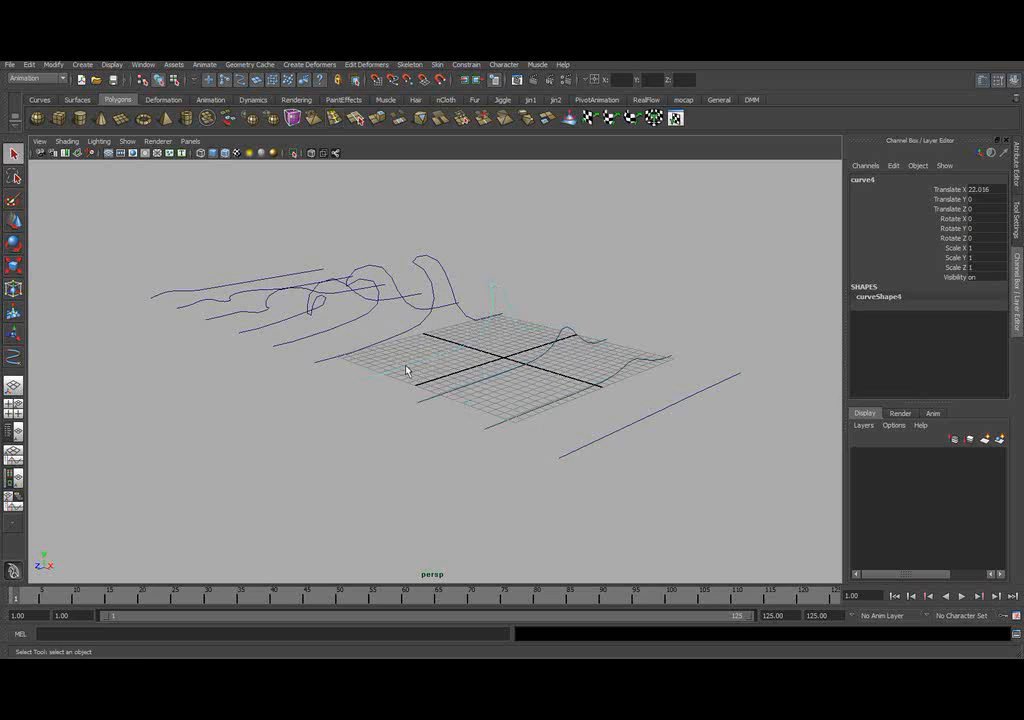
click(327, 358)
click(296, 341)
click(259, 323)
click(243, 311)
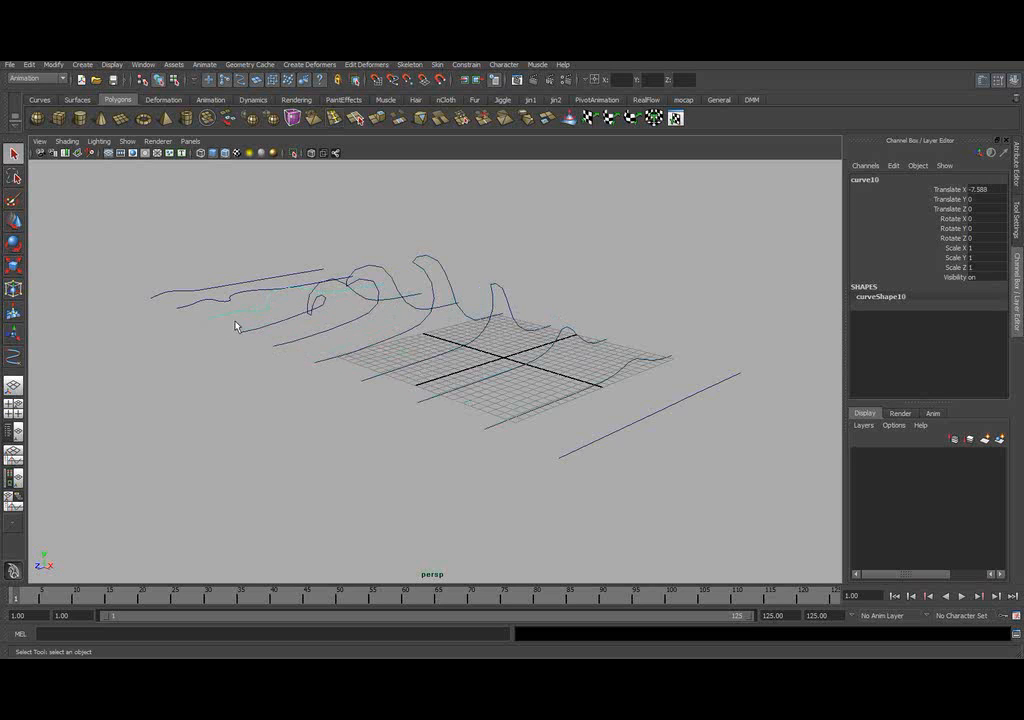
click(188, 306)
click(189, 292)
alt+middle_drag(547, 366, 590, 375)
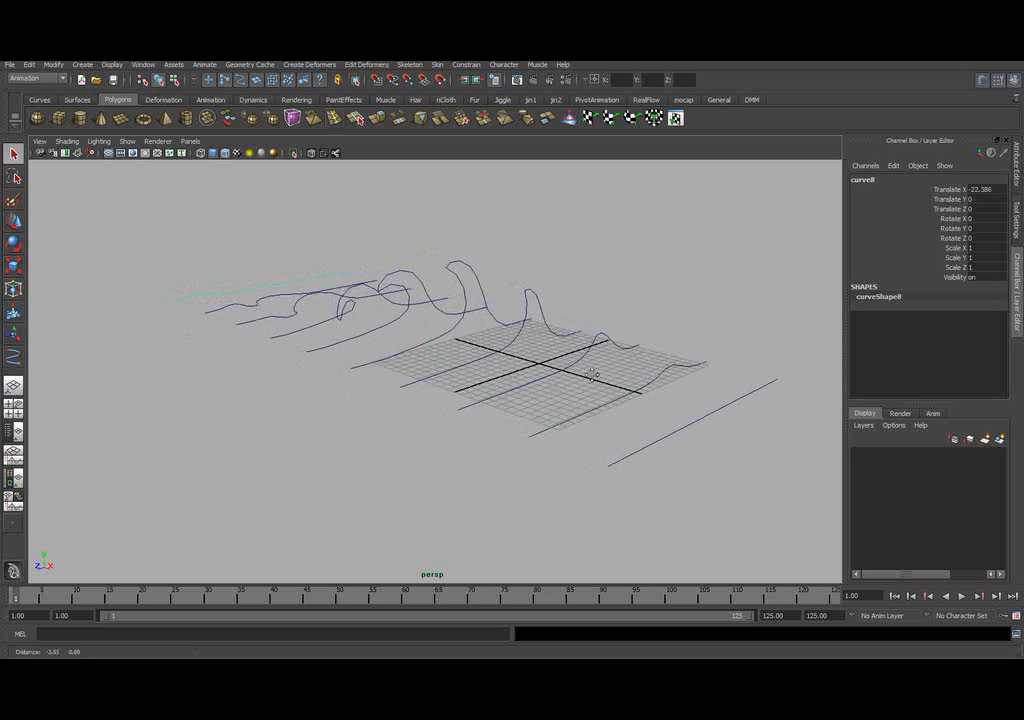
alt+right_drag(590, 375, 567, 339)
alt+drag(567, 339, 574, 357)
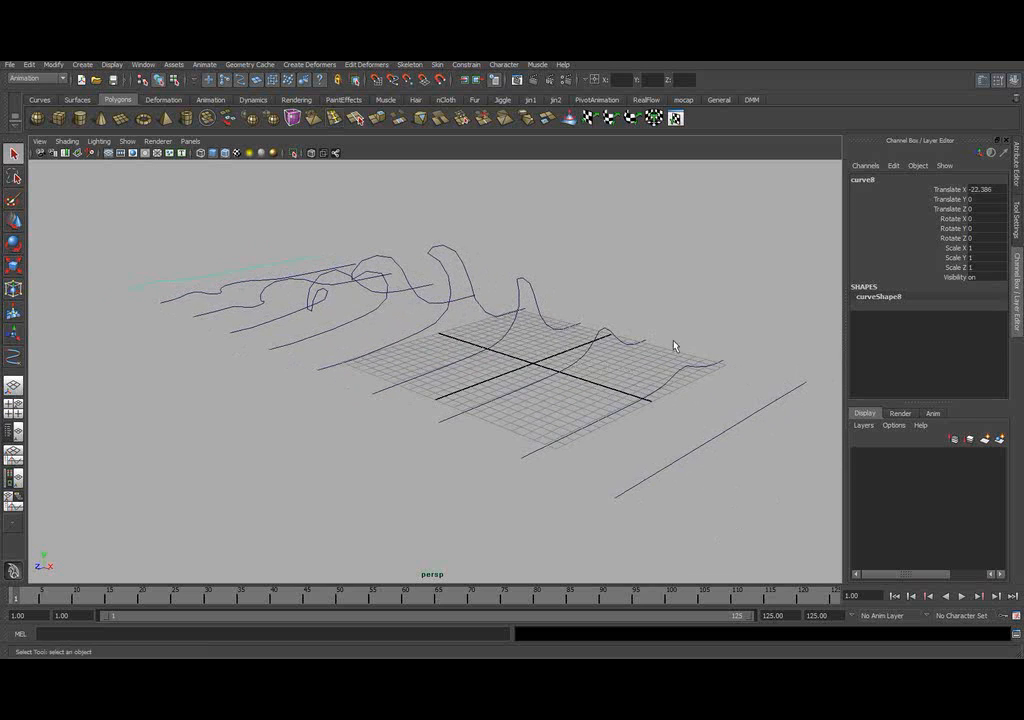
click(683, 342)
- Duplicate the straight front curve and move the copy along Z to about -31.5, beside the row of profiles
alt+drag(684, 346, 612, 366)
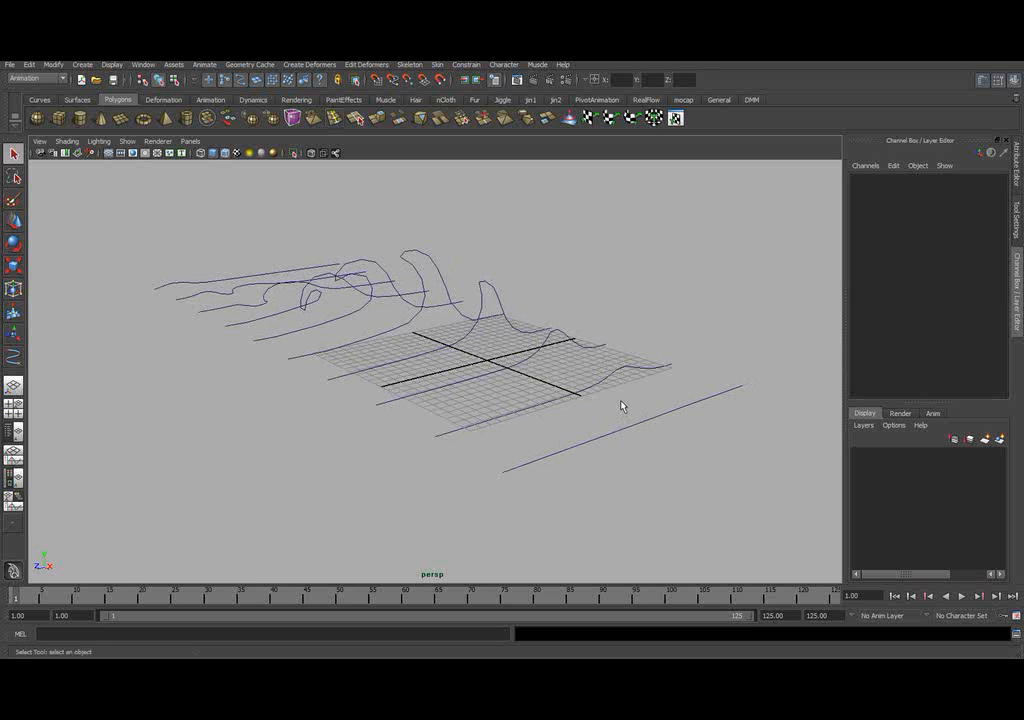
alt+drag(565, 377, 644, 468)
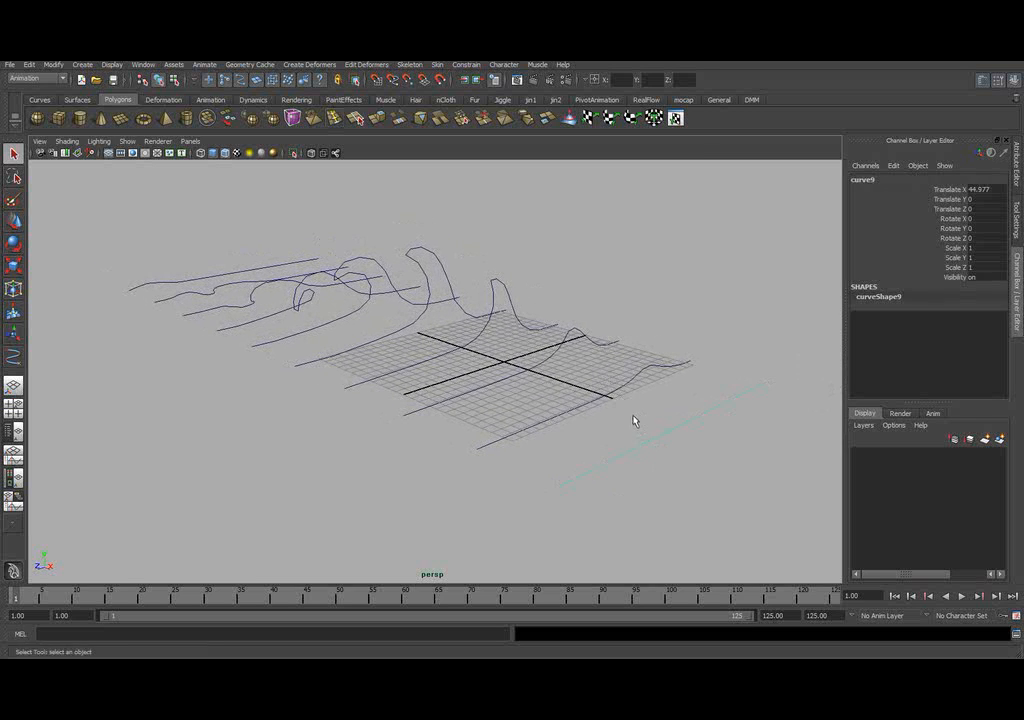
key(w)
alt+drag(622, 411, 621, 392)
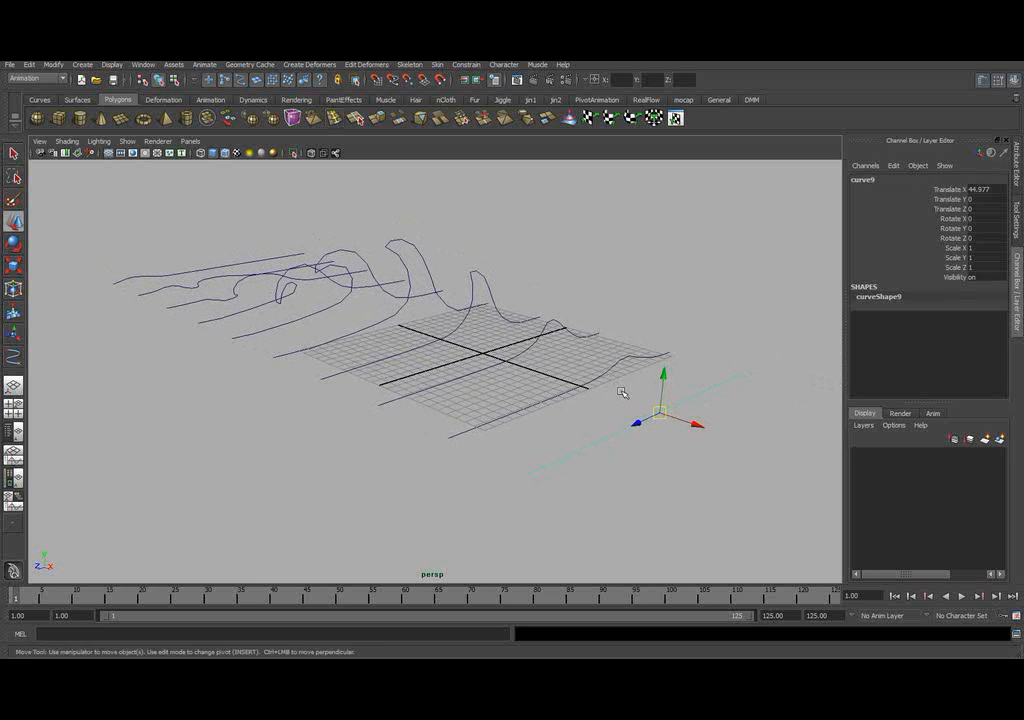
alt+drag(543, 403, 455, 312)
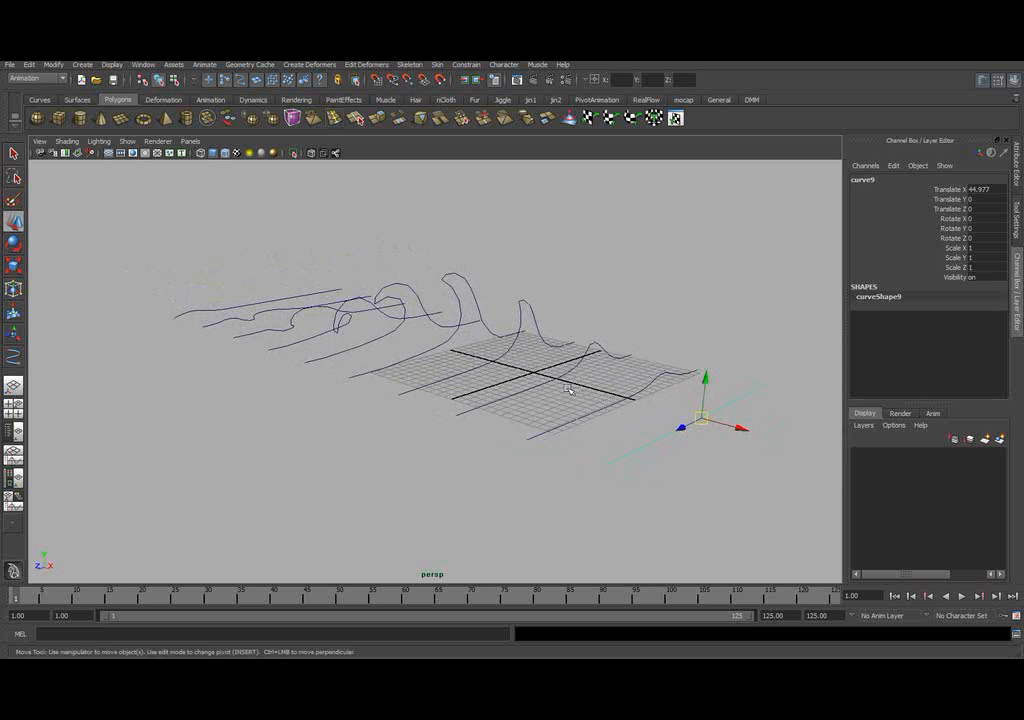
alt+drag(372, 300, 501, 384)
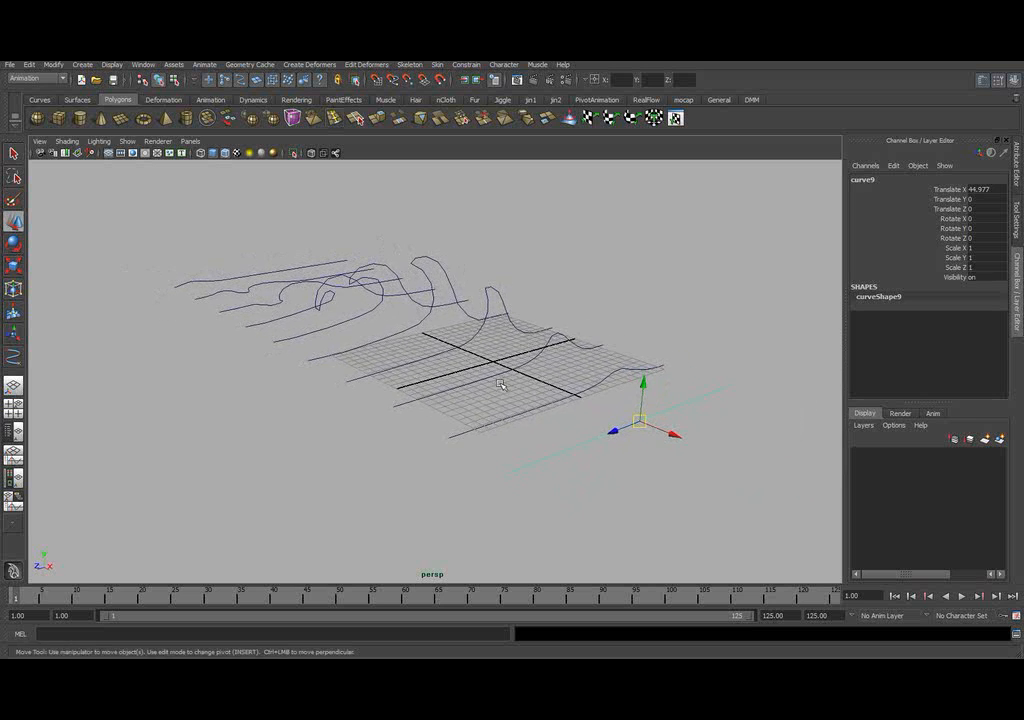
alt+drag(673, 361, 414, 430)
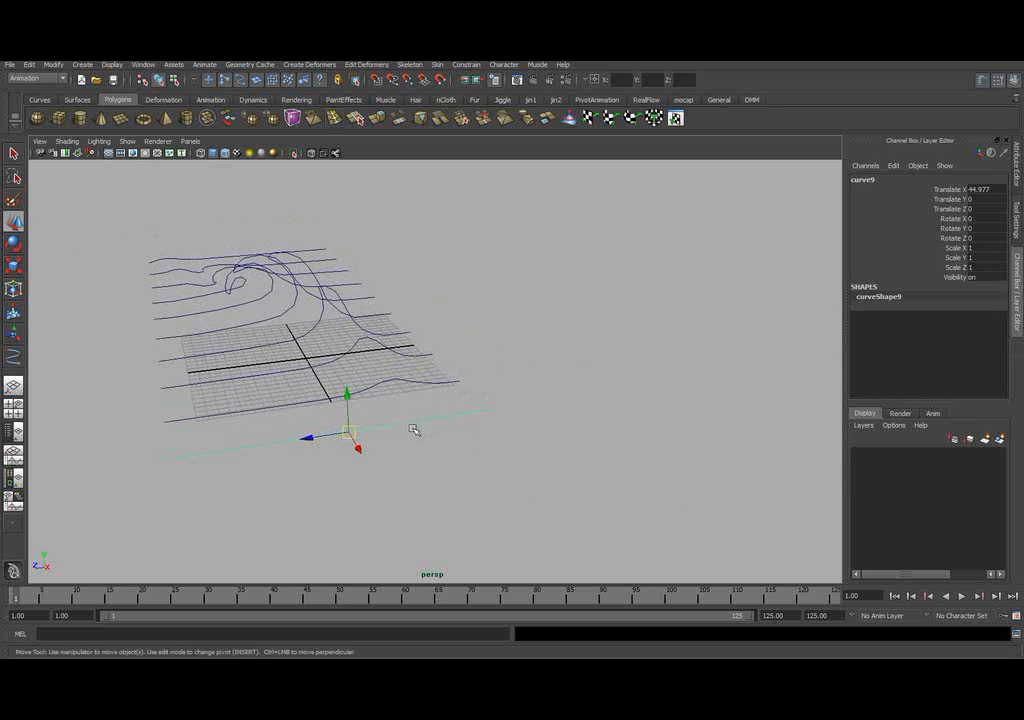
key(ctrl+d)
drag(315, 436, 638, 403)
alt+middle_drag(672, 390, 547, 394)
alt+drag(547, 394, 534, 391)
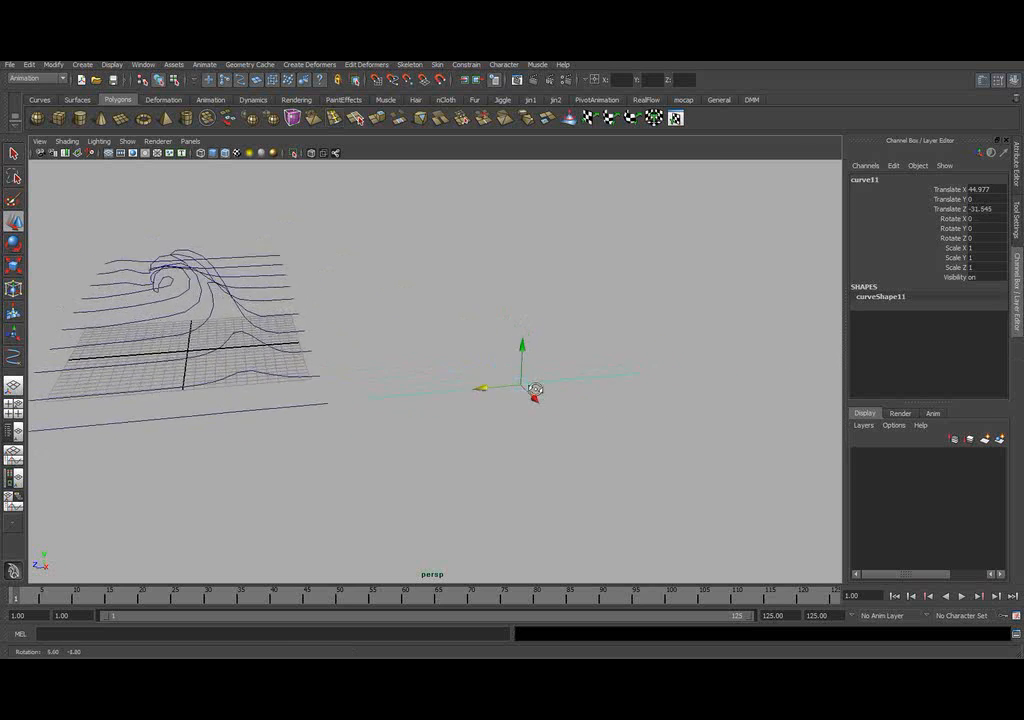
- Show the copy's control vertices and raise several near its middle to shape a small bump
alt+right_drag(530, 366, 544, 330)
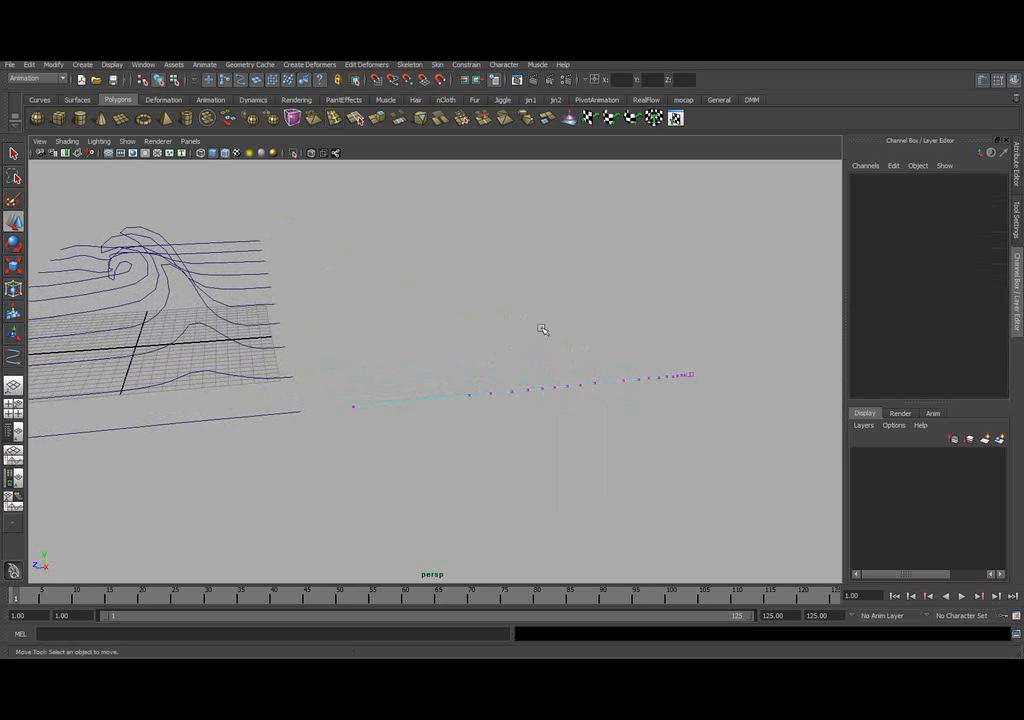
alt+middle_drag(522, 369, 498, 372)
mouse_move(526, 381)
mouse_down()
mouse_move(509, 394)
mouse_move(516, 365)
mouse_up()
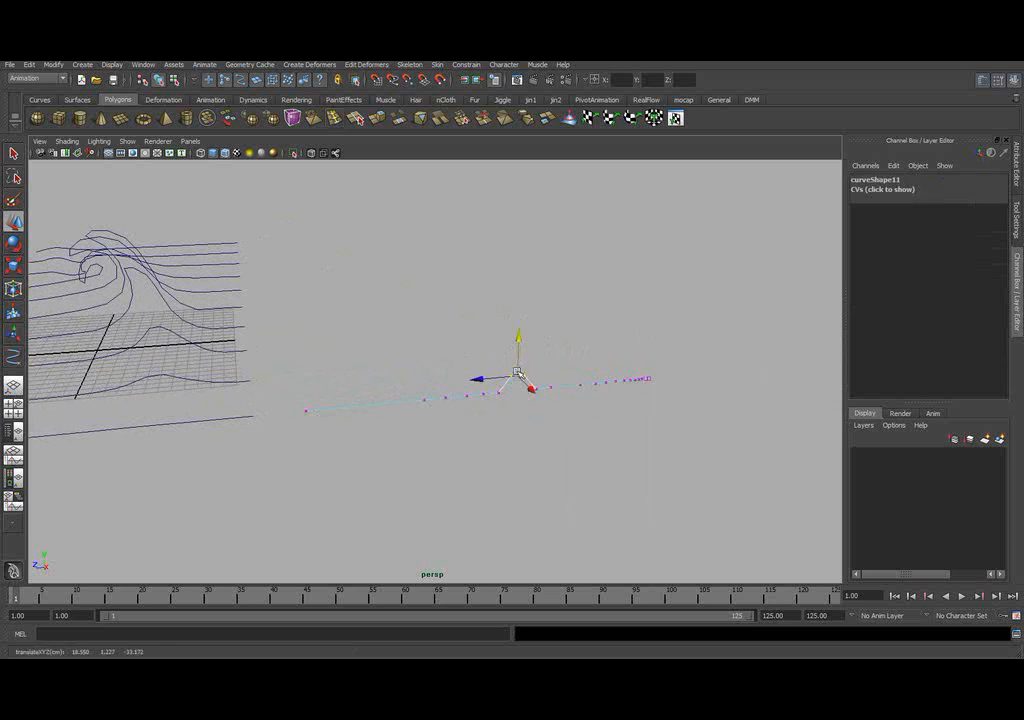
alt+right_drag(423, 360, 598, 361)
alt+middle_drag(573, 371, 512, 344)
drag(508, 401, 520, 362)
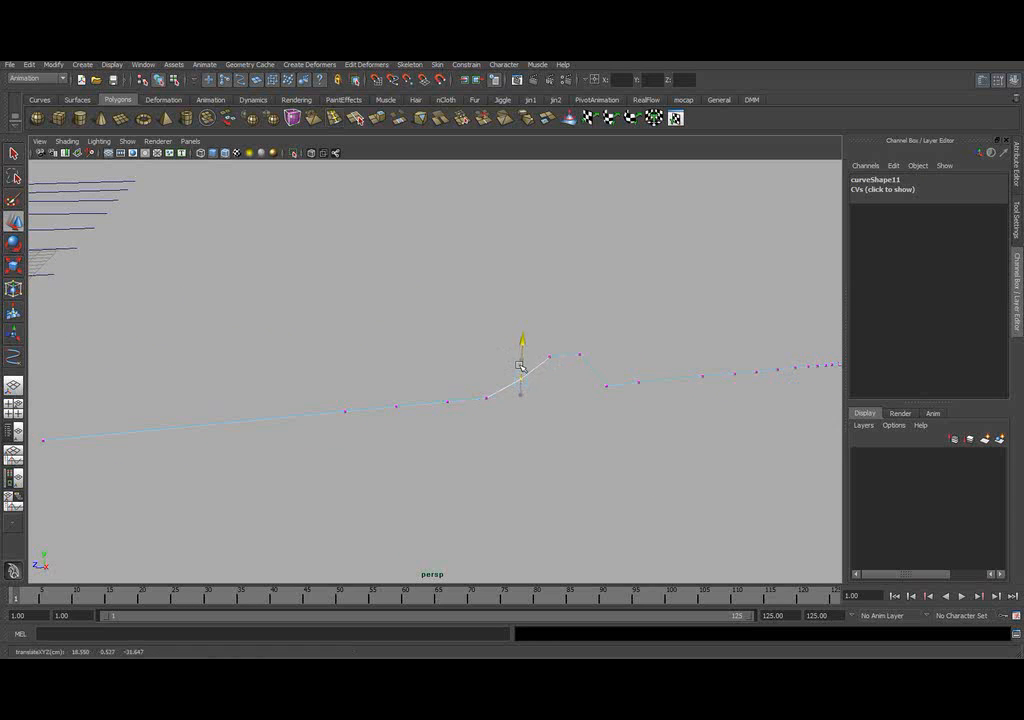
mouse_move(622, 375)
mouse_down()
mouse_move(603, 389)
mouse_move(610, 359)
mouse_up()
alt+middle_drag(645, 368, 585, 338)
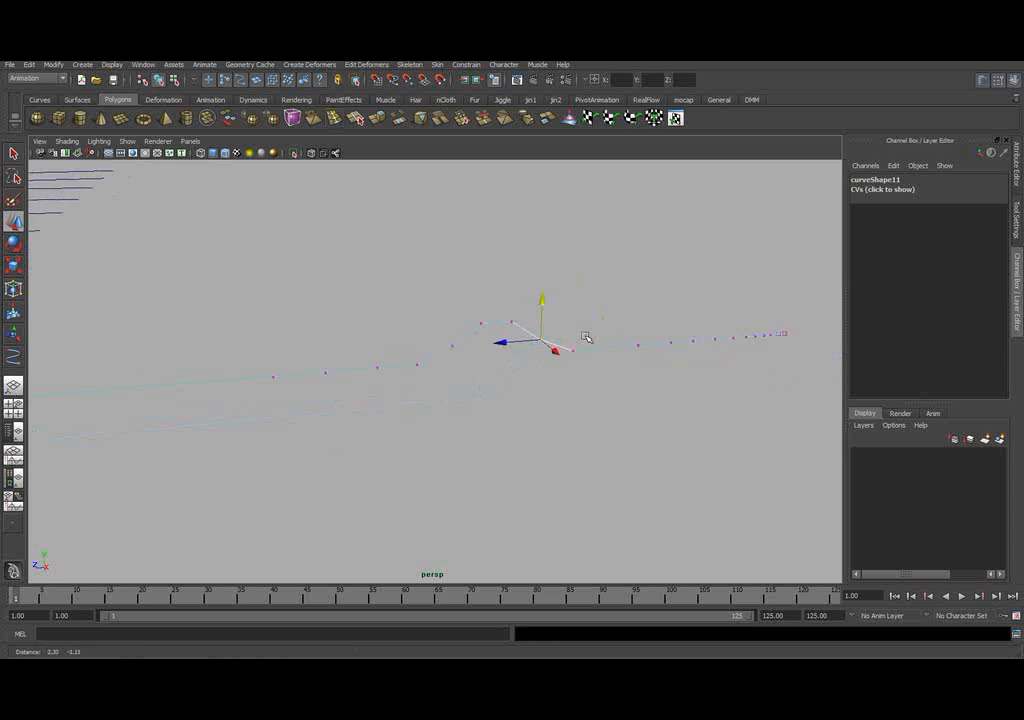
- Compare the reshaped copy with the existing wave profiles from several angles
alt+right_drag(585, 338, 439, 350)
alt+middle_drag(439, 350, 564, 378)
alt+drag(563, 378, 569, 386)
alt+middle_drag(510, 394, 582, 393)
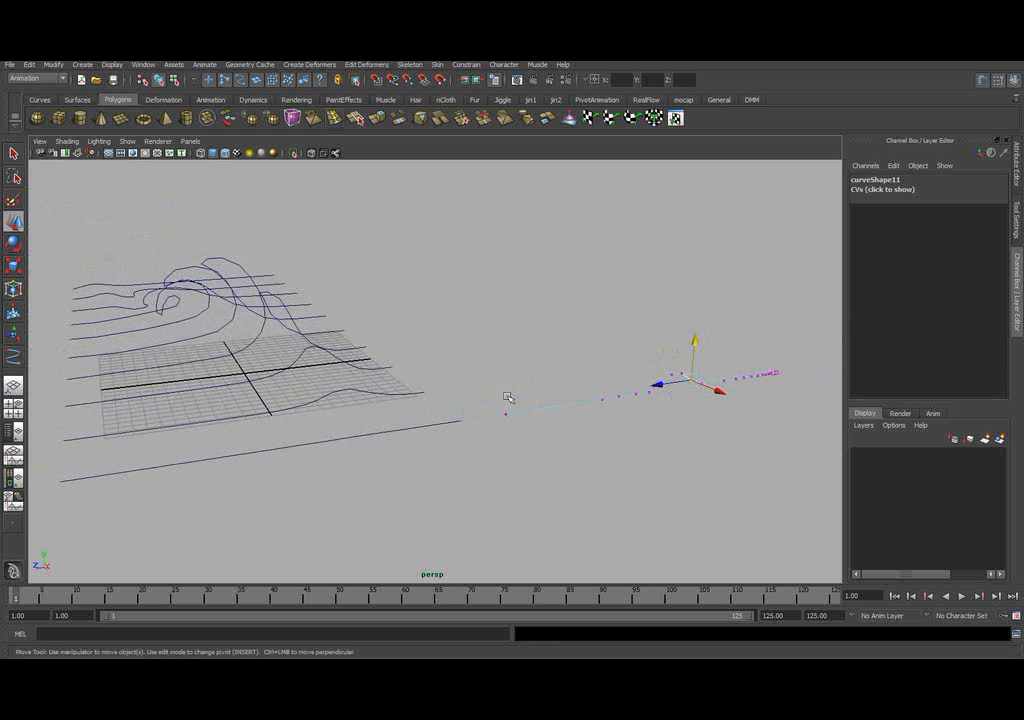
alt+drag(322, 383, 520, 387)
alt+drag(450, 345, 533, 320)
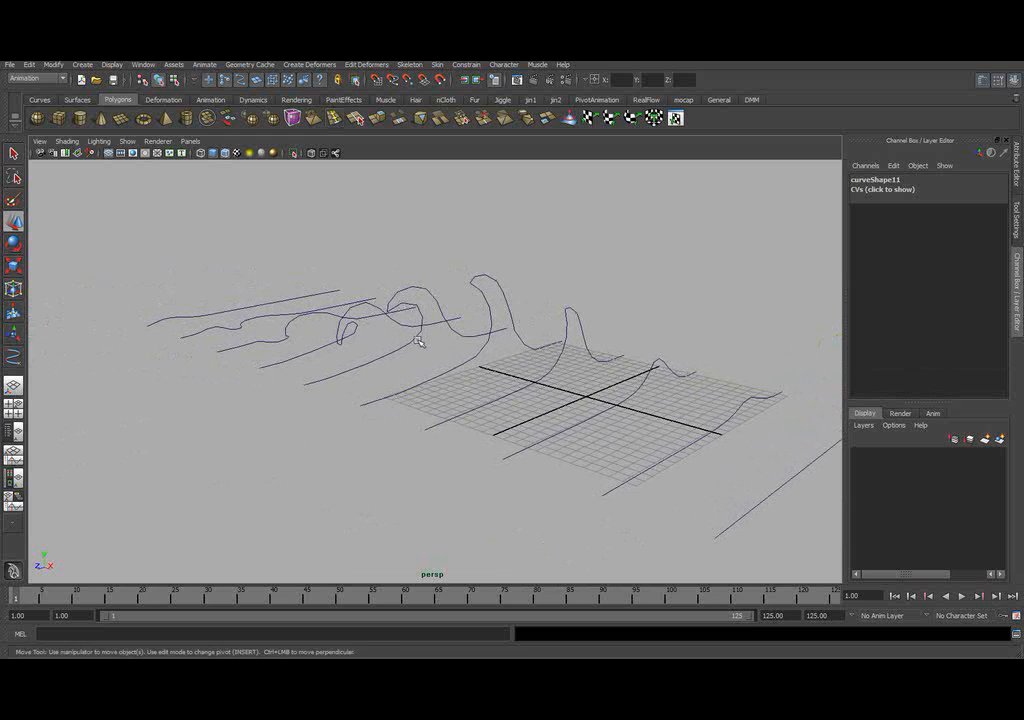
alt+drag(418, 341, 364, 328)
alt+right_drag(473, 322, 416, 347)
alt+drag(480, 345, 391, 338)
alt+right_drag(525, 330, 612, 328)
alt+middle_drag(612, 328, 459, 332)
mouse_move(480, 328)
alt+mouse_down()
mouse_move(469, 331)
mouse_move(478, 325)
alt+mouse_up()
- Return to object selection and delete the reshaped curve copy
key(F8)
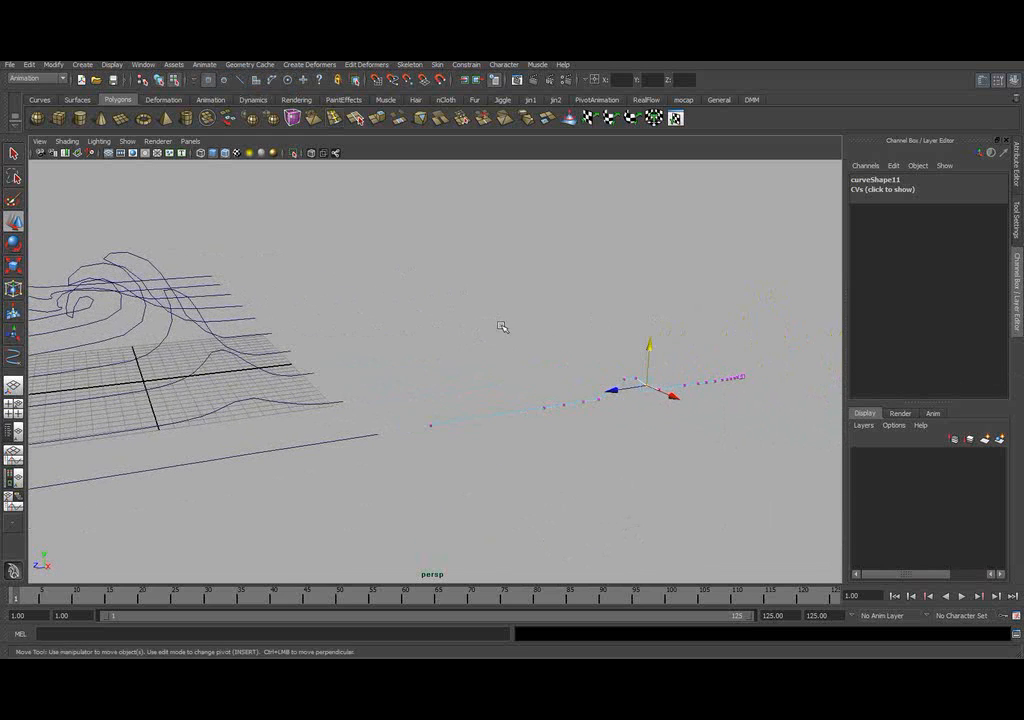
key(F8)
key(Delete)
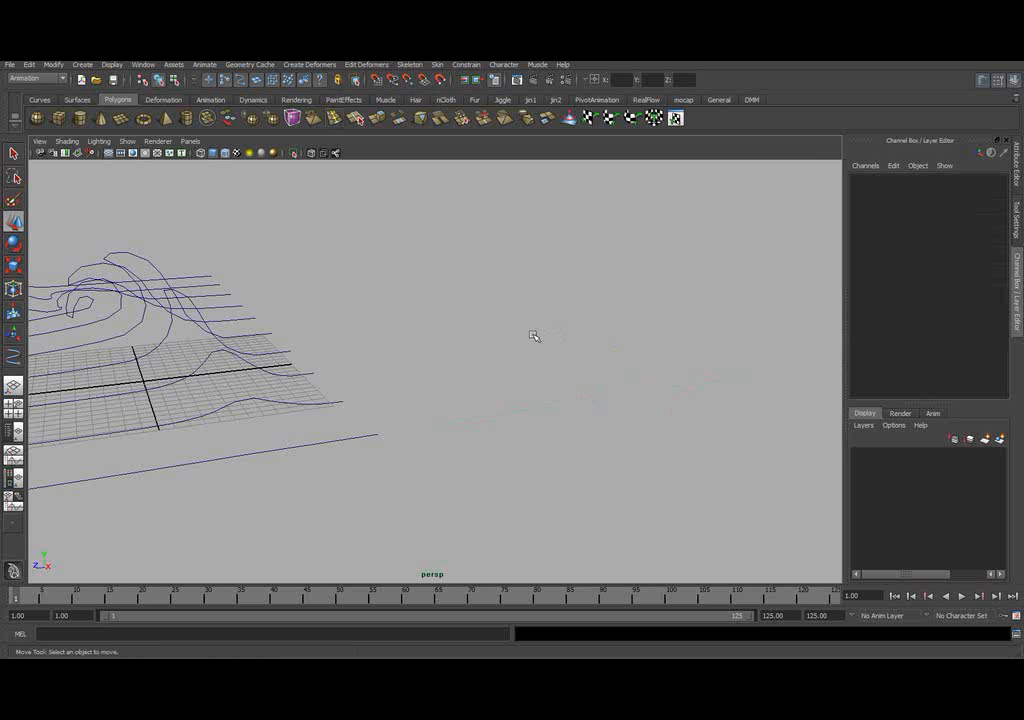
- Examine how the row of profile curves develops from the flat front line through the curling crest to the far end
alt+drag(407, 361, 600, 324)
alt+drag(566, 374, 600, 372)
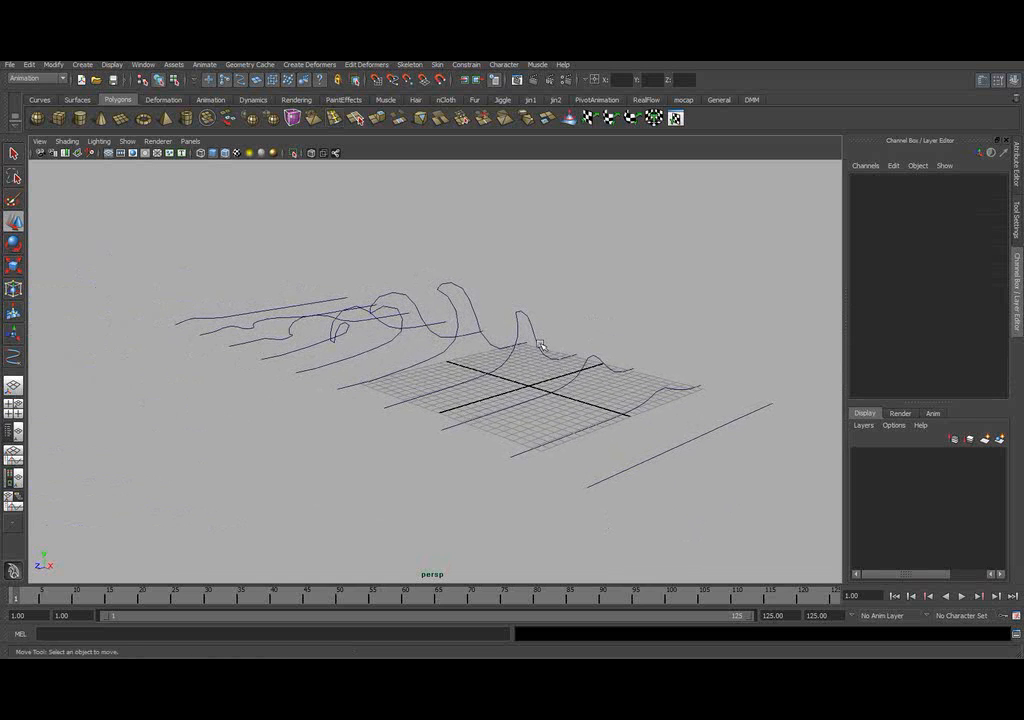
alt+drag(528, 379, 523, 336)
alt+right_drag(587, 323, 600, 333)
alt+middle_drag(590, 329, 544, 325)
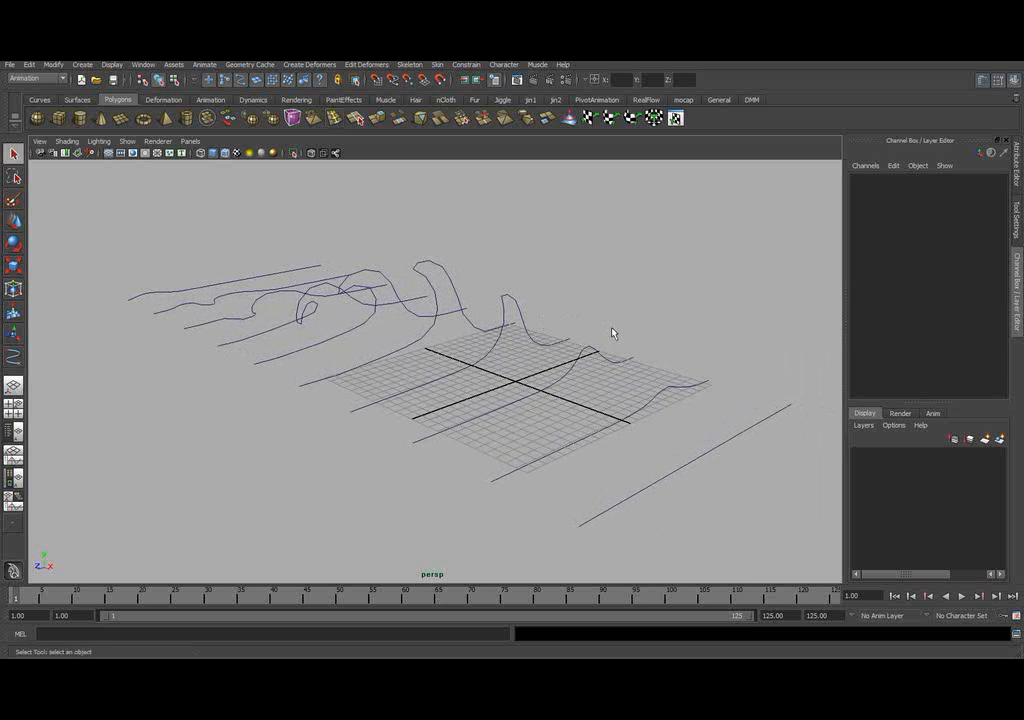
alt+middle_drag(640, 347, 634, 332)
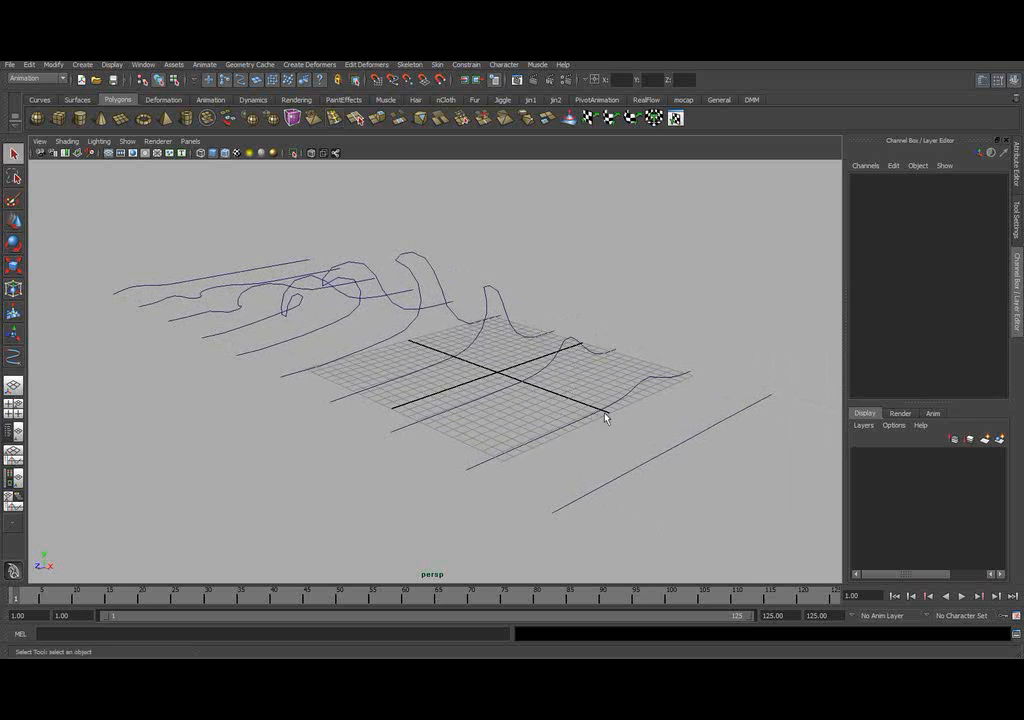
mouse_move(605, 416)
alt+mouse_down()
mouse_move(565, 418)
mouse_move(604, 421)
alt+mouse_up()
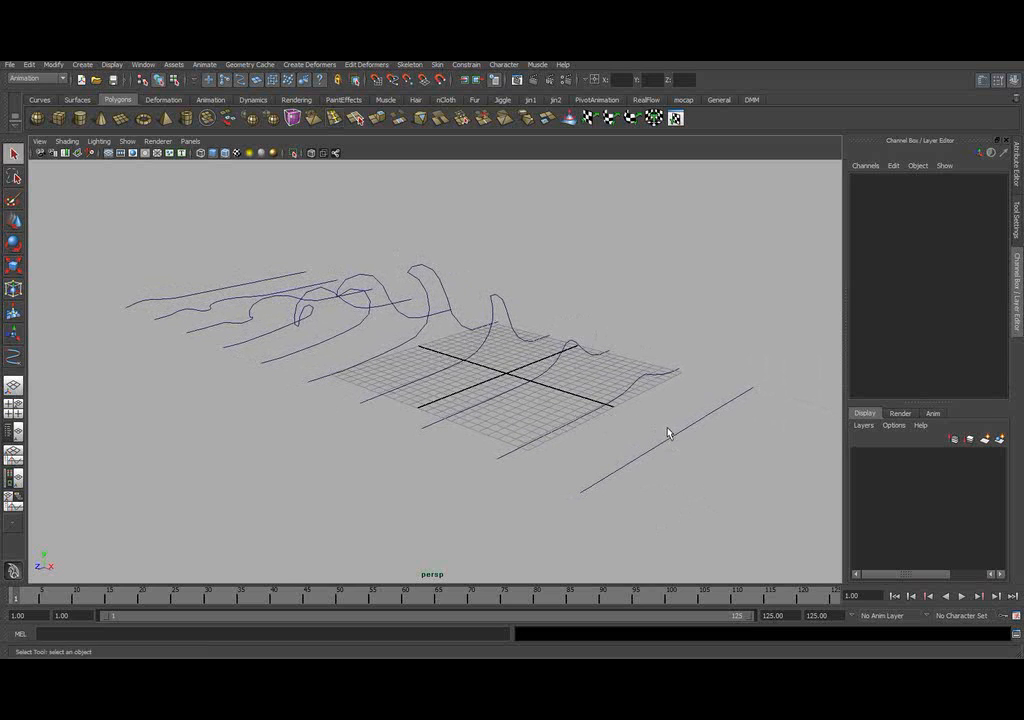
alt+middle_drag(540, 393, 575, 389)
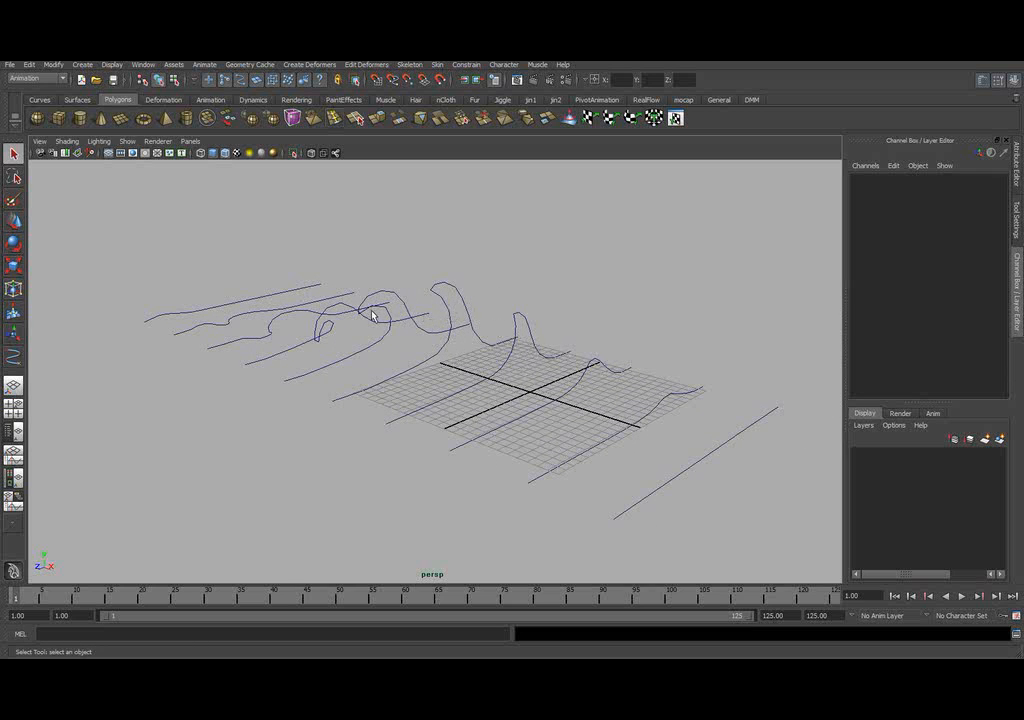
alt+drag(282, 318, 432, 342)
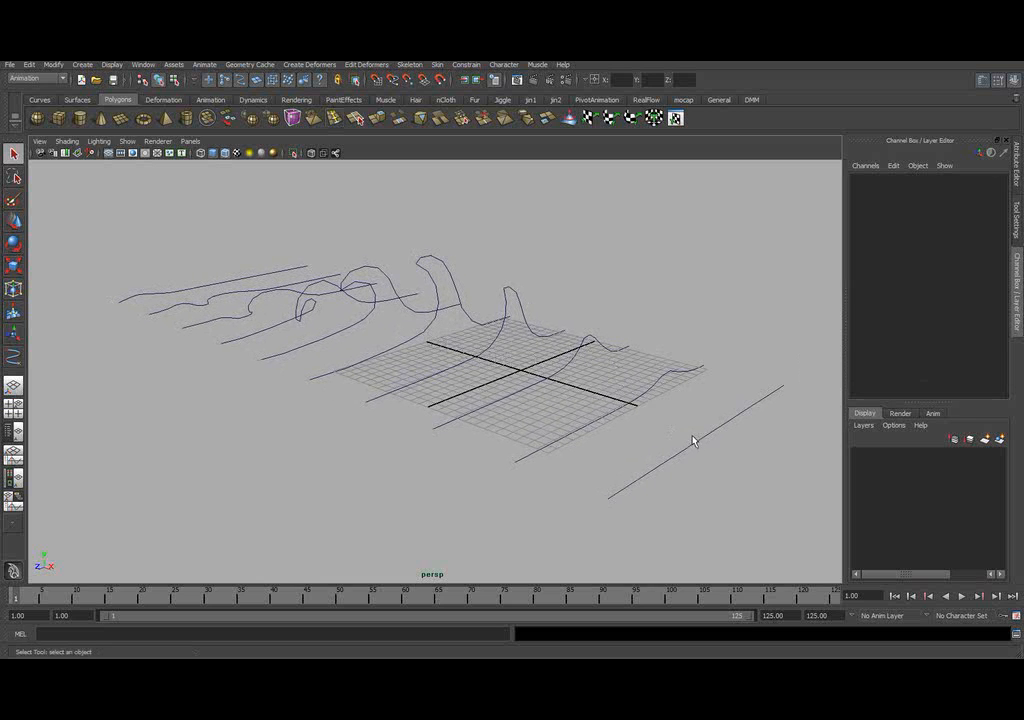
- Select the straight front curve and display its control vertices to inspect their distribution
drag(690, 458, 689, 459)
alt+middle_drag(662, 438, 631, 432)
alt+drag(631, 432, 615, 427)
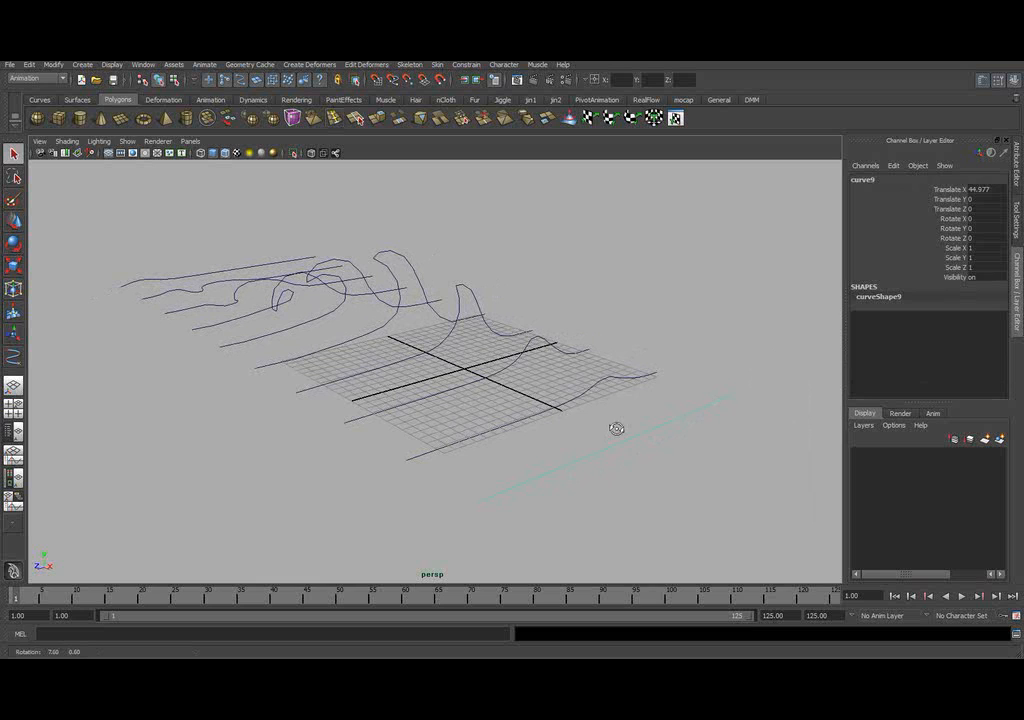
right_click(565, 424)
click(518, 426)
key(w)
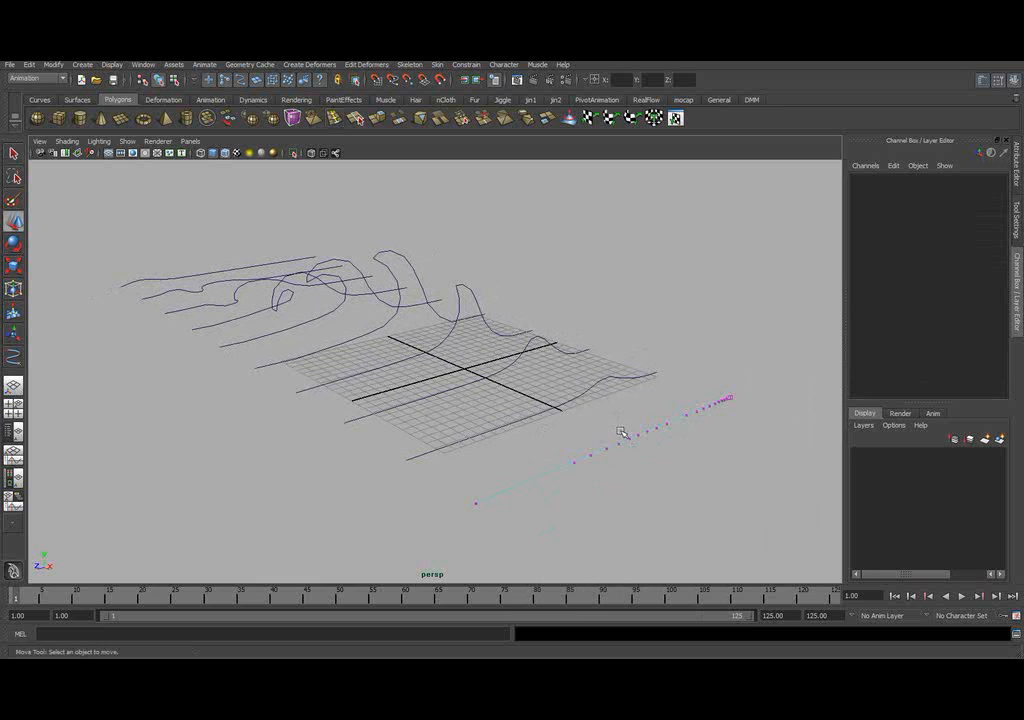
alt+middle_drag(607, 437, 622, 431)
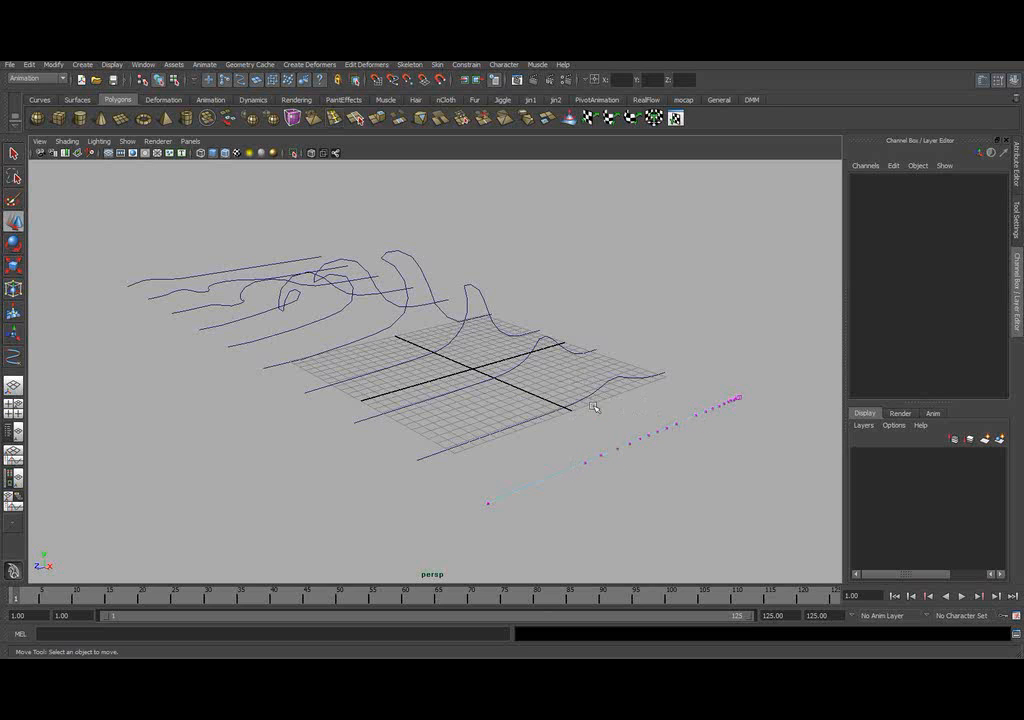
alt+middle_drag(577, 404, 599, 411)
- Display the control vertices of the second curve from the front to inspect them, and return to object selection
drag(566, 416, 530, 443)
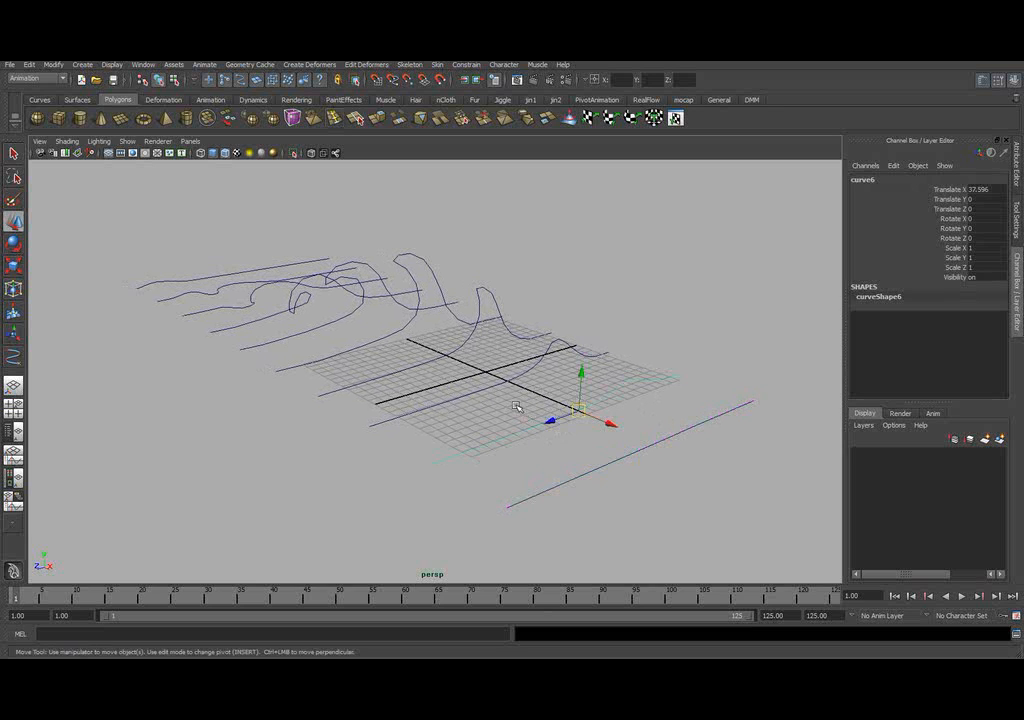
right_drag(516, 406, 475, 407)
alt+middle_drag(519, 401, 553, 406)
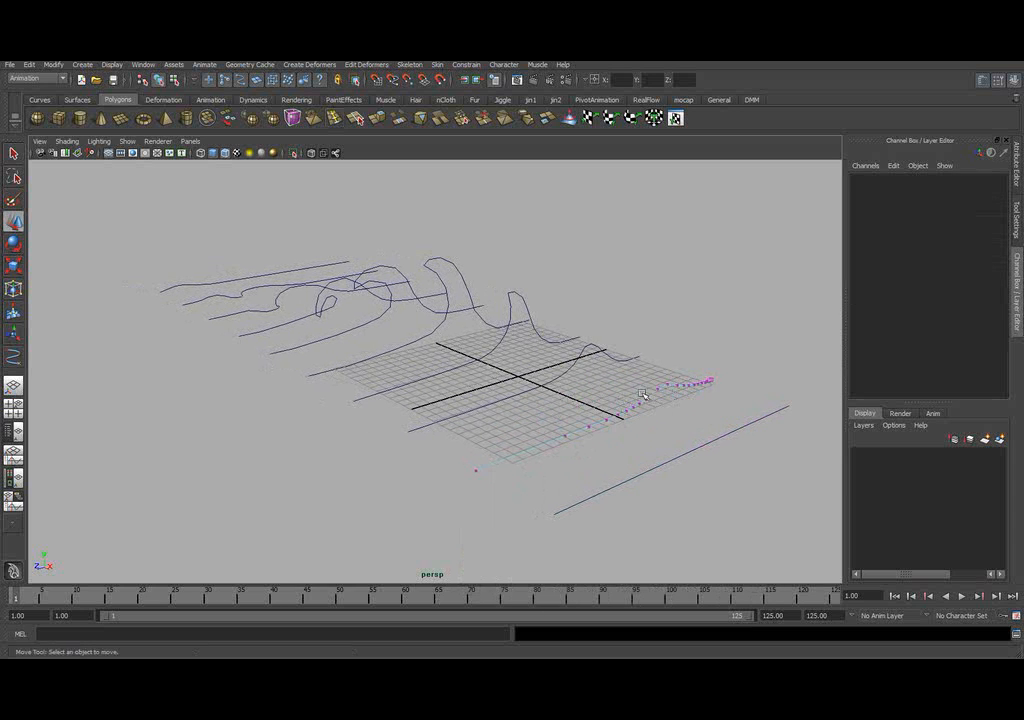
alt+middle_drag(346, 334, 390, 346)
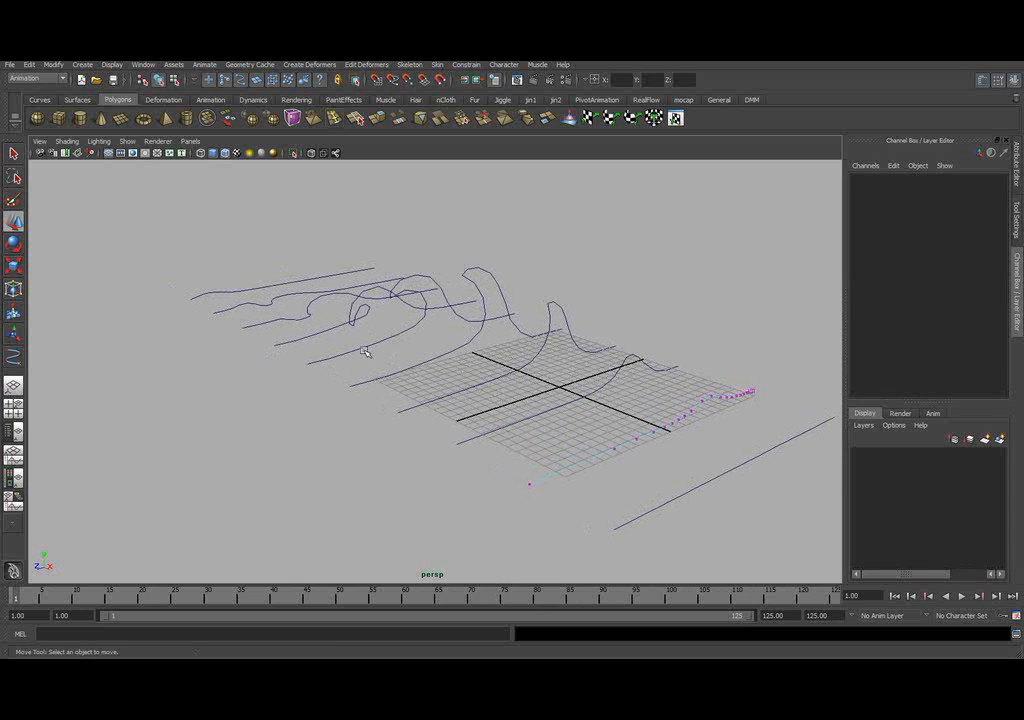
alt+right_drag(590, 320, 565, 320)
key(w)
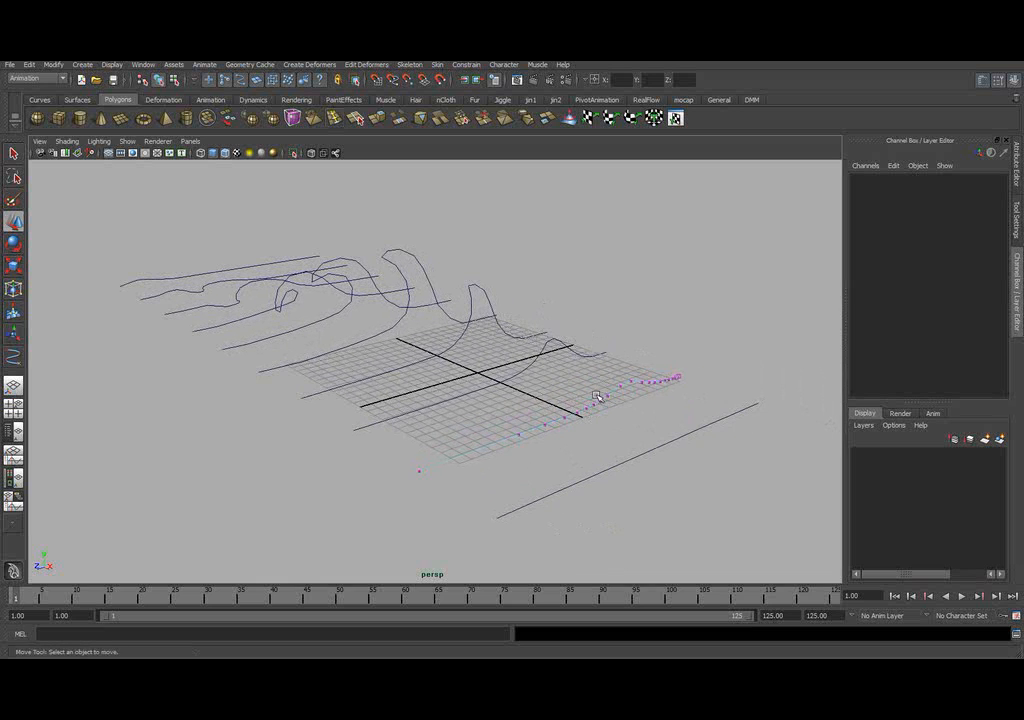
key(F8)
key(F8)
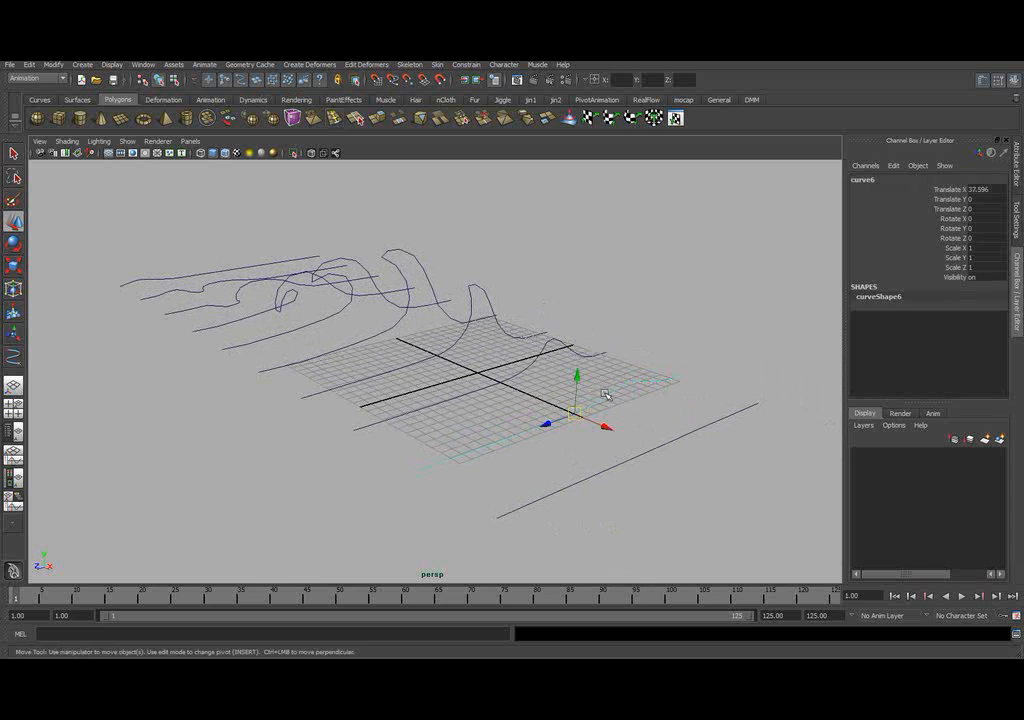
- Clear the curve selection and review the full row of wave profile curves in perspective
alt+middle_drag(447, 321, 533, 344)
alt+middle_drag(696, 405, 514, 338)
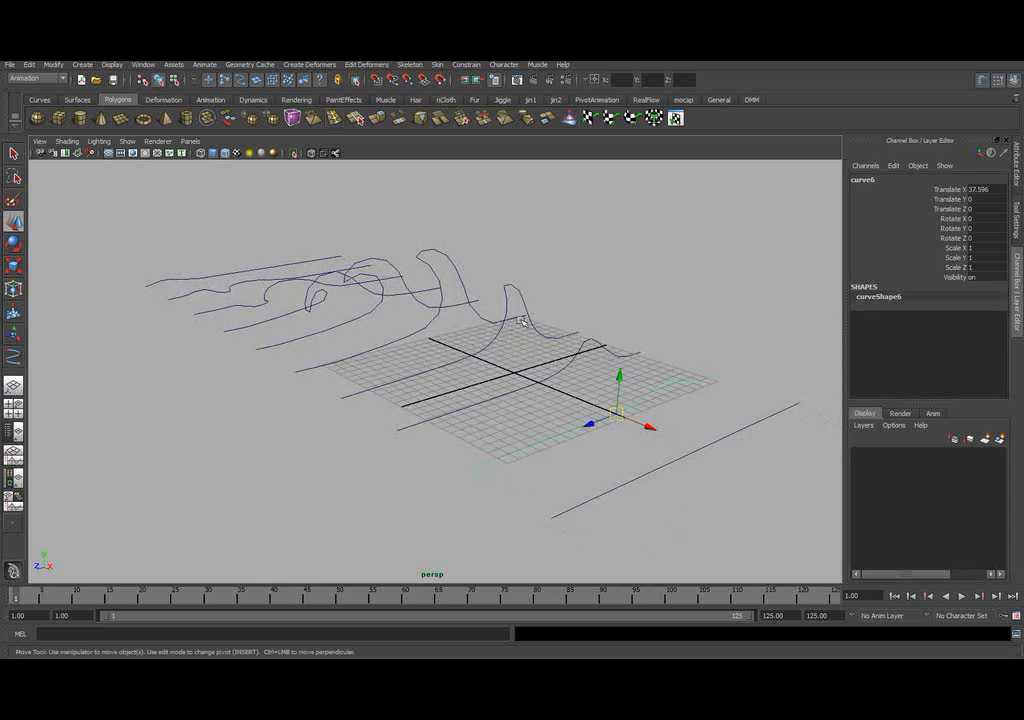
mouse_move(643, 320)
alt+right_down()
mouse_move(513, 333)
mouse_move(627, 320)
alt+right_up()
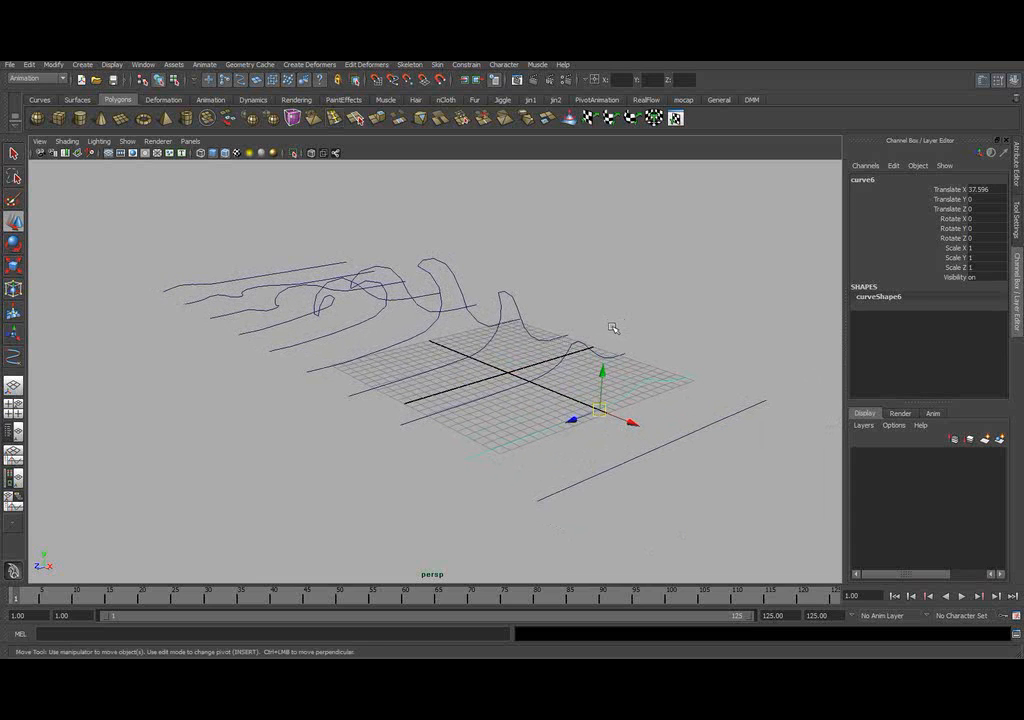
key(q)
click(697, 297)
alt+drag(697, 297, 618, 316)
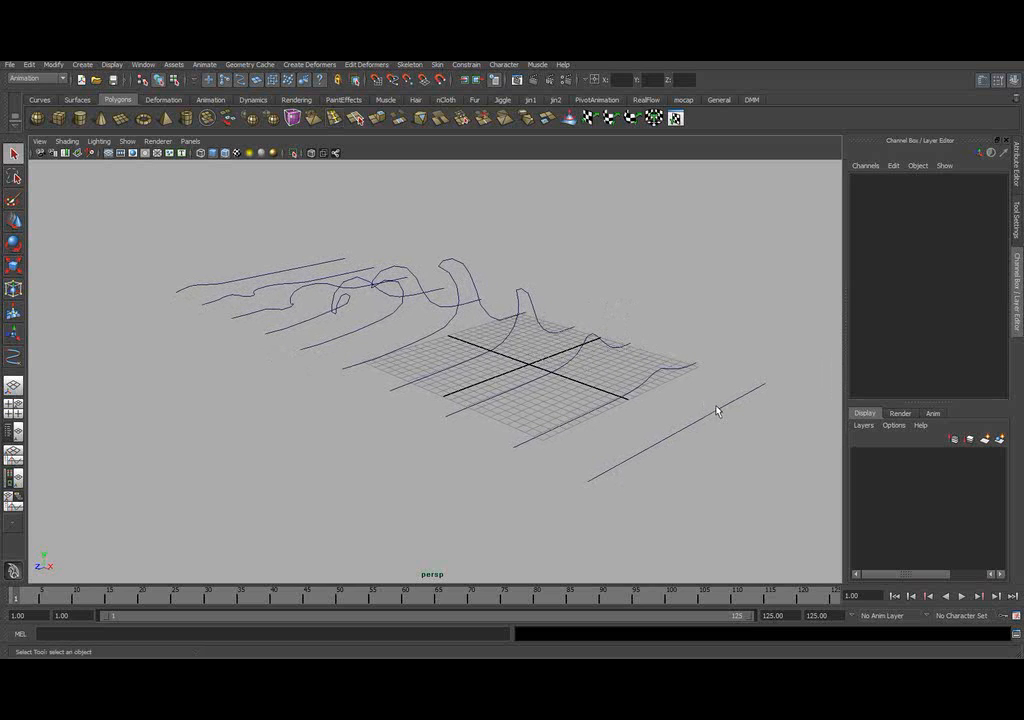
alt+drag(548, 342, 601, 322)
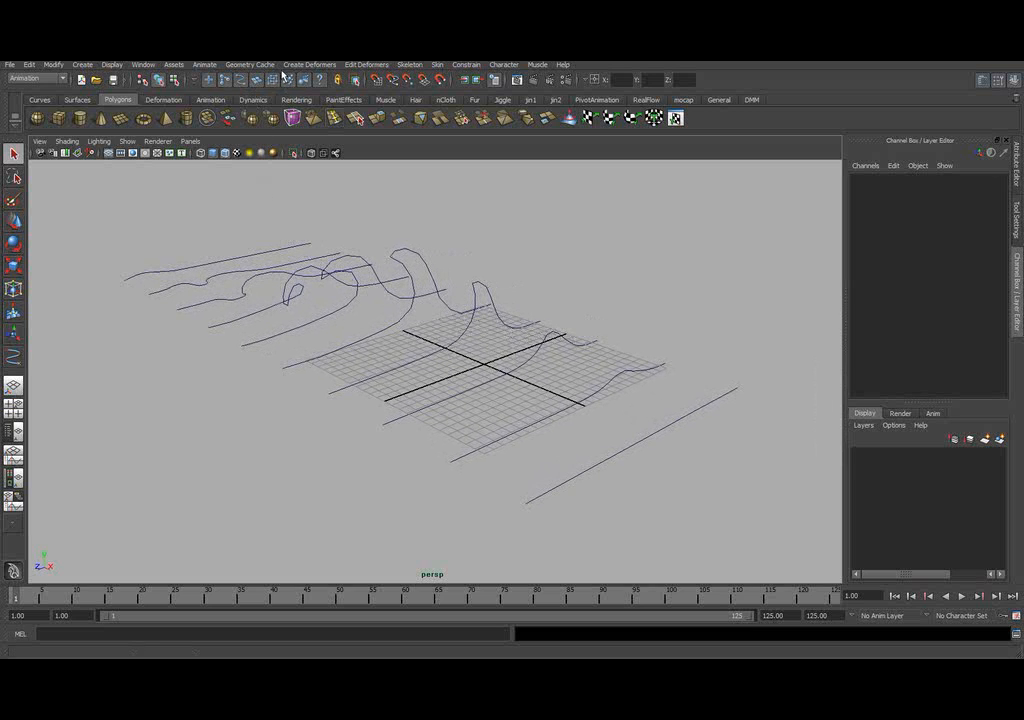
- Open the Create Blend Shape options, reset the settings, and enable In-between with Local origin and Check topology
click(310, 64)
click(385, 83)
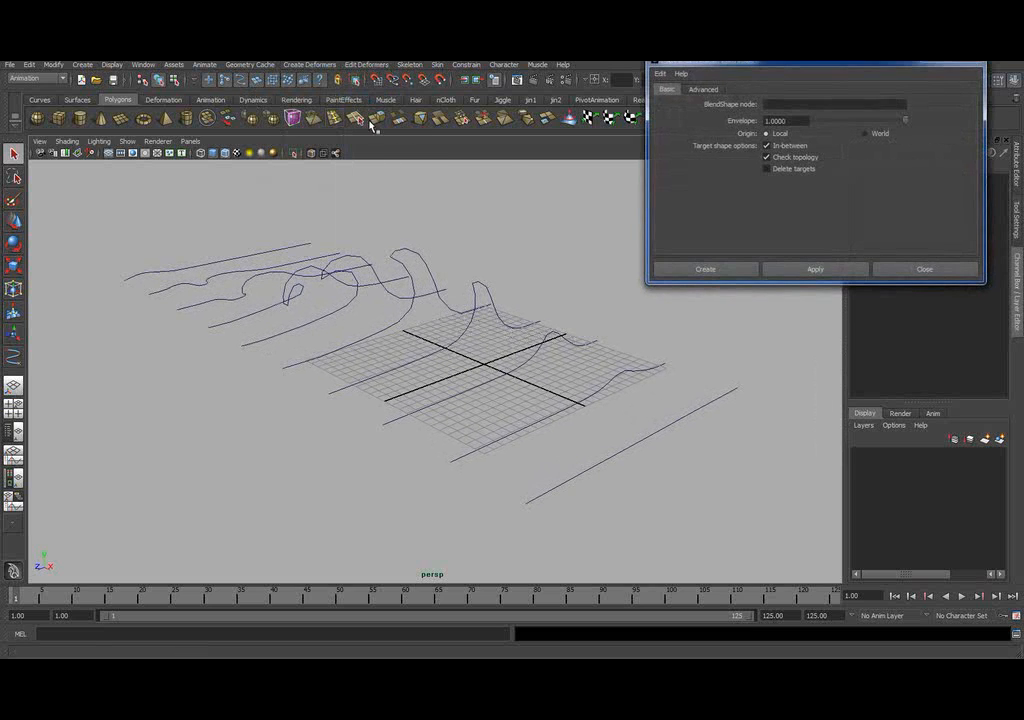
drag(797, 73, 791, 114)
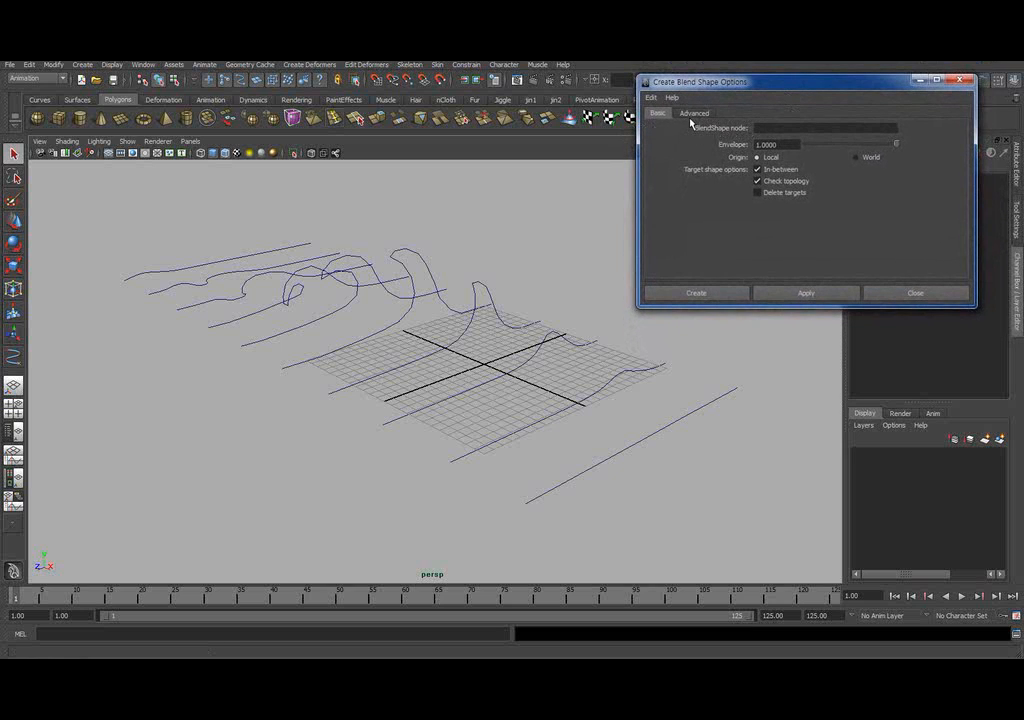
click(652, 98)
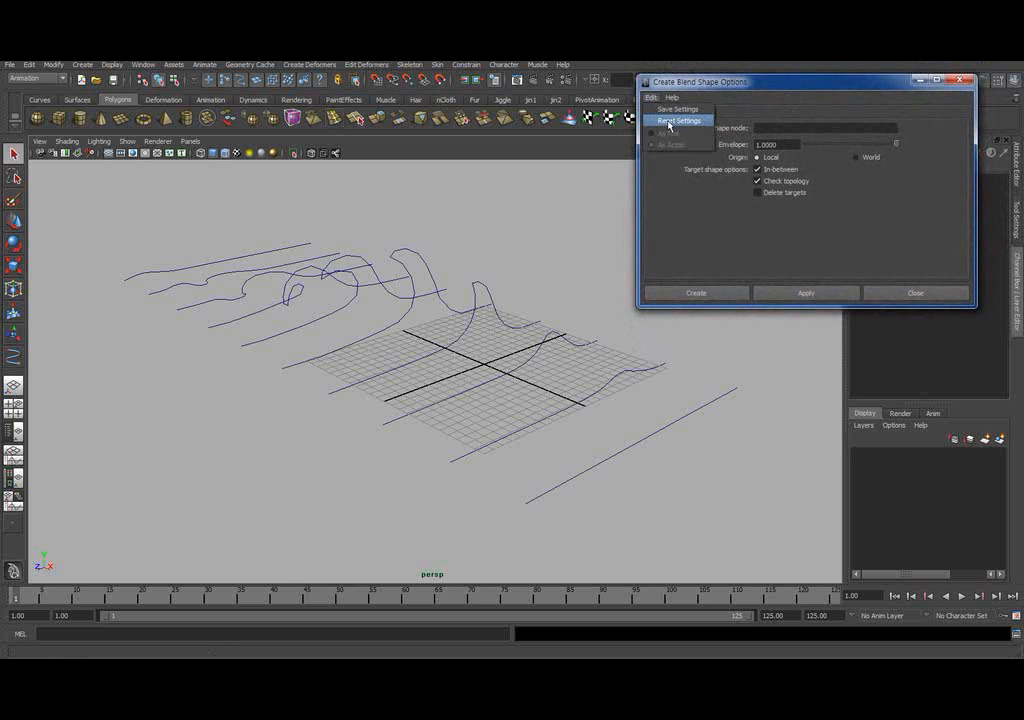
click(676, 119)
drag(773, 88, 763, 95)
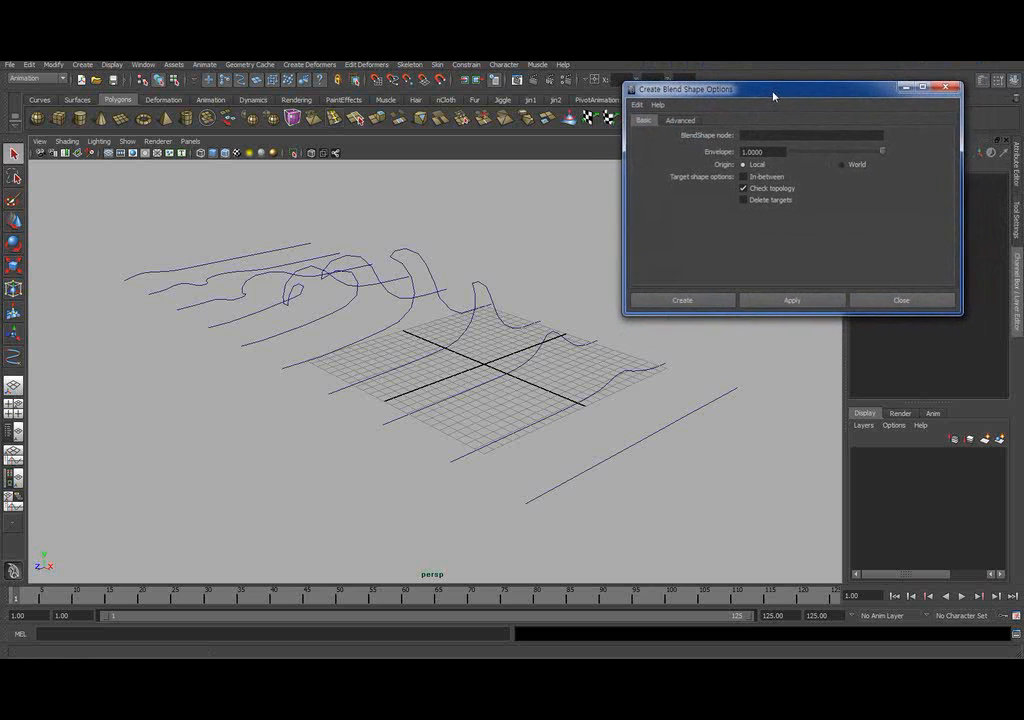
click(685, 120)
click(648, 120)
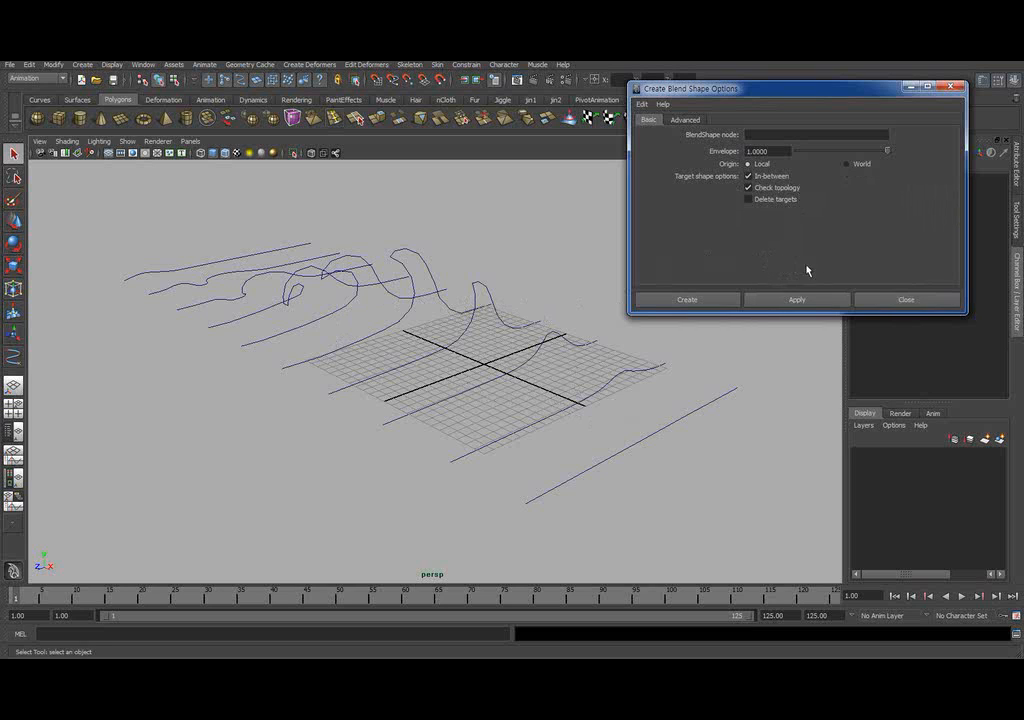
- Select the nine shaped profile curves in order, from the one beside the straight front curve to the far end
alt+drag(520, 335, 490, 372)
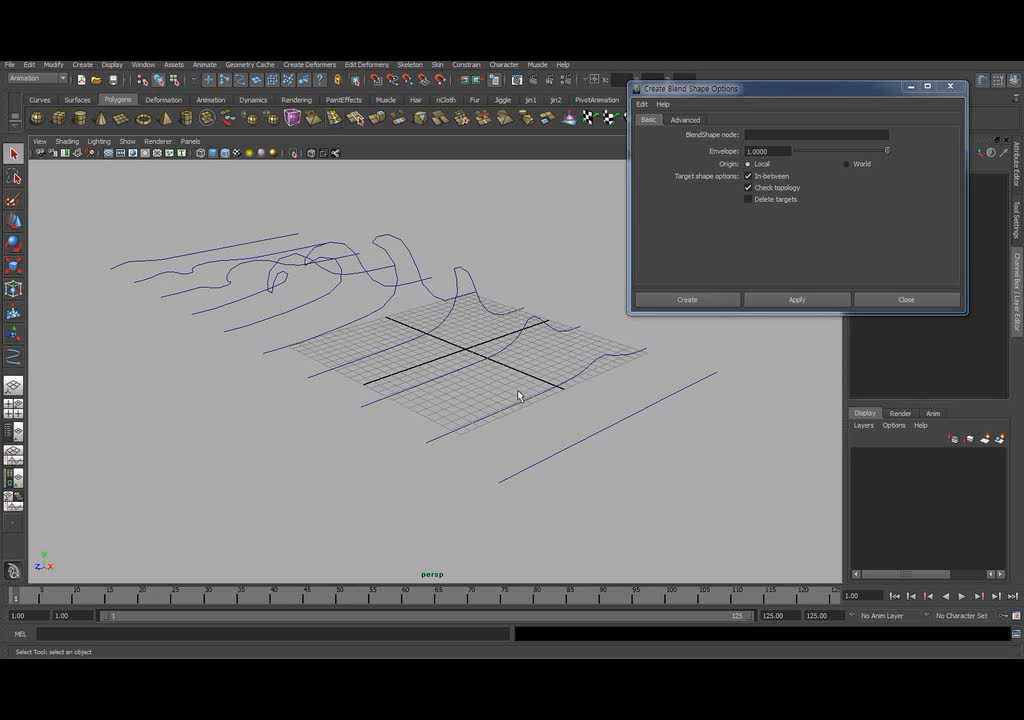
click(407, 389)
shift+click(432, 378)
shift+click(366, 355)
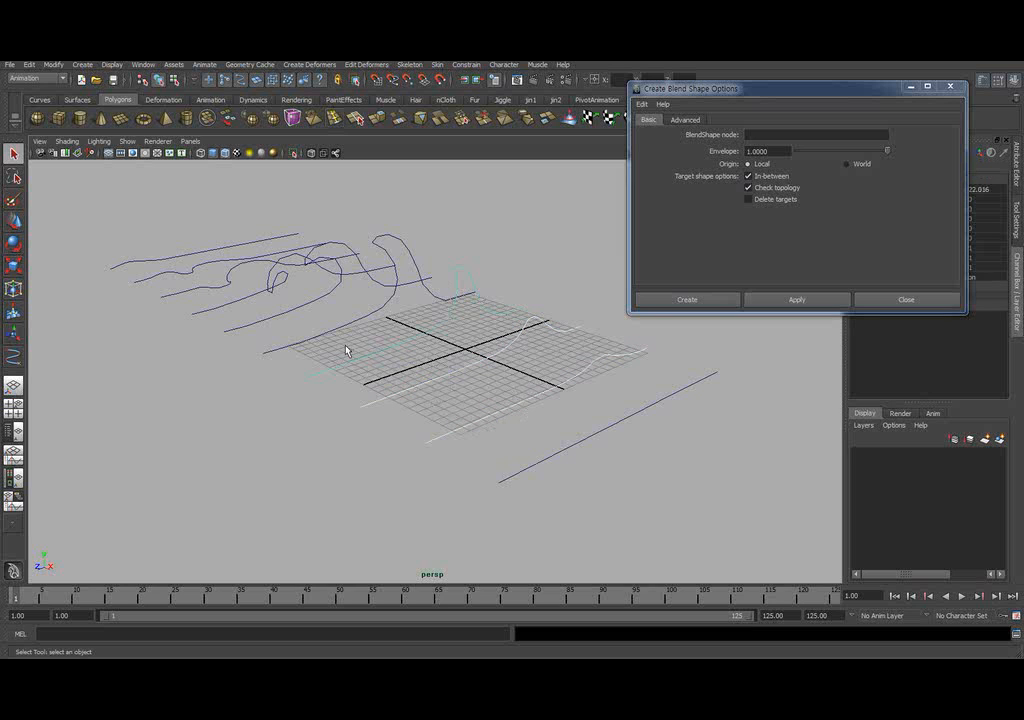
shift+drag(310, 338, 402, 355)
shift+click(279, 316)
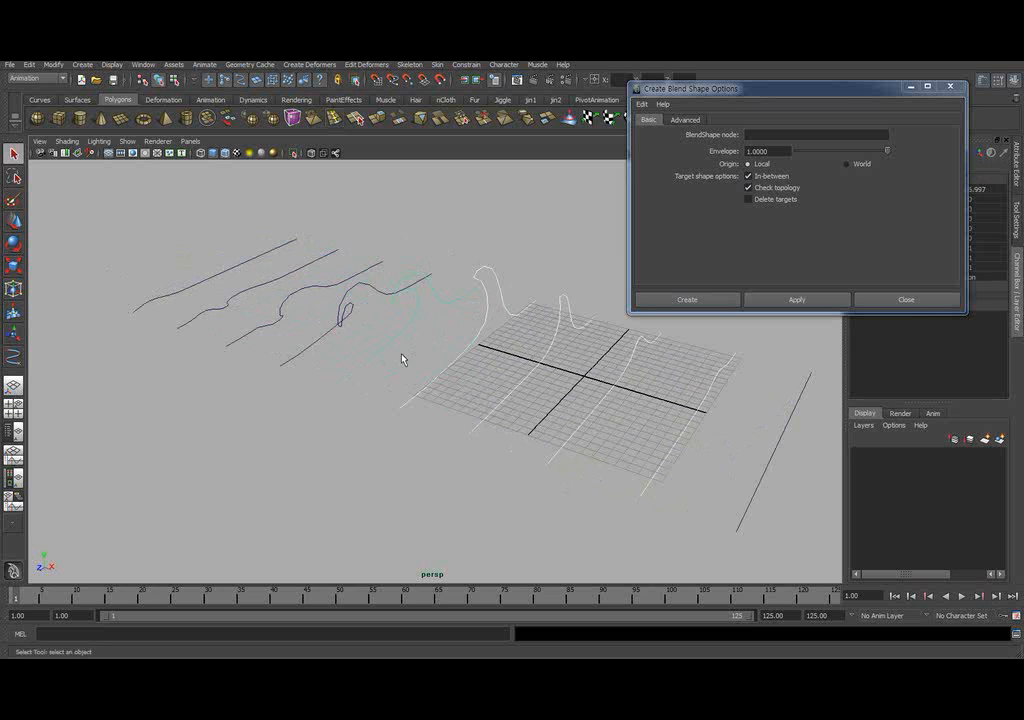
shift+click(307, 344)
shift+click(258, 327)
shift+click(217, 306)
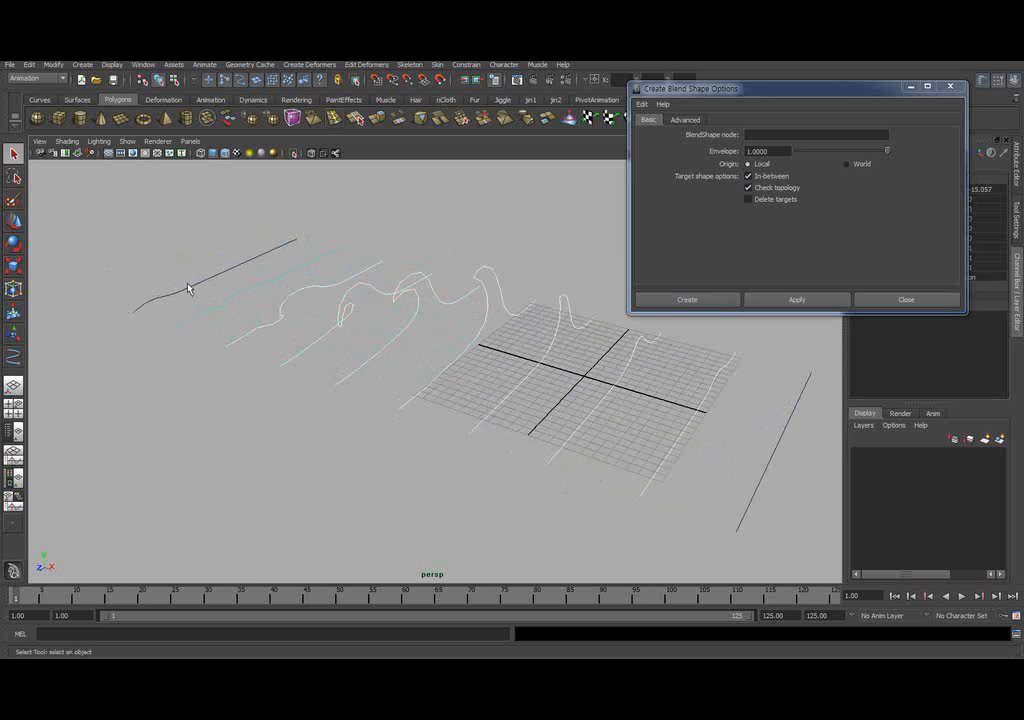
shift+click(187, 288)
- Add the straight front curve to the selection last as the base, create the blend shape, and clear the selection
alt+drag(347, 354, 487, 363)
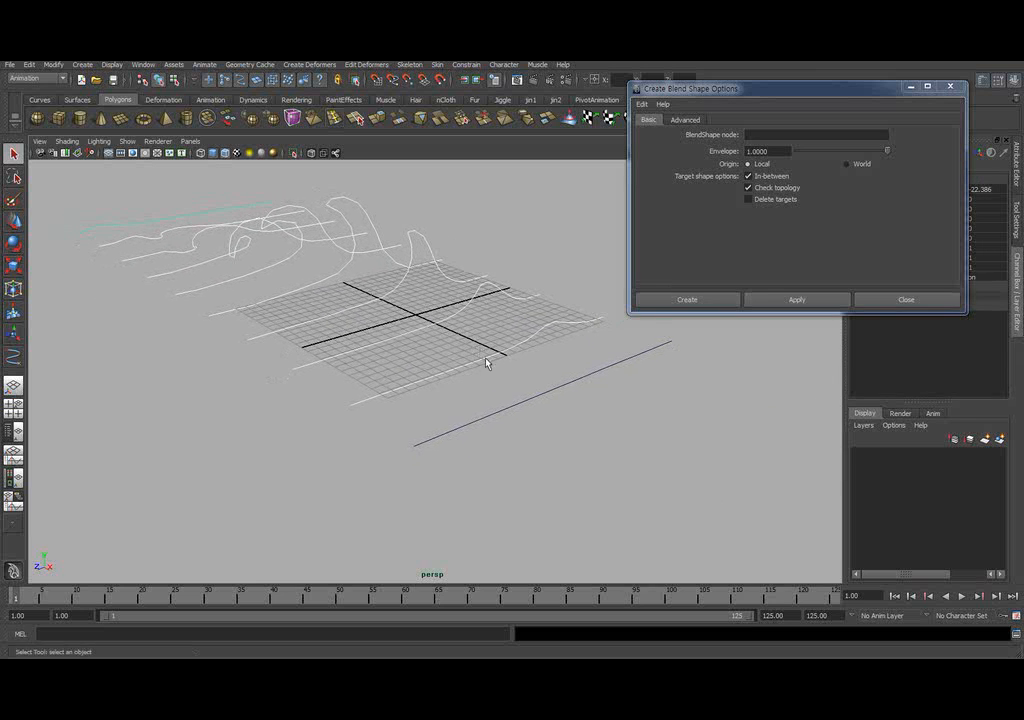
shift+click(562, 386)
alt+middle_drag(536, 345, 674, 351)
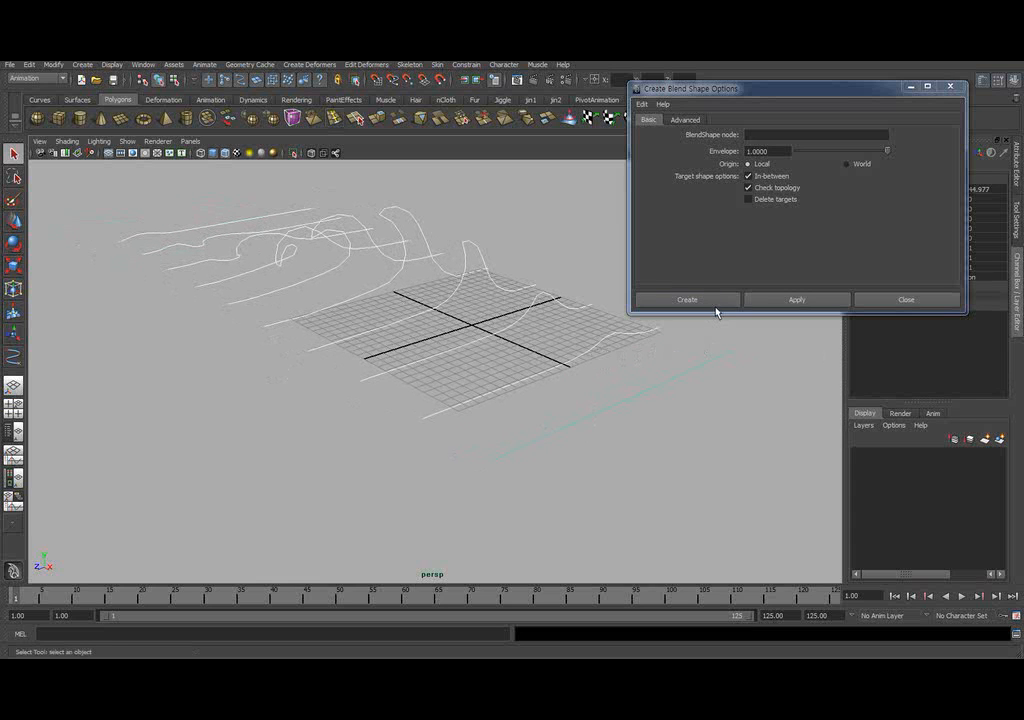
click(687, 299)
alt+middle_drag(549, 343, 615, 340)
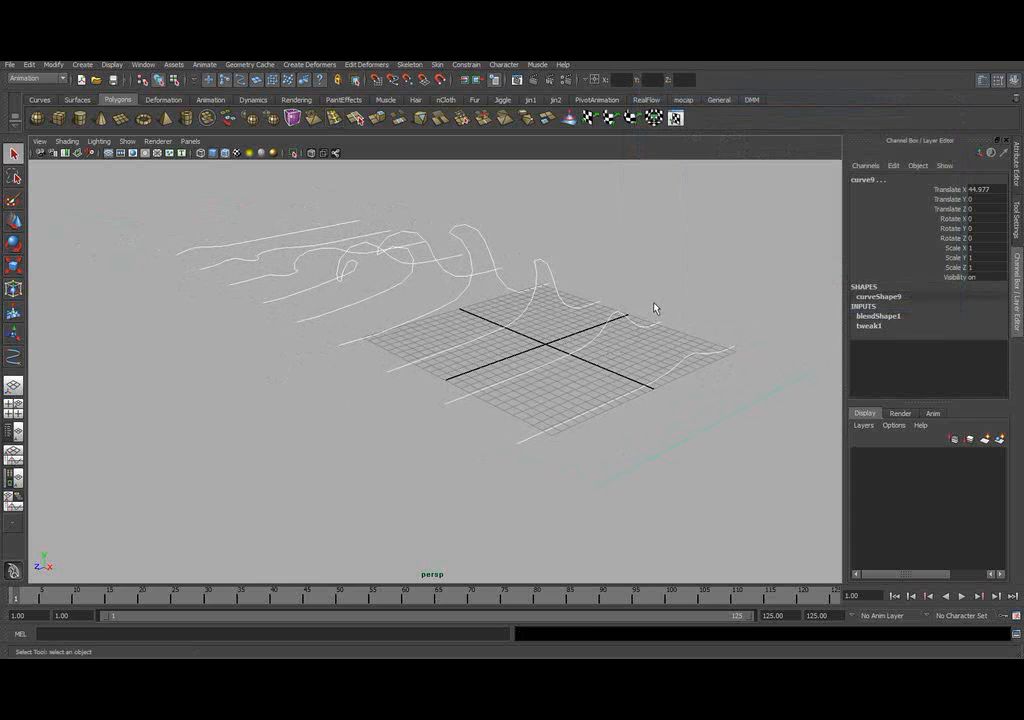
click(571, 288)
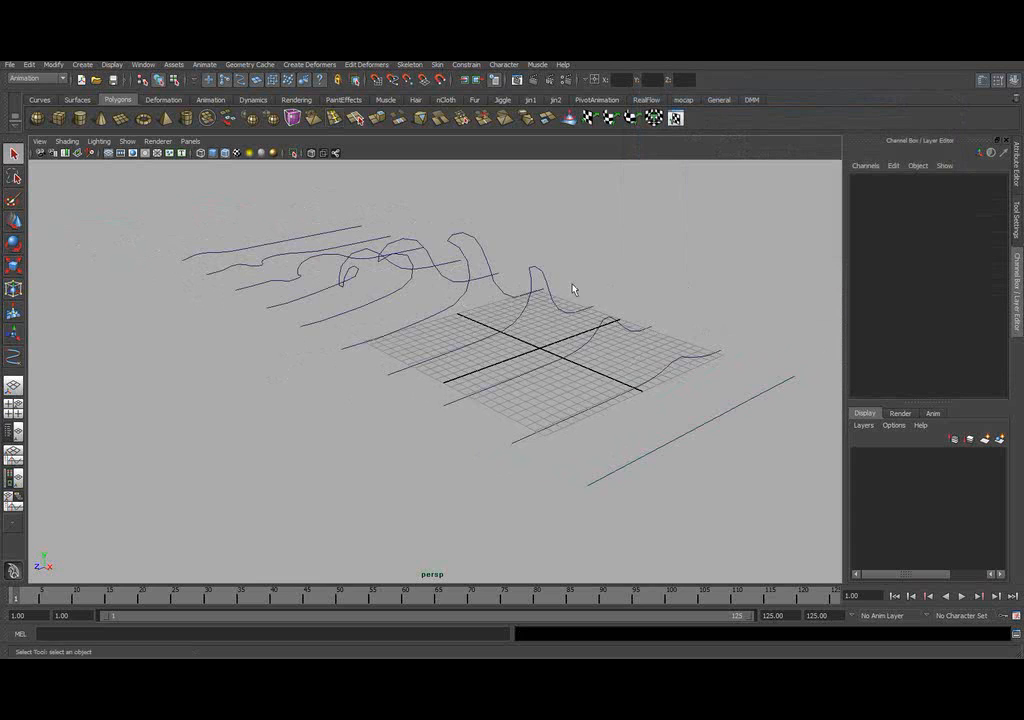
- Open the Blend Shape editor and scrub the curve8 weight up and back to 0 to preview the wave motion
click(144, 65)
mouse_move(208, 111)
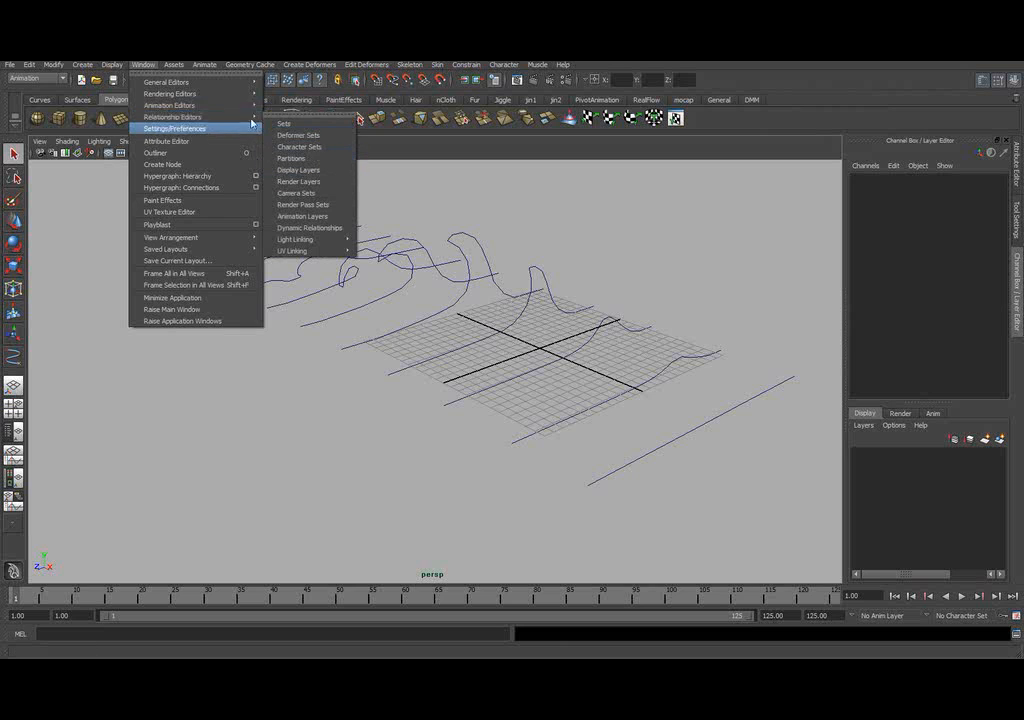
click(299, 172)
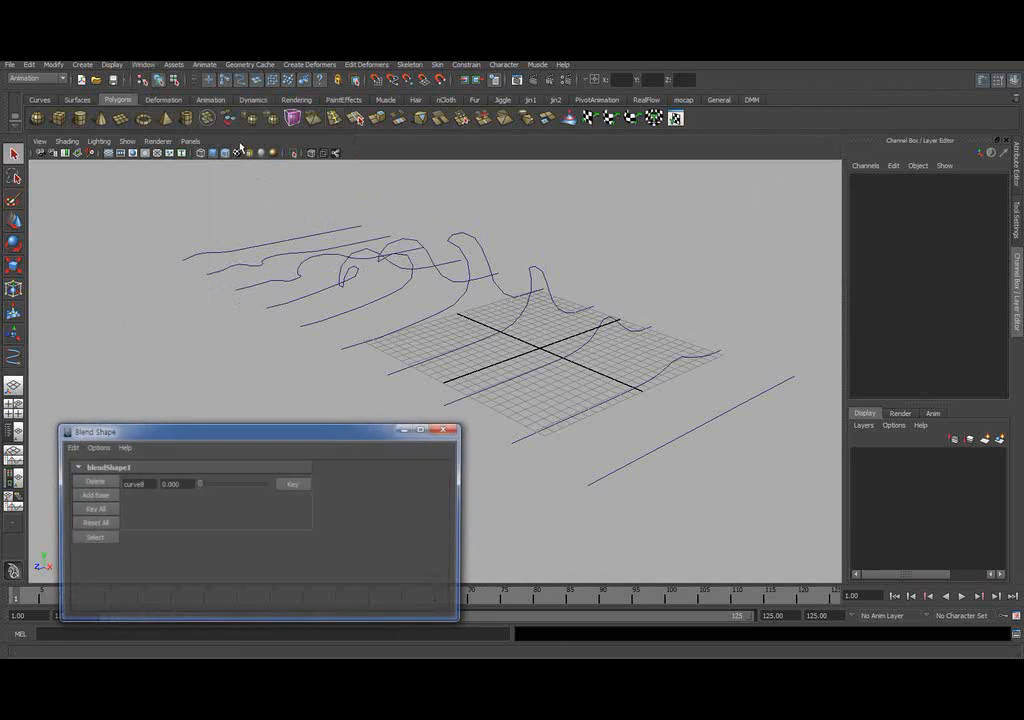
drag(258, 435, 254, 434)
alt+drag(560, 370, 505, 348)
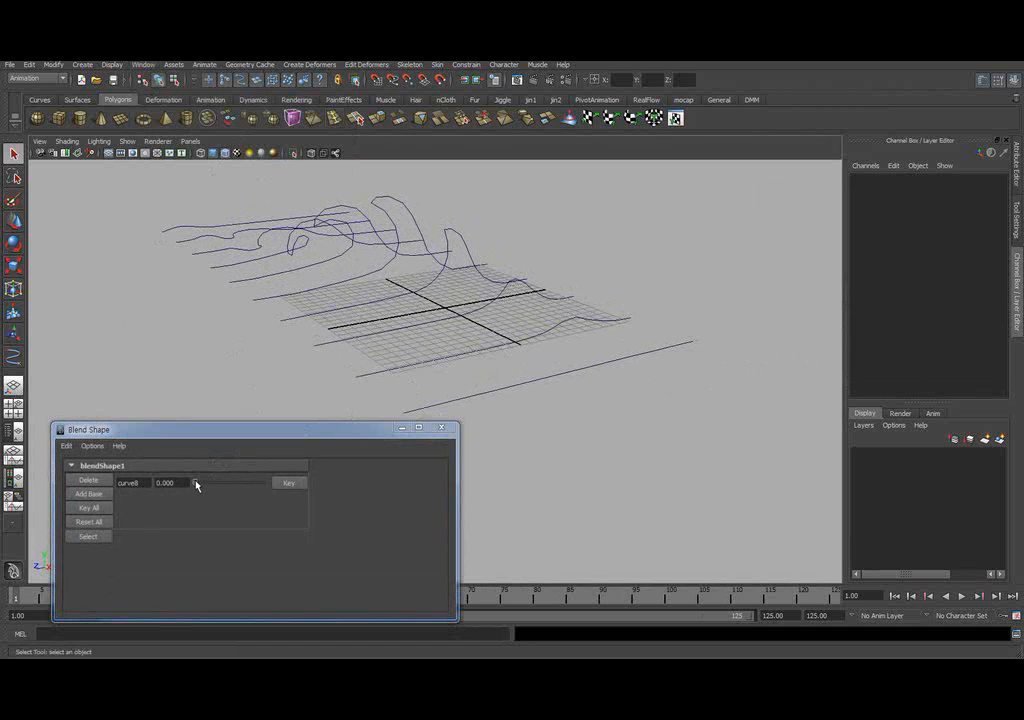
drag(196, 484, 249, 483)
drag(264, 481, 192, 483)
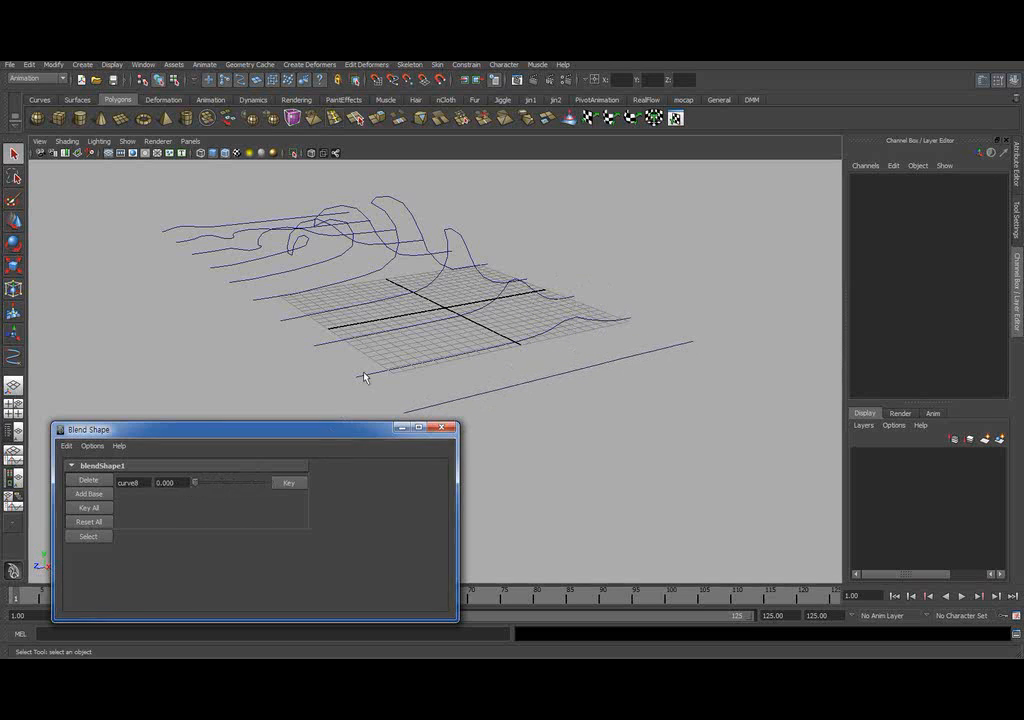
- Select the tall curling profile curve and examine the angular segments of its crest up close
alt+right_drag(425, 273, 622, 271)
alt+drag(622, 271, 539, 302)
alt+middle_drag(539, 302, 652, 430)
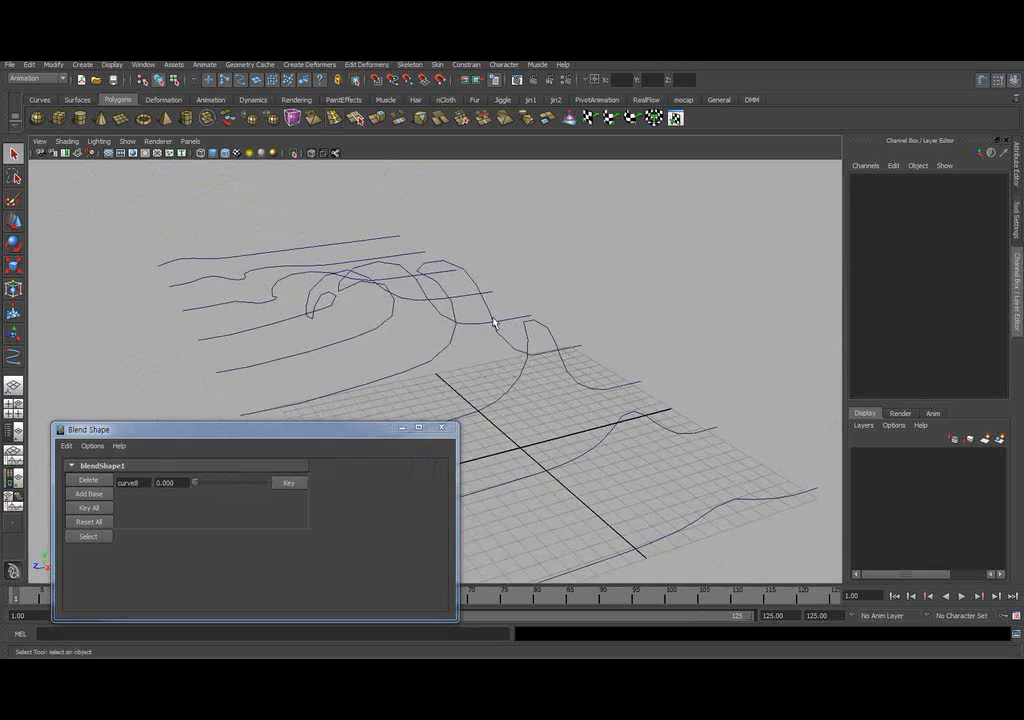
alt+right_drag(493, 322, 613, 311)
alt+drag(613, 311, 577, 282)
drag(576, 281, 562, 292)
mouse_move(562, 292)
alt+mouse_down()
mouse_move(601, 306)
mouse_move(631, 281)
mouse_move(553, 315)
mouse_move(558, 277)
alt+mouse_up()
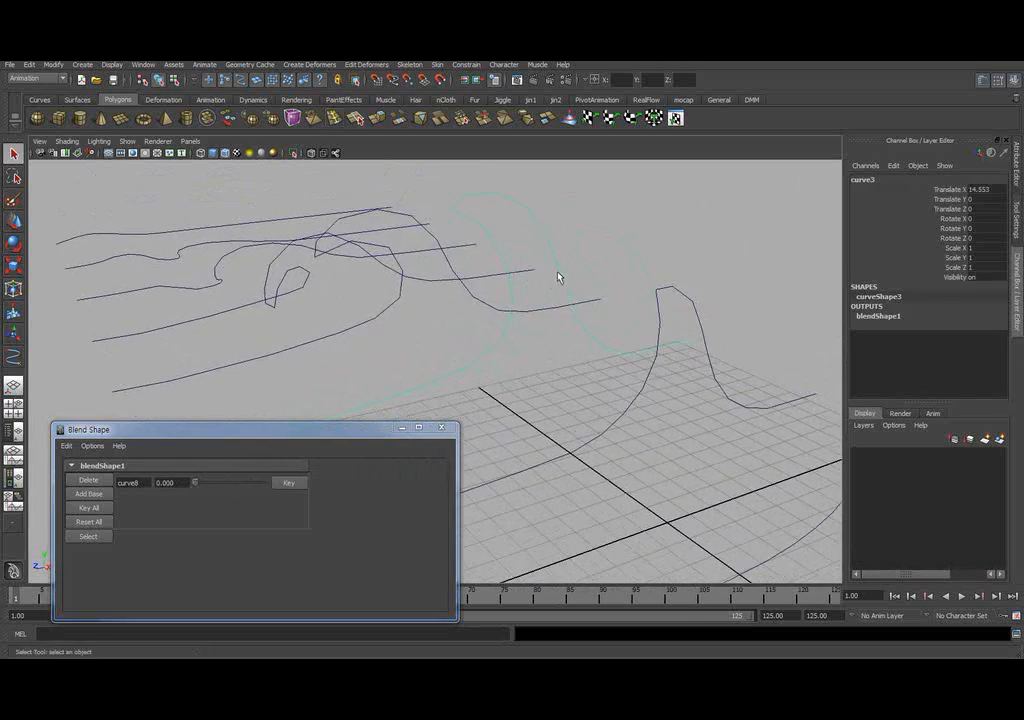
- Minimise the Blend Shape editor and set the EP Curve tool's curve degree to 3 Cubic
click(402, 428)
alt+drag(267, 302, 176, 325)
click(15, 358)
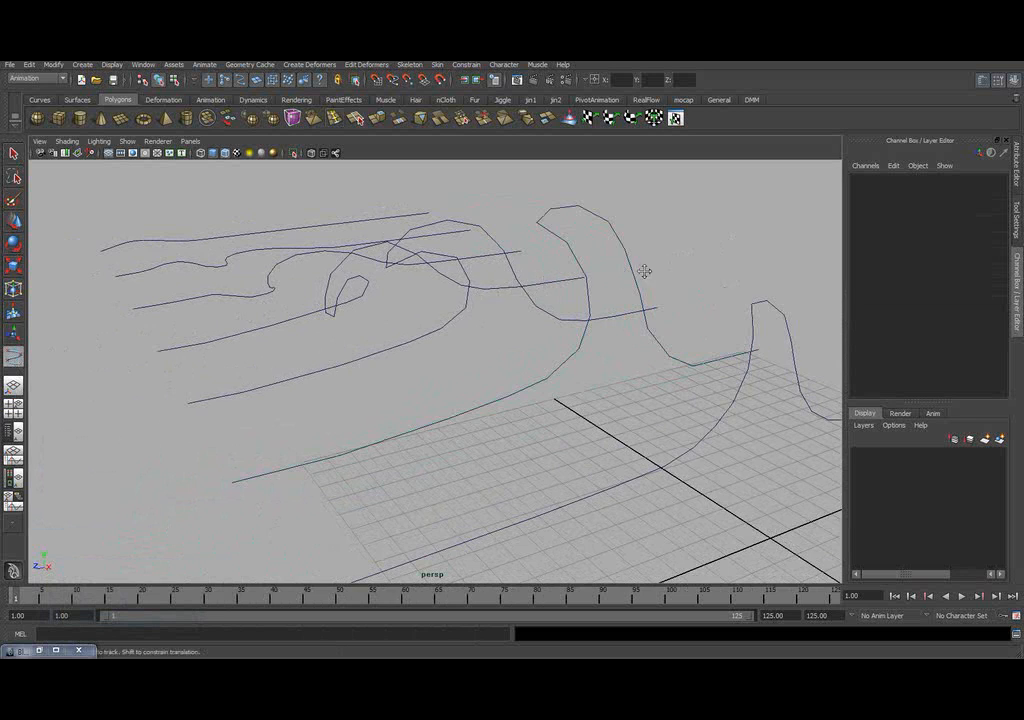
alt+drag(645, 270, 513, 278)
double_click(15, 357)
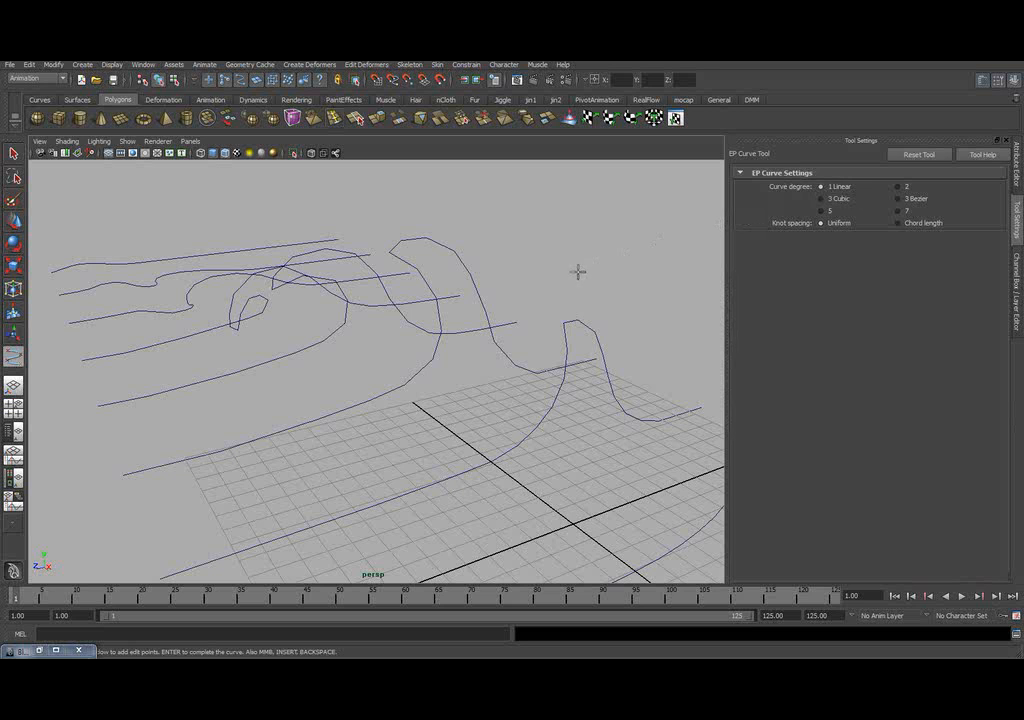
alt+drag(578, 271, 700, 231)
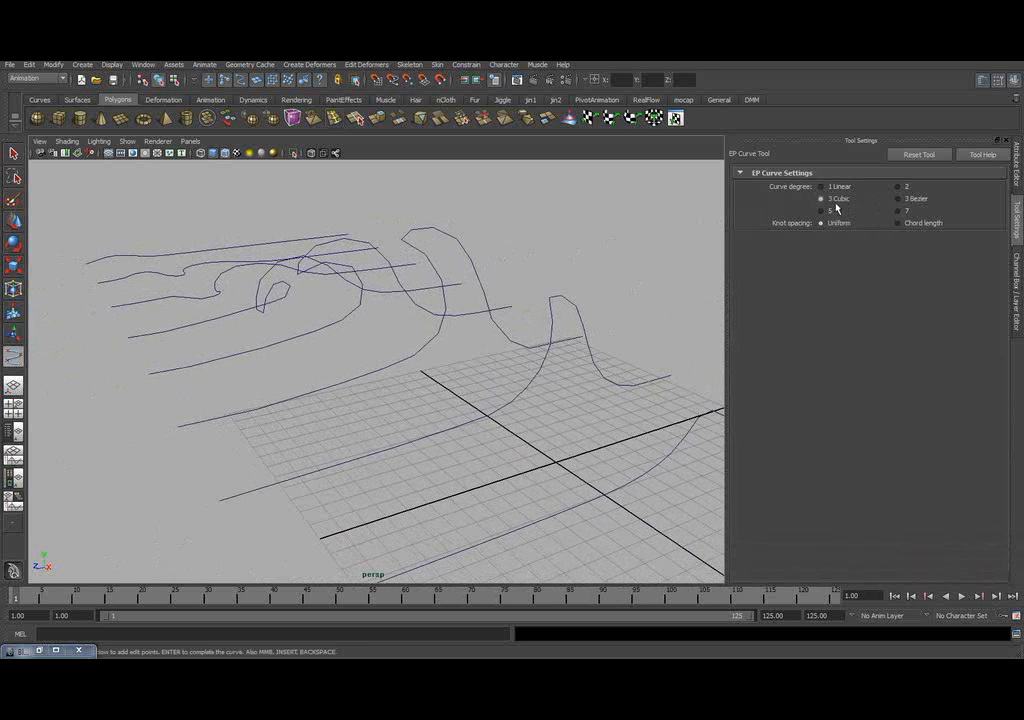
alt+drag(615, 238, 524, 298)
alt+drag(517, 446, 533, 382)
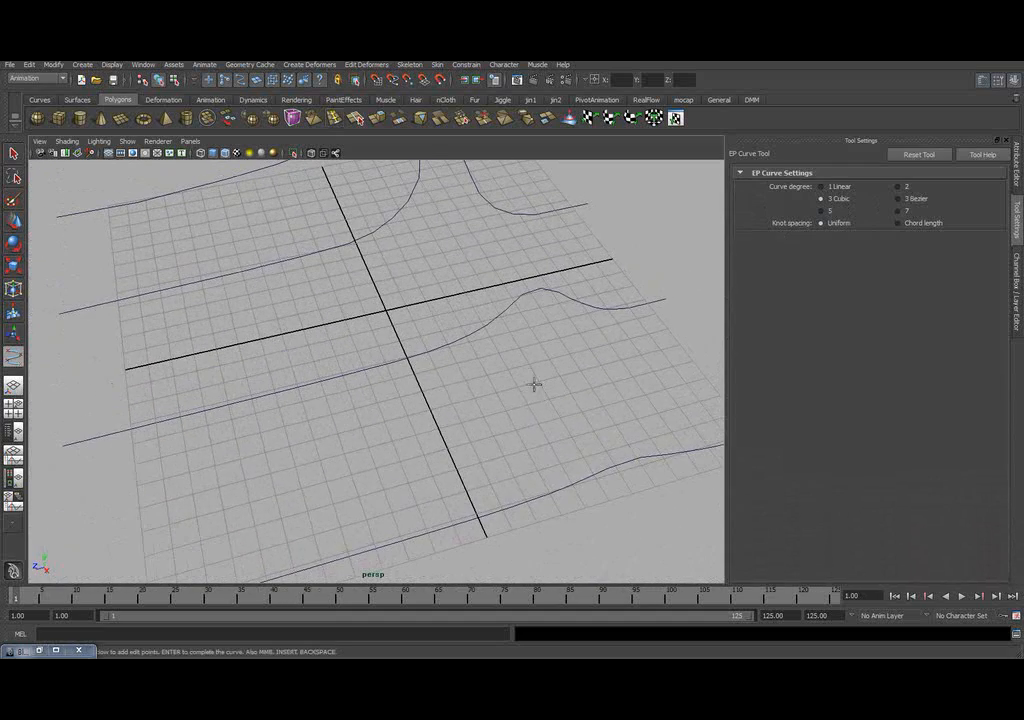
- Draw a freehand S-shaped cubic test curve on the grid between the second and third profiles, and remove it
click(536, 416)
click(455, 424)
click(399, 404)
click(286, 418)
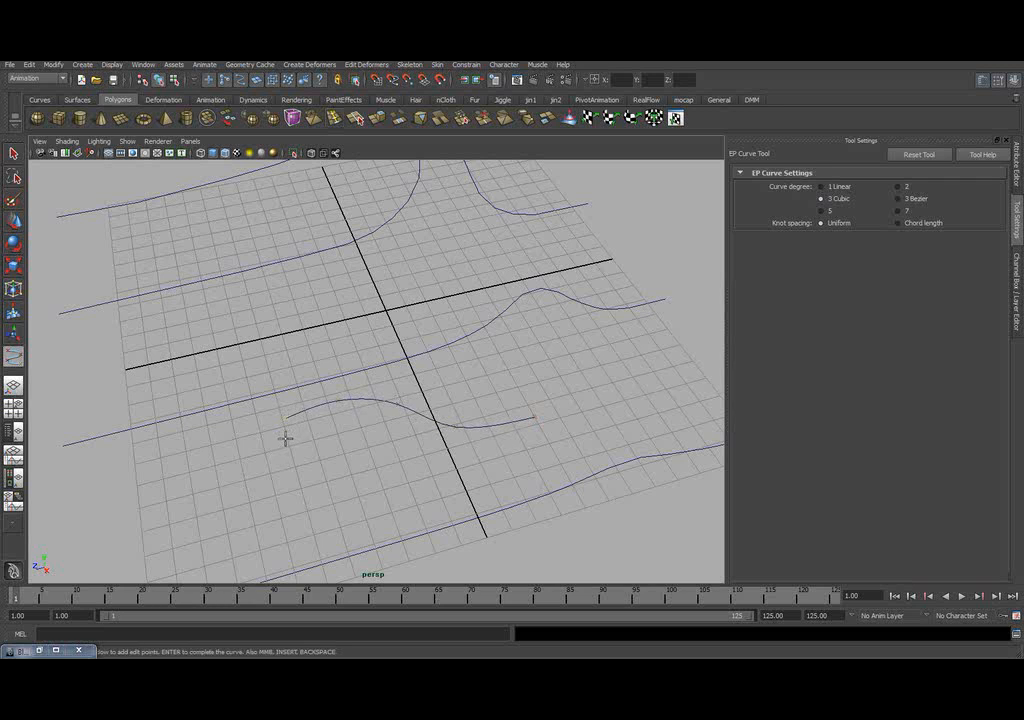
click(349, 443)
click(210, 492)
click(153, 514)
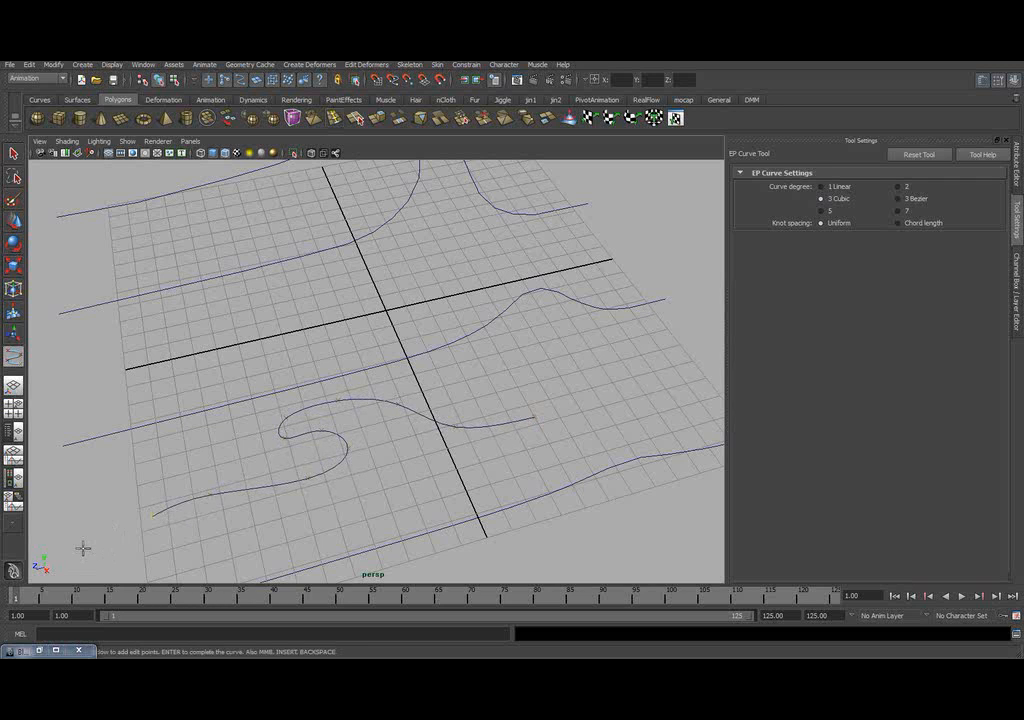
key(q)
alt+drag(462, 447, 370, 362)
- Set the EP Curve tool's curve degree to 1 Linear and bring back the Channel Box
click(14, 358)
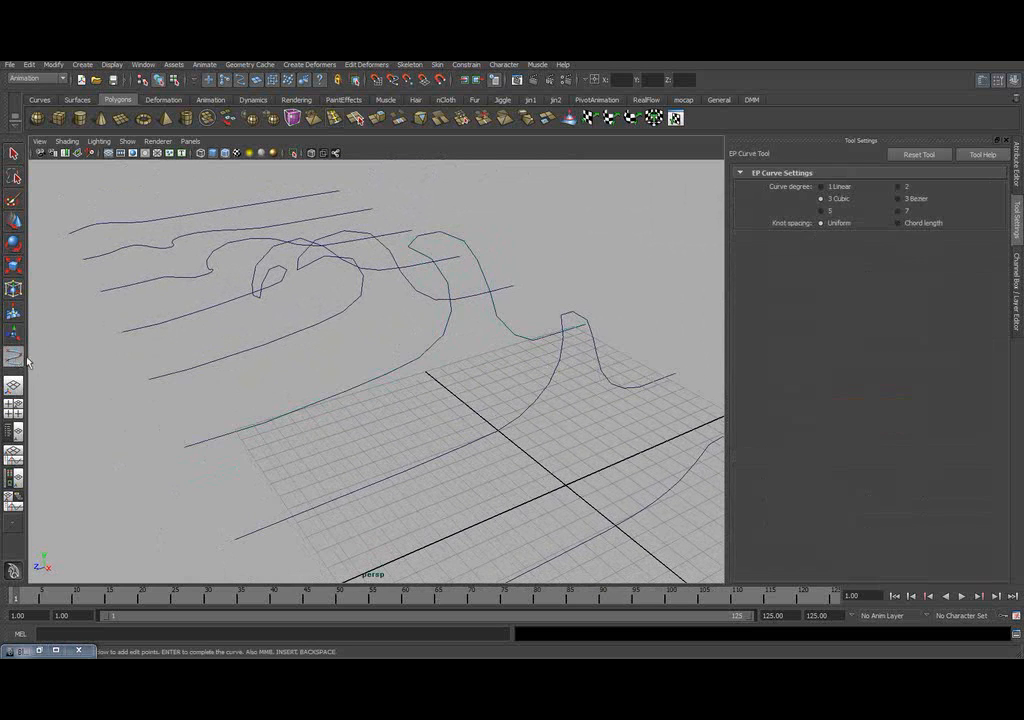
alt+middle_drag(550, 278, 537, 264)
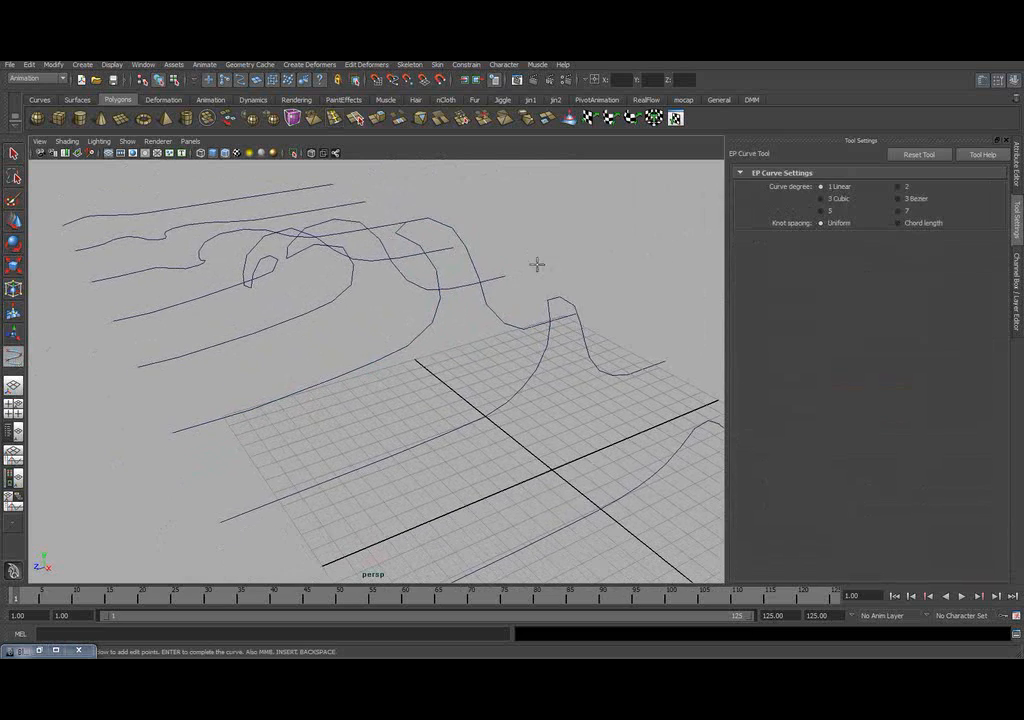
alt+drag(424, 286, 513, 294)
key(ctrl+a)
key(ctrl+a)
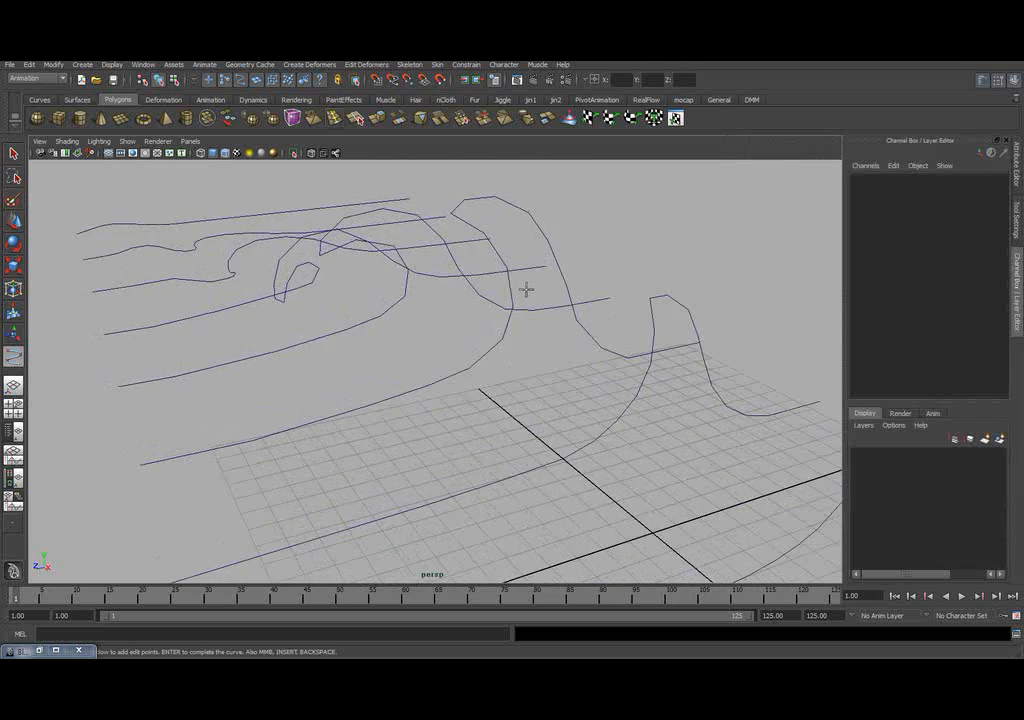
- Return to the Select tool, restore the Blend Shape editor to check the curve8 weight slider, and minimise it again
alt+right_drag(566, 282, 521, 285)
alt+middle_drag(521, 285, 520, 270)
alt+drag(521, 270, 434, 276)
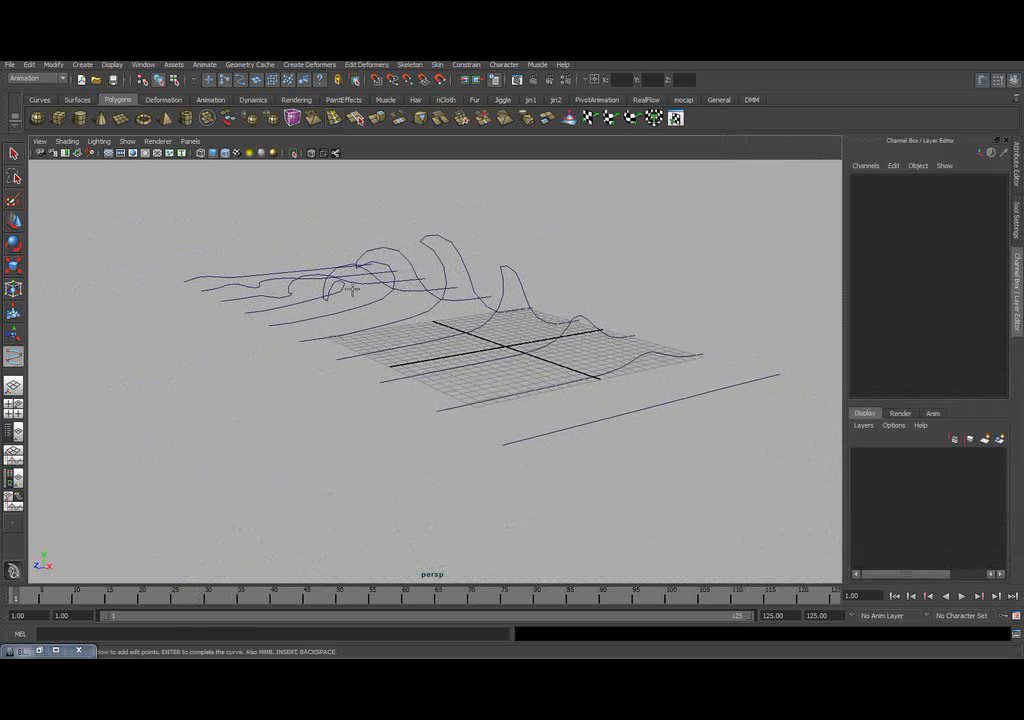
click(14, 153)
click(44, 651)
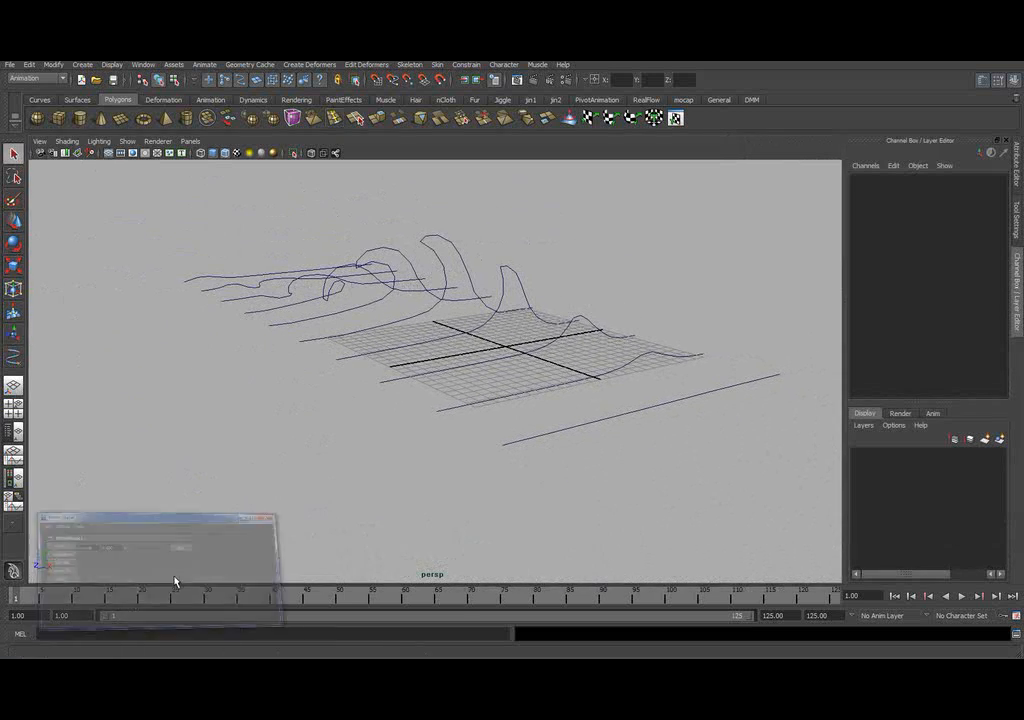
drag(197, 488, 166, 490)
drag(290, 435, 280, 448)
click(391, 440)
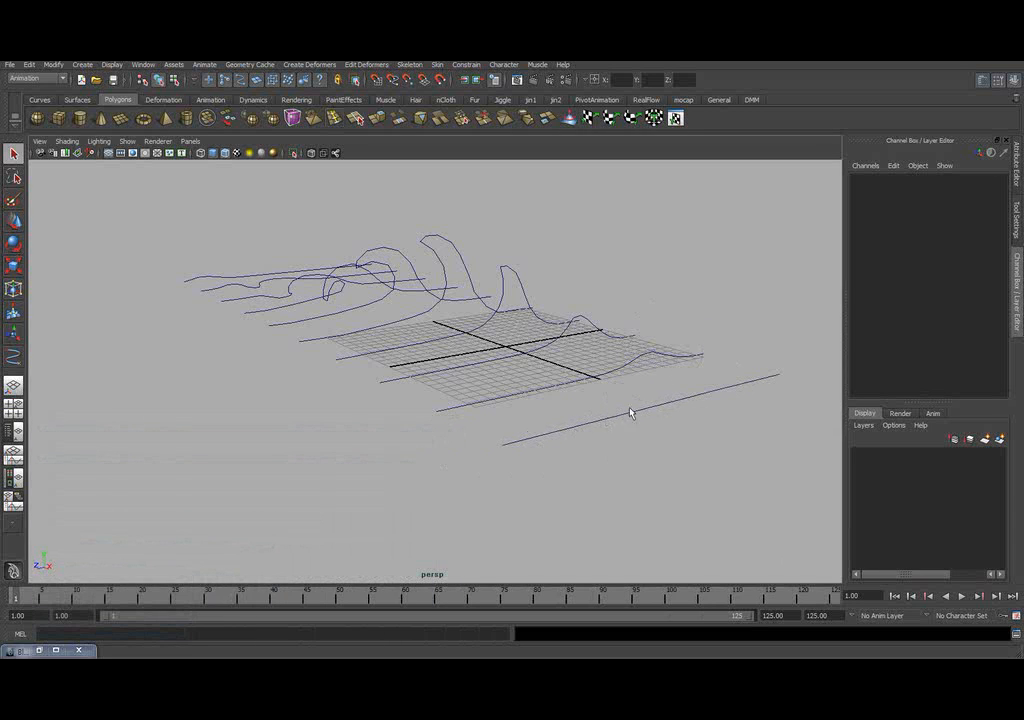
alt+drag(631, 414, 566, 373)
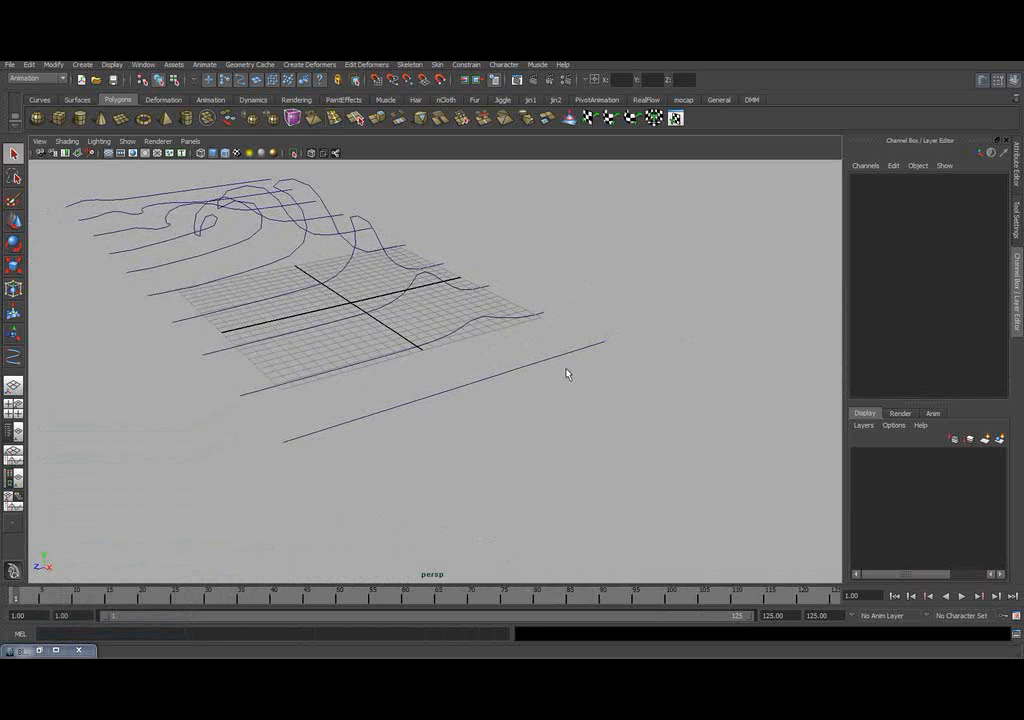
click(555, 99)
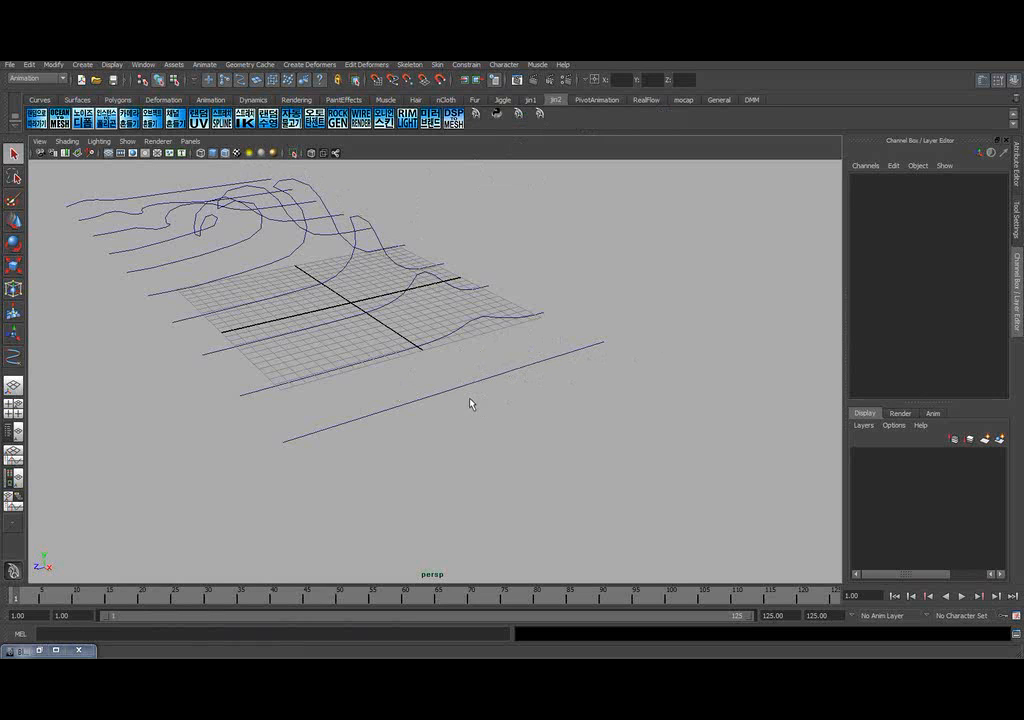
alt+middle_drag(471, 403, 561, 384)
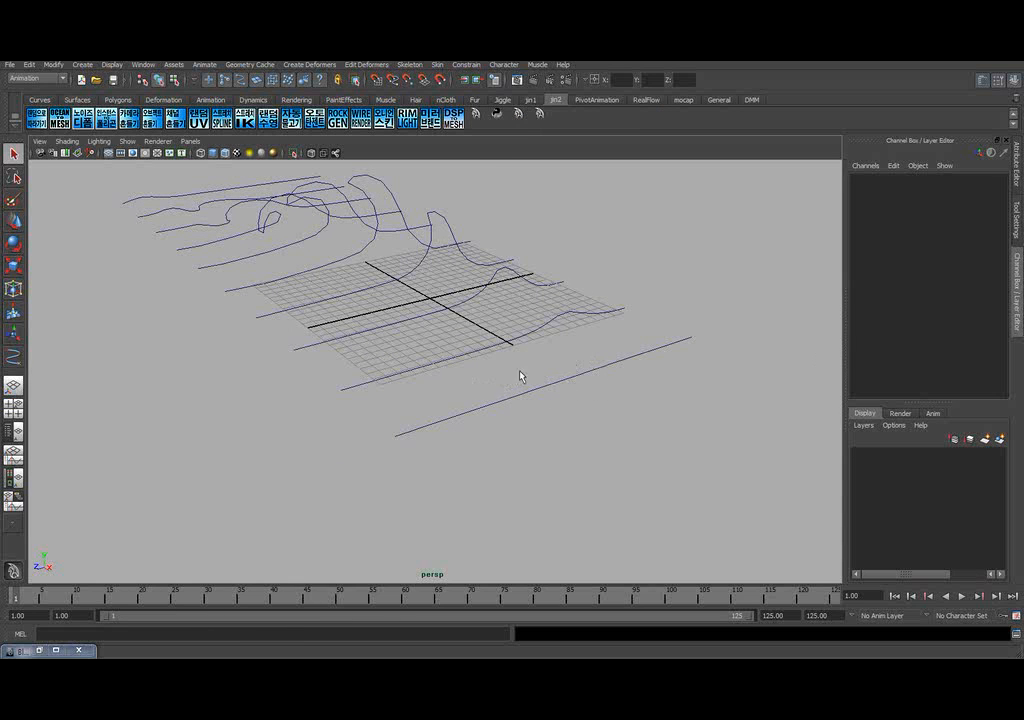
alt+middle_drag(505, 351, 441, 367)
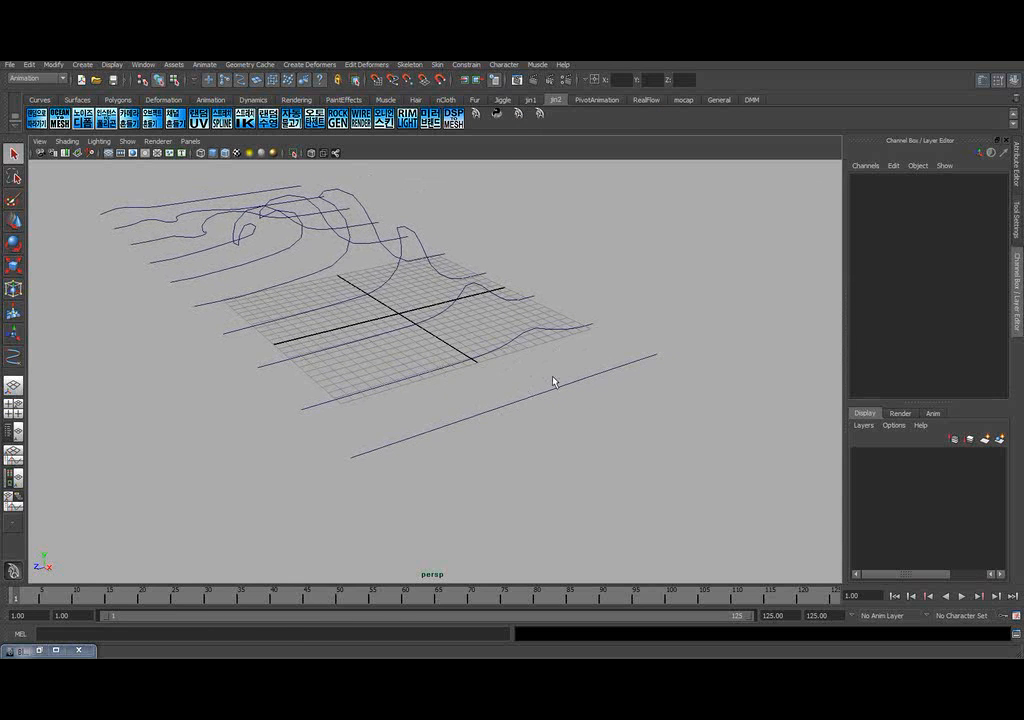
alt+right_drag(494, 361, 519, 343)
mouse_move(501, 350)
alt+middle_down()
mouse_move(486, 341)
mouse_move(504, 334)
alt+middle_up()
mouse_move(487, 327)
alt+right_down()
mouse_move(542, 325)
mouse_move(483, 345)
alt+right_up()
alt+middle_drag(483, 345, 482, 348)
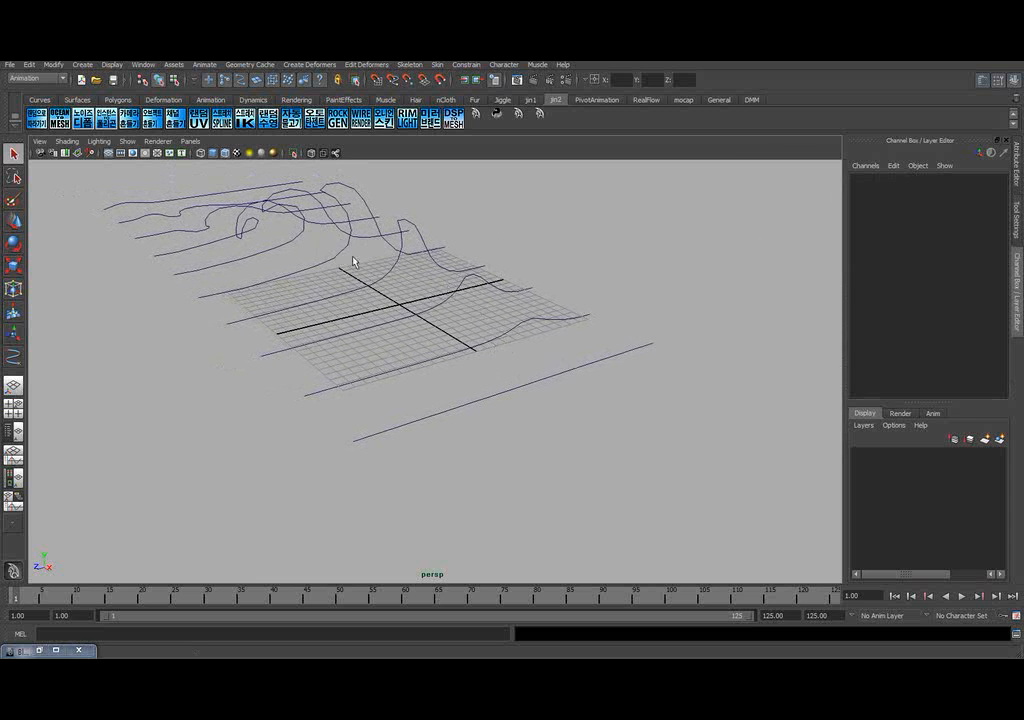
alt+middle_drag(353, 262, 361, 274)
- Create a curved-arrow control curve at the origin from the custom controller shape library, and close the library window
click(530, 100)
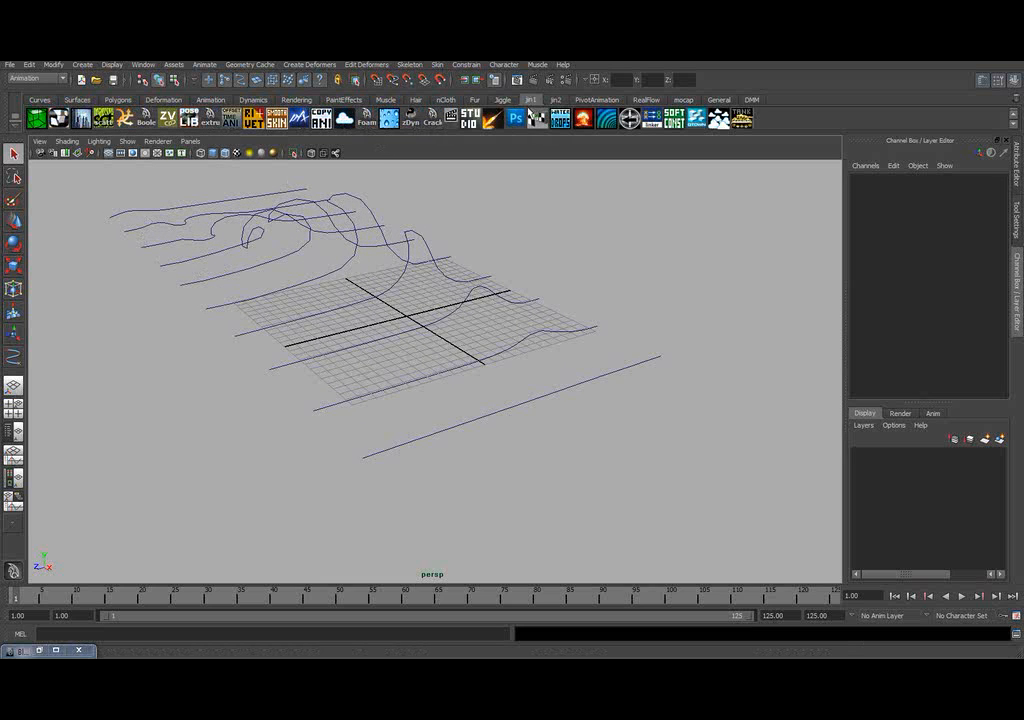
click(38, 120)
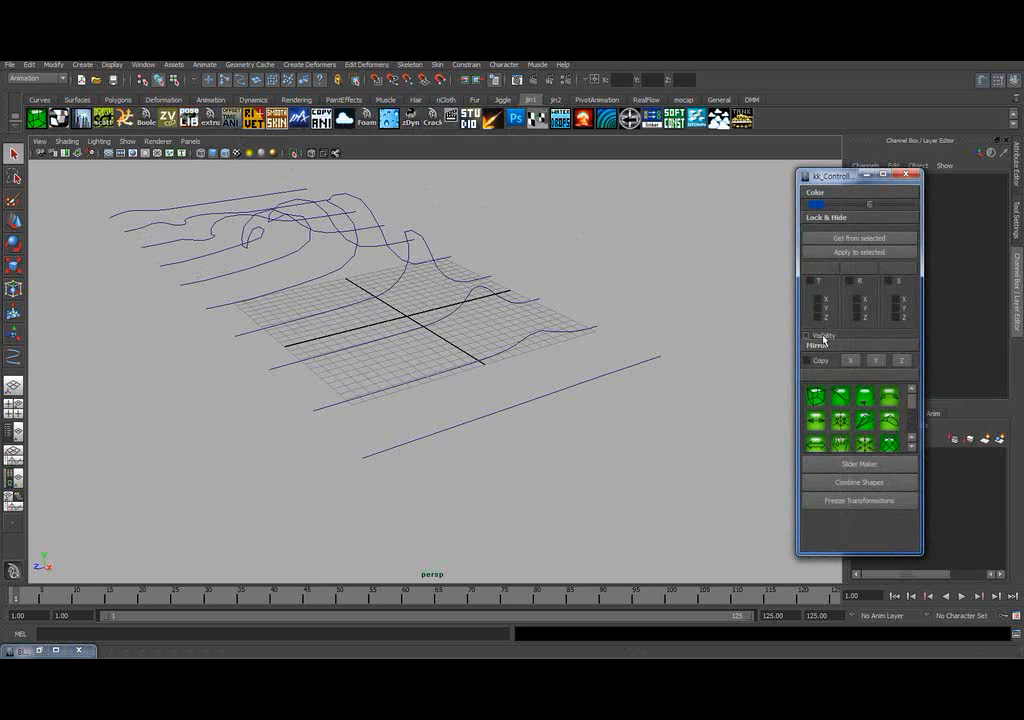
scroll(909, 427, down, 4)
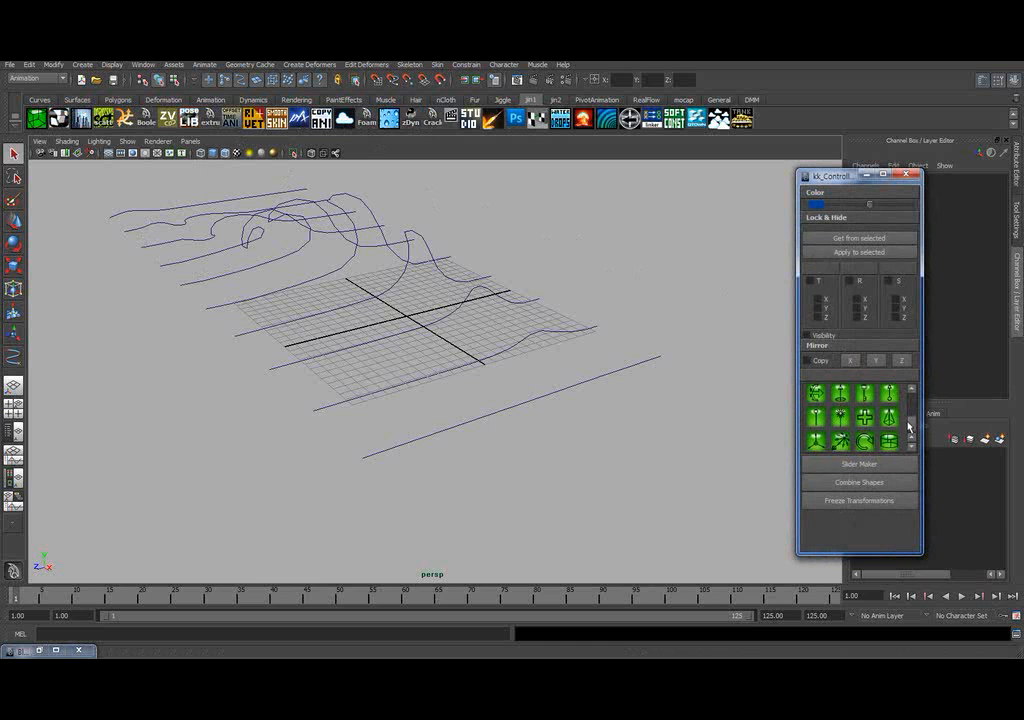
click(864, 440)
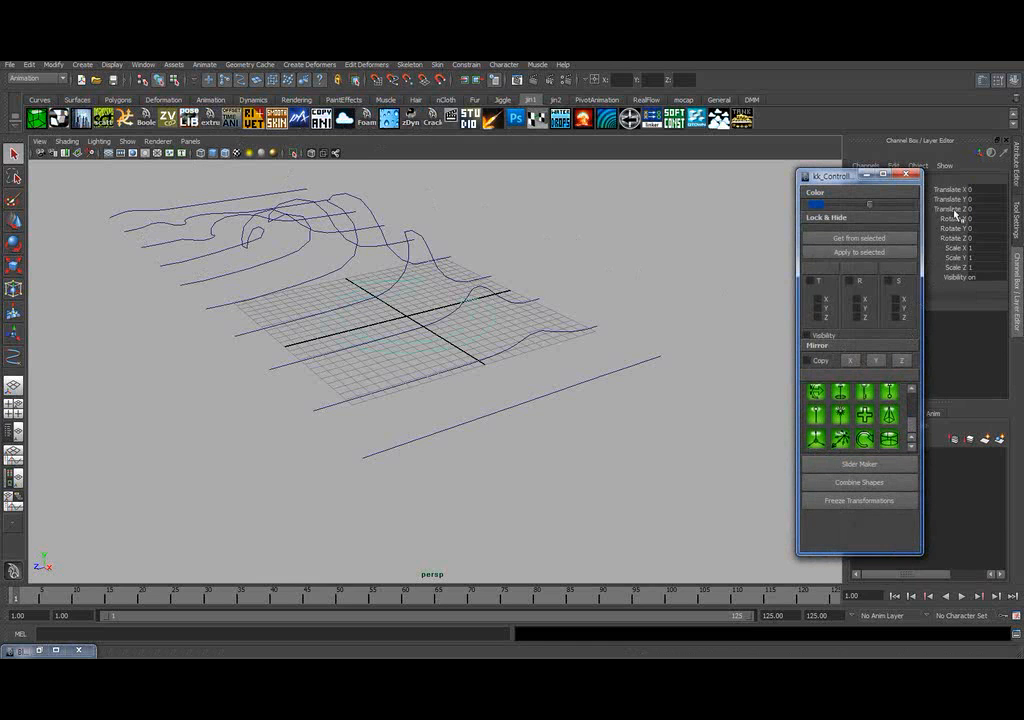
click(906, 174)
- Stand the curved-arrow control upright by setting its Rotate Z to 90
key(e)
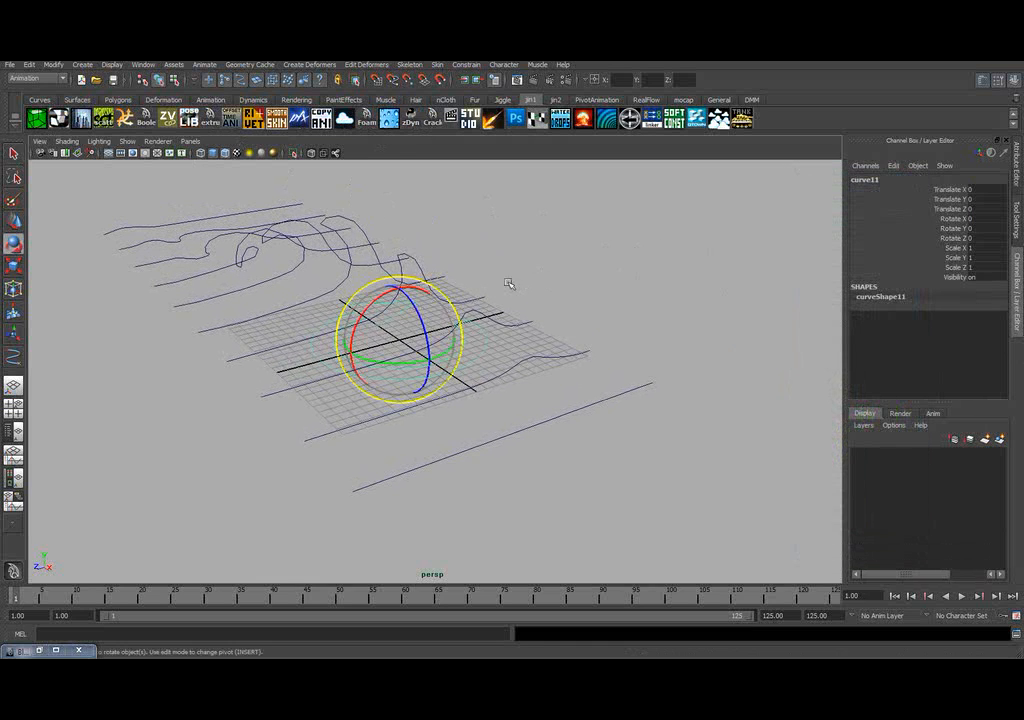
drag(425, 347, 411, 308)
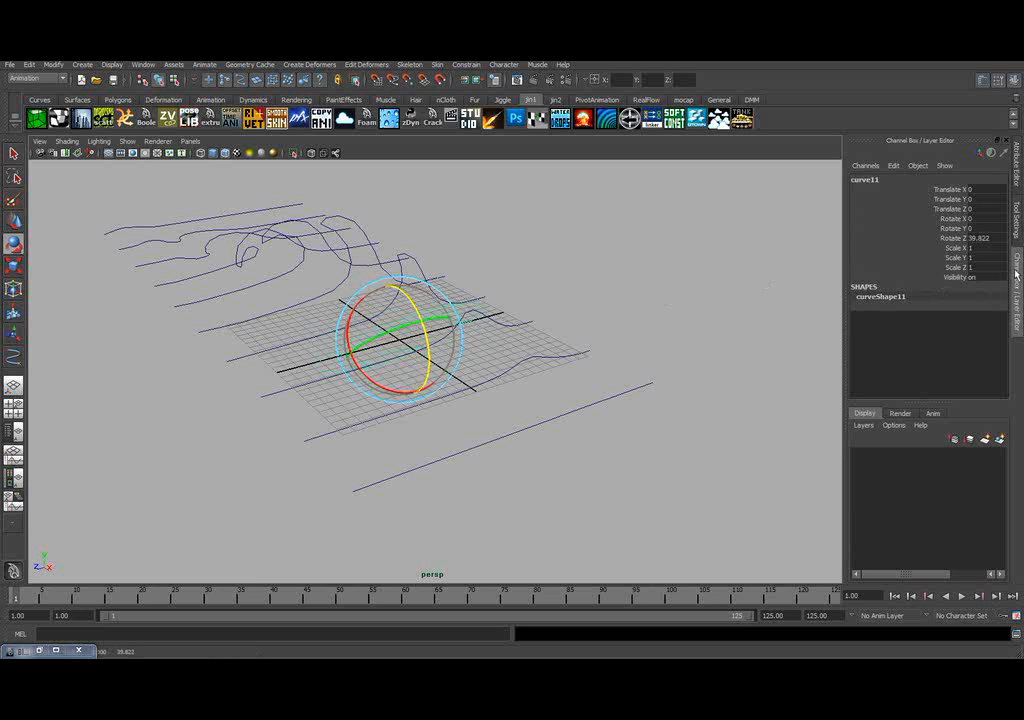
double_click(985, 238)
text(90)
key(Return)
alt+drag(504, 284, 576, 267)
click(604, 259)
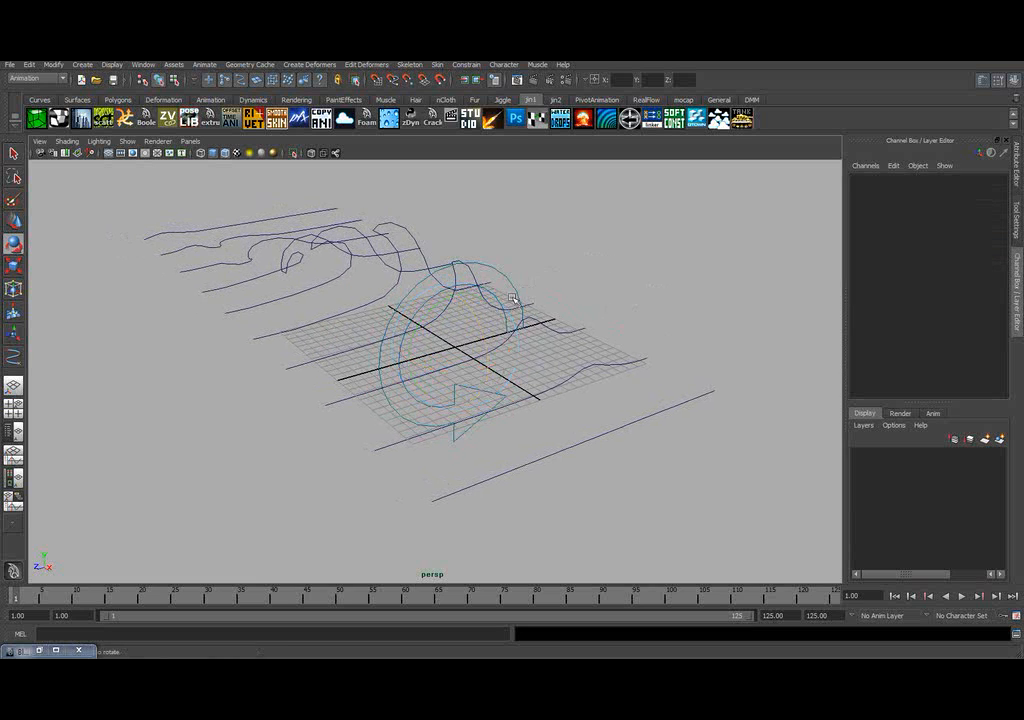
- Flip the upright curved-arrow control by setting its Rotate Y to 180
alt+drag(486, 331, 502, 271)
click(495, 277)
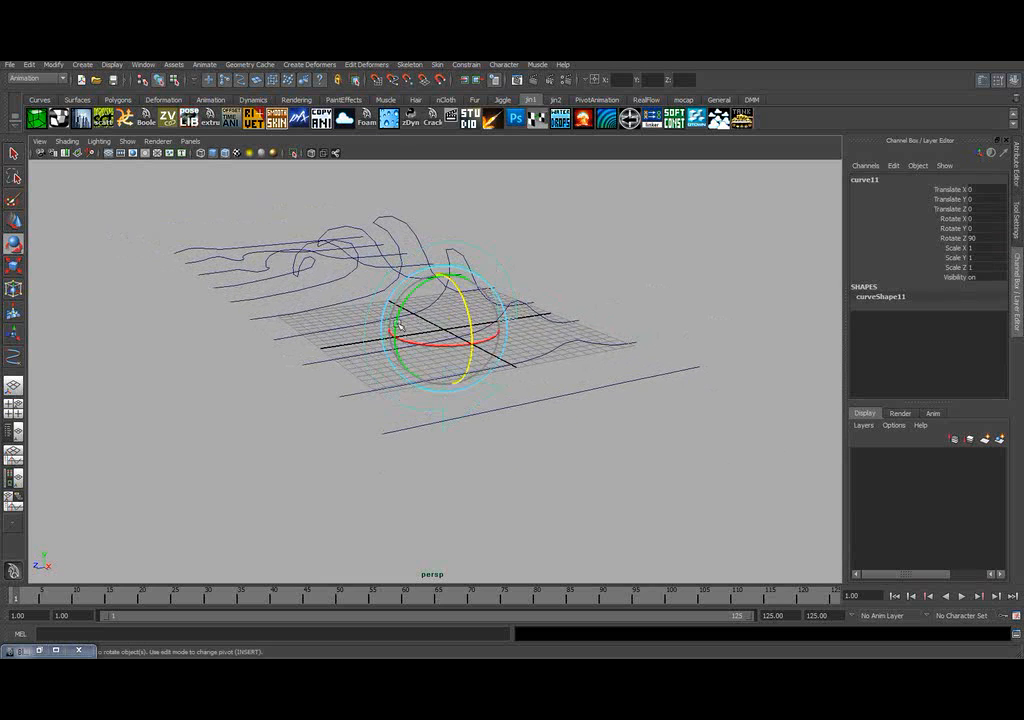
drag(399, 325, 510, 330)
click(982, 229)
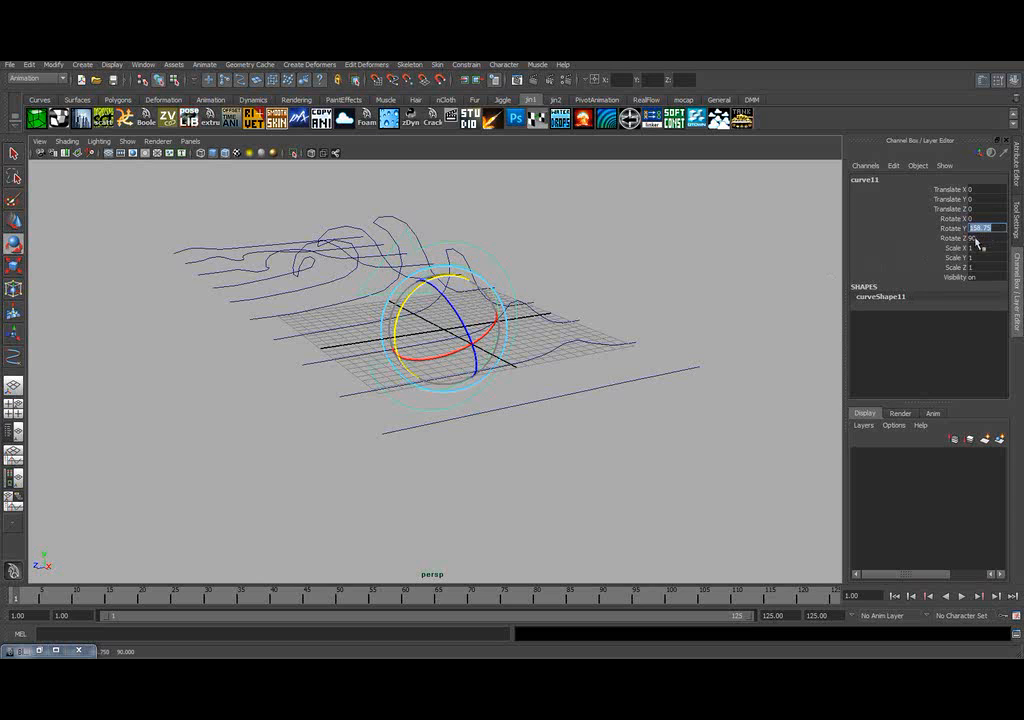
text(180)
key(Return)
- Display the NURBS CVs of the straight base curve curve9
key(w)
alt+drag(592, 296, 489, 323)
click(559, 410)
click(112, 64)
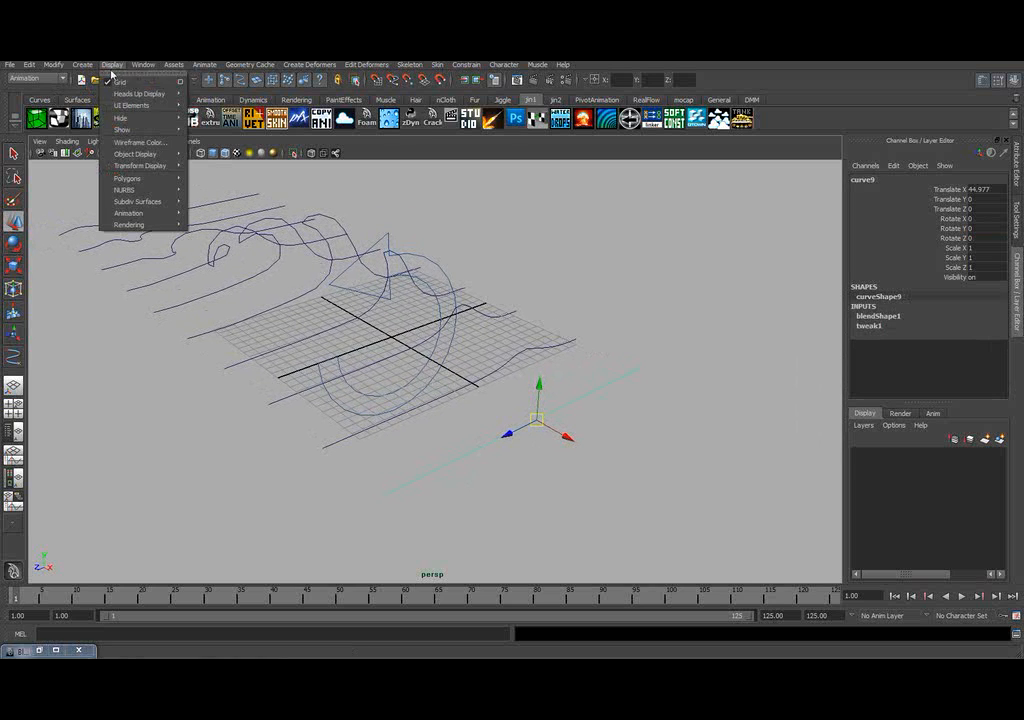
mouse_move(182, 172)
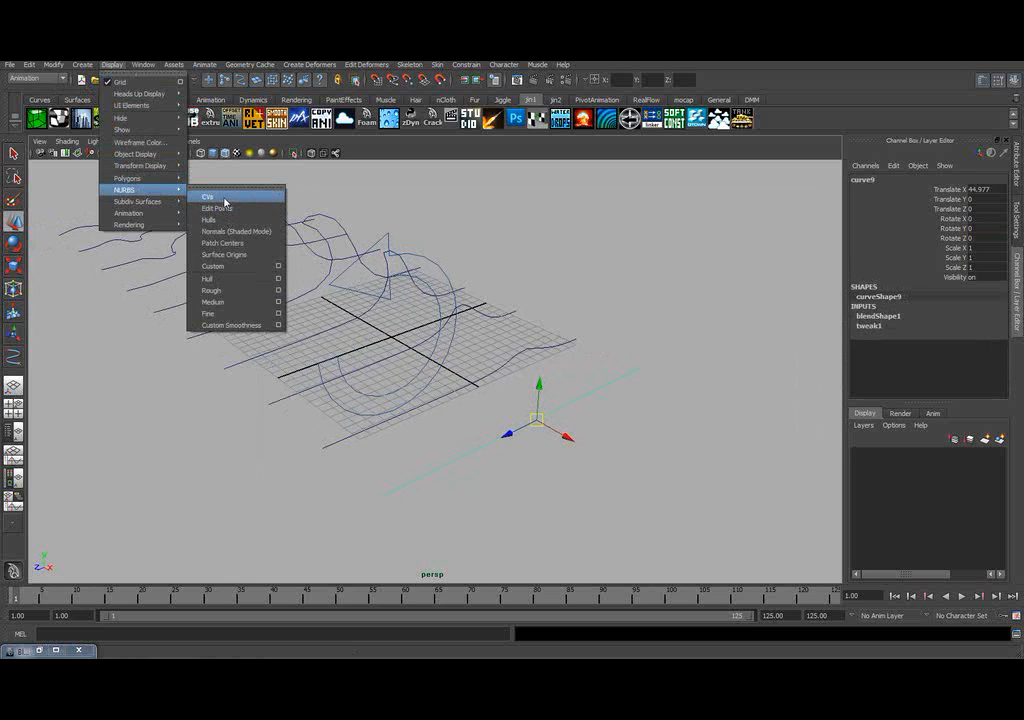
click(225, 202)
click(600, 296)
- Move the curved-arrow control from the origin and snap it onto a CV near the middle of the straight base curve
alt+drag(462, 284, 496, 268)
click(479, 279)
alt+middle_drag(457, 305, 425, 313)
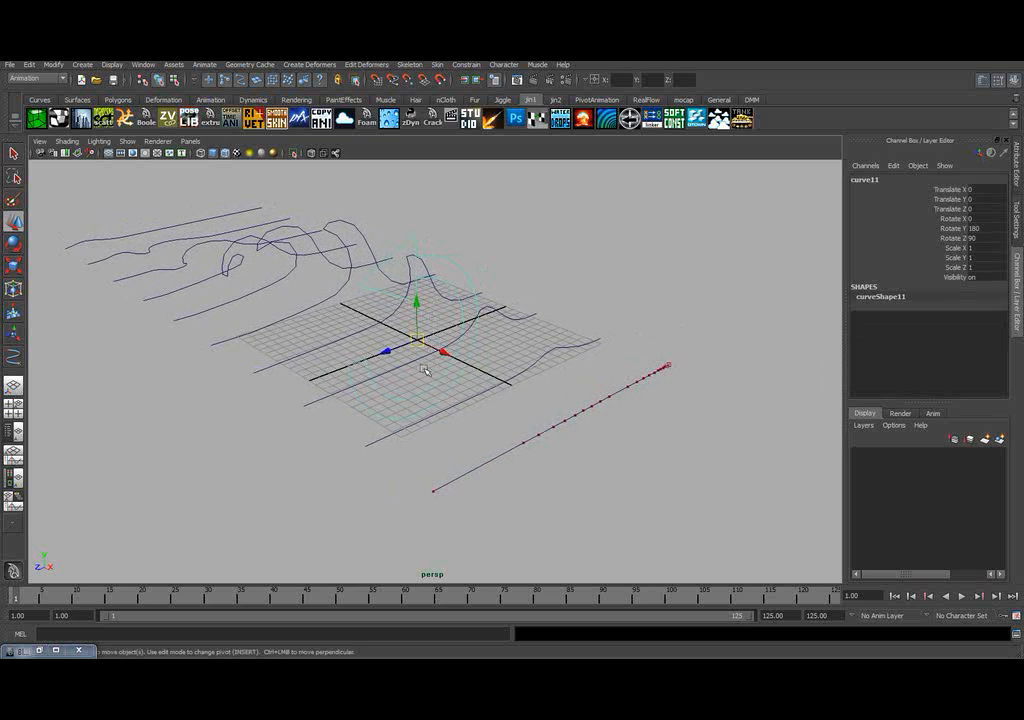
drag(418, 343, 577, 398)
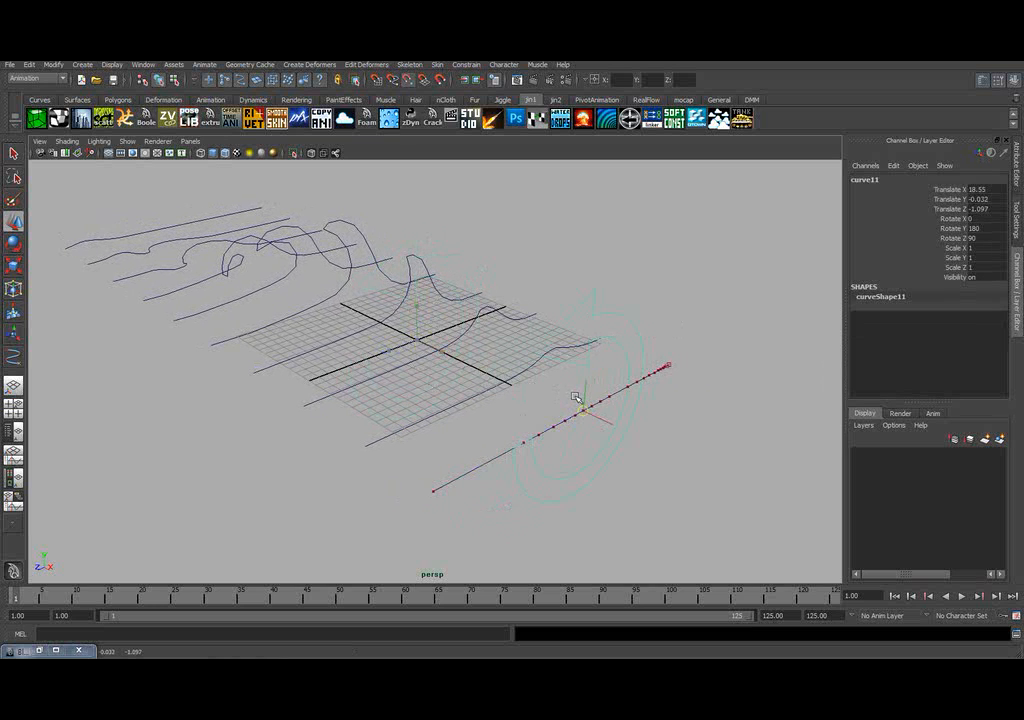
- Freeze the transformations of the curved-arrow control at its new position on the base curve
alt+drag(638, 336, 615, 304)
click(613, 304)
click(572, 336)
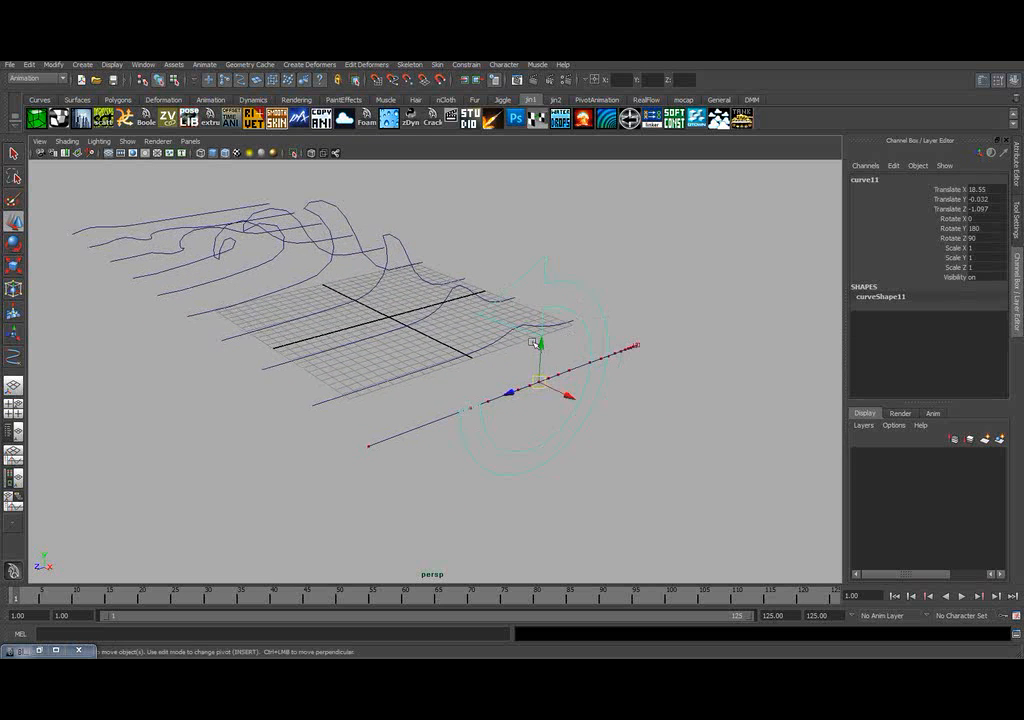
alt+drag(534, 342, 599, 374)
alt+drag(513, 397, 577, 341)
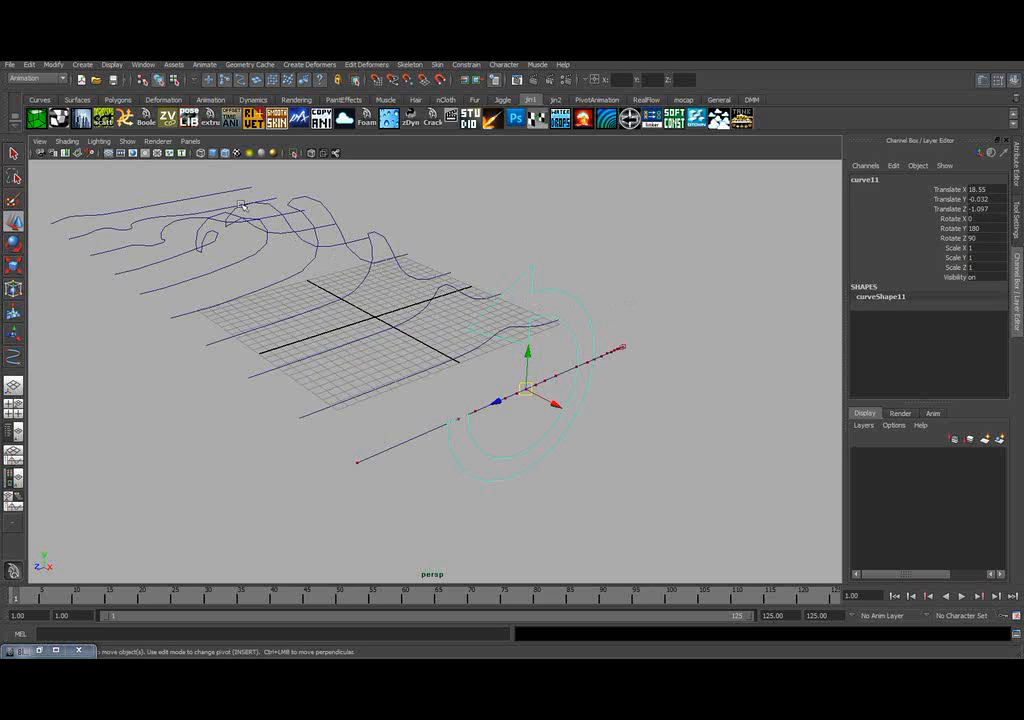
click(58, 64)
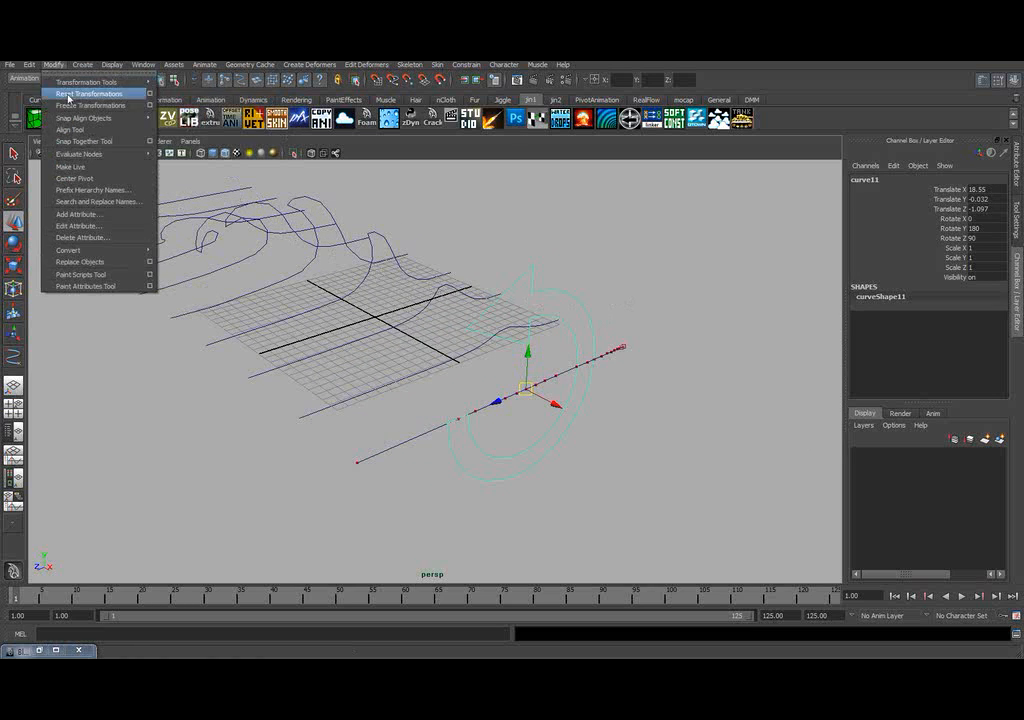
click(68, 94)
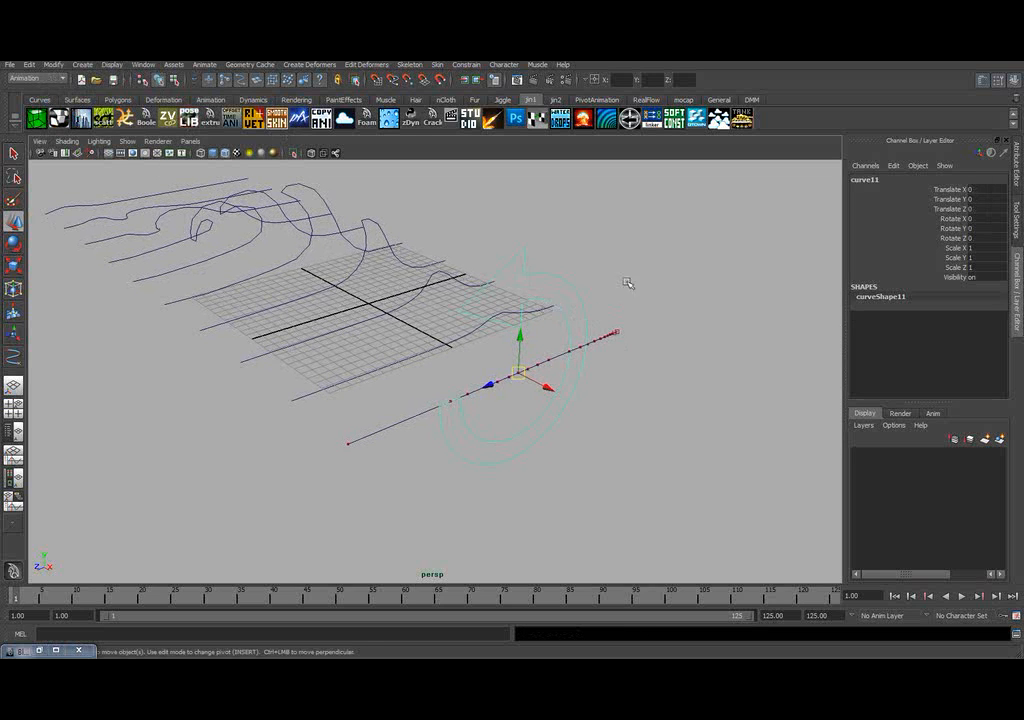
- Turn off the NURBS CV display on the straight base curve curve9
click(670, 304)
click(606, 338)
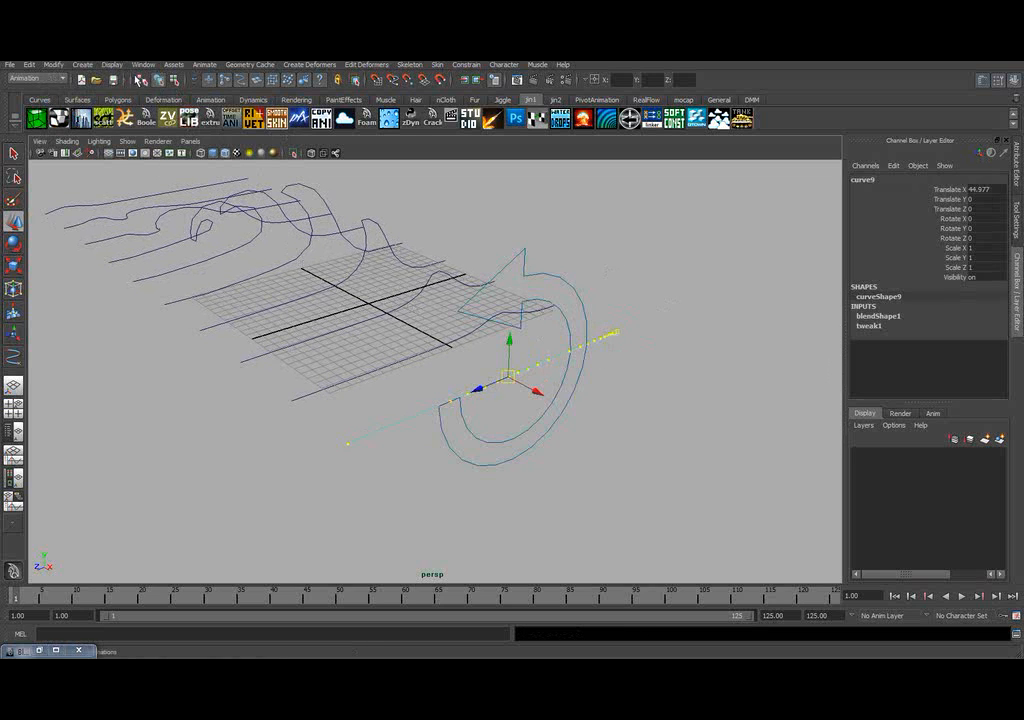
click(113, 65)
mouse_move(171, 167)
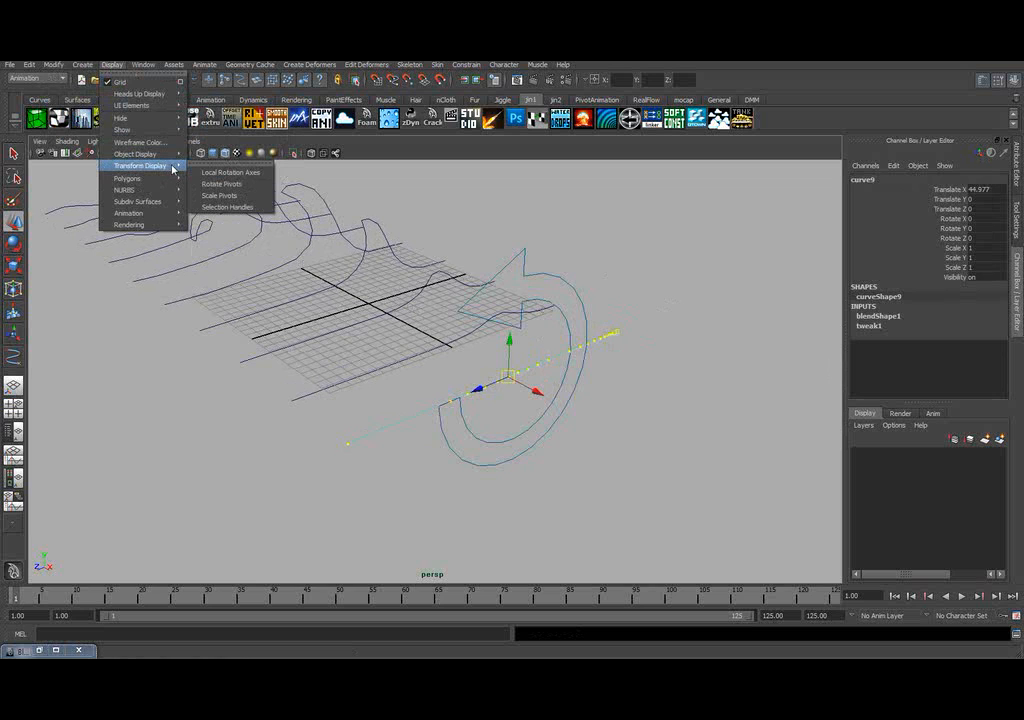
mouse_move(171, 190)
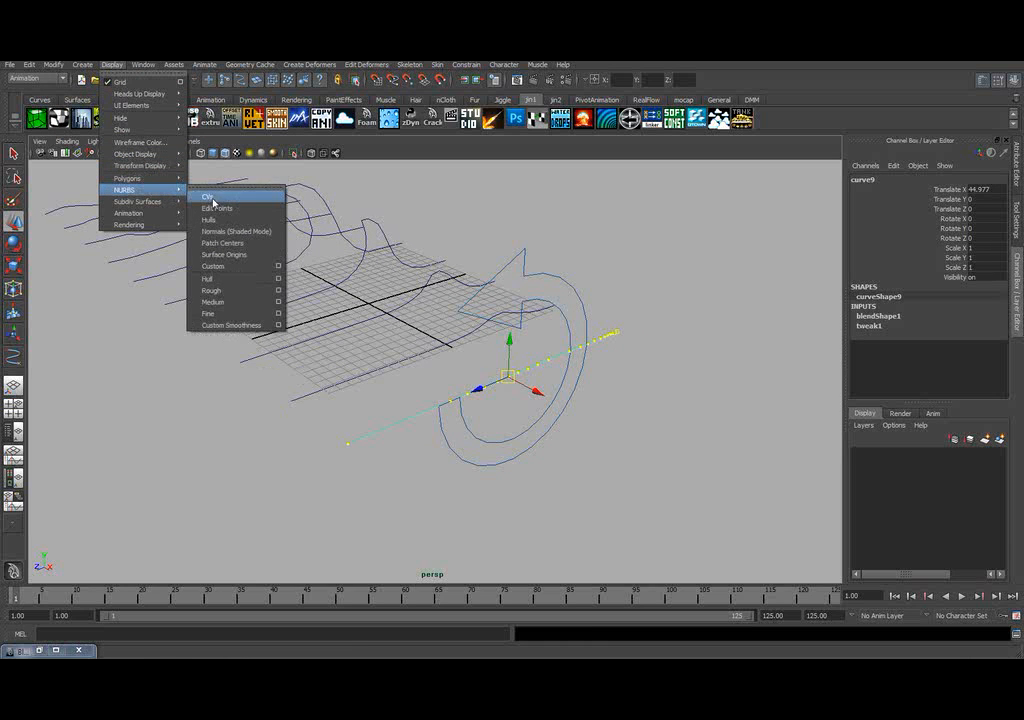
click(213, 201)
click(643, 320)
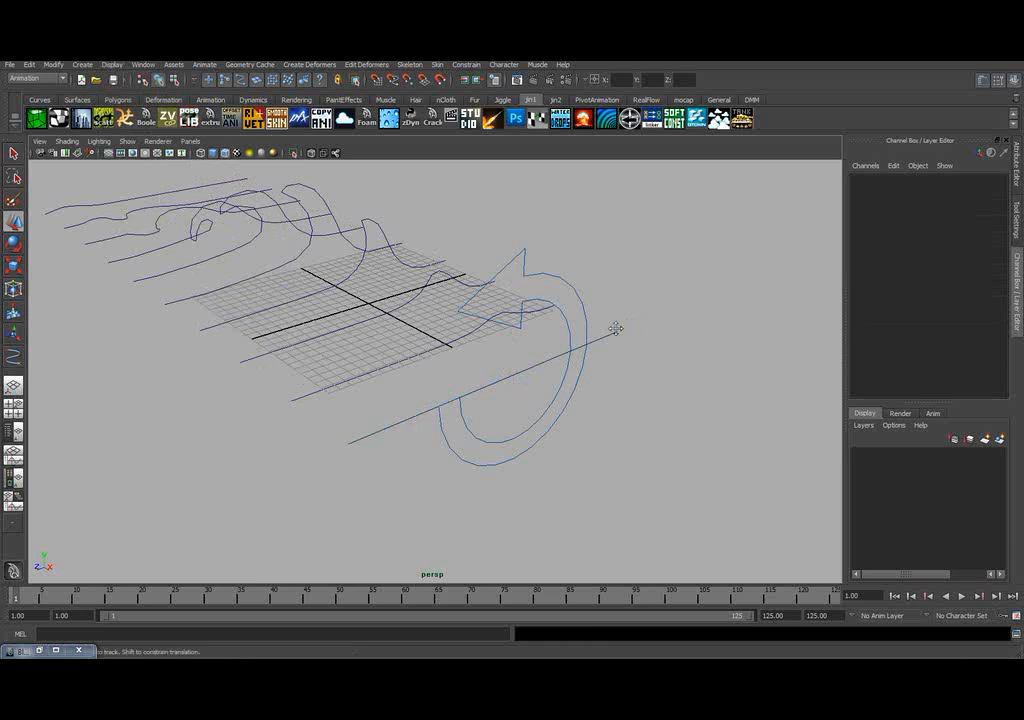
- Rename the curved-arrow control curve to cntr and return to the Select tool
alt+middle_drag(603, 320, 641, 310)
click(628, 311)
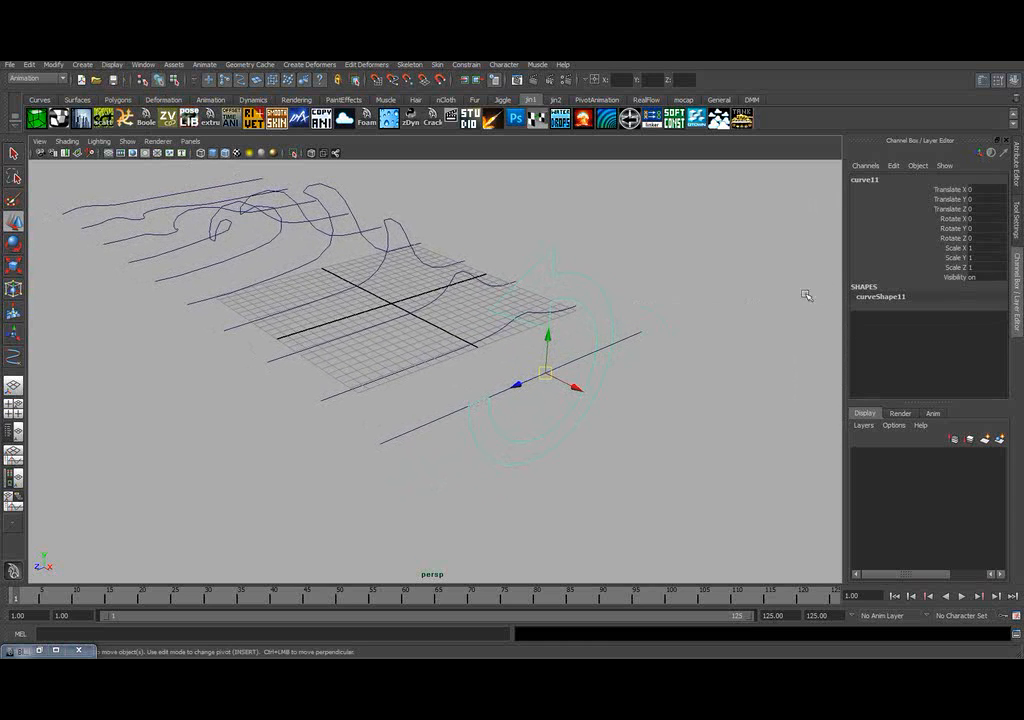
click(866, 181)
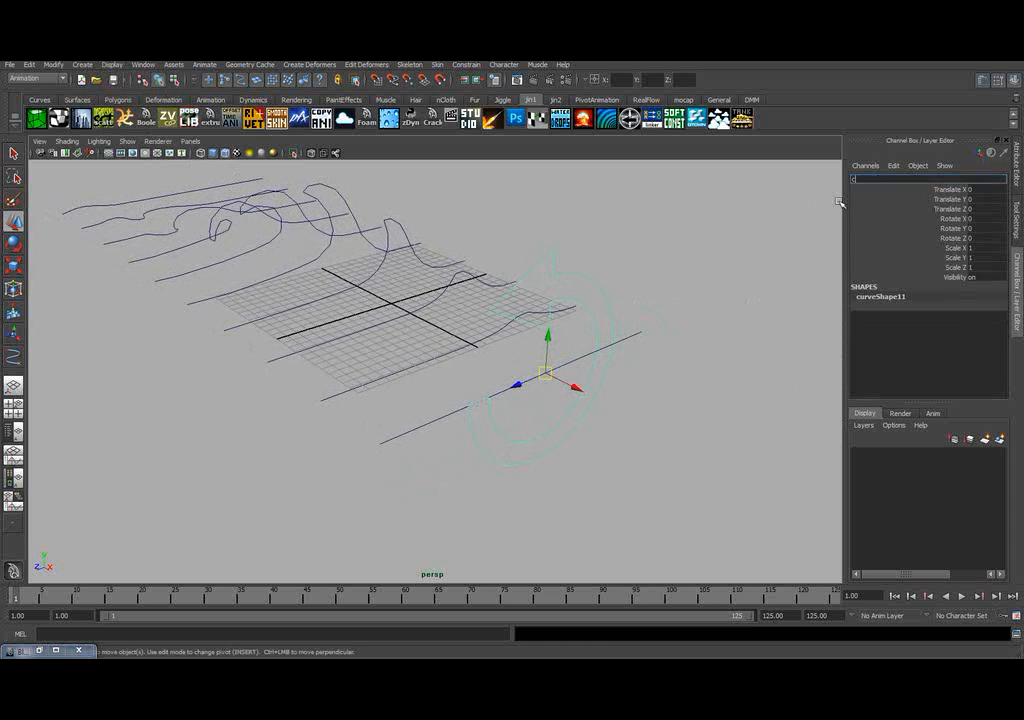
text(cntr)
key(Return)
alt+drag(564, 330, 568, 329)
key(q)
- Restore the Blend Shape editor and test the curve8 weight slider's effect on the straight base curve
alt+right_drag(575, 337, 600, 340)
click(703, 305)
alt+drag(647, 338, 510, 362)
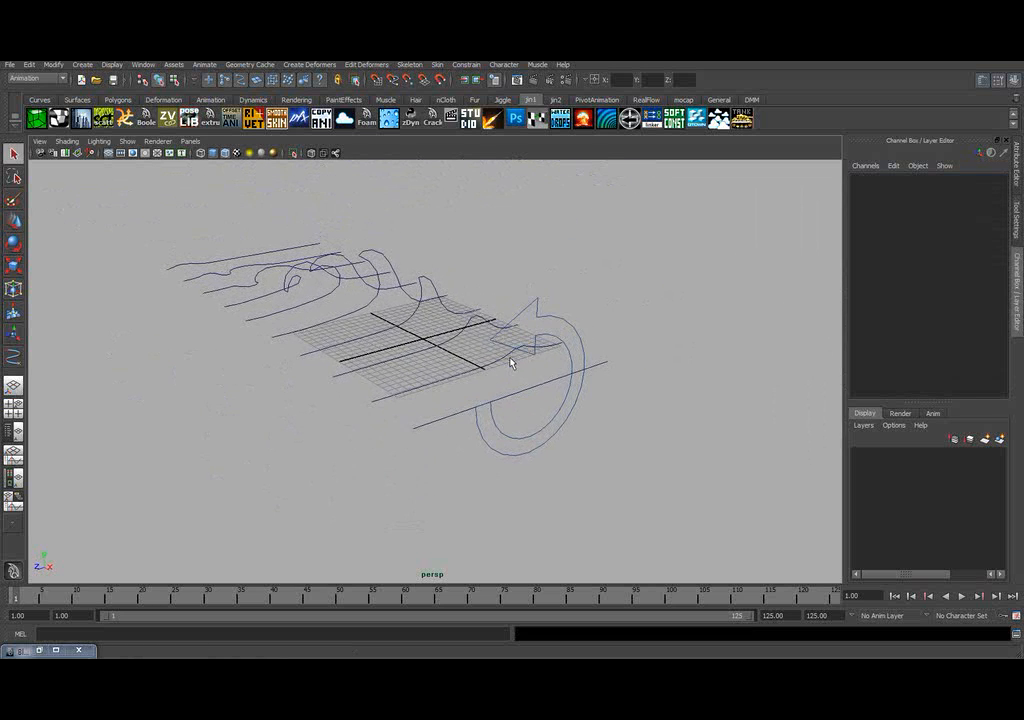
drag(526, 408, 640, 388)
click(256, 449)
click(38, 650)
drag(186, 497, 243, 500)
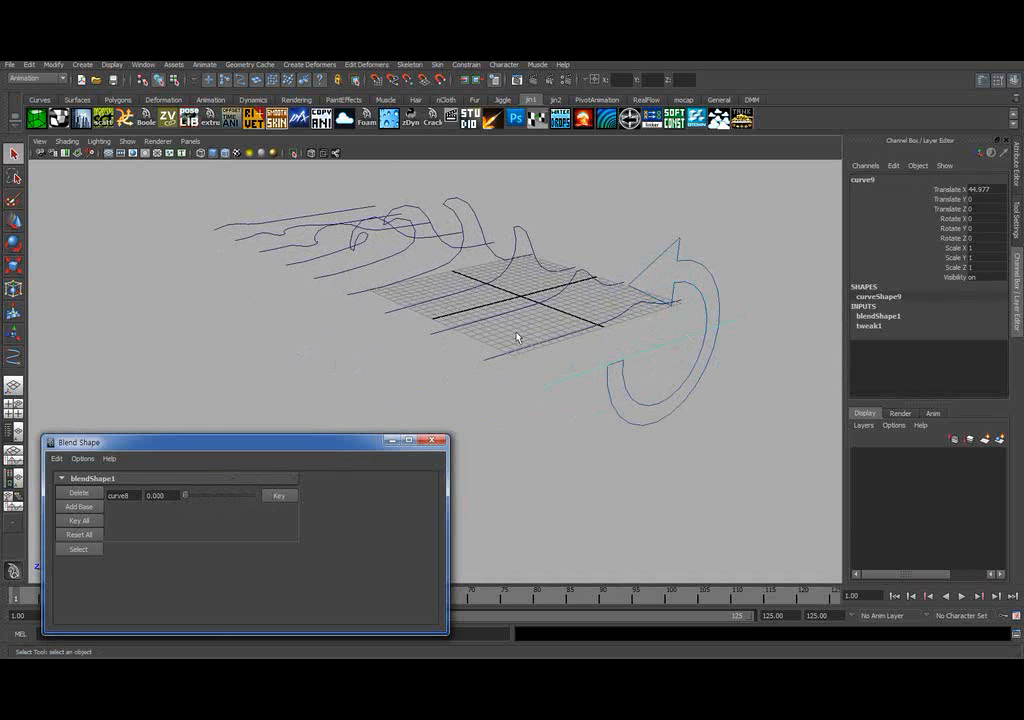
- Delete all the wave profile target curves, keeping the base curve and arrow control, and test the curve8 weight slider again
mouse_move(517, 338)
alt+mouse_down()
mouse_move(469, 297)
mouse_move(514, 297)
mouse_move(530, 320)
alt+mouse_up()
click(554, 338)
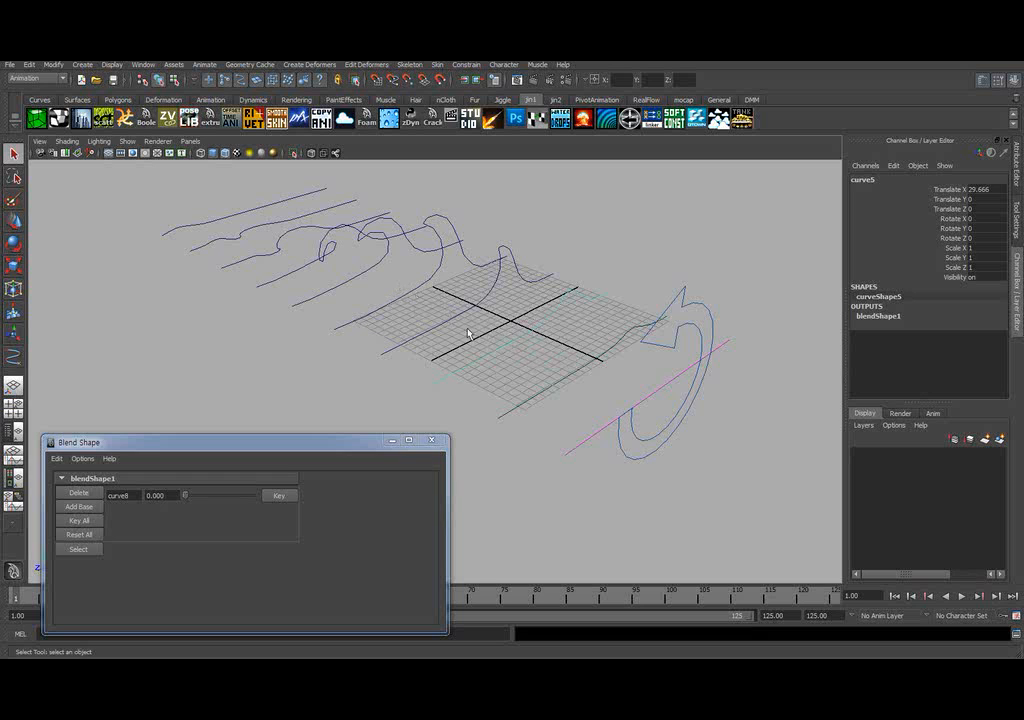
mouse_move(576, 382)
mouse_down()
mouse_move(171, 213)
mouse_move(197, 235)
mouse_up()
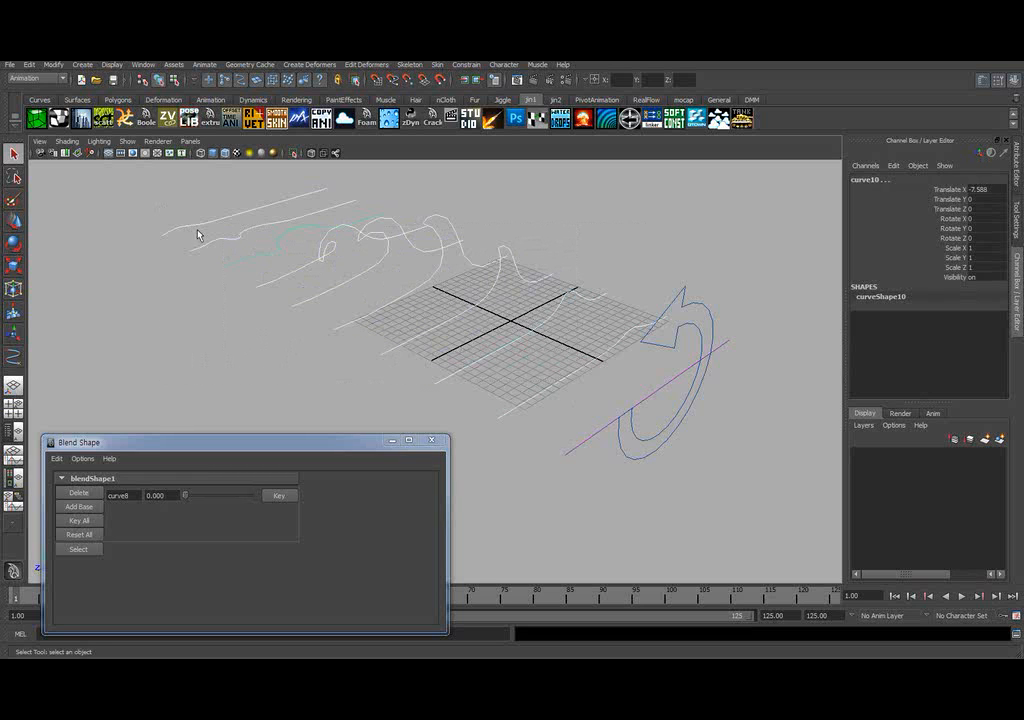
key(Delete)
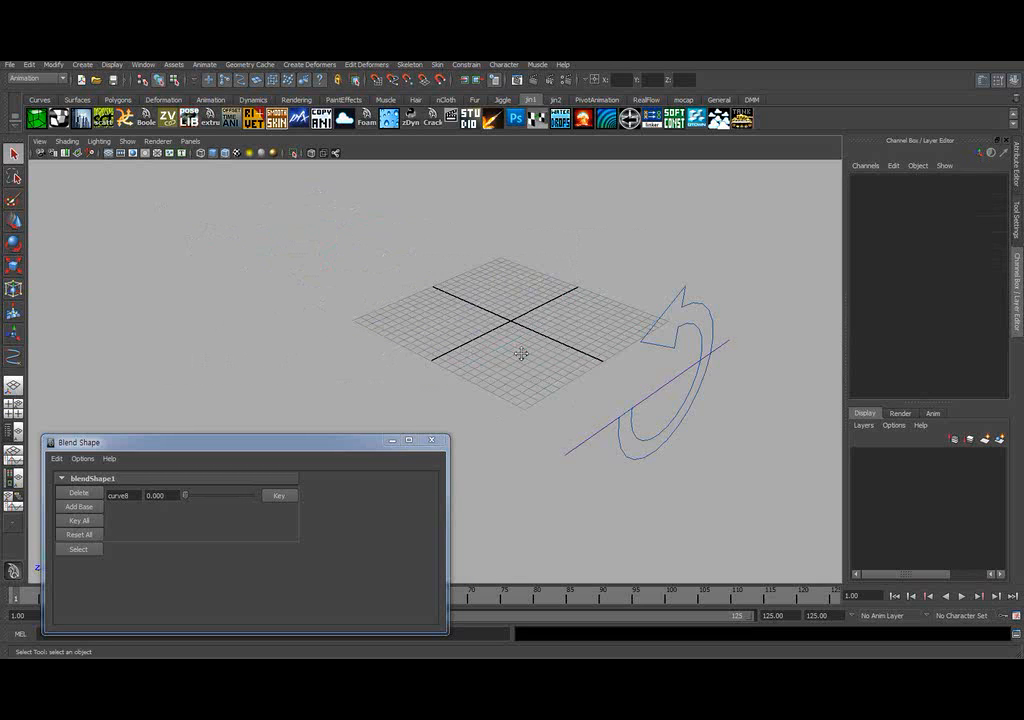
mouse_move(517, 350)
alt+mouse_down()
mouse_move(448, 307)
mouse_move(577, 343)
alt+mouse_up()
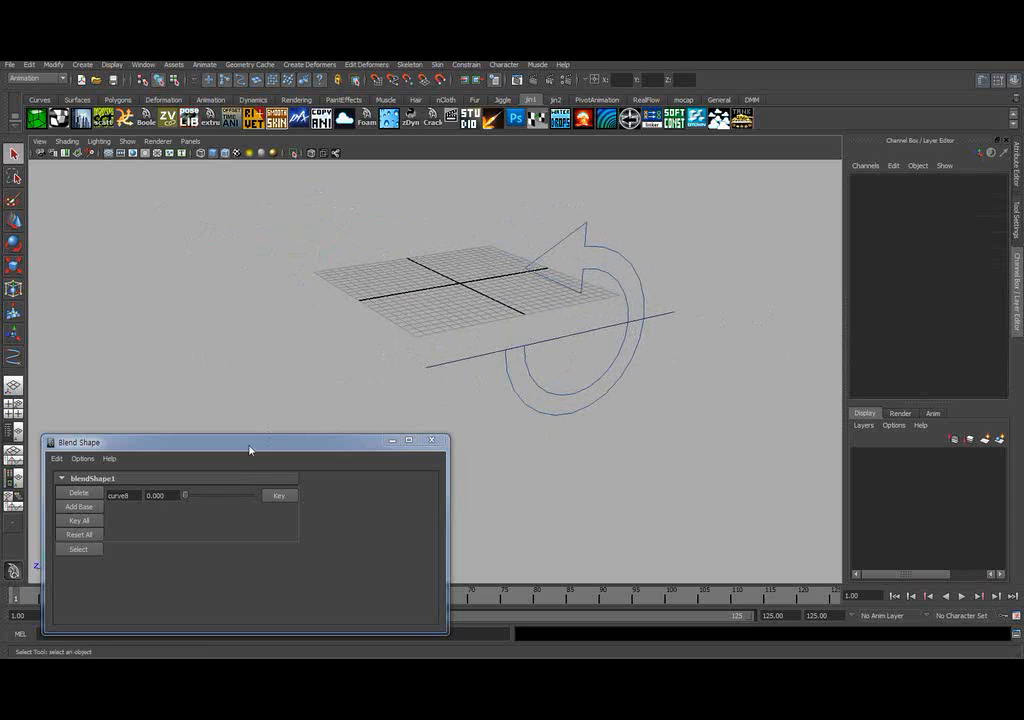
mouse_move(187, 497)
mouse_down()
mouse_move(268, 496)
mouse_move(177, 505)
mouse_up()
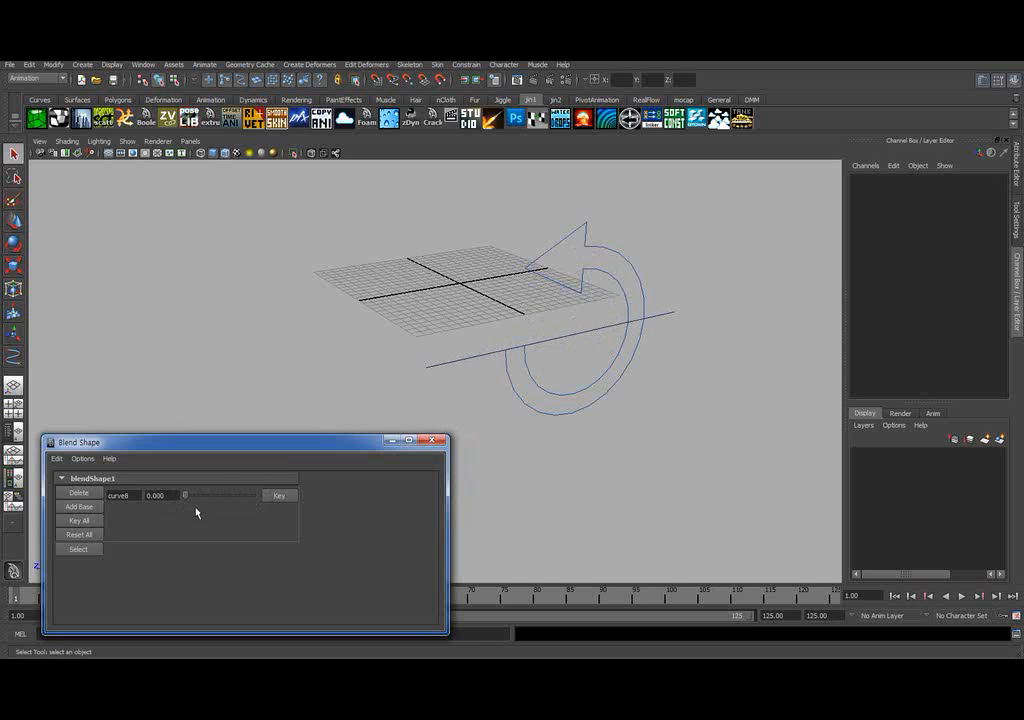
alt+drag(475, 309, 456, 346)
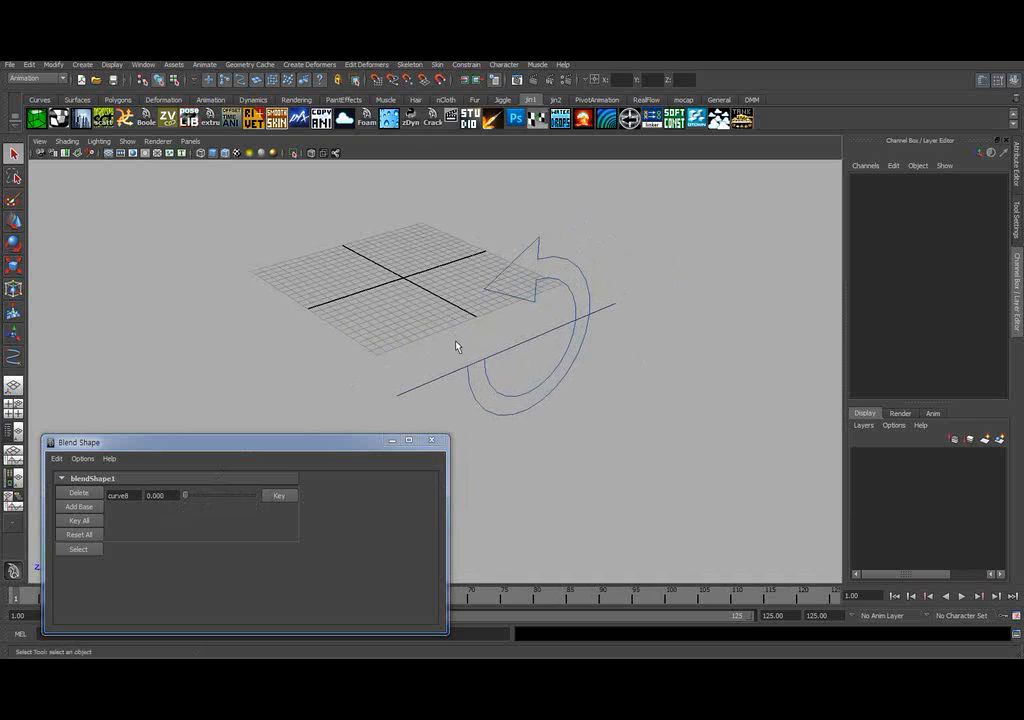
alt+right_drag(489, 336, 560, 313)
alt+middle_drag(560, 327, 574, 343)
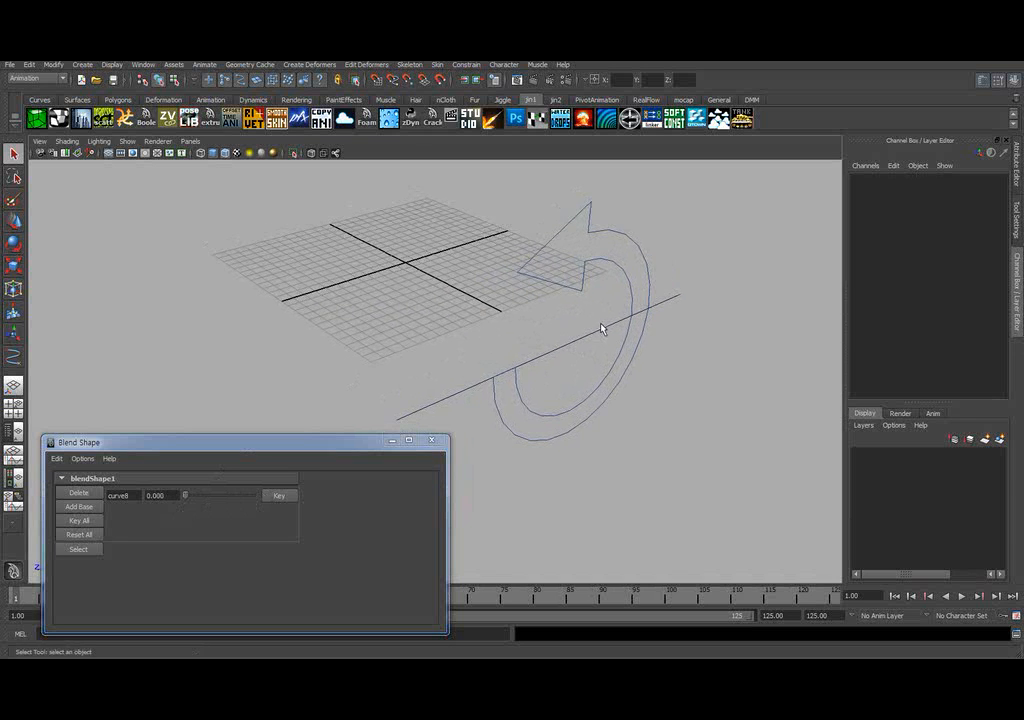
alt+right_drag(601, 327, 471, 348)
alt+middle_drag(471, 348, 484, 353)
alt+drag(484, 353, 536, 343)
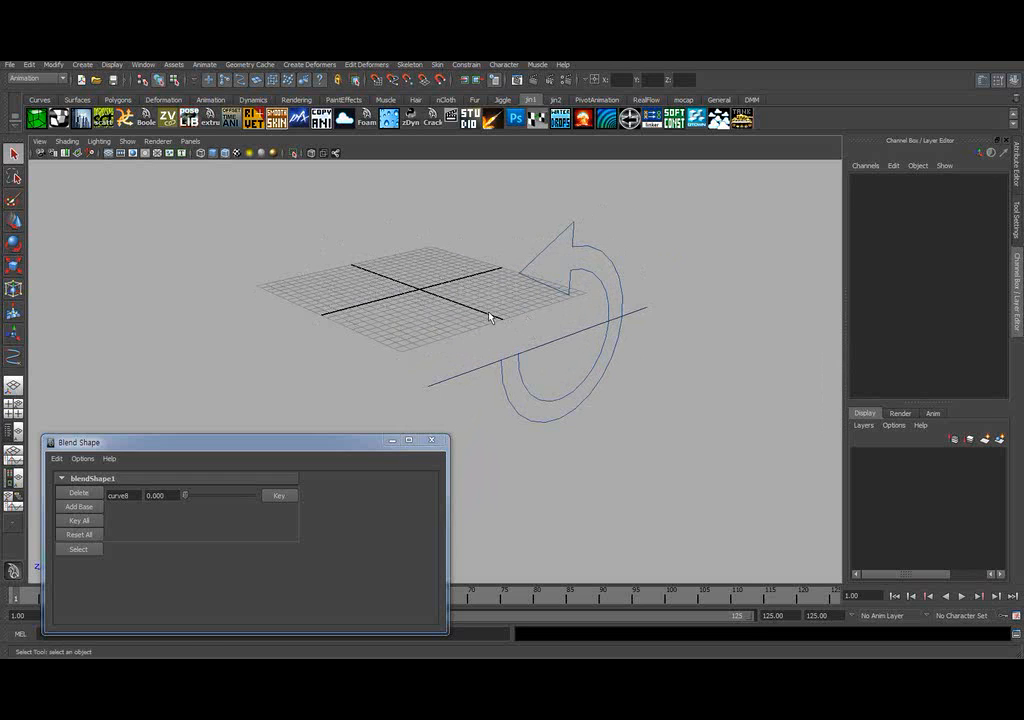
alt+drag(490, 317, 329, 288)
alt+drag(391, 276, 334, 298)
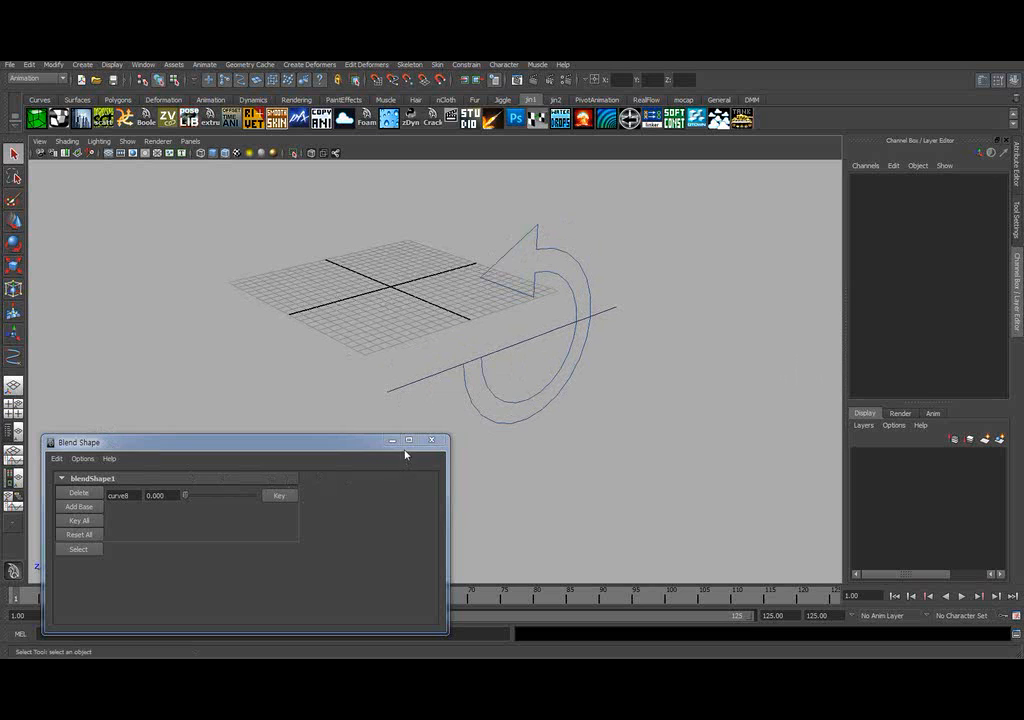
drag(339, 444, 336, 442)
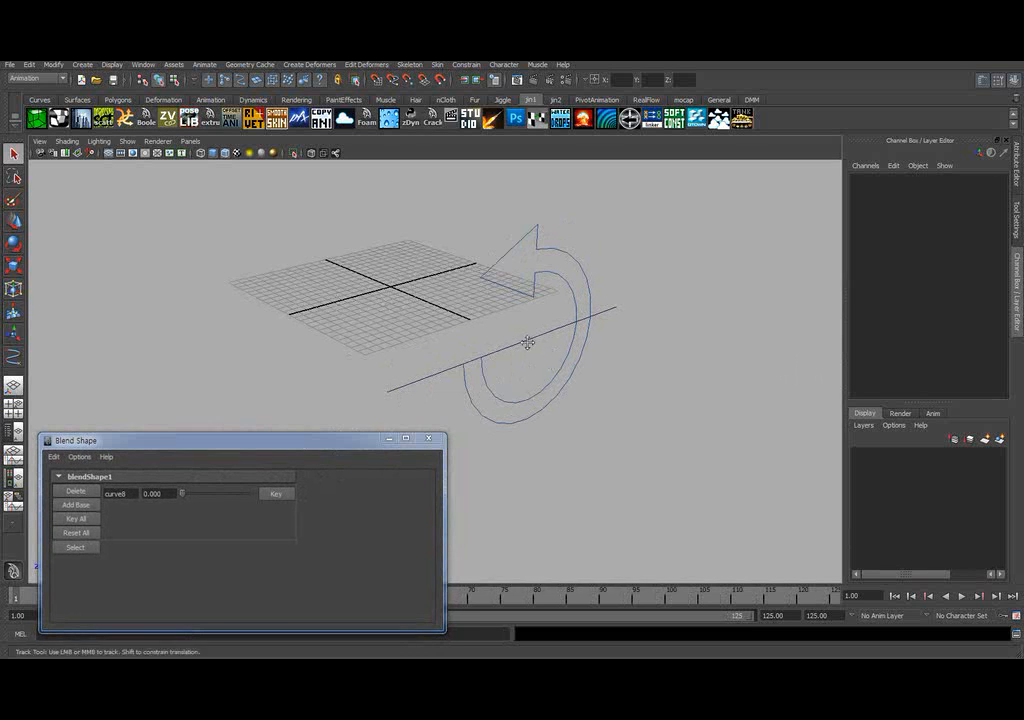
alt+middle_drag(528, 343, 466, 326)
alt+drag(466, 326, 503, 330)
alt+middle_drag(503, 330, 506, 316)
alt+drag(506, 316, 502, 323)
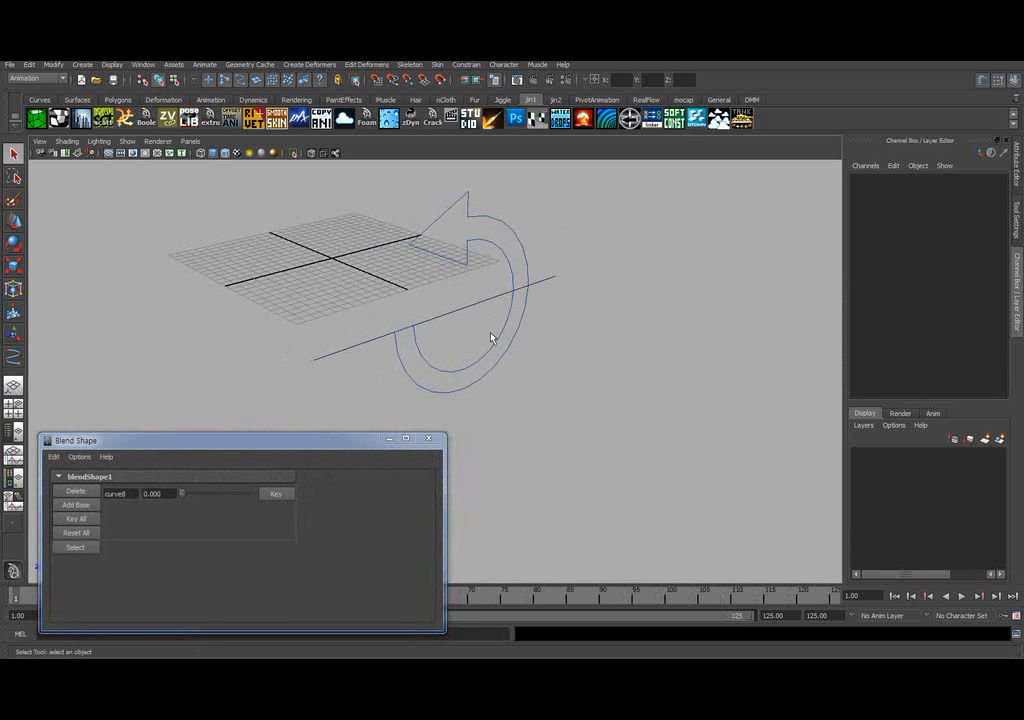
- Open the Set Driven Key window, move it clear of the curves, and load the arrow control cntr as the driver
click(204, 64)
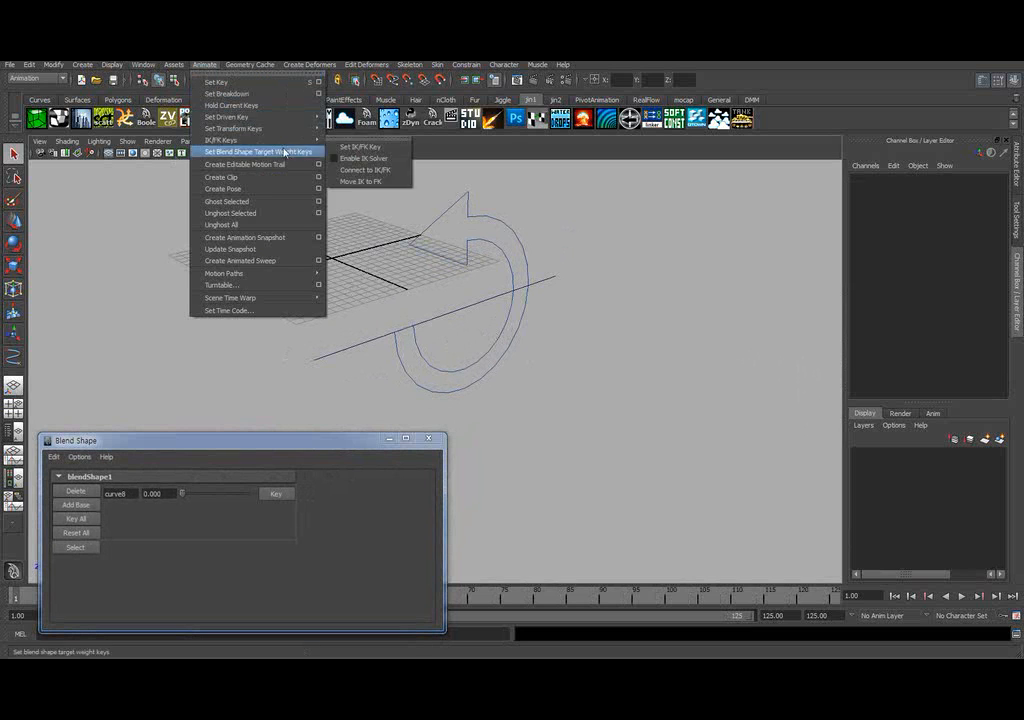
click(340, 123)
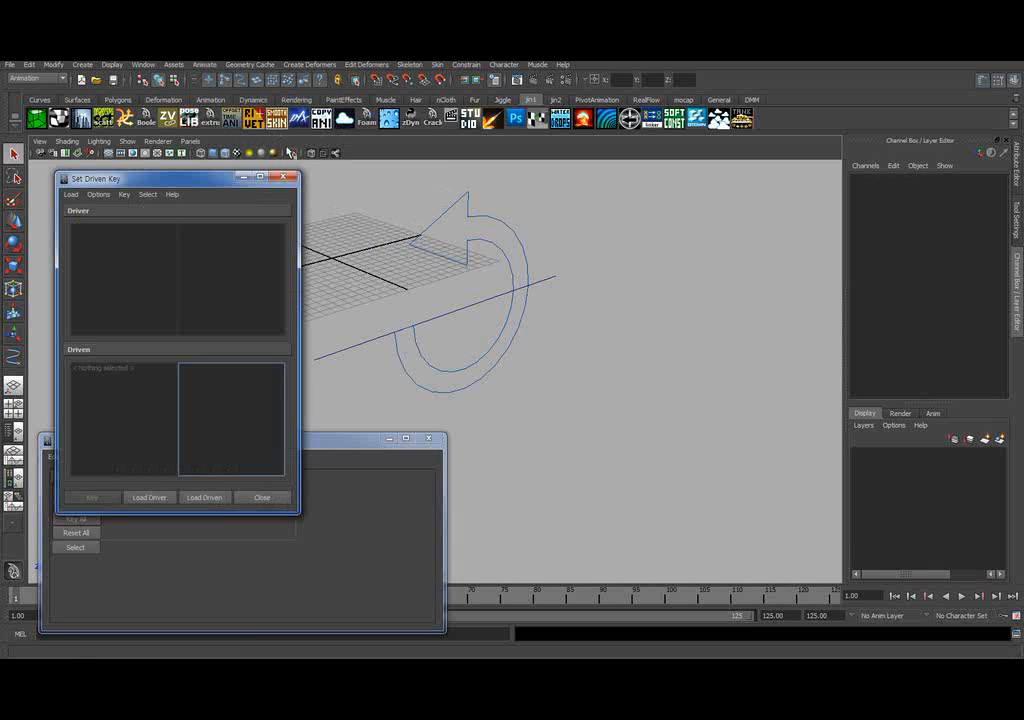
drag(153, 180, 275, 212)
drag(339, 223, 670, 276)
alt+middle_drag(476, 307, 388, 277)
alt+drag(390, 282, 450, 242)
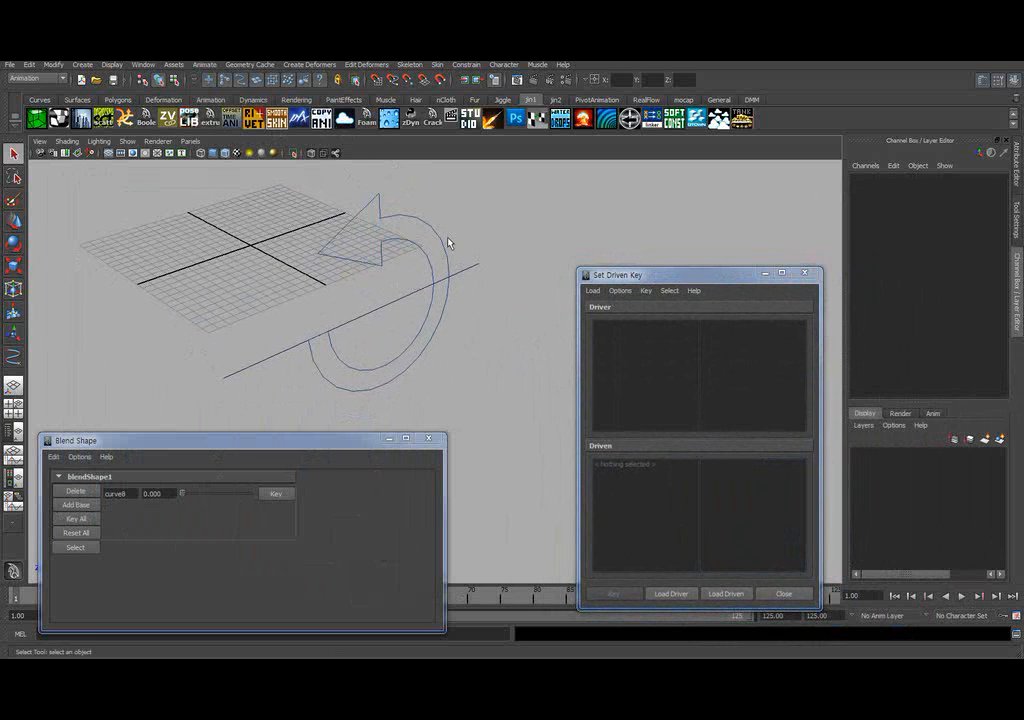
click(420, 246)
click(670, 593)
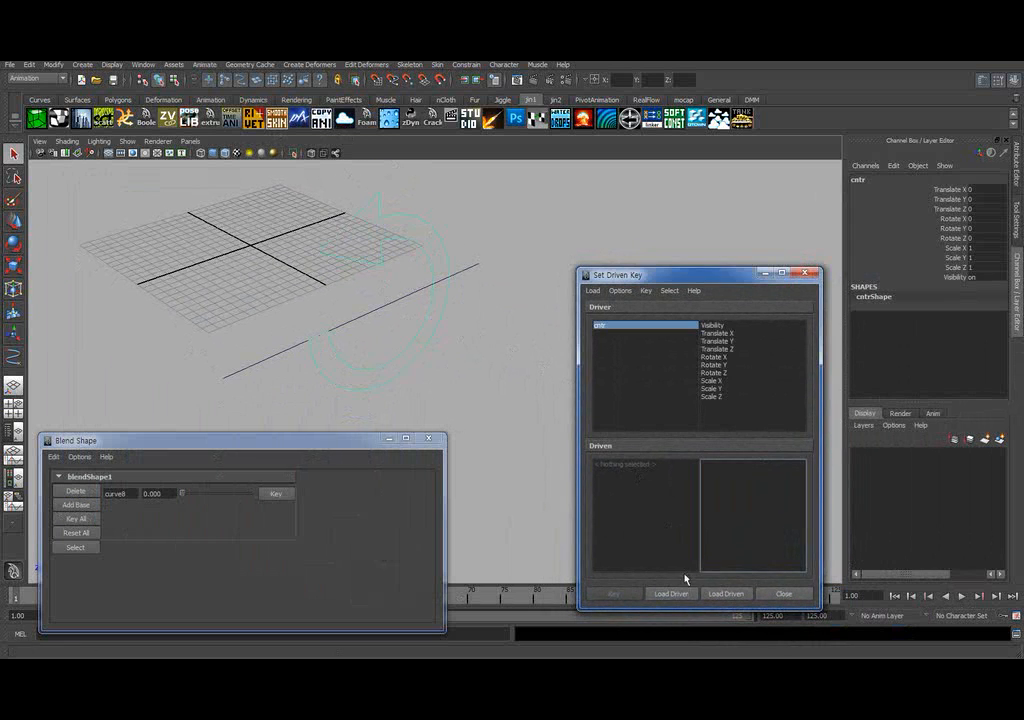
- Activate the Rotate tool on cntr and choose Rotate X as the driver attribute
alt+drag(384, 318, 366, 313)
key(e)
alt+middle_drag(367, 309, 382, 300)
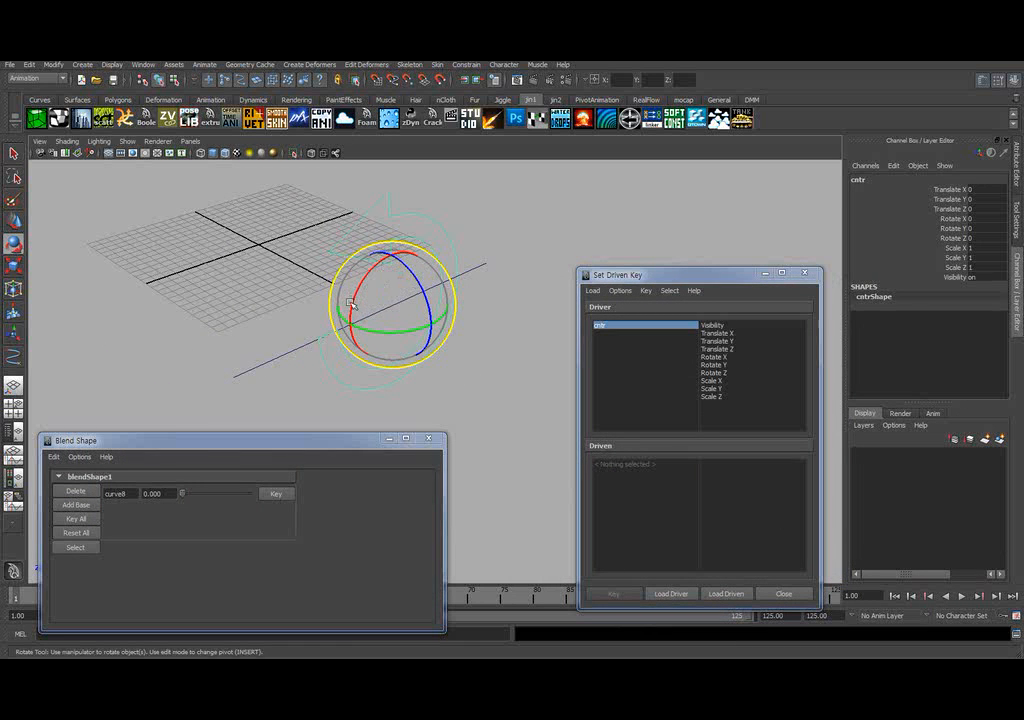
click(722, 358)
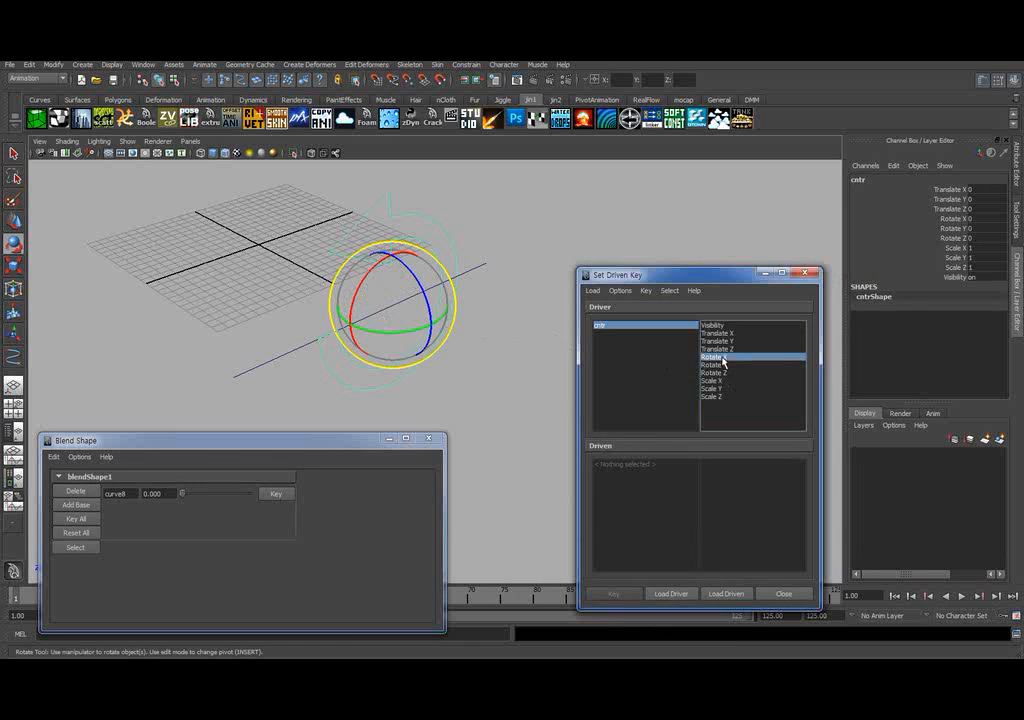
- Load blendShape1 as the driven node and key its curve8 weight at 0 against cntr's Rotate X of 0
mouse_move(328, 420)
alt+middle_down()
mouse_move(341, 414)
mouse_move(327, 421)
alt+middle_up()
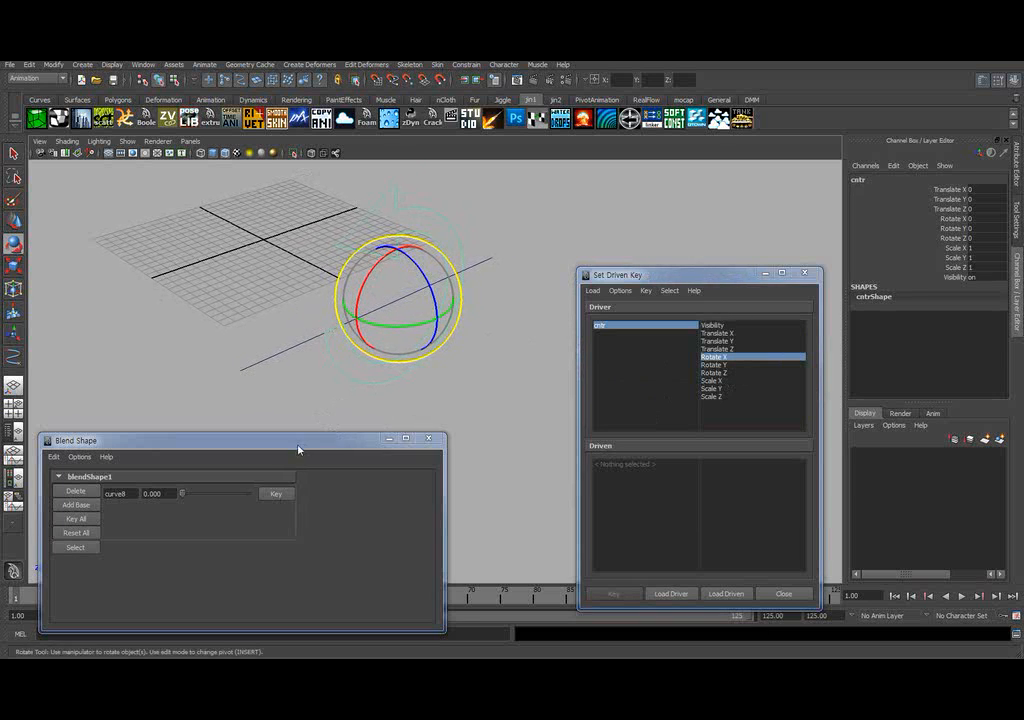
drag(298, 450, 297, 447)
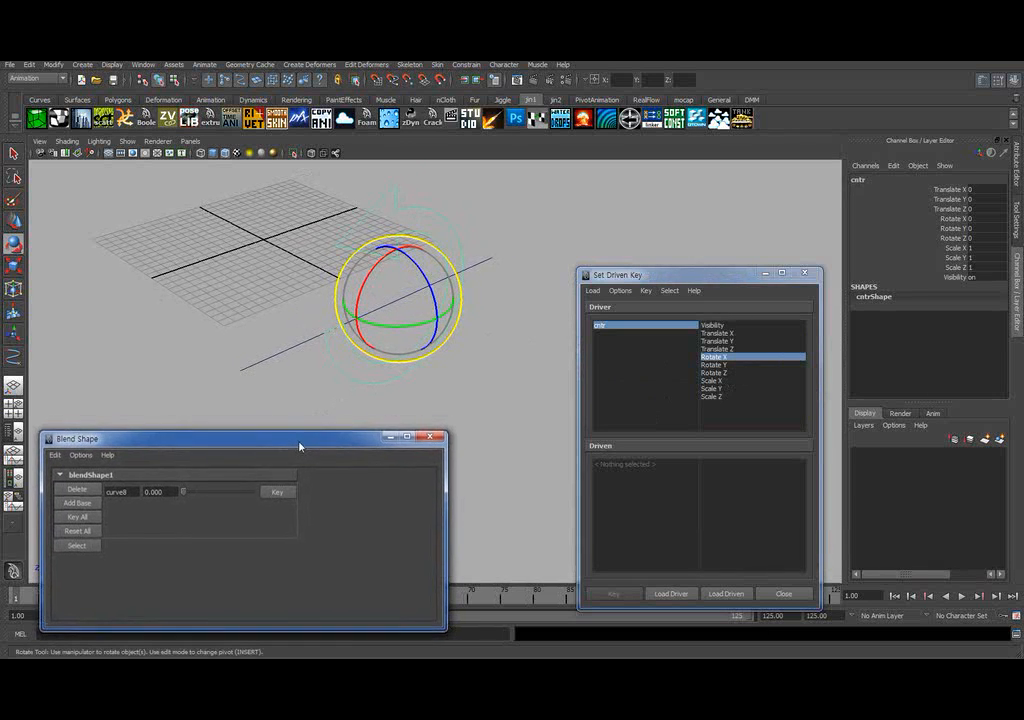
click(75, 545)
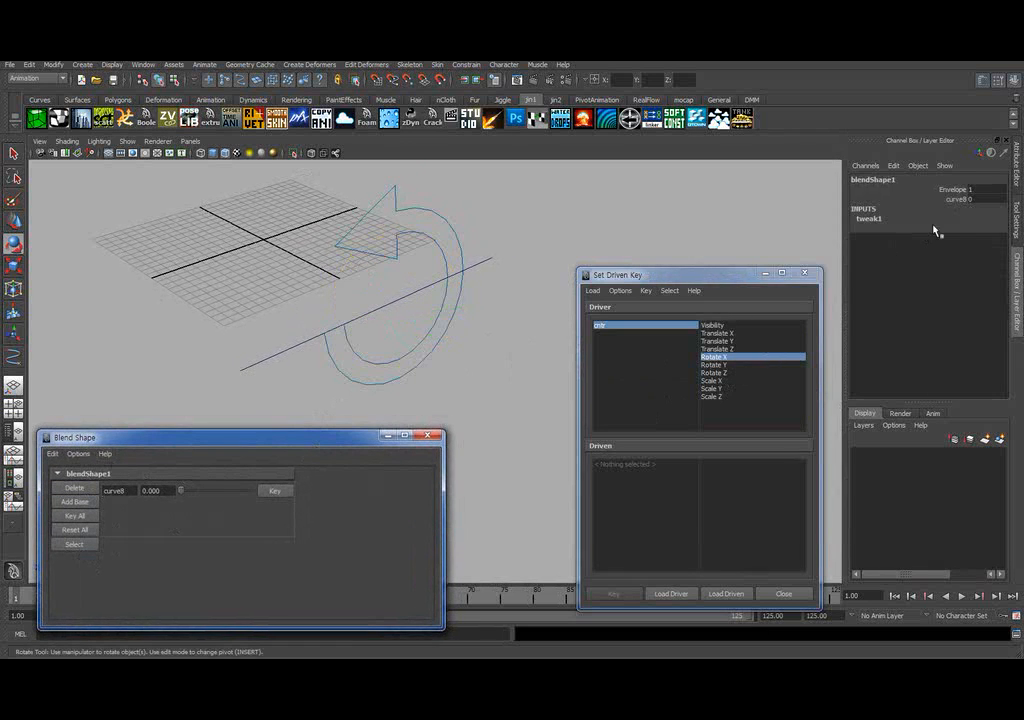
click(958, 199)
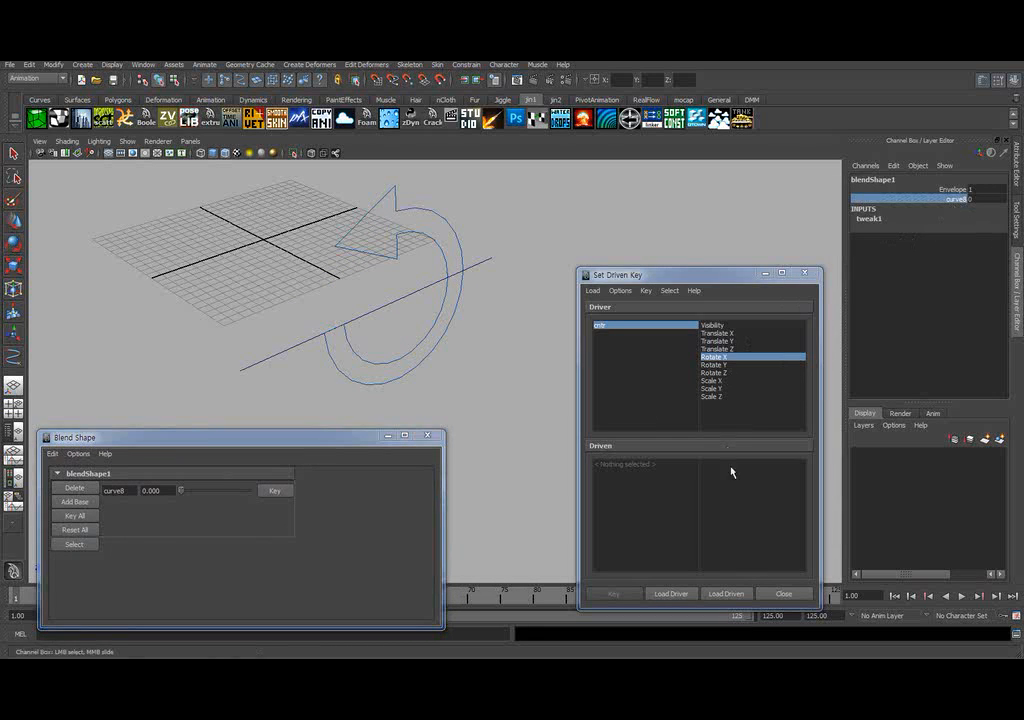
click(730, 593)
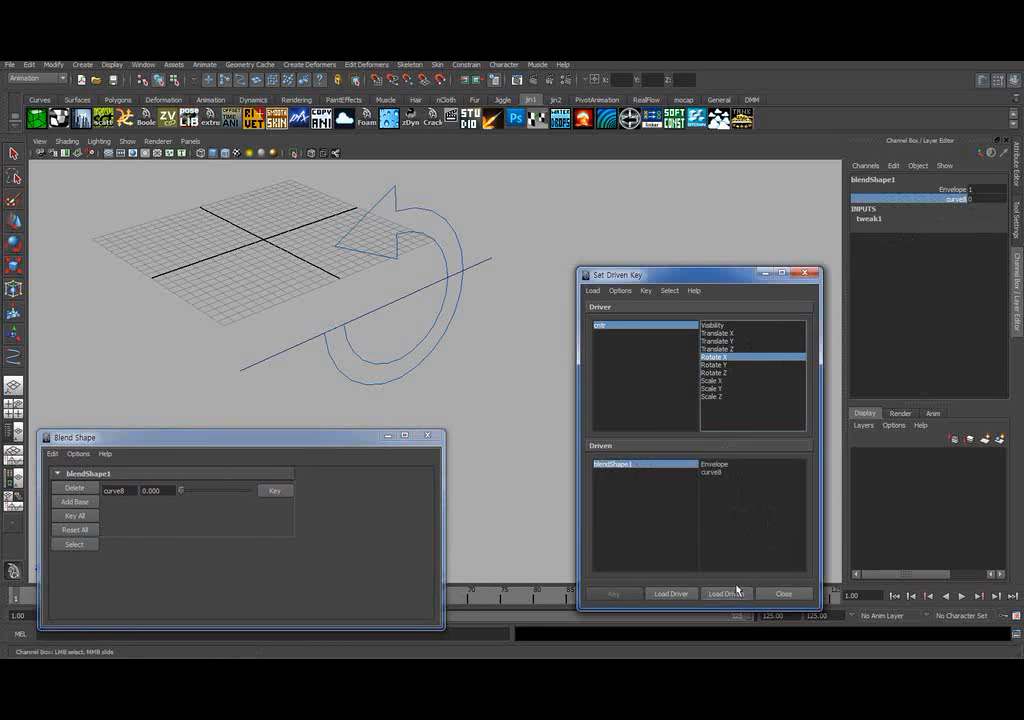
click(708, 474)
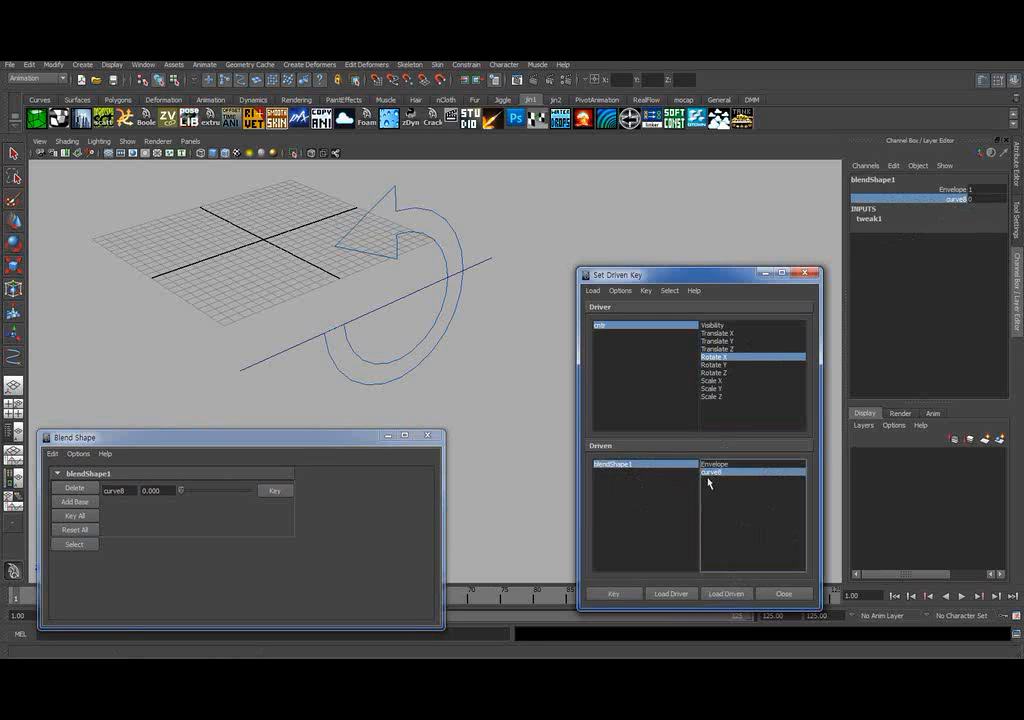
click(616, 597)
- Select the arrow control cntr and set its Rotate X to 90
alt+drag(466, 469, 406, 322)
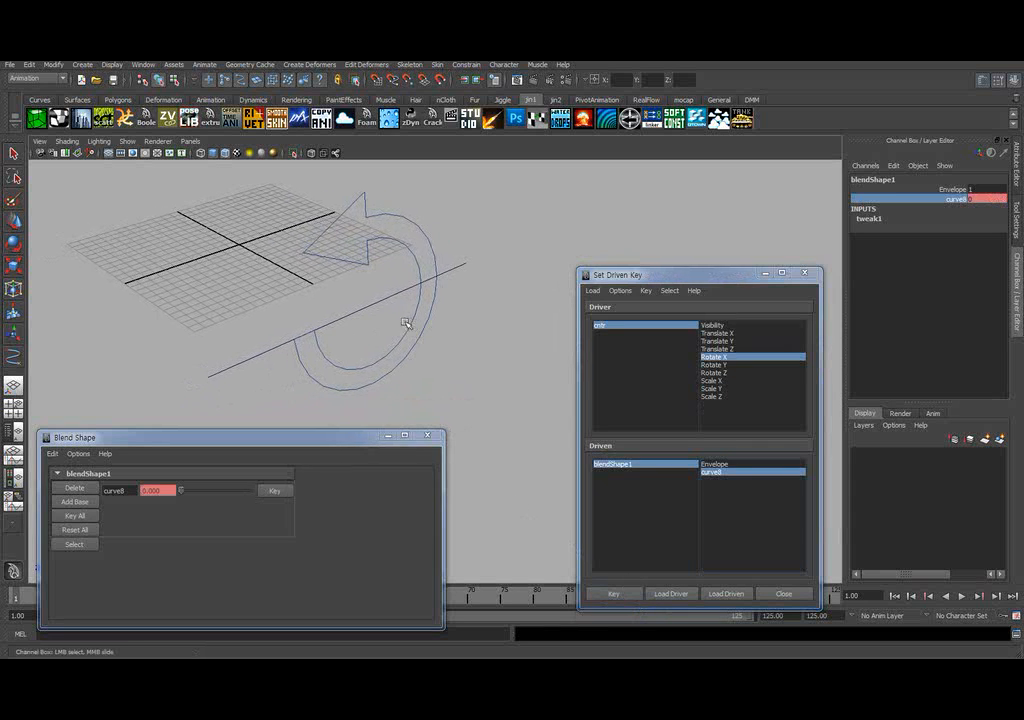
drag(425, 212, 383, 244)
mouse_move(374, 241)
alt+middle_down()
mouse_move(387, 255)
mouse_move(393, 243)
alt+middle_up()
scroll(378, 251, up, 3)
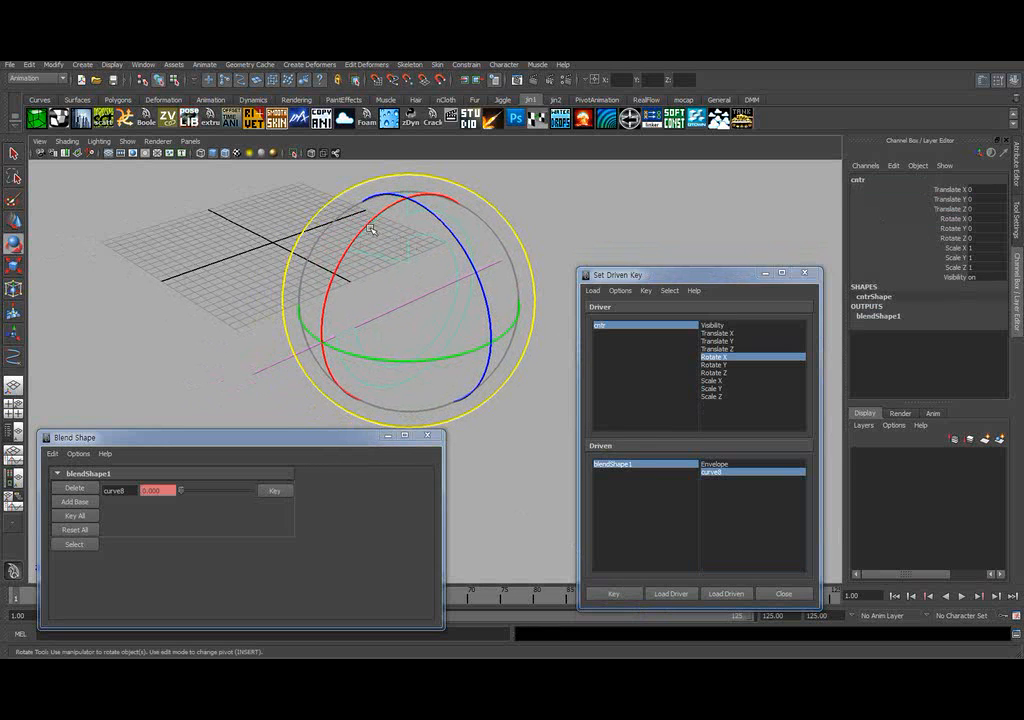
drag(371, 229, 350, 372)
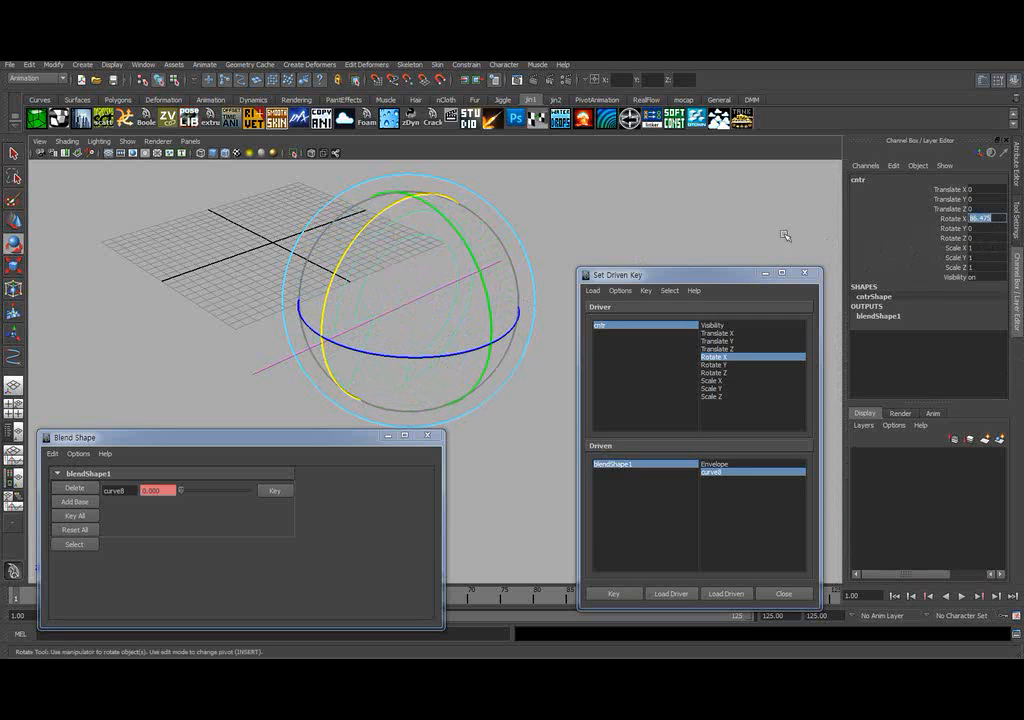
text(90)
key(Return)
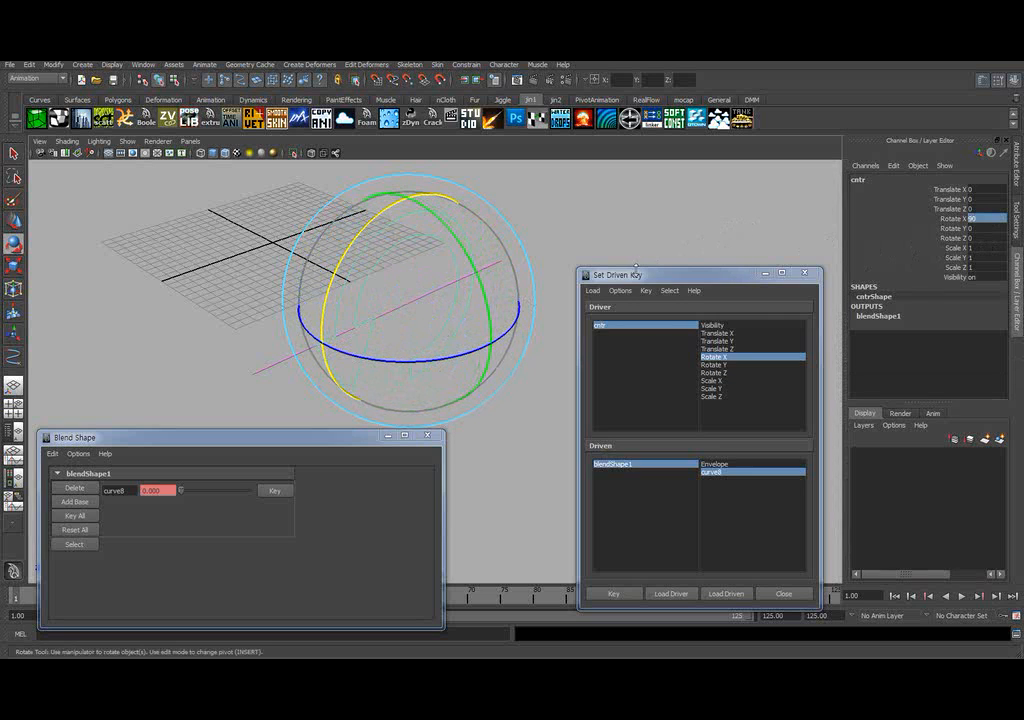
- Set blendShape1's curve8 weight to 1, key it against cntr's Rotate X, and close the Set Driven Key window
drag(716, 277, 720, 270)
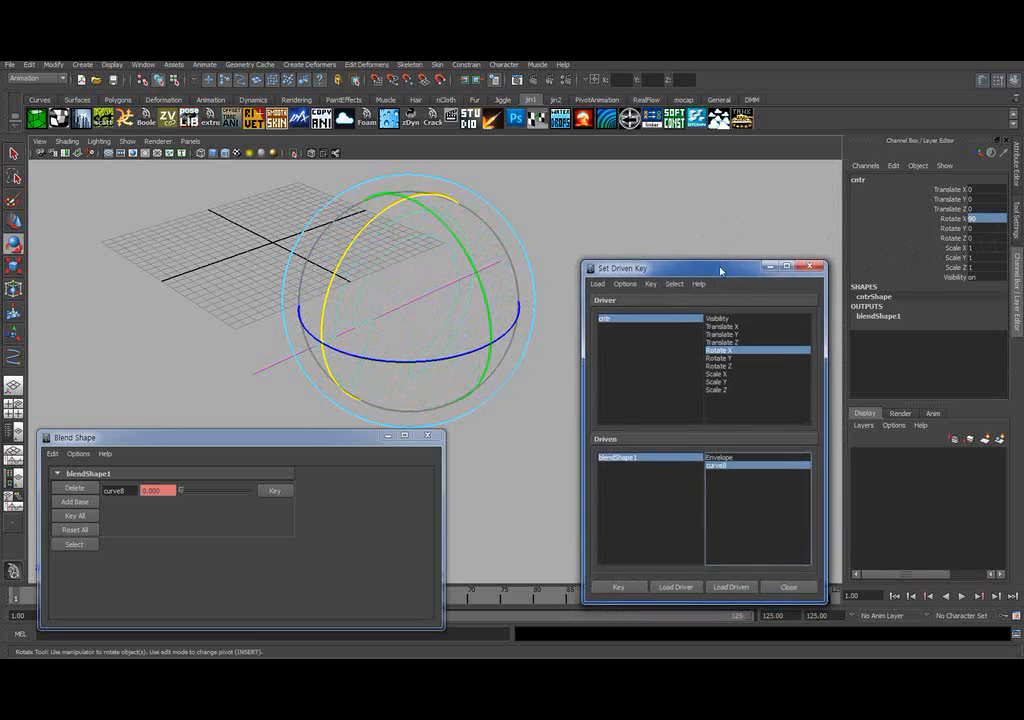
click(626, 461)
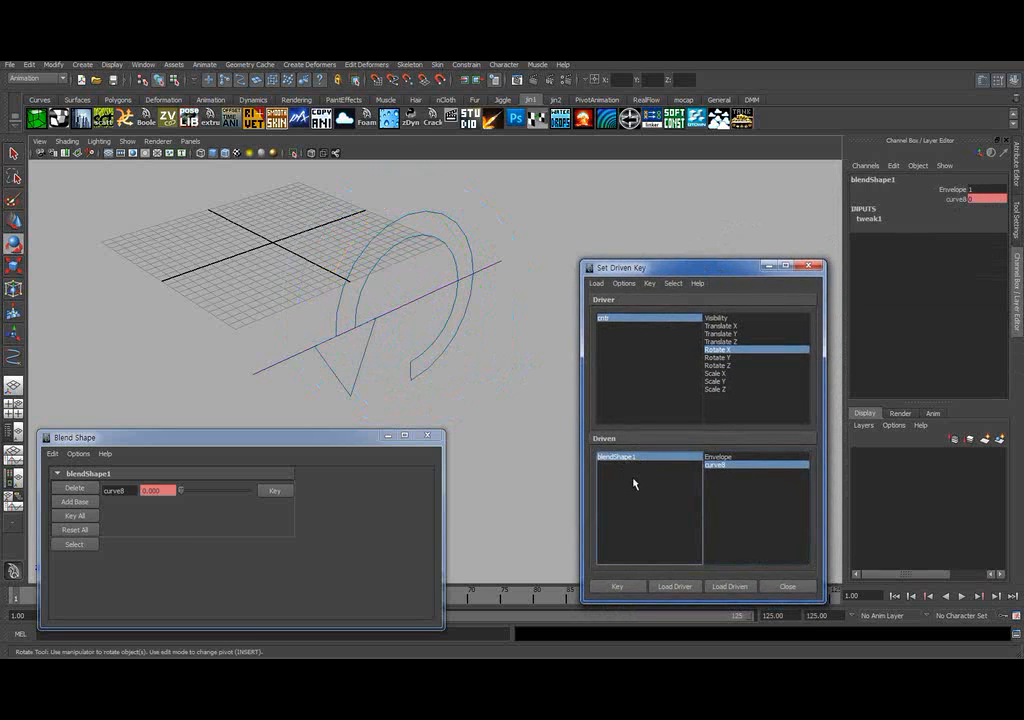
click(955, 199)
middle_drag(535, 251, 720, 218)
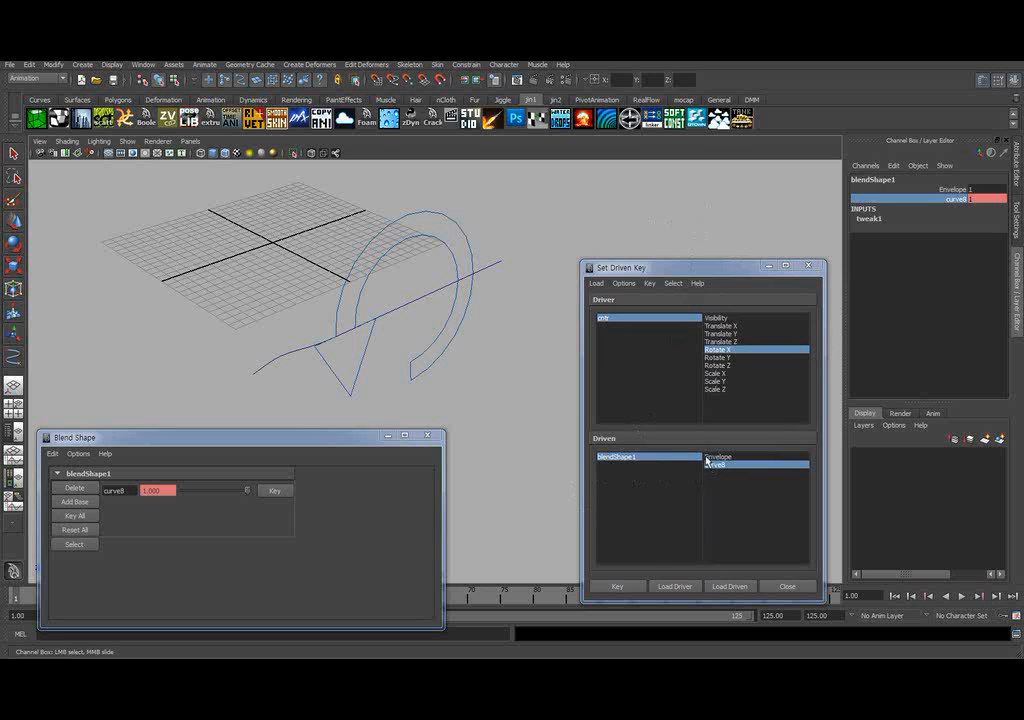
click(619, 586)
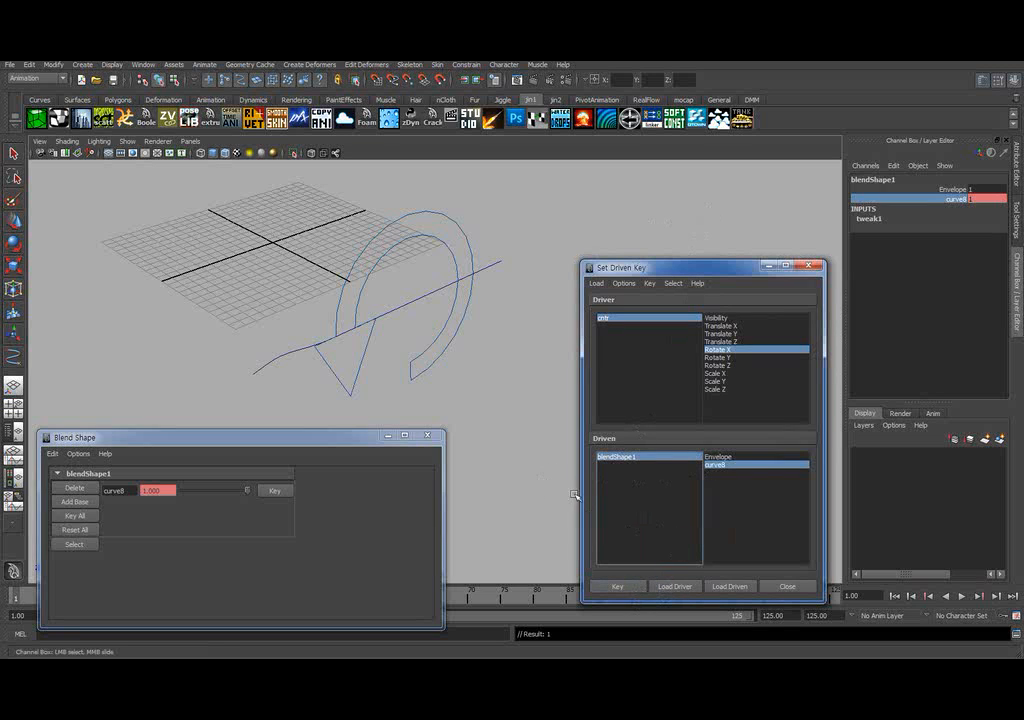
click(803, 588)
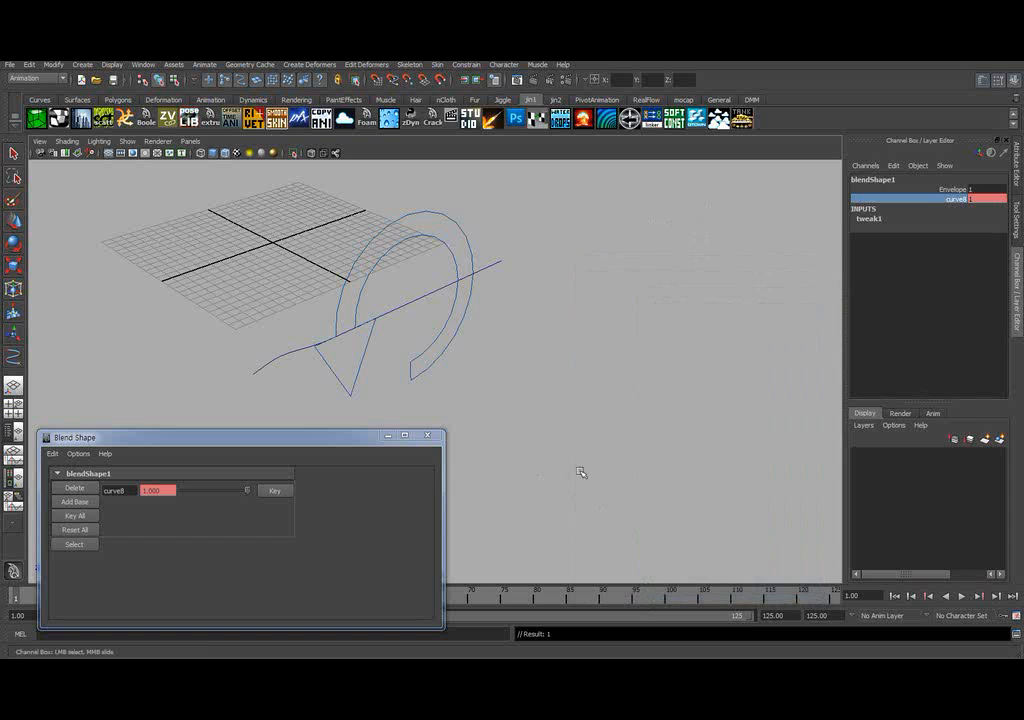
- Test the driven key by rotating the cntr arrow about its X axis and examining the wave curve
click(480, 352)
key(e)
click(355, 378)
drag(325, 355, 367, 266)
alt+right_drag(470, 262, 576, 261)
alt+middle_drag(540, 232, 592, 295)
alt+drag(593, 296, 739, 182)
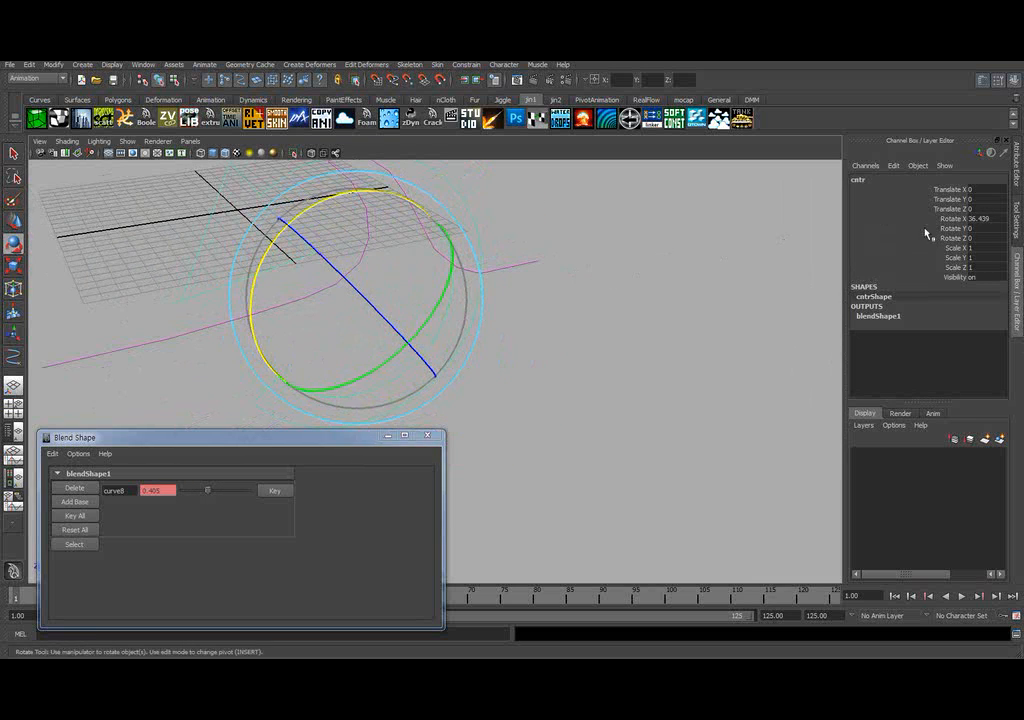
- Reset cntr's Rotate X to 0 and minimize the Blend Shape editor
click(985, 218)
text(0)
key(Return)
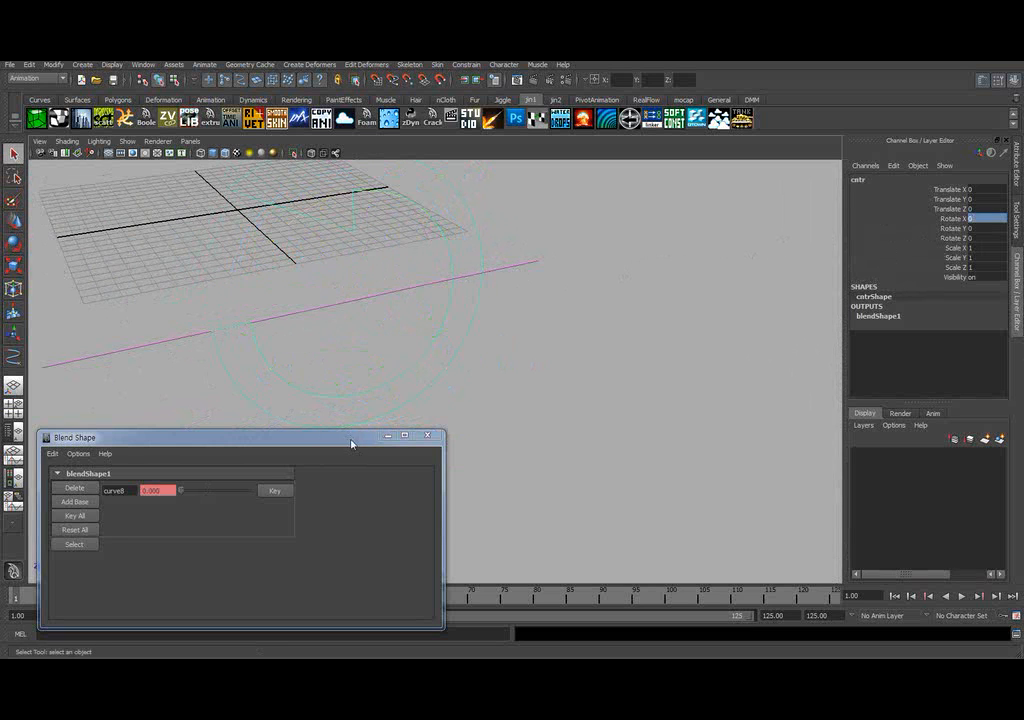
click(388, 437)
scroll(507, 377, down, 5)
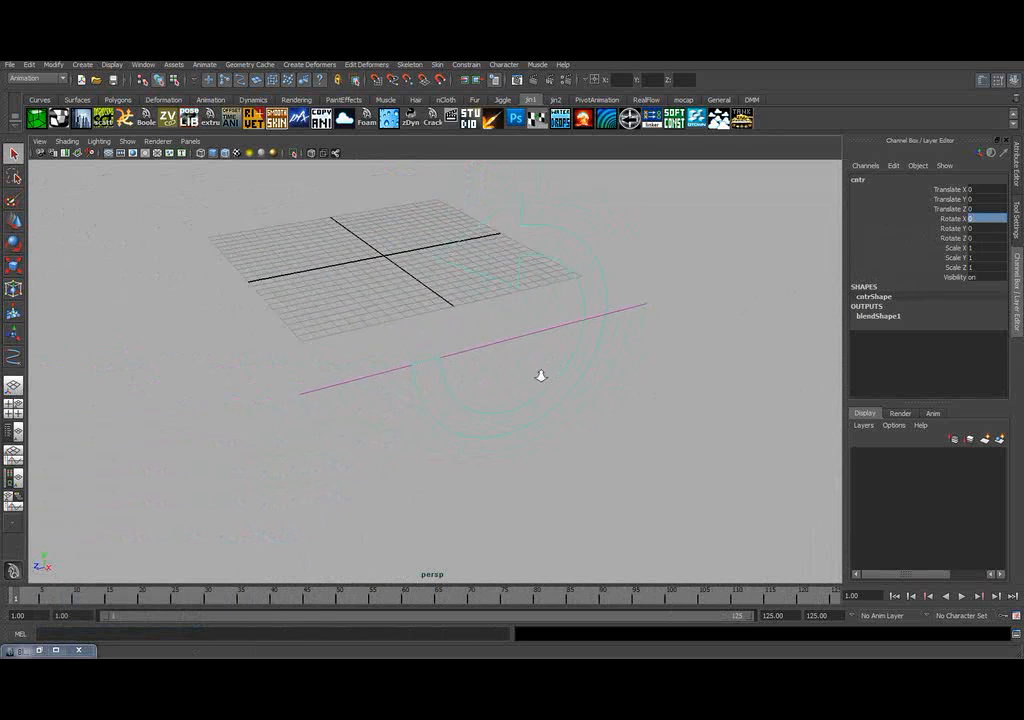
alt+drag(444, 400, 478, 393)
alt+middle_drag(478, 393, 450, 396)
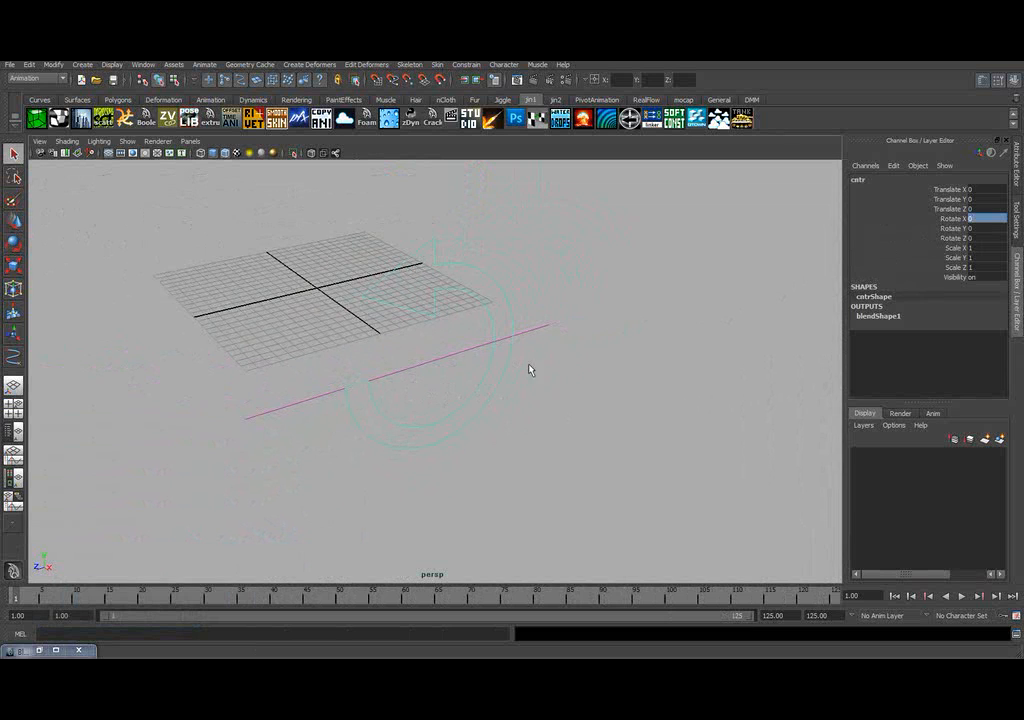
- Show cntr's rotation limit settings in the Attribute Editor and activate the Rotate tool on the arrow control
key(ctrl+a)
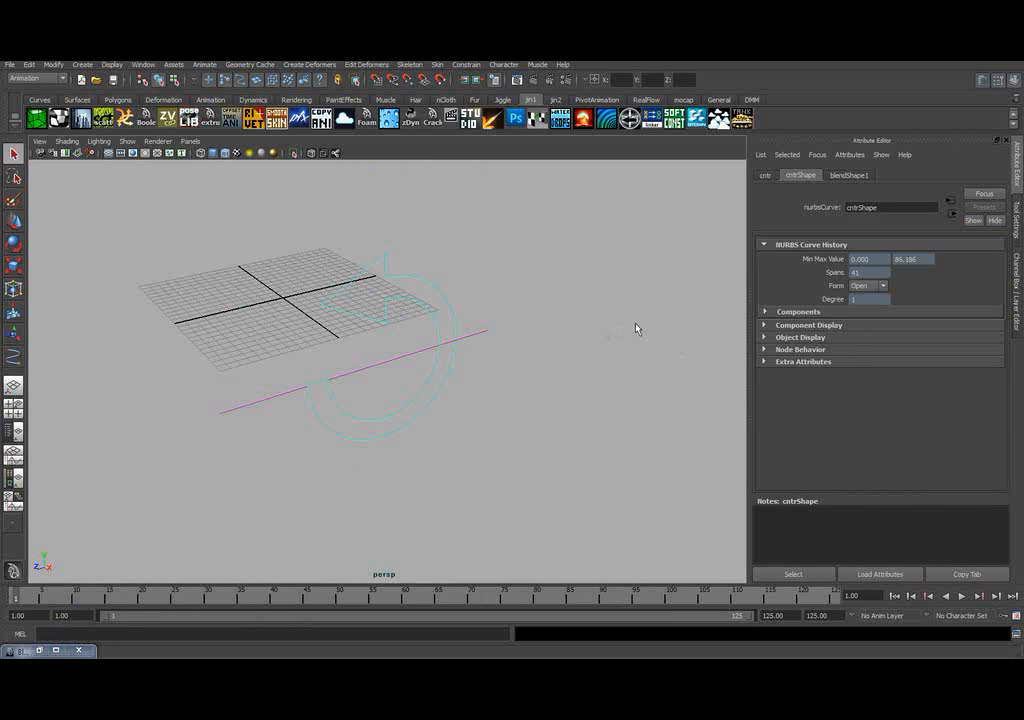
click(765, 176)
alt+middle_drag(480, 275, 480, 270)
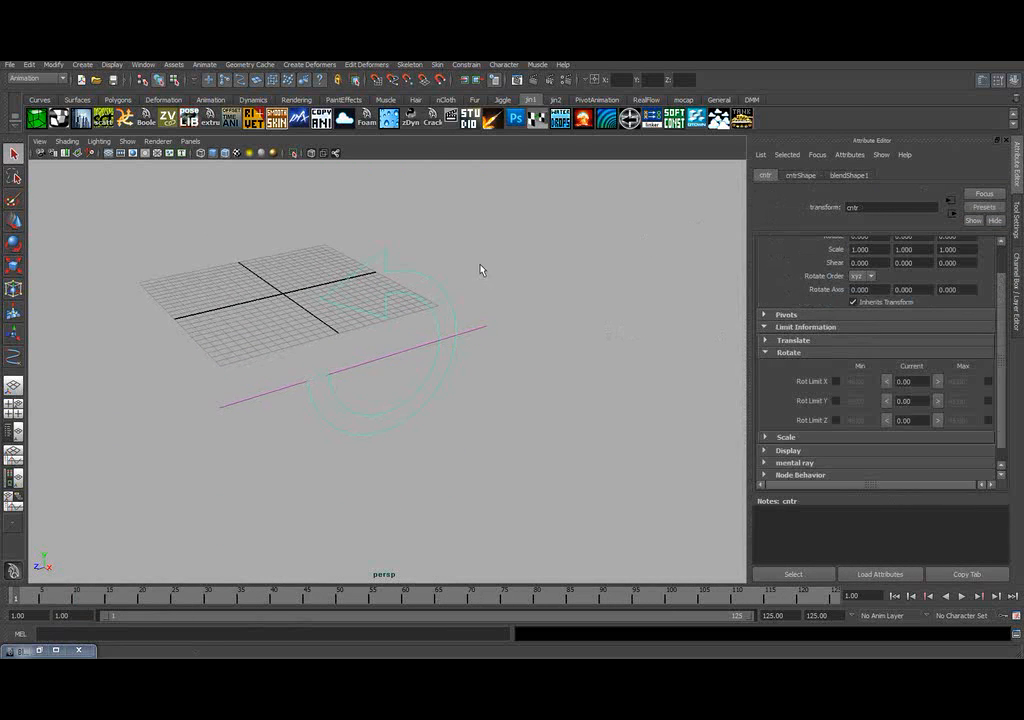
click(450, 279)
click(387, 290)
alt+drag(524, 292, 570, 353)
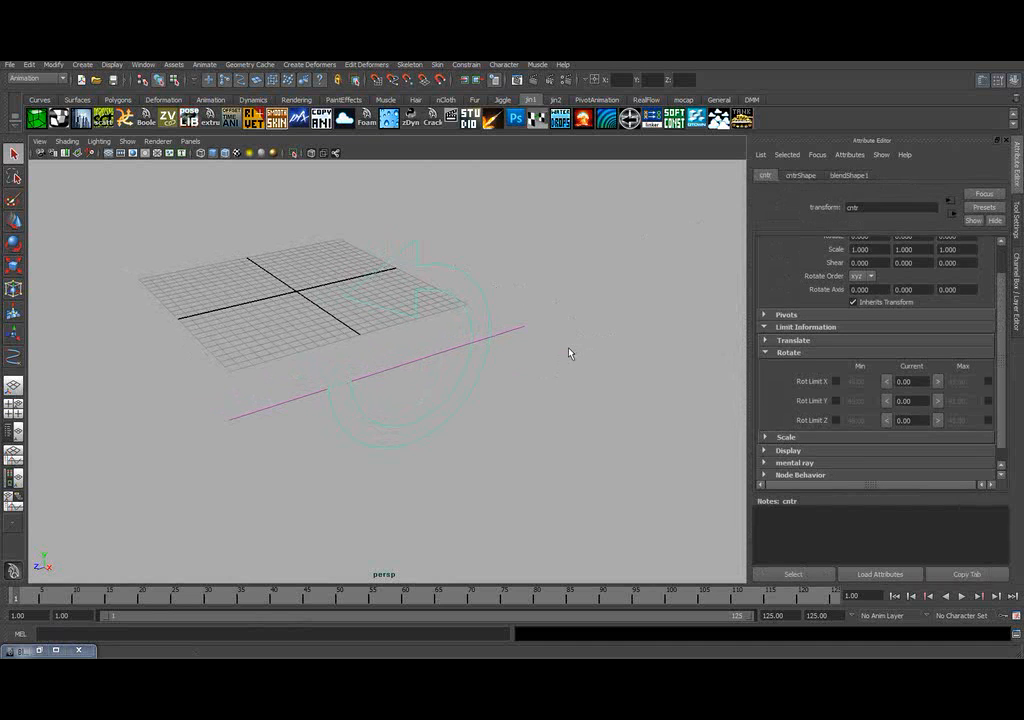
key(e)
alt+drag(487, 354, 506, 352)
alt+middle_drag(478, 362, 467, 368)
alt+middle_drag(560, 376, 568, 381)
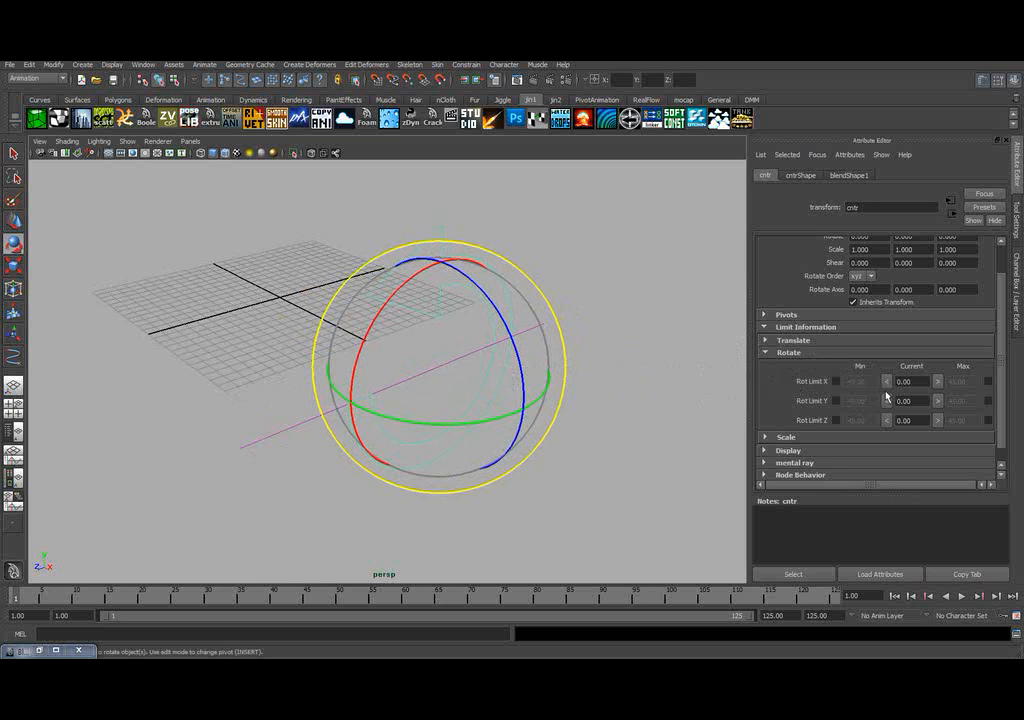
- Enable cntr's X rotation limits with a minimum of 0 and a maximum of 90, and test them by rotating the arrow
click(835, 383)
alt+middle_drag(576, 380, 573, 383)
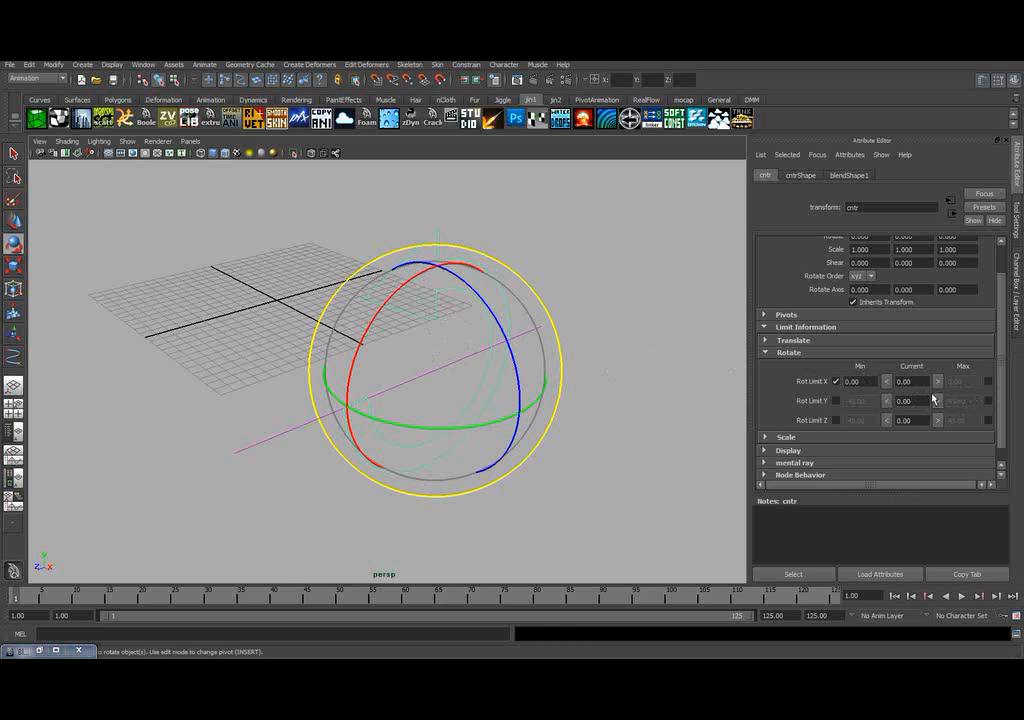
click(988, 383)
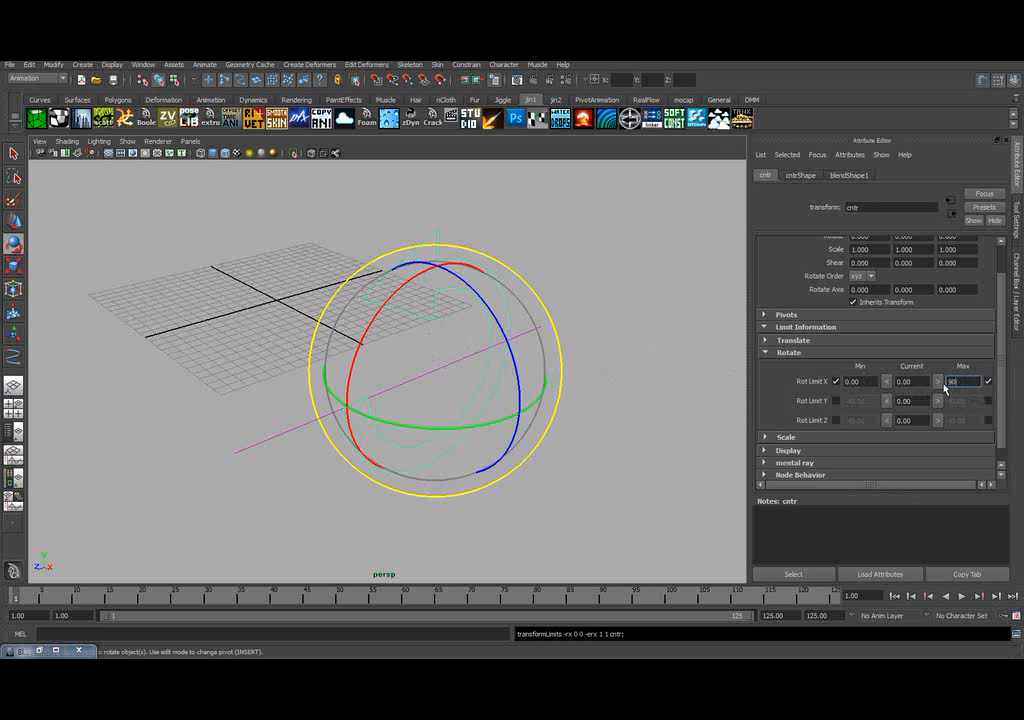
key(Return)
drag(423, 272, 665, 254)
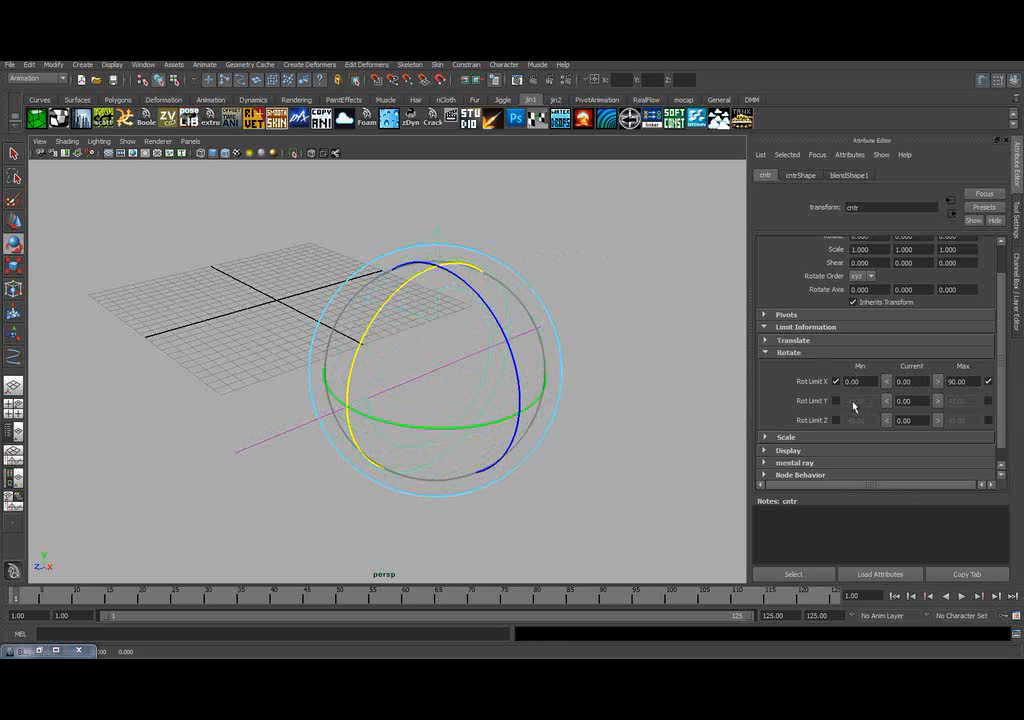
drag(423, 279, 578, 279)
- Lock the Rotate Y and Rotate Z channels of the cntr arrow and deselect it
key(ctrl+a)
key(q)
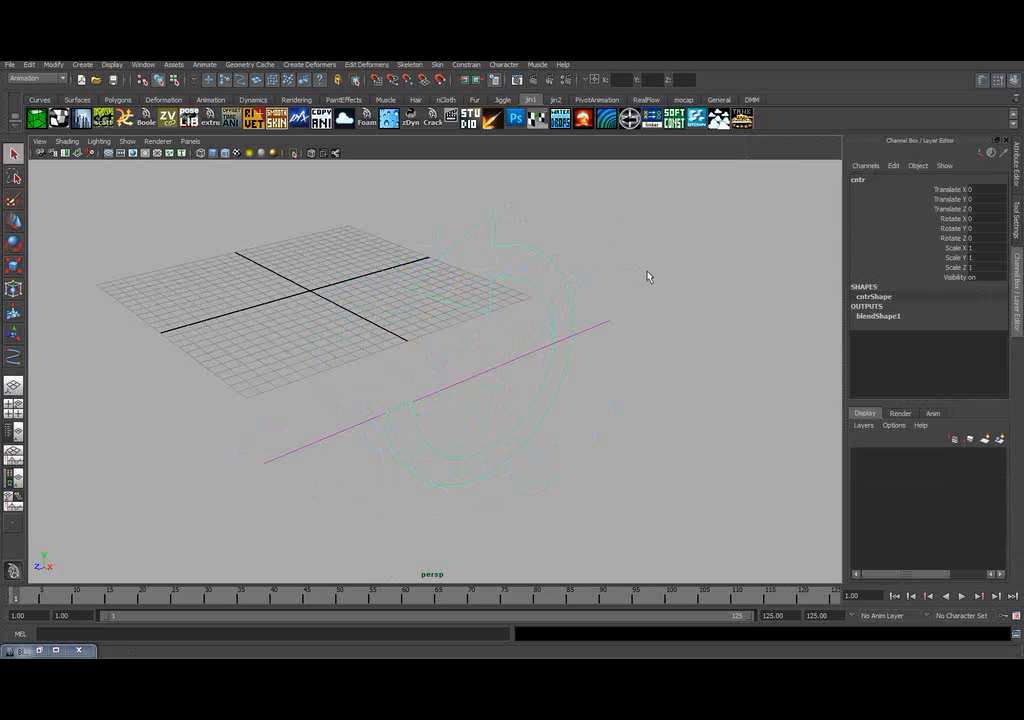
click(648, 275)
alt+drag(589, 269, 578, 267)
click(409, 276)
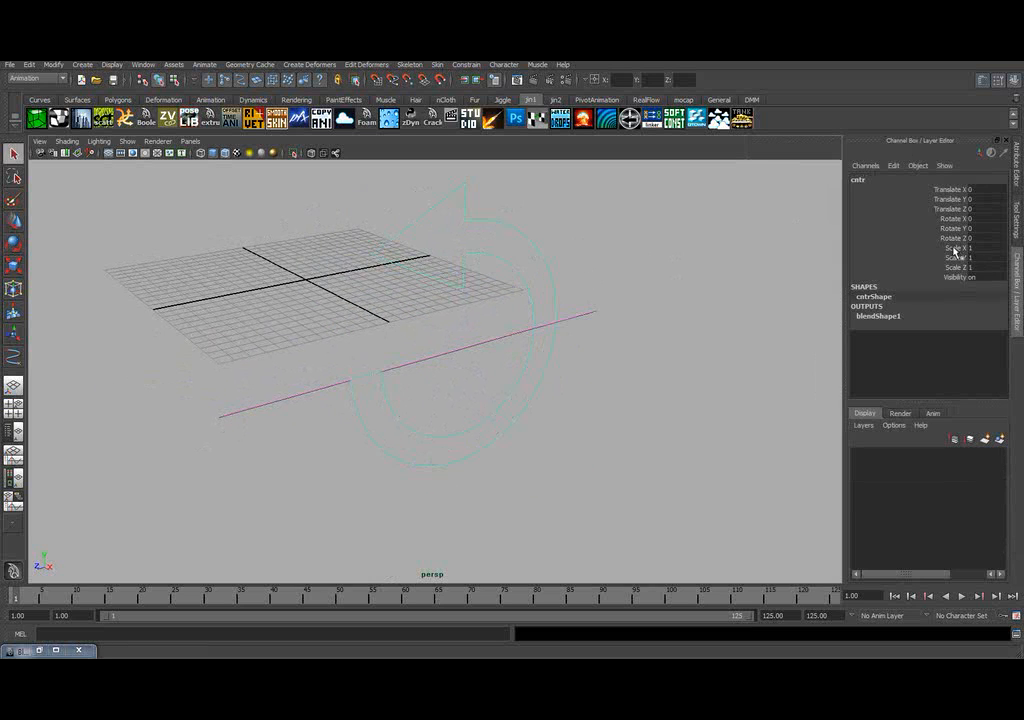
key(e)
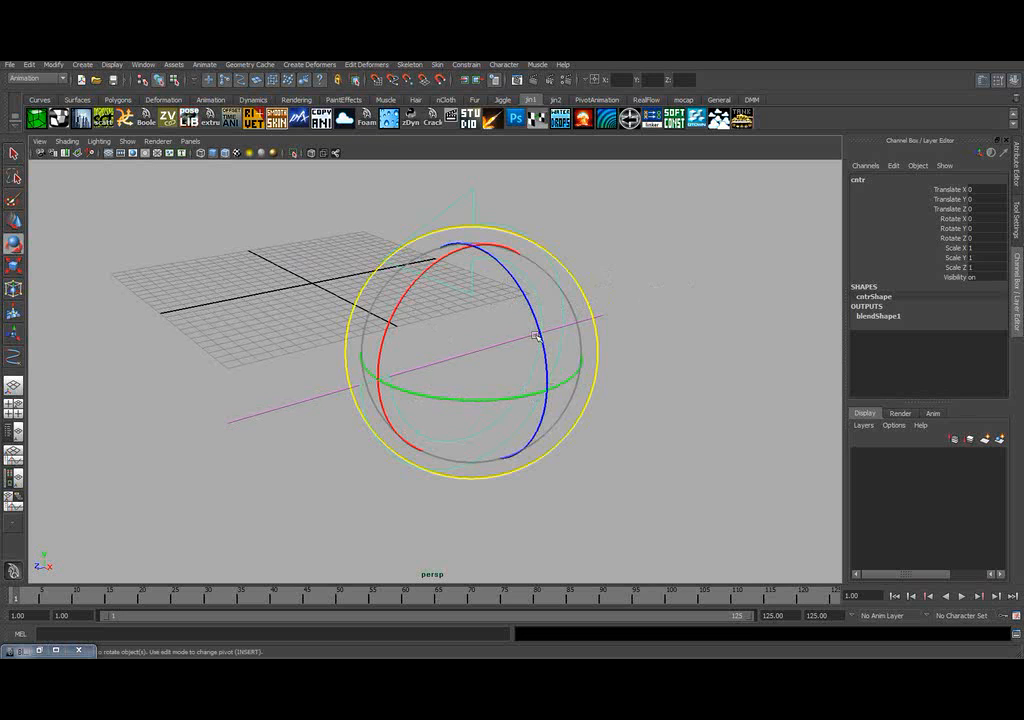
drag(956, 230, 954, 240)
right_click(942, 237)
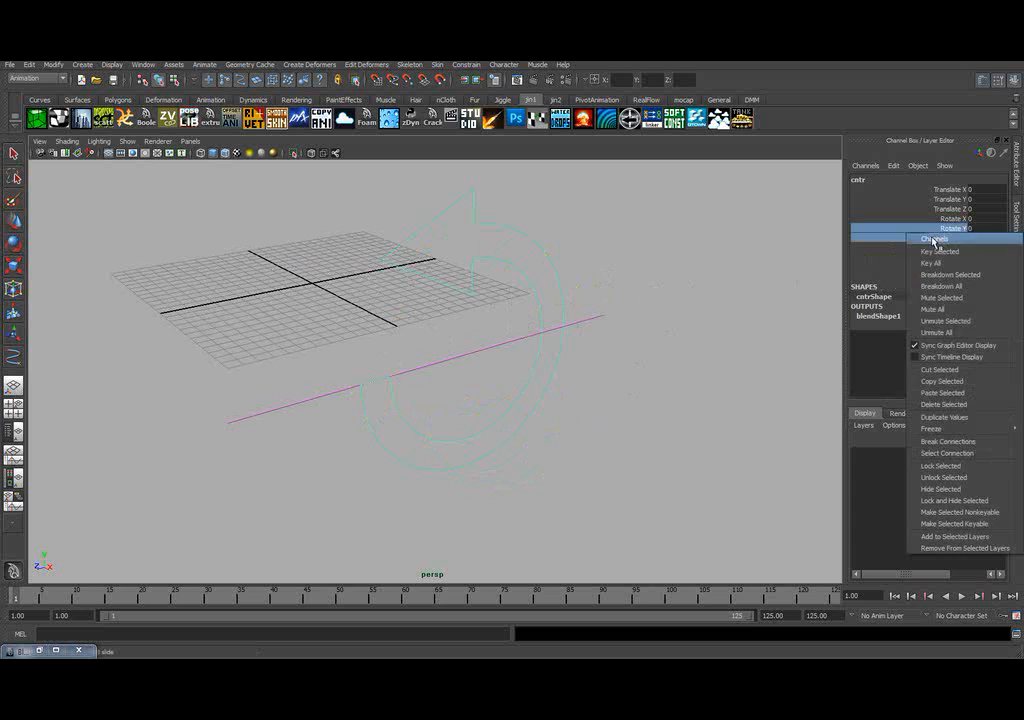
click(935, 467)
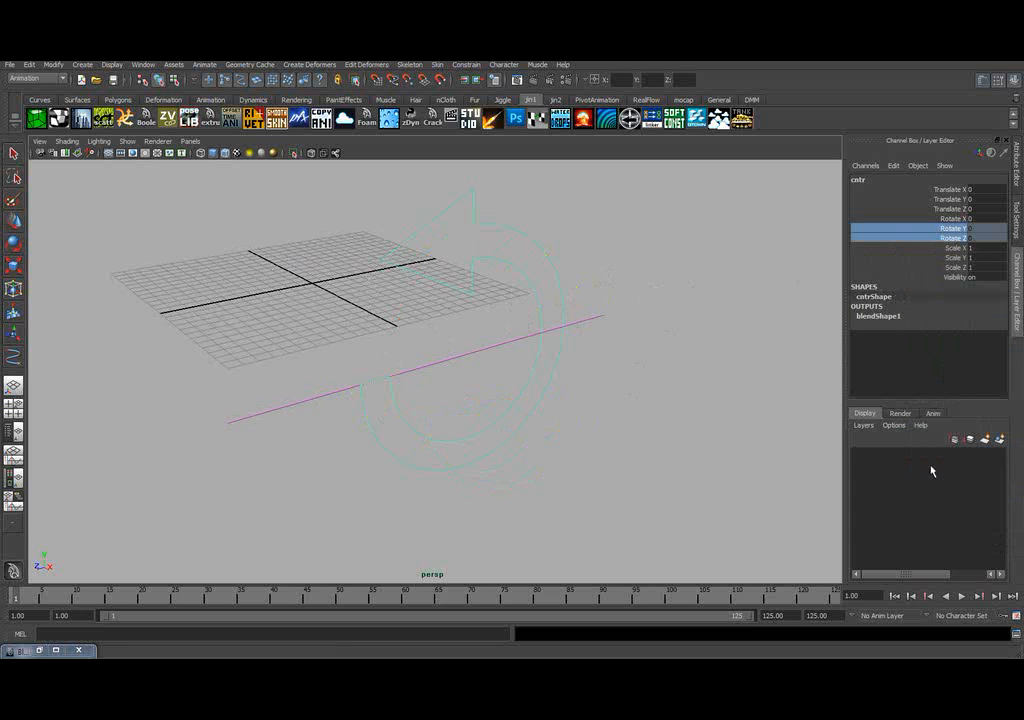
click(645, 338)
- Test the locked cntr arrow by rotating it about its X axis, examine the wave curve, and deselect it
alt+right_drag(628, 342, 490, 362)
alt+middle_drag(490, 362, 480, 346)
key(q)
alt+middle_drag(544, 354, 588, 352)
alt+right_drag(588, 352, 471, 354)
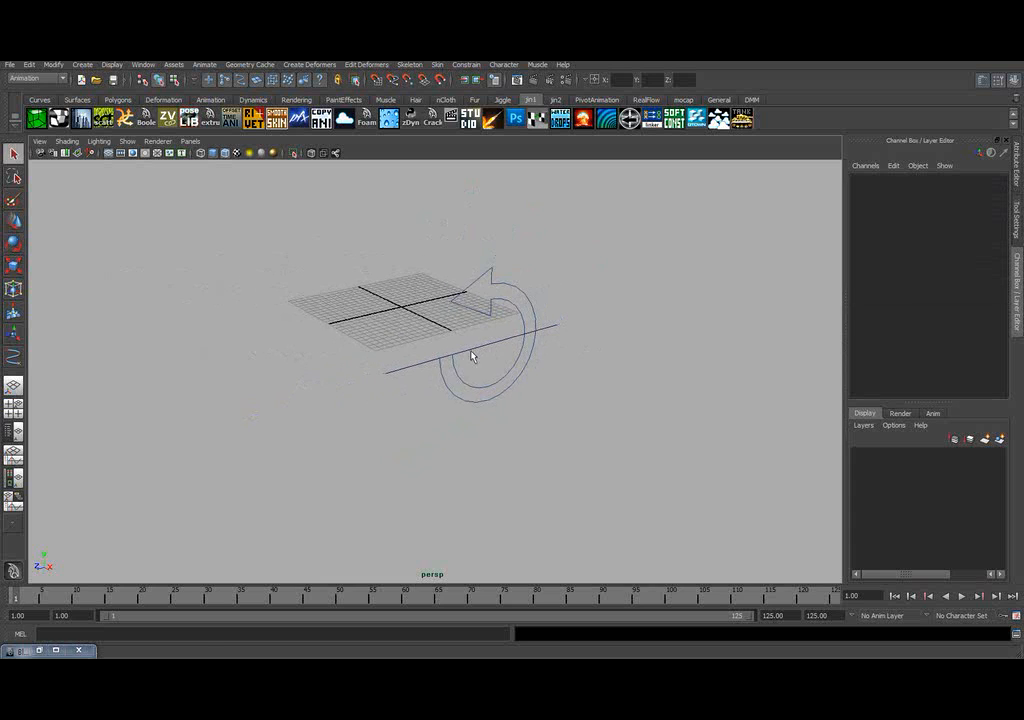
alt+middle_drag(471, 354, 512, 347)
alt+middle_drag(539, 401, 487, 394)
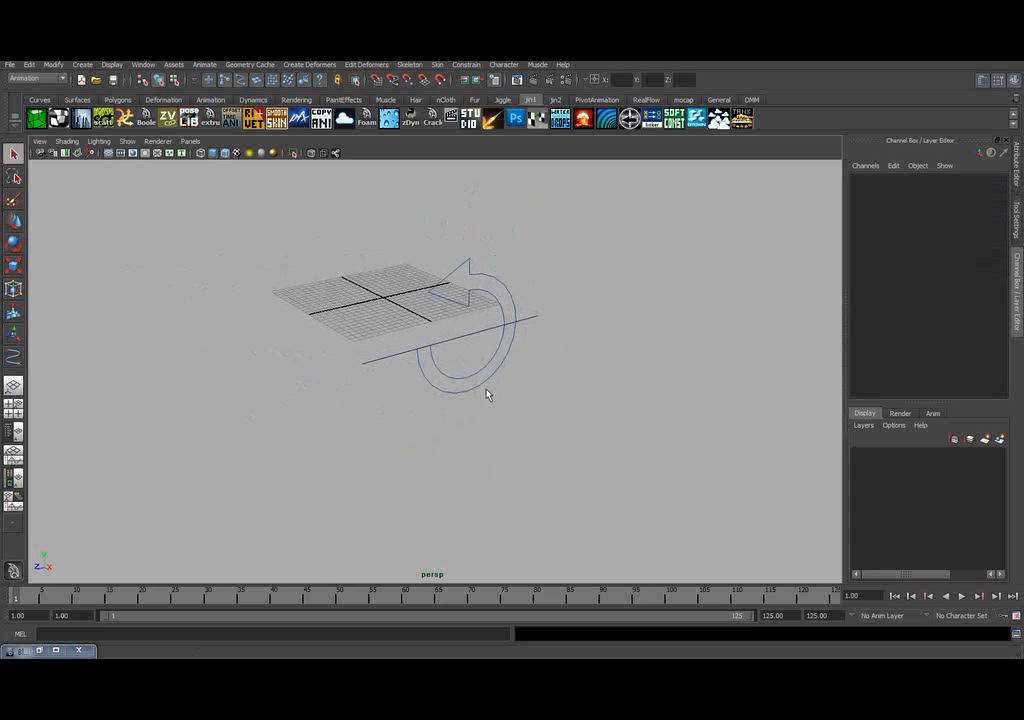
click(440, 295)
key(e)
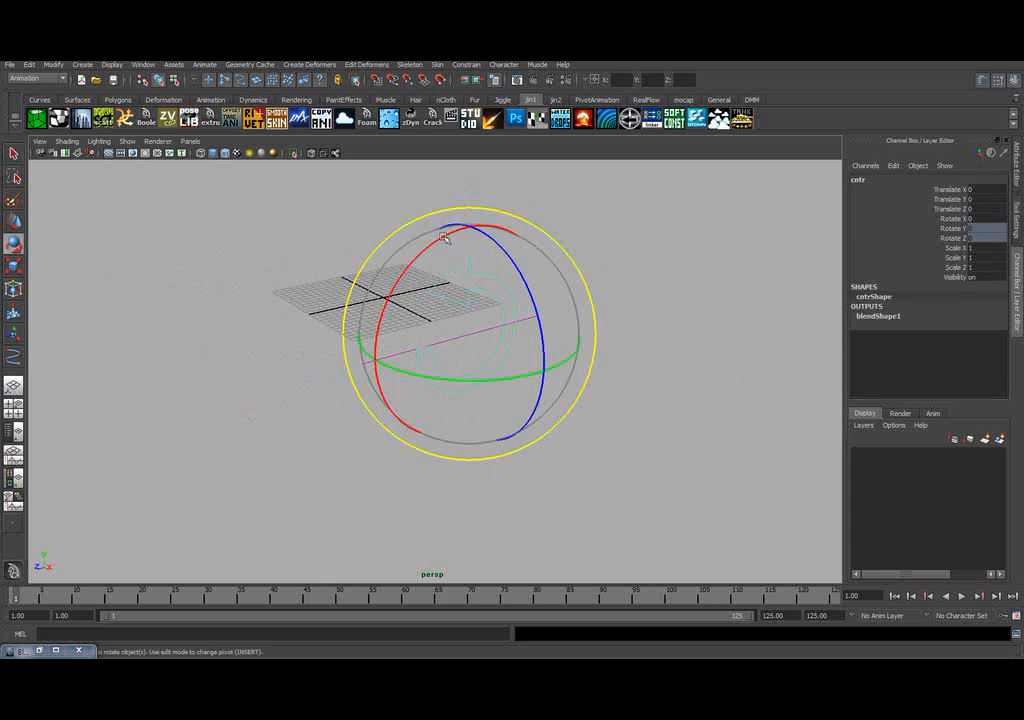
drag(358, 205, 623, 250)
key(q)
click(638, 247)
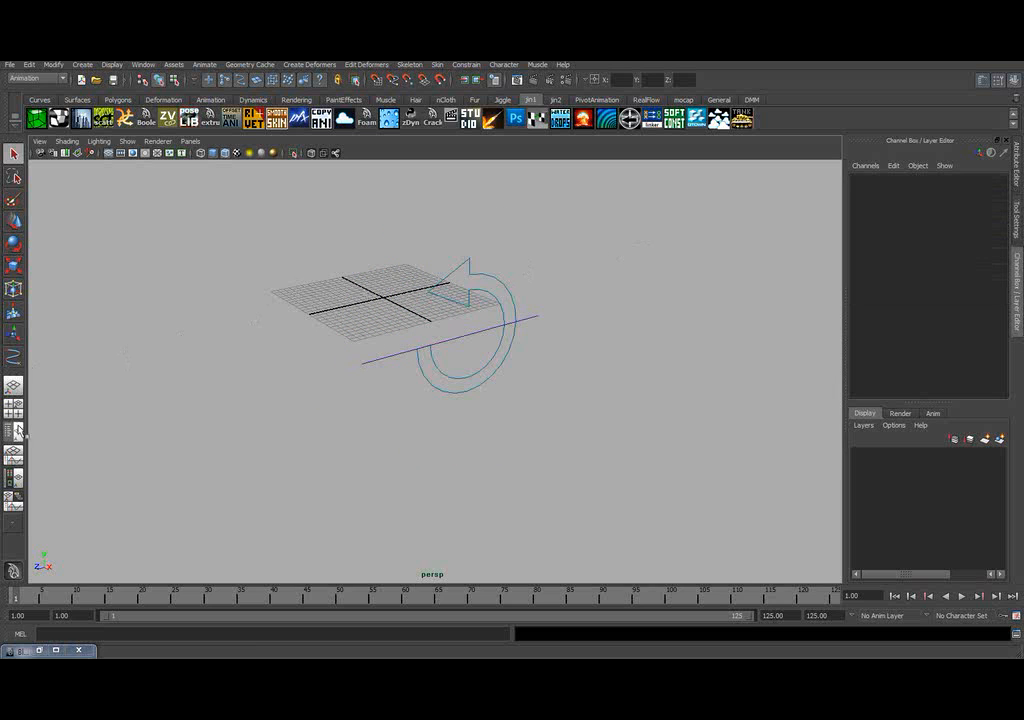
- Show the Outliner beside the perspective view and group curve9 and cntr together
click(14, 431)
alt+middle_drag(490, 296, 420, 296)
alt+right_drag(420, 296, 546, 281)
alt+middle_drag(546, 281, 628, 276)
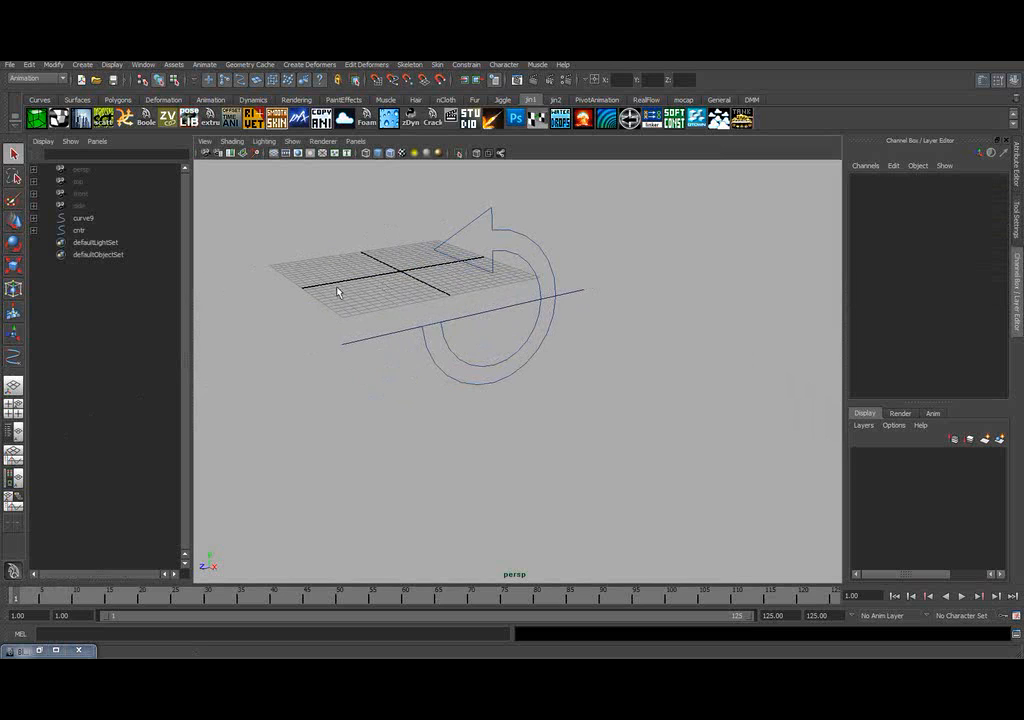
click(84, 218)
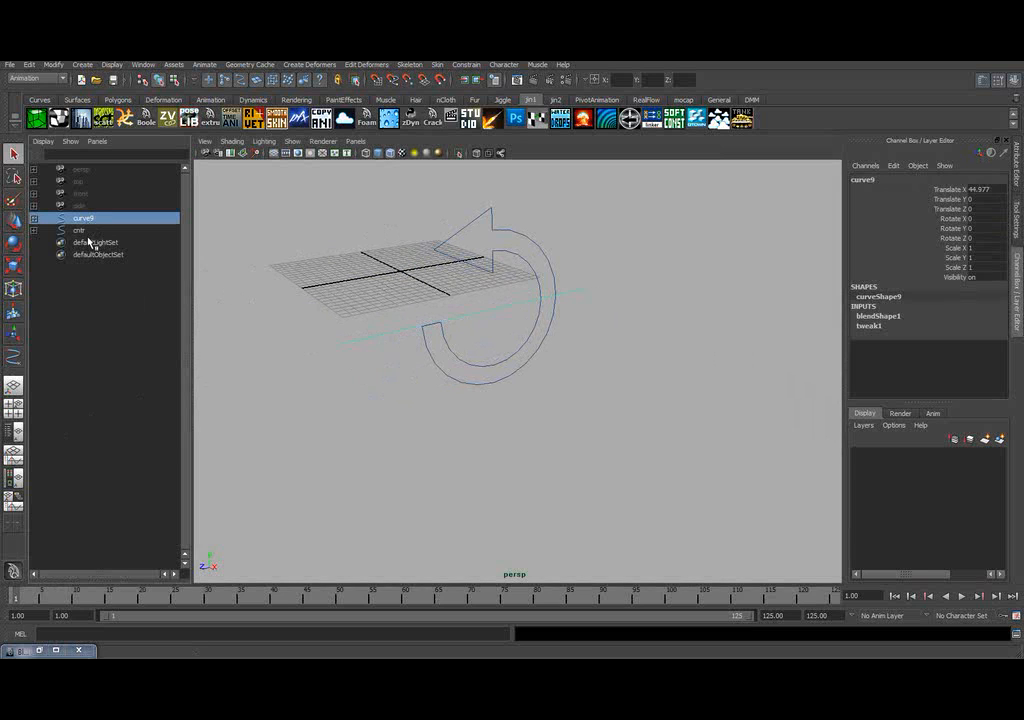
click(80, 231)
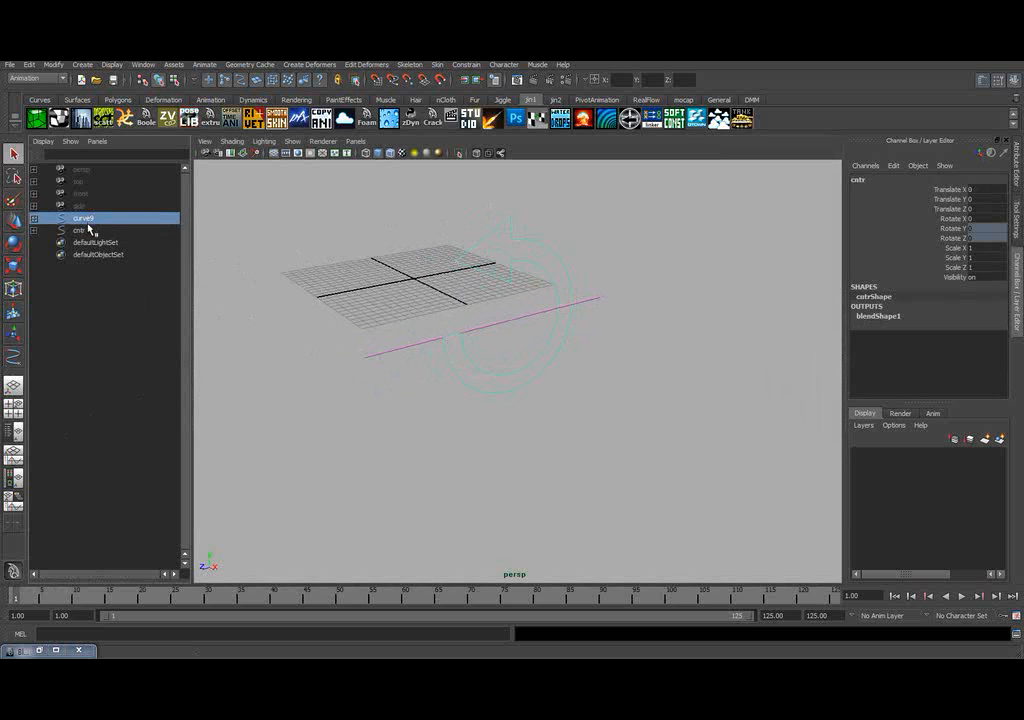
ctrl+click(84, 218)
key(ctrl+g)
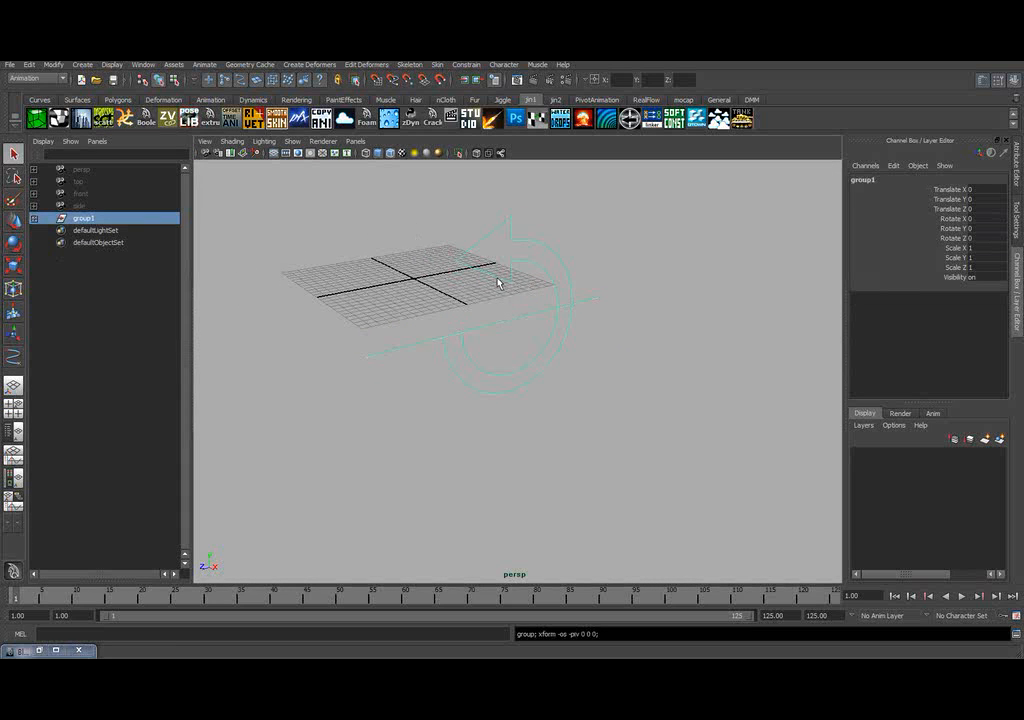
- Center the pivot of the group containing curve9 and cntr, and deselect it
key(w)
alt+drag(498, 286, 512, 283)
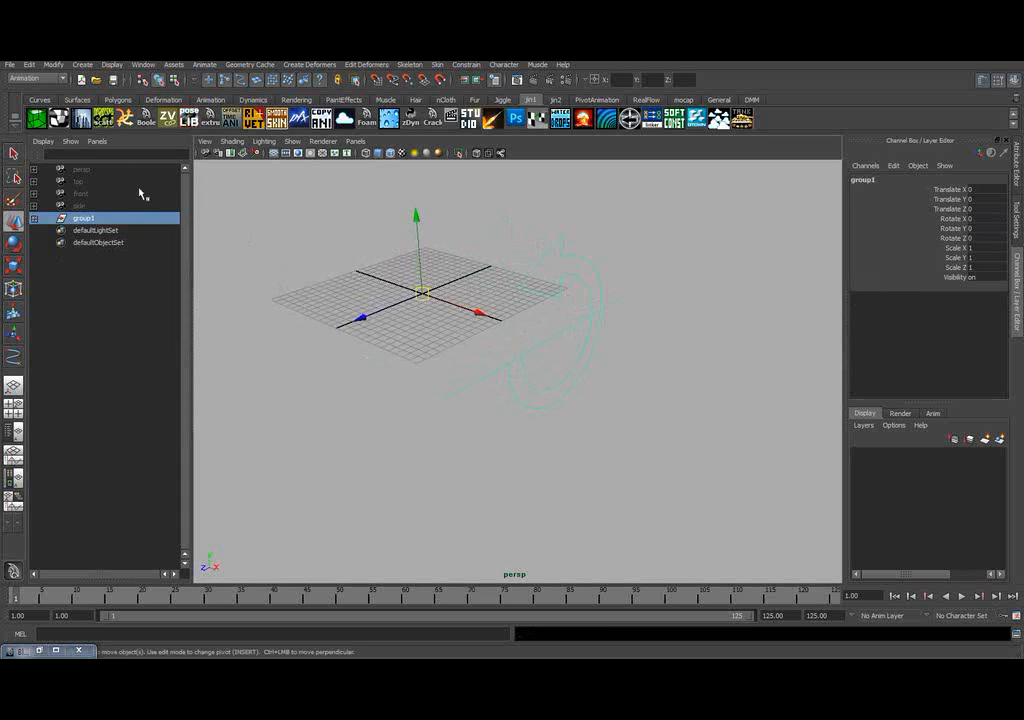
click(53, 64)
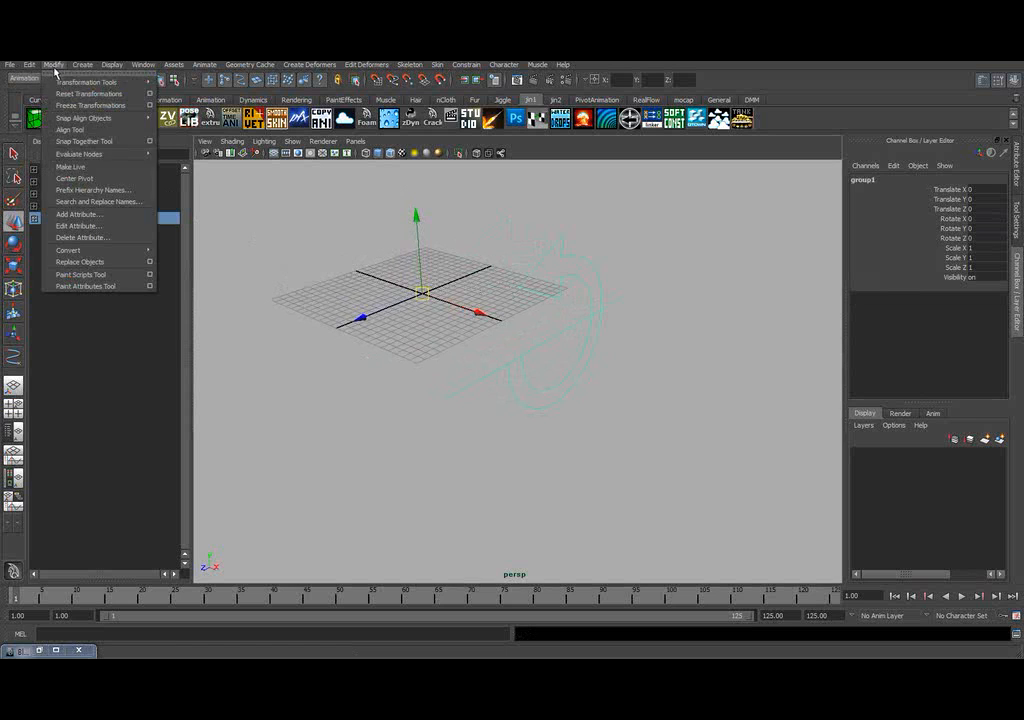
click(102, 178)
alt+drag(600, 335, 743, 345)
click(684, 354)
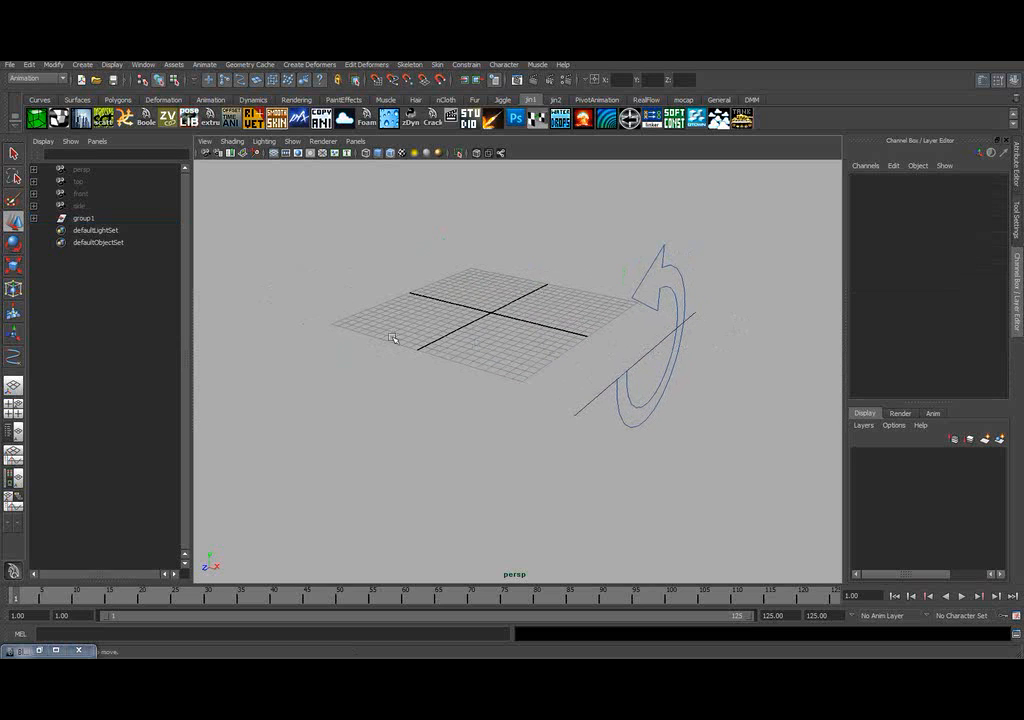
click(82, 218)
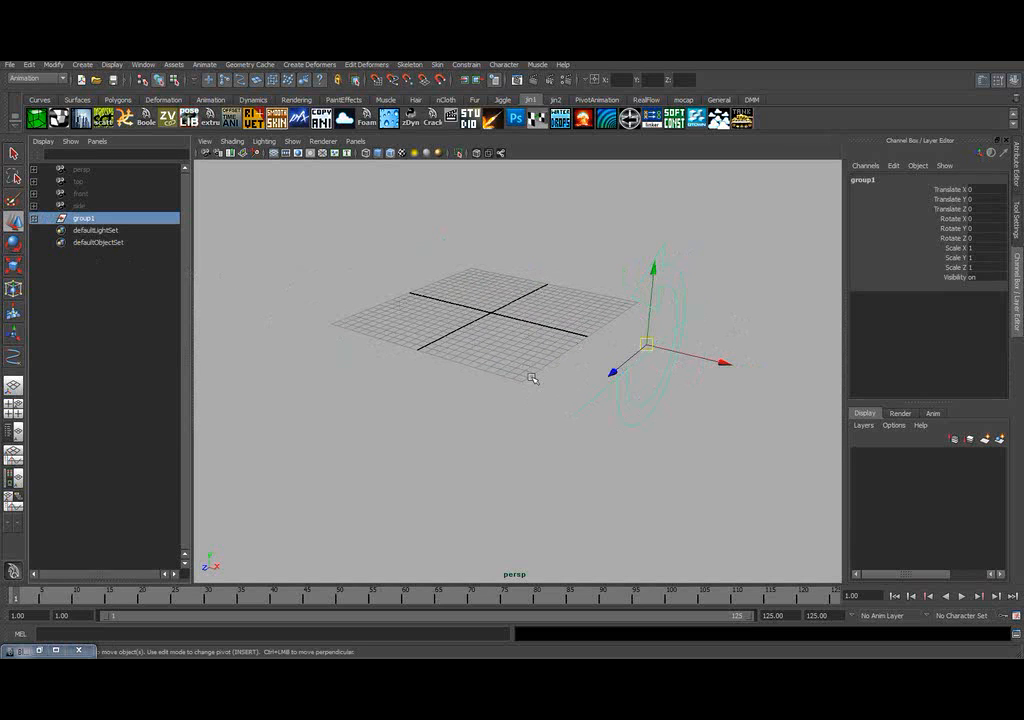
alt+drag(636, 373, 575, 387)
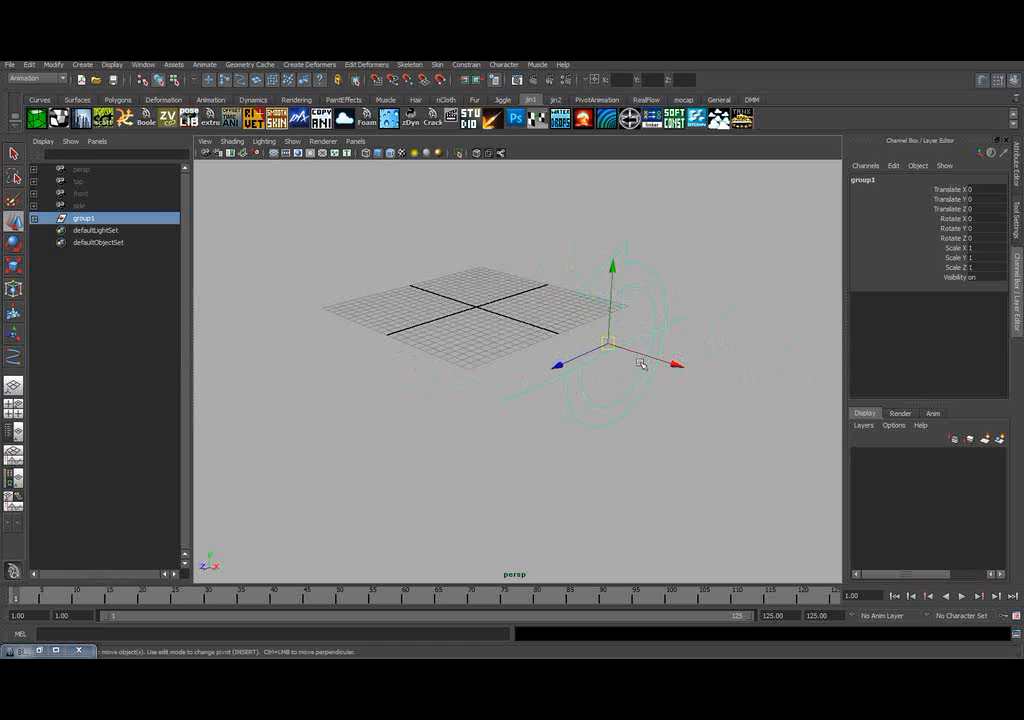
alt+drag(629, 361, 605, 346)
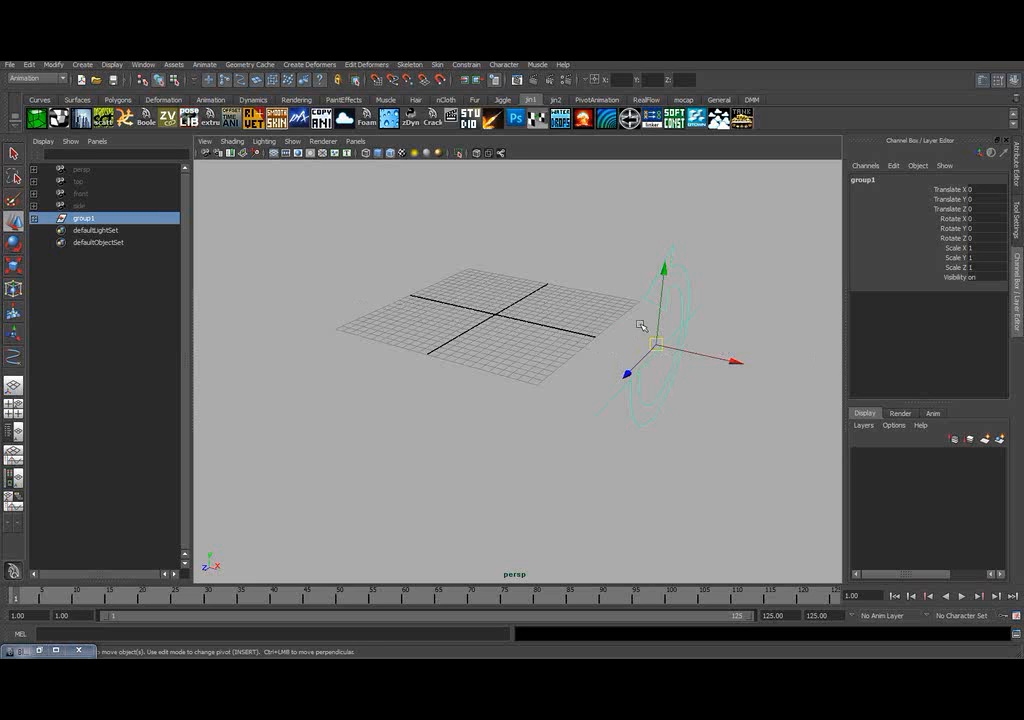
alt+drag(641, 325, 612, 328)
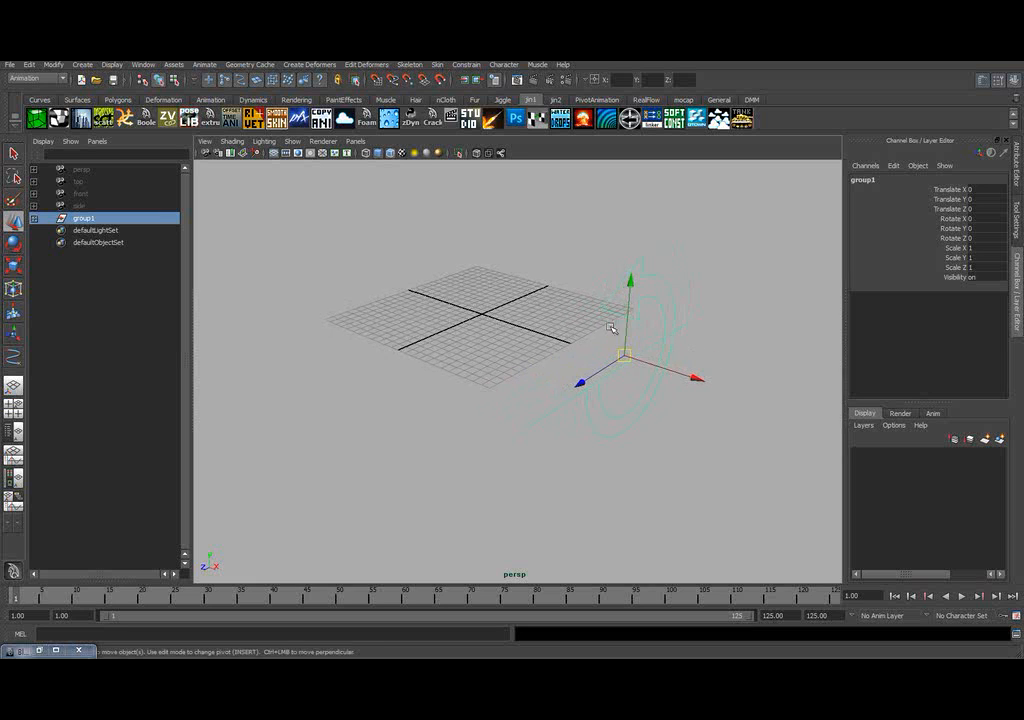
click(290, 262)
- Duplicate group1 once using Duplicate Special with the options reset to defaults and Duplicate input graph enabled
click(88, 218)
click(30, 64)
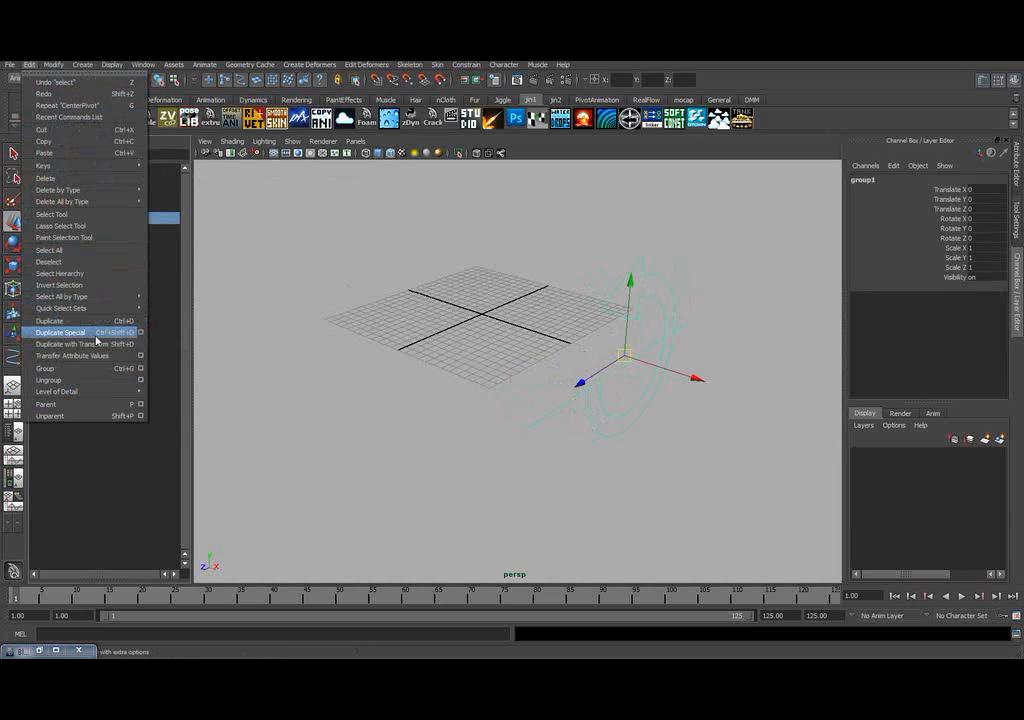
click(140, 332)
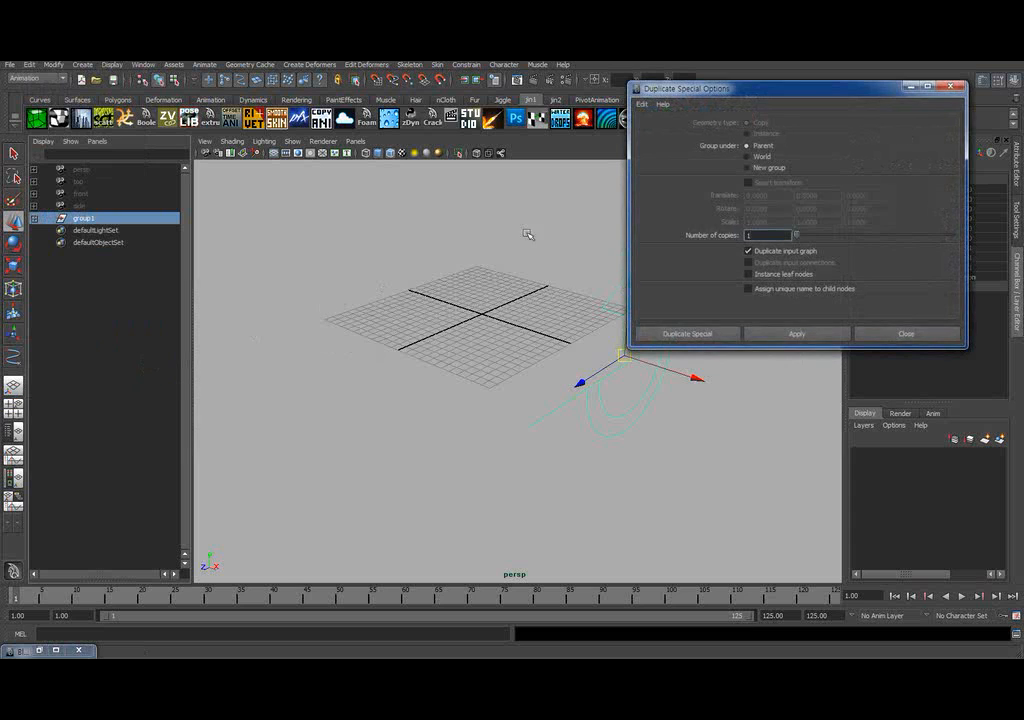
drag(805, 97, 312, 200)
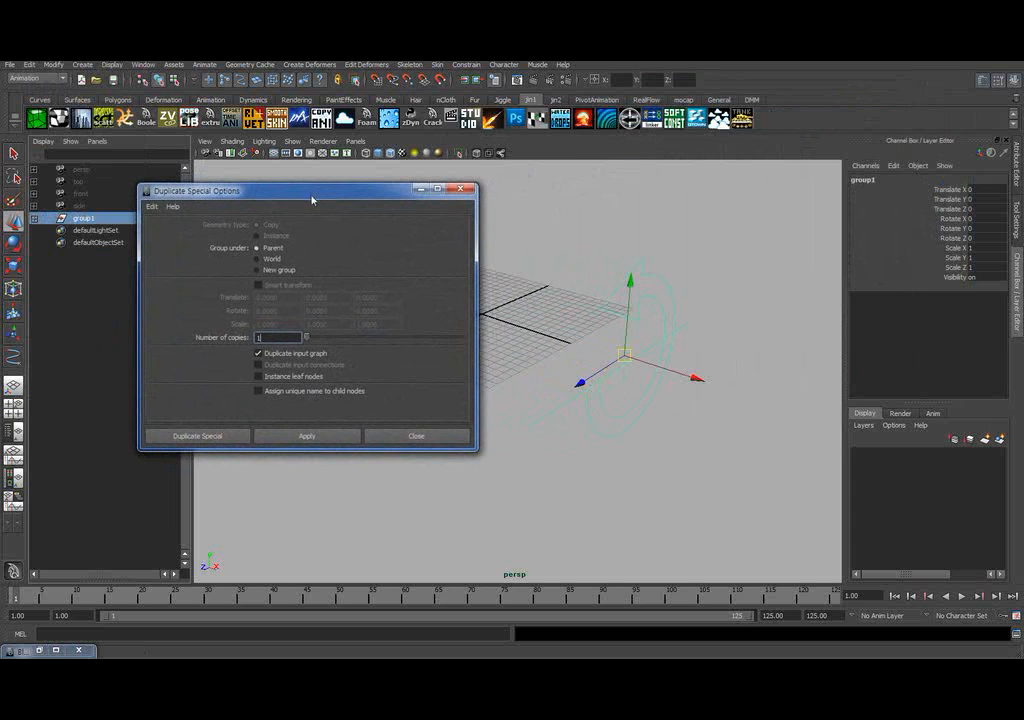
click(153, 208)
click(174, 230)
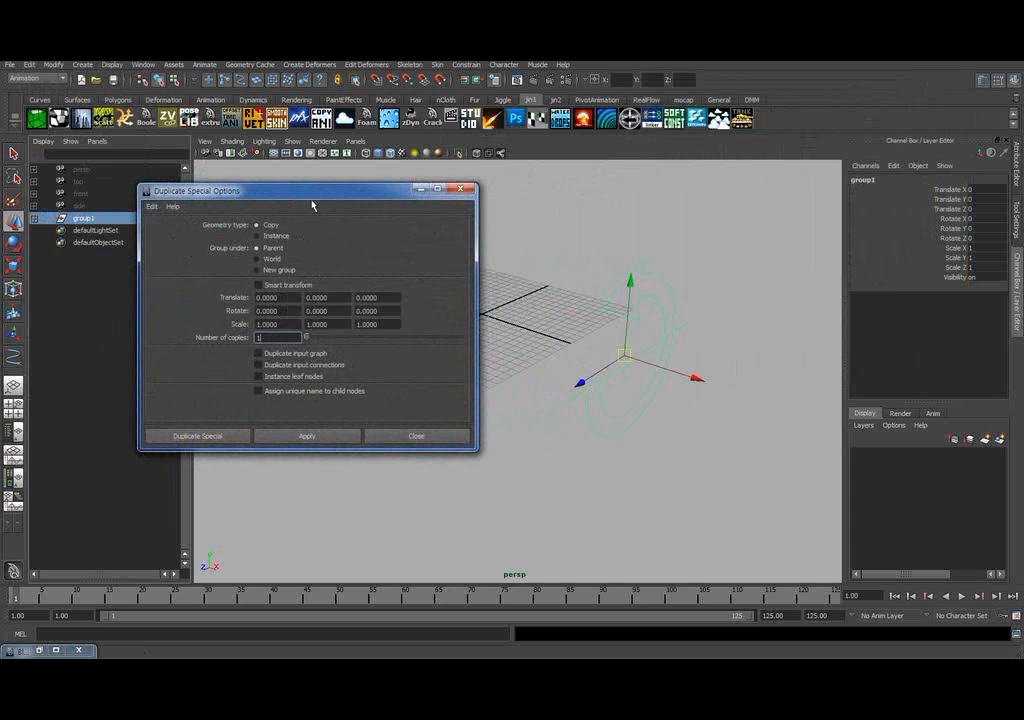
drag(312, 202, 318, 196)
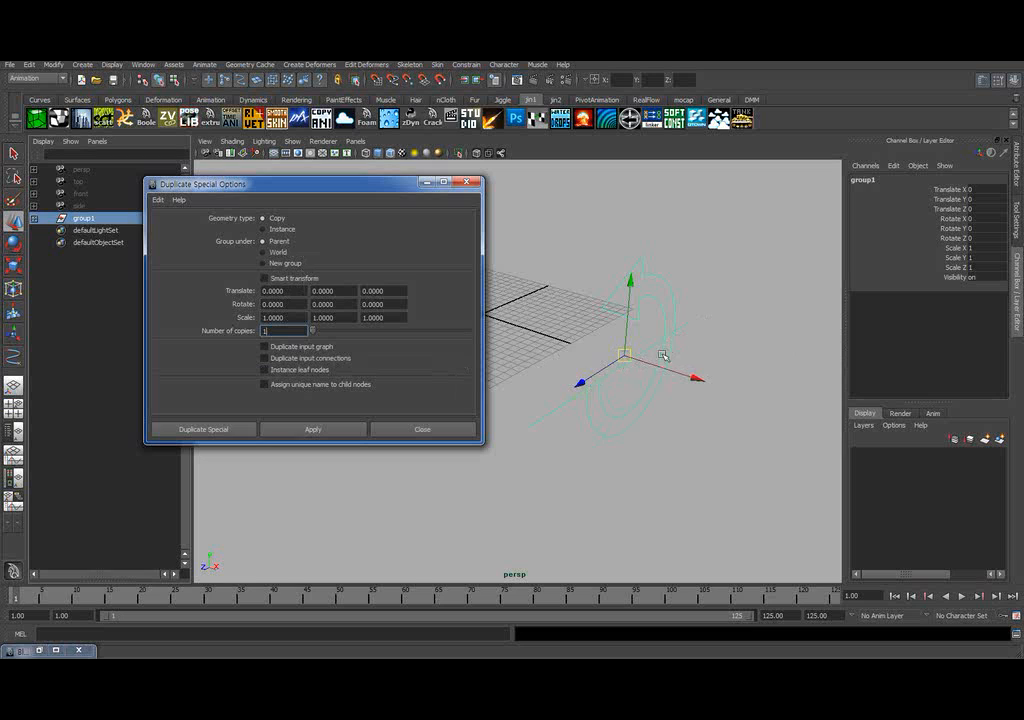
click(265, 347)
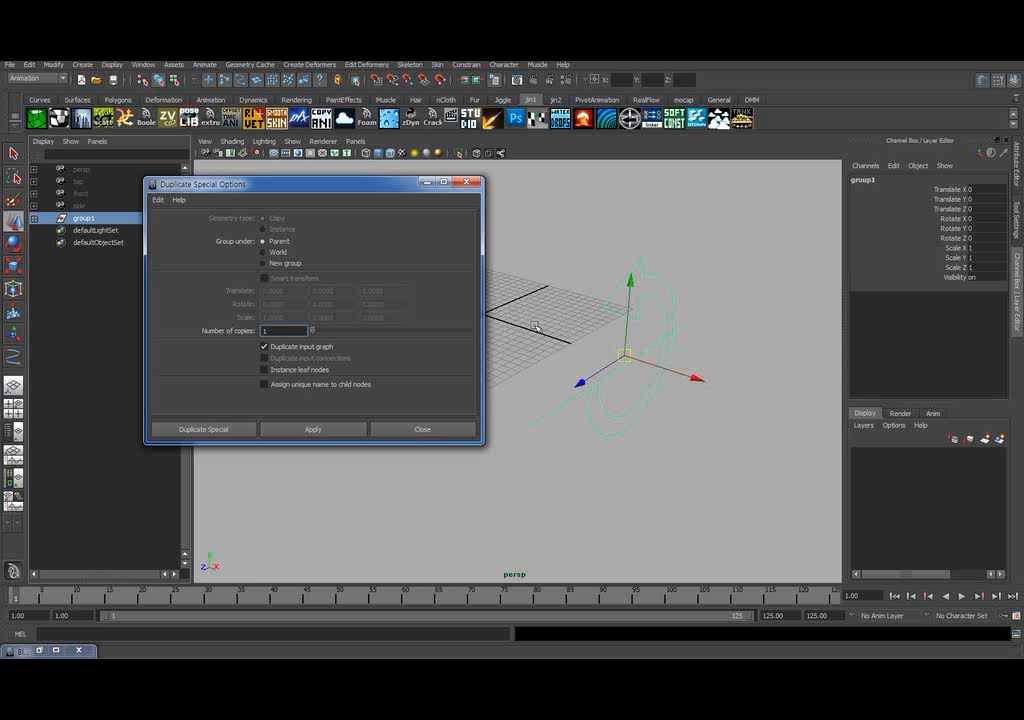
click(222, 430)
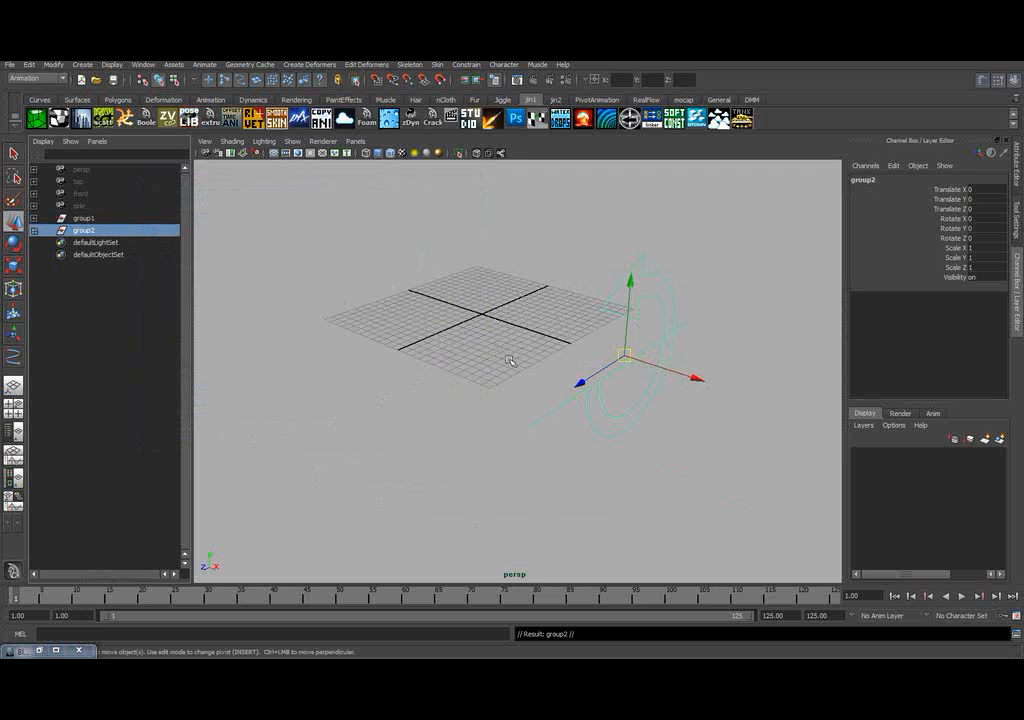
- Move the duplicated group along X to about -10.3, away from the original, and deselect it
alt+drag(510, 361, 479, 354)
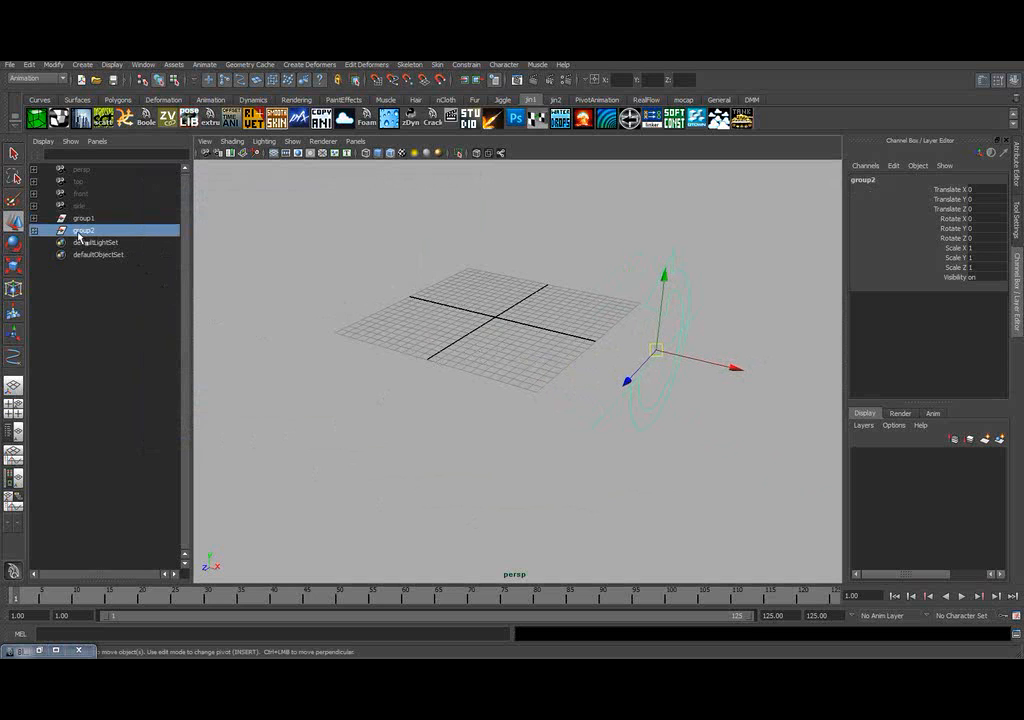
drag(720, 368, 672, 366)
click(768, 347)
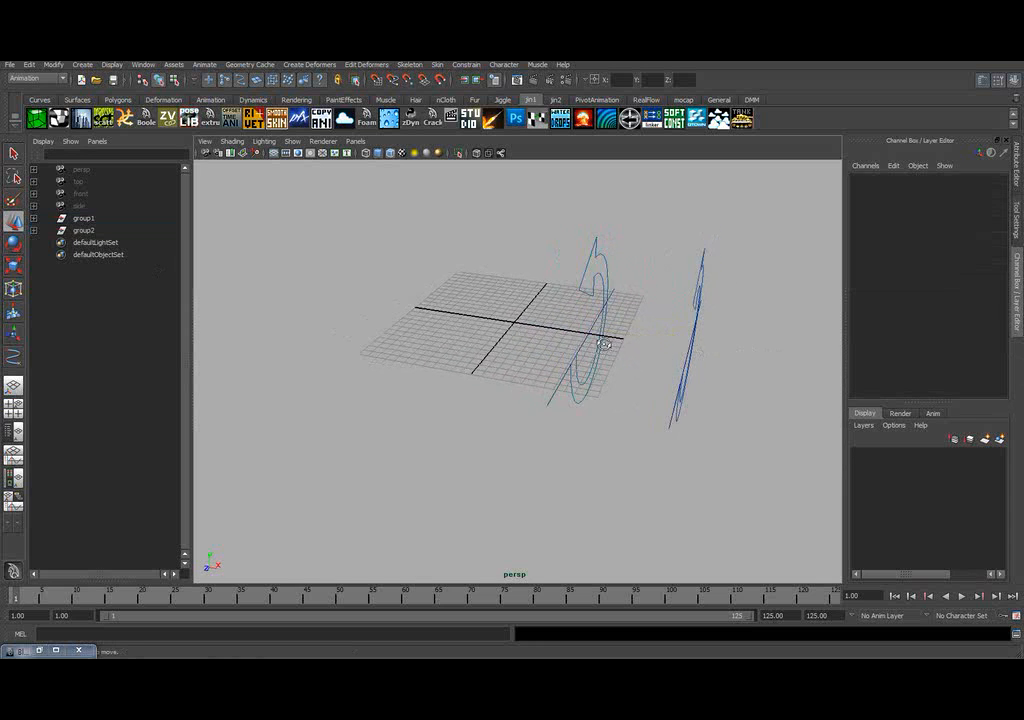
- Select the duplicated arrow control, try the Rotate tool on it, and deselect it
alt+drag(603, 345, 557, 336)
drag(562, 252, 621, 240)
key(e)
key(q)
click(693, 240)
alt+middle_drag(560, 262, 586, 272)
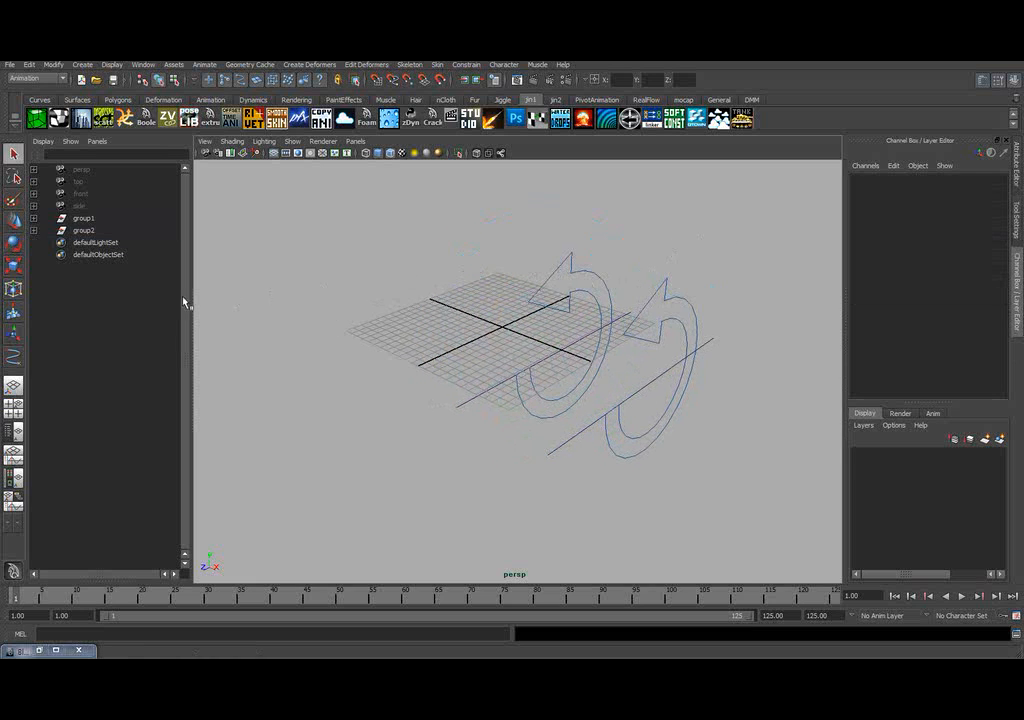
- Duplicate group2 with Duplicate Special using the stored options and move the copy along X to about -20.1
click(90, 232)
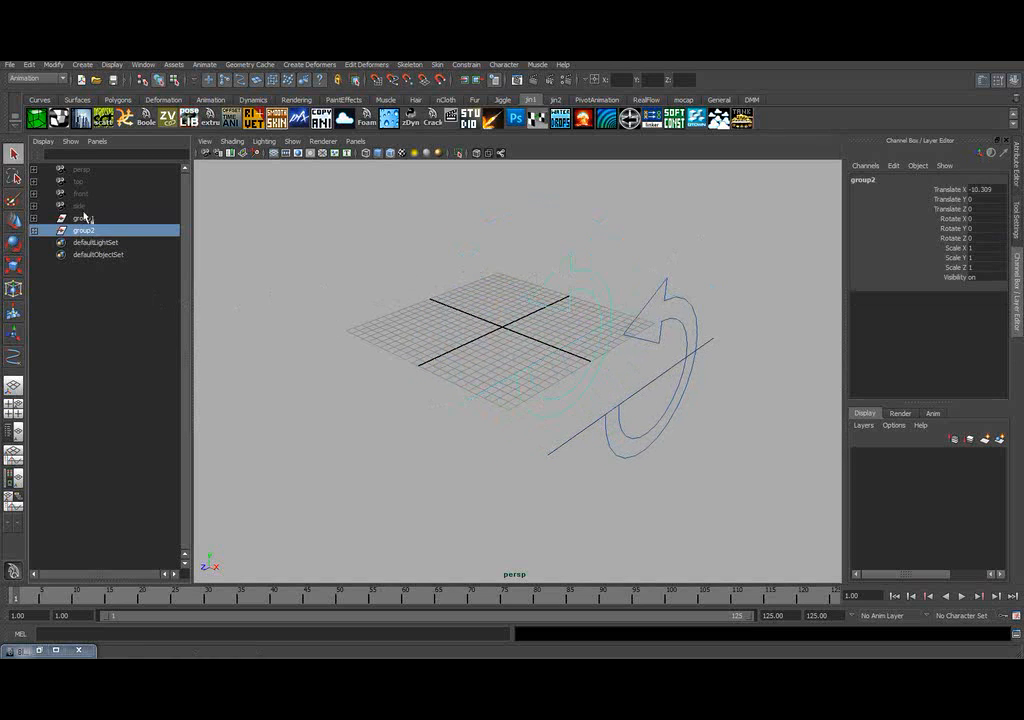
click(30, 64)
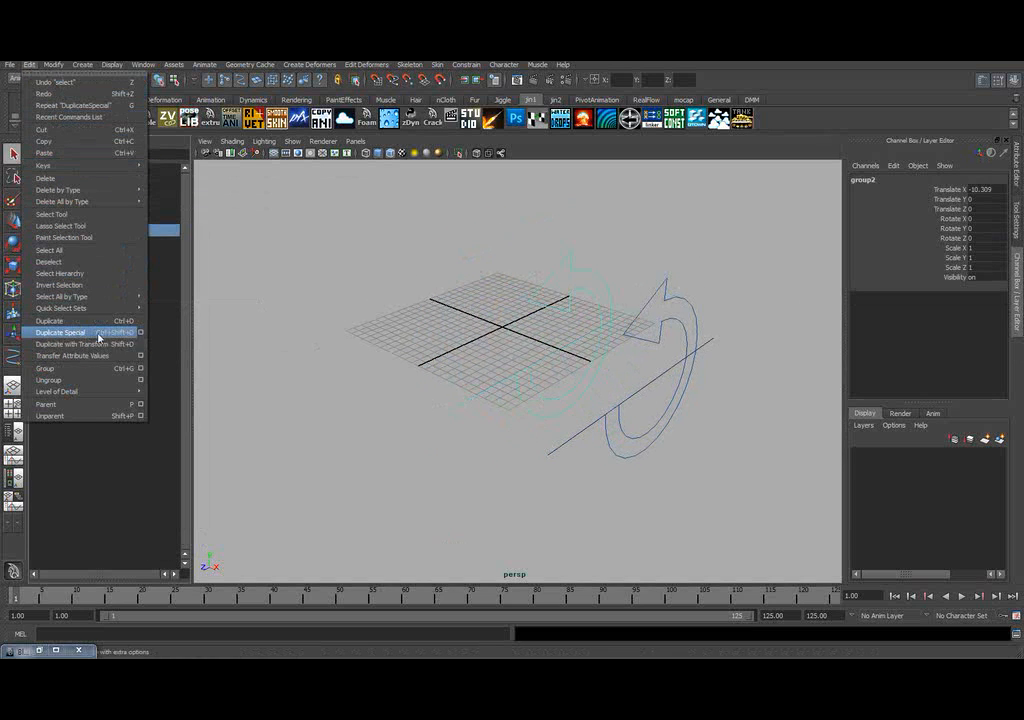
click(62, 332)
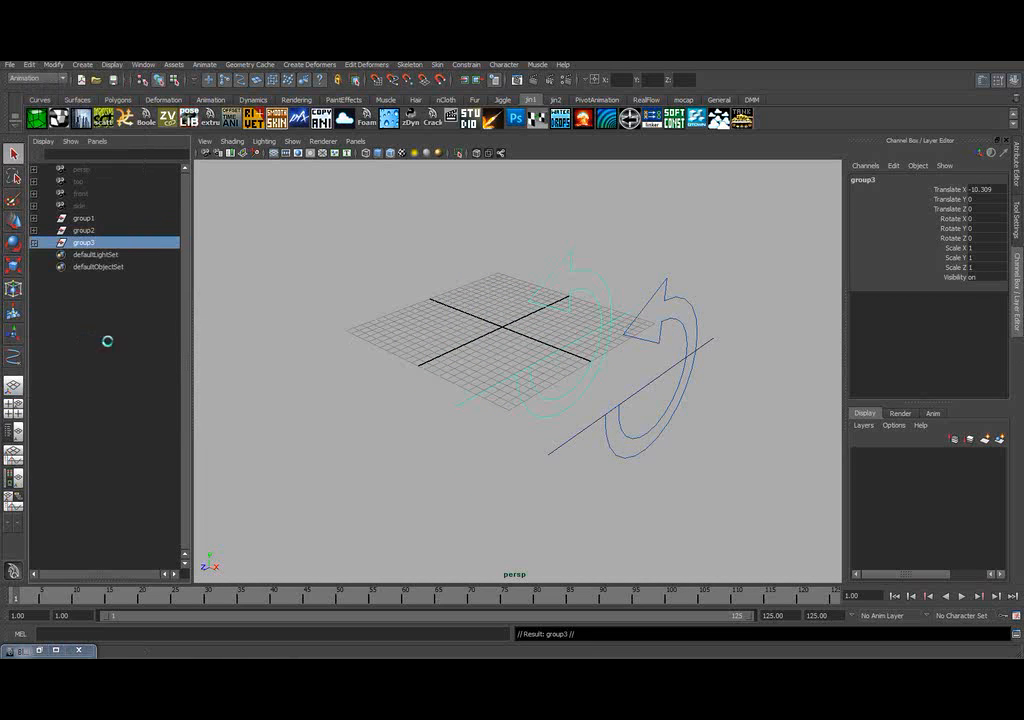
alt+drag(512, 313, 650, 338)
key(w)
drag(717, 343, 576, 315)
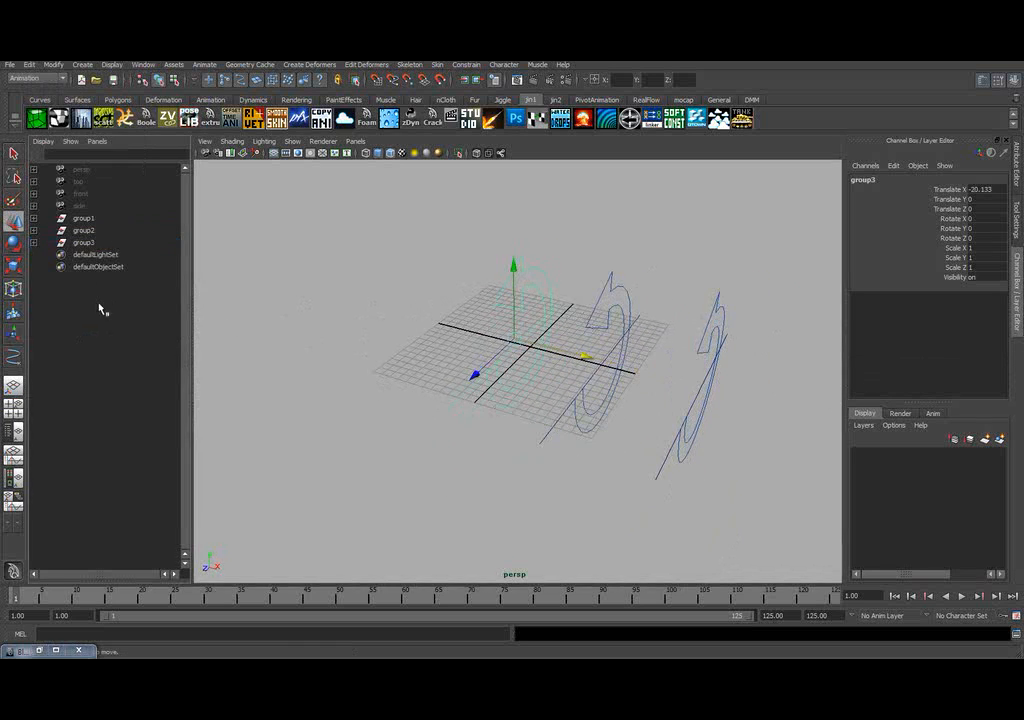
- Duplicate group3 with Duplicate Special and move the copy along X to about -31.7
click(84, 242)
click(30, 64)
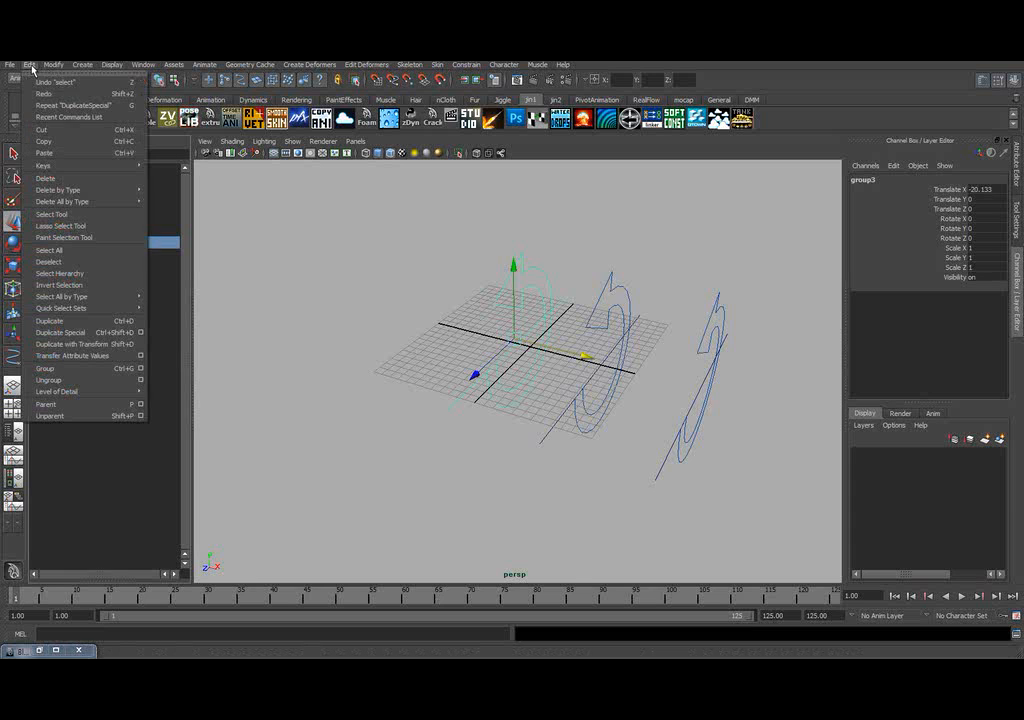
click(88, 334)
mouse_move(560, 340)
alt+mouse_down()
mouse_move(670, 351)
mouse_move(580, 334)
mouse_move(618, 336)
mouse_move(578, 334)
mouse_move(563, 347)
mouse_move(562, 335)
mouse_move(586, 331)
mouse_move(578, 333)
alt+mouse_up()
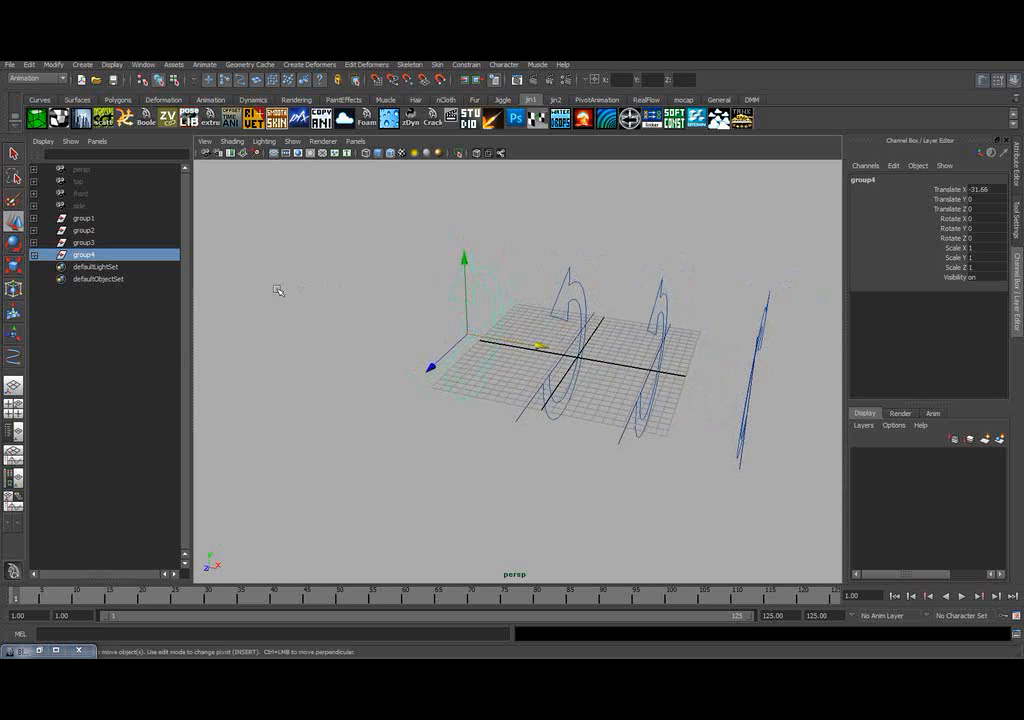
- Duplicate group4 with Duplicate Special and move the copy along X to about -45
click(29, 64)
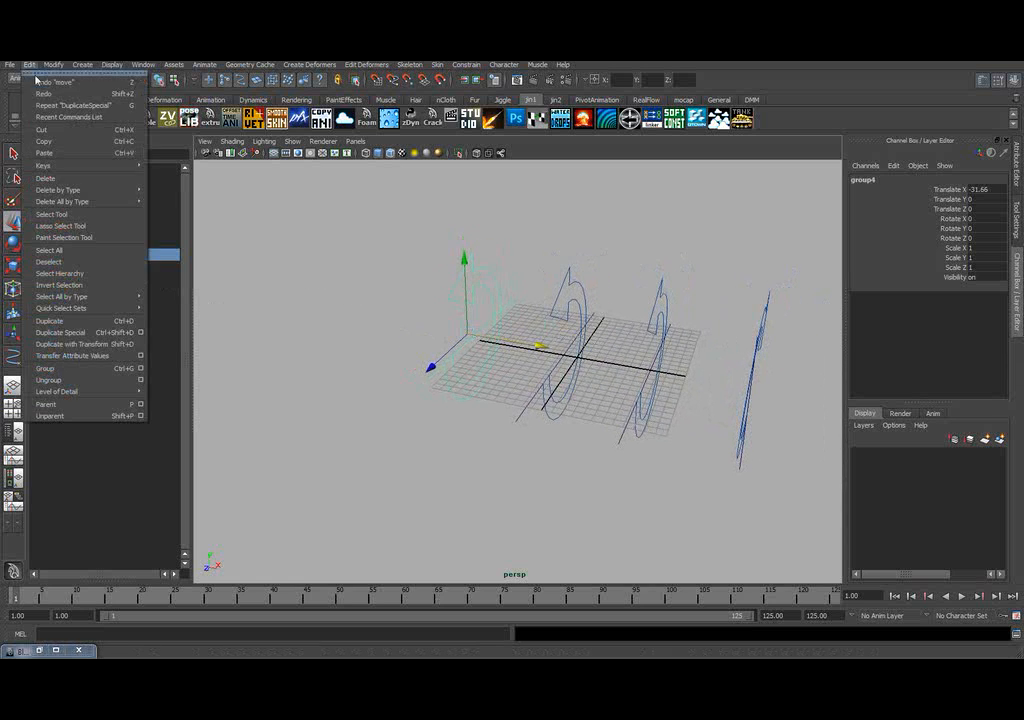
click(72, 333)
alt+drag(430, 360, 519, 357)
drag(597, 357, 444, 401)
drag(508, 389, 512, 390)
alt+drag(569, 346, 565, 377)
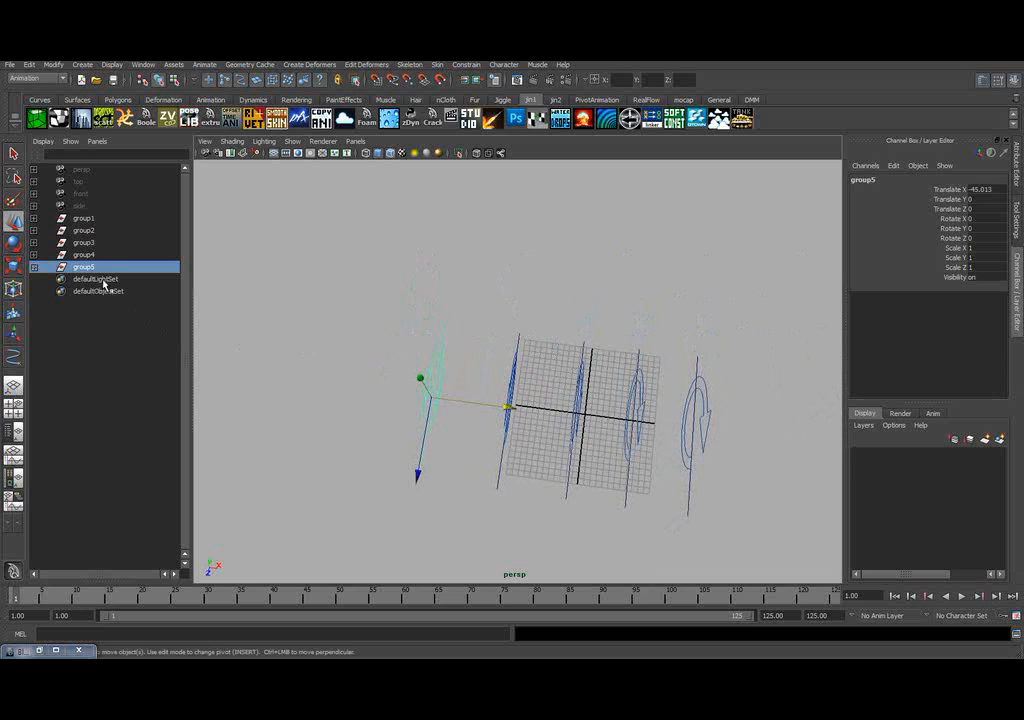
- Duplicate group5 with Duplicate Special, move the copy farther along negative X as the sixth group, and deselect it
click(30, 65)
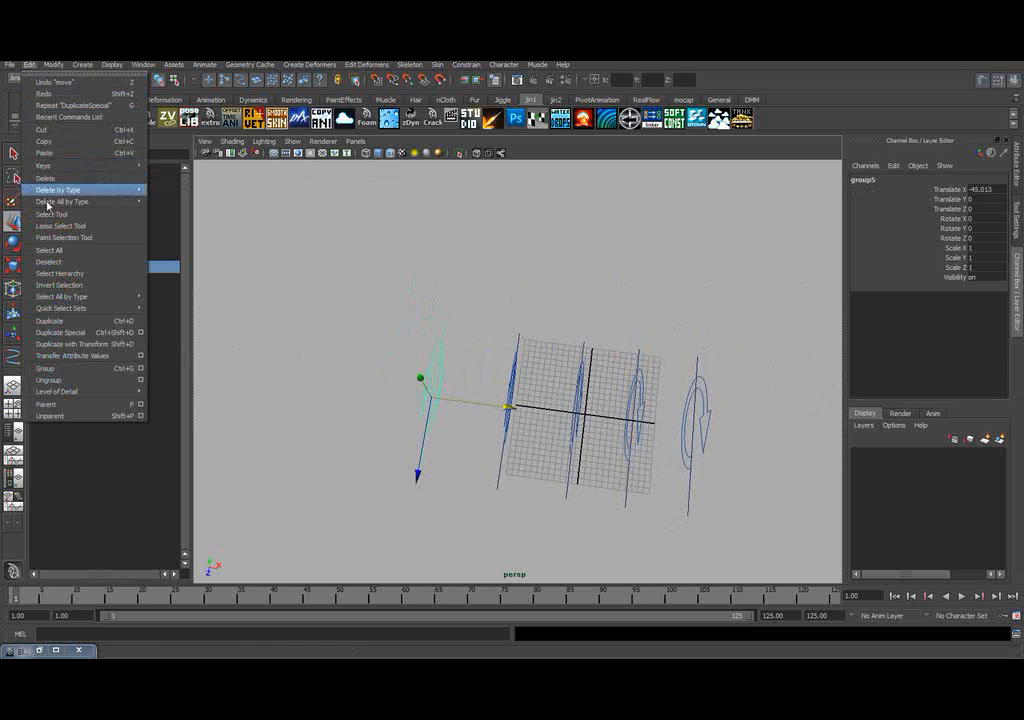
click(96, 334)
alt+middle_drag(572, 398, 650, 354)
drag(582, 363, 553, 331)
click(276, 320)
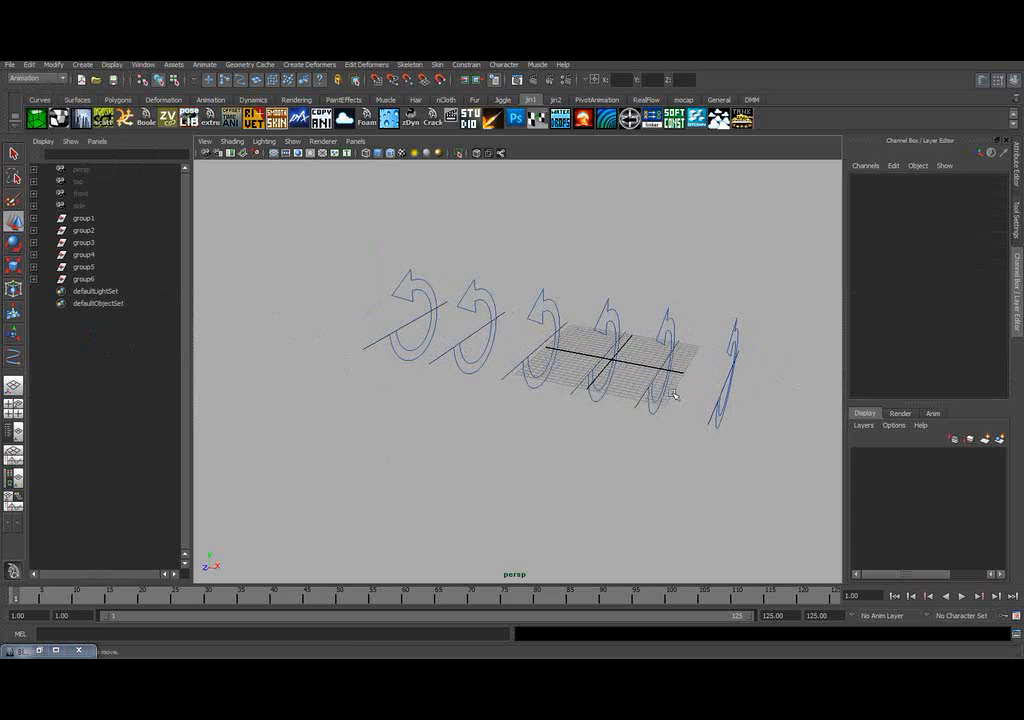
- Maximize the top view, frame all six curves in it, and open the Outliner in a floating window
click(14, 408)
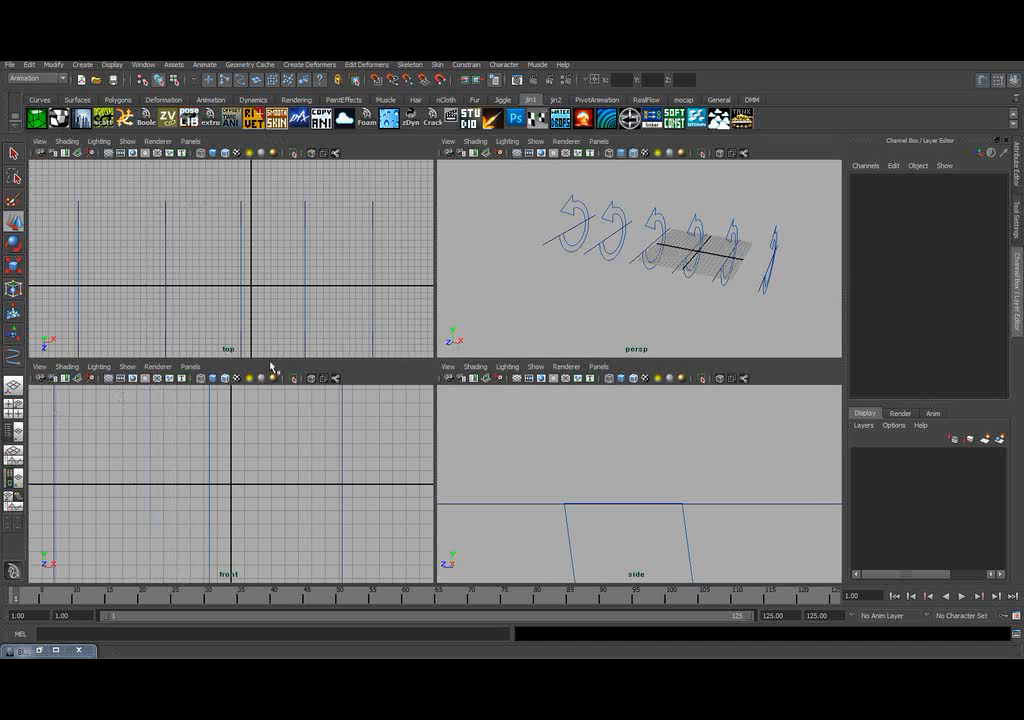
key(space)
alt+right_drag(500, 275, 395, 283)
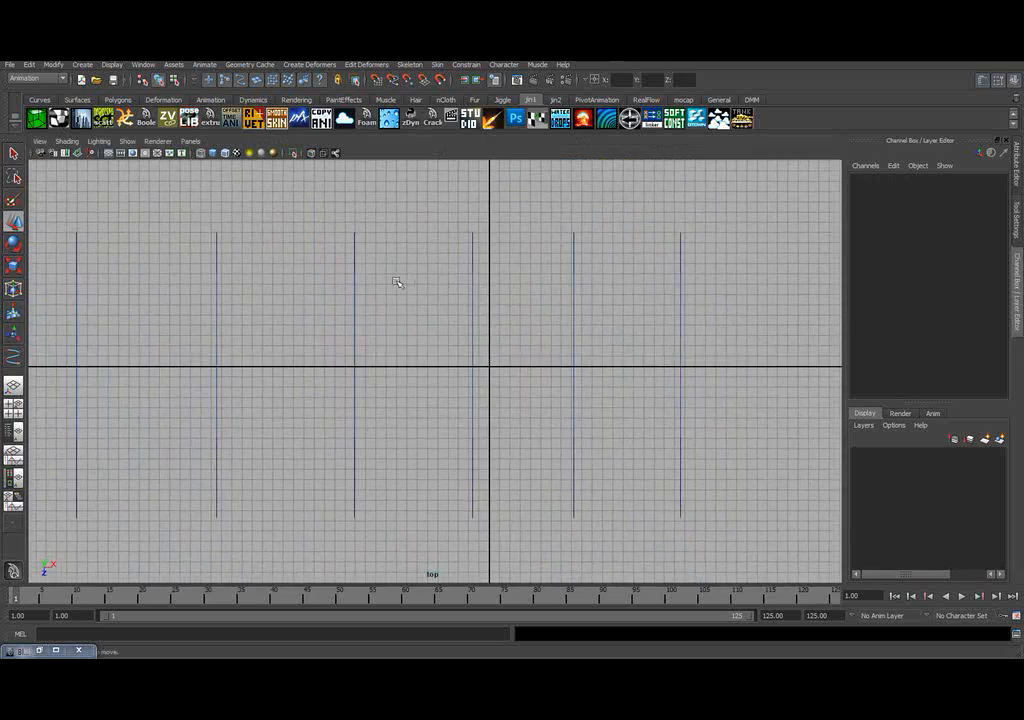
alt+middle_drag(443, 264, 629, 245)
alt+right_drag(629, 245, 558, 253)
alt+middle_drag(558, 253, 480, 276)
key(o)
alt+right_drag(480, 276, 452, 276)
alt+middle_drag(452, 277, 542, 267)
alt+right_drag(542, 267, 480, 277)
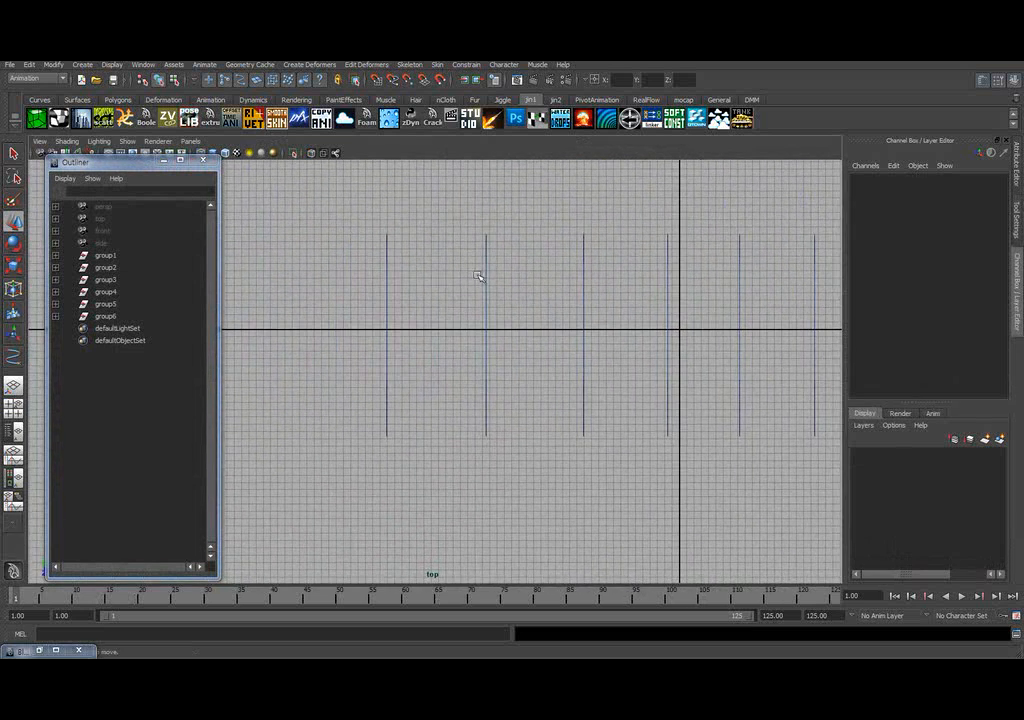
alt+middle_drag(480, 277, 455, 278)
- Move group2 through group5 along X to even out the spacing between the six curves, placing group5 at about -46.9
click(107, 269)
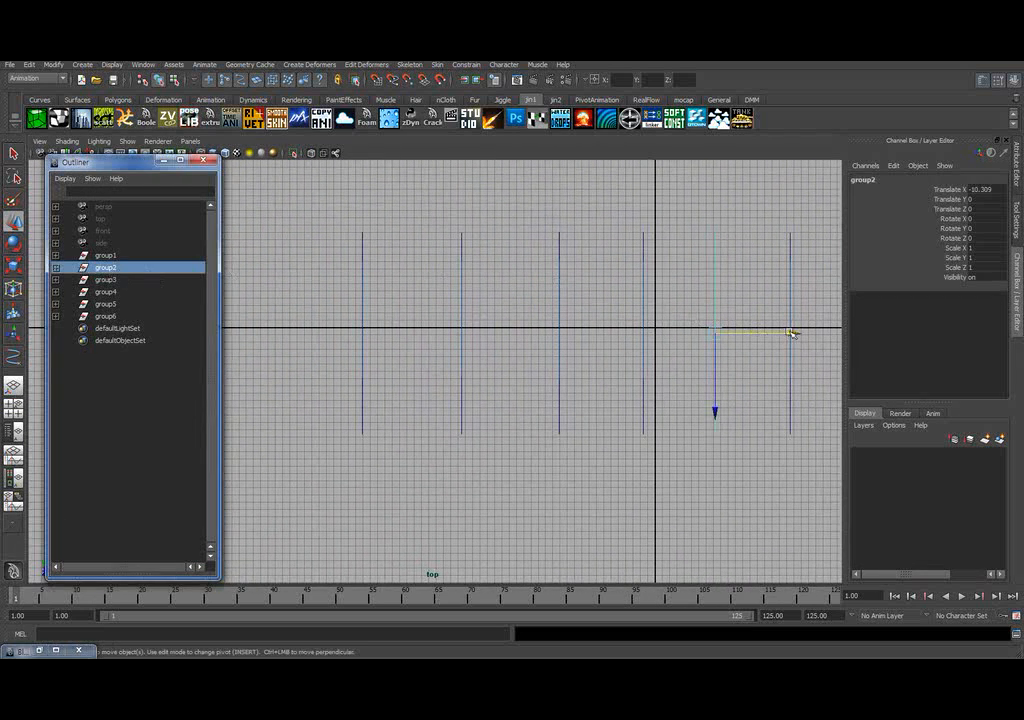
drag(792, 333, 613, 338)
click(108, 280)
click(110, 292)
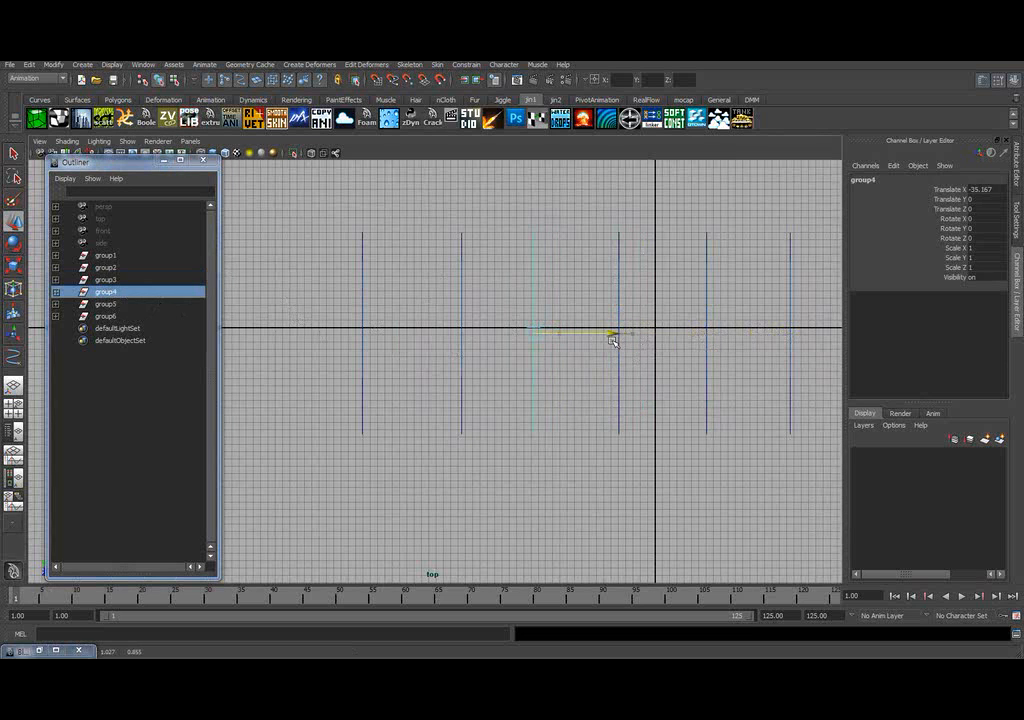
click(120, 304)
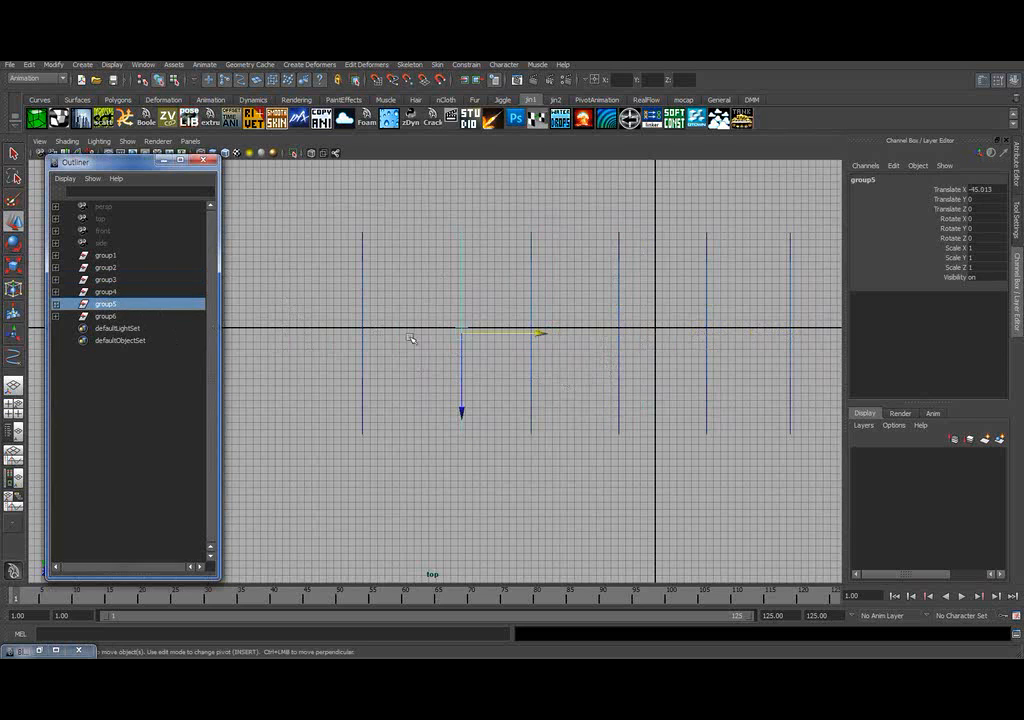
drag(543, 334, 531, 338)
alt+middle_drag(618, 344, 575, 344)
scroll(520, 352, down, 1)
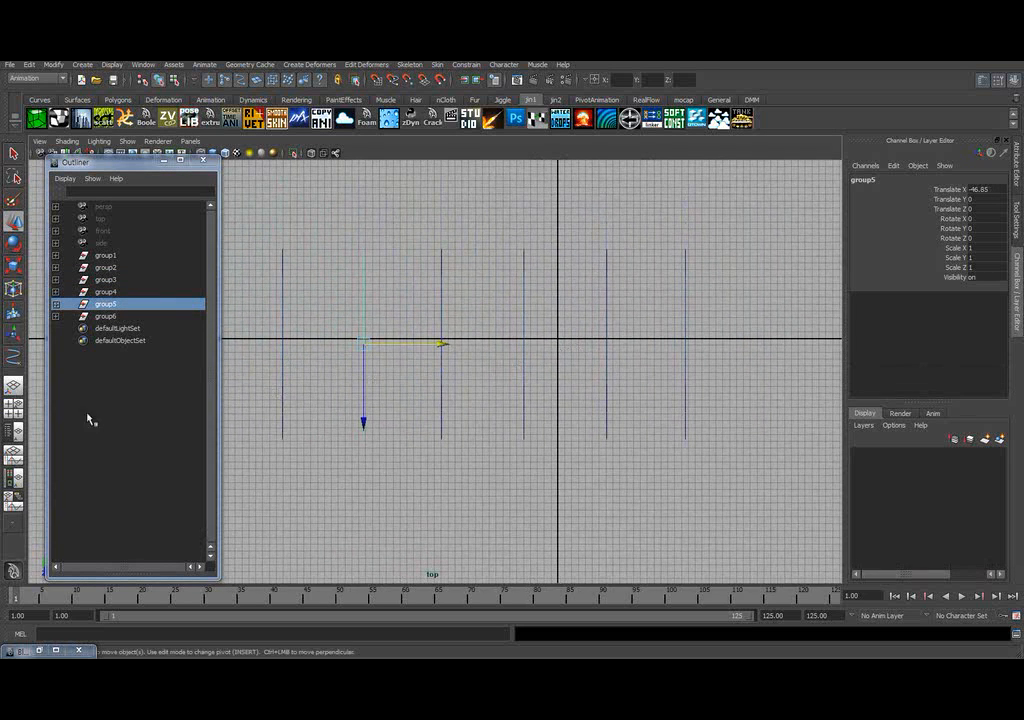
- Return to the single perspective view and close the floating Outliner
click(14, 385)
click(595, 276)
alt+drag(595, 276, 567, 304)
click(203, 160)
- Test the Rotate tool on the arrow controls of group4 and group5, and deselect them
click(455, 298)
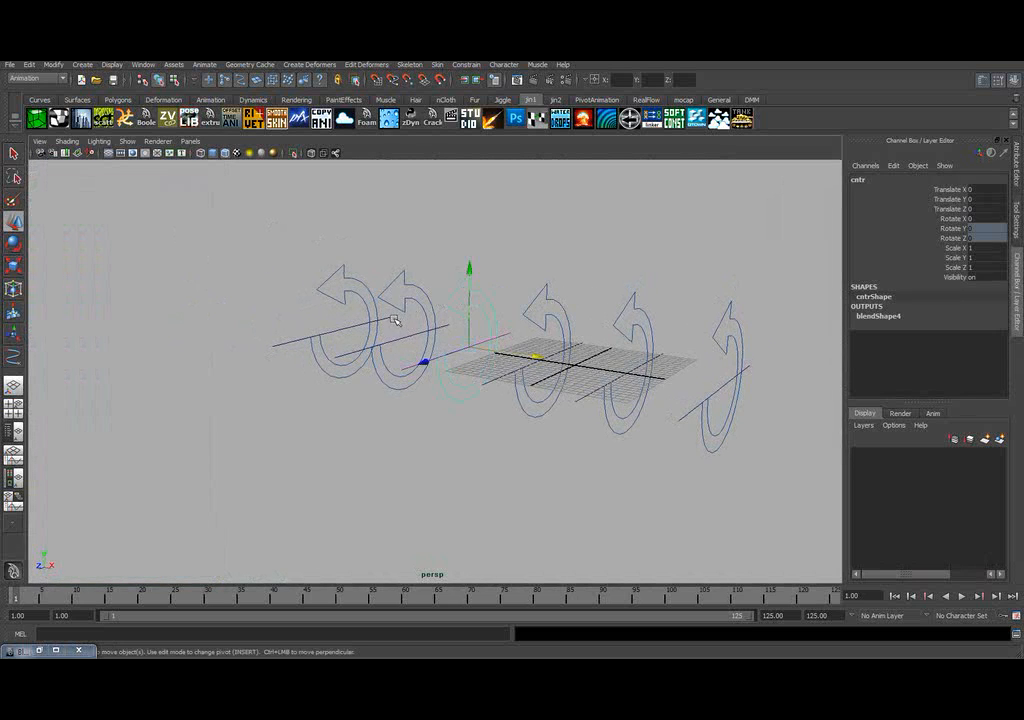
key(e)
drag(434, 276, 528, 238)
click(593, 238)
click(405, 268)
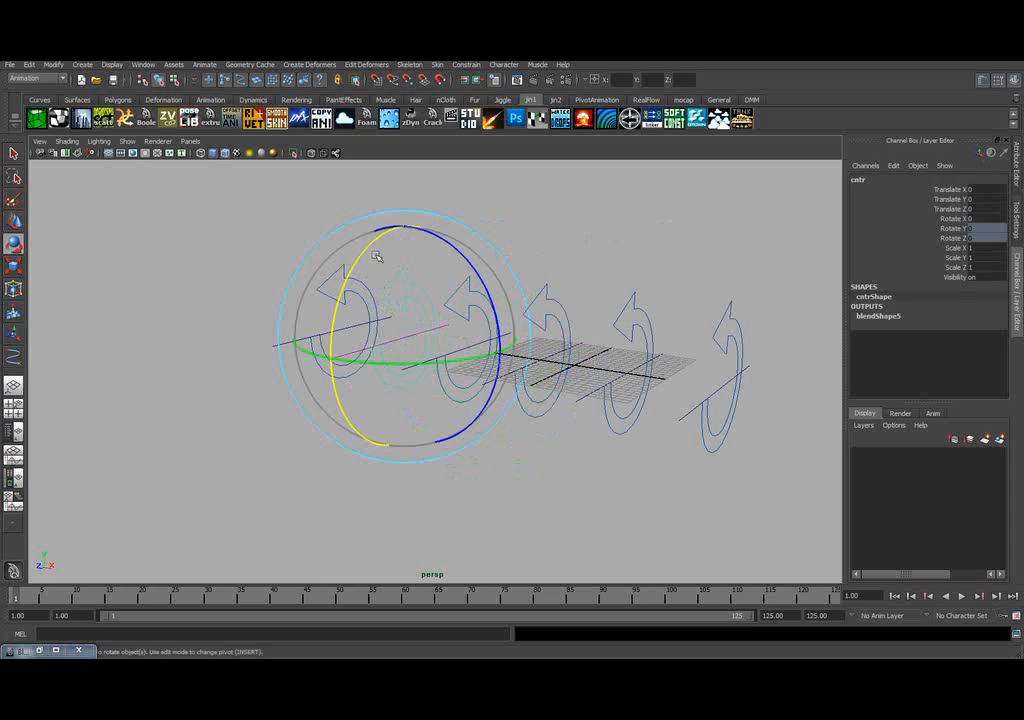
drag(370, 242, 457, 249)
key(q)
click(700, 270)
- Examine the row of six arrow controls from several angles and check the base curves of the first two groups
alt+drag(514, 276, 535, 373)
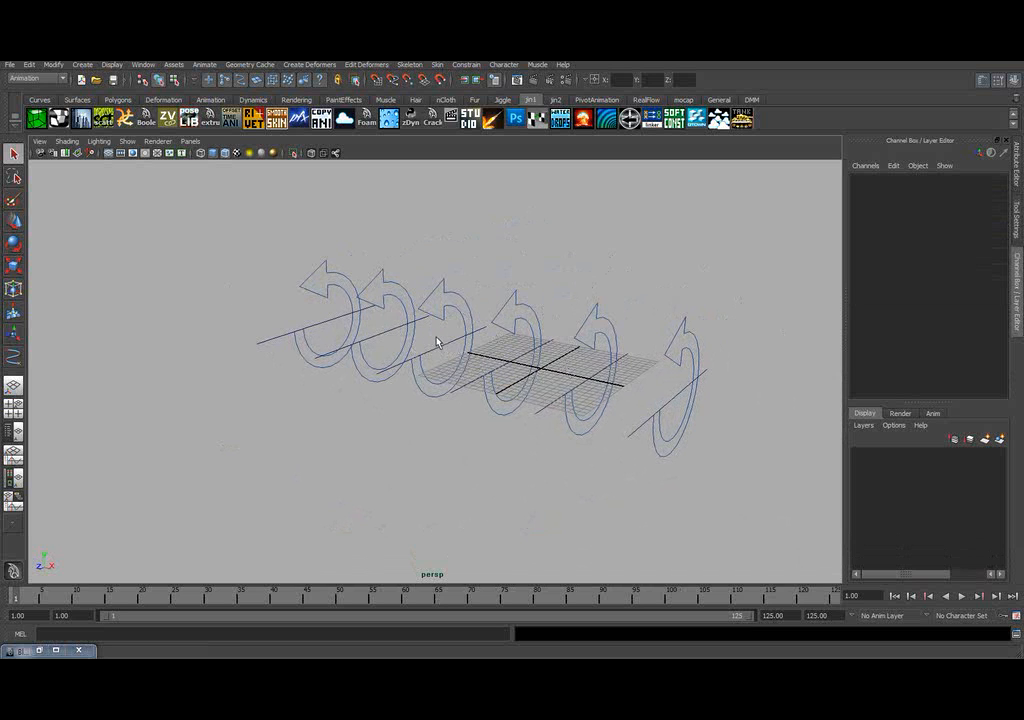
alt+drag(322, 322, 378, 313)
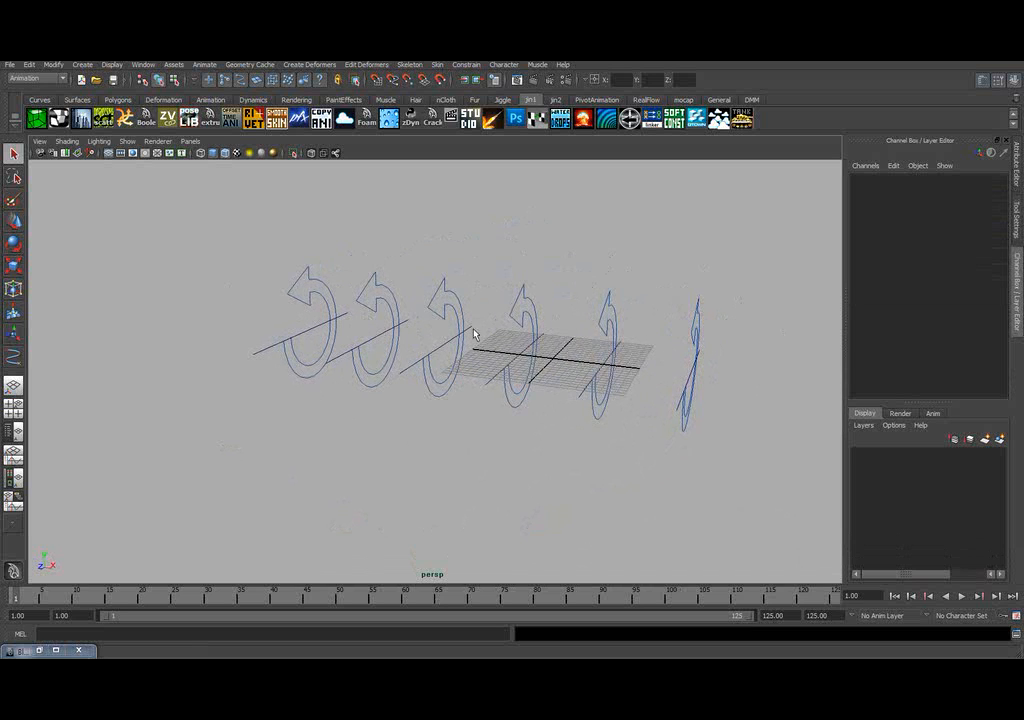
alt+drag(501, 314, 508, 322)
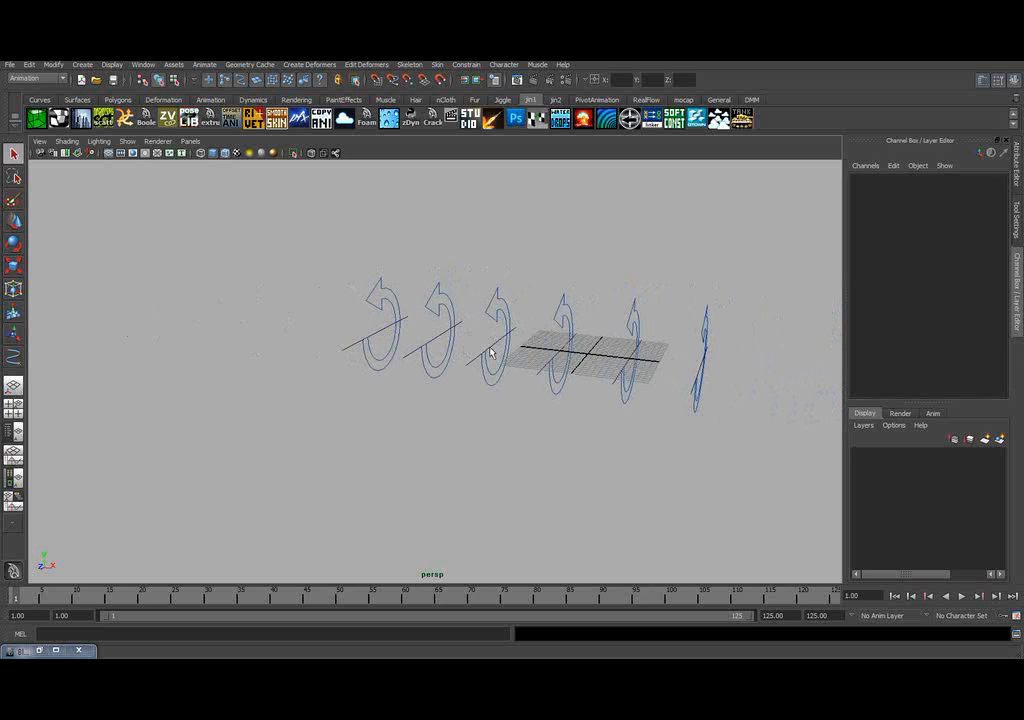
alt+drag(365, 322, 551, 340)
click(681, 406)
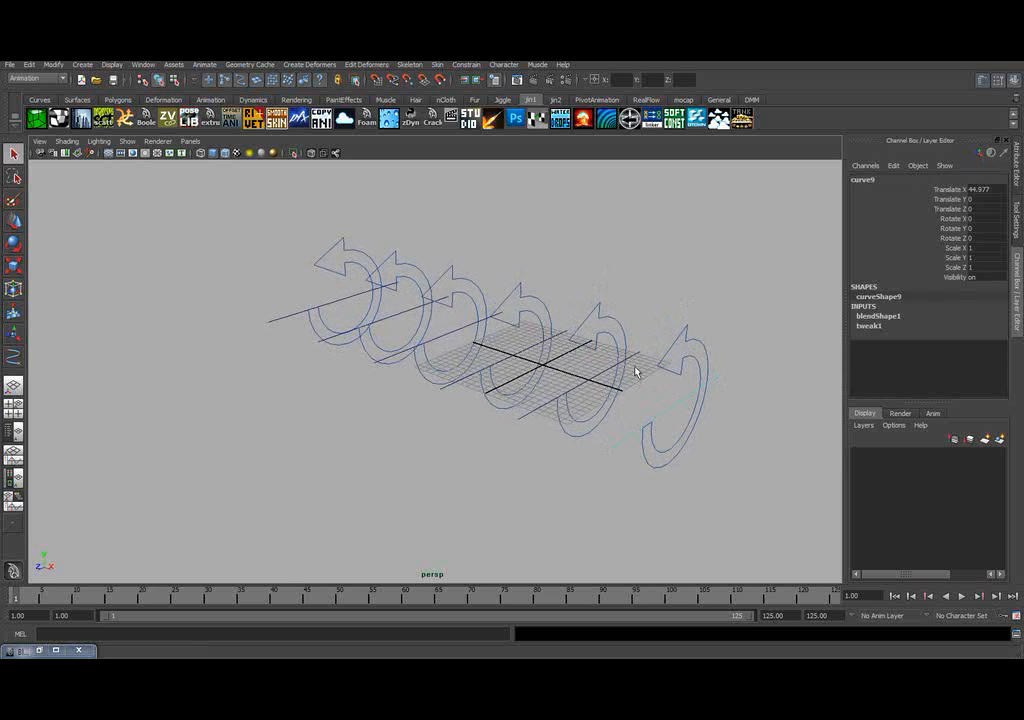
click(633, 356)
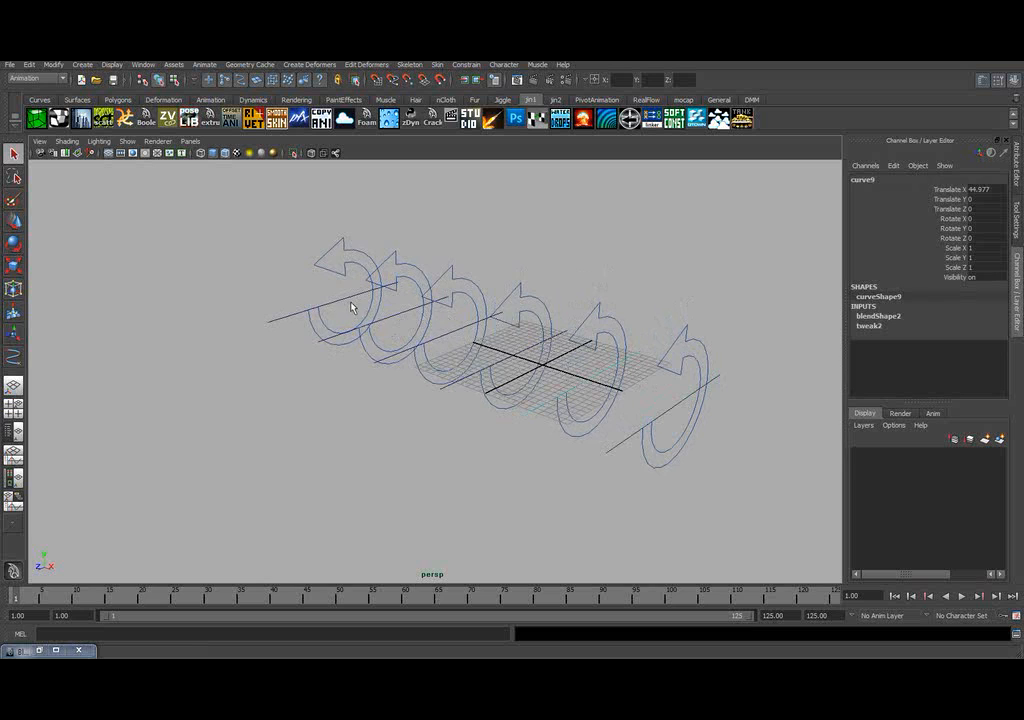
alt+drag(451, 311, 459, 311)
click(520, 249)
alt+middle_drag(485, 266, 483, 270)
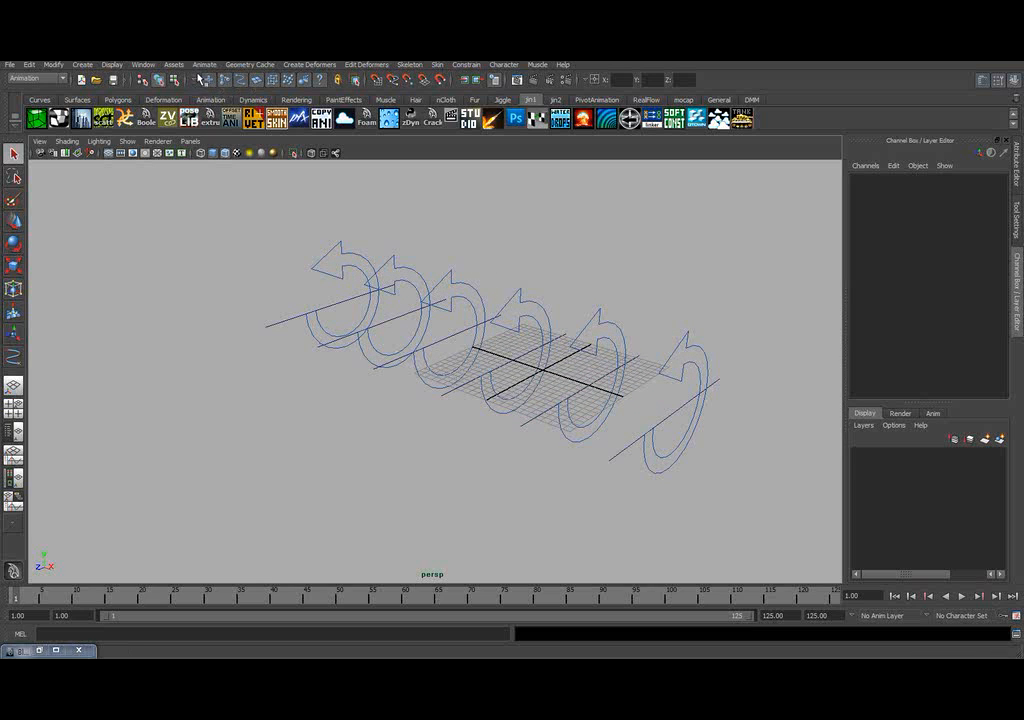
- Switch to the Surfaces module and select the six base curves in order from group1 to group6
click(40, 78)
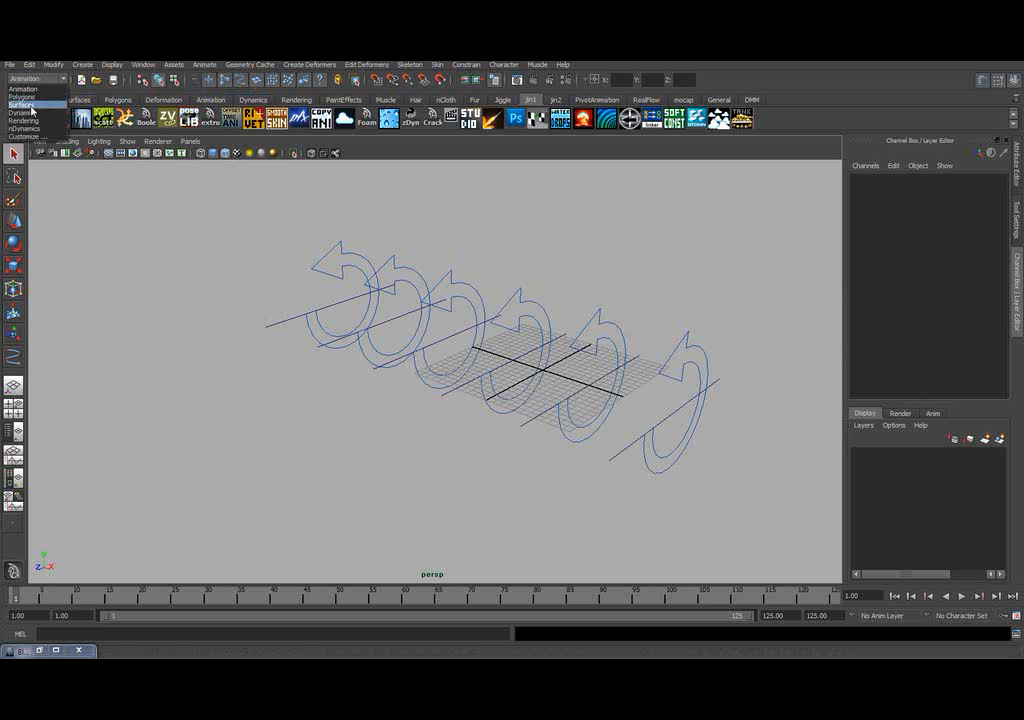
click(30, 92)
click(667, 417)
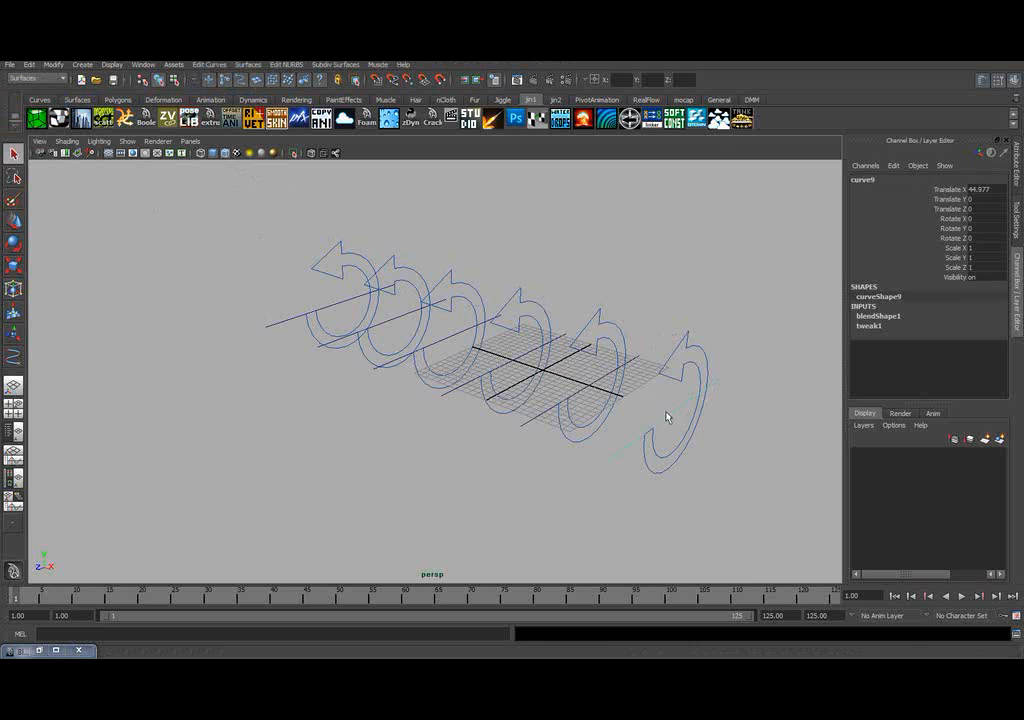
shift+click(557, 339)
shift+click(465, 333)
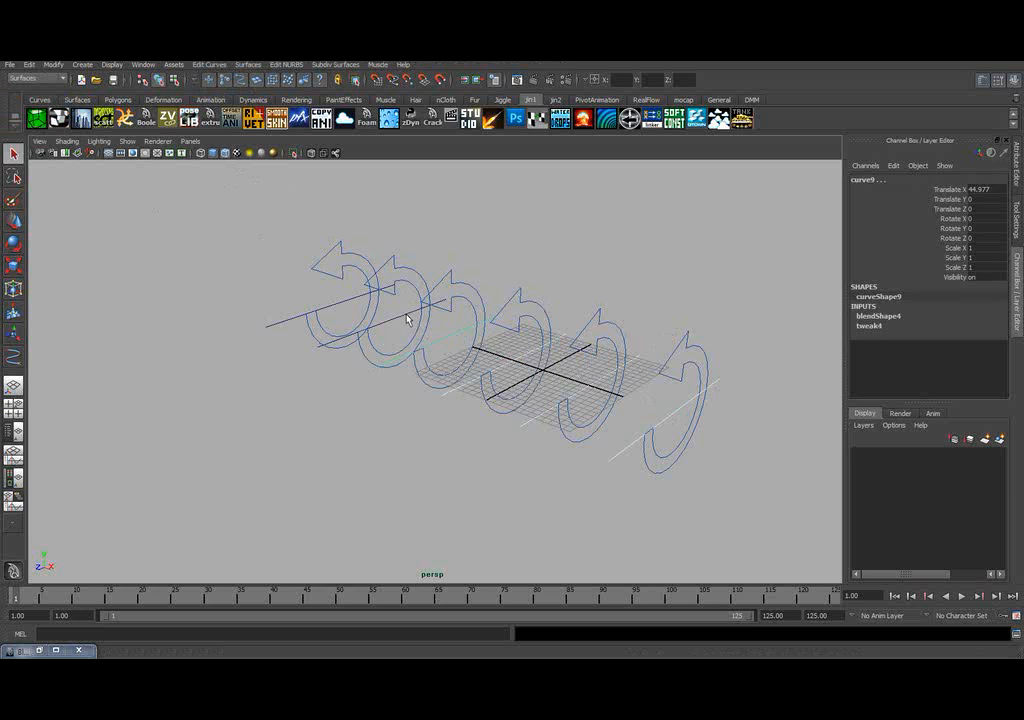
shift+click(407, 319)
shift+click(292, 319)
- Loft the selected curves into a NURBS surface with Uniform parameterization, Auto reverse, Cubic degree and 1 section span
alt+drag(463, 290, 429, 292)
click(248, 64)
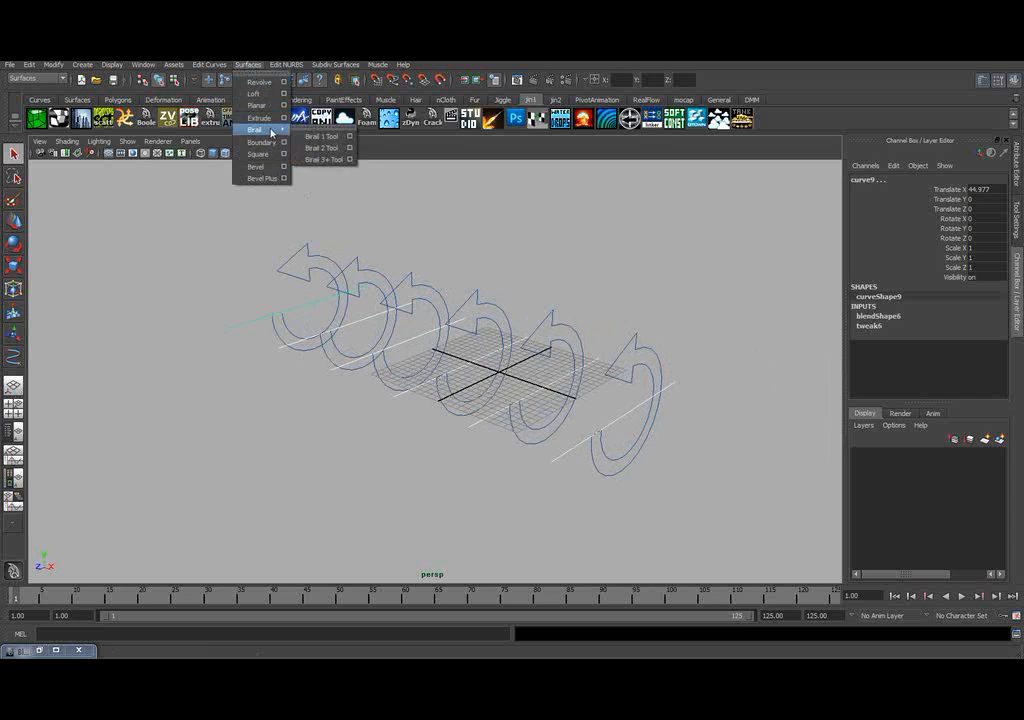
click(284, 88)
drag(297, 184, 768, 108)
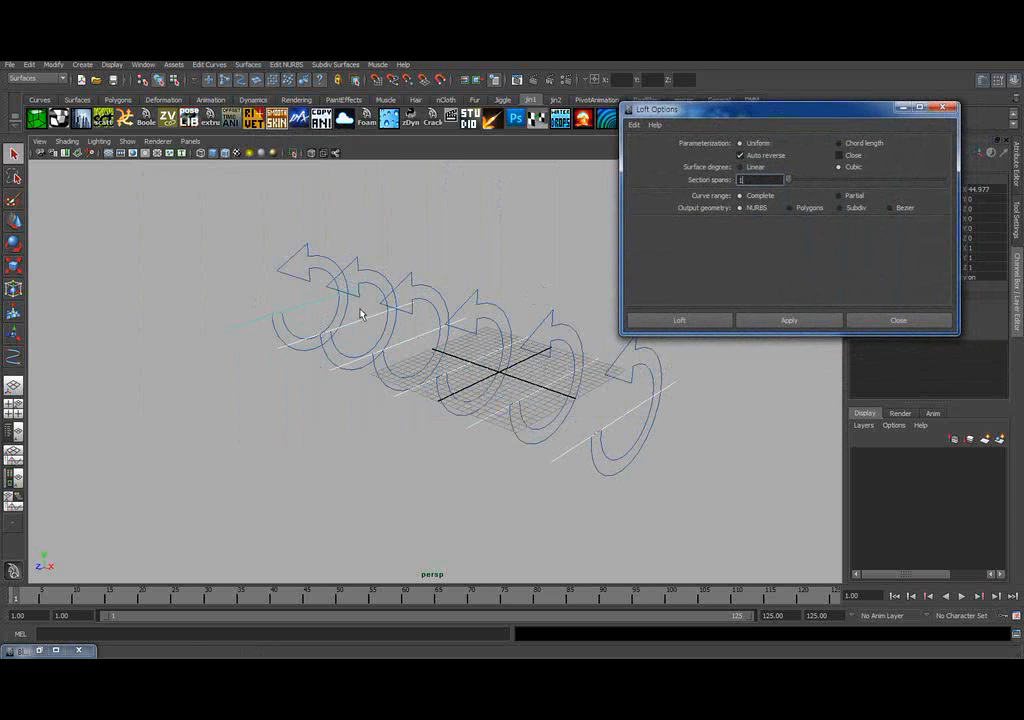
alt+middle_drag(456, 302, 400, 299)
alt+right_drag(391, 272, 422, 273)
alt+middle_drag(422, 273, 452, 278)
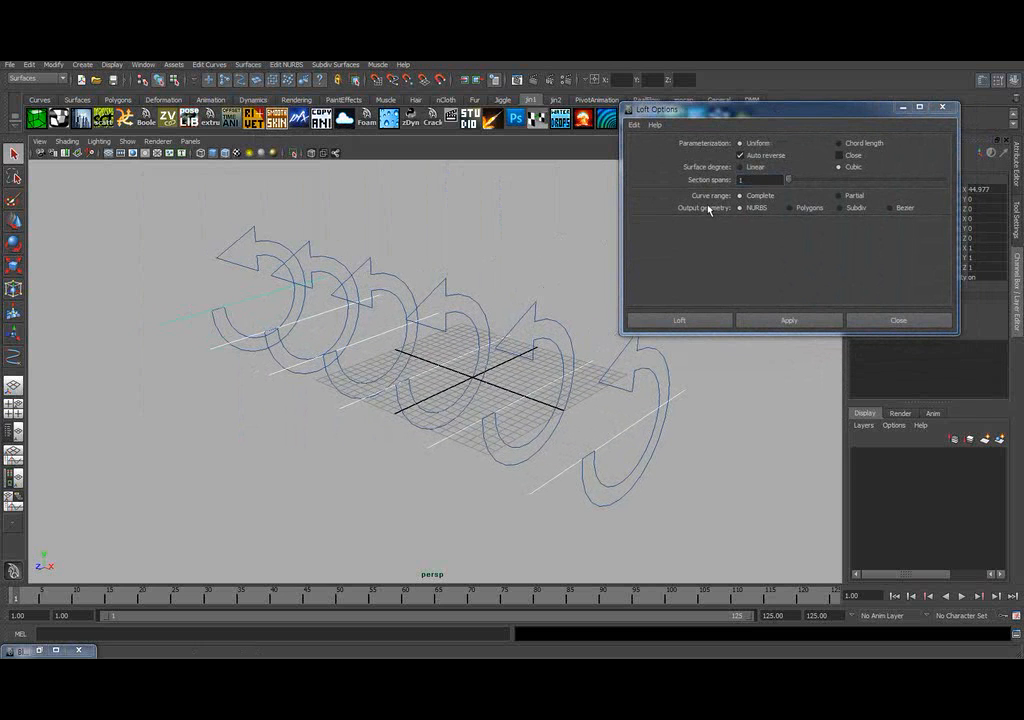
click(700, 319)
- Hide the viewport grid and deselect the lofted surface
alt+drag(320, 238, 488, 254)
click(109, 154)
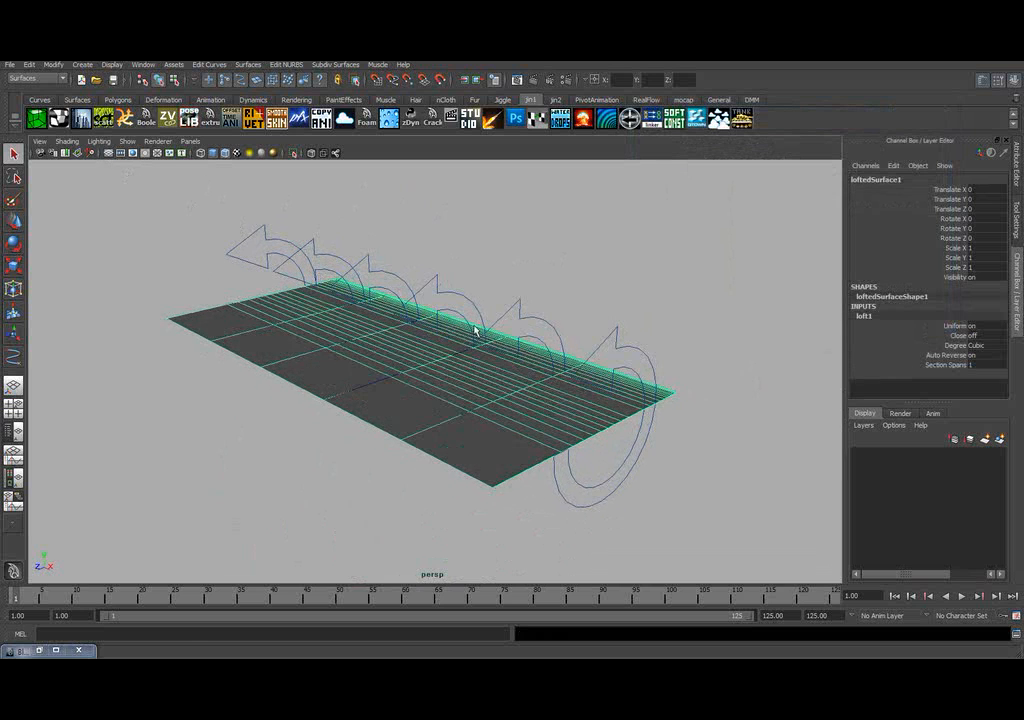
alt+drag(475, 329, 382, 414)
click(586, 295)
- Select the lofted surface, set its loft1 Section Spans to 10, and deselect it
click(382, 414)
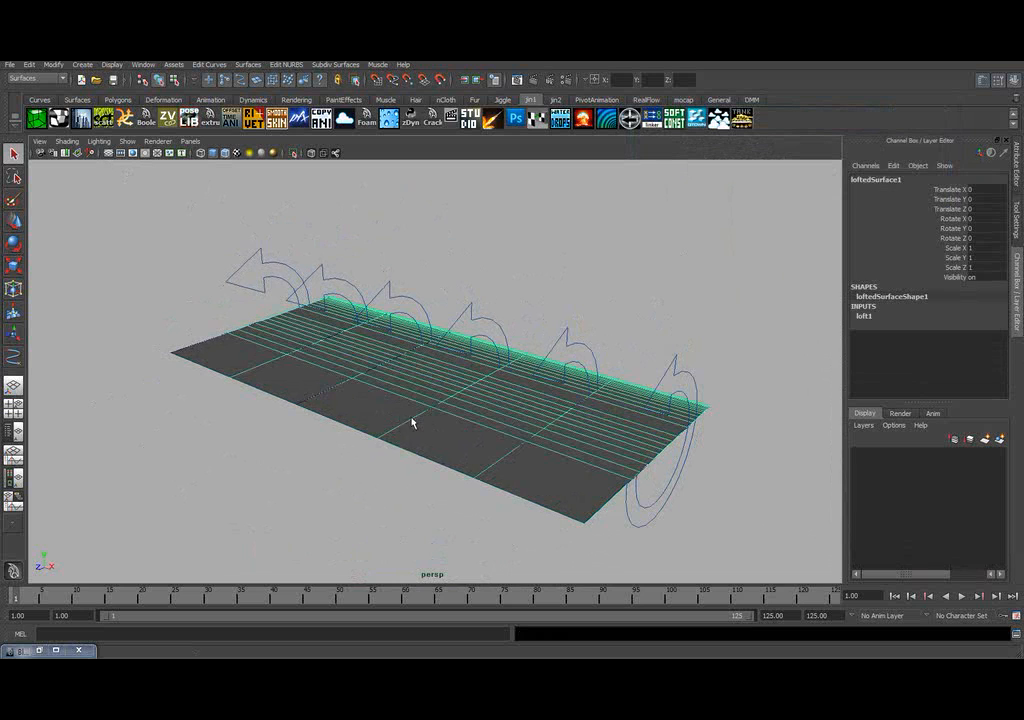
click(862, 315)
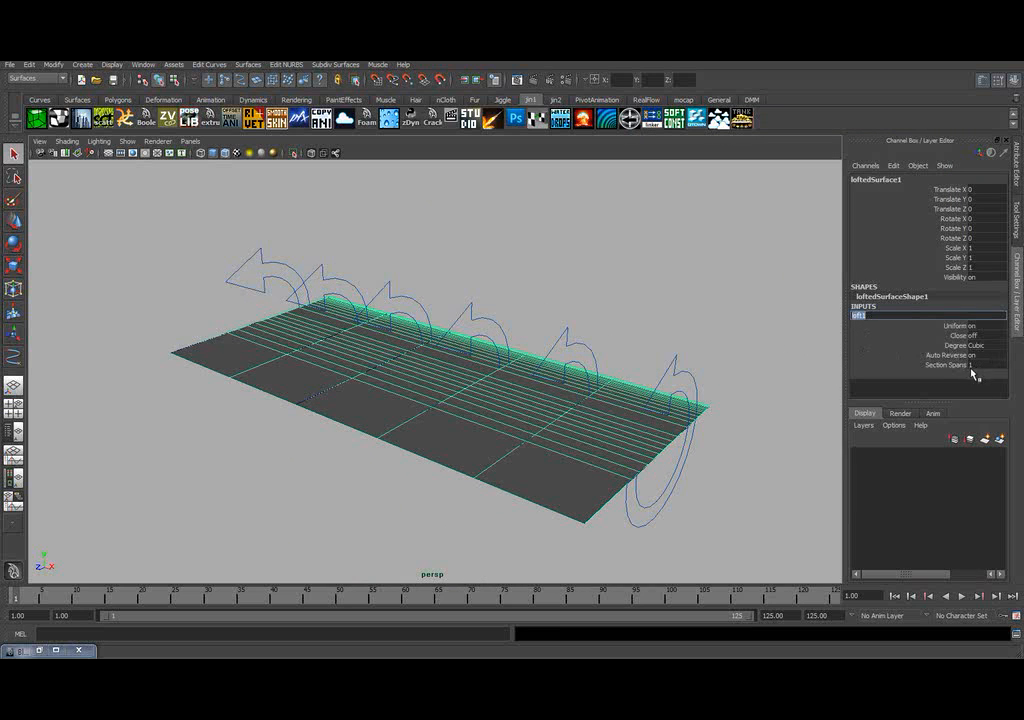
click(939, 366)
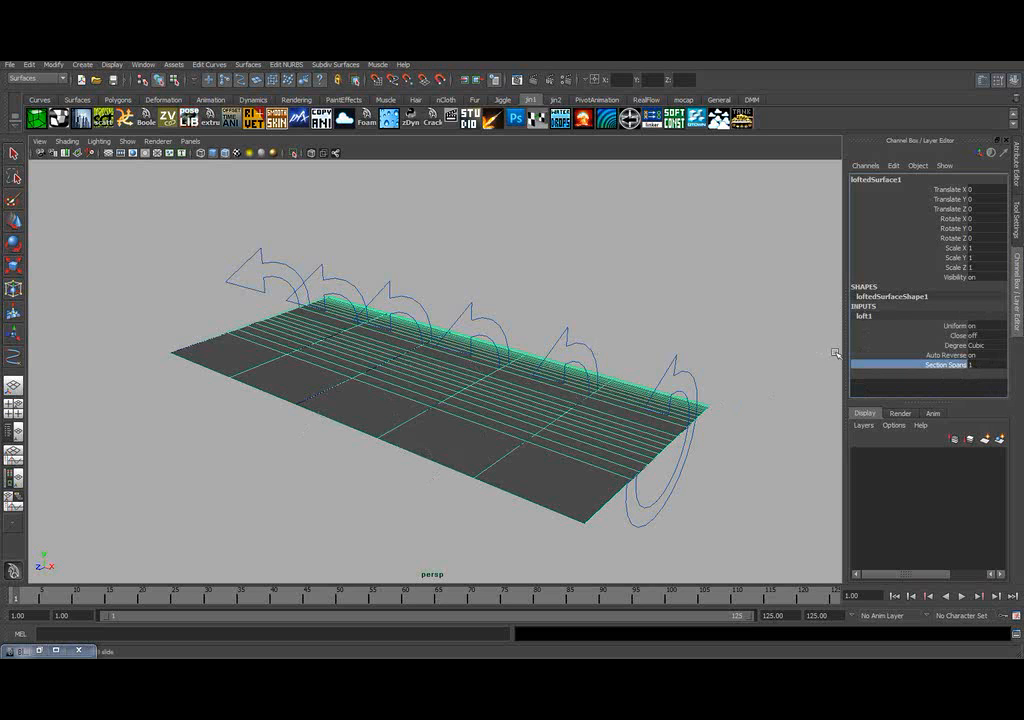
middle_drag(567, 318, 614, 311)
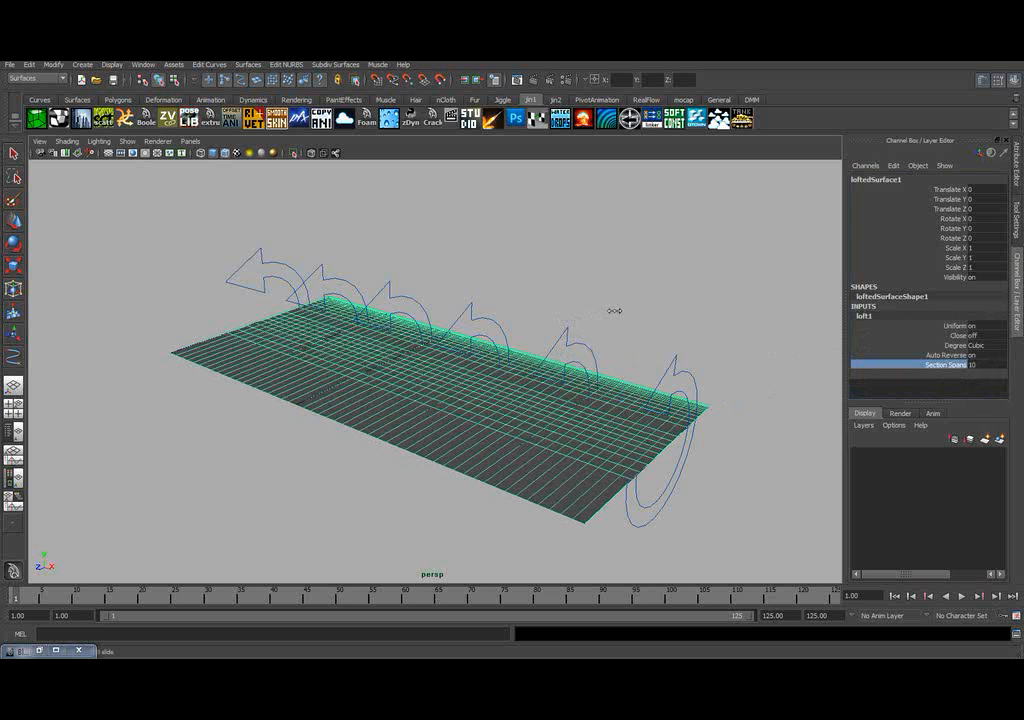
click(768, 295)
- Try rotating the third group's arrow control to test how the lofted surface deforms
alt+drag(650, 304, 573, 314)
click(460, 299)
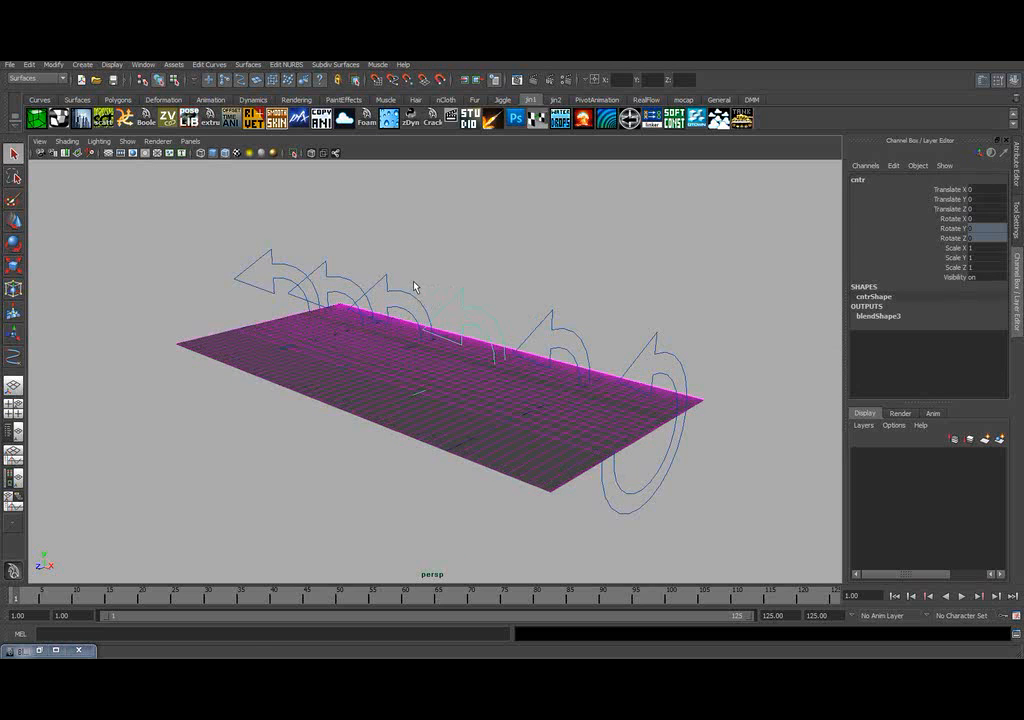
key(e)
drag(362, 300, 510, 268)
click(660, 263)
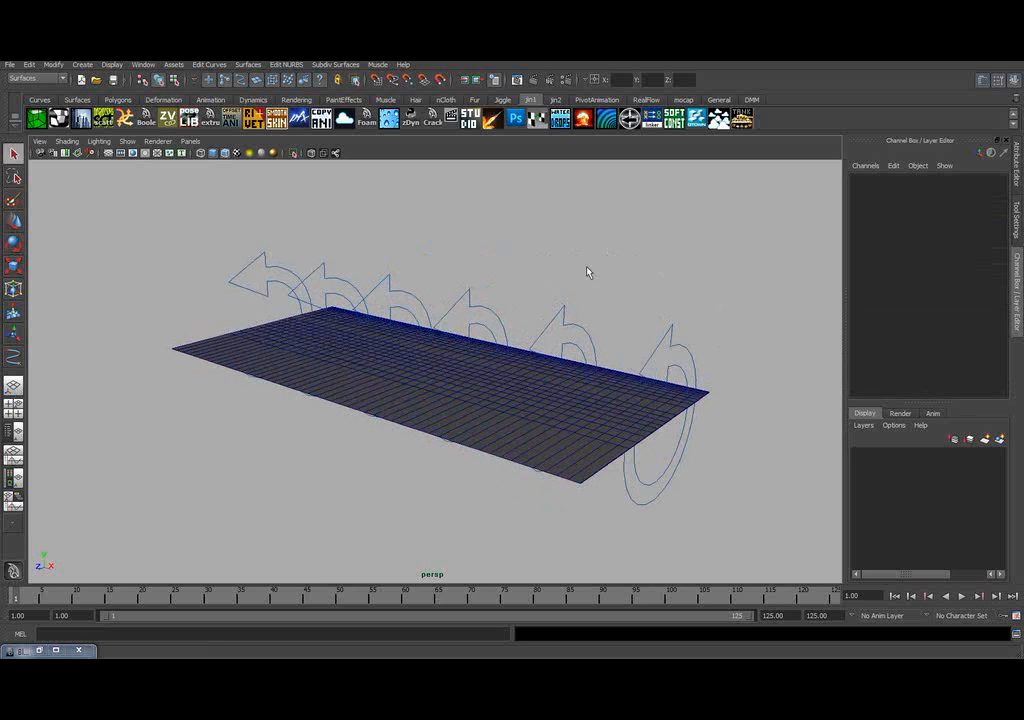
click(452, 298)
click(530, 287)
- Inspect the lofted surface and pick the six arrow controls one after another, from the first group to the sixth
mouse_move(560, 283)
alt+mouse_down()
mouse_move(517, 272)
mouse_move(583, 277)
mouse_move(576, 290)
alt+mouse_up()
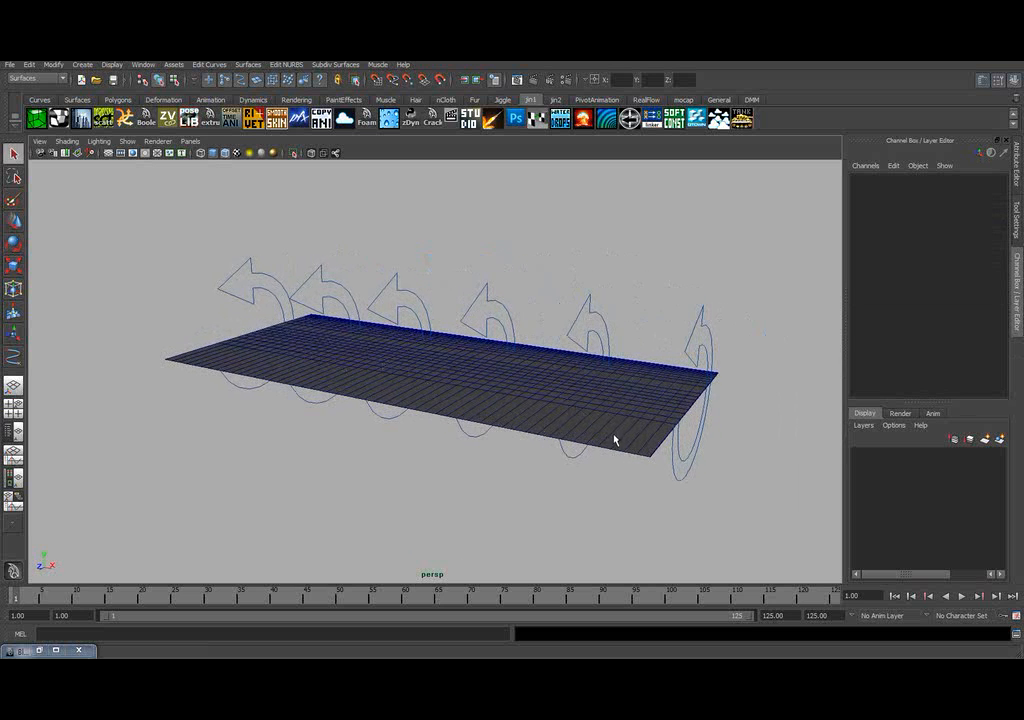
alt+drag(617, 451, 665, 385)
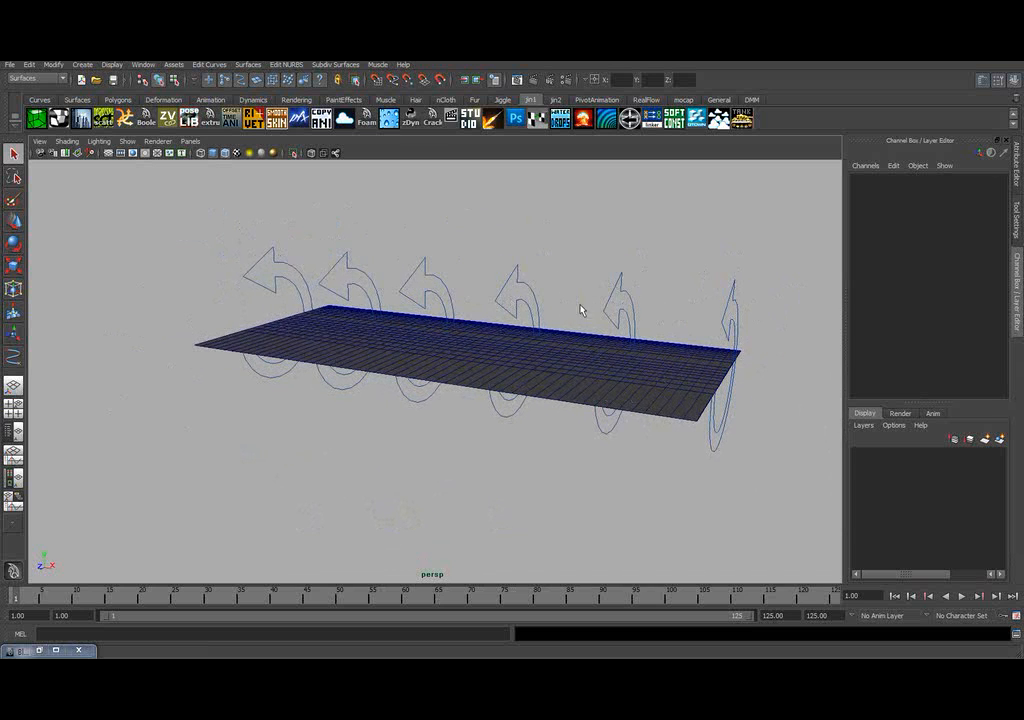
alt+drag(580, 310, 455, 328)
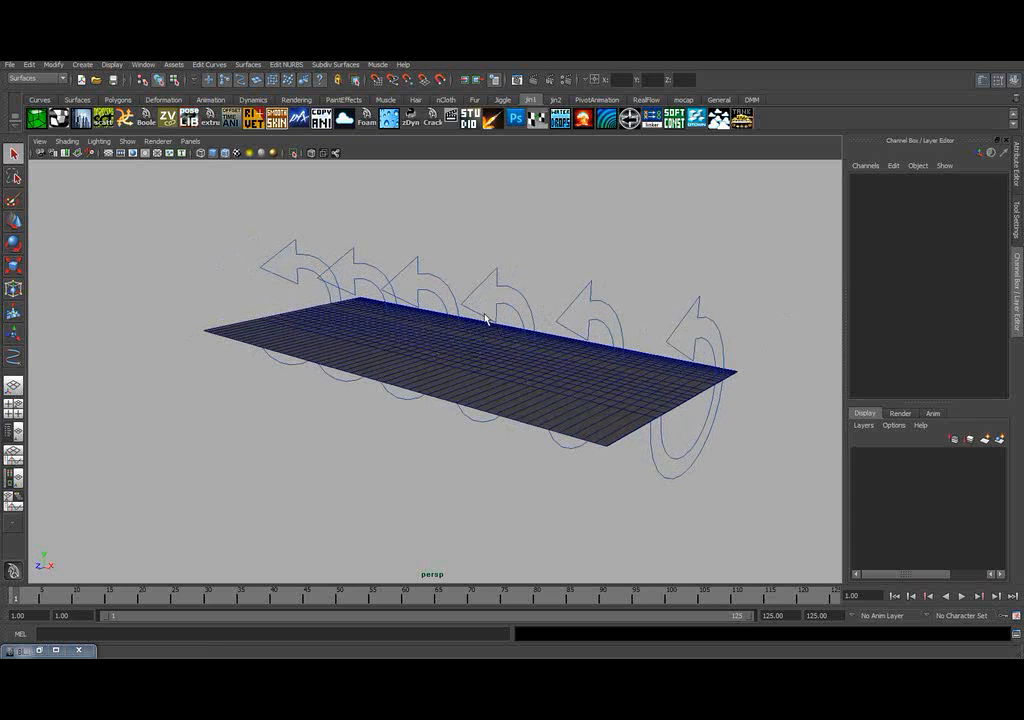
alt+drag(386, 332, 507, 323)
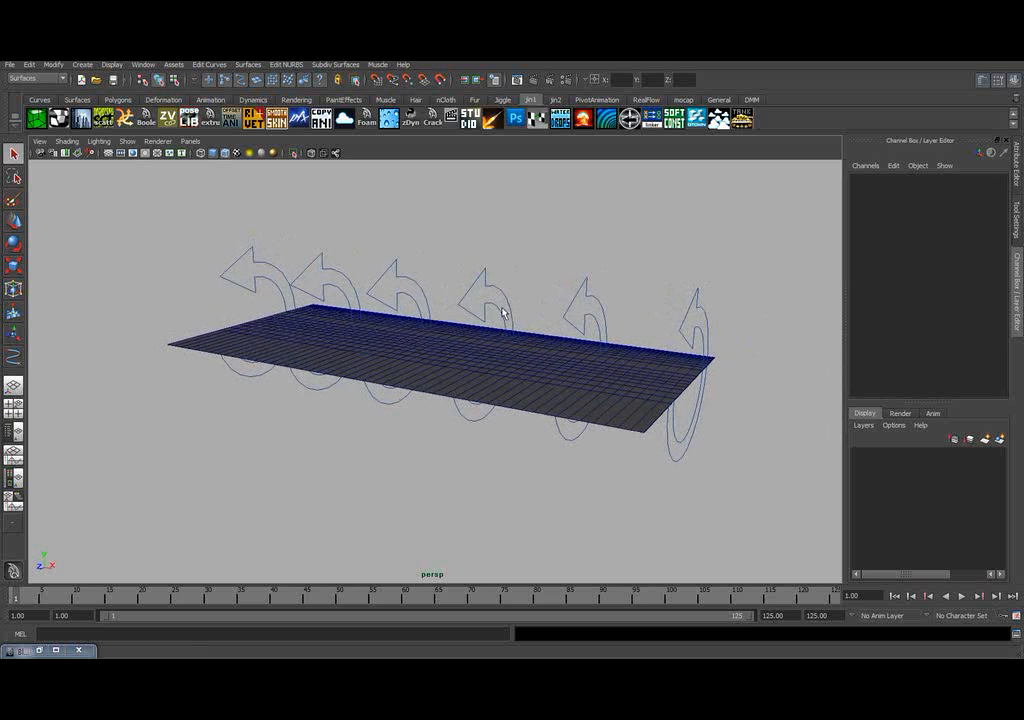
click(700, 306)
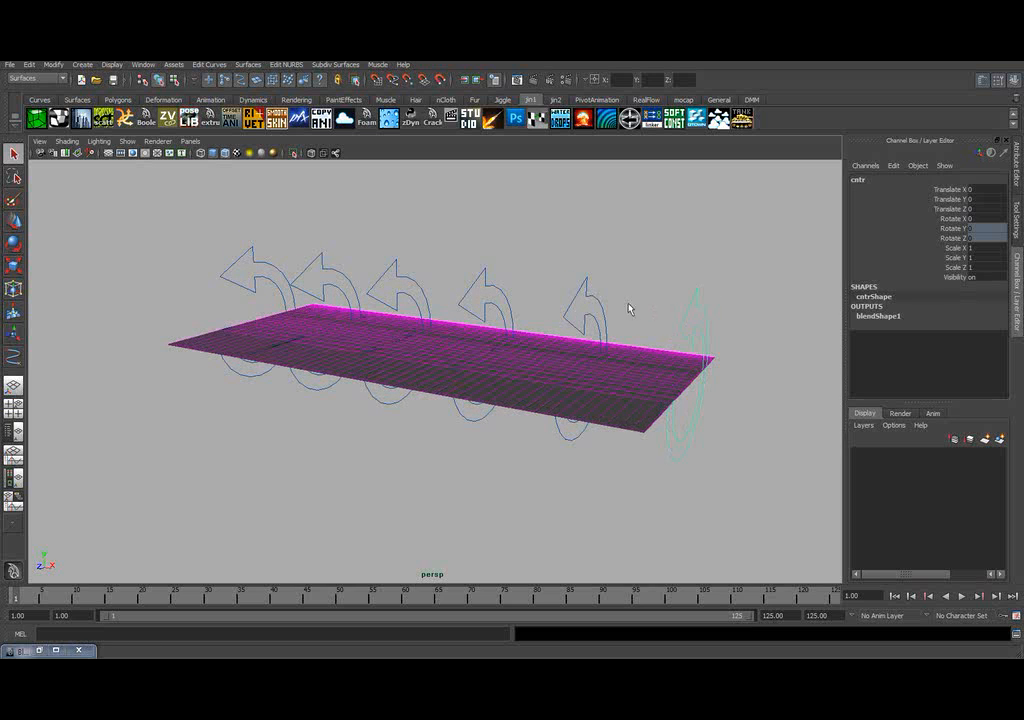
shift+click(575, 296)
shift+click(472, 286)
shift+click(386, 278)
shift+click(315, 270)
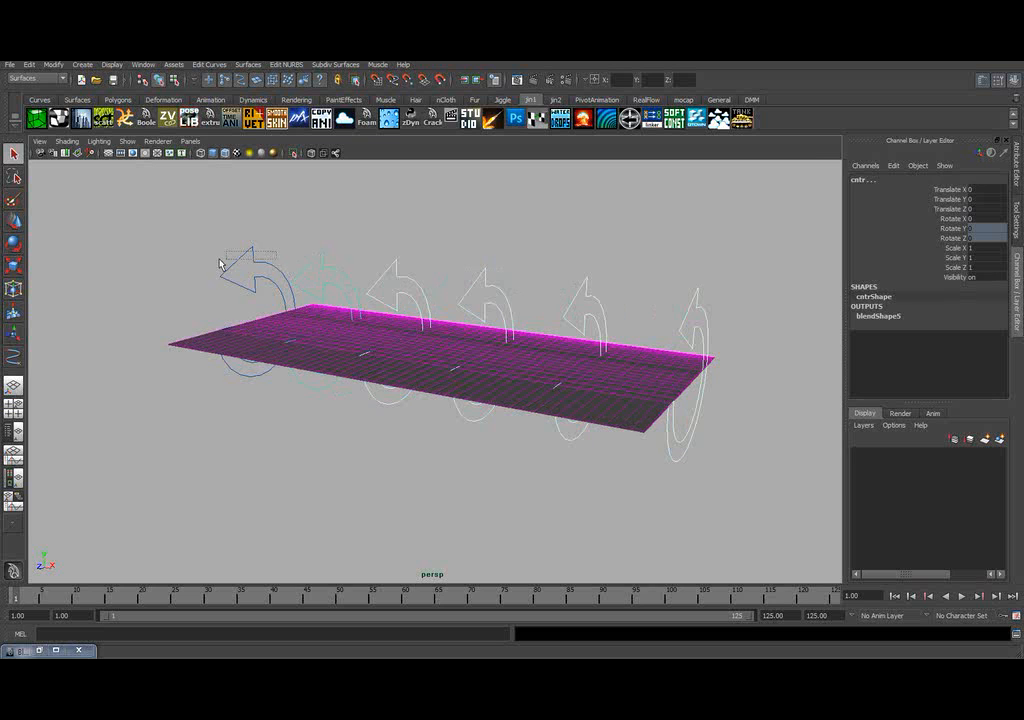
shift+click(222, 263)
mouse_move(503, 286)
alt+mouse_down()
mouse_move(526, 277)
mouse_move(517, 281)
mouse_move(519, 265)
mouse_move(509, 275)
alt+mouse_up()
click(632, 261)
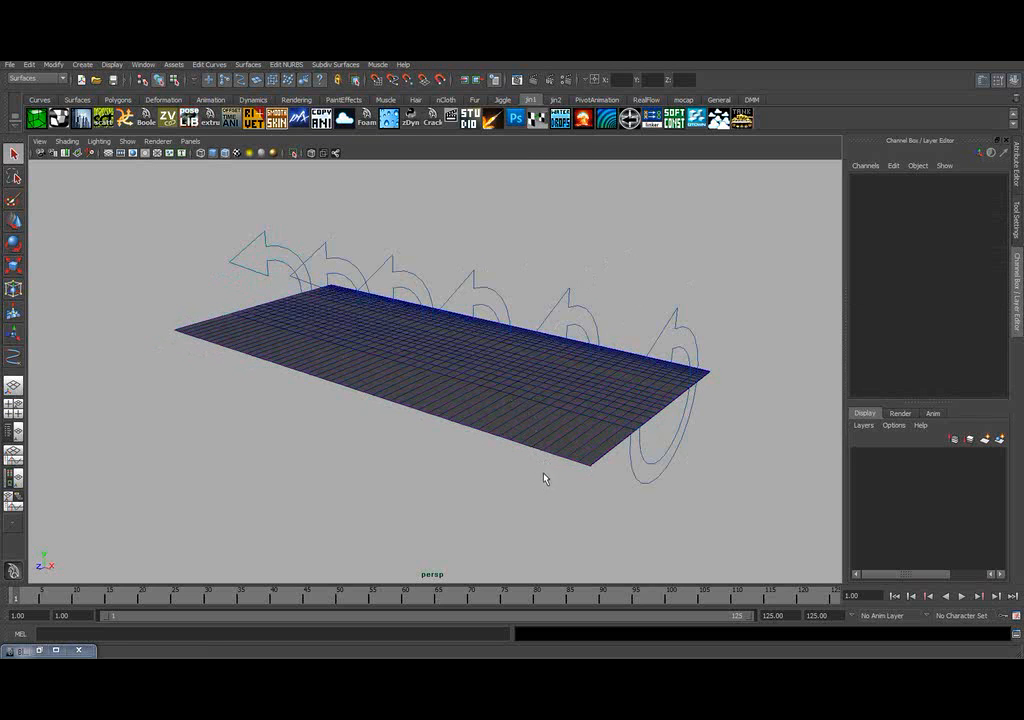
- Add the lofted surface to a new display layer and hide that layer
click(574, 459)
alt+drag(545, 460, 548, 445)
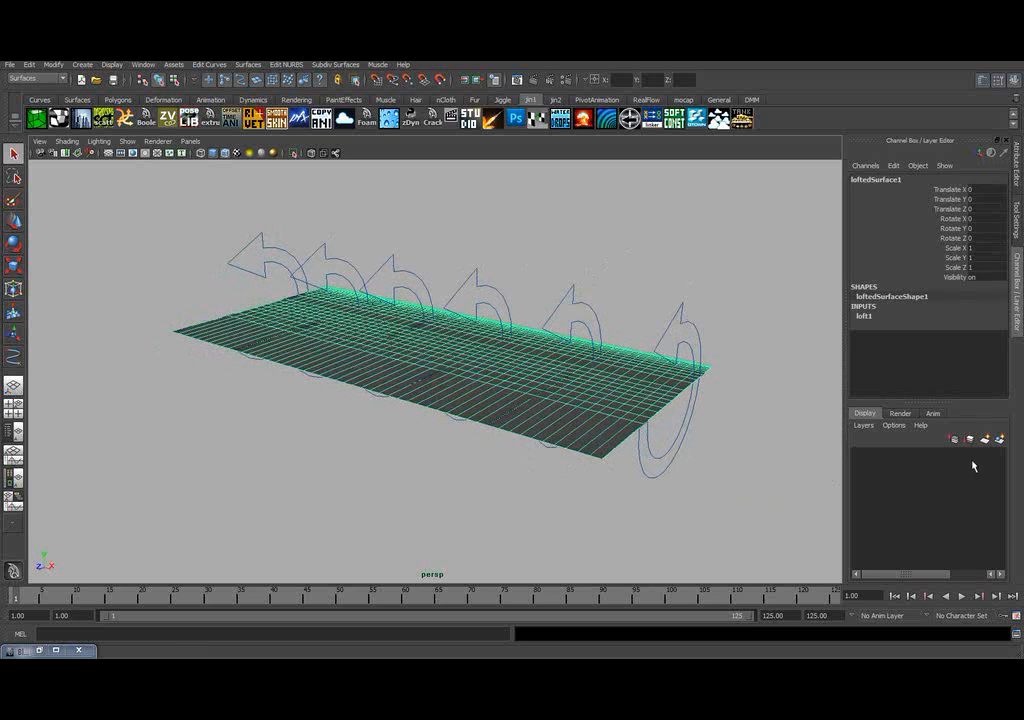
click(999, 440)
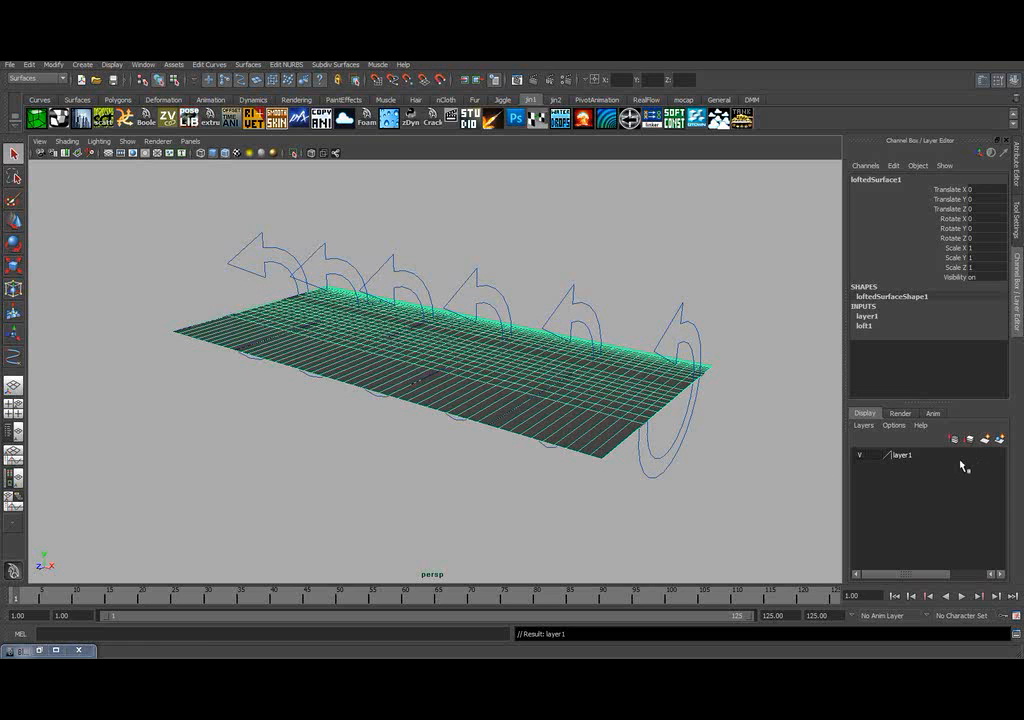
click(859, 455)
click(751, 378)
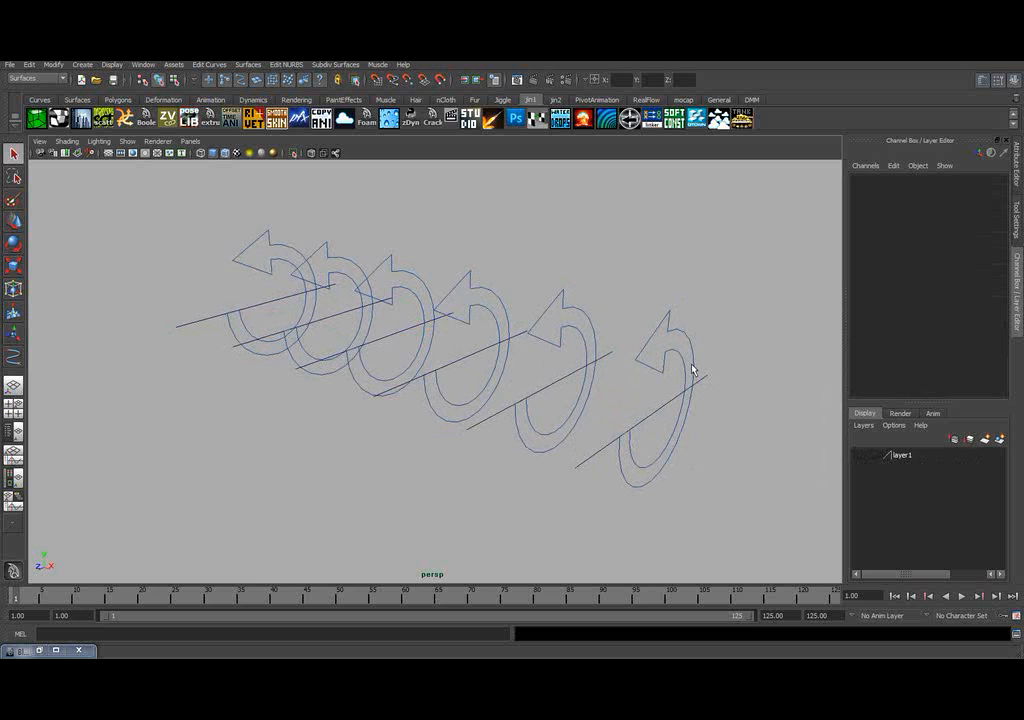
- Switch to the Animation module and open the Point constraint options
alt+middle_drag(634, 356, 611, 350)
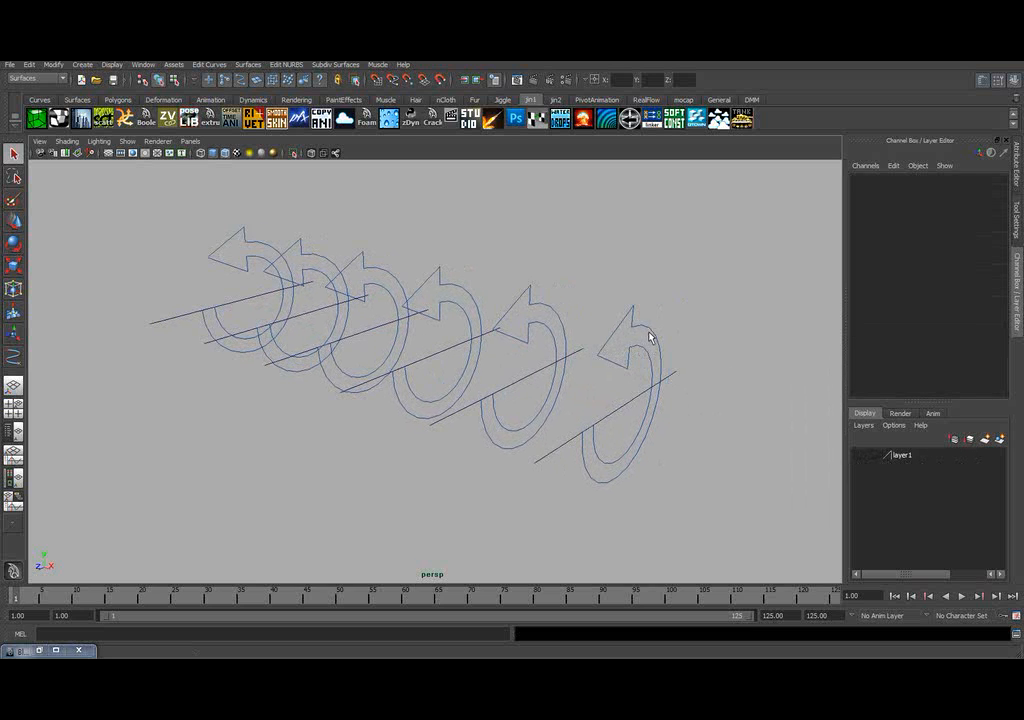
click(38, 78)
click(30, 63)
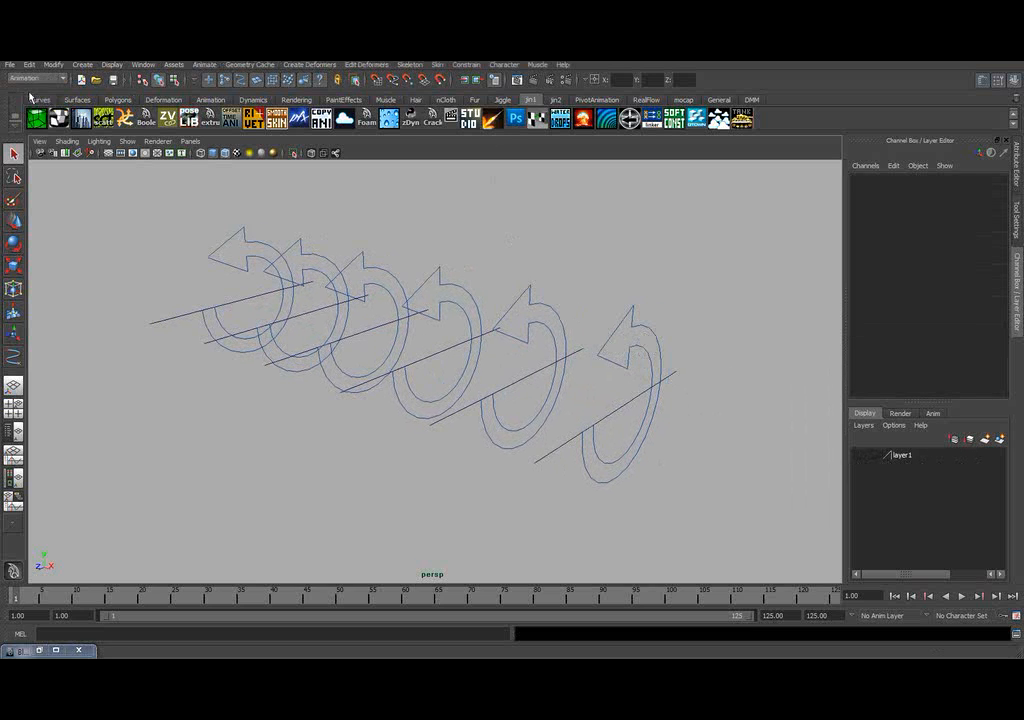
alt+middle_drag(558, 307, 557, 300)
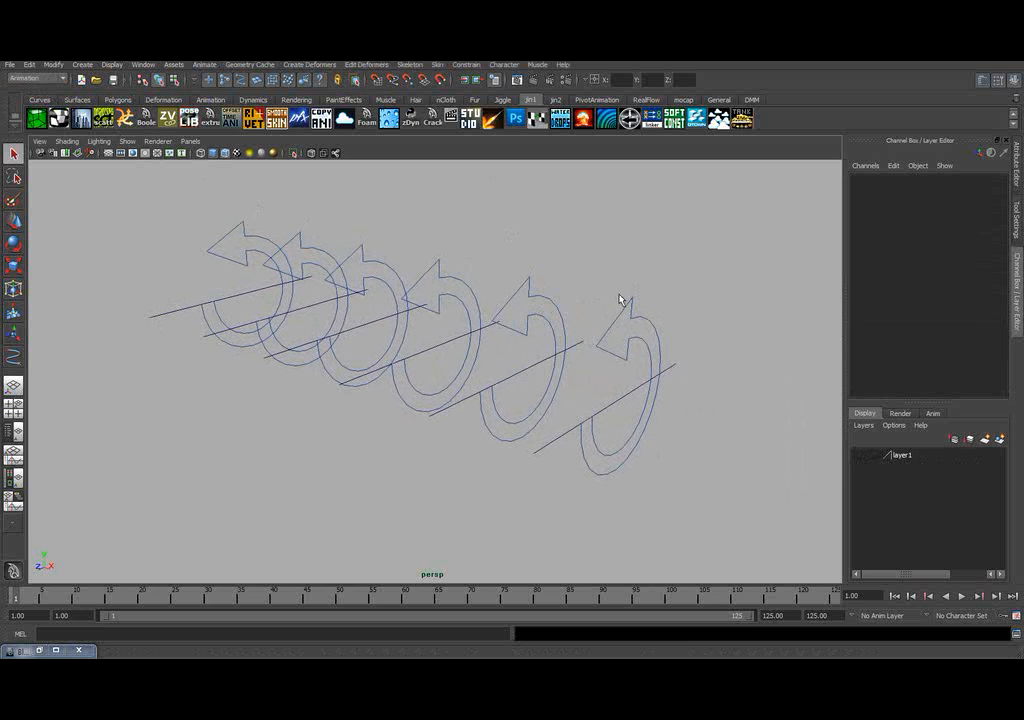
key(w)
alt+middle_drag(641, 285, 647, 279)
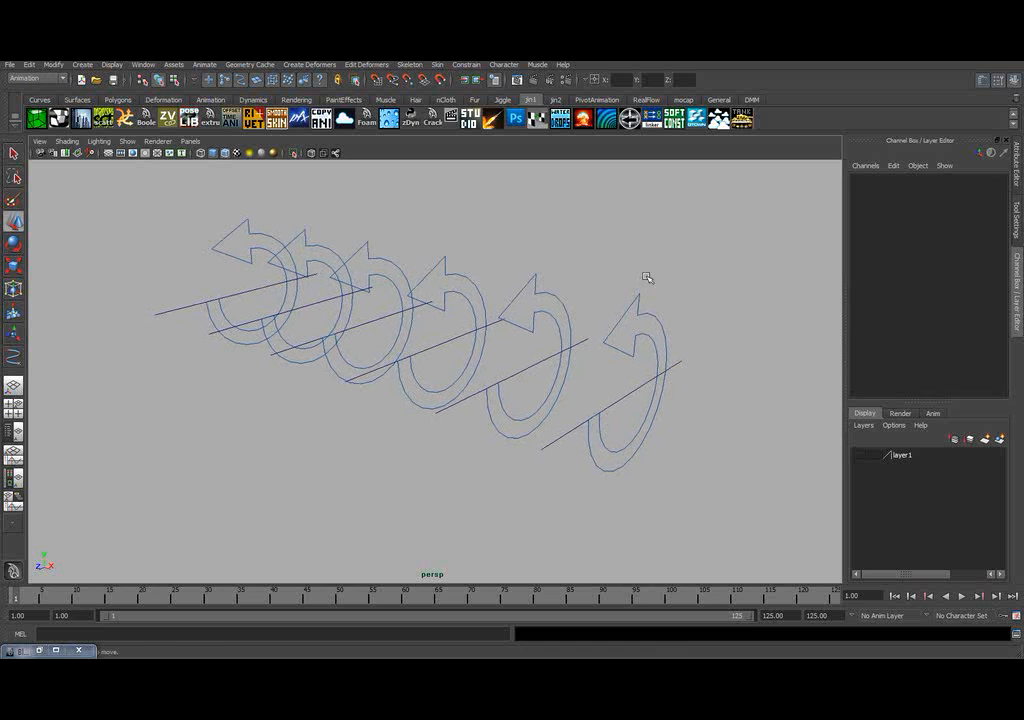
alt+drag(647, 279, 642, 280)
click(470, 65)
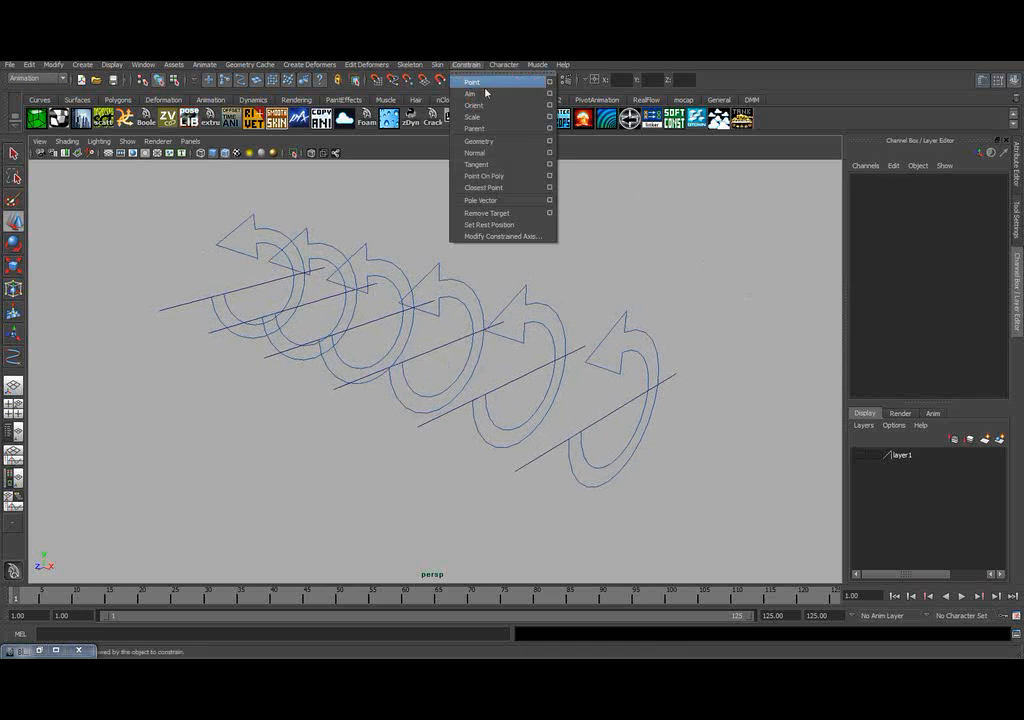
click(550, 83)
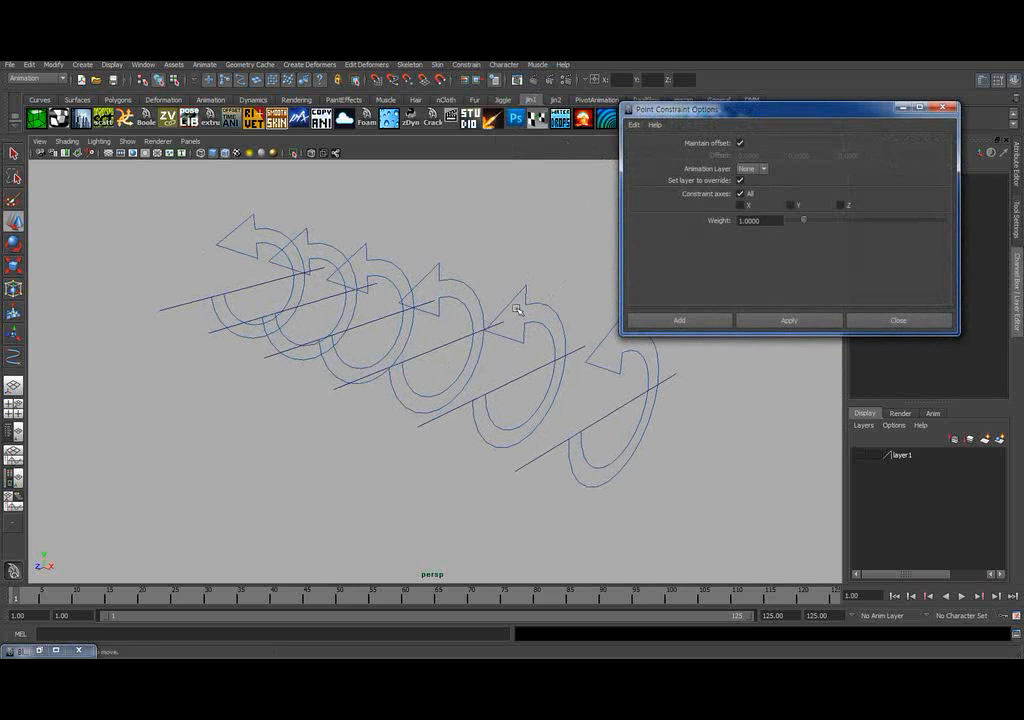
alt+middle_drag(521, 309, 469, 316)
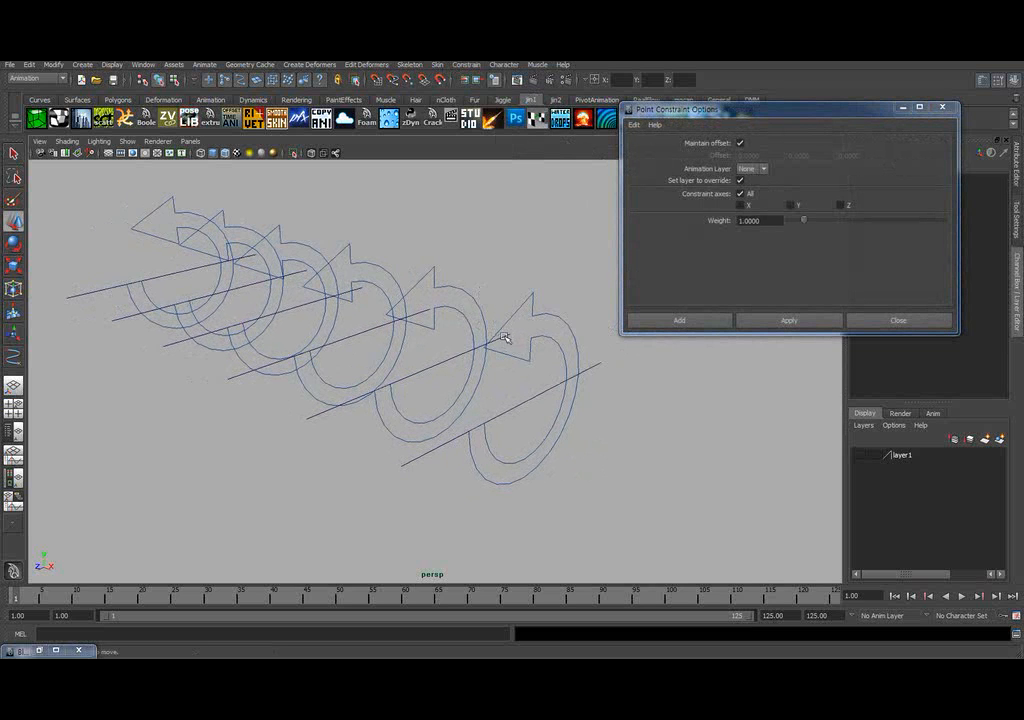
- Try moving the first group's arrow control to check whether its base curve follows, and undo the move
click(541, 346)
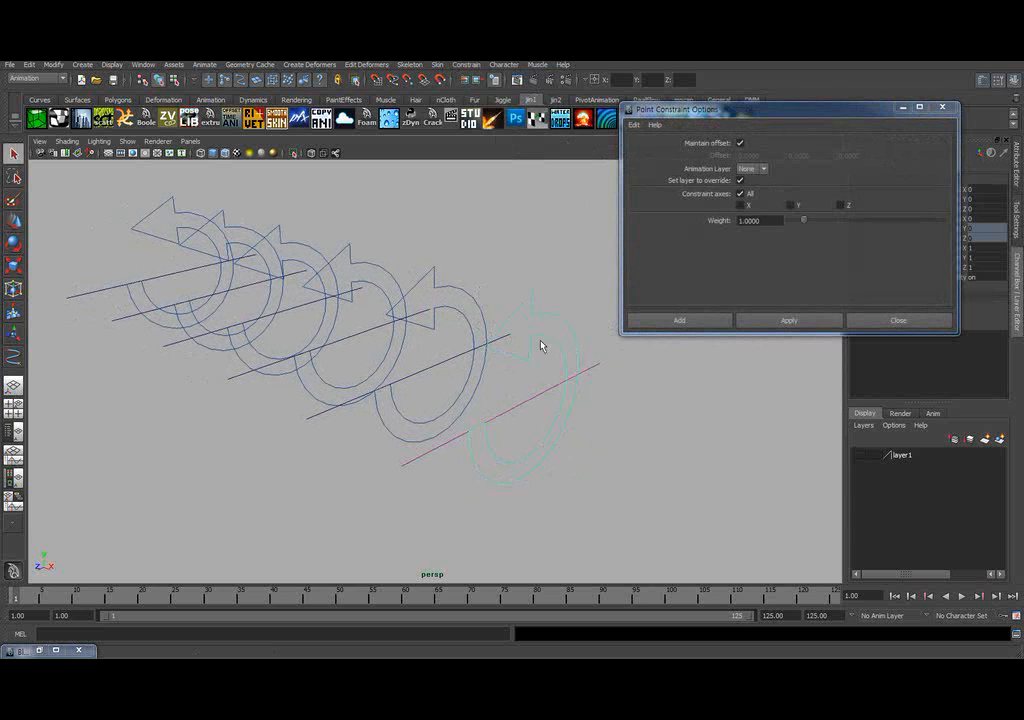
key(w)
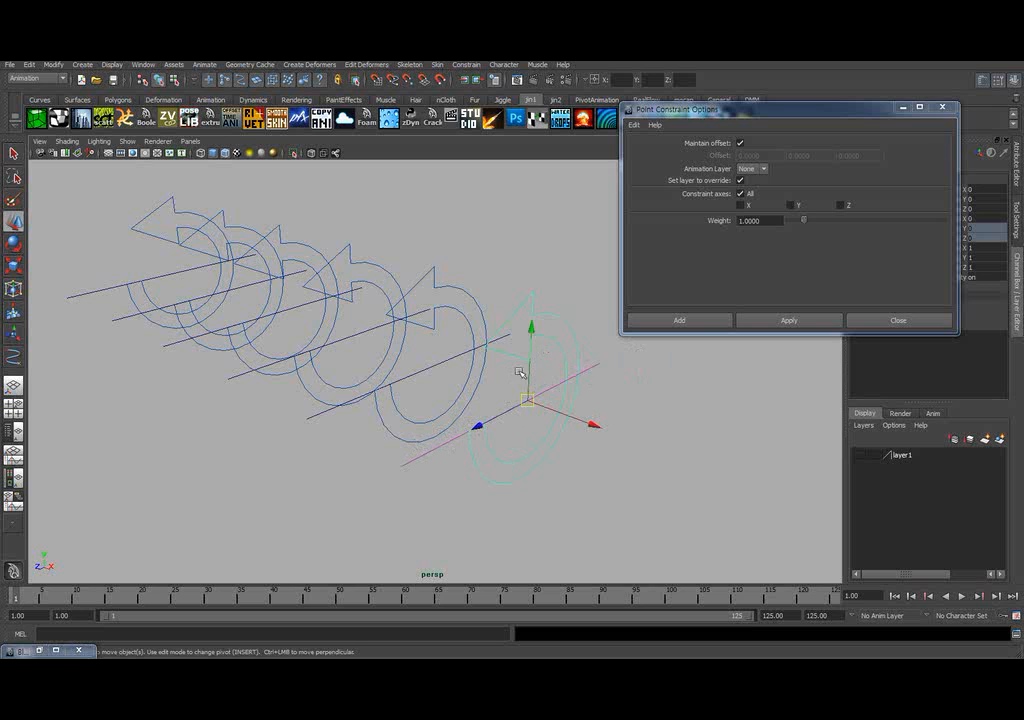
drag(526, 400, 460, 439)
key(z)
alt+middle_drag(465, 353, 497, 356)
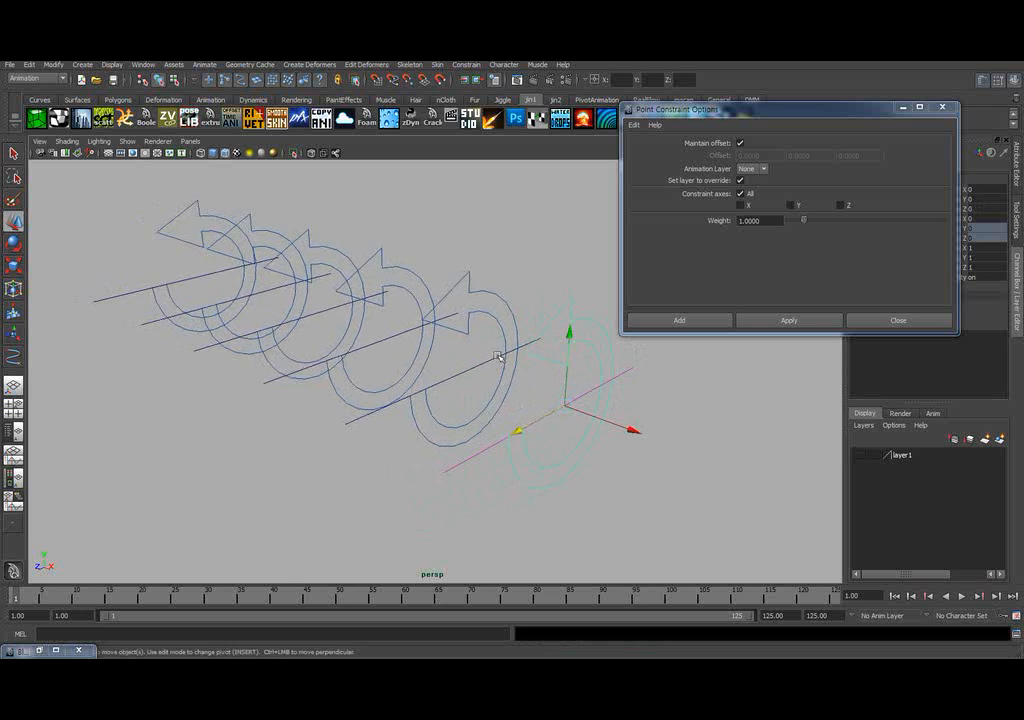
alt+right_drag(509, 335, 421, 366)
alt+middle_drag(463, 372, 457, 368)
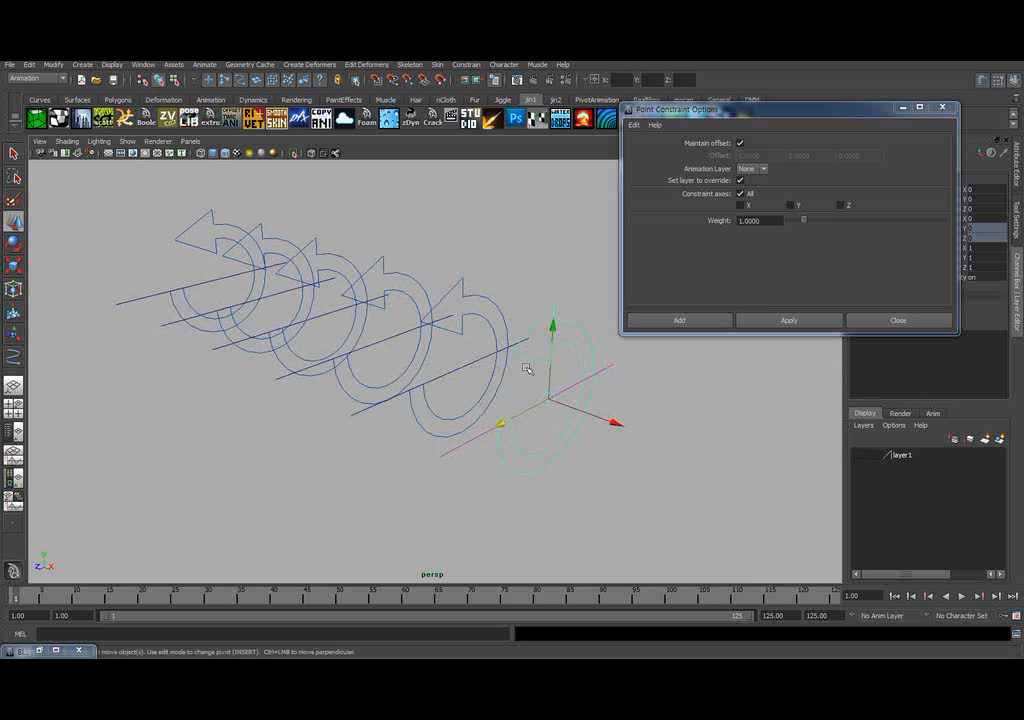
alt+middle_drag(598, 358, 555, 354)
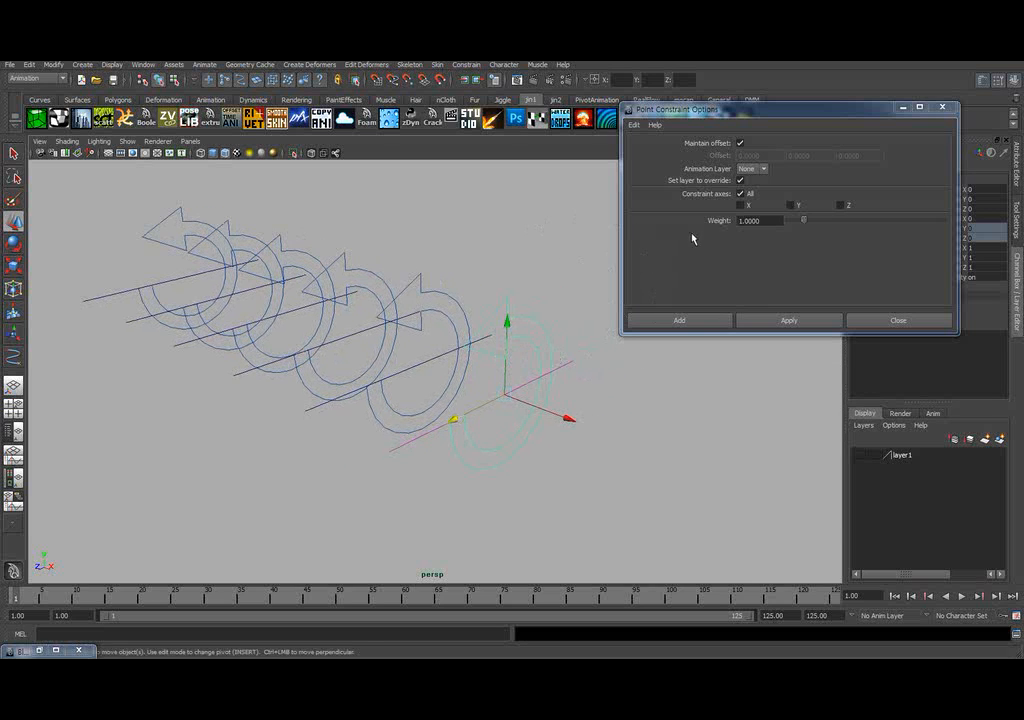
alt+middle_drag(516, 301, 546, 303)
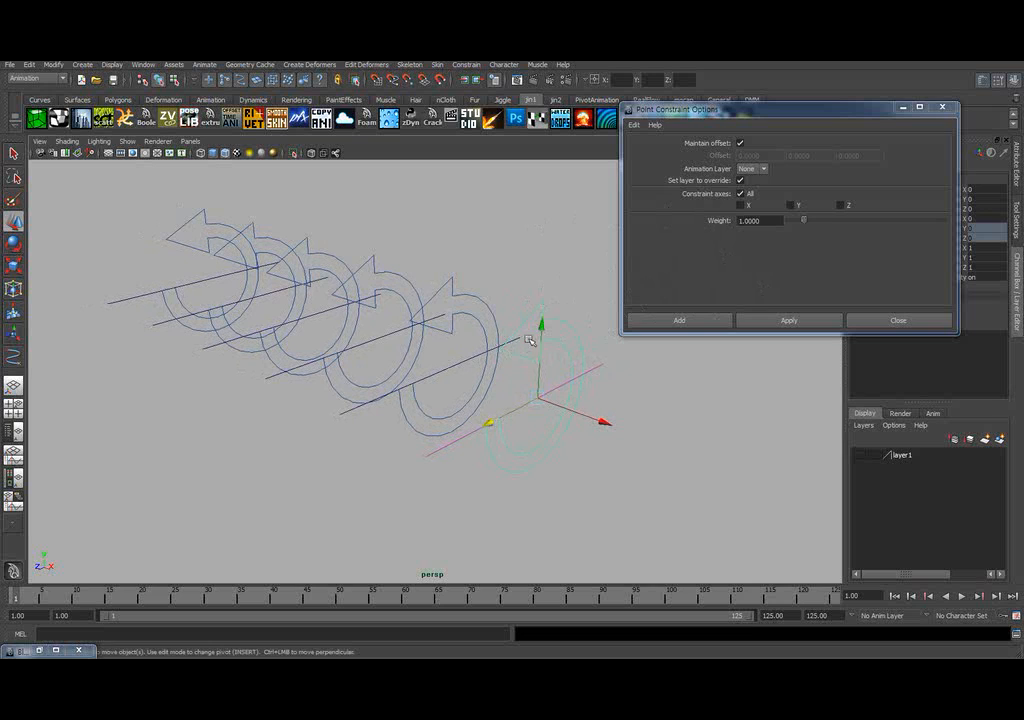
- Point-constrain the first group's base curve to its arrow control with Maintain offset on all axes
click(644, 381)
click(565, 332)
key(q)
shift+click(602, 375)
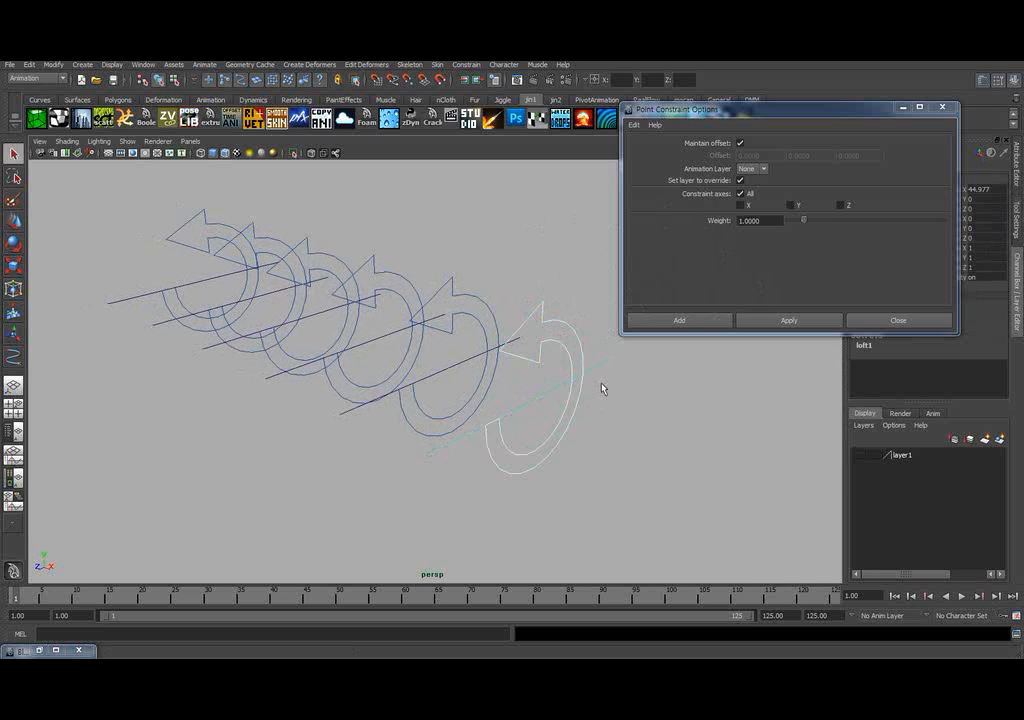
click(795, 322)
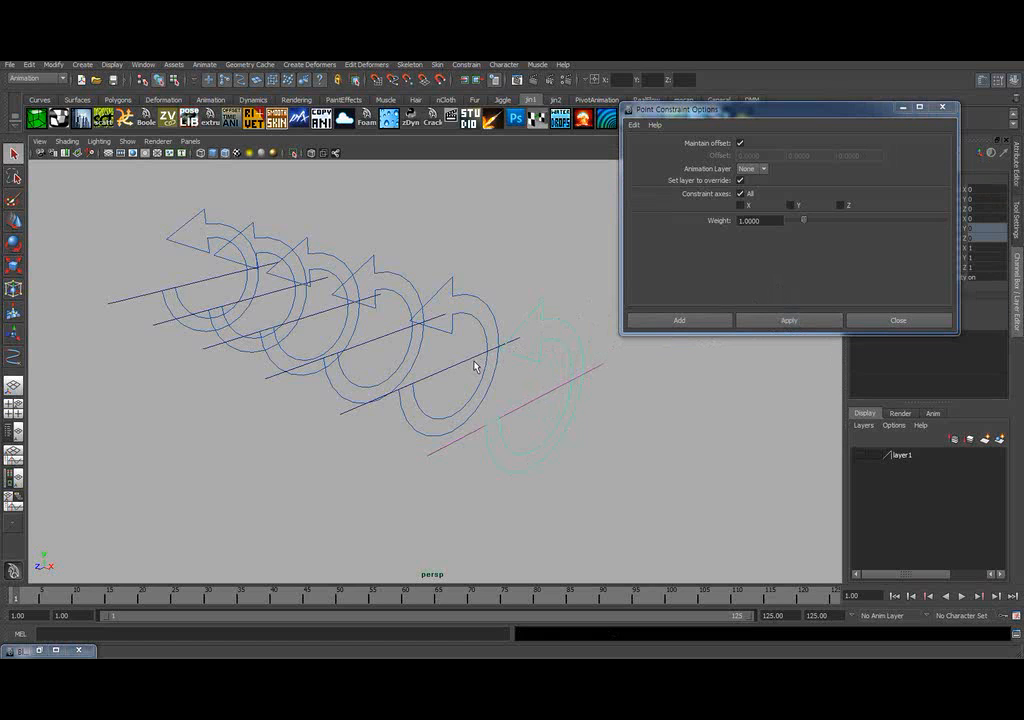
- Test the constraint by moving the first arrow control about 10.5 units along Z, and undo the move
key(w)
drag(494, 407, 389, 445)
key(ctrl+z)
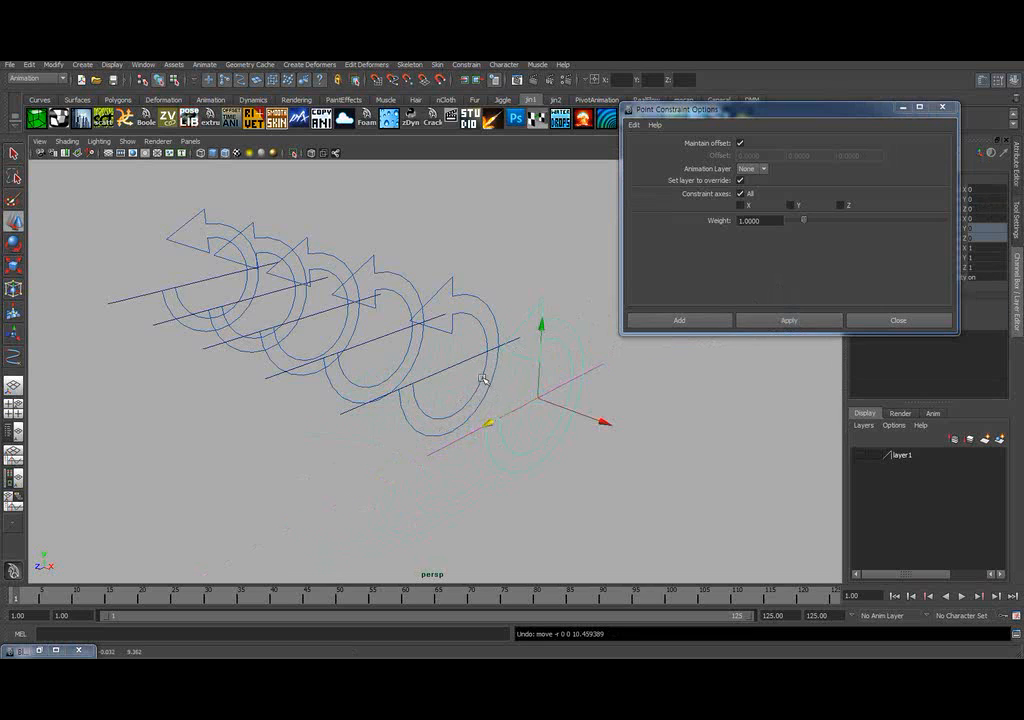
- Point-constrain the second group's base curve to its arrow control with the same offset-maintaining options
key(q)
click(520, 298)
click(457, 374)
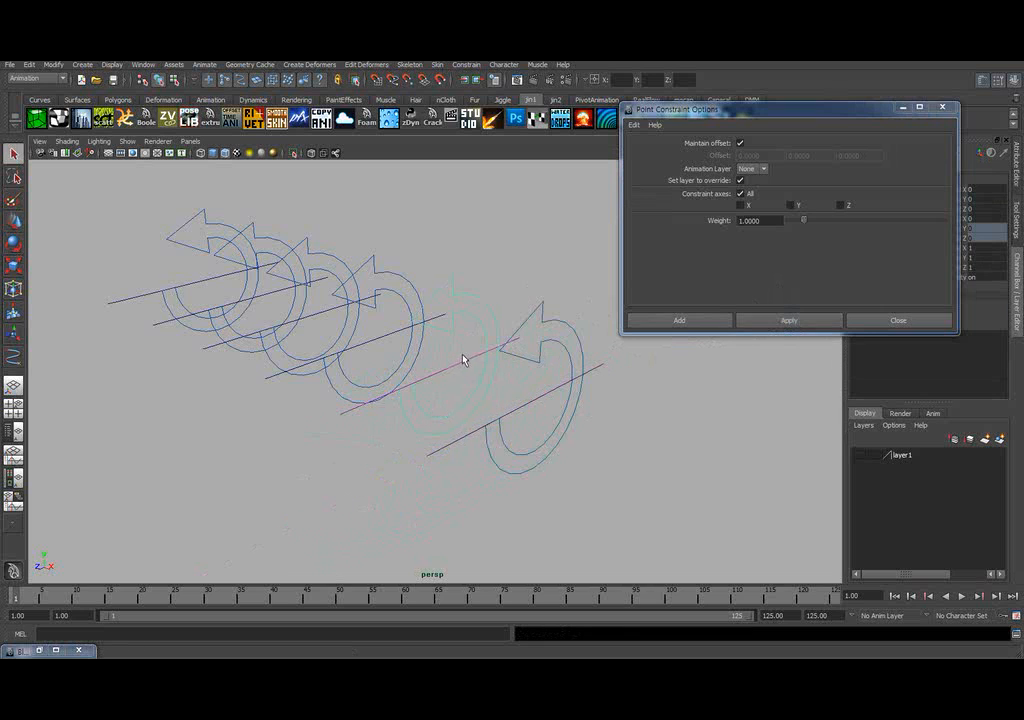
shift+click(462, 355)
click(797, 321)
- Point-constrain the third group's base curve to its arrow control with Maintain offset on all axes
alt+middle_drag(480, 290, 556, 302)
click(536, 298)
click(505, 309)
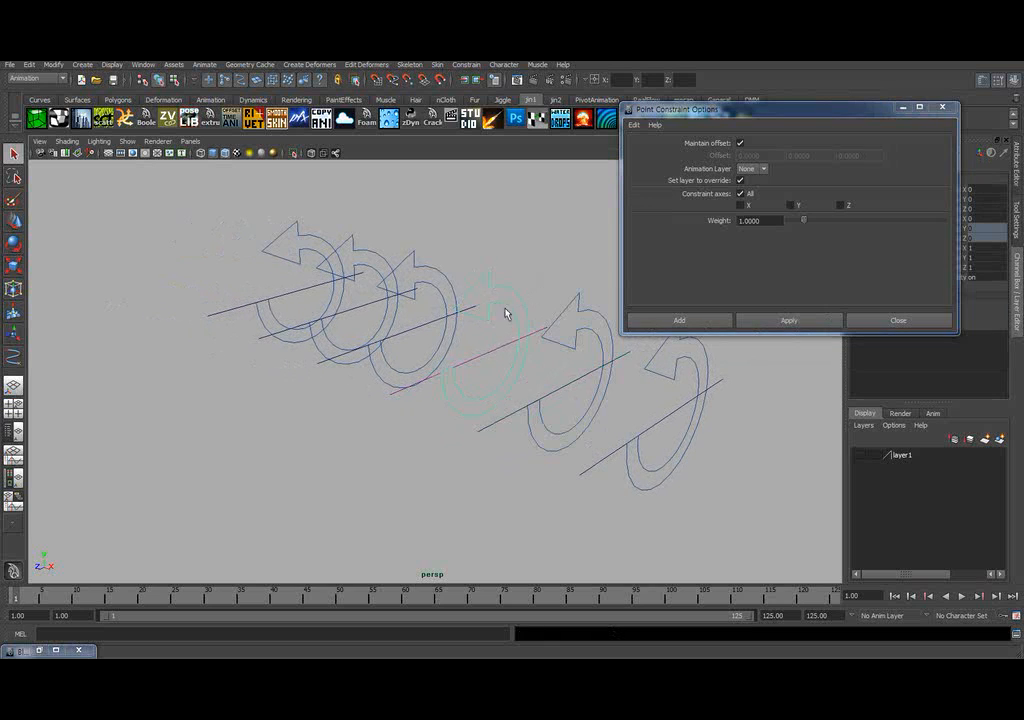
click(487, 363)
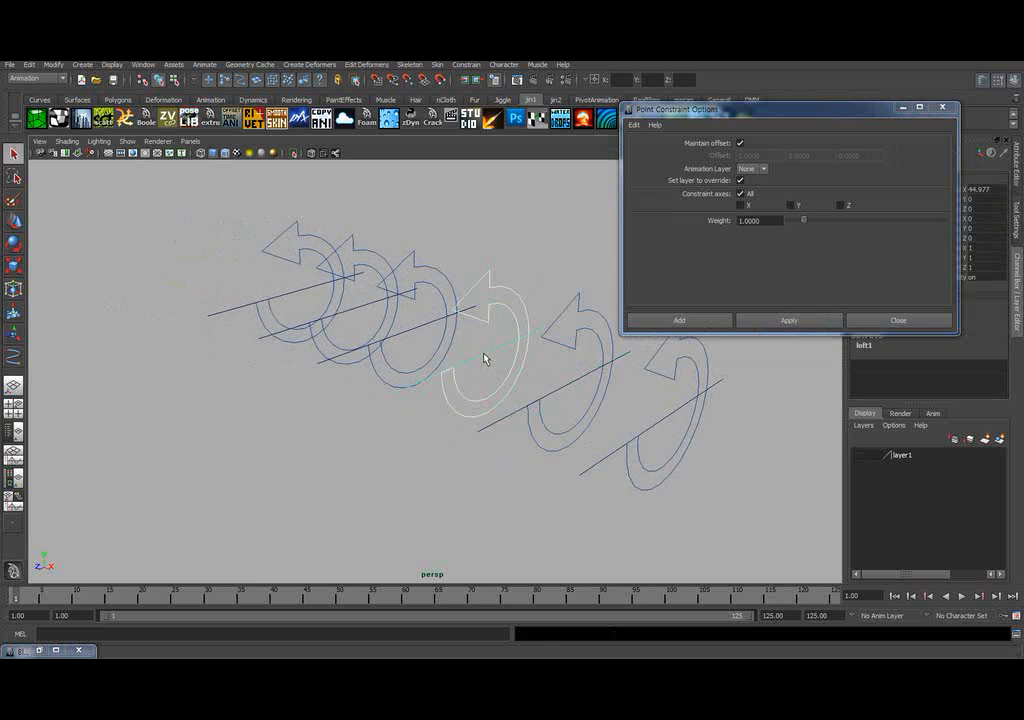
key(g)
- Point-constrain the fourth group's base curve to its arrow control, repeating the same offset-maintaining constraint
mouse_move(482, 328)
alt+middle_down()
mouse_move(471, 338)
mouse_move(489, 342)
alt+middle_up()
click(459, 288)
click(421, 362)
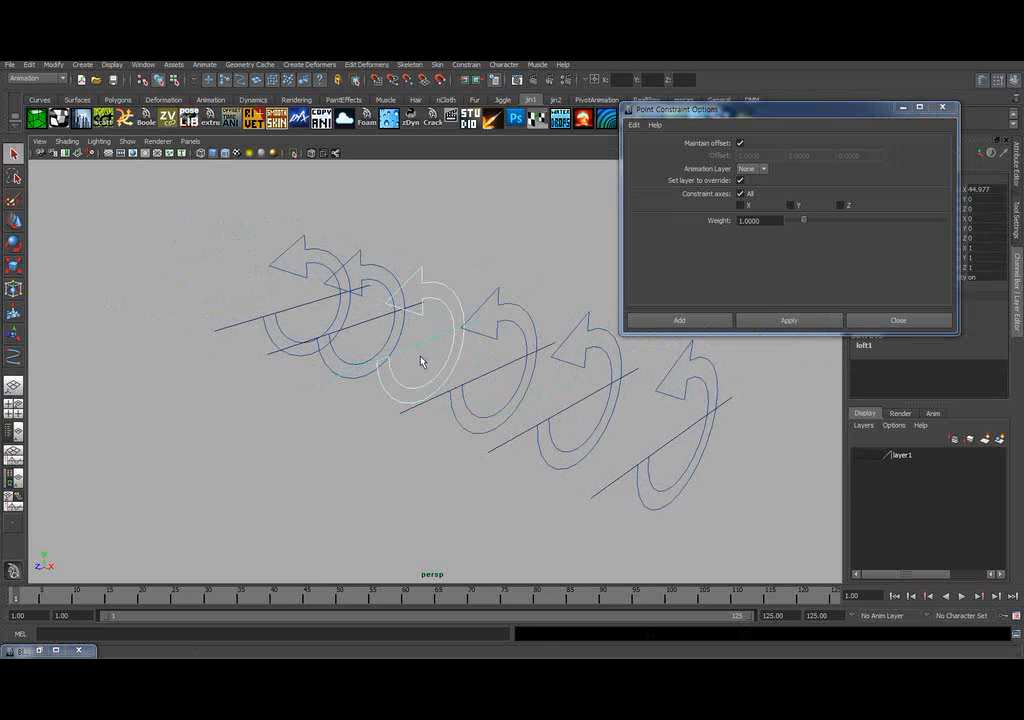
key(g)
- Point-constrain the fifth group's base curve to its arrow control, repeating the same offset-maintaining constraint
alt+middle_drag(393, 275, 457, 296)
click(444, 304)
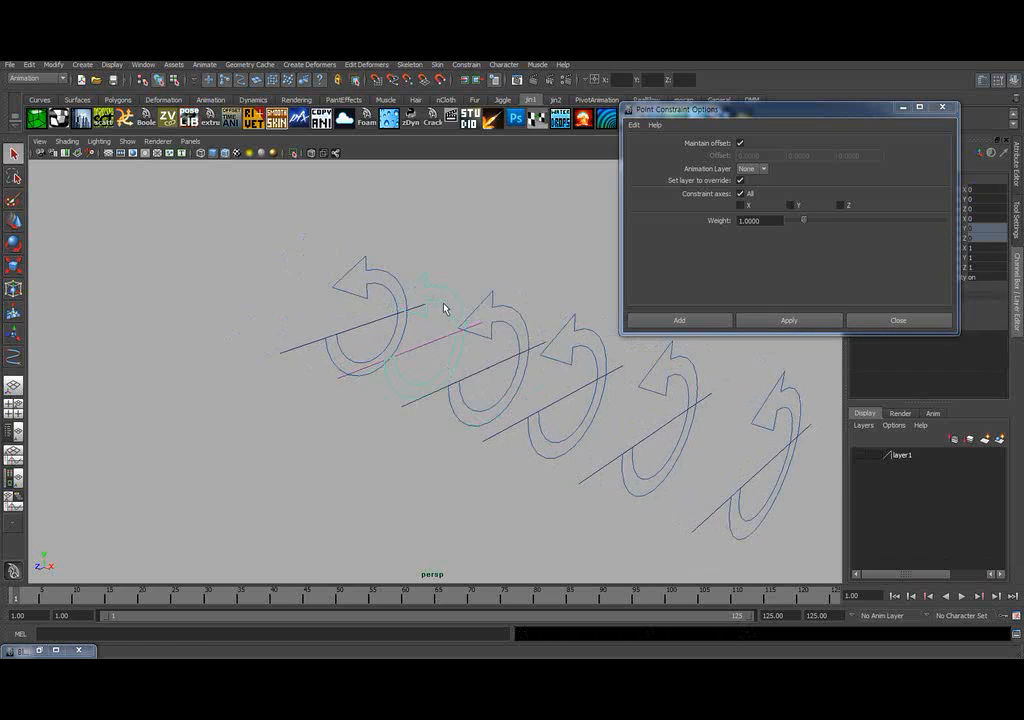
shift+click(426, 349)
key(g)
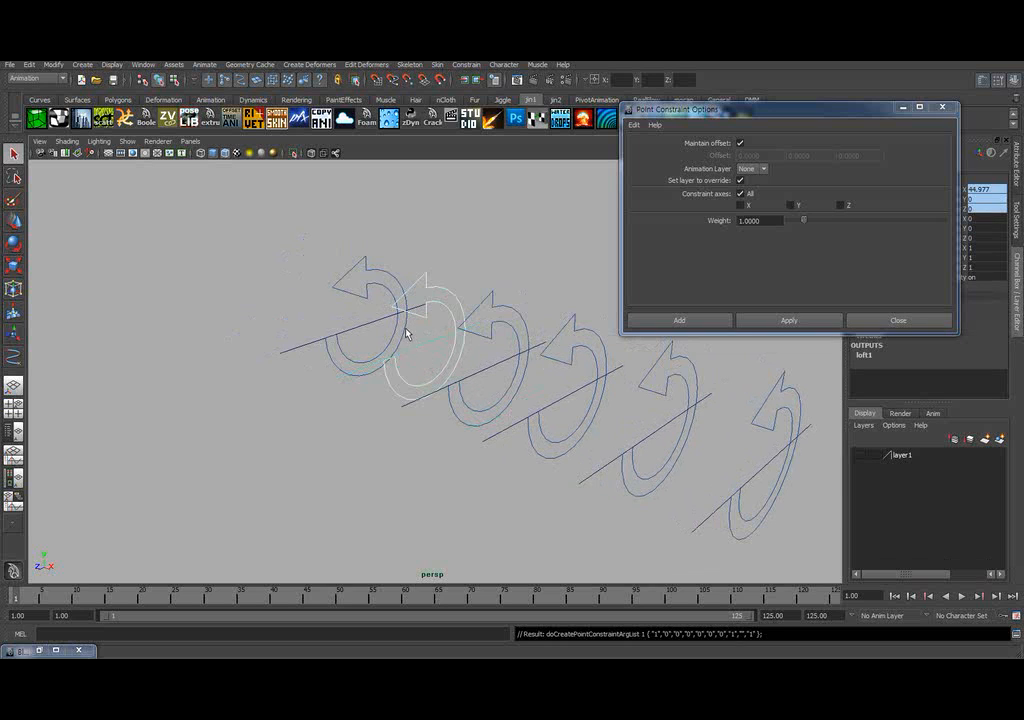
- Point-constrain the sixth group's base curve to its arrow control, repeating the same offset-maintaining constraint
alt+middle_drag(393, 267, 433, 278)
click(391, 343)
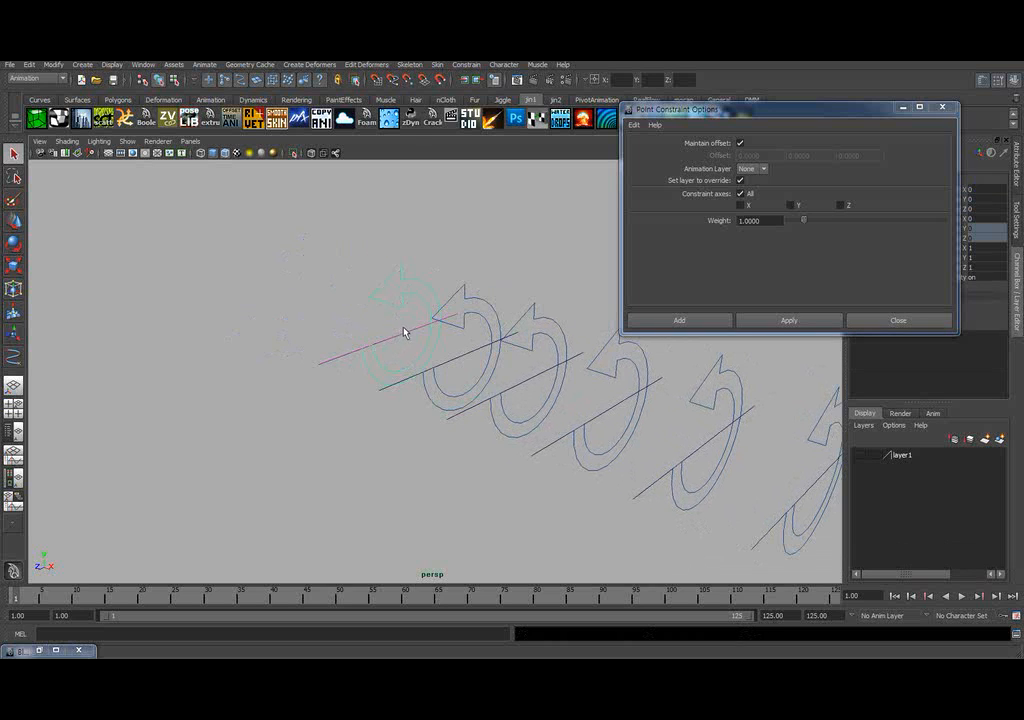
shift+click(391, 349)
key(g)
- Test the constraint by moving the third group's arrow control, and undo the move
alt+middle_drag(480, 362, 330, 308)
scroll(457, 306, down, 3)
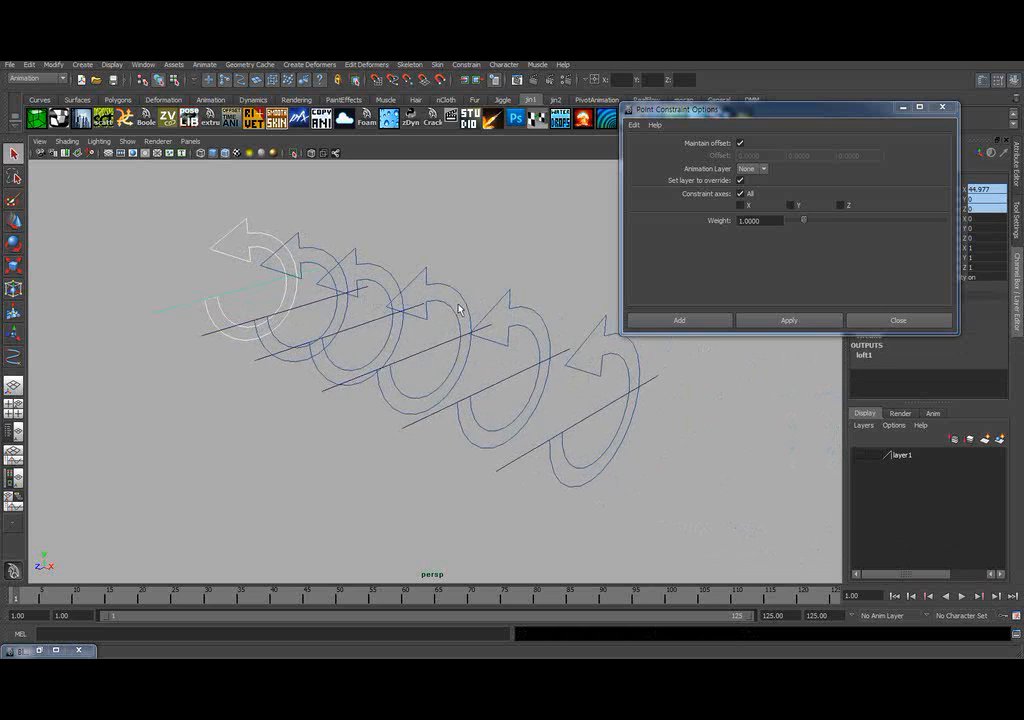
click(405, 314)
key(w)
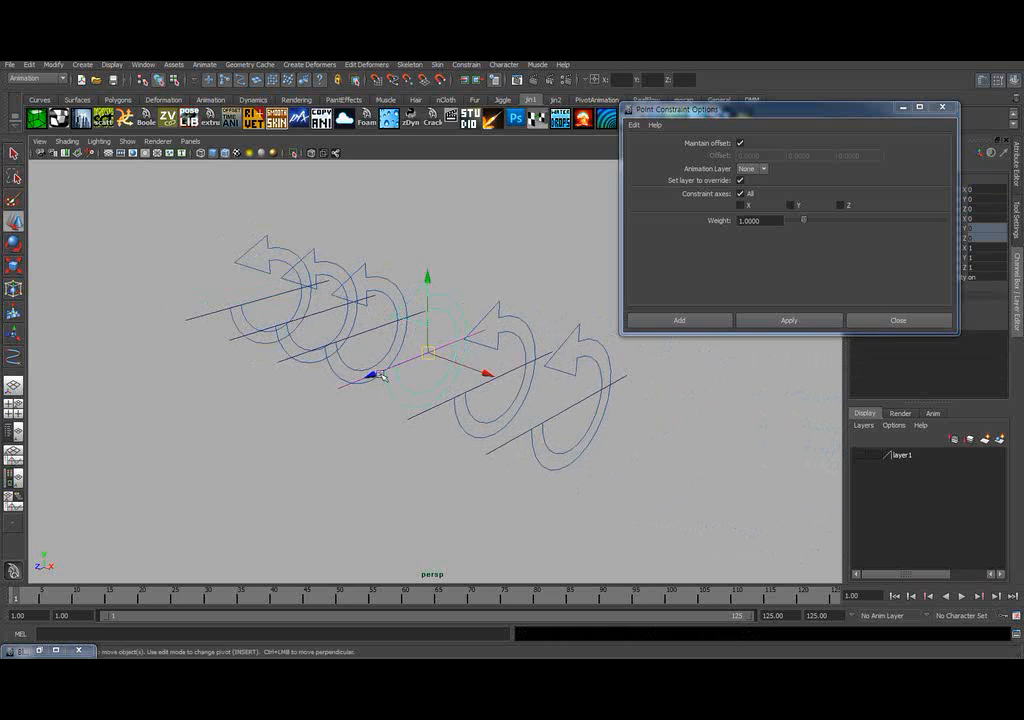
mouse_move(425, 361)
mouse_down()
mouse_move(263, 418)
mouse_move(358, 403)
mouse_move(496, 327)
mouse_move(420, 337)
mouse_up()
key(q)
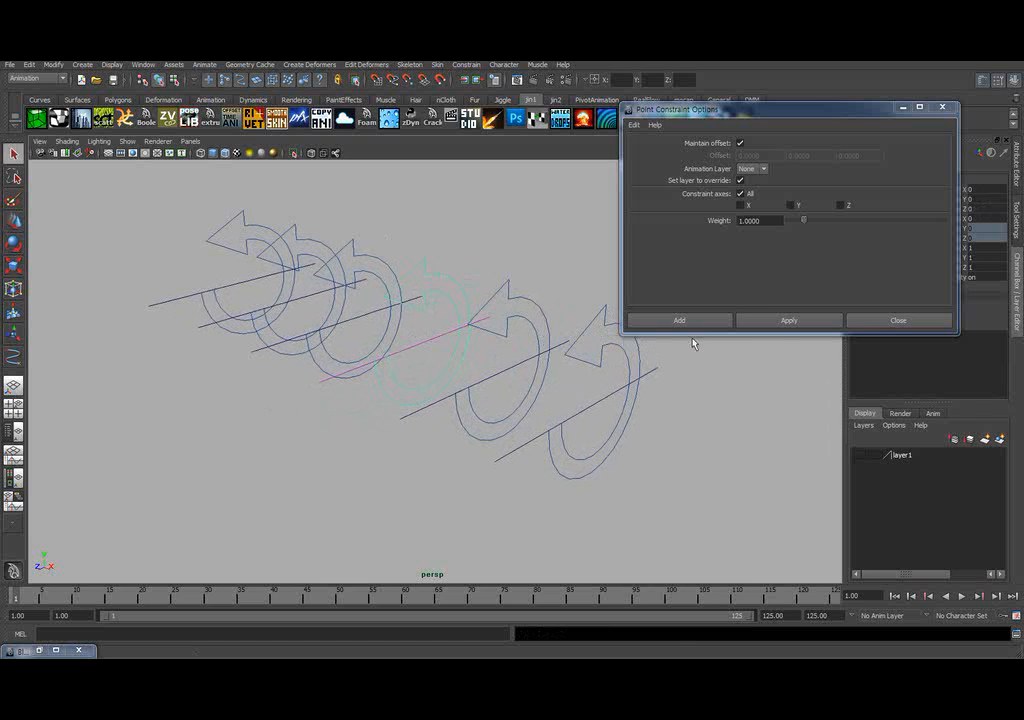
- Close the Point Constraint options, clear the selection and make layer1 with the lofted surface visible
click(897, 320)
alt+drag(680, 350, 672, 302)
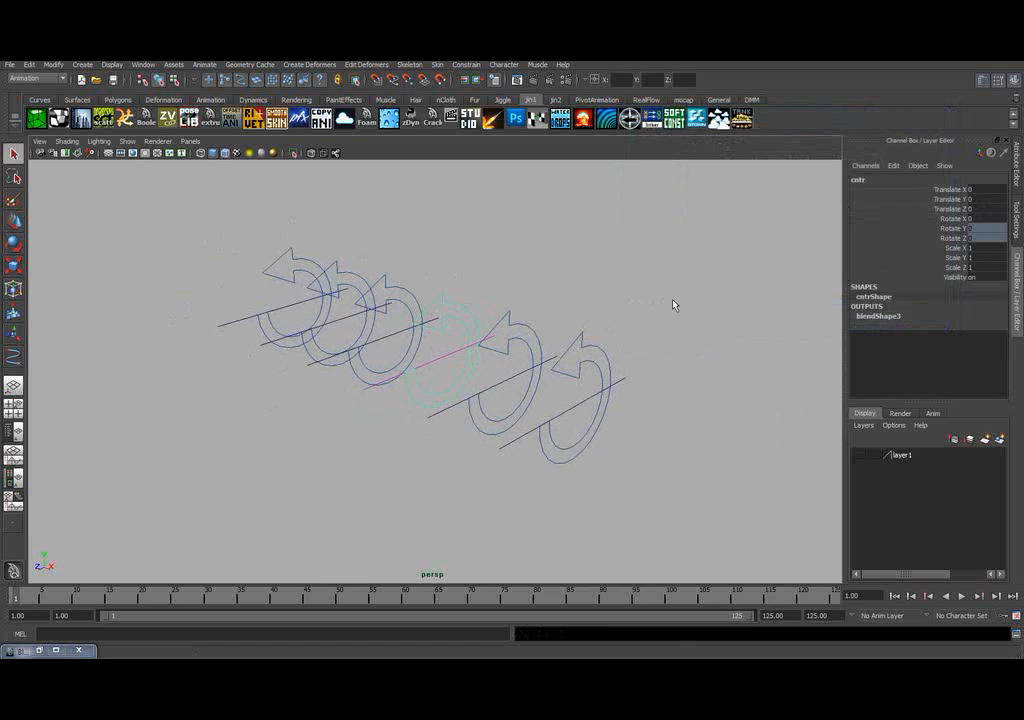
click(603, 302)
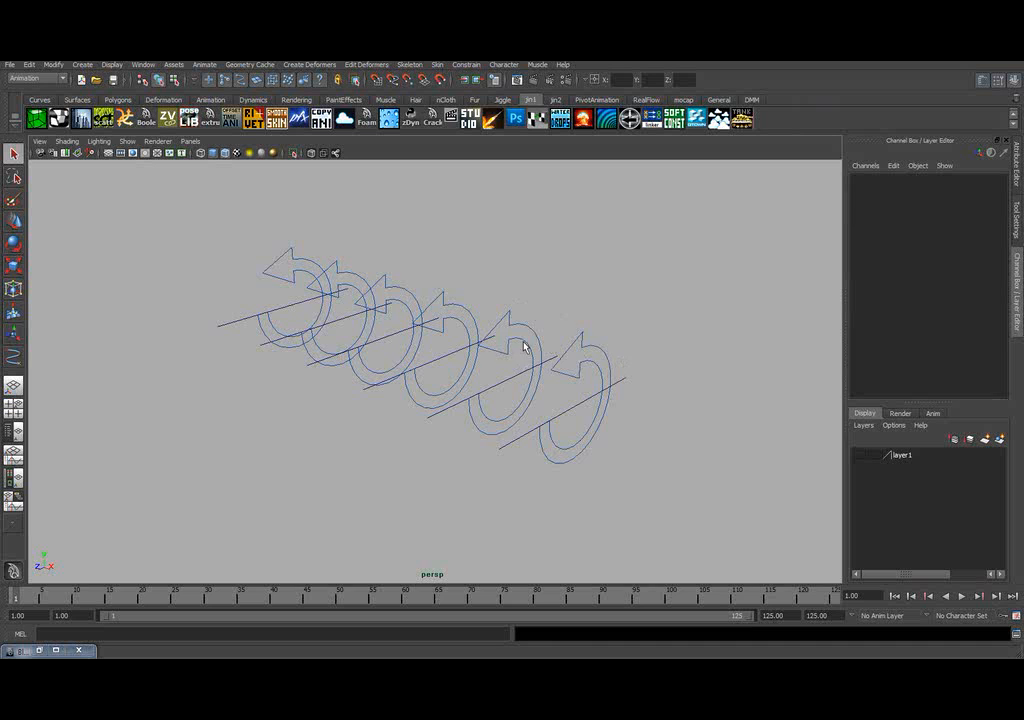
alt+drag(420, 278, 515, 345)
click(858, 455)
alt+drag(590, 370, 555, 338)
- Select all six arrow controls along the lofted surface together and activate the Rotate tool
click(620, 320)
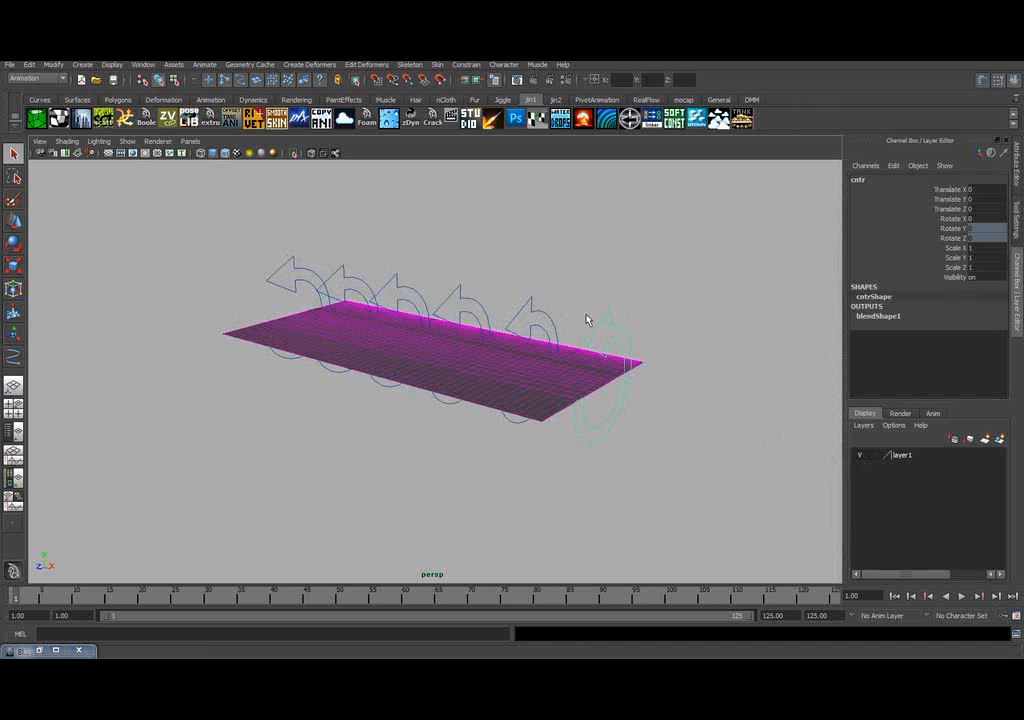
shift+click(534, 311)
shift+click(462, 293)
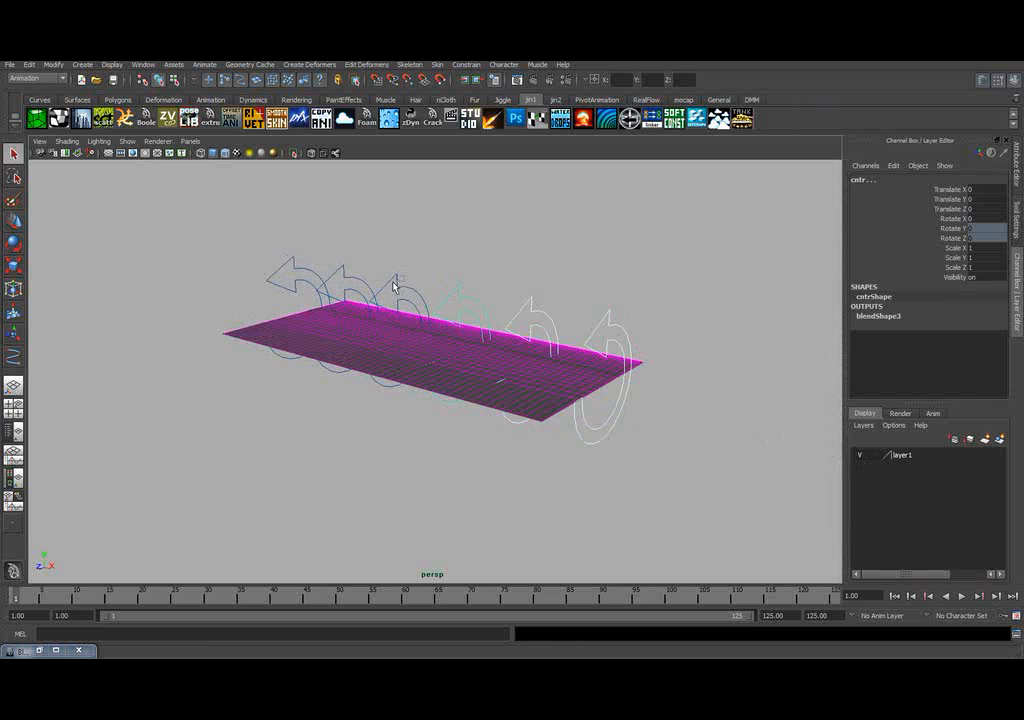
shift+click(395, 287)
shift+click(343, 286)
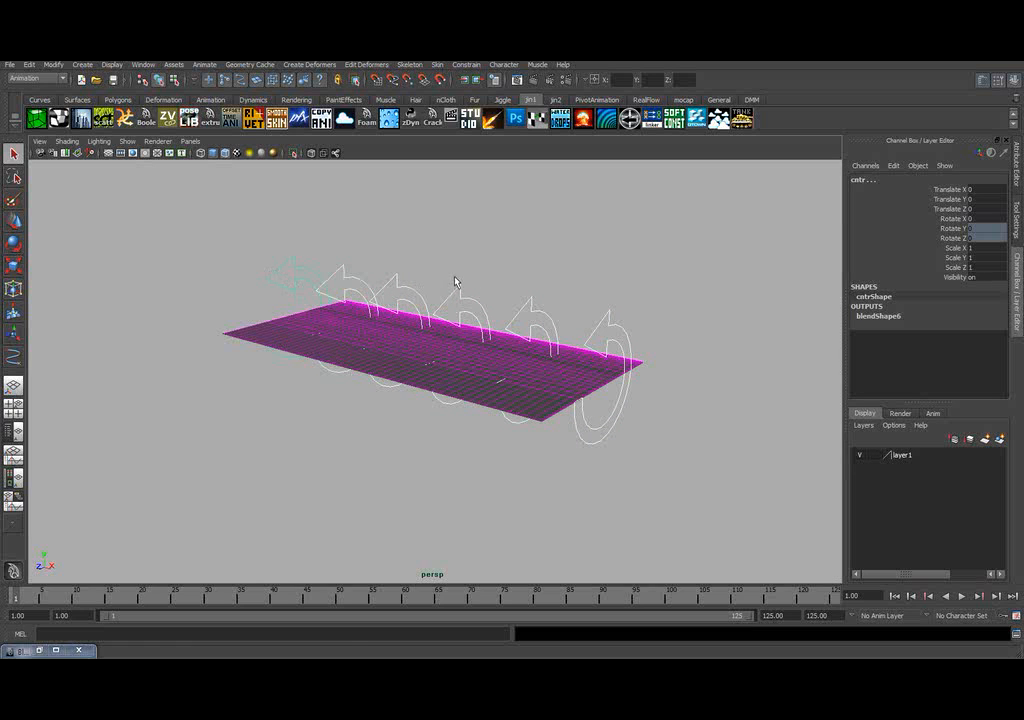
key(w)
key(e)
alt+middle_drag(494, 300, 486, 270)
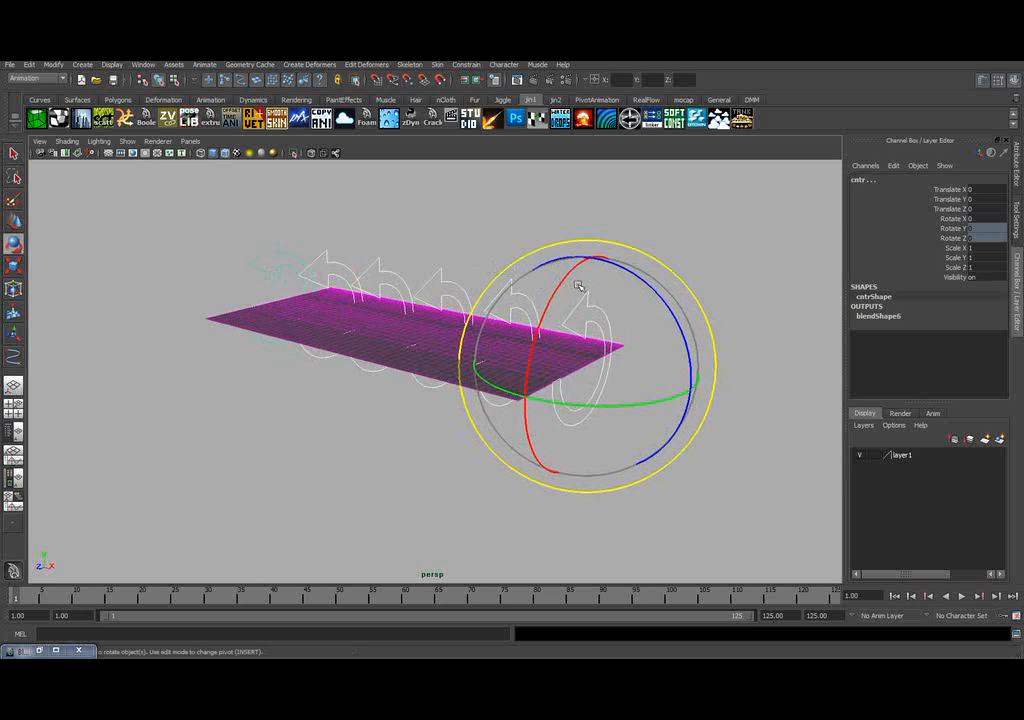
alt+drag(592, 278, 495, 318)
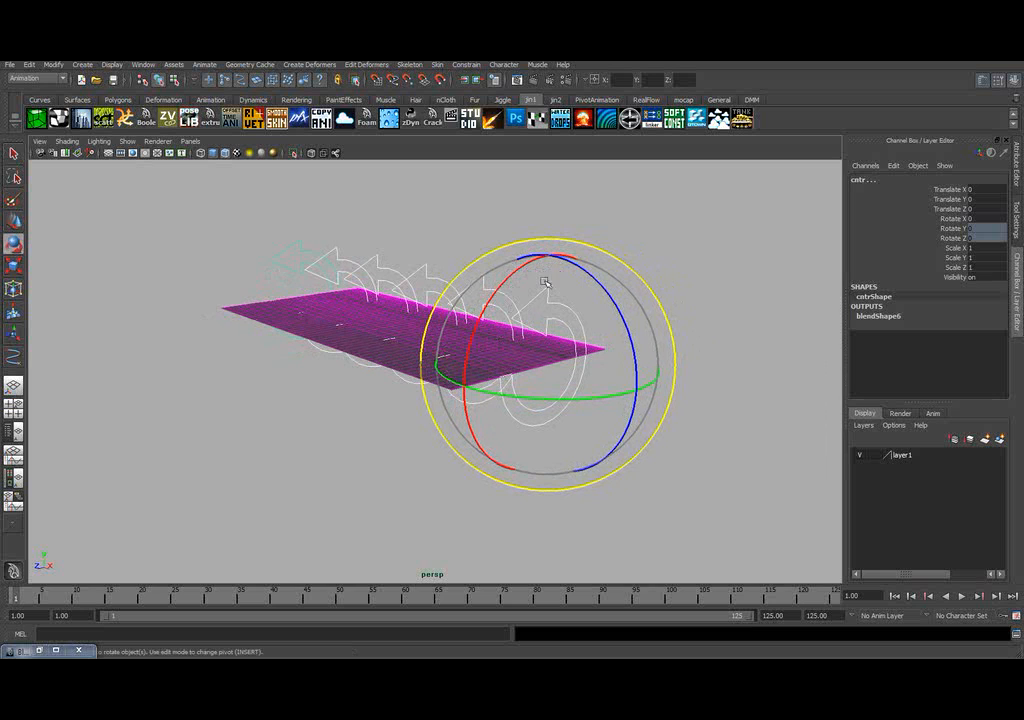
- Choose the Rotate X channel of the six arrow controls and open the Create Character Set options
click(953, 221)
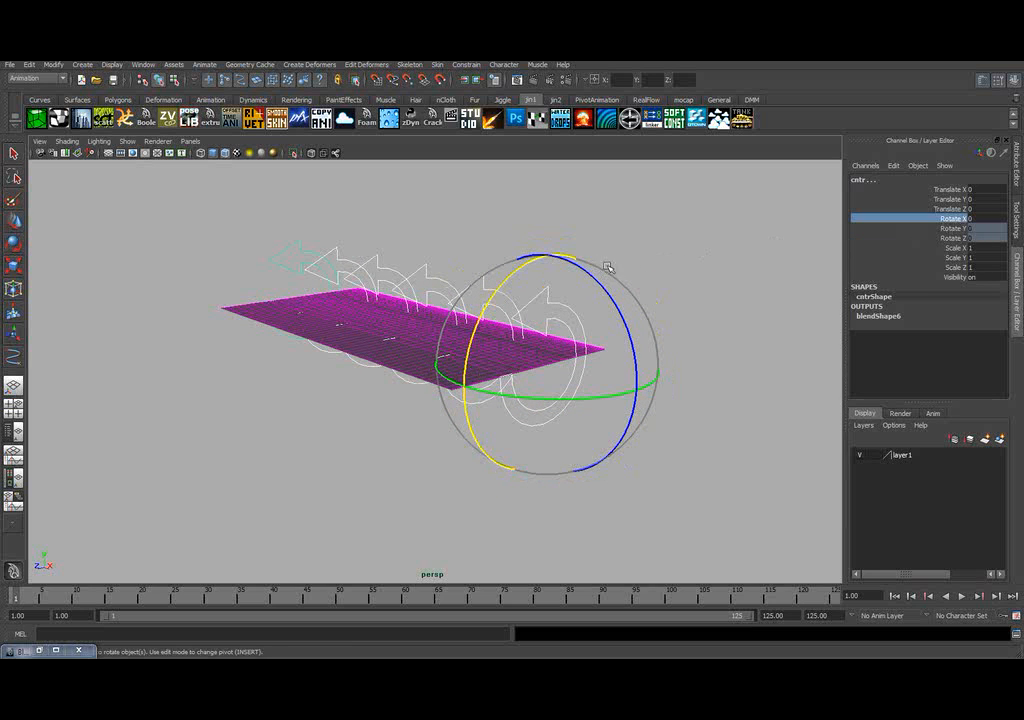
alt+middle_drag(608, 267, 614, 274)
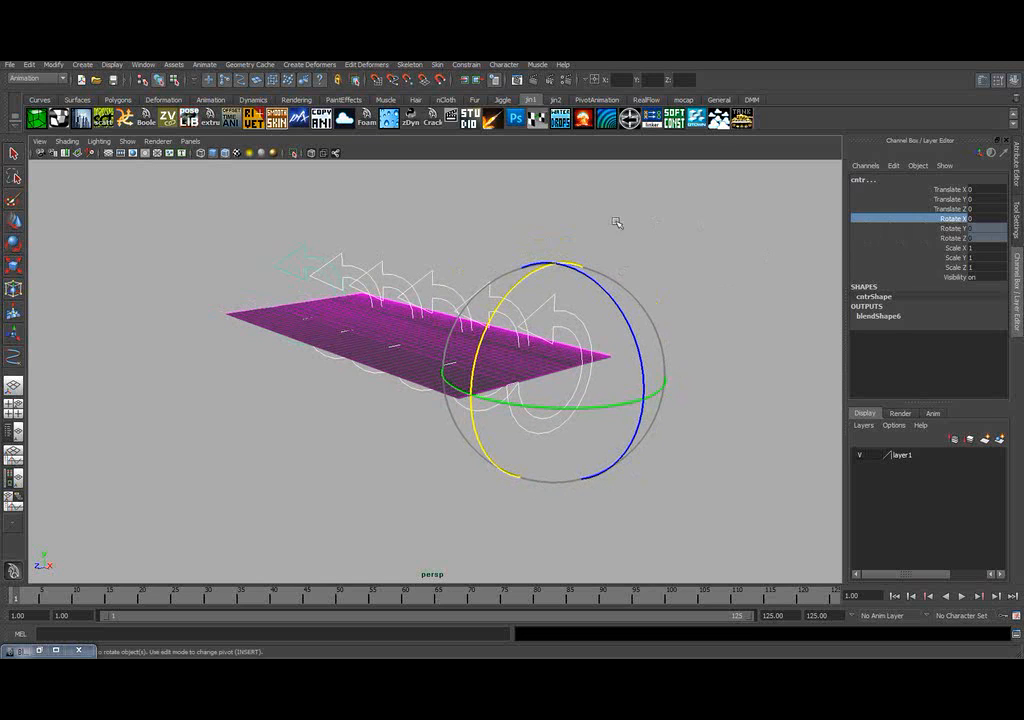
click(504, 64)
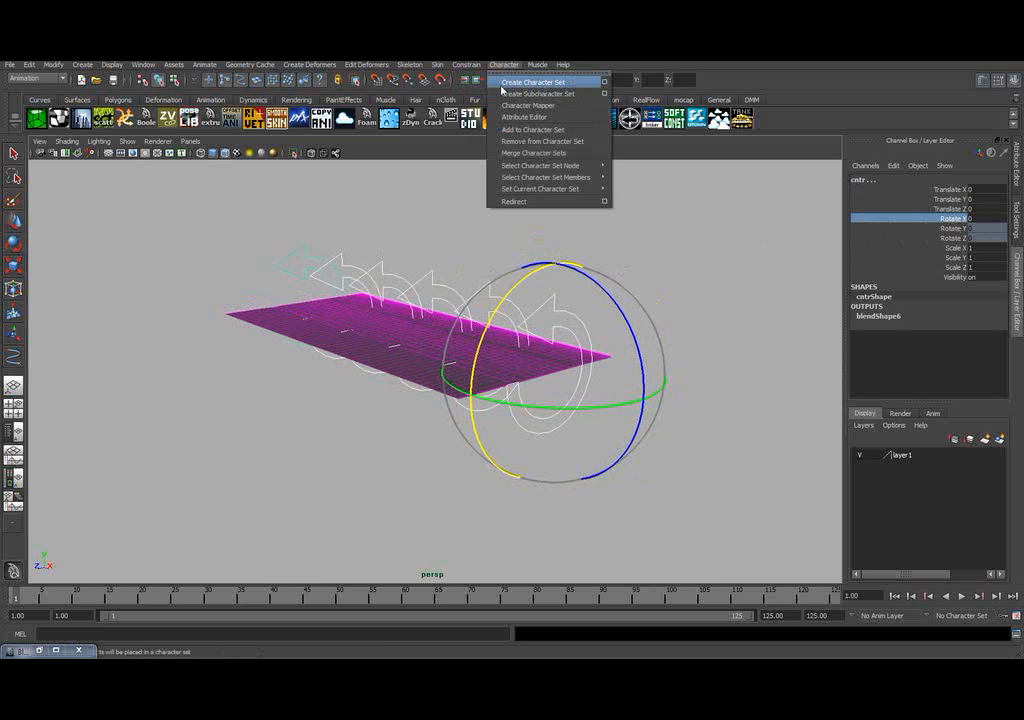
click(604, 82)
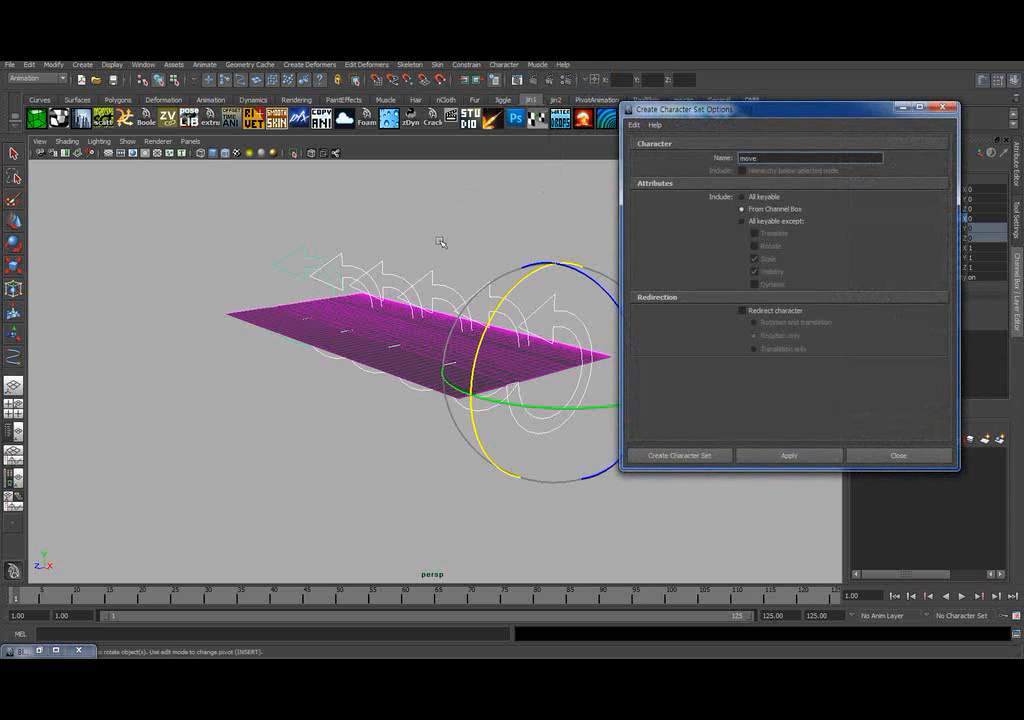
- Name the character set wave and create it from the attribute selected in the Channel Box
alt+middle_drag(441, 238, 377, 271)
drag(773, 119, 646, 181)
alt+middle_drag(381, 266, 341, 261)
alt+drag(363, 264, 346, 265)
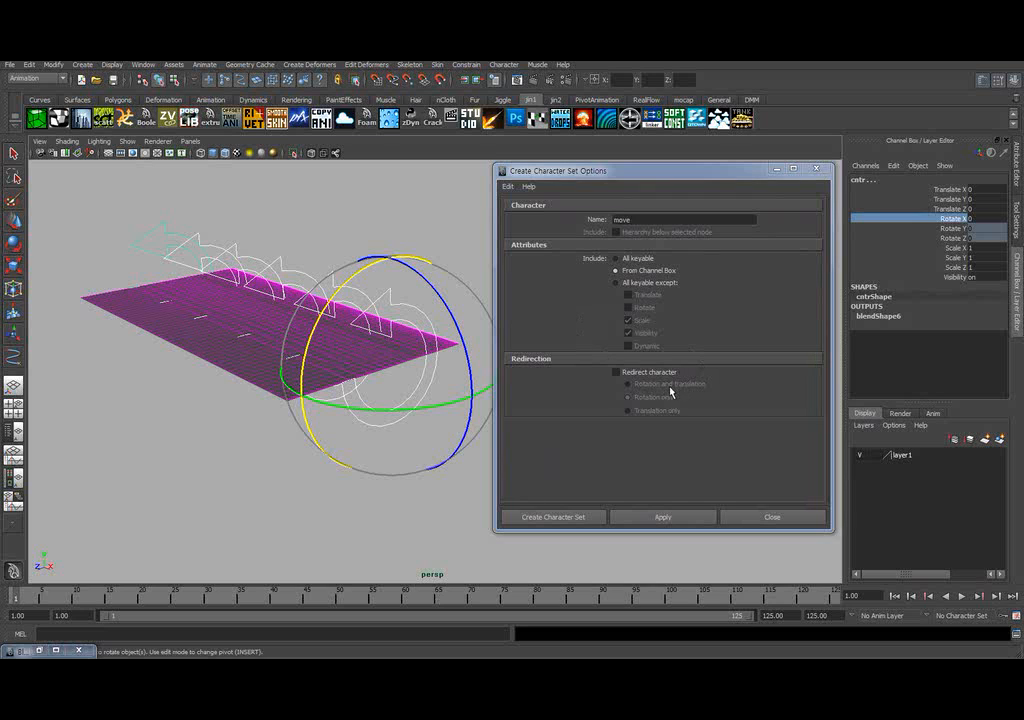
double_click(649, 220)
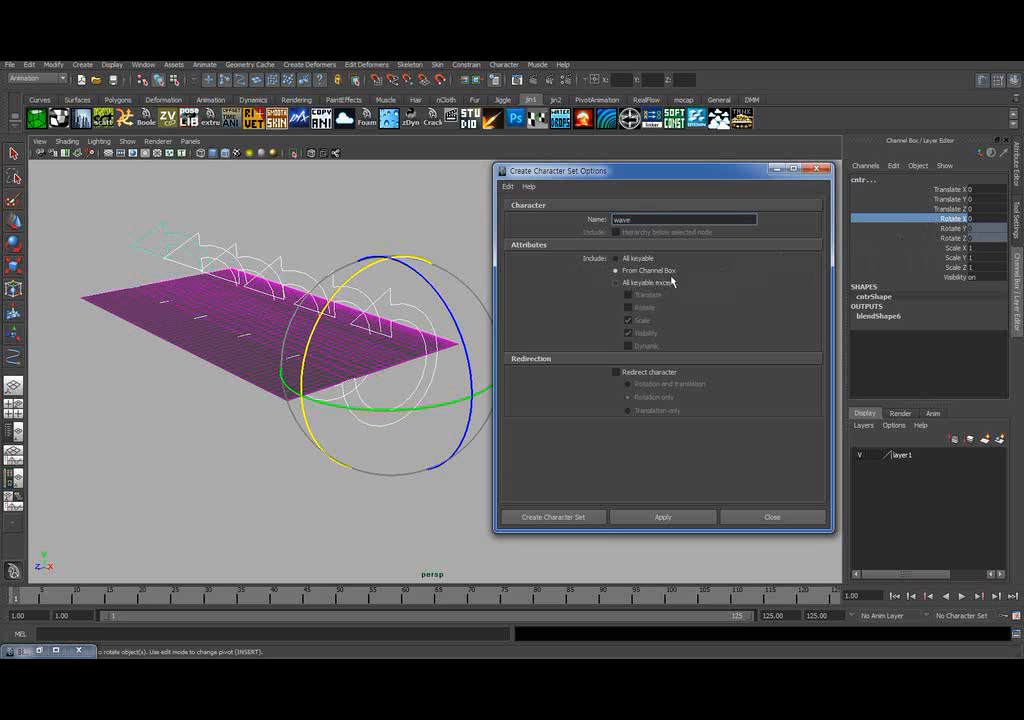
click(553, 517)
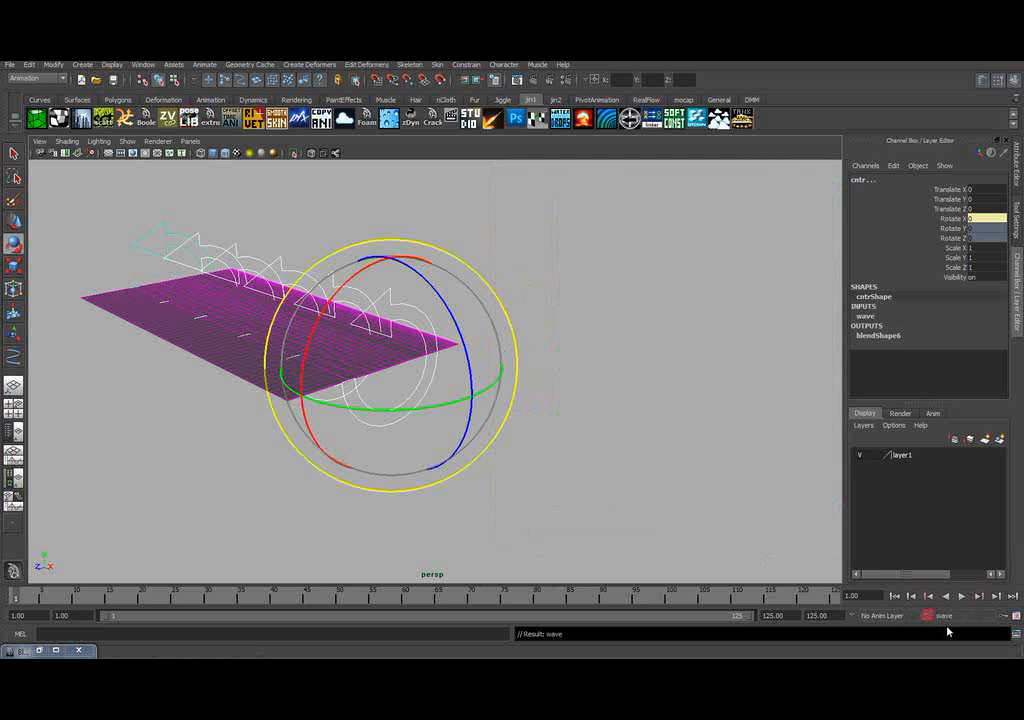
- Show the Outliner beside the perspective view
key(f)
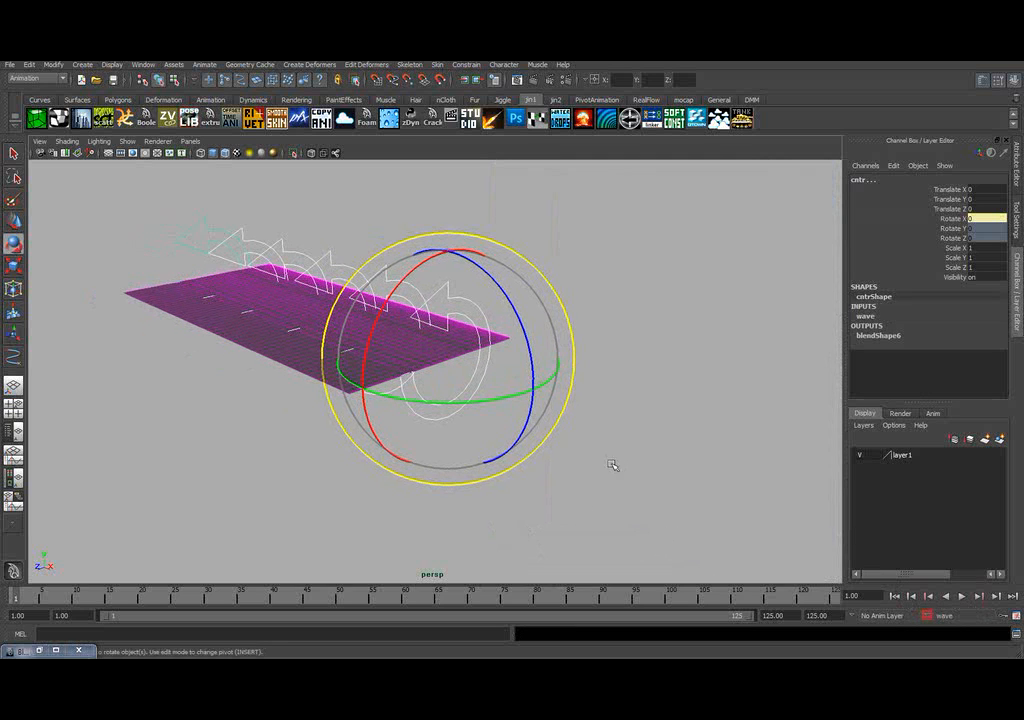
click(14, 431)
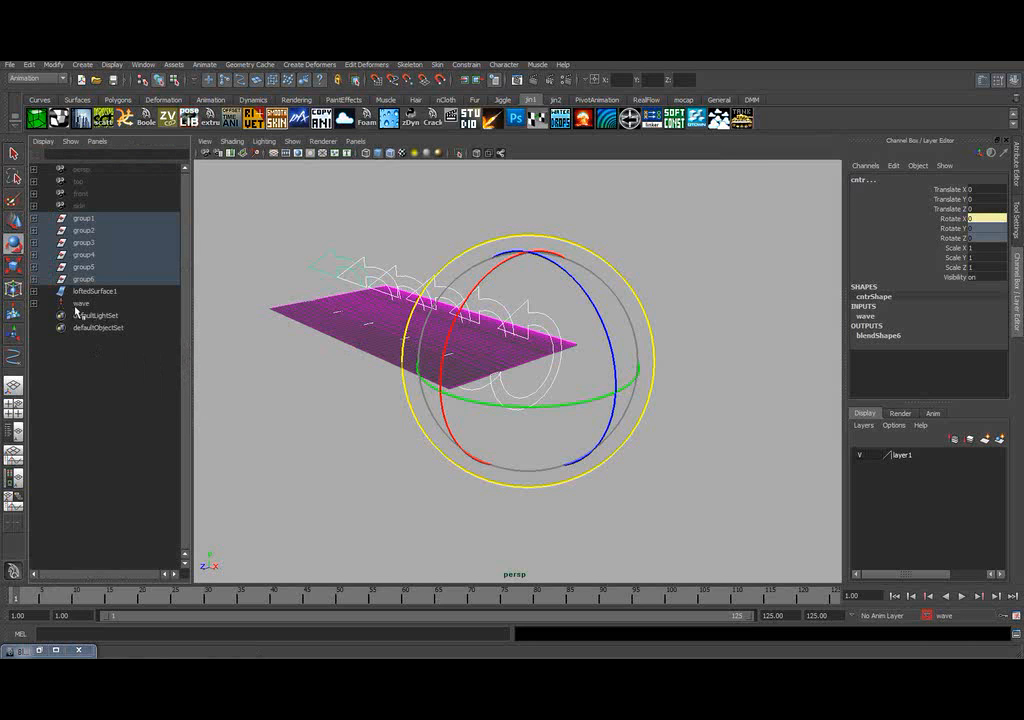
alt+middle_drag(515, 380, 687, 341)
- Clear the selection and reselect all six arrow controllers along the edge of the lofted surface
click(14, 154)
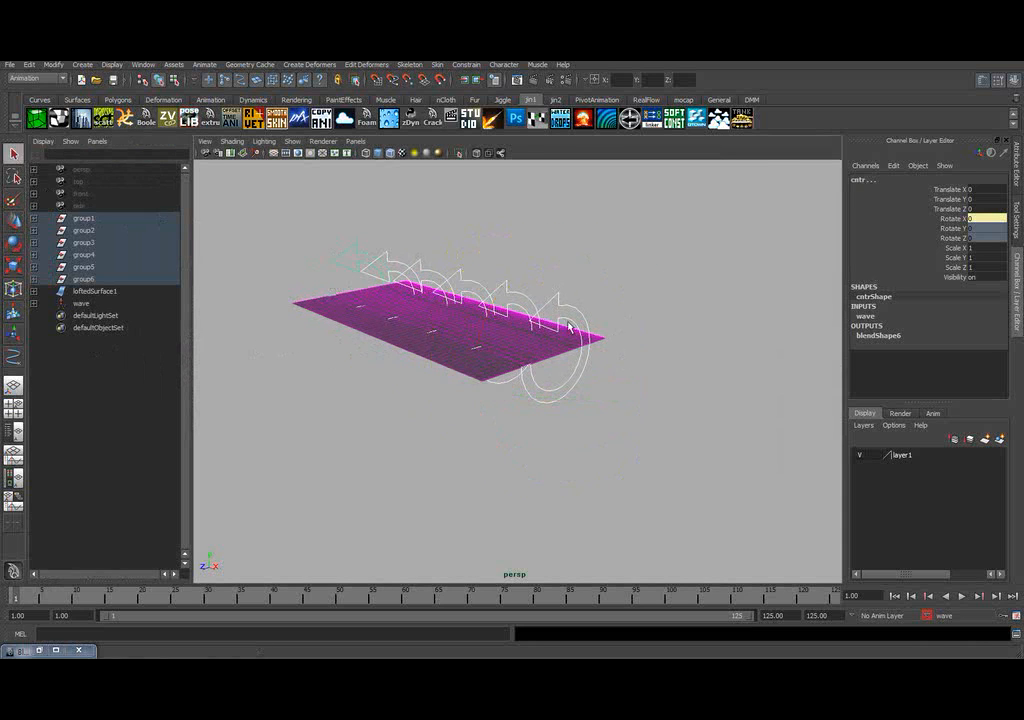
alt+middle_drag(523, 331, 548, 340)
alt+right_drag(548, 340, 692, 300)
click(644, 273)
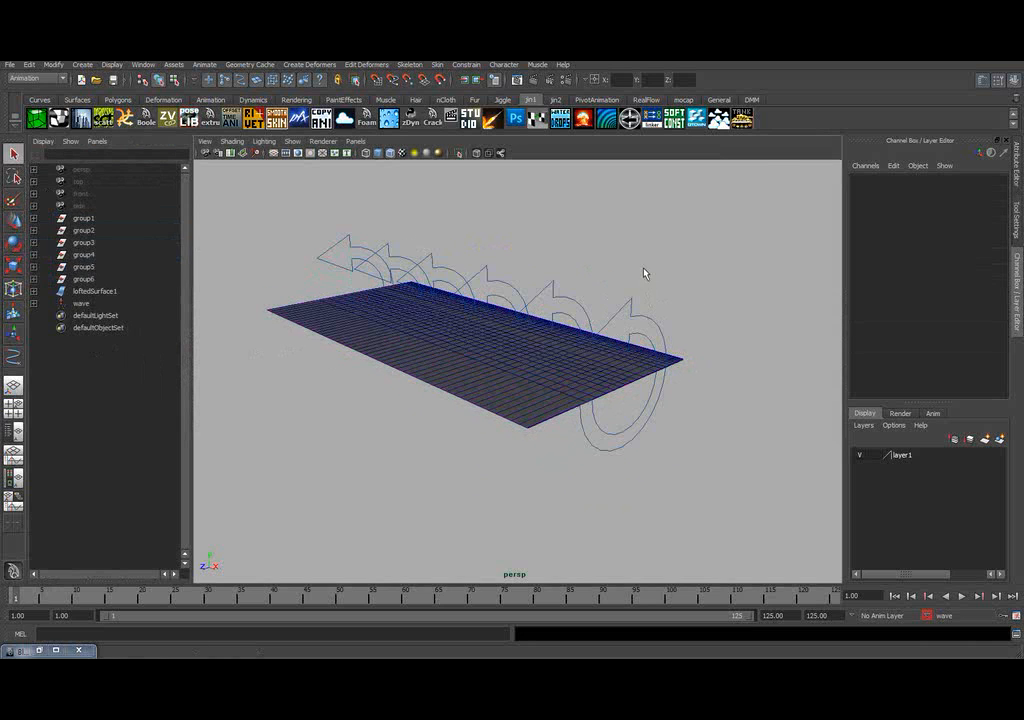
click(549, 286)
shift+click(507, 281)
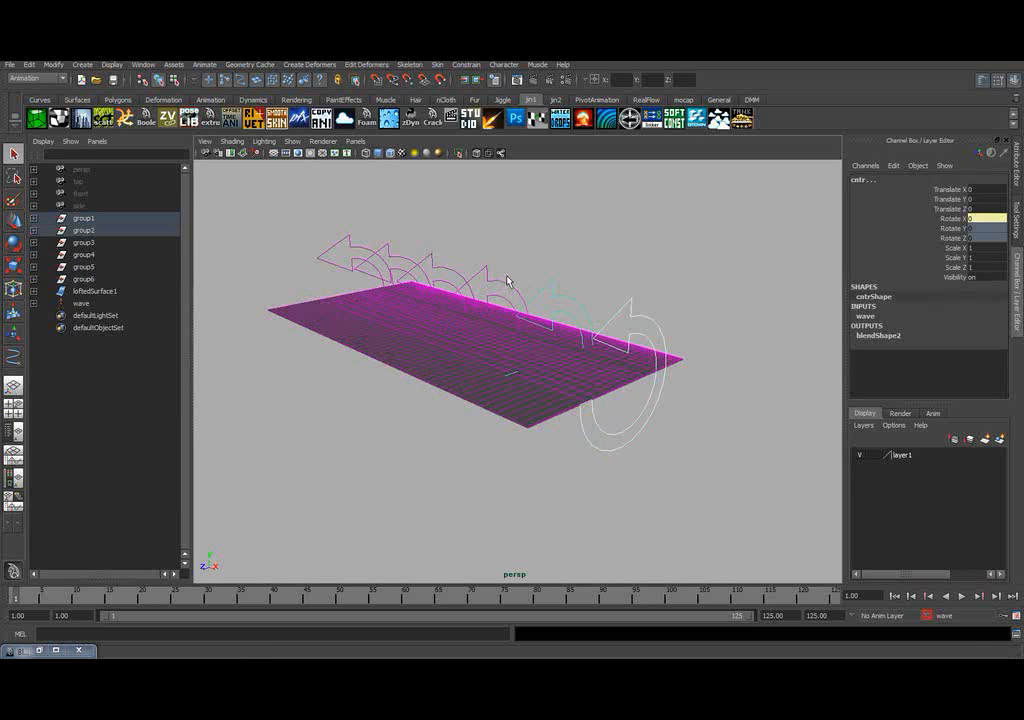
shift+click(464, 277)
shift+click(428, 258)
shift+click(386, 246)
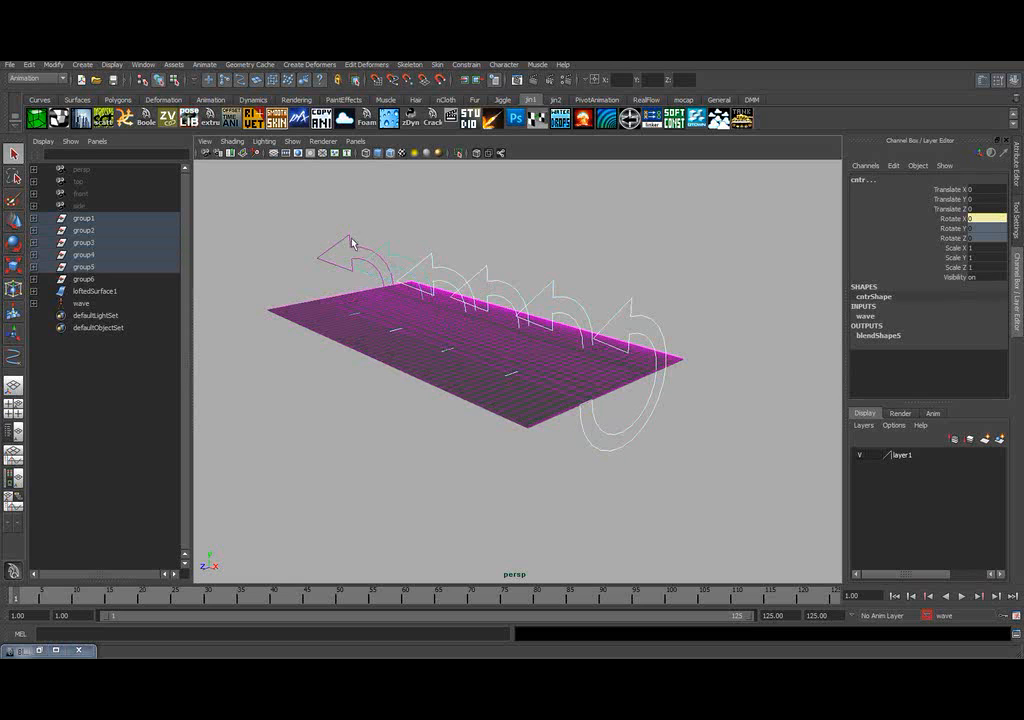
shift+click(341, 241)
- Add the Translate Z channel of the six selected arrow controllers to the wave character set
alt+middle_drag(578, 302, 592, 282)
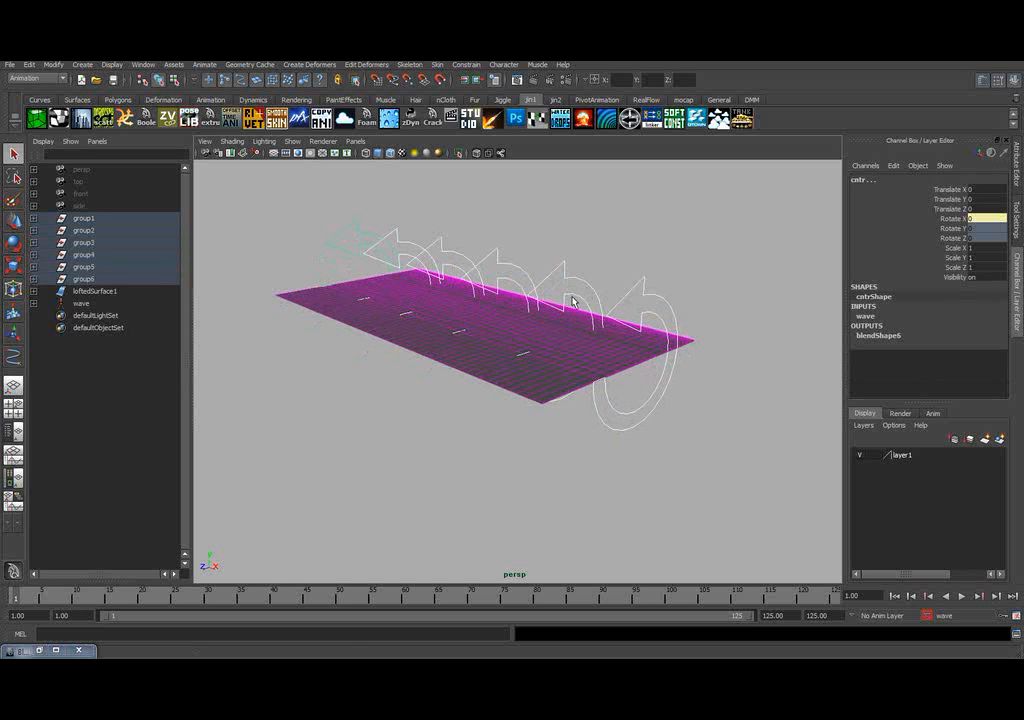
key(w)
alt+drag(576, 299, 532, 323)
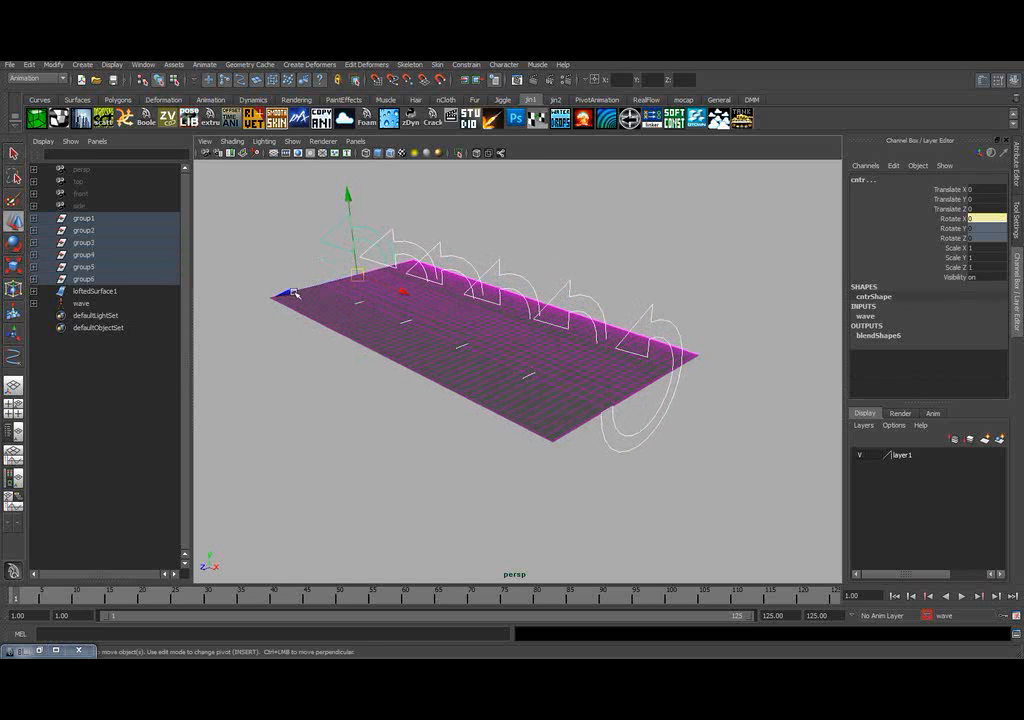
alt+middle_drag(446, 320, 491, 309)
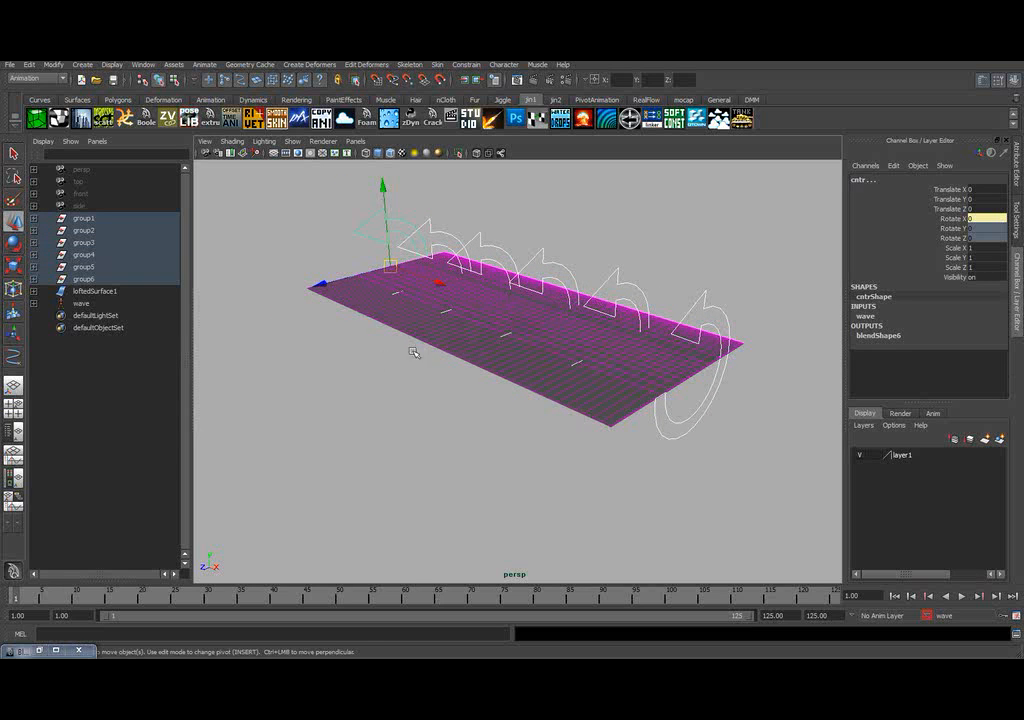
alt+middle_drag(587, 319, 561, 334)
alt+drag(640, 305, 409, 302)
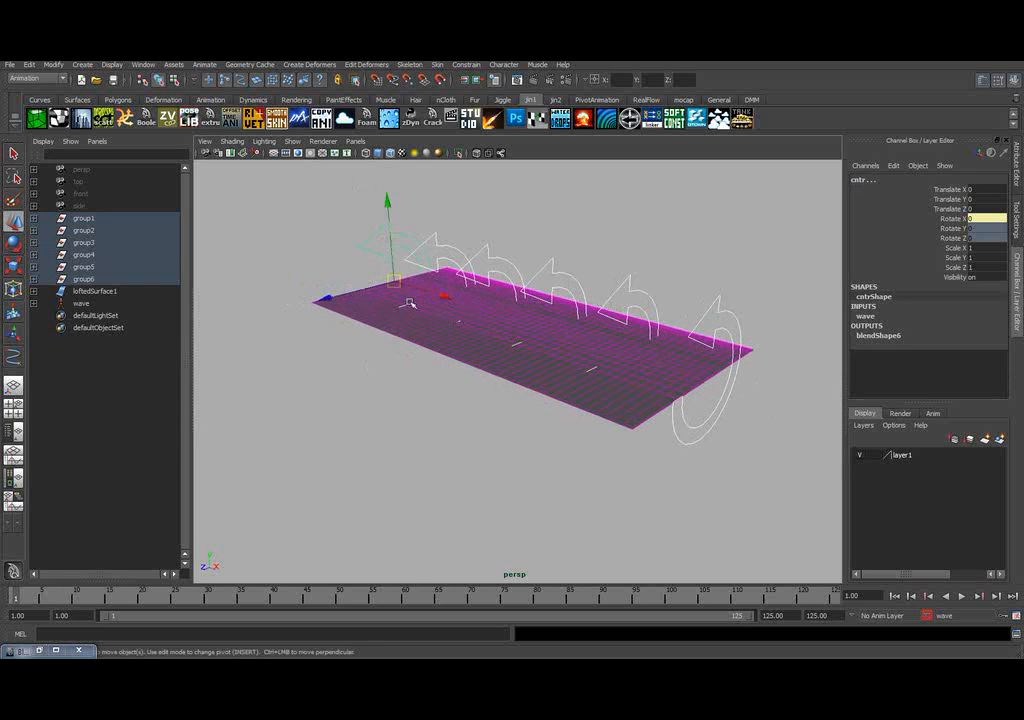
alt+middle_drag(632, 278, 607, 277)
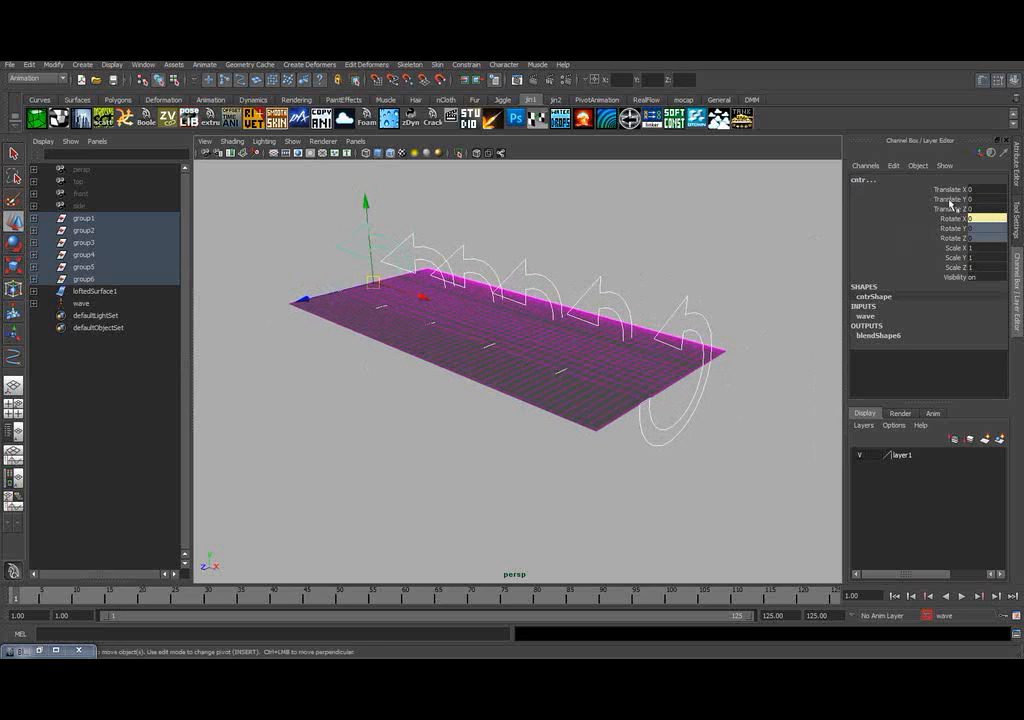
click(954, 210)
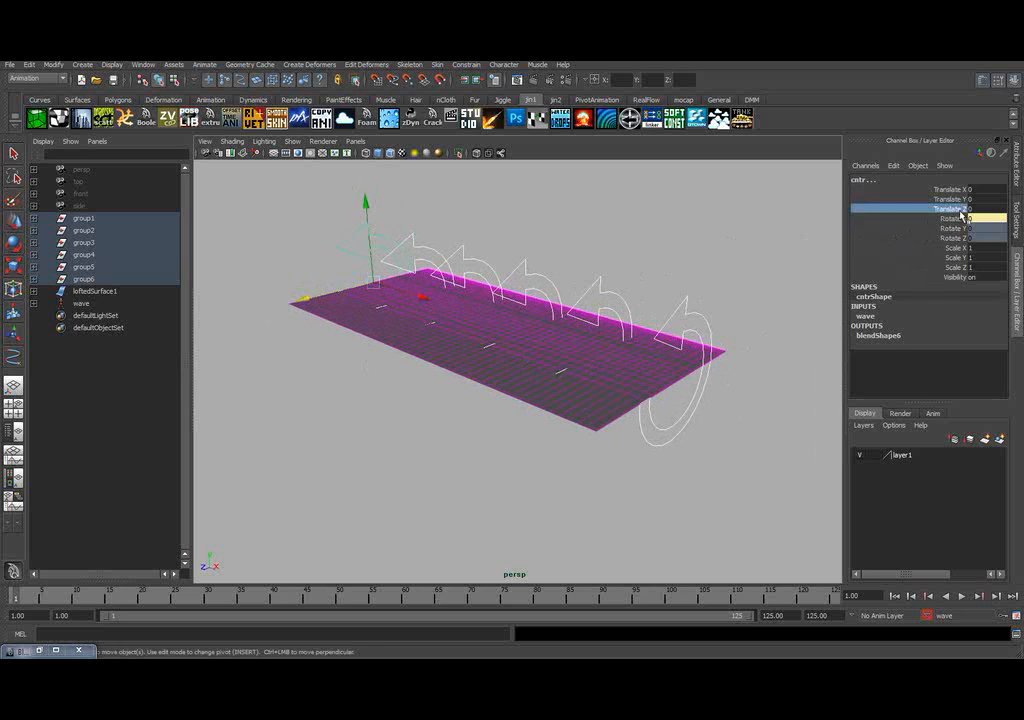
click(504, 65)
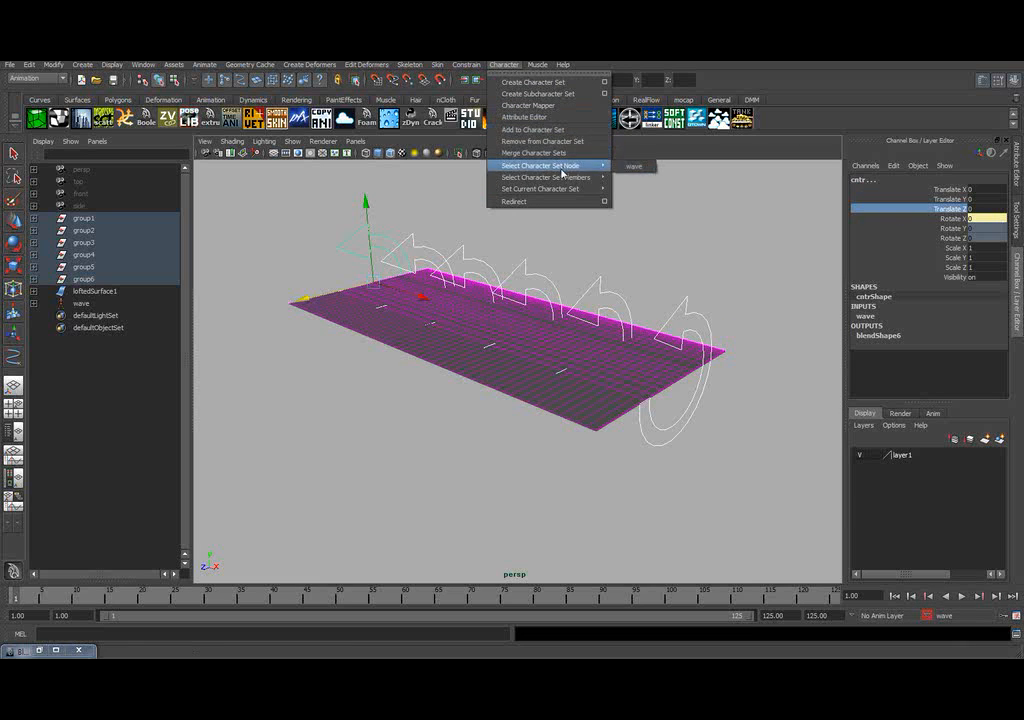
click(520, 133)
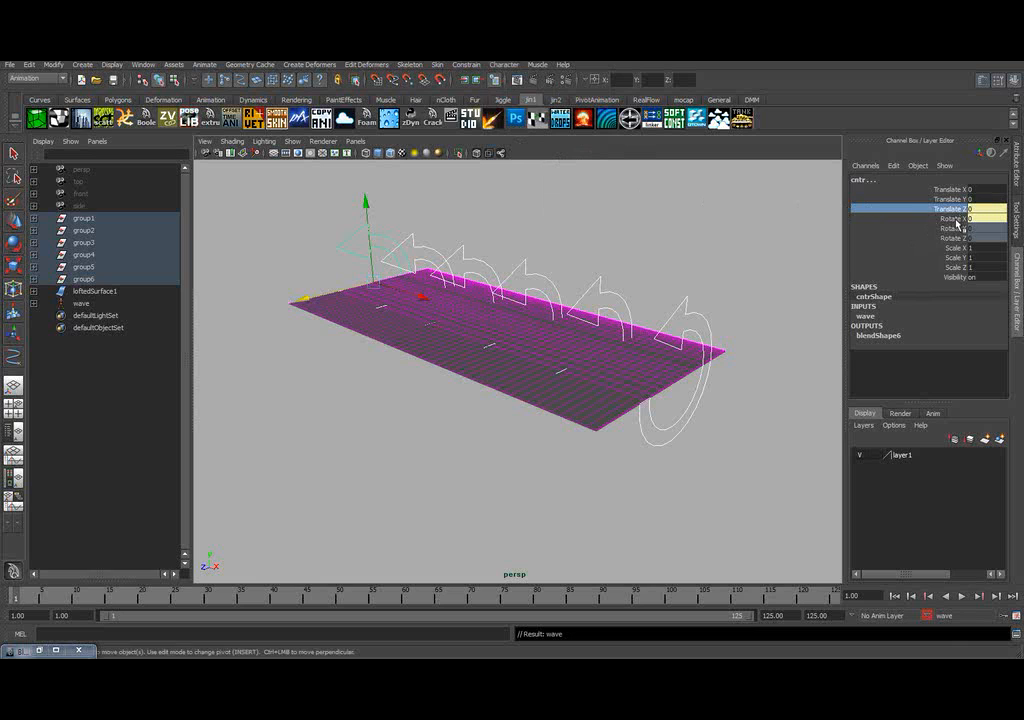
- Inspect the controllers' Translate Z and Rotate X channels and the attributes listed on the wave character set node
click(958, 219)
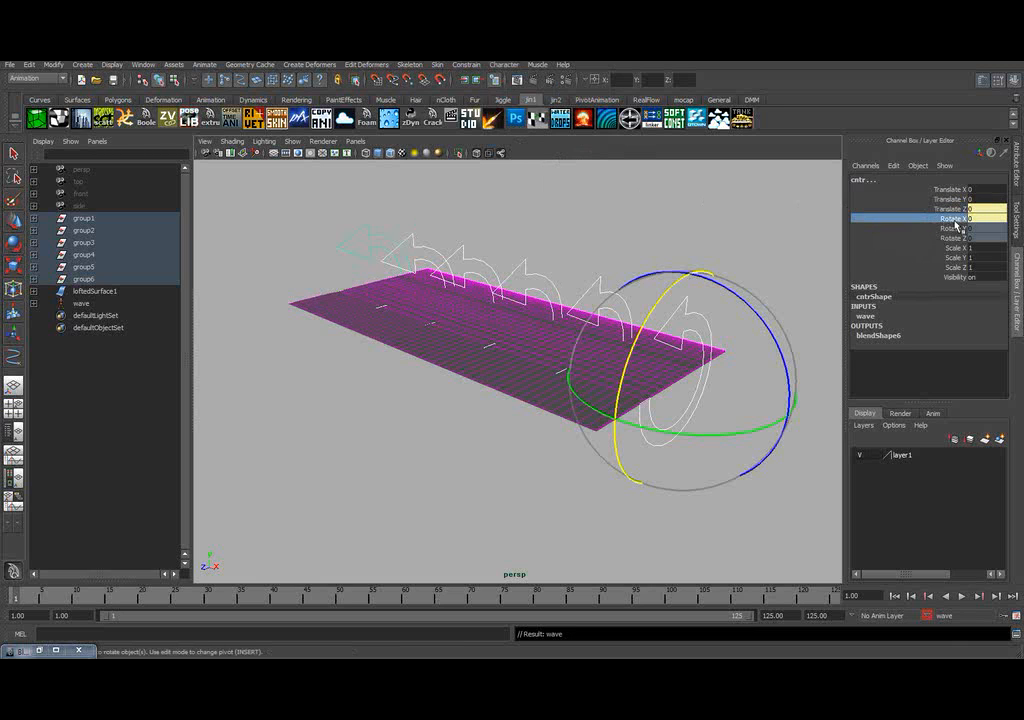
click(953, 209)
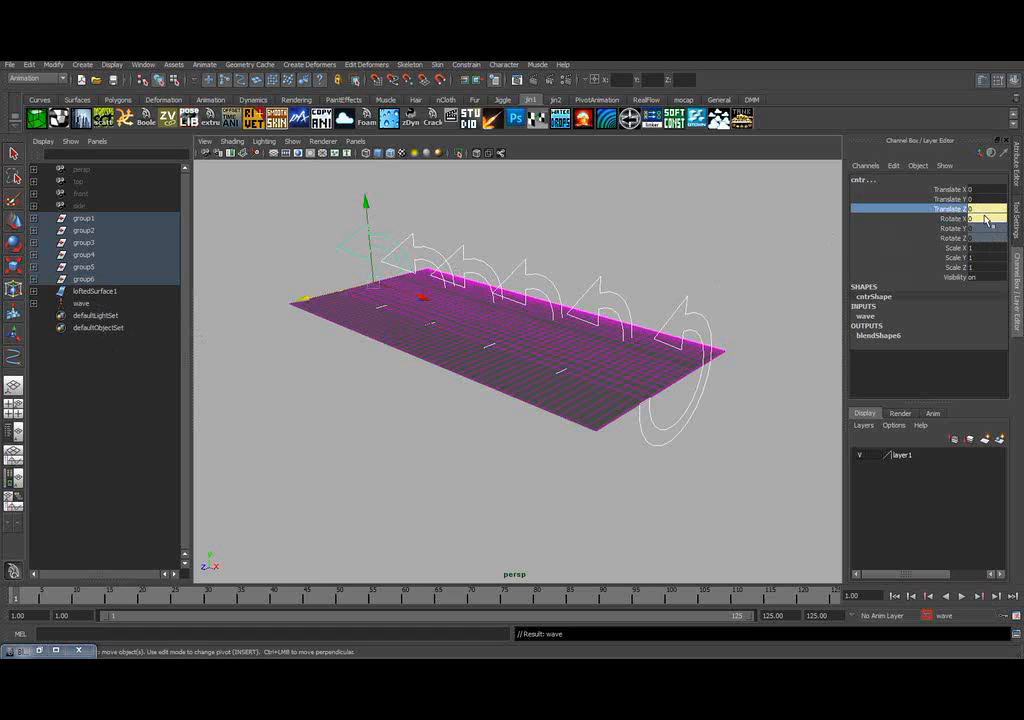
alt+drag(523, 270, 530, 263)
click(640, 238)
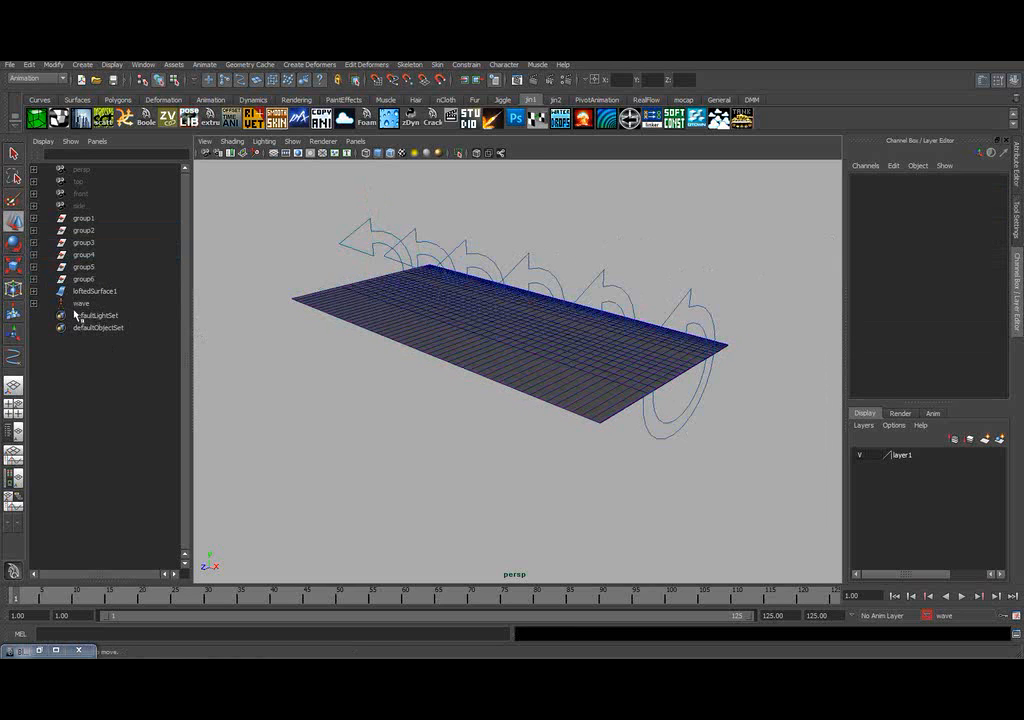
click(80, 303)
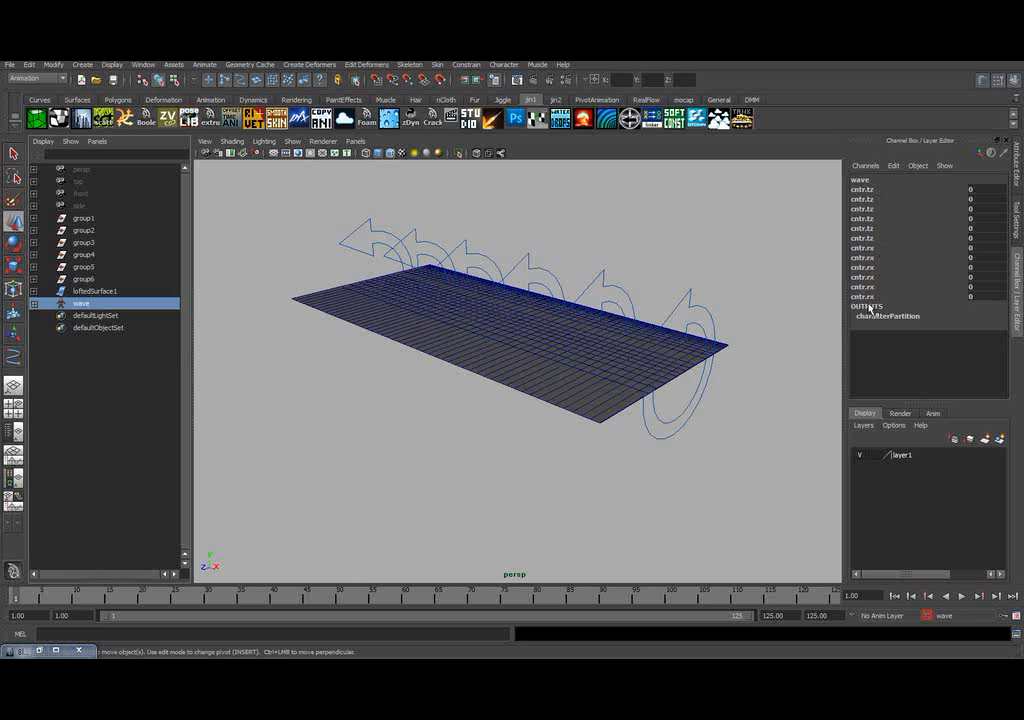
click(726, 237)
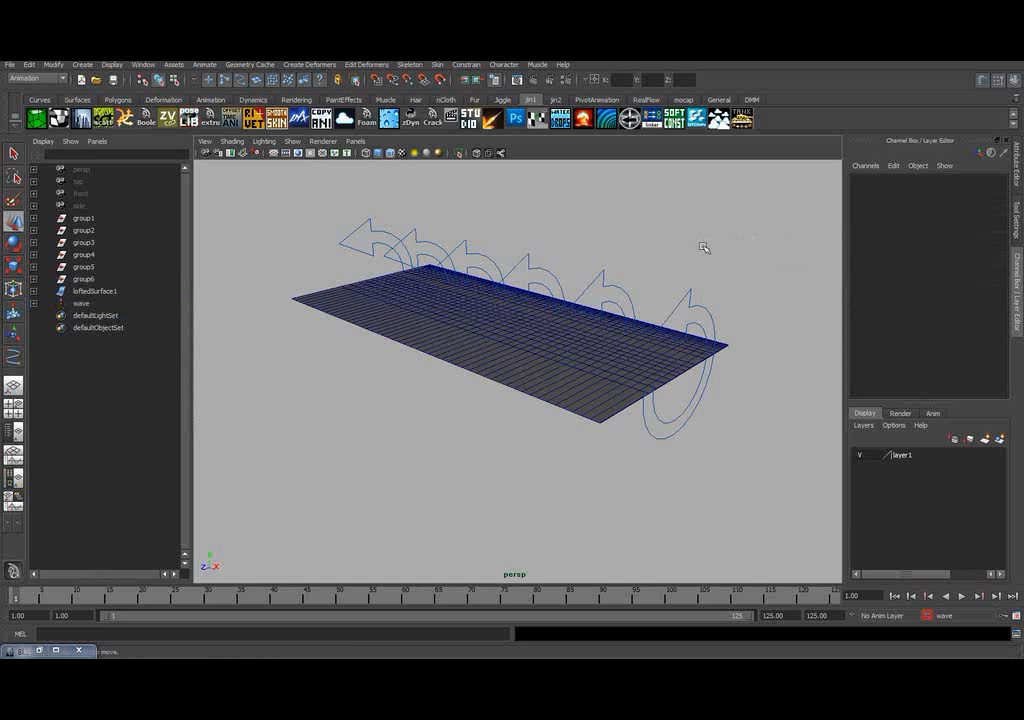
- Set a key on the wave character set at frame 1 and check its channels and those of the nearest controller
key(s)
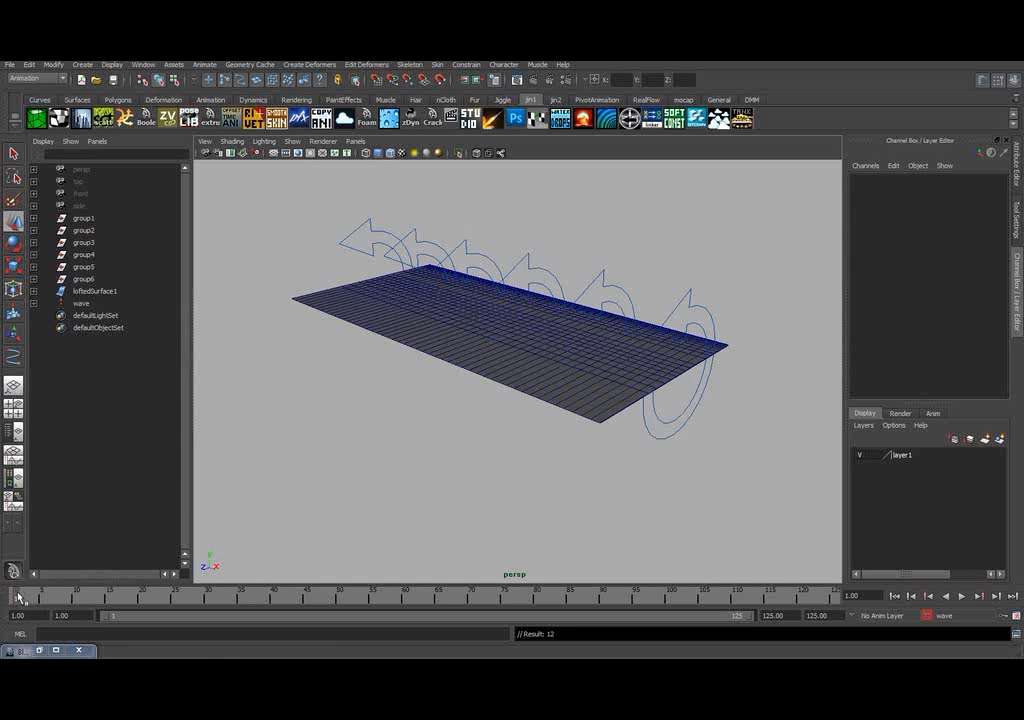
click(80, 303)
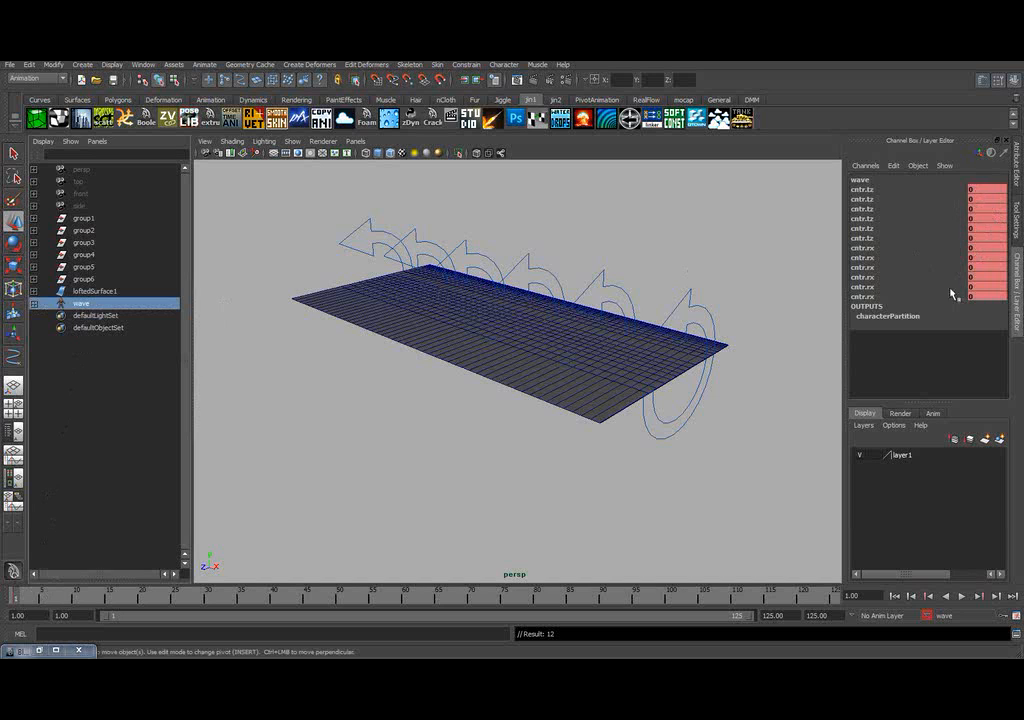
click(662, 290)
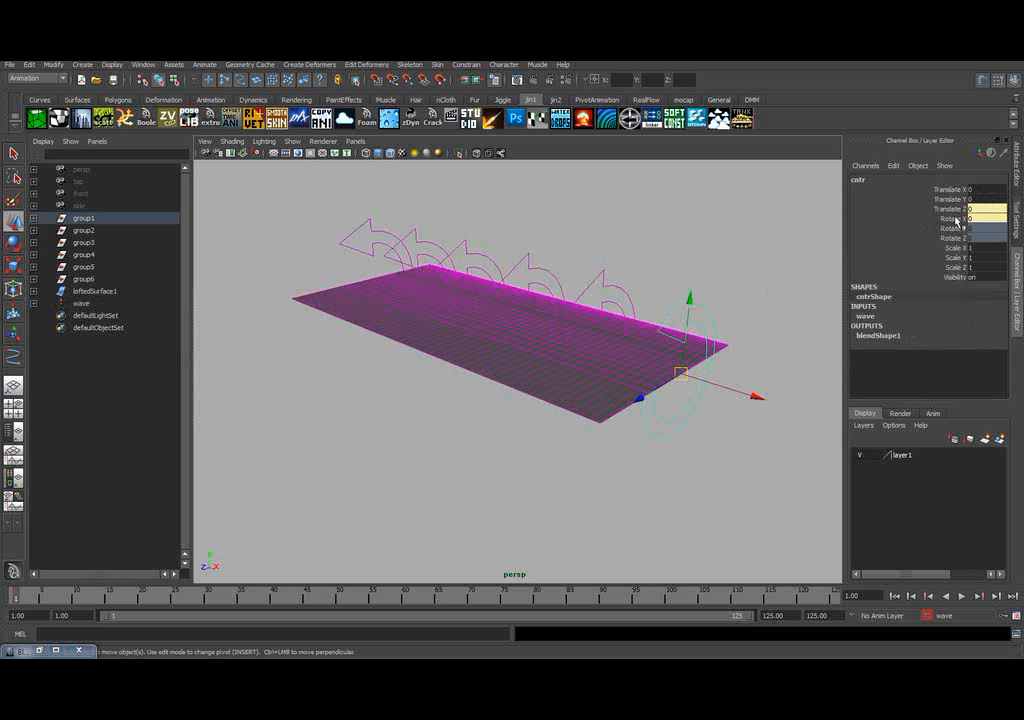
click(651, 263)
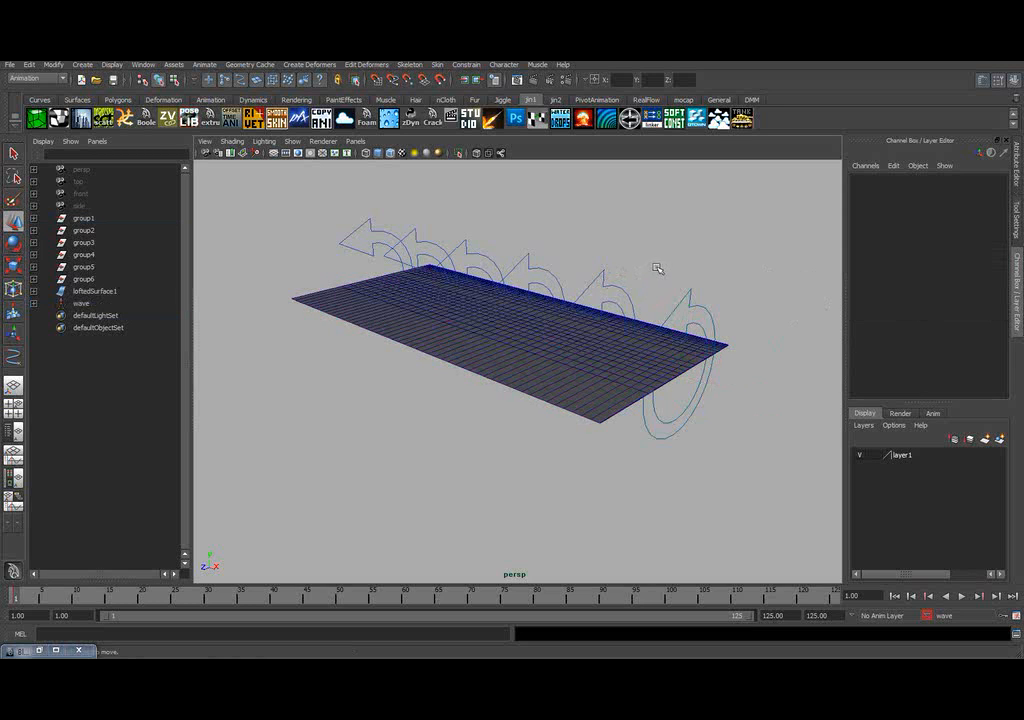
- Return to the single perspective view layout without the Outliner and switch to the Select tool
alt+drag(660, 268, 512, 315)
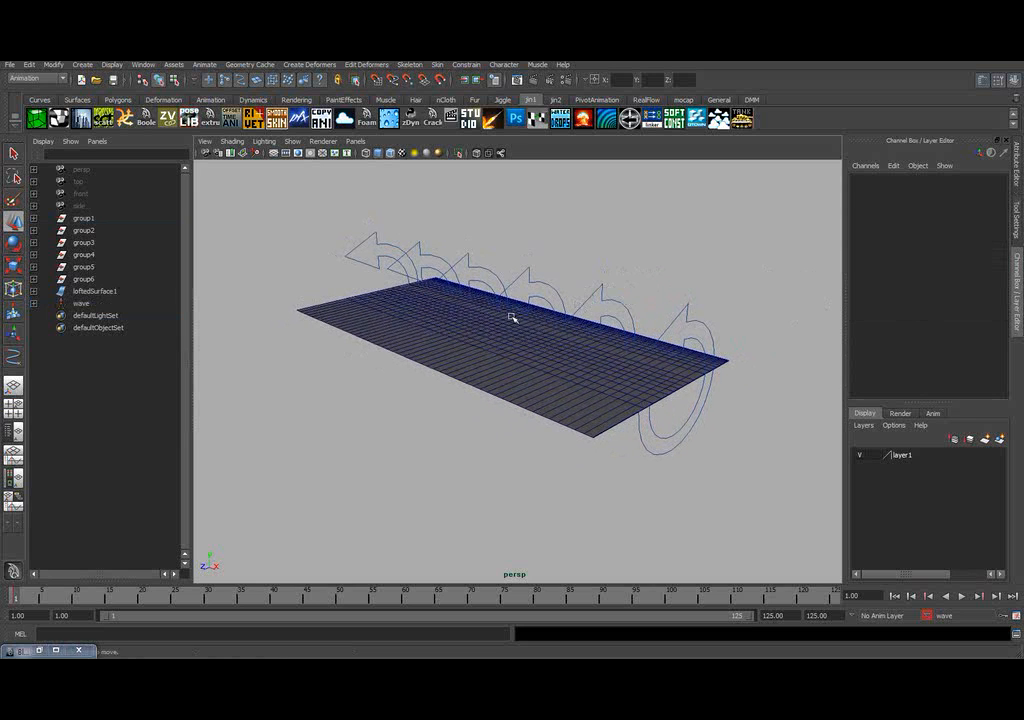
click(13, 386)
alt+middle_drag(556, 297, 560, 301)
key(q)
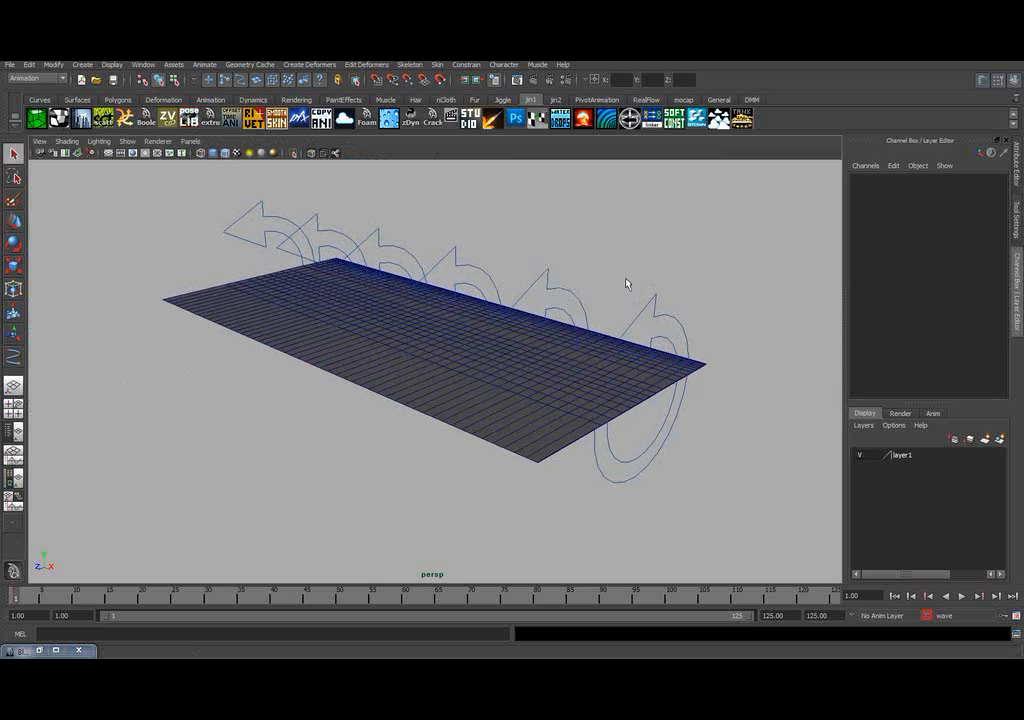
alt+drag(662, 319, 560, 345)
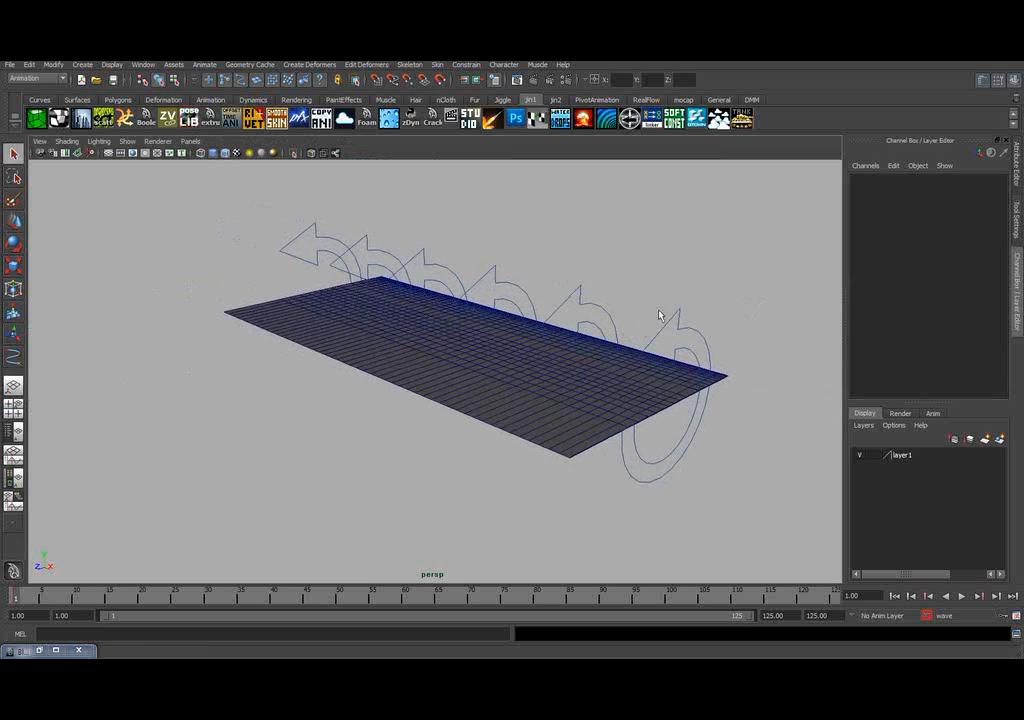
alt+right_drag(660, 318, 575, 355)
alt+drag(575, 355, 583, 348)
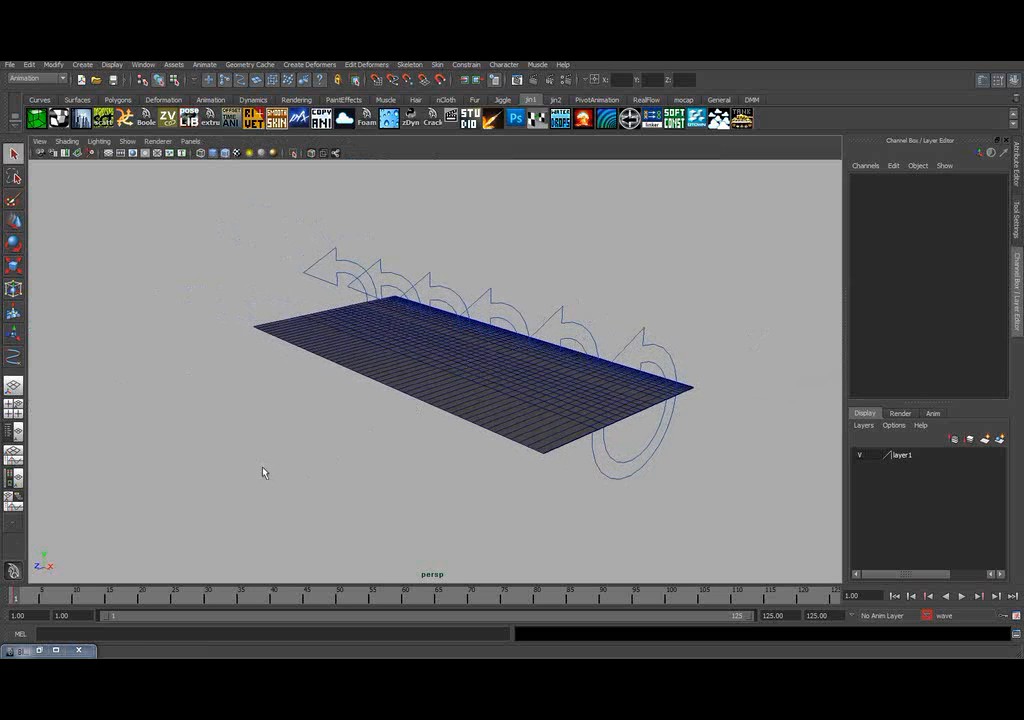
alt+drag(566, 433, 600, 427)
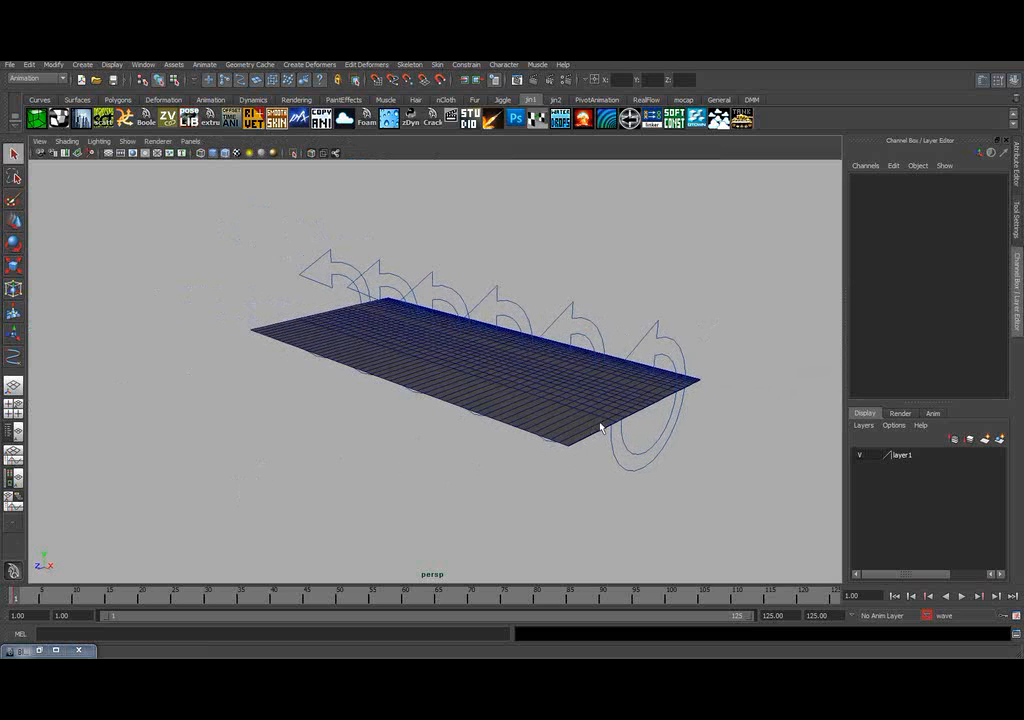
- Select all six arrow controllers and scrub the timeline from frame 1 to about frame 74
click(660, 334)
shift+click(574, 310)
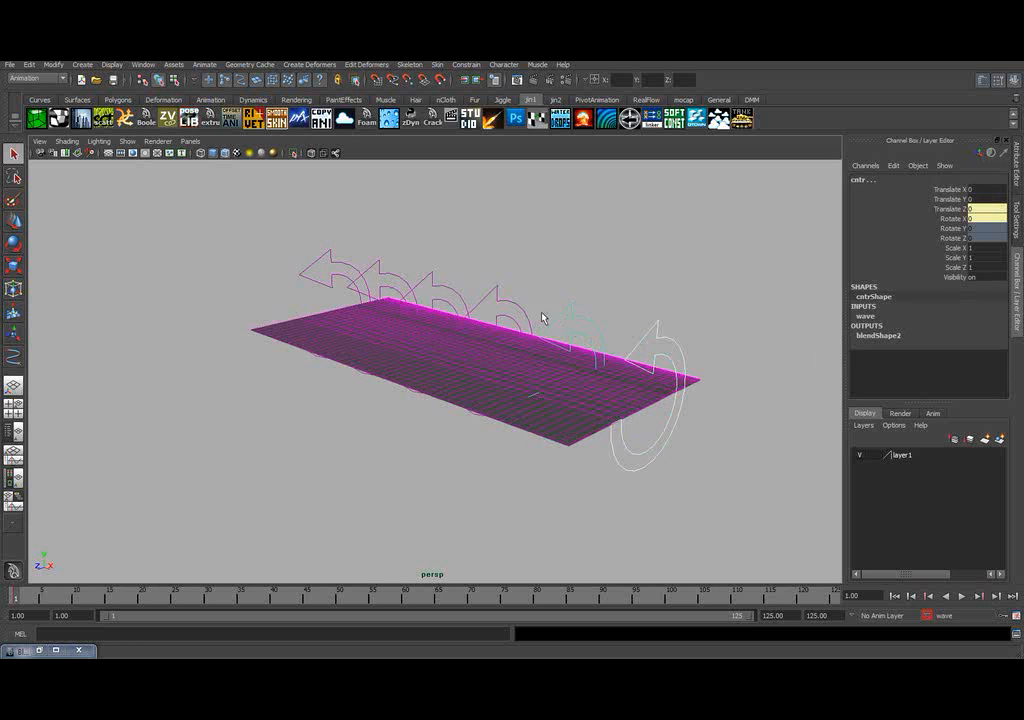
shift+click(508, 300)
shift+click(445, 287)
shift+click(377, 273)
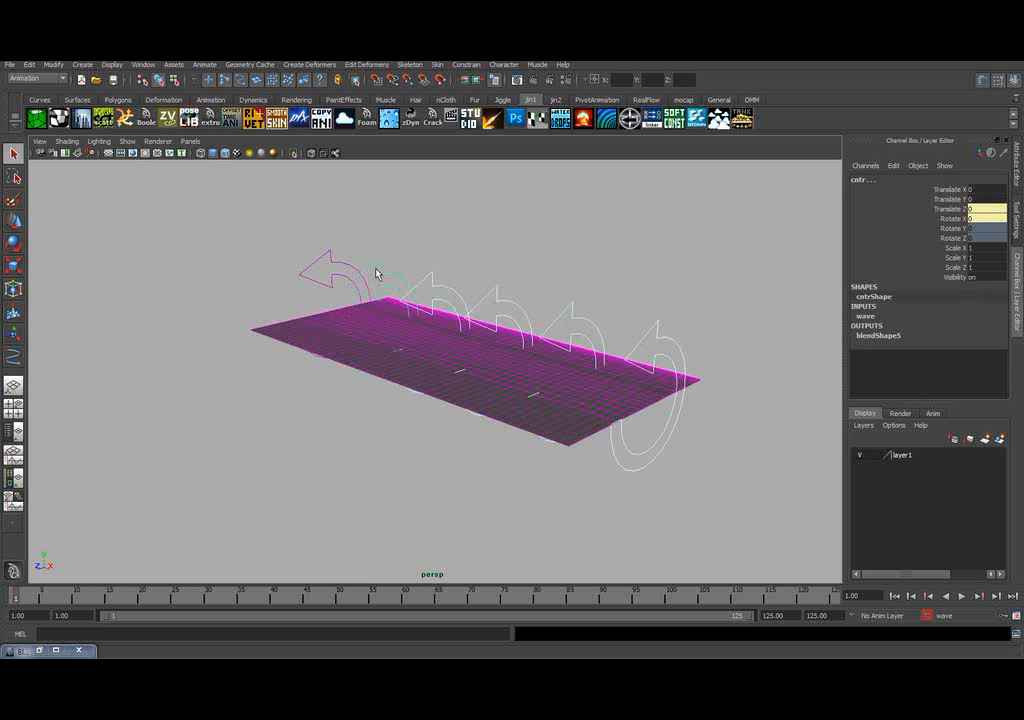
shift+click(323, 263)
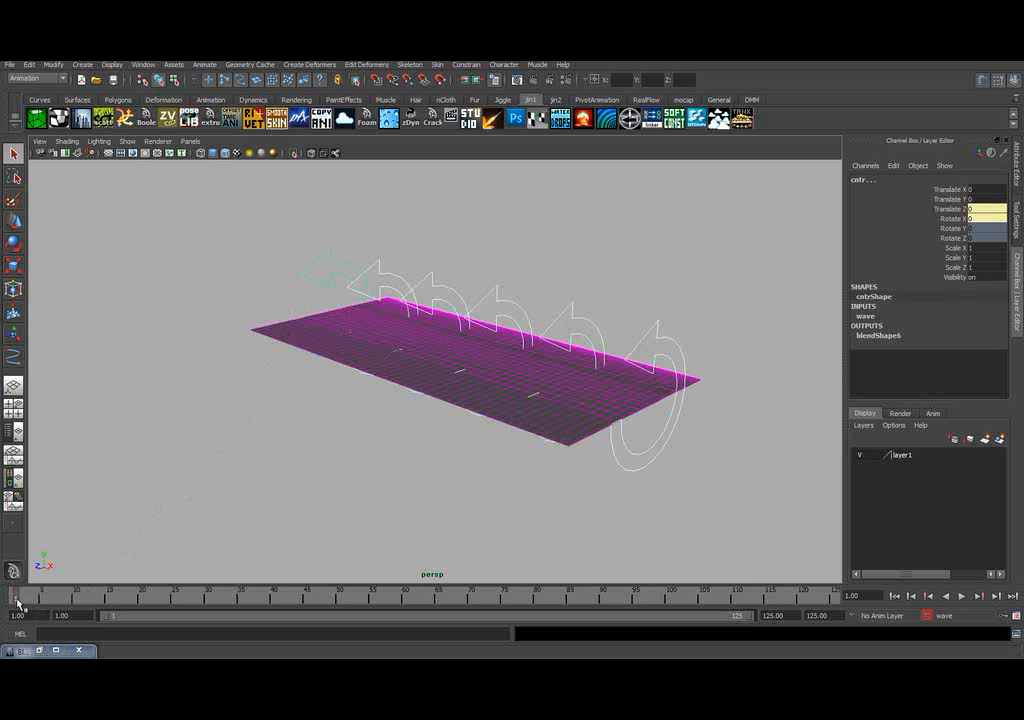
drag(17, 600, 499, 604)
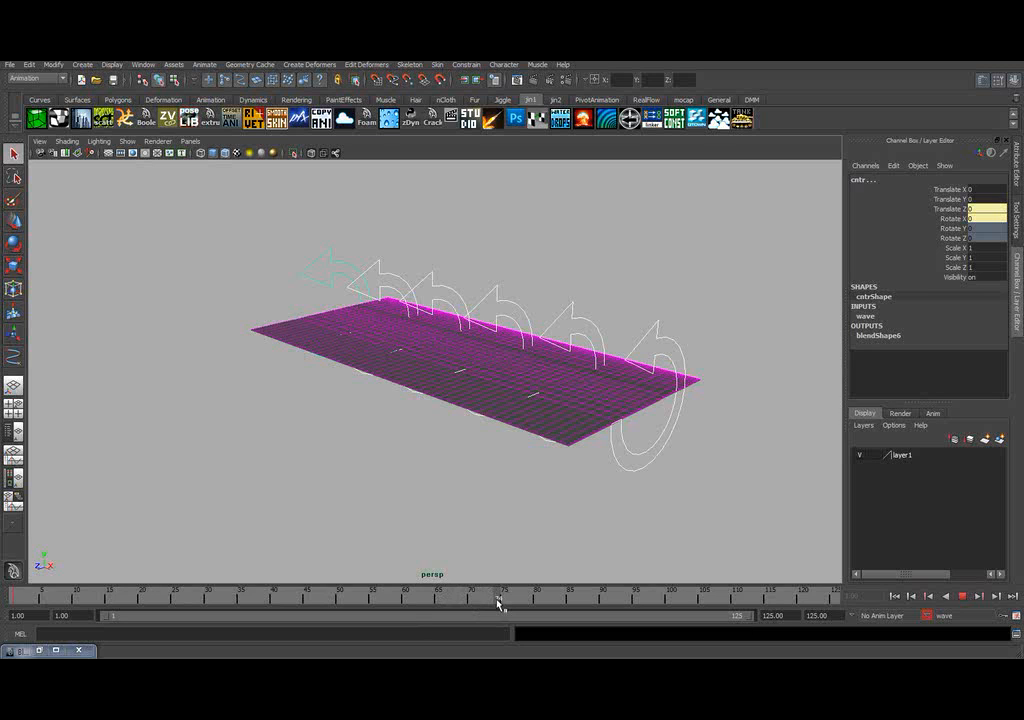
- At frame 60, rotate the six selected controllers to Rotate X 90, set a key and check the motion around that frame
drag(499, 604, 406, 605)
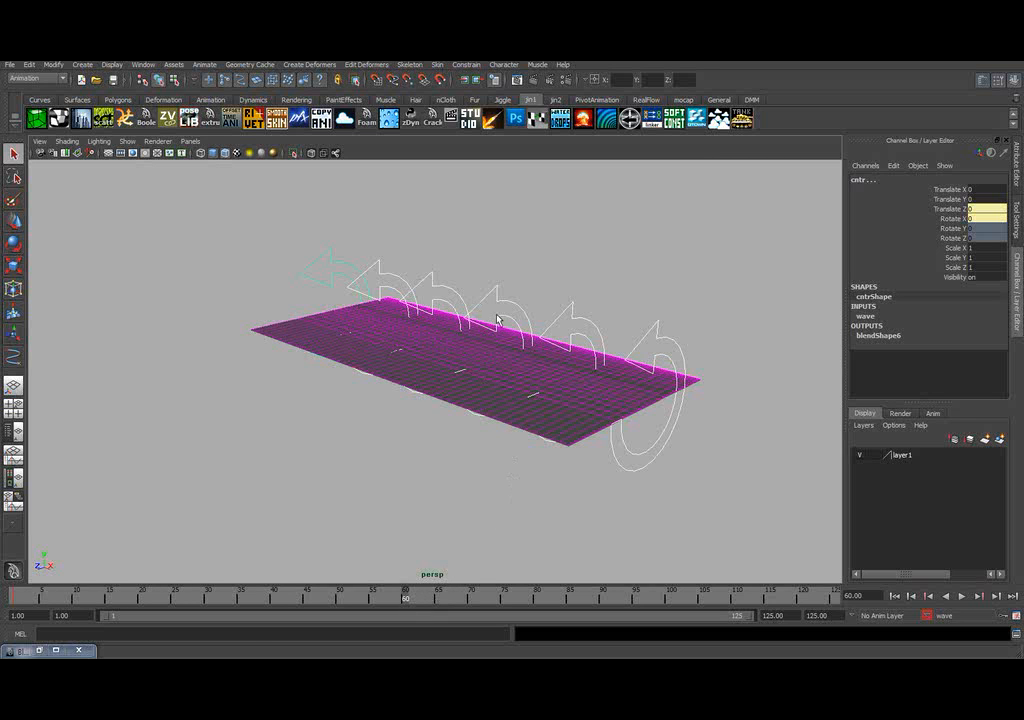
key(e)
drag(651, 304, 622, 333)
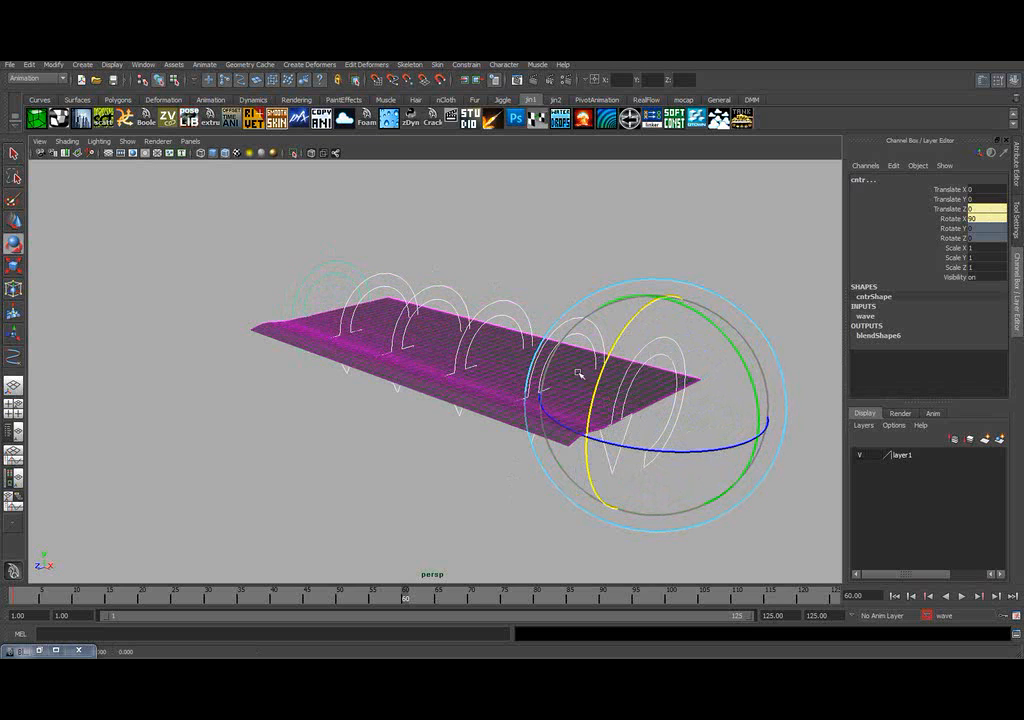
alt+drag(578, 372, 572, 324)
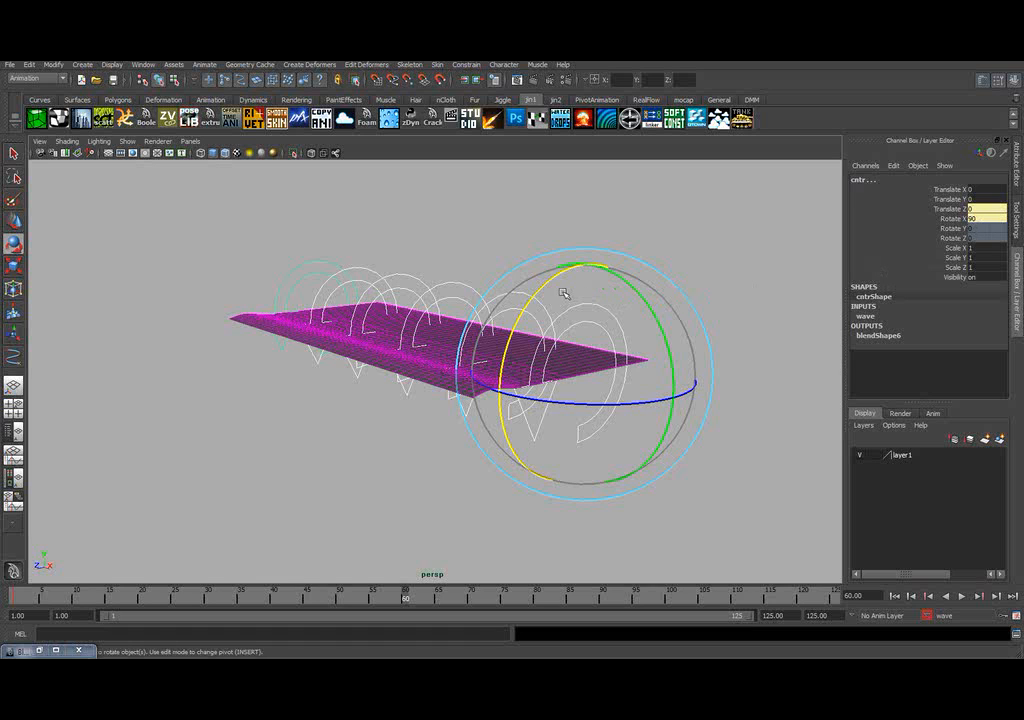
key(s)
click(677, 352)
mouse_move(414, 603)
mouse_down()
mouse_move(12, 613)
mouse_move(431, 596)
mouse_up()
mouse_move(415, 598)
mouse_down()
mouse_move(40, 601)
mouse_move(432, 590)
mouse_move(5, 615)
mouse_move(406, 601)
mouse_up()
- Select all six arrow controllers, set their Translate Z to 5 at frame 60 and key it
alt+drag(489, 470, 608, 416)
key(w)
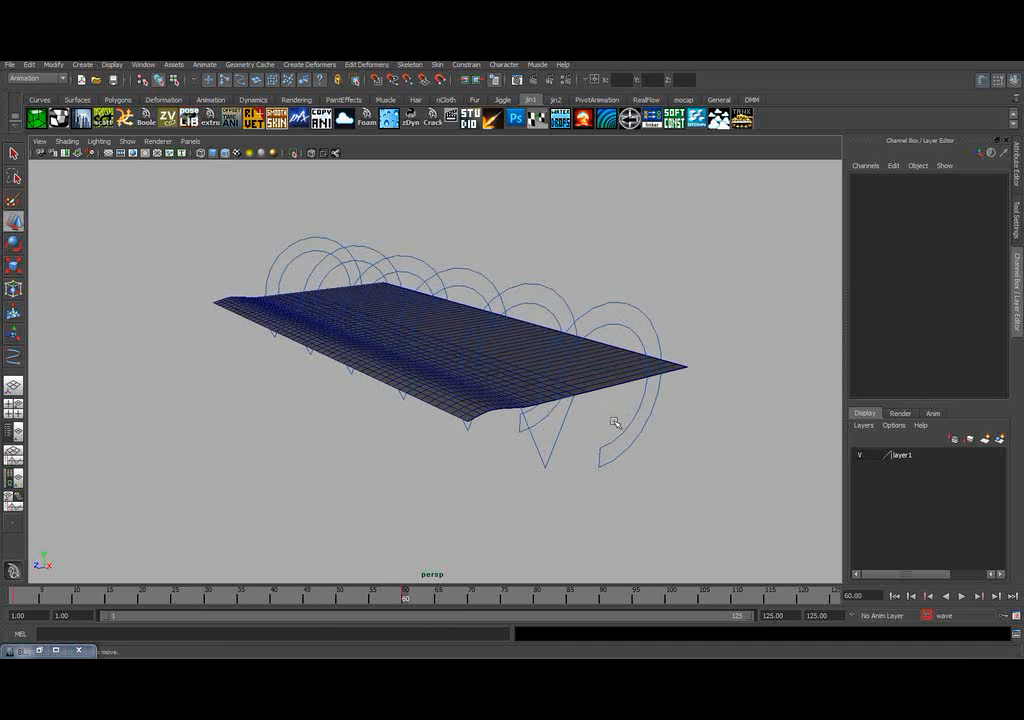
click(617, 316)
middle_drag(541, 293, 419, 256)
middle_drag(325, 235, 290, 270)
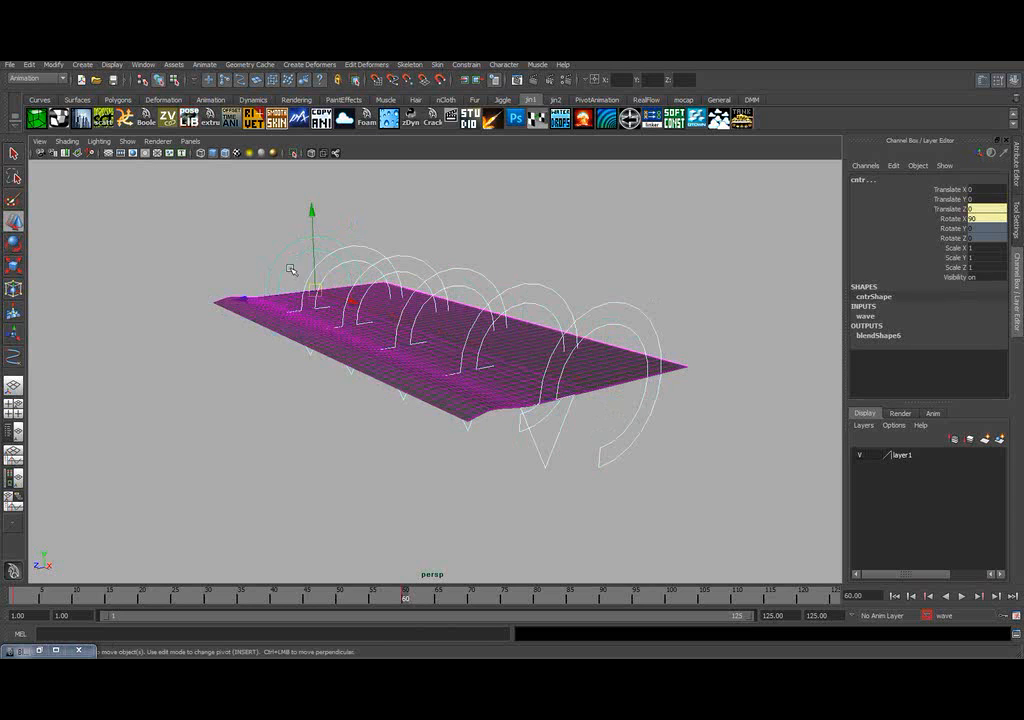
alt+drag(240, 319, 424, 322)
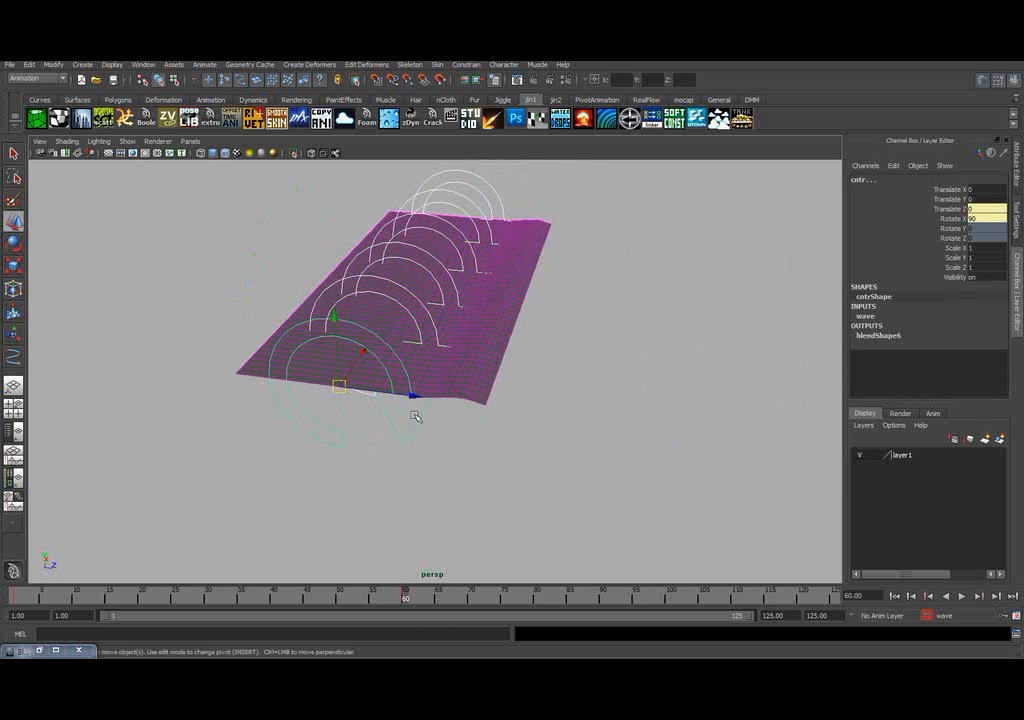
drag(416, 399, 463, 403)
key(Tab)
text(90)
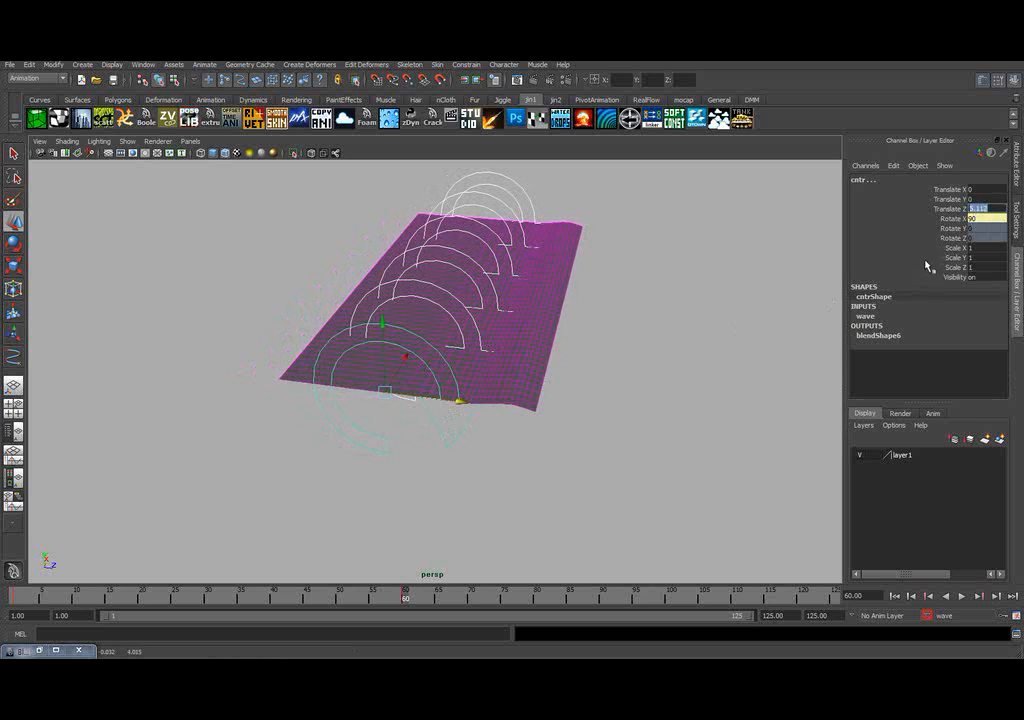
key(Return)
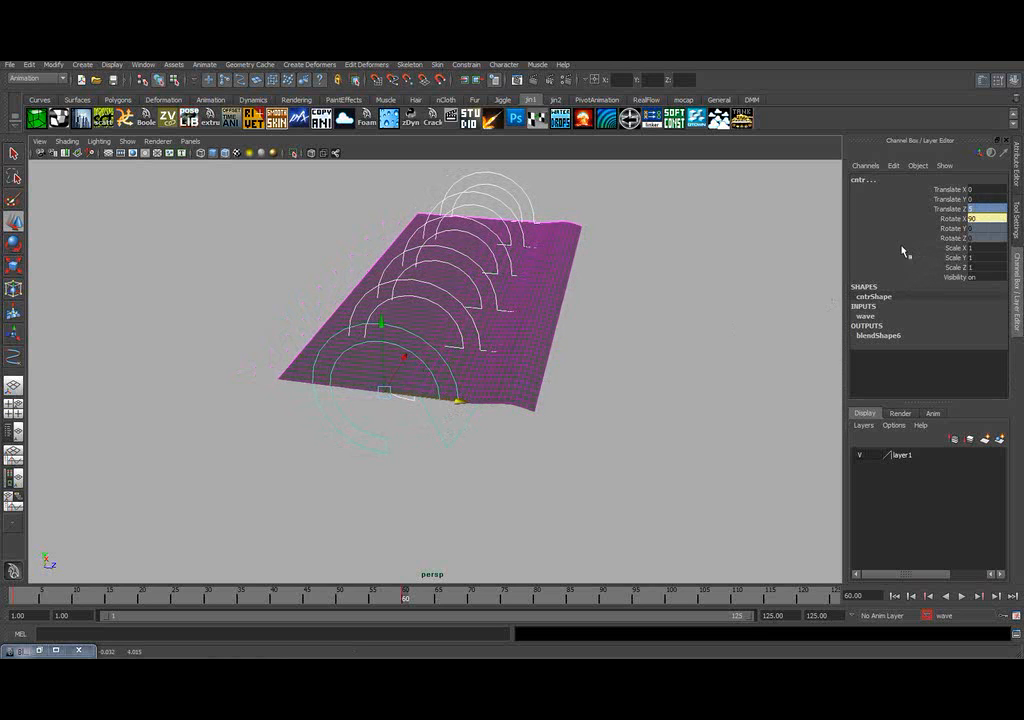
alt+drag(620, 418, 674, 402)
click(665, 405)
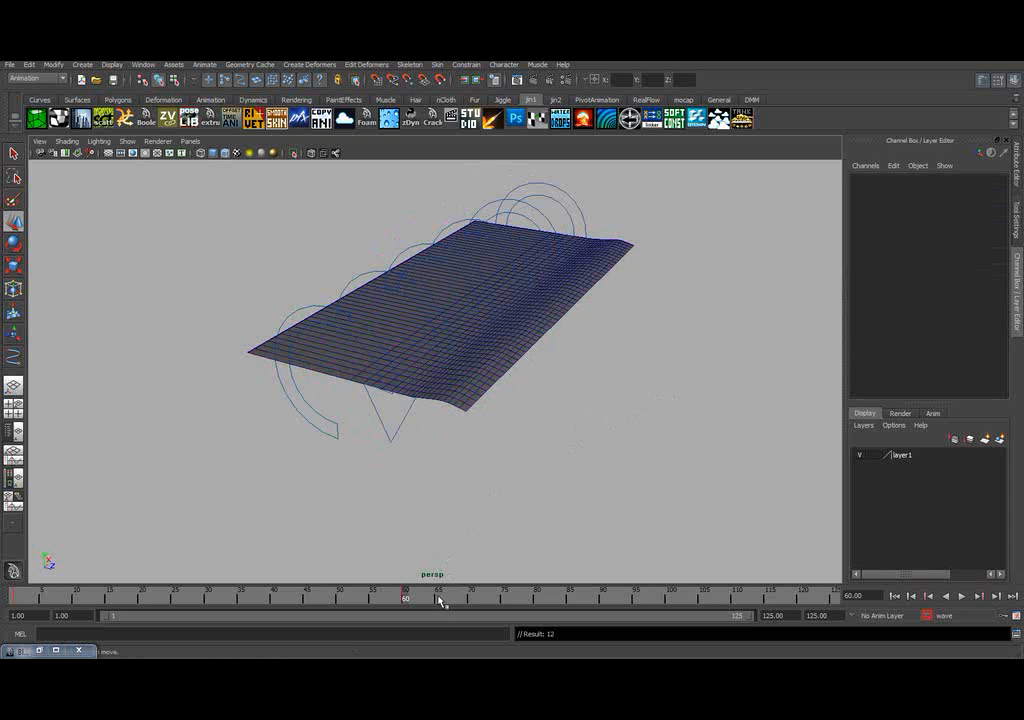
- Scrub the animation back from frame 60 to frame 1 and view the surface and controllers from several angles
drag(401, 596, 3, 589)
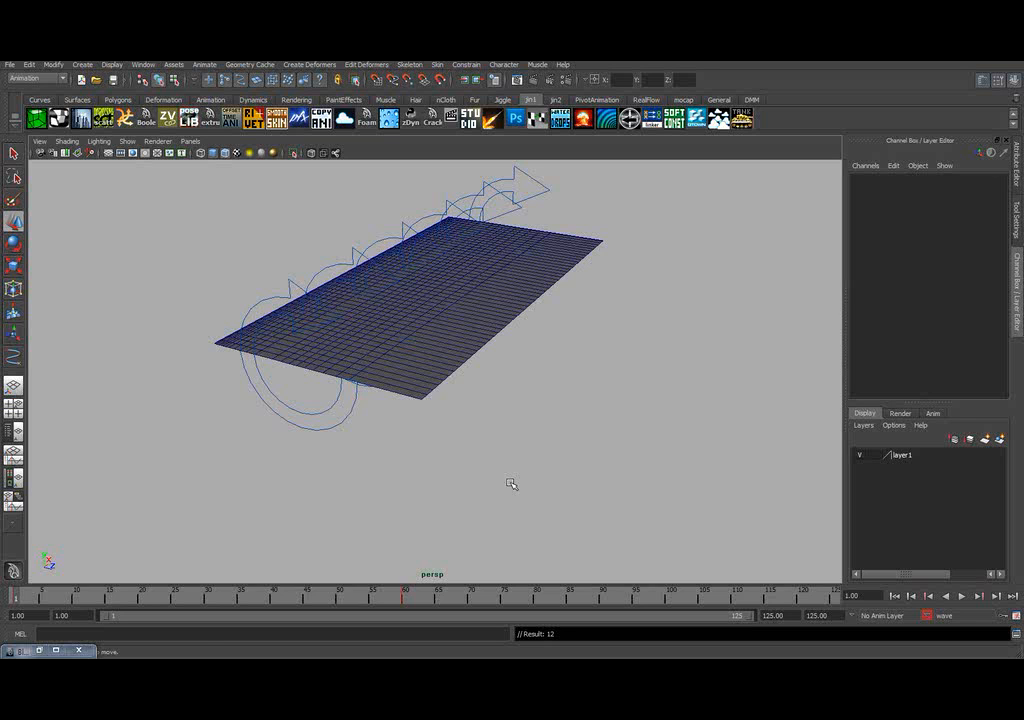
alt+drag(533, 339, 268, 461)
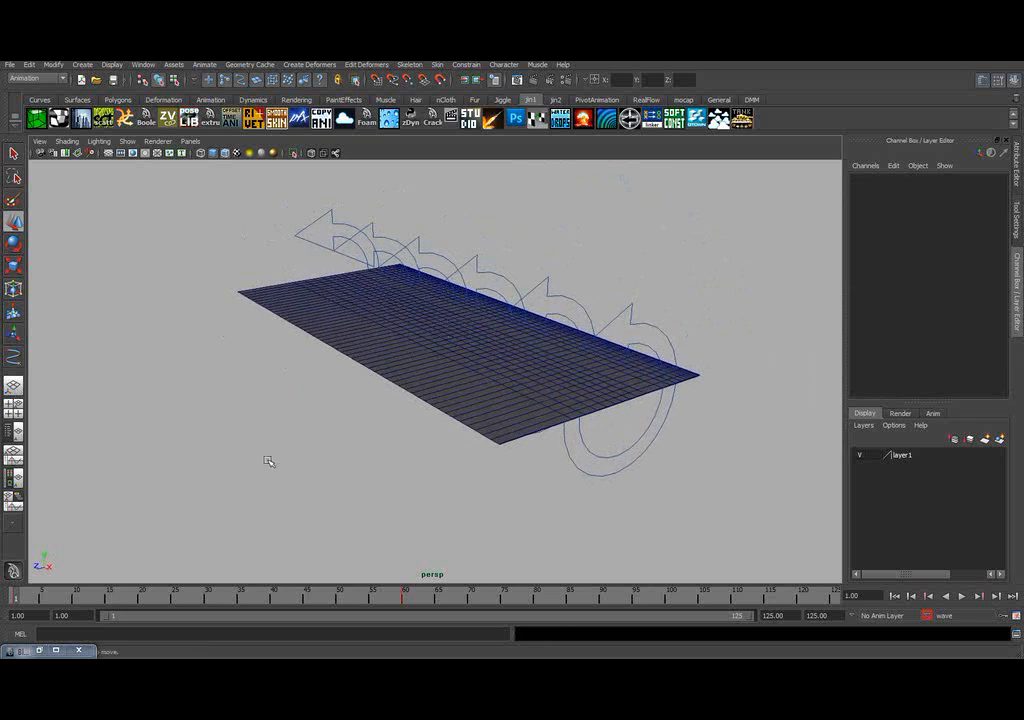
mouse_move(22, 600)
mouse_down()
mouse_move(535, 594)
mouse_move(7, 599)
mouse_move(450, 585)
mouse_move(14, 599)
mouse_move(433, 585)
mouse_move(11, 601)
mouse_up()
click(14, 154)
alt+middle_drag(484, 314, 468, 299)
alt+drag(468, 299, 475, 295)
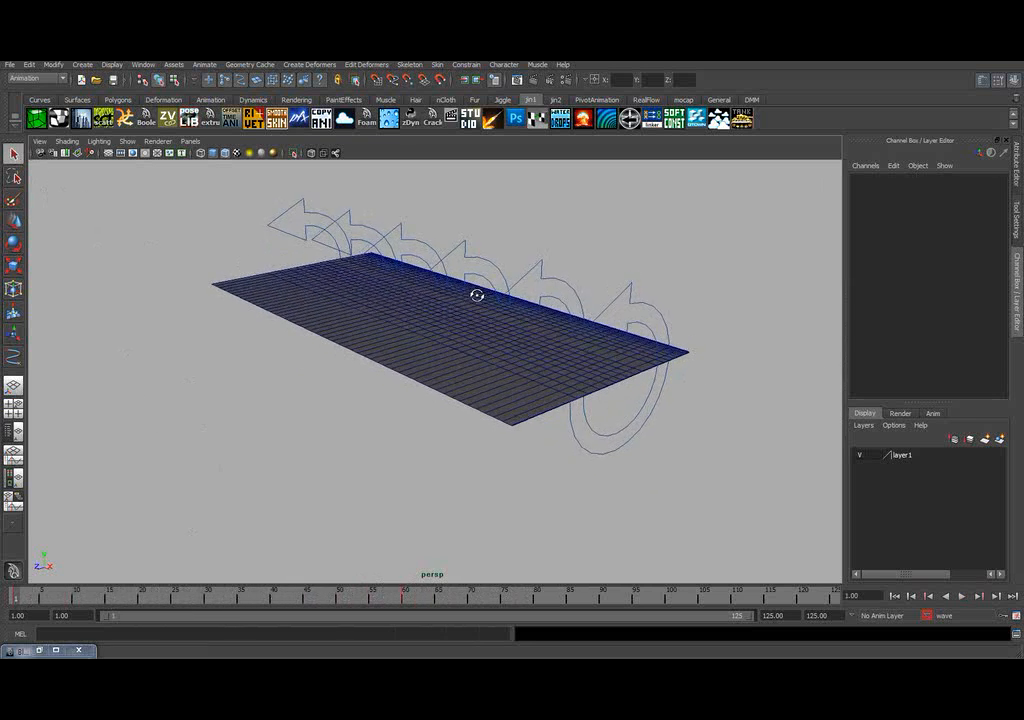
alt+middle_drag(475, 295, 500, 330)
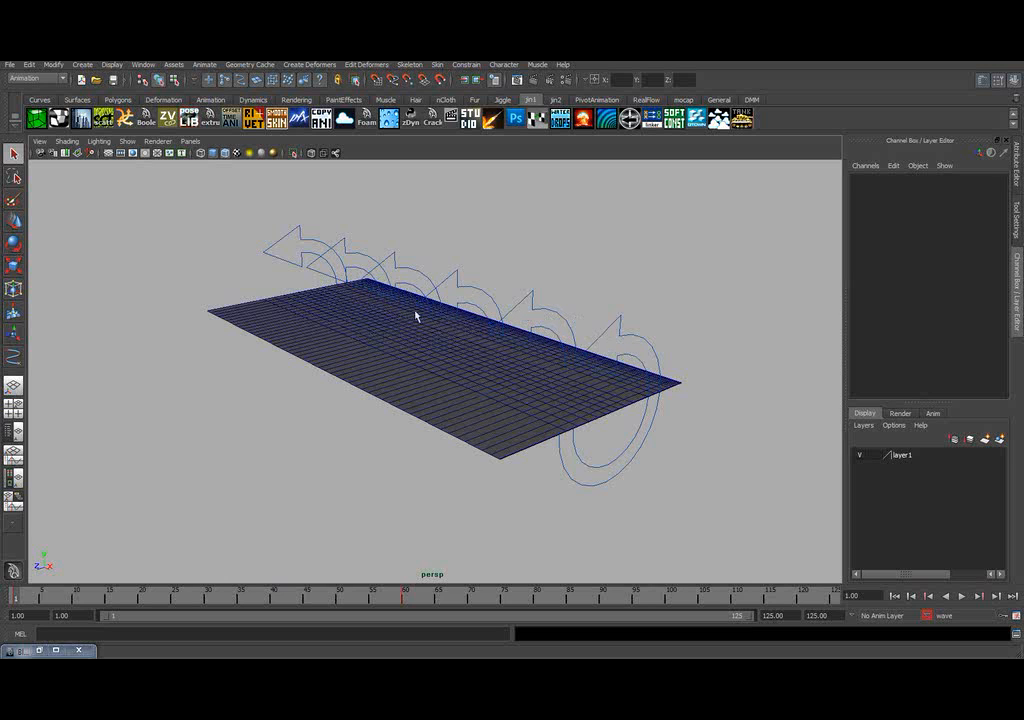
alt+drag(665, 352, 510, 330)
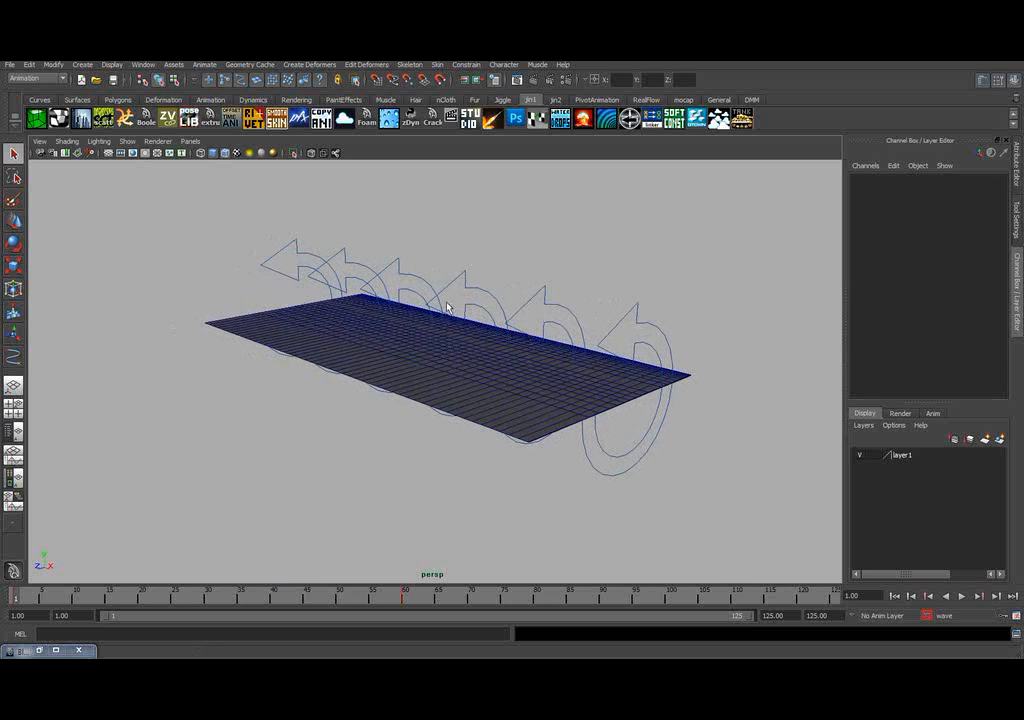
- Set the active character set to none and select all six arrow controllers
click(950, 618)
click(949, 638)
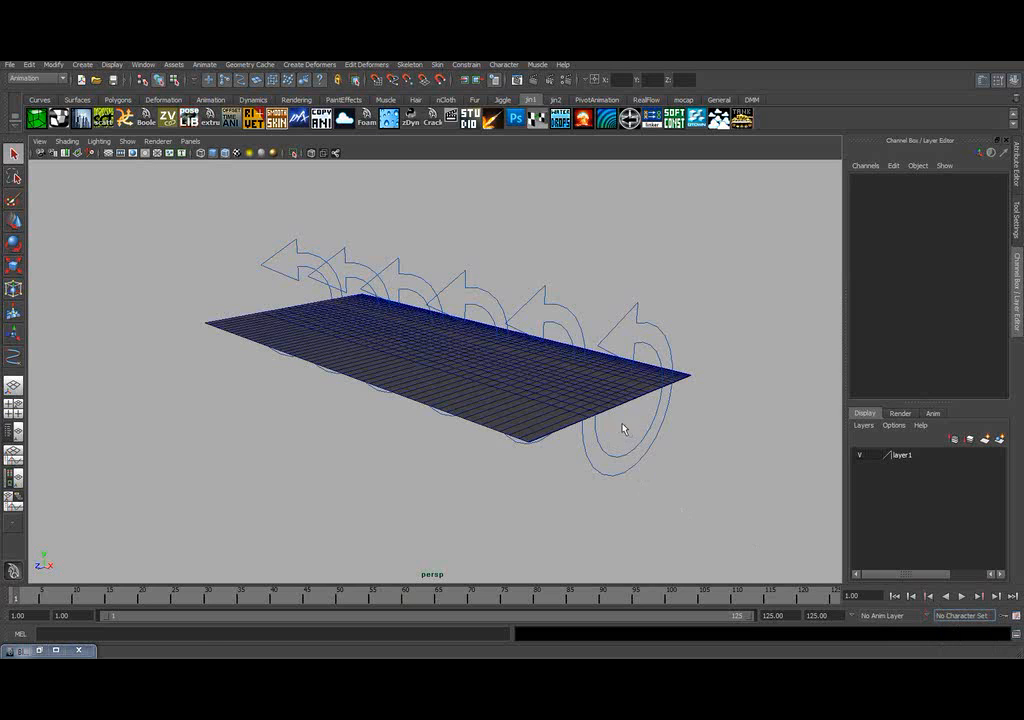
click(622, 333)
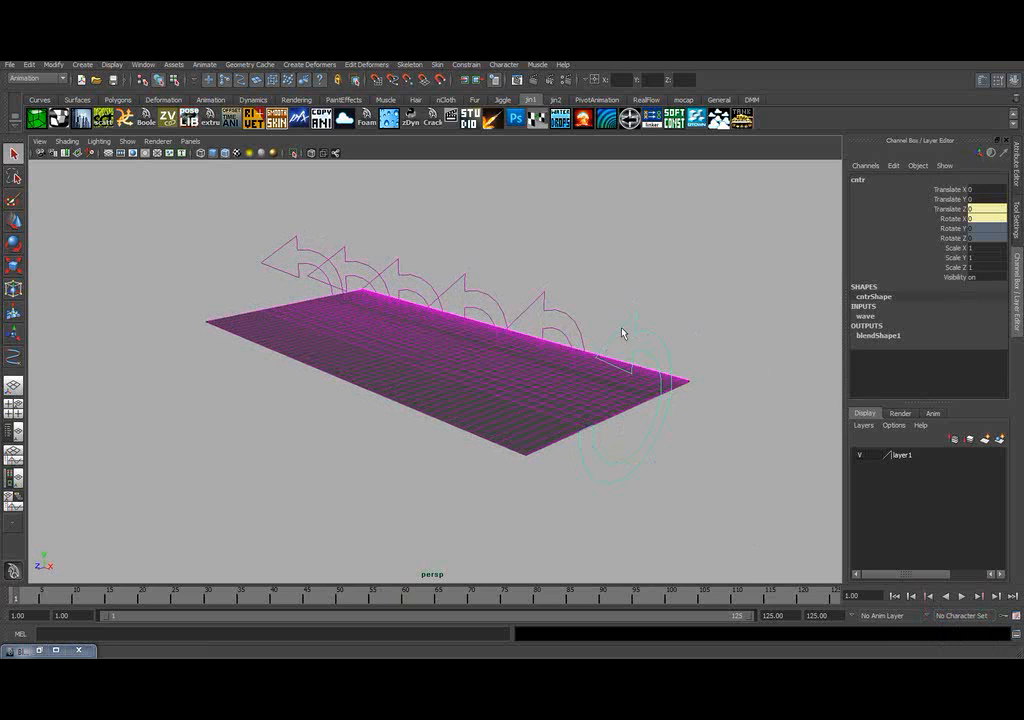
click(537, 308)
shift+click(415, 282)
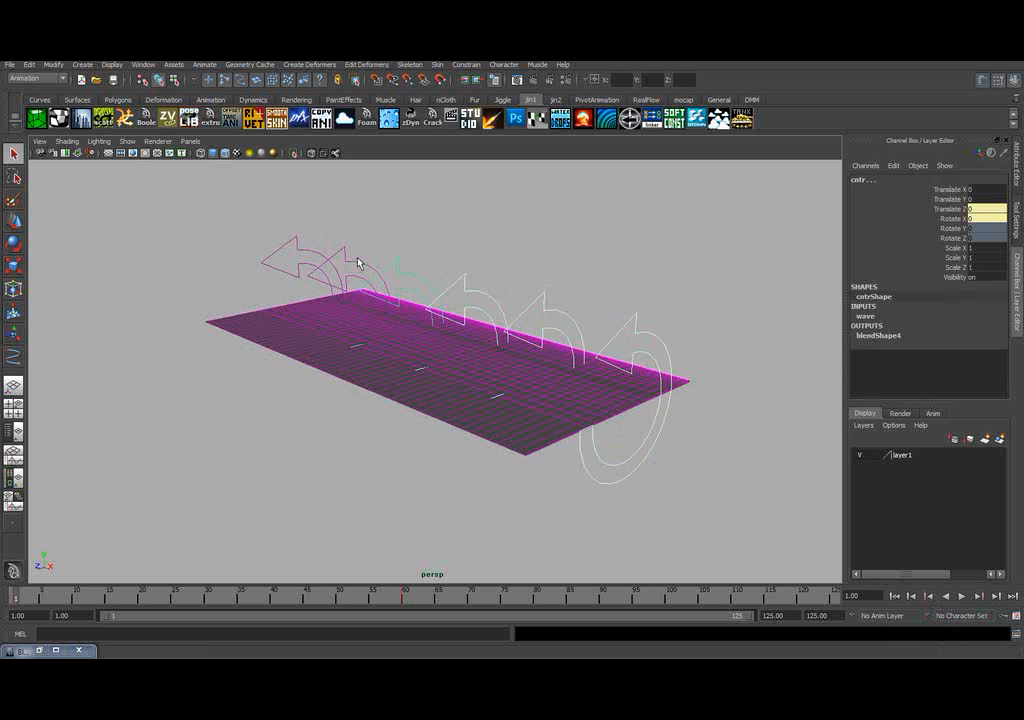
shift+click(354, 263)
shift+click(304, 251)
alt+middle_drag(340, 304, 338, 313)
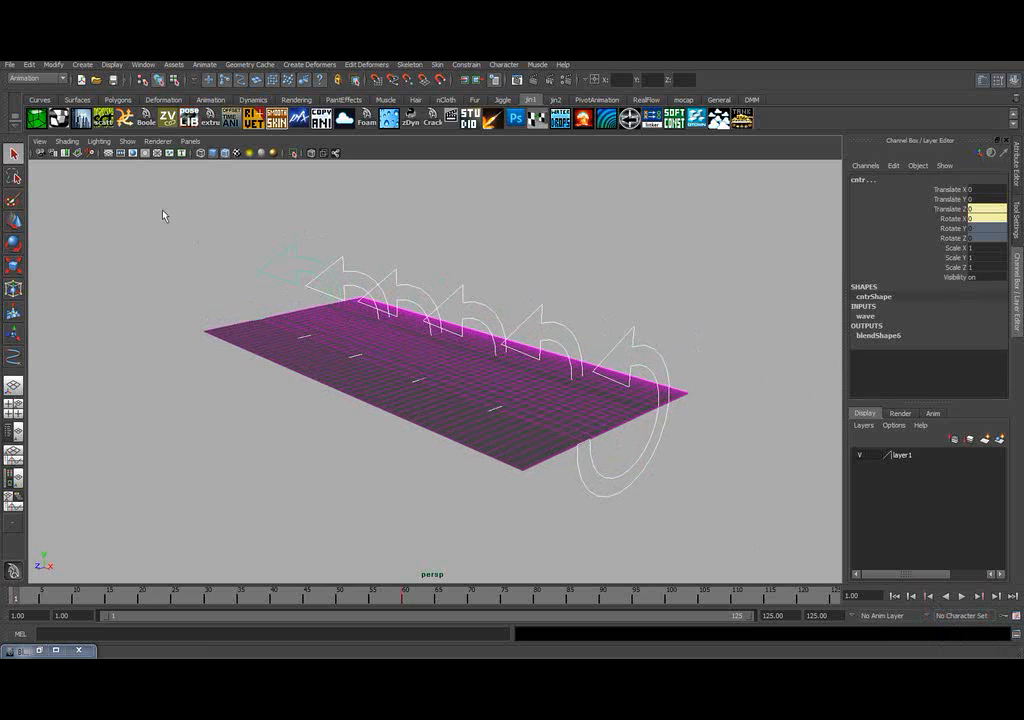
- Open the Dope Sheet for the selected controllers, widen it and keep the surface visible below it
click(143, 65)
mouse_move(205, 105)
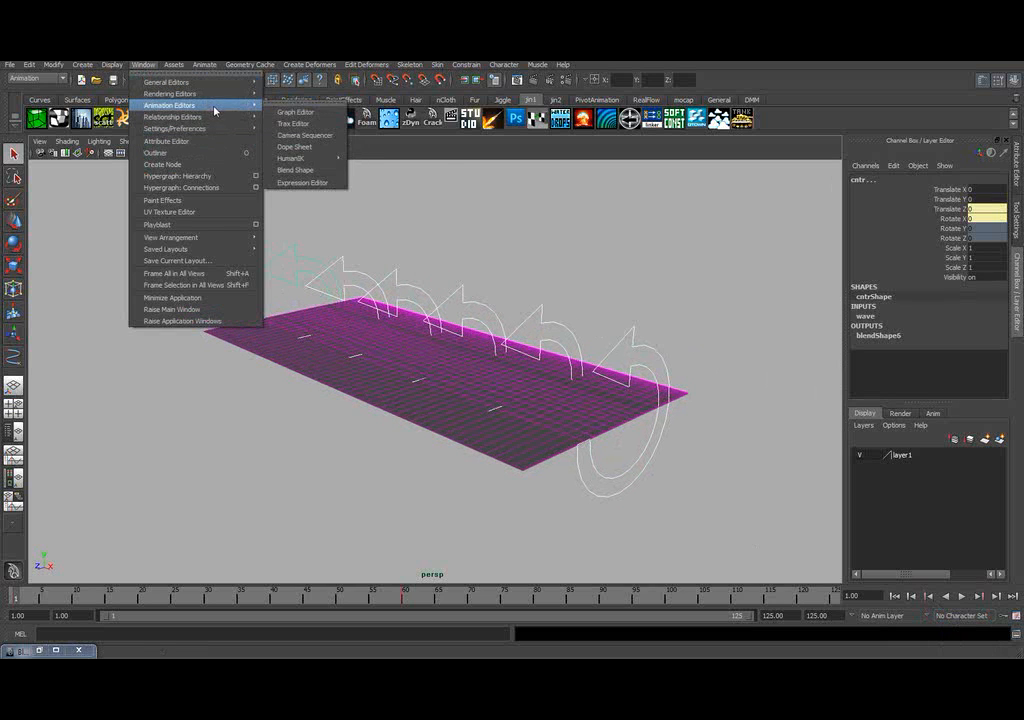
click(295, 147)
drag(379, 176, 365, 88)
alt+middle_drag(408, 401, 425, 480)
alt+right_drag(425, 480, 398, 460)
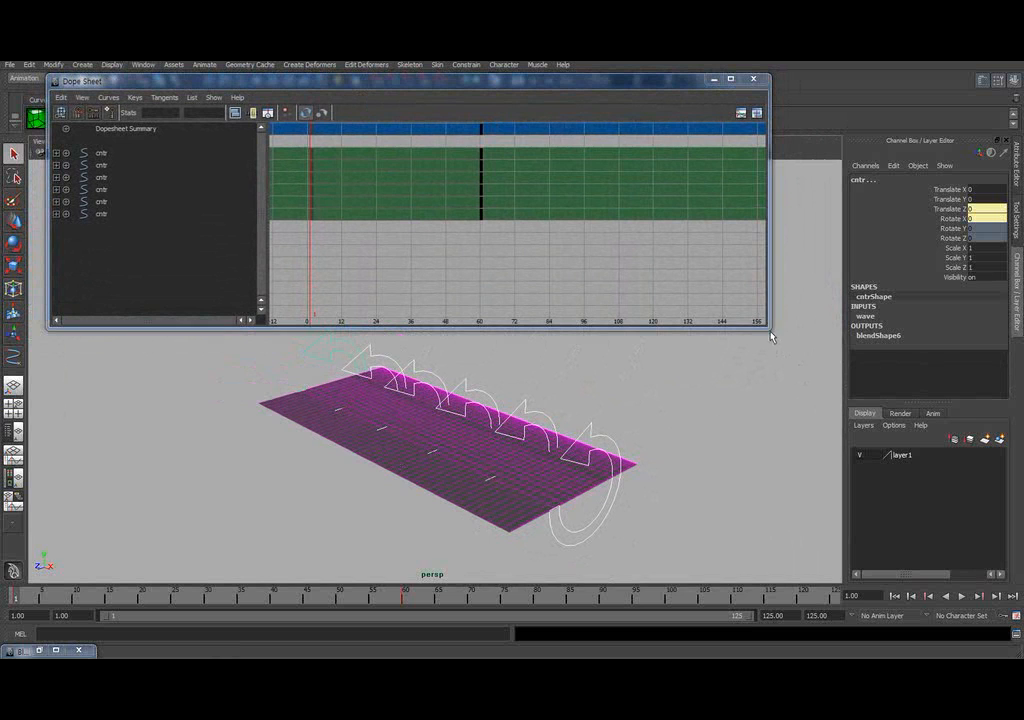
drag(771, 336, 920, 316)
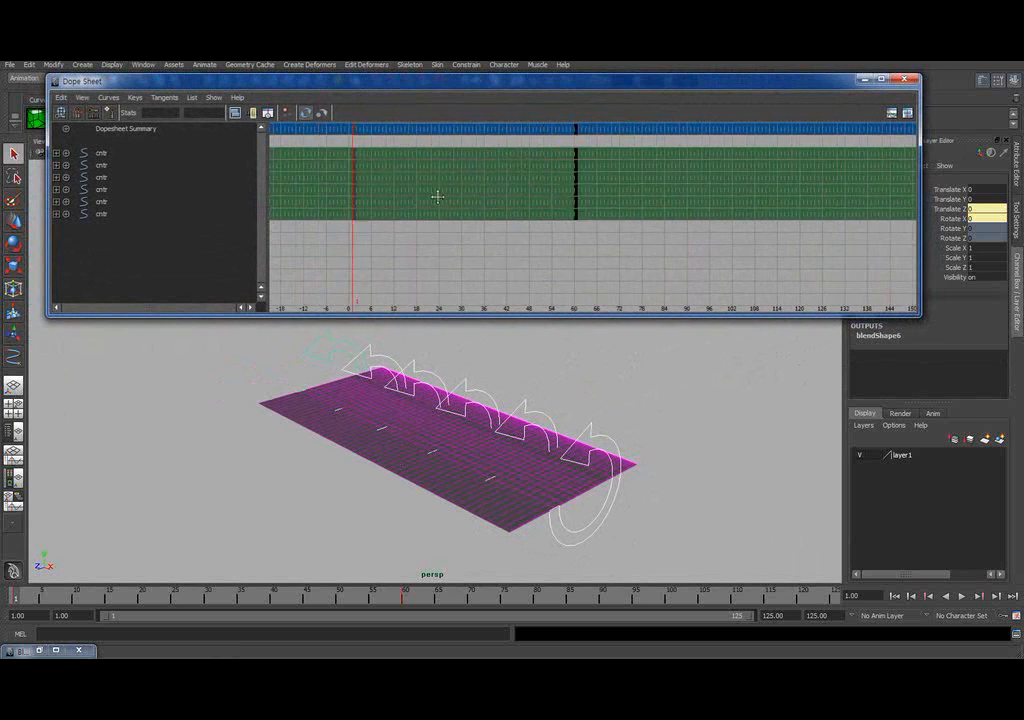
mouse_move(437, 197)
alt+right_down()
mouse_move(455, 206)
mouse_move(464, 192)
mouse_move(496, 188)
mouse_move(455, 197)
alt+right_up()
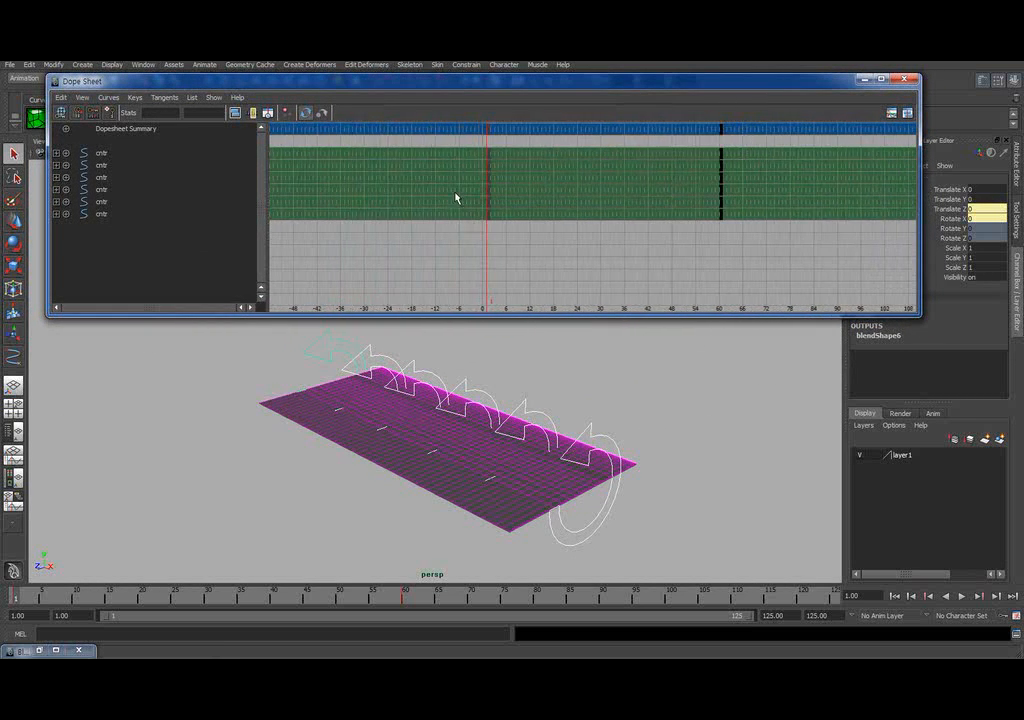
- Shift the second listed controller's keys 7 frames later in the Dope Sheet, so they fall at frames 8 and 67
click(104, 166)
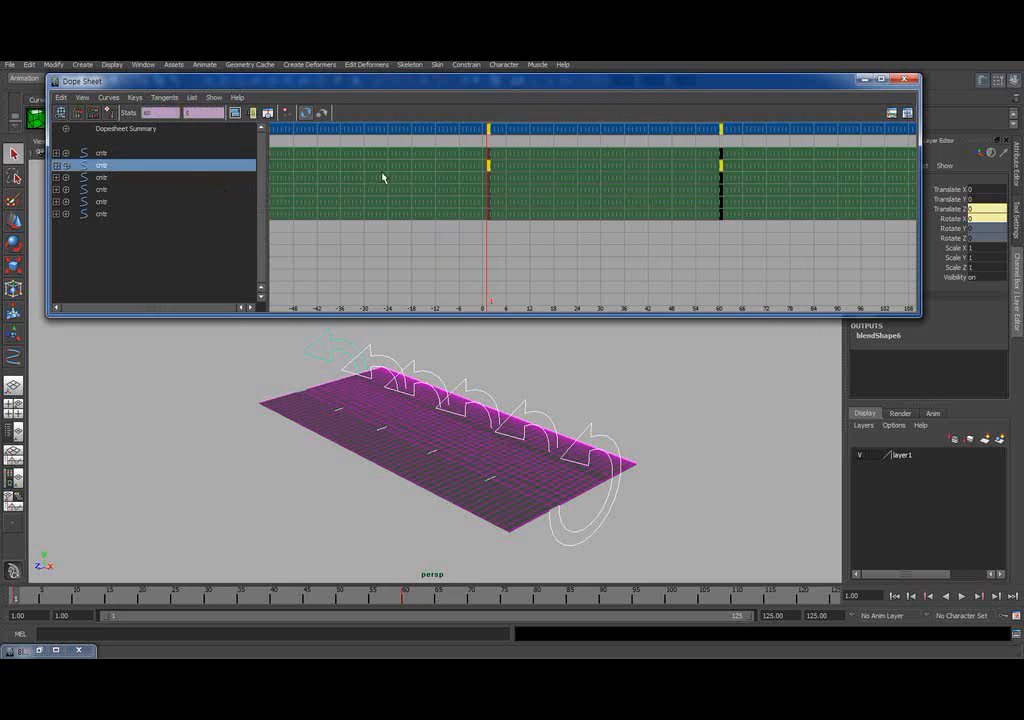
key(w)
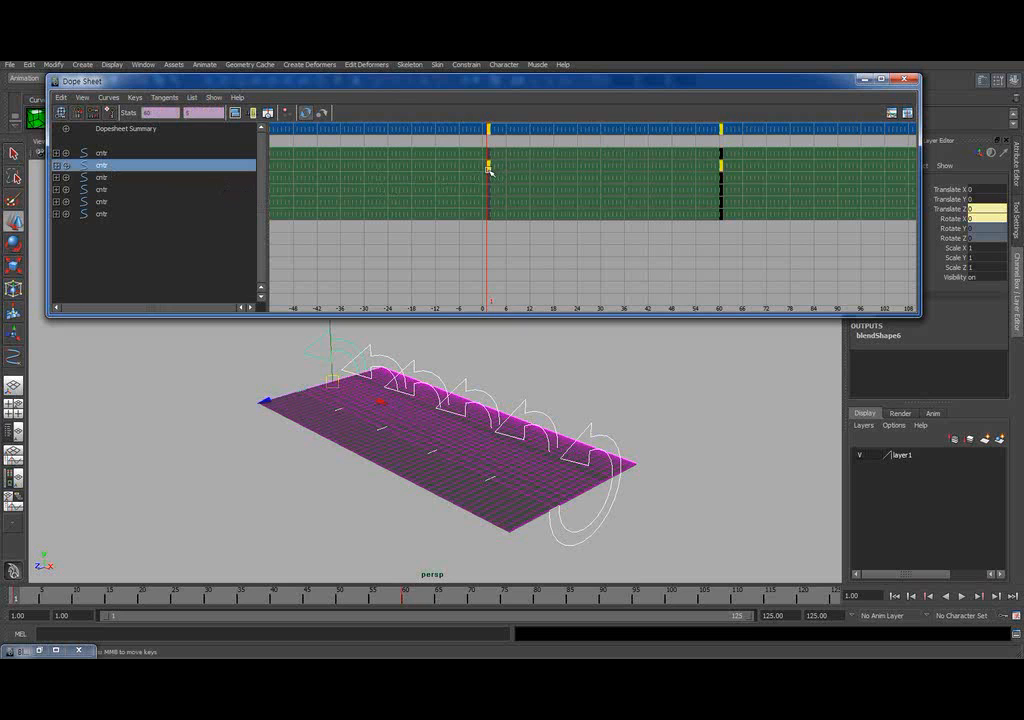
alt+middle_drag(470, 173, 423, 201)
alt+right_drag(398, 162, 439, 156)
alt+middle_drag(334, 165, 711, 167)
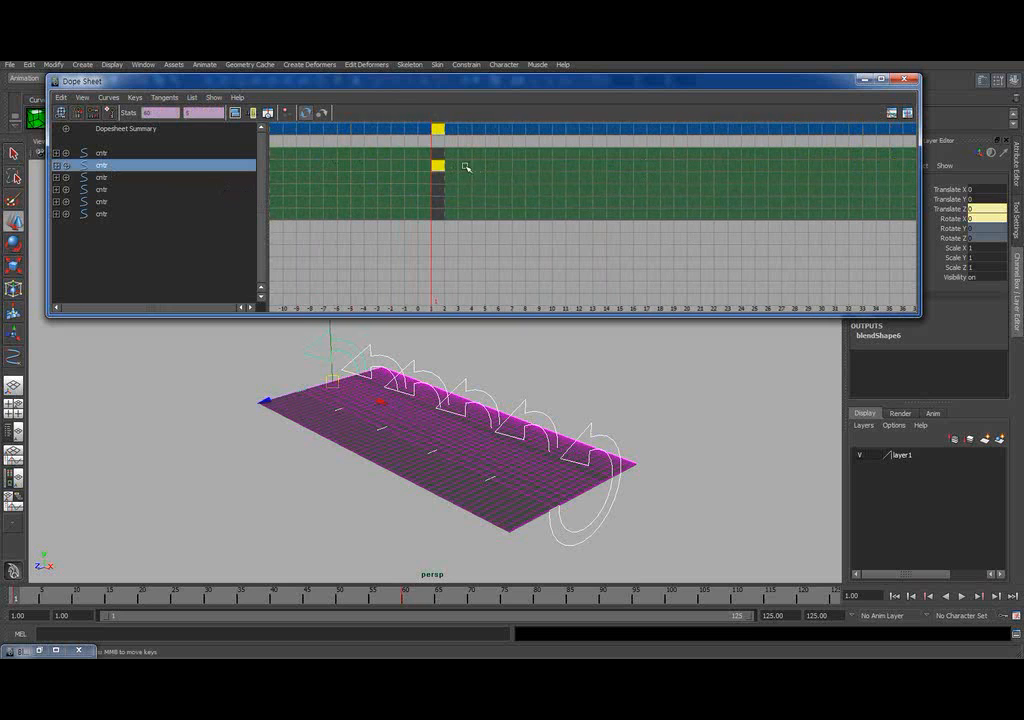
alt+middle_drag(465, 167, 355, 176)
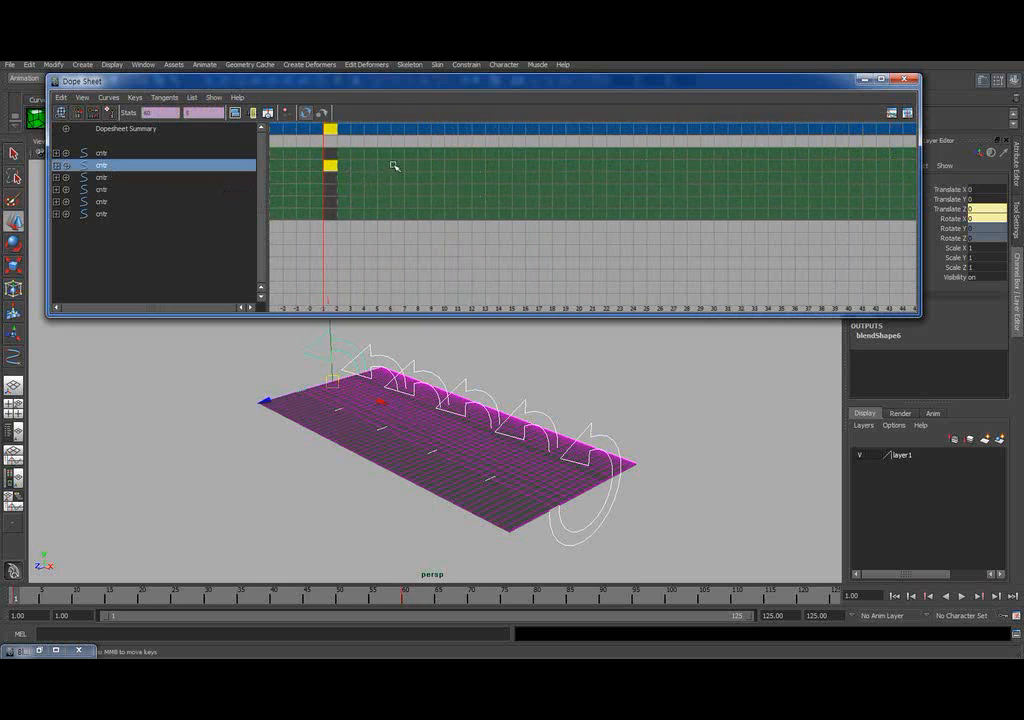
alt+right_drag(393, 166, 379, 169)
alt+middle_drag(366, 170, 331, 178)
alt+right_drag(354, 171, 361, 170)
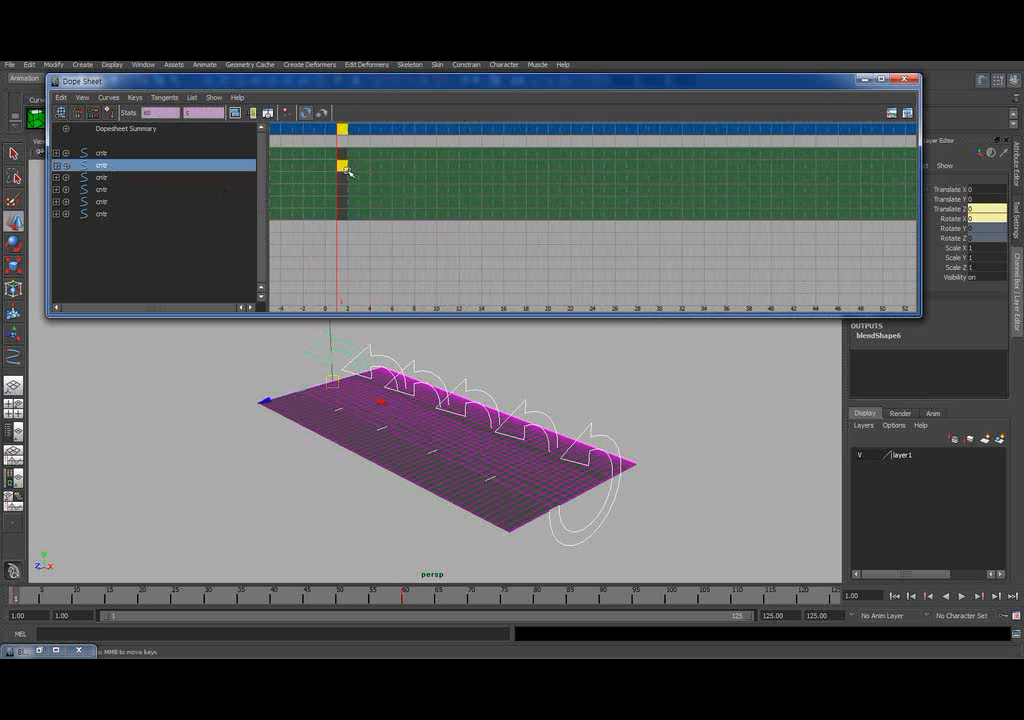
click(341, 179)
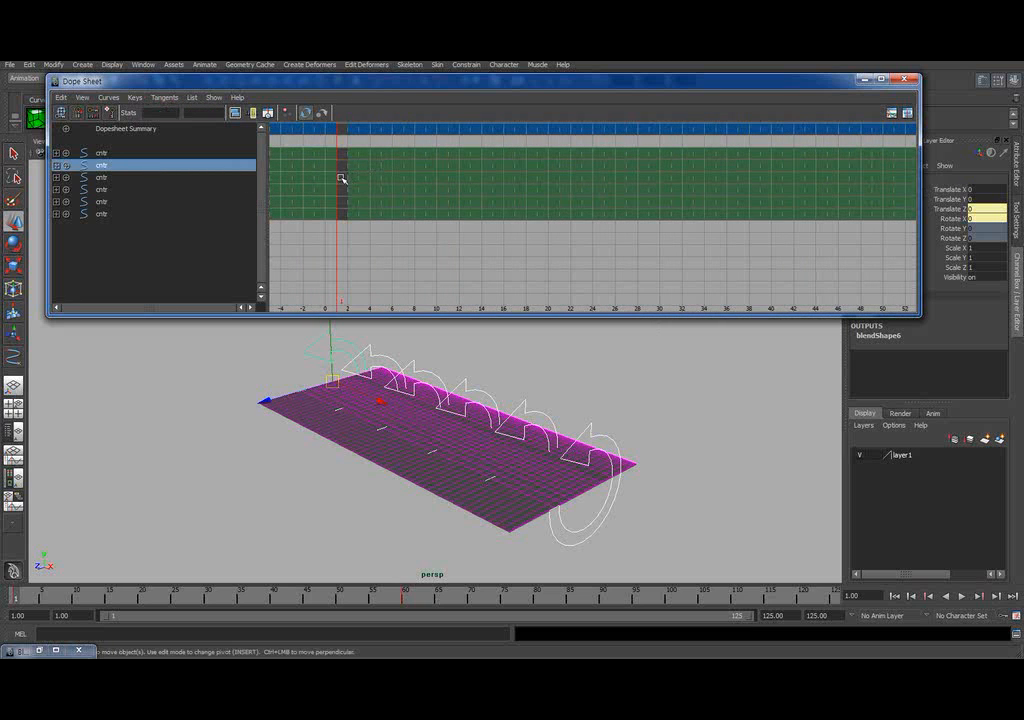
click(124, 215)
click(101, 166)
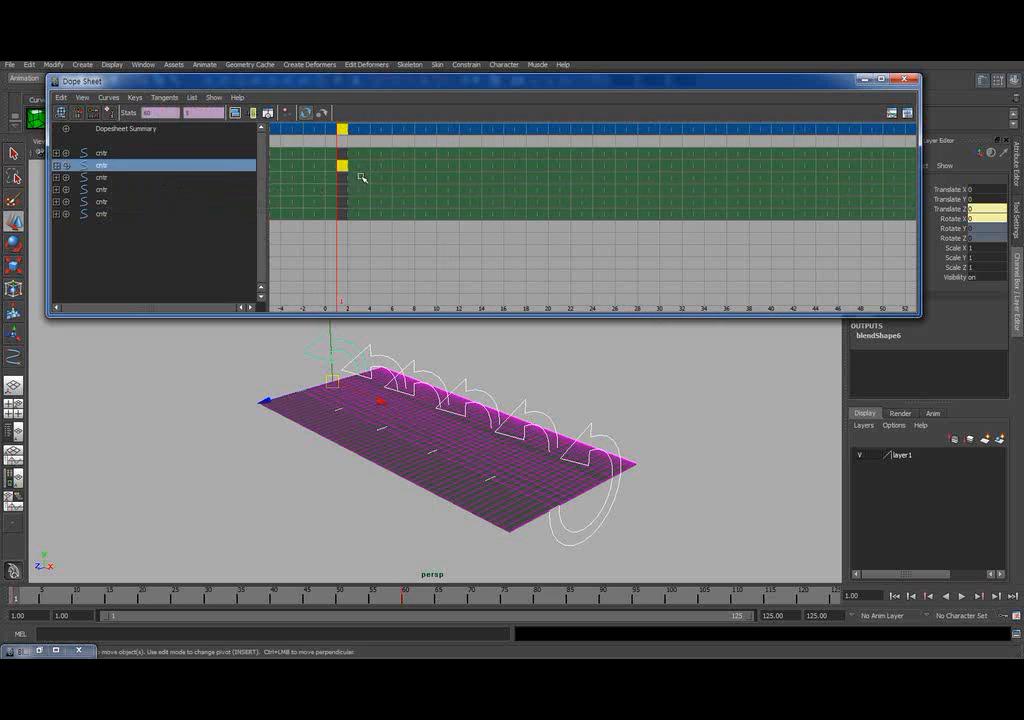
middle_drag(343, 168, 421, 170)
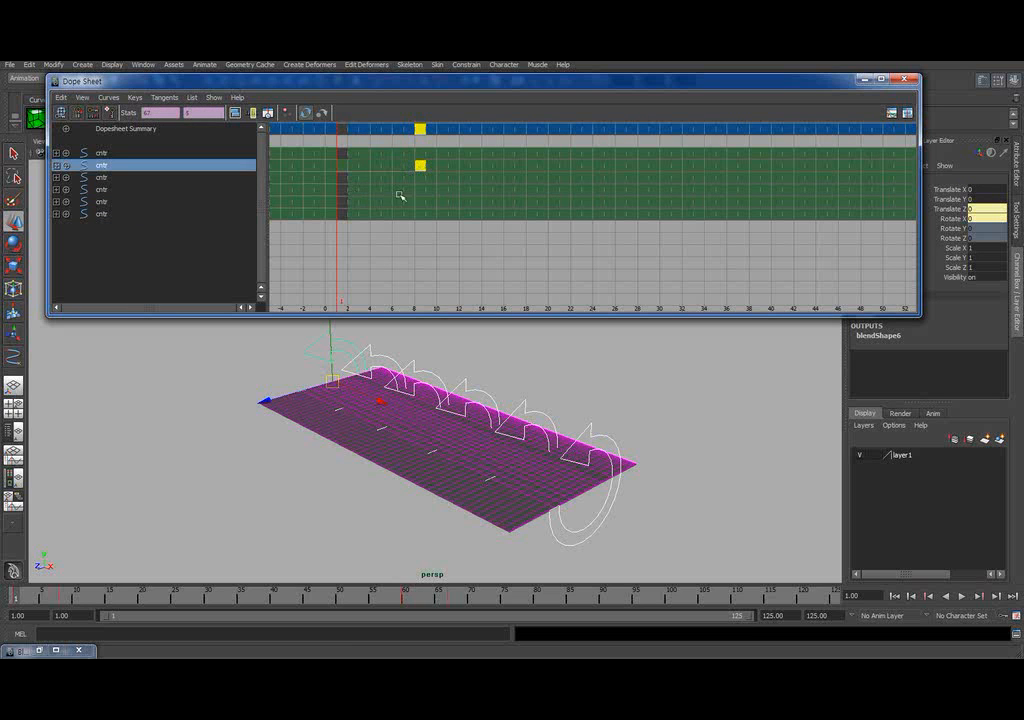
- Shift the third listed controller's keys to start at frame 14 and the fourth's to start at frame 21
alt+right_drag(437, 191, 338, 196)
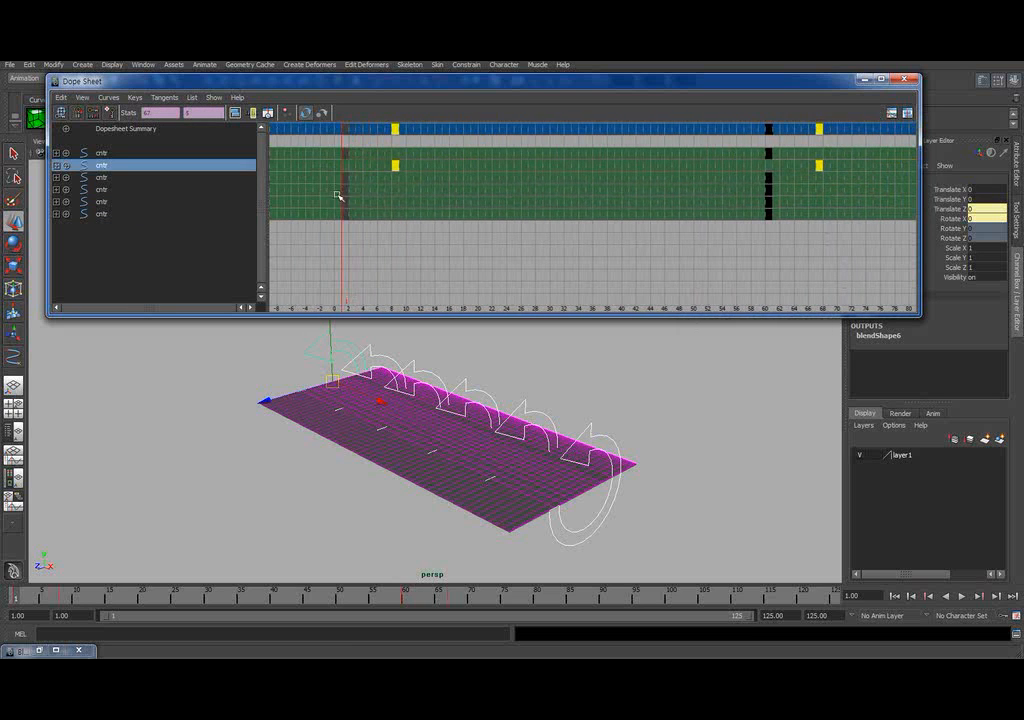
click(99, 179)
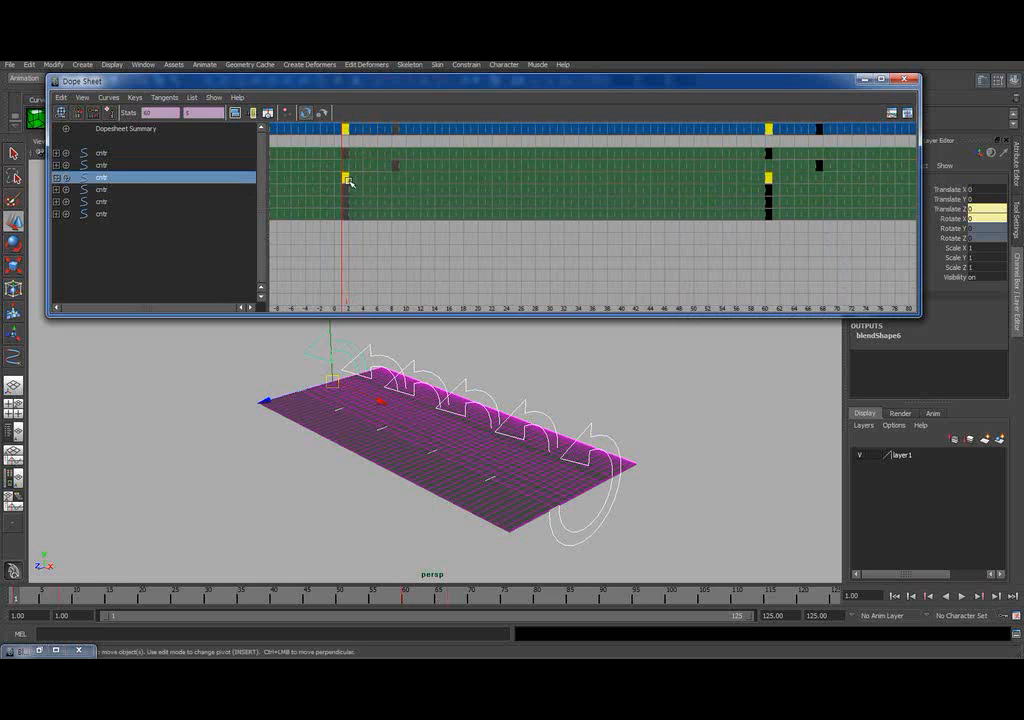
middle_drag(347, 180, 441, 179)
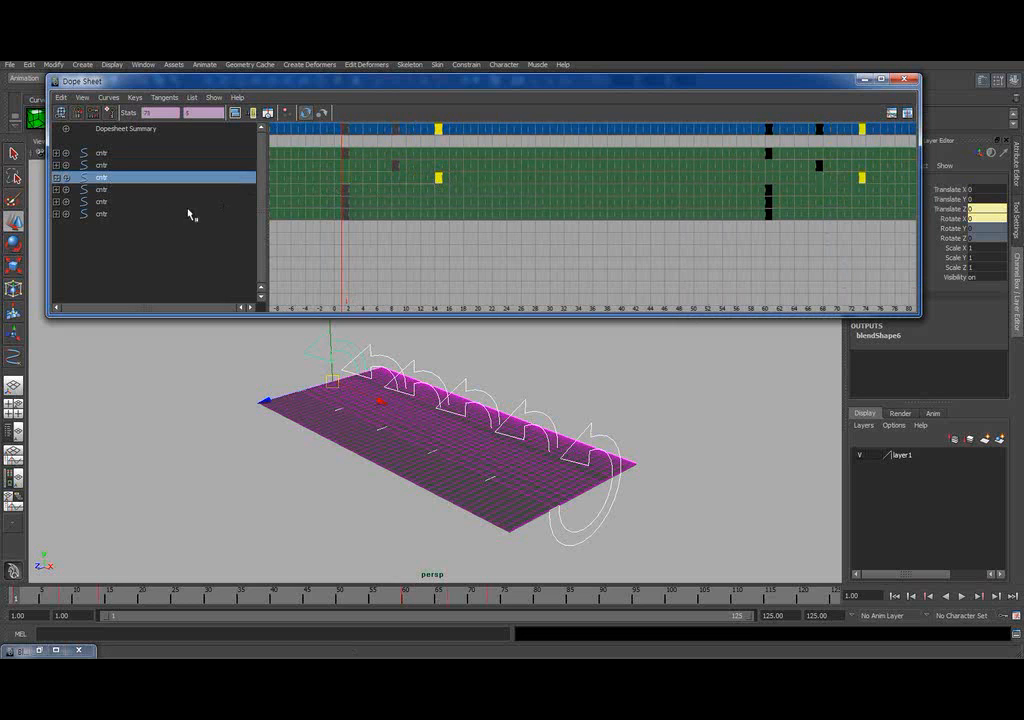
click(104, 190)
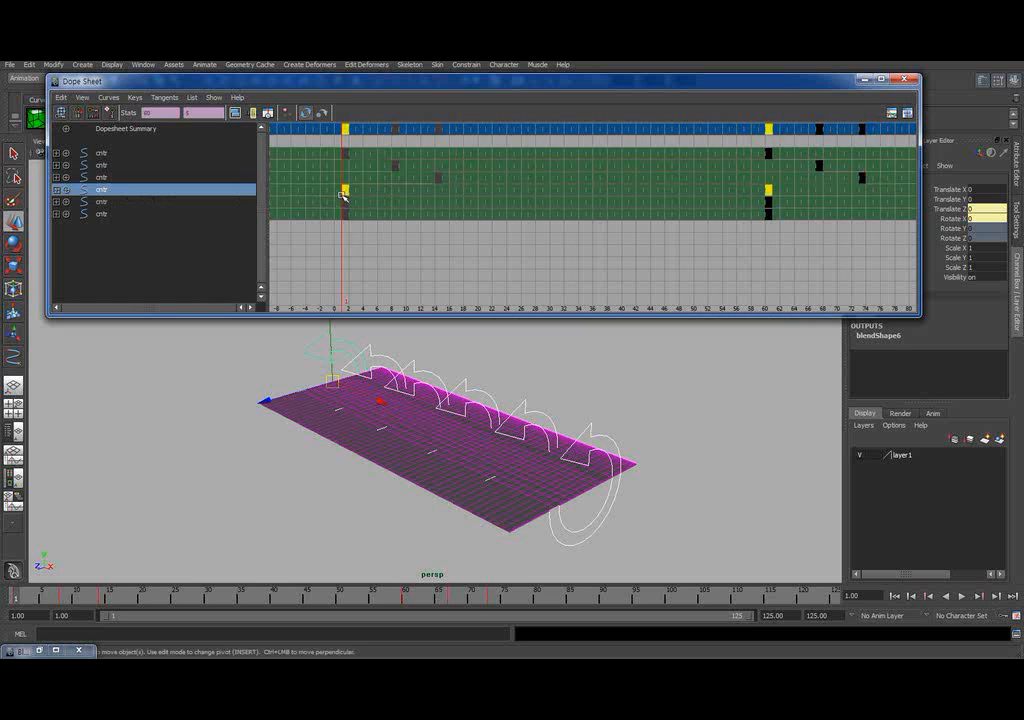
middle_drag(344, 197, 481, 198)
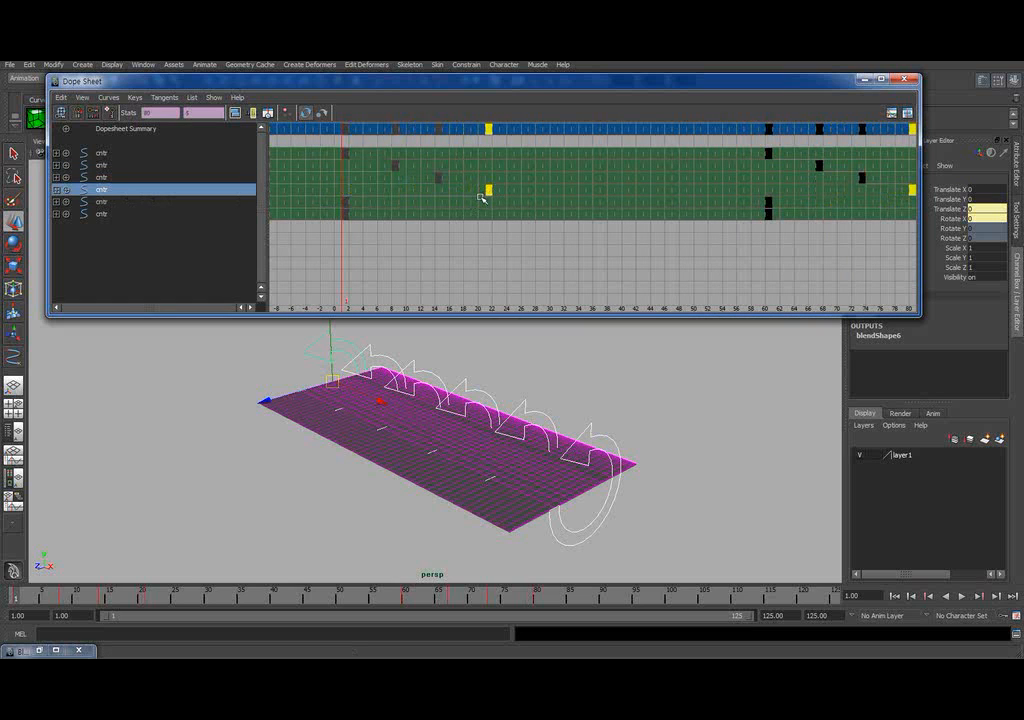
- Shift the fifth listed controller's keys to start at frame 28 and the sixth's to start at frame 35, then minimize the Dope Sheet
click(131, 204)
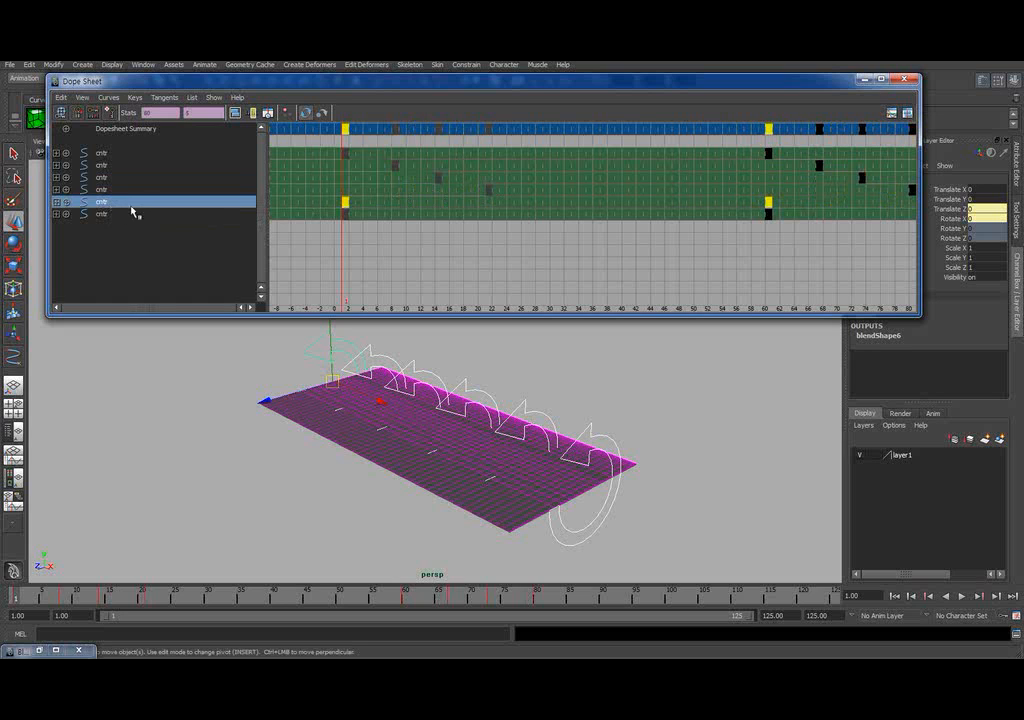
middle_drag(347, 205, 539, 210)
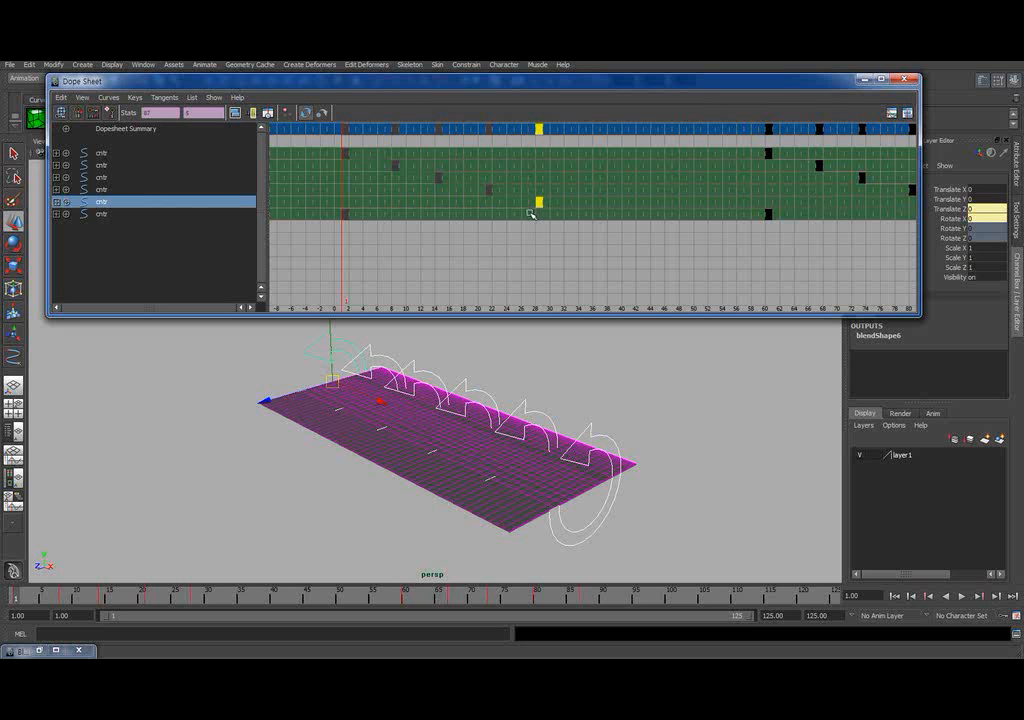
click(113, 216)
middle_drag(344, 221, 594, 220)
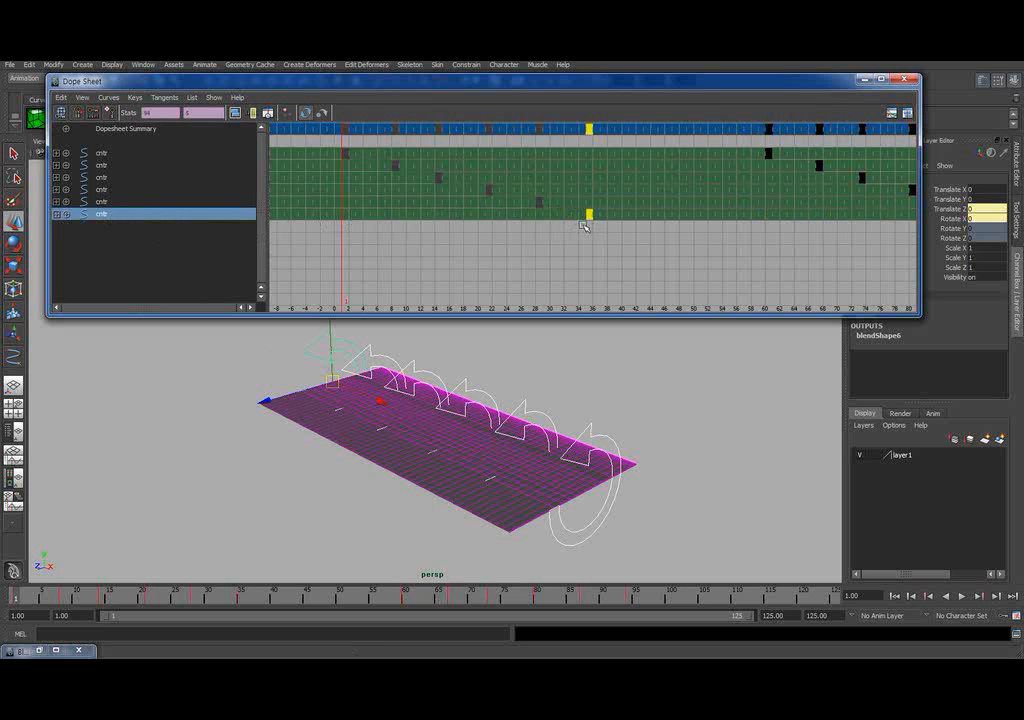
click(866, 78)
click(546, 350)
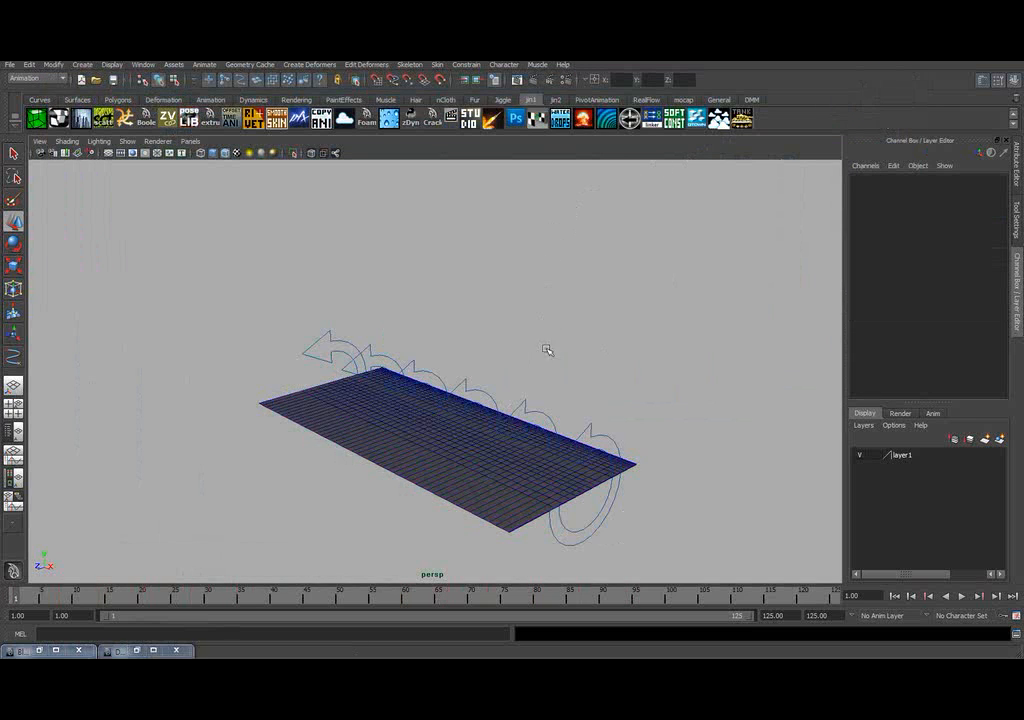
- Play the animation and examine the wave rolling across the surface from several angles, both overall and up close
click(963, 596)
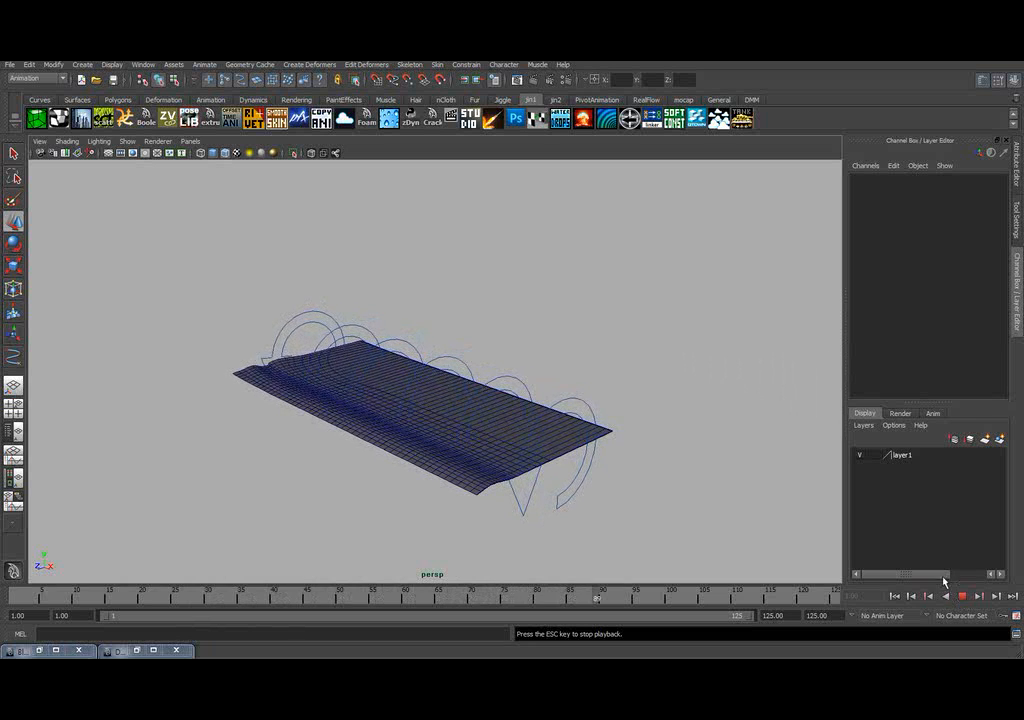
alt+right_drag(565, 398, 672, 375)
alt+middle_drag(672, 375, 670, 330)
alt+drag(670, 330, 620, 338)
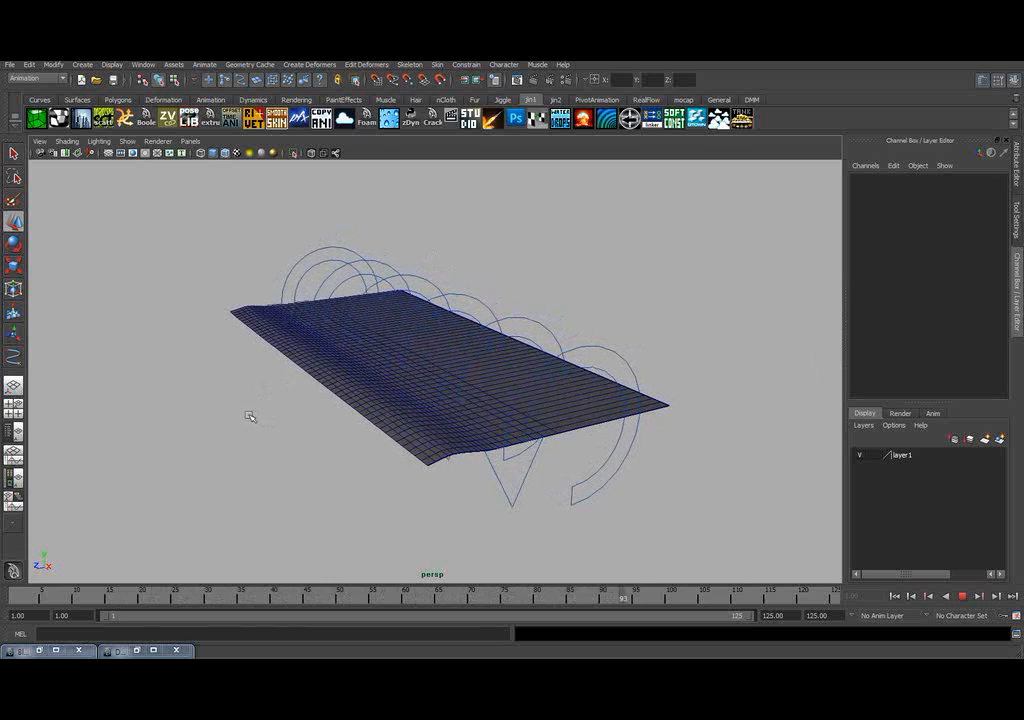
alt+drag(249, 415, 480, 407)
alt+right_drag(480, 407, 608, 366)
alt+middle_drag(608, 366, 582, 399)
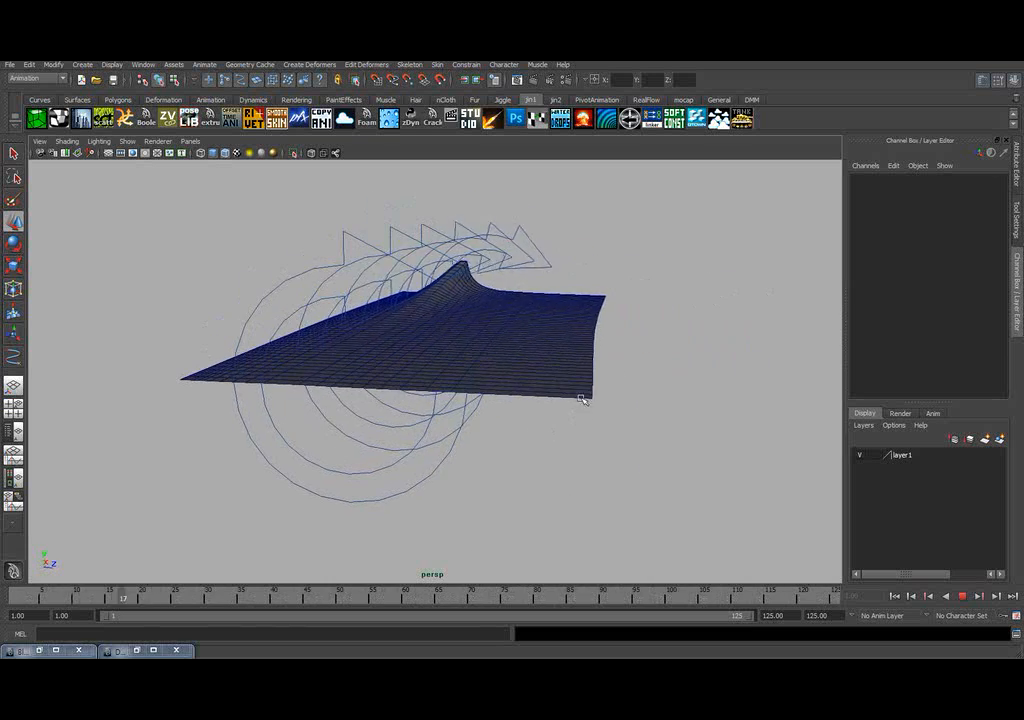
alt+right_drag(539, 391, 645, 373)
alt+middle_drag(645, 373, 647, 380)
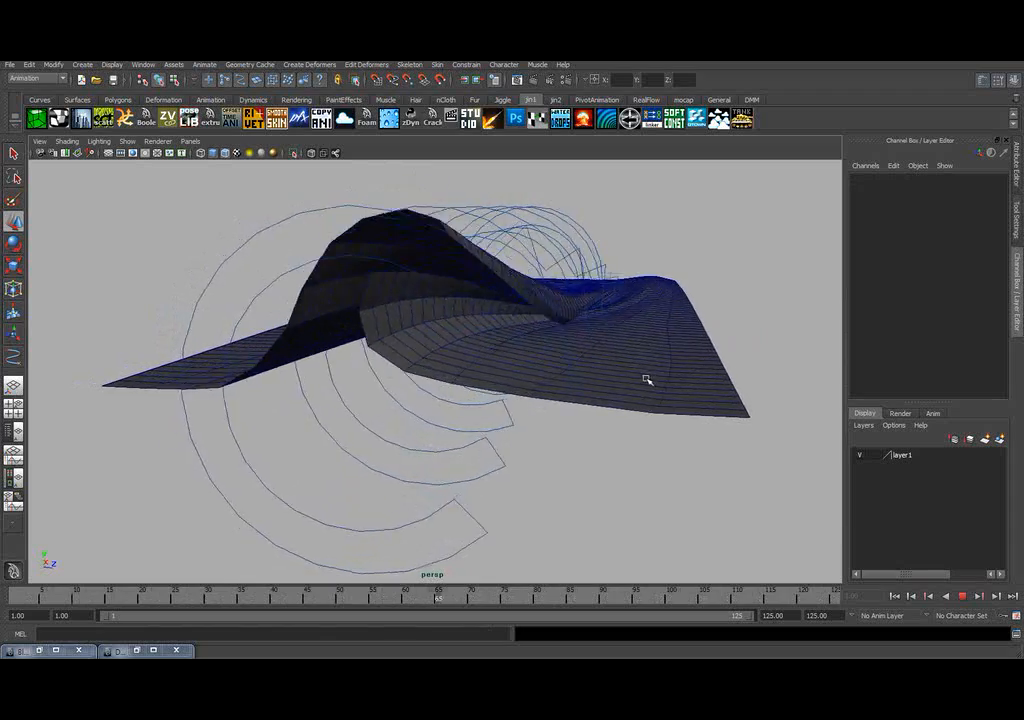
alt+drag(736, 359, 601, 359)
alt+right_drag(601, 359, 434, 402)
alt+drag(434, 402, 445, 418)
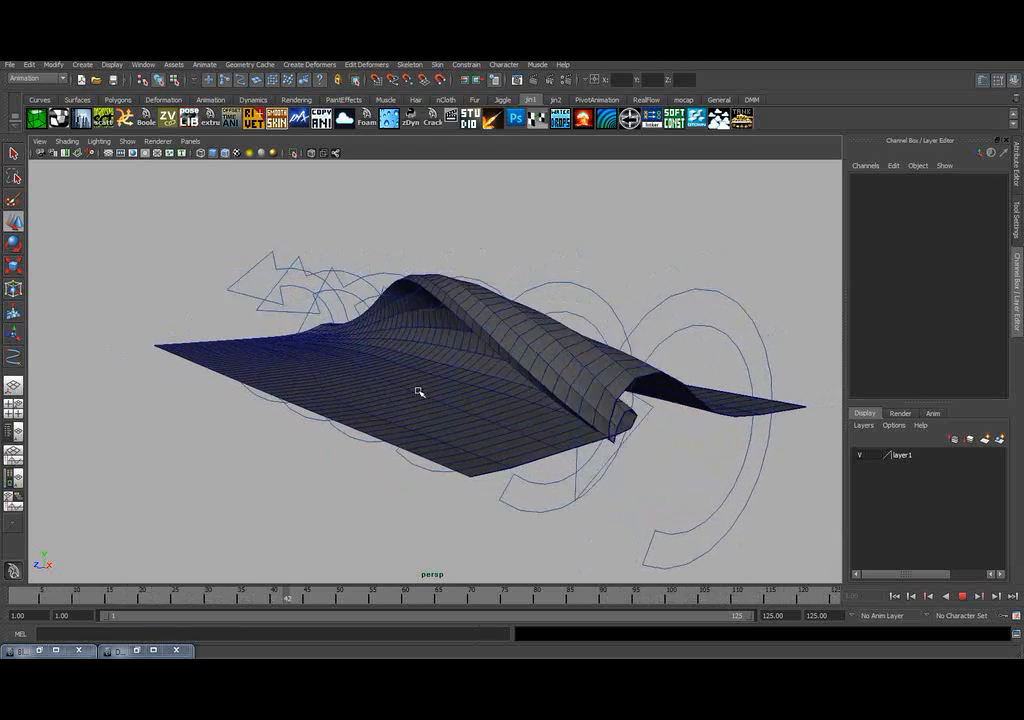
alt+drag(418, 391, 558, 399)
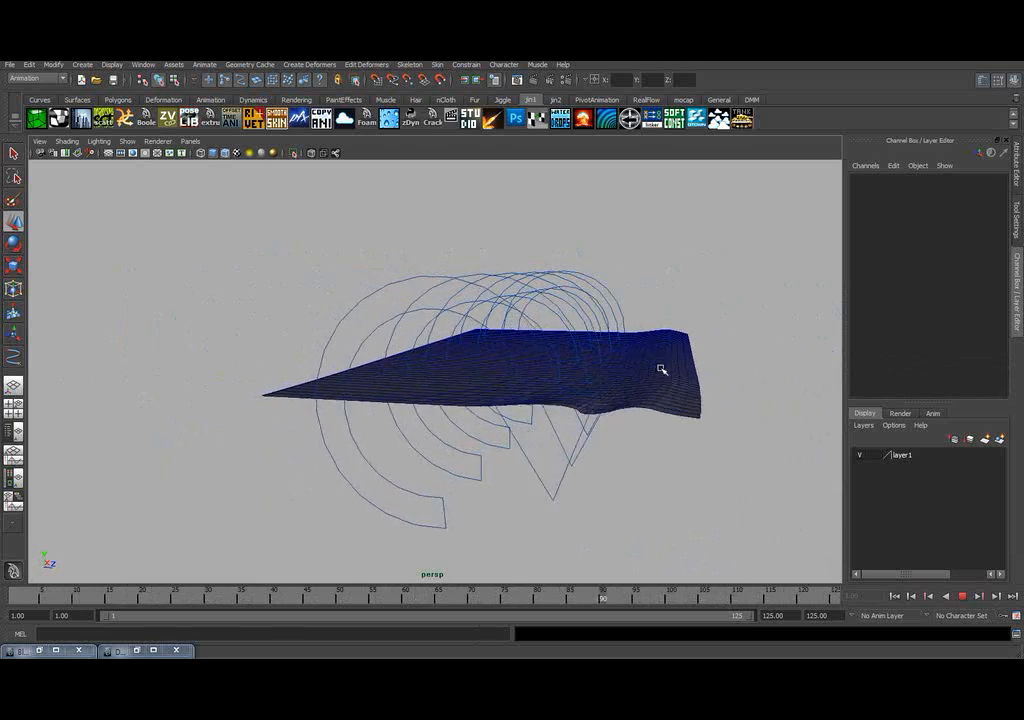
alt+drag(661, 369, 484, 373)
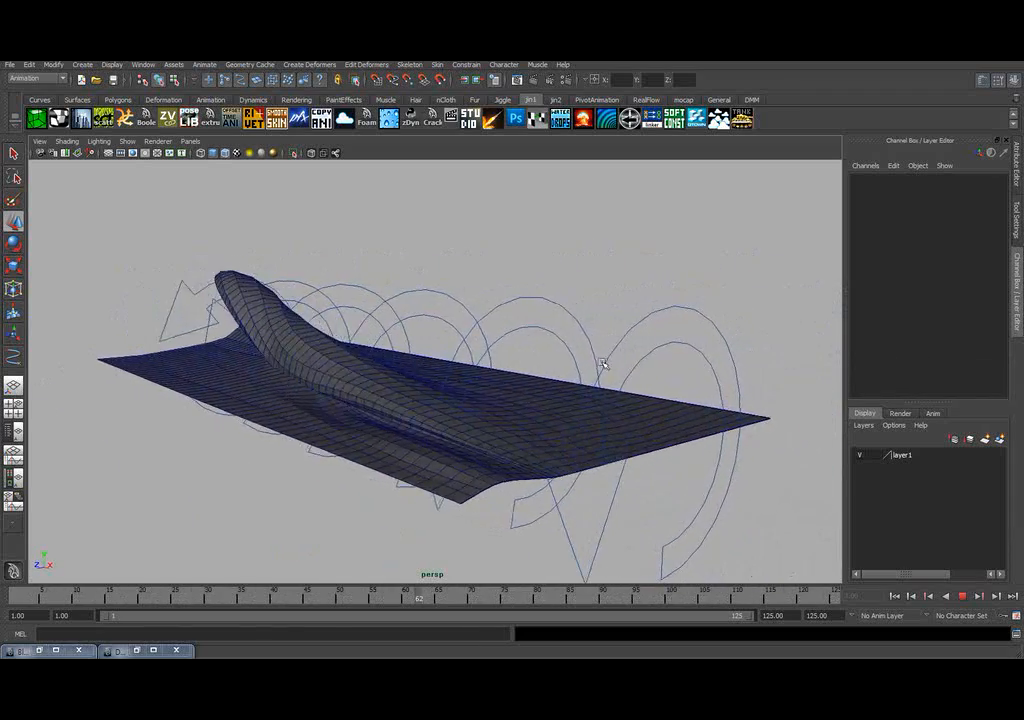
alt+drag(603, 364, 452, 372)
alt+middle_drag(565, 394, 645, 420)
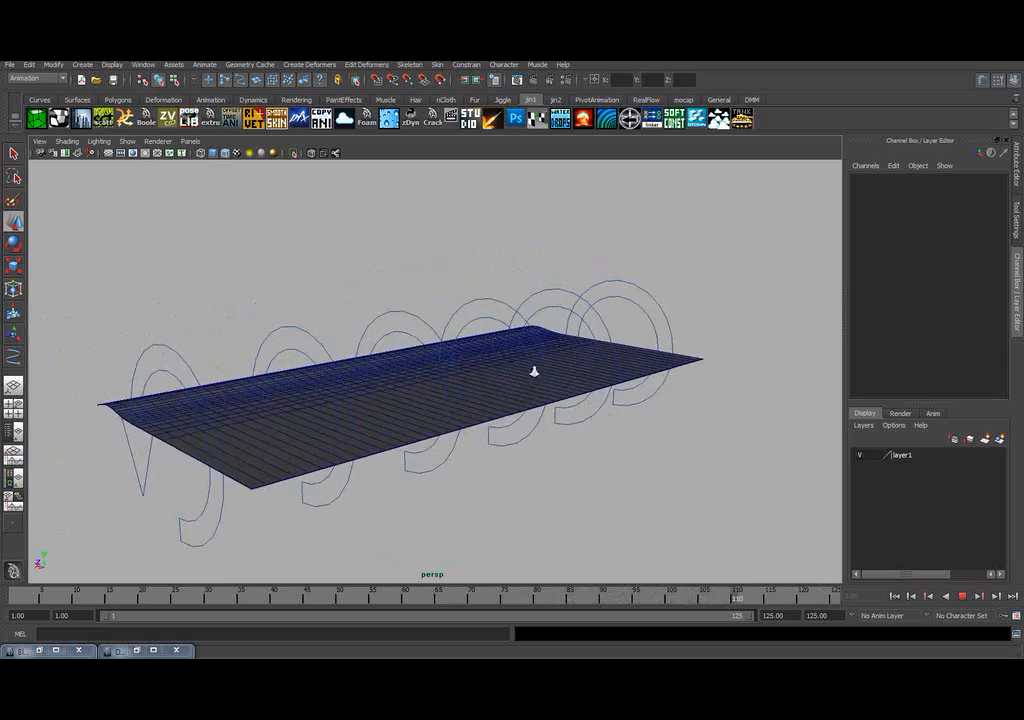
alt+right_drag(534, 371, 581, 370)
alt+middle_drag(581, 370, 670, 387)
alt+drag(560, 362, 601, 347)
alt+right_drag(601, 347, 650, 354)
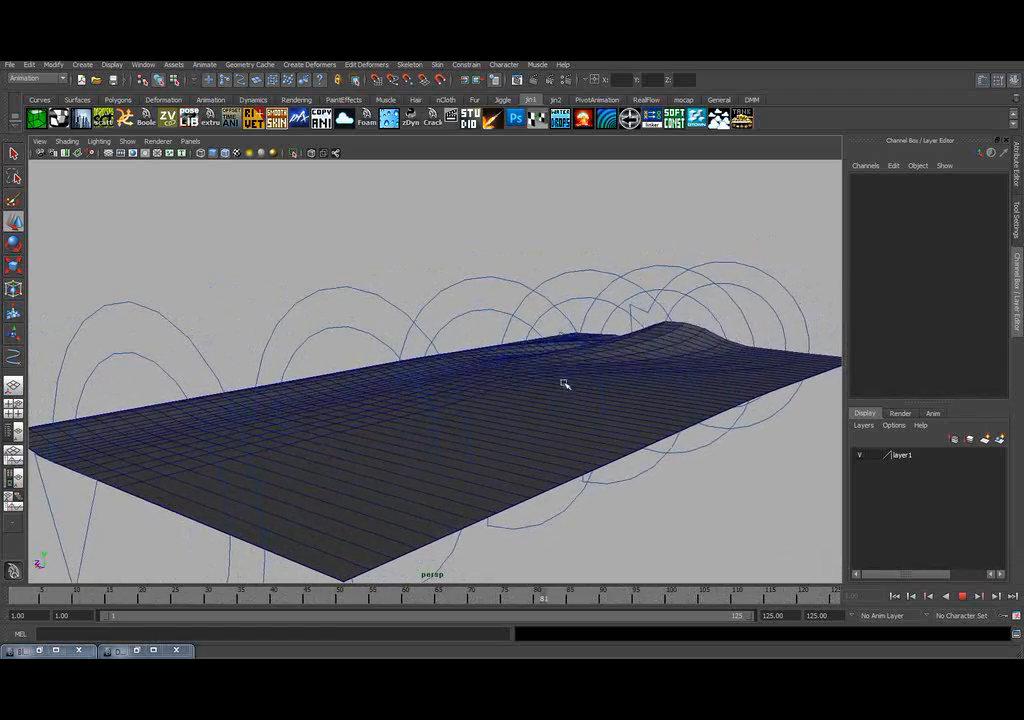
alt+drag(565, 384, 613, 377)
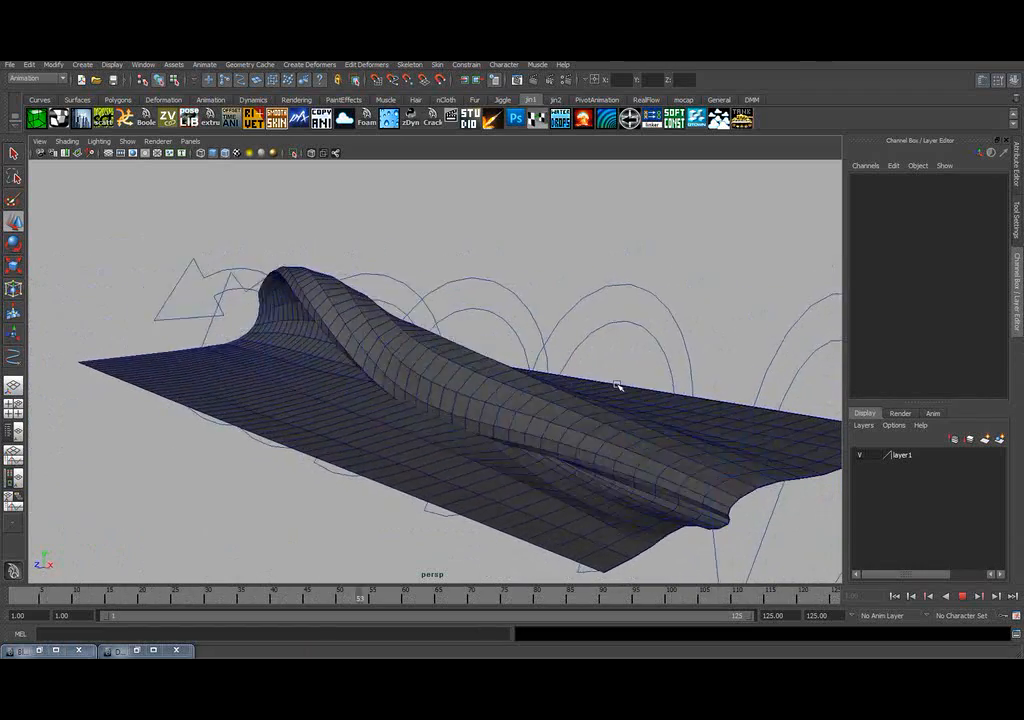
mouse_move(618, 385)
alt+mouse_down()
mouse_move(636, 377)
mouse_move(551, 382)
mouse_move(635, 384)
mouse_move(609, 387)
alt+mouse_up()
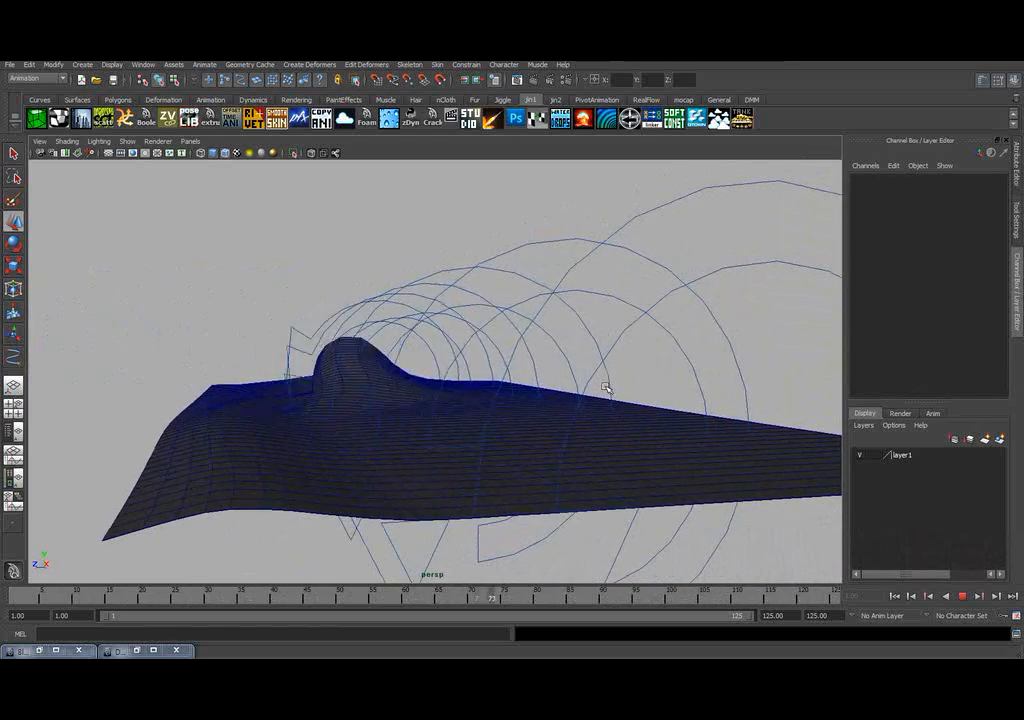
alt+right_drag(460, 375, 590, 370)
alt+middle_drag(590, 370, 441, 387)
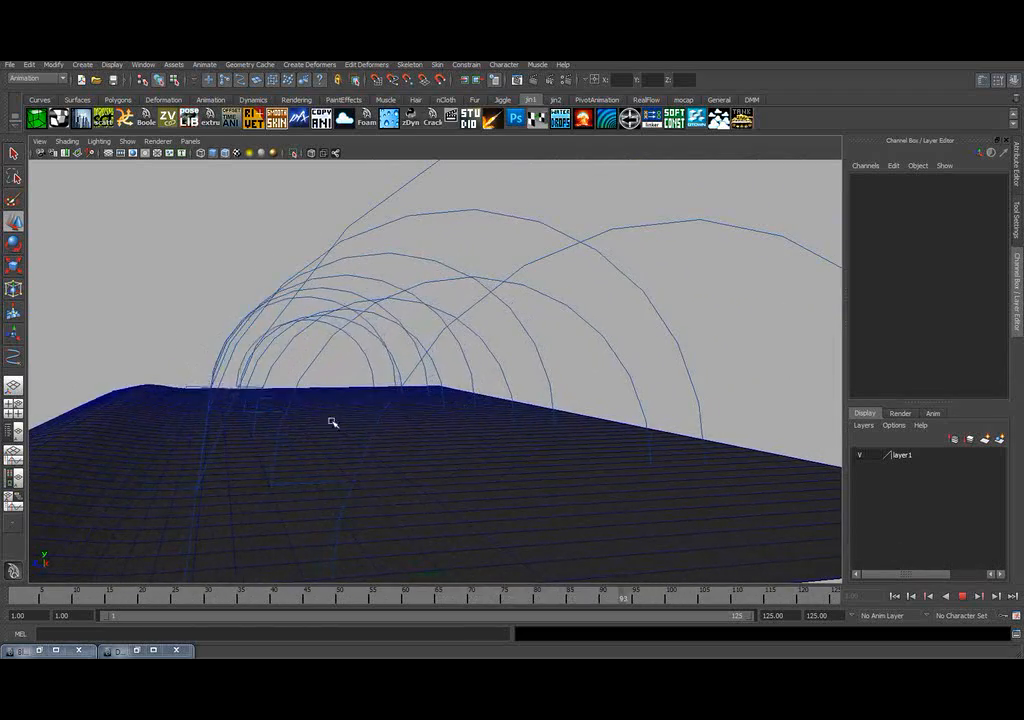
alt+drag(332, 421, 638, 367)
alt+right_drag(638, 367, 658, 357)
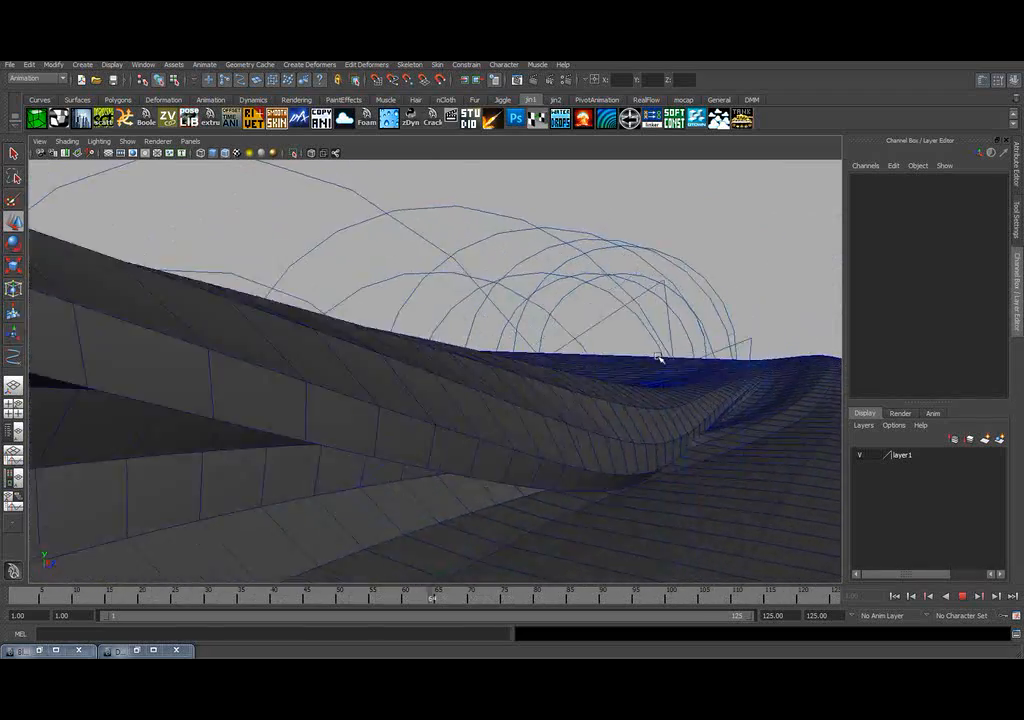
alt+middle_drag(621, 375, 610, 325)
alt+right_drag(610, 325, 562, 352)
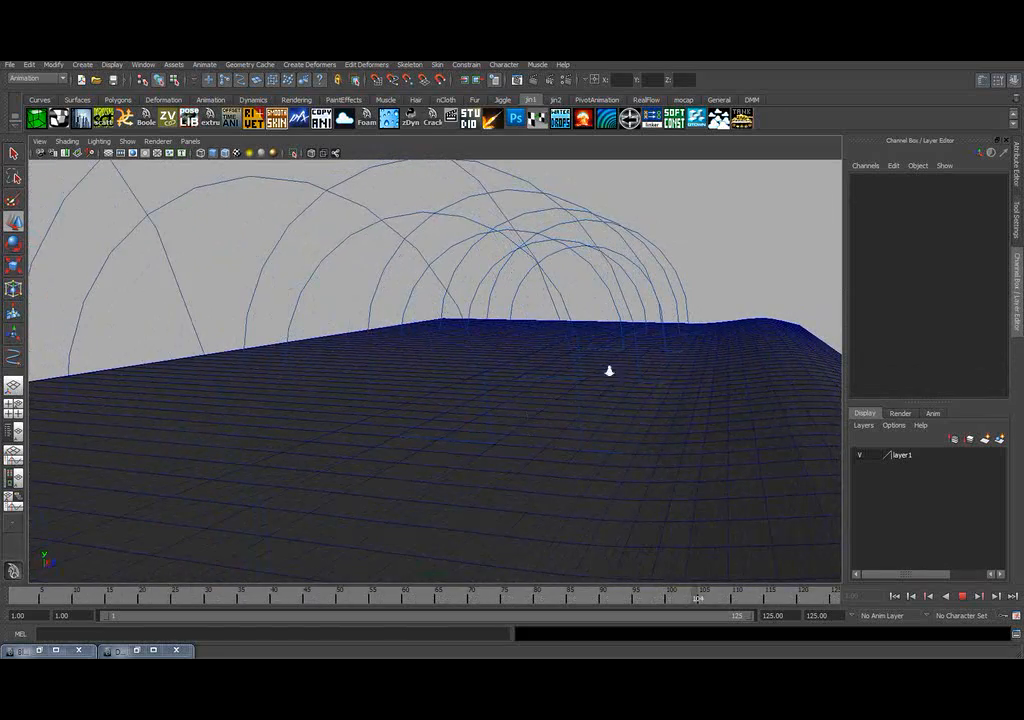
alt+drag(609, 371, 576, 384)
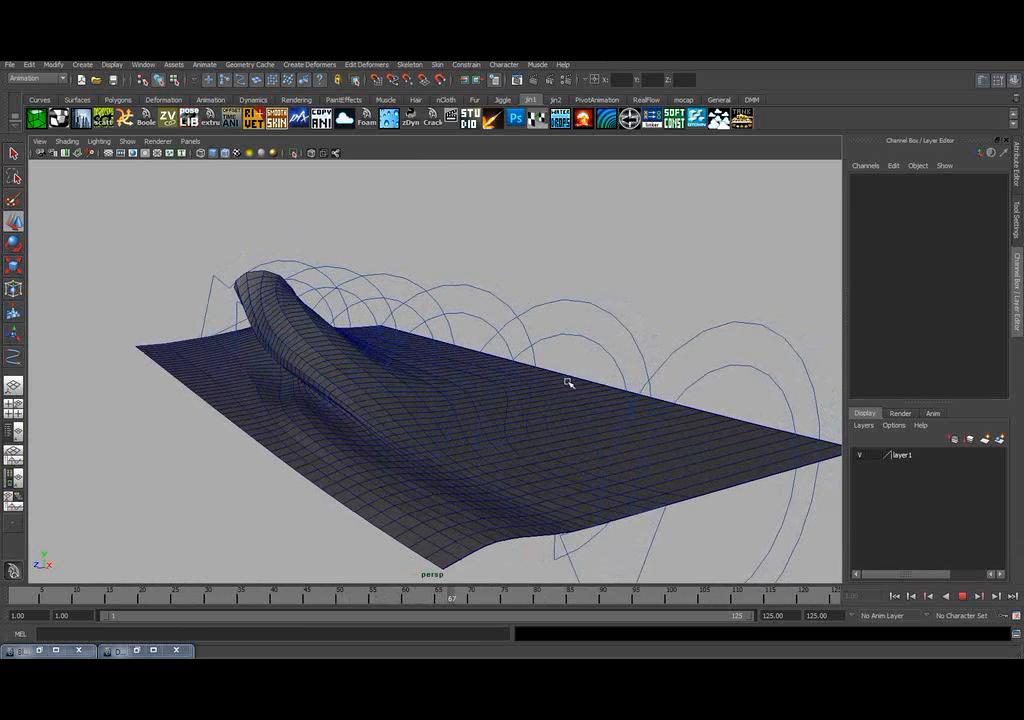
- Hide NURBS curves in the perspective view and playblast the animation from frame 1 for review, closing the player when done
click(127, 141)
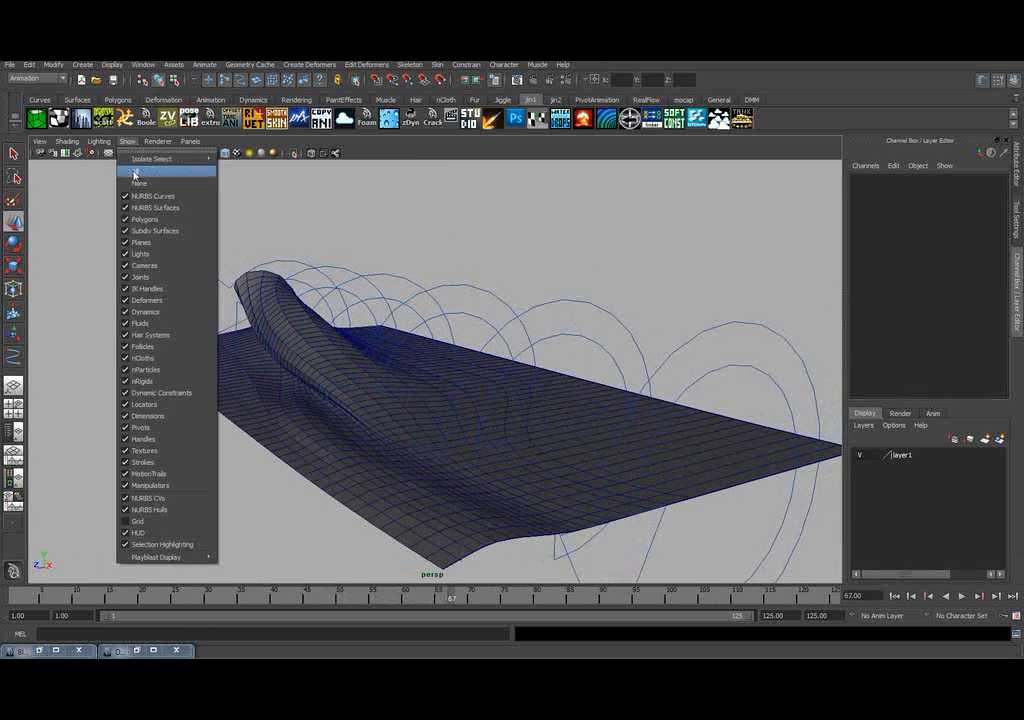
click(145, 197)
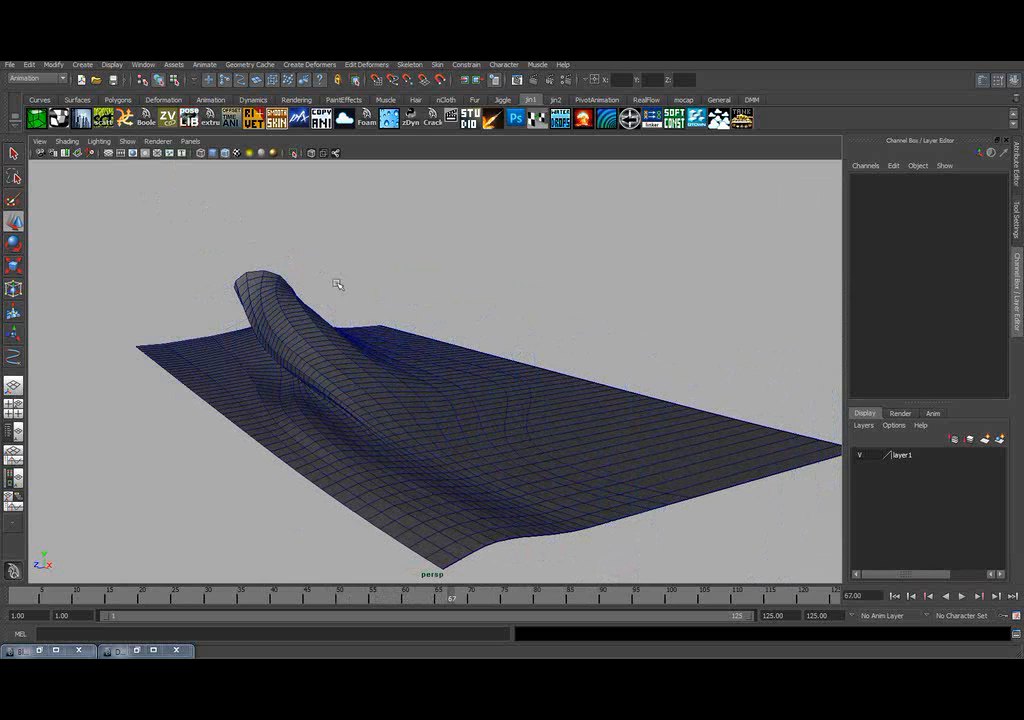
alt+drag(338, 286, 634, 315)
click(895, 596)
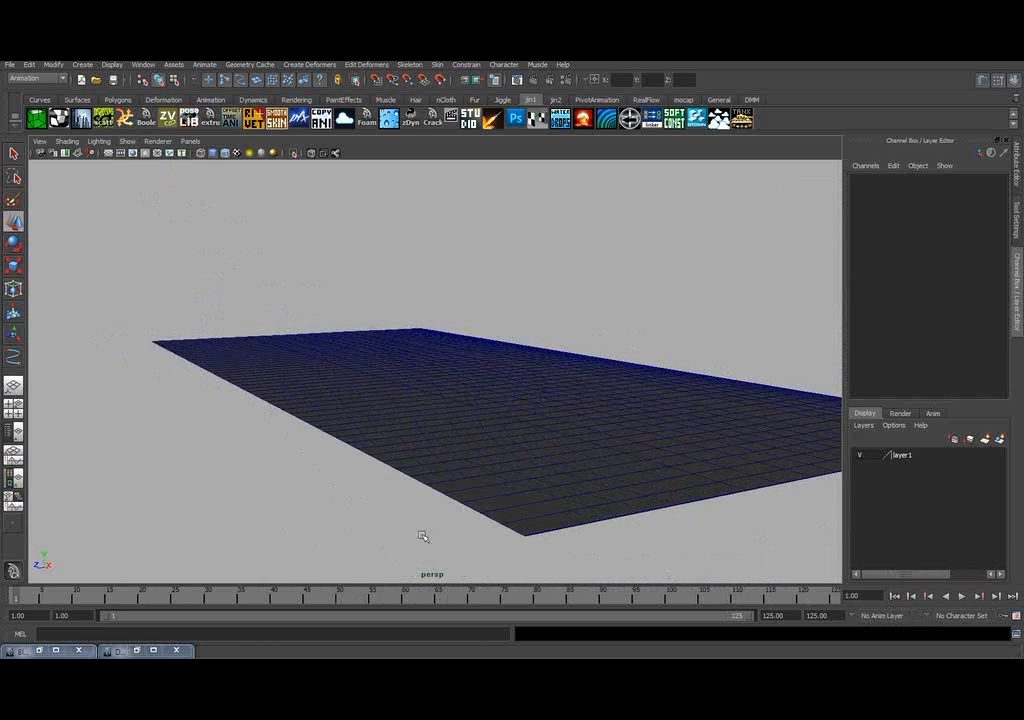
right_click(55, 597)
click(129, 588)
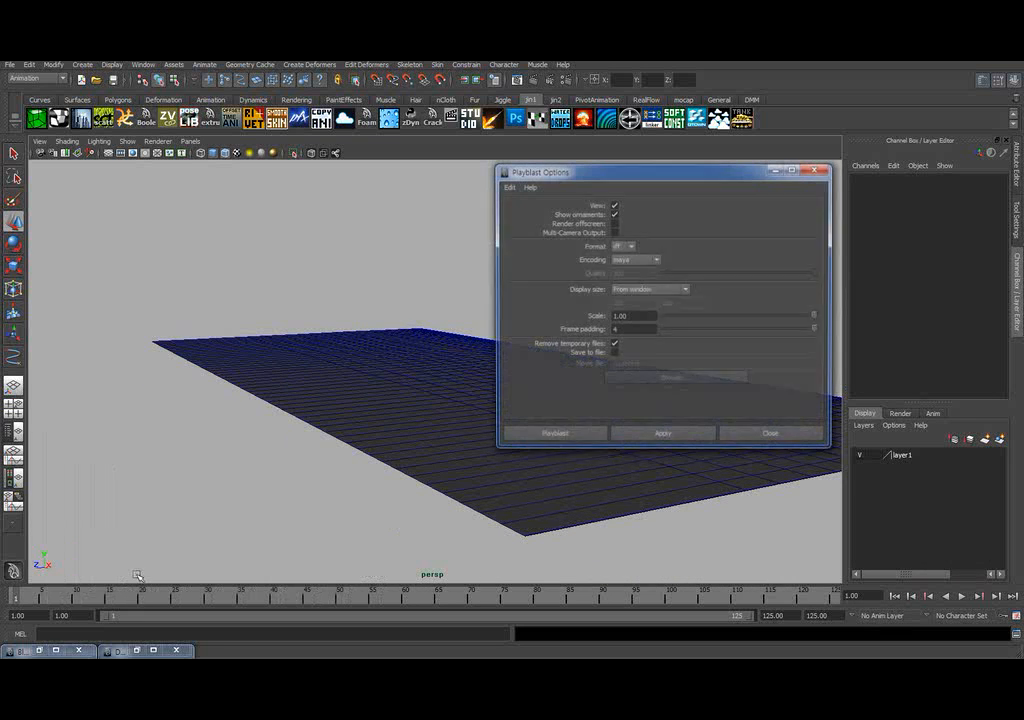
click(553, 435)
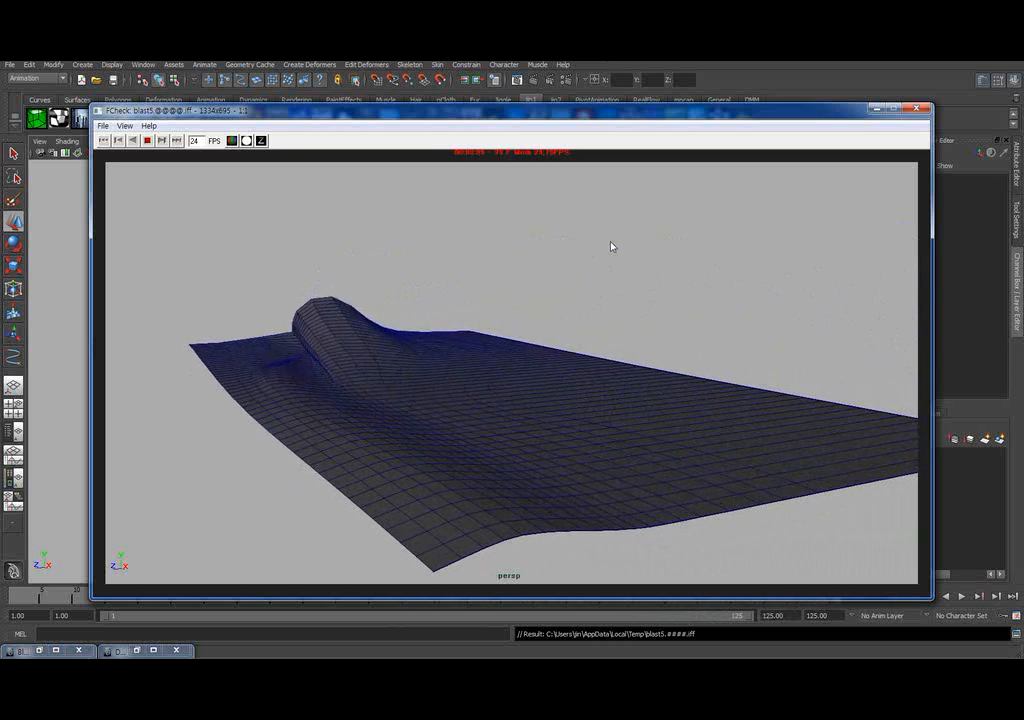
click(917, 109)
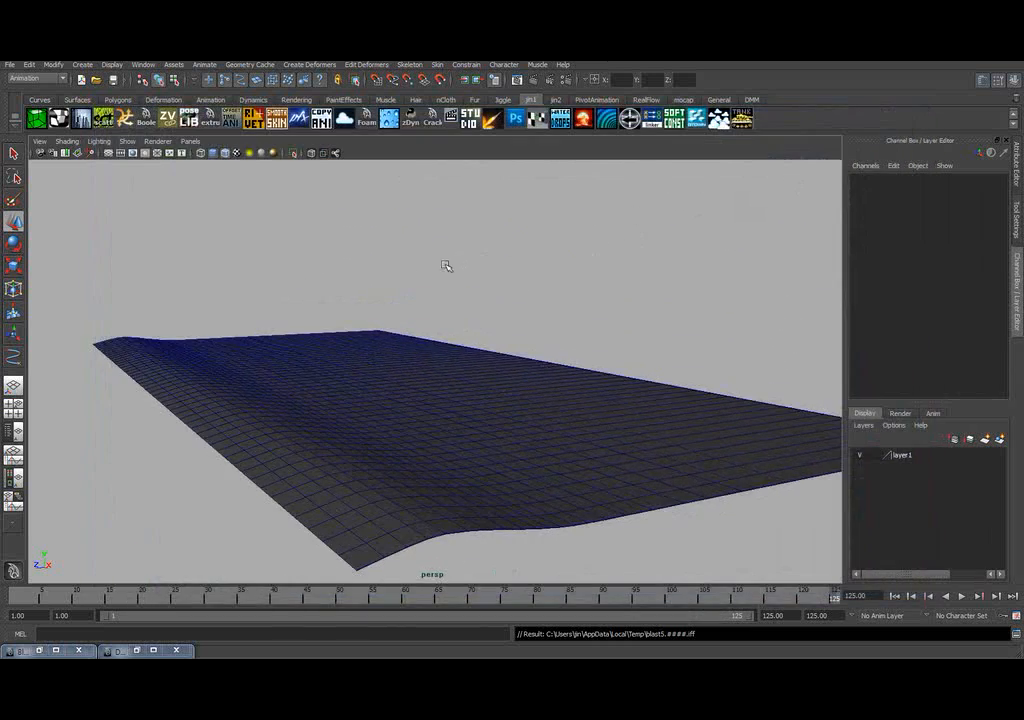
- Select the lofted surface and return the animation to frame 1
mouse_move(446, 265)
alt+mouse_down()
mouse_move(470, 280)
mouse_move(498, 263)
mouse_move(439, 286)
mouse_move(493, 272)
mouse_move(455, 279)
mouse_move(485, 296)
mouse_move(463, 278)
alt+mouse_up()
alt+right_drag(463, 278, 541, 264)
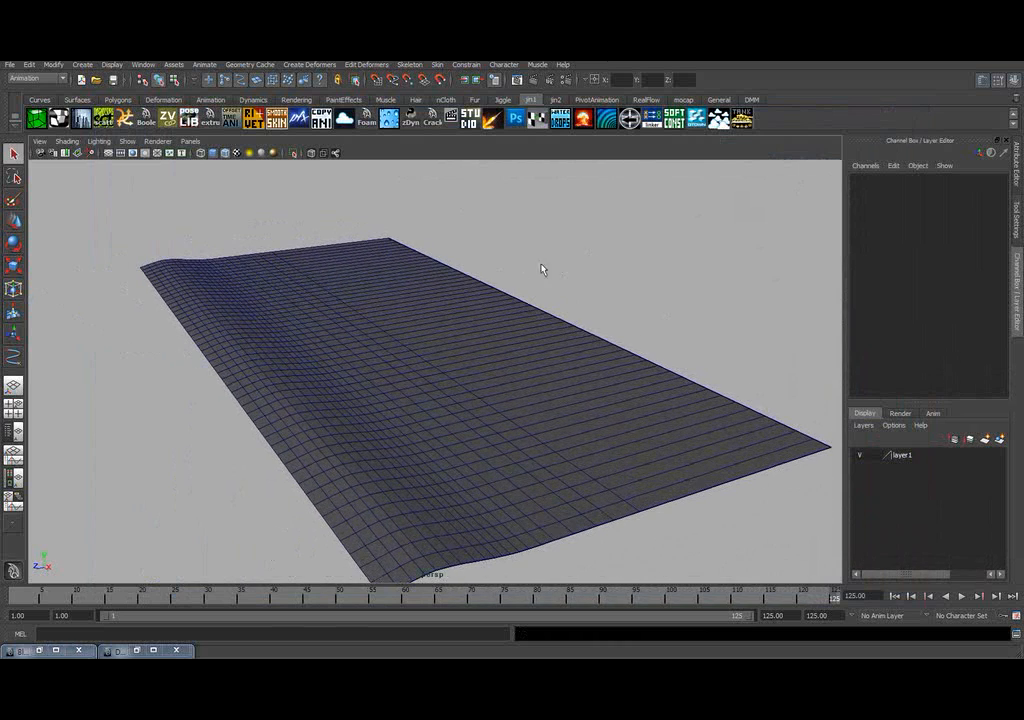
alt+drag(409, 291, 553, 251)
mouse_move(553, 251)
alt+middle_down()
mouse_move(570, 261)
mouse_move(560, 251)
alt+middle_up()
alt+drag(560, 251, 503, 271)
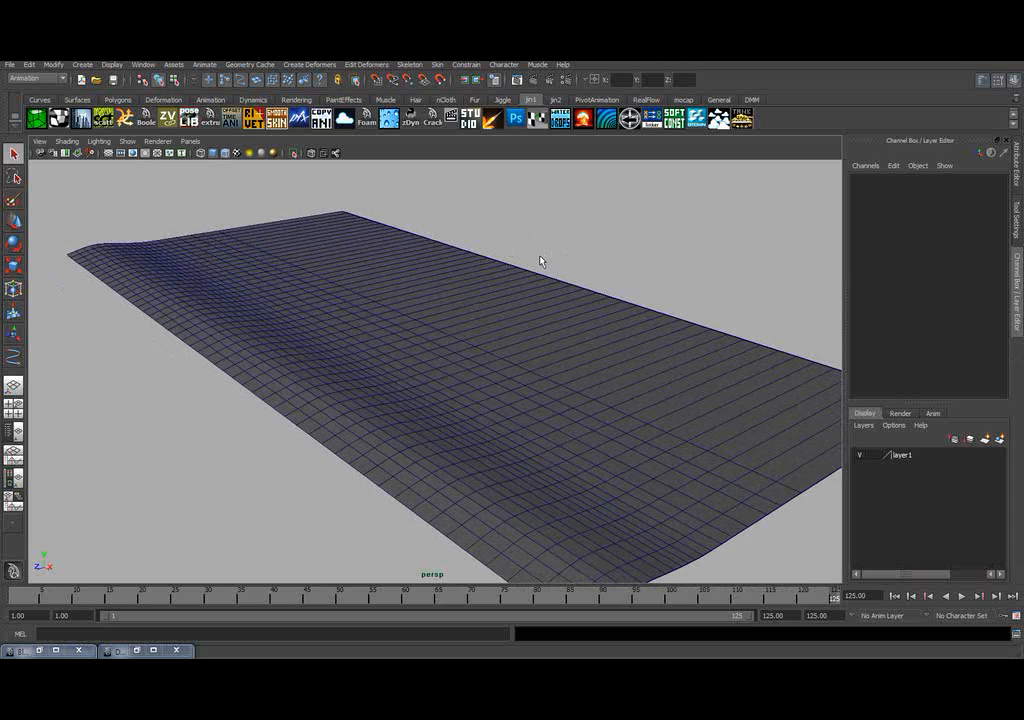
alt+drag(538, 268, 485, 272)
click(441, 304)
click(894, 596)
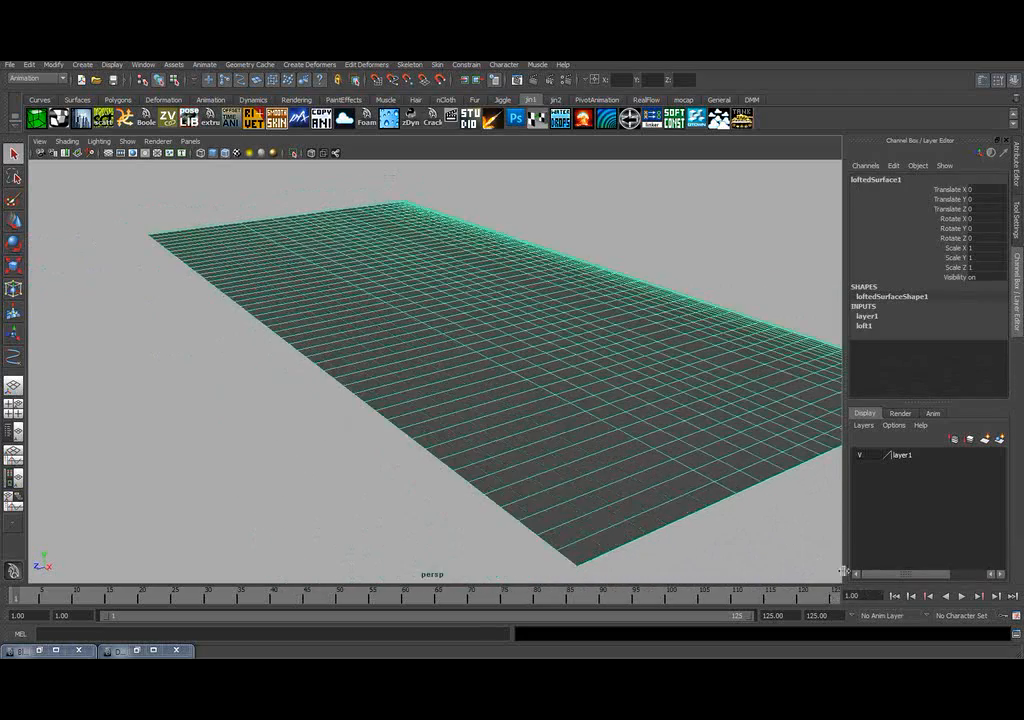
alt+drag(480, 430, 533, 414)
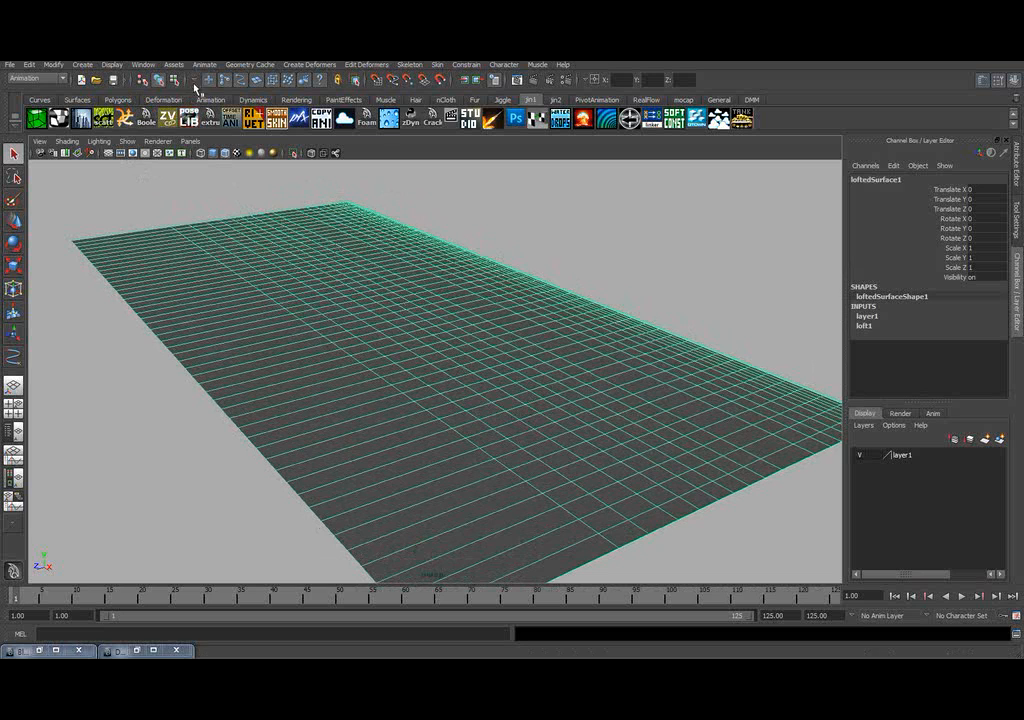
- Create a Surface-type particle emitter from the lofted surface with a rate of 100 particles per second and a speed of 1
click(50, 78)
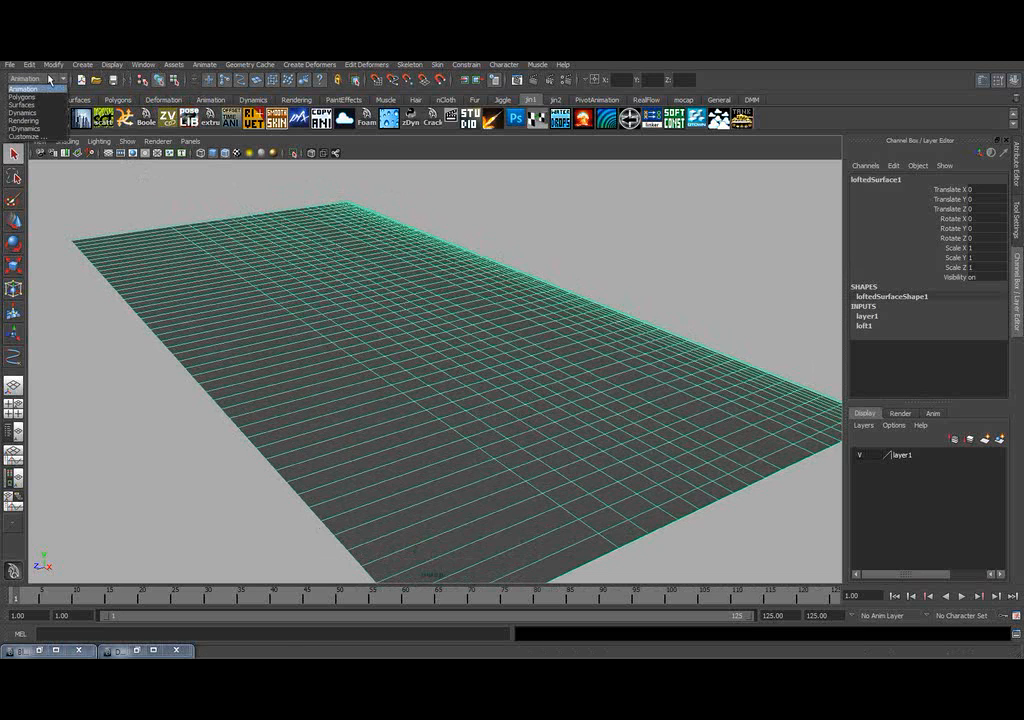
click(31, 114)
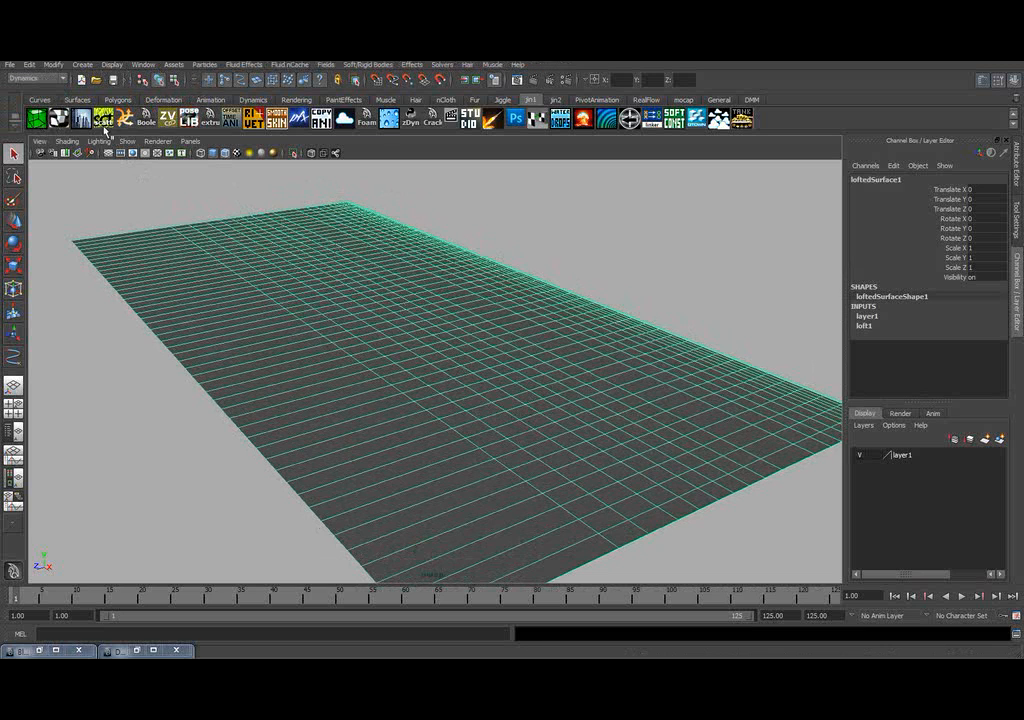
alt+middle_drag(312, 291, 283, 282)
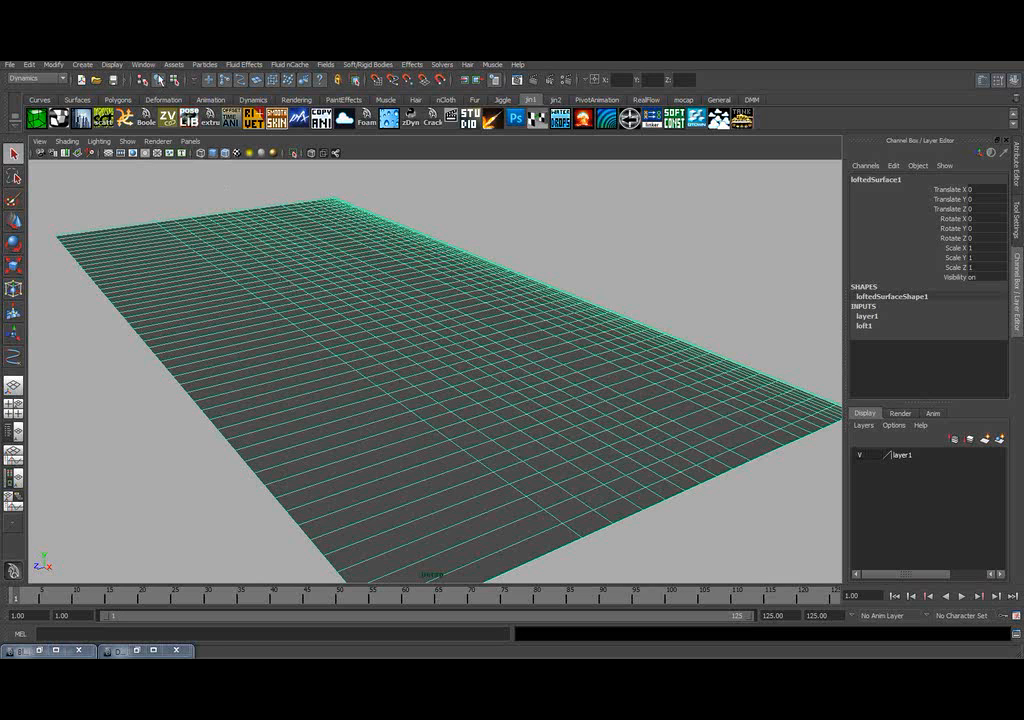
click(207, 65)
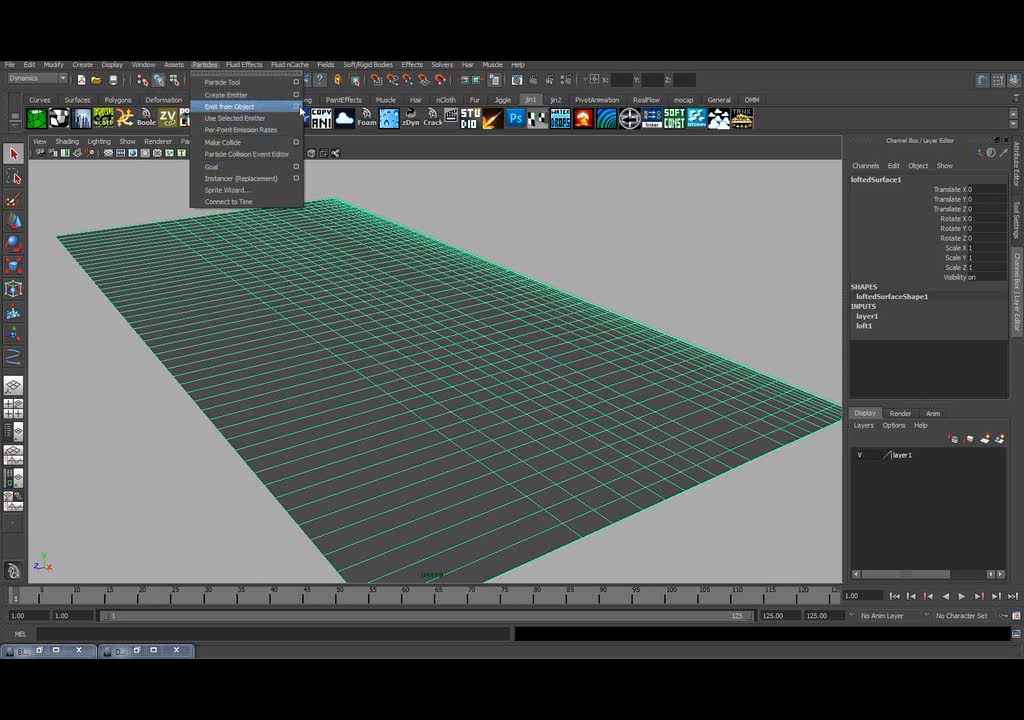
click(296, 106)
drag(700, 171, 732, 163)
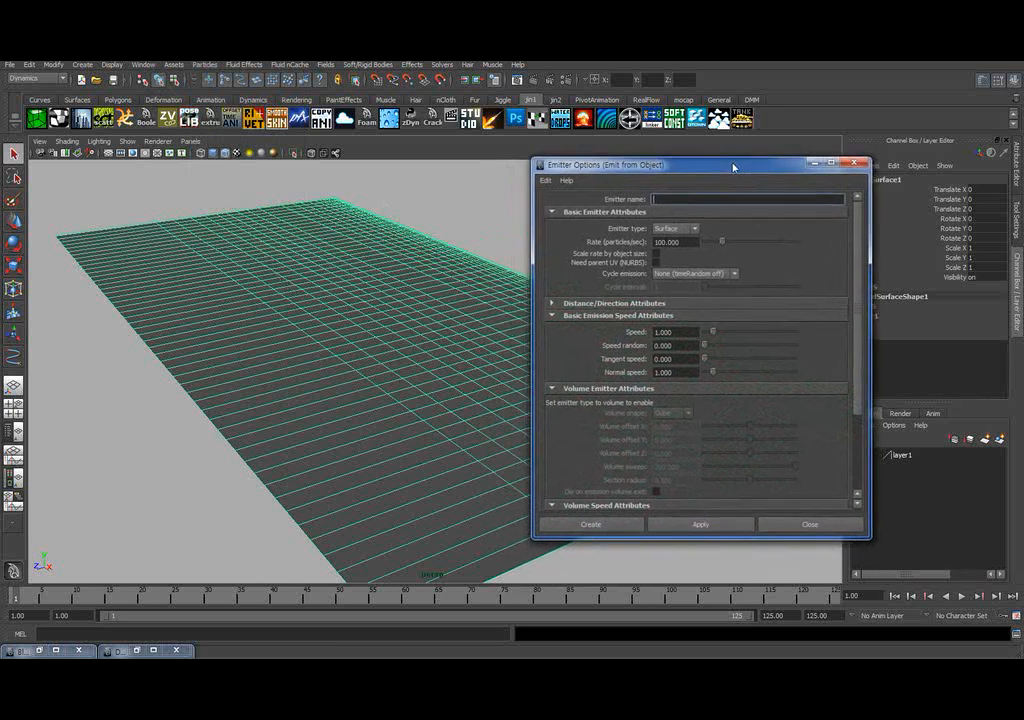
click(584, 522)
click(736, 533)
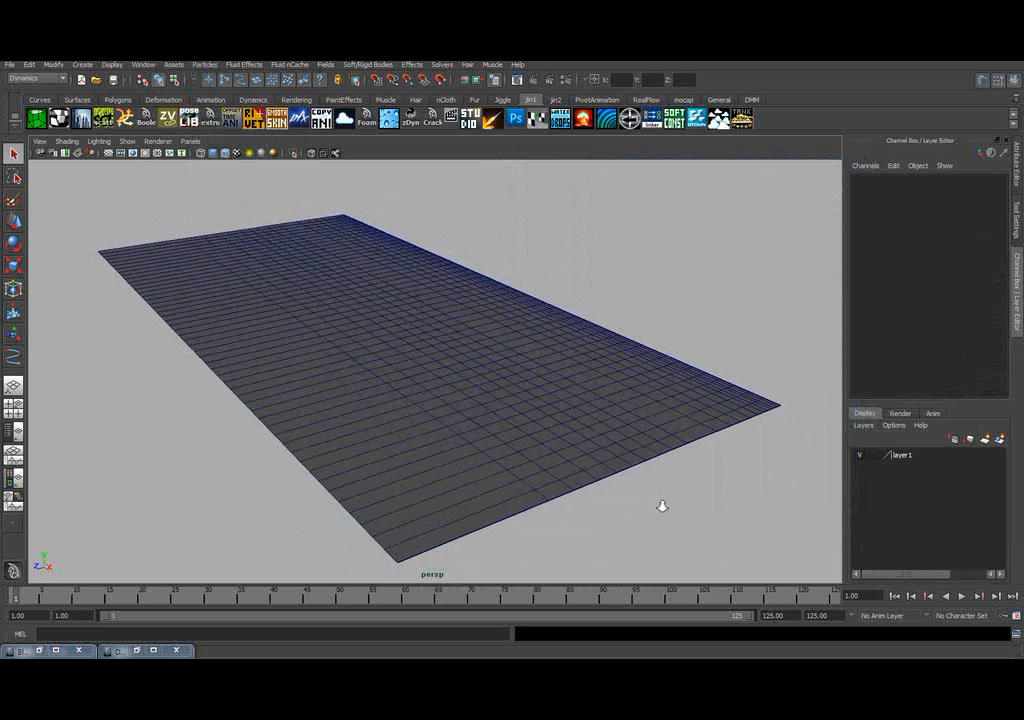
- Play the animation to about frame 58 and examine the particles emitted from the wave surface
alt+drag(662, 506, 681, 534)
click(963, 596)
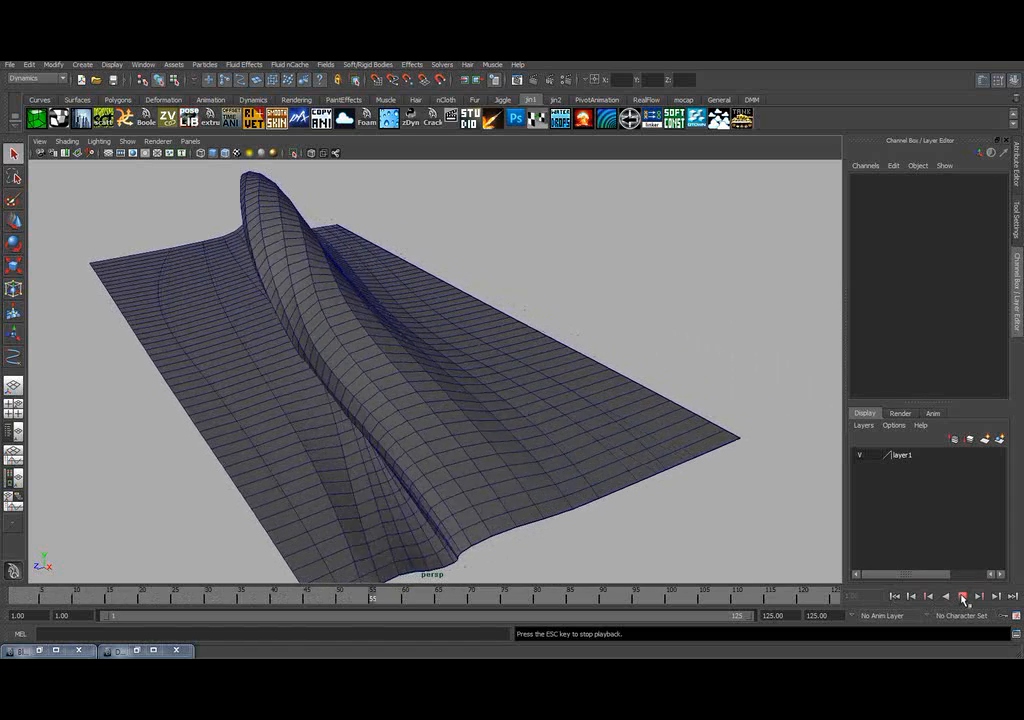
key(Escape)
alt+drag(533, 439, 573, 441)
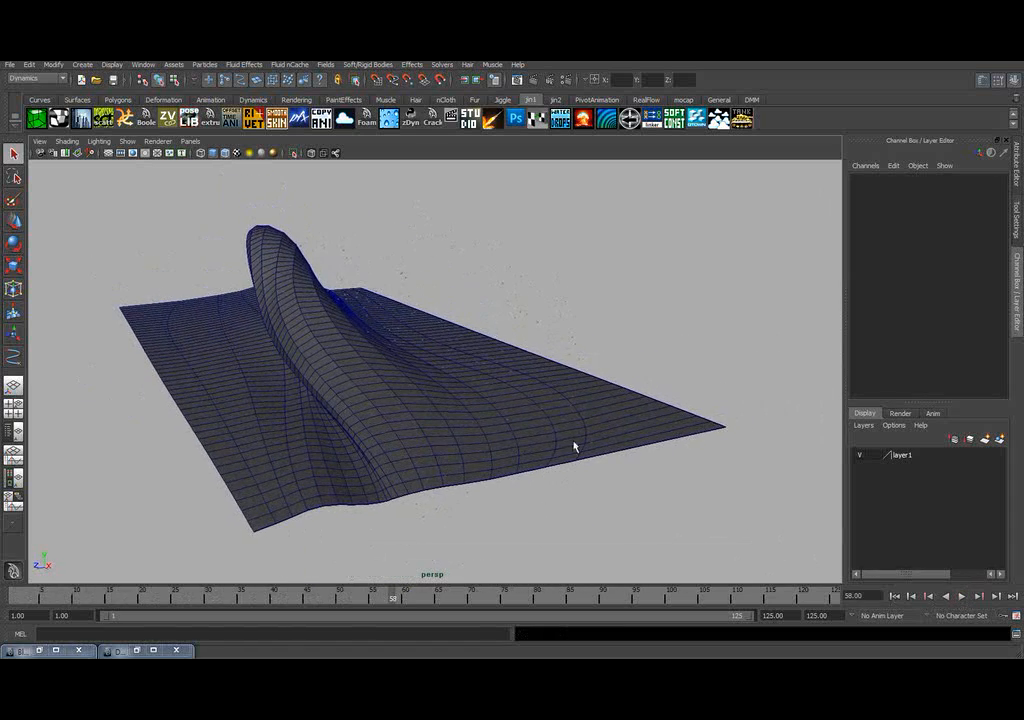
- Turn on the background gradient in the general display preferences and save them
click(143, 64)
mouse_move(199, 128)
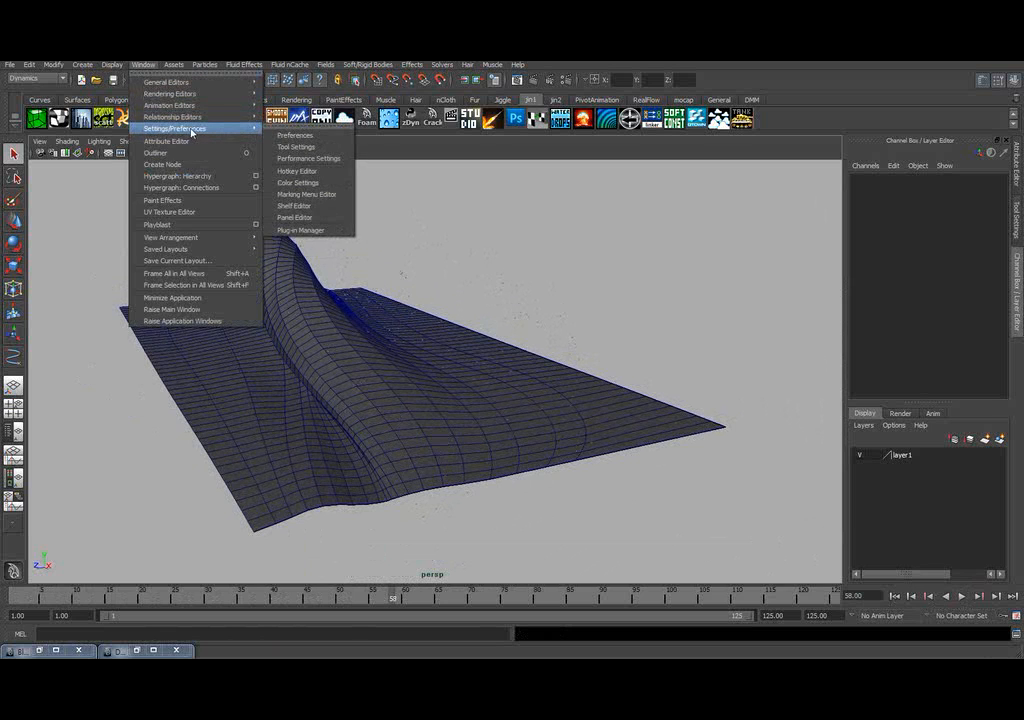
click(316, 139)
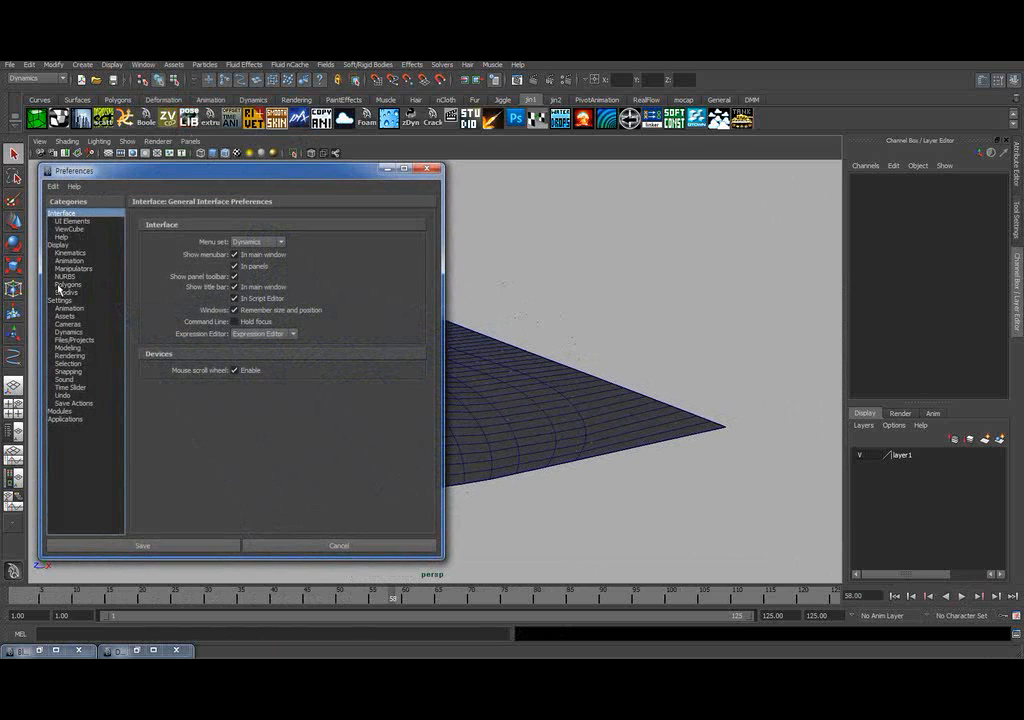
click(58, 245)
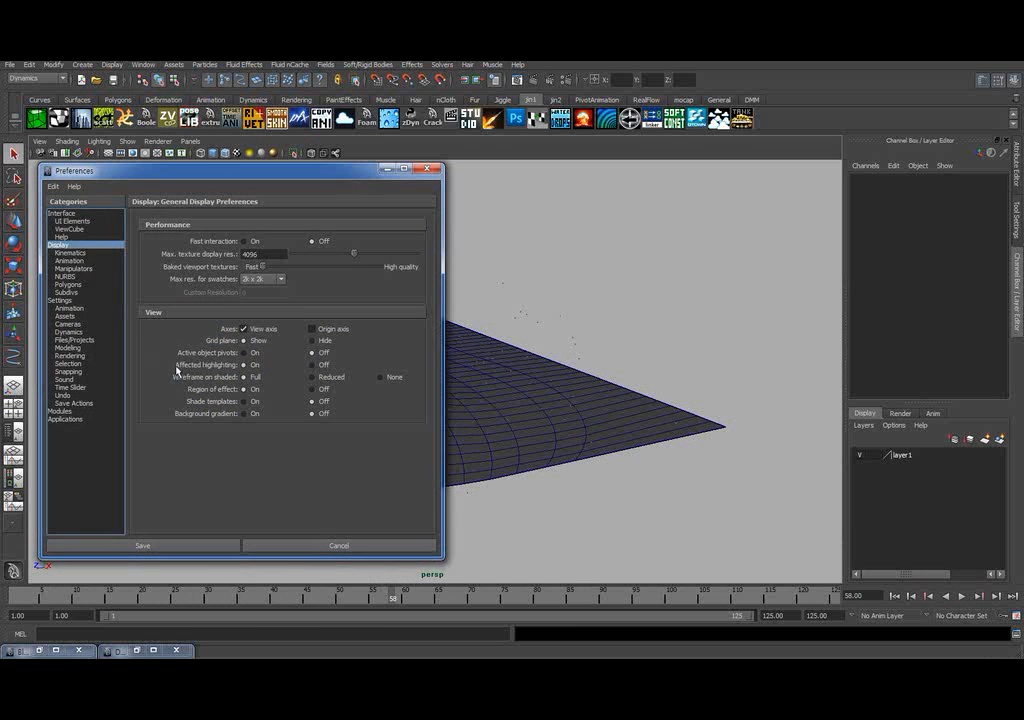
click(244, 413)
click(229, 549)
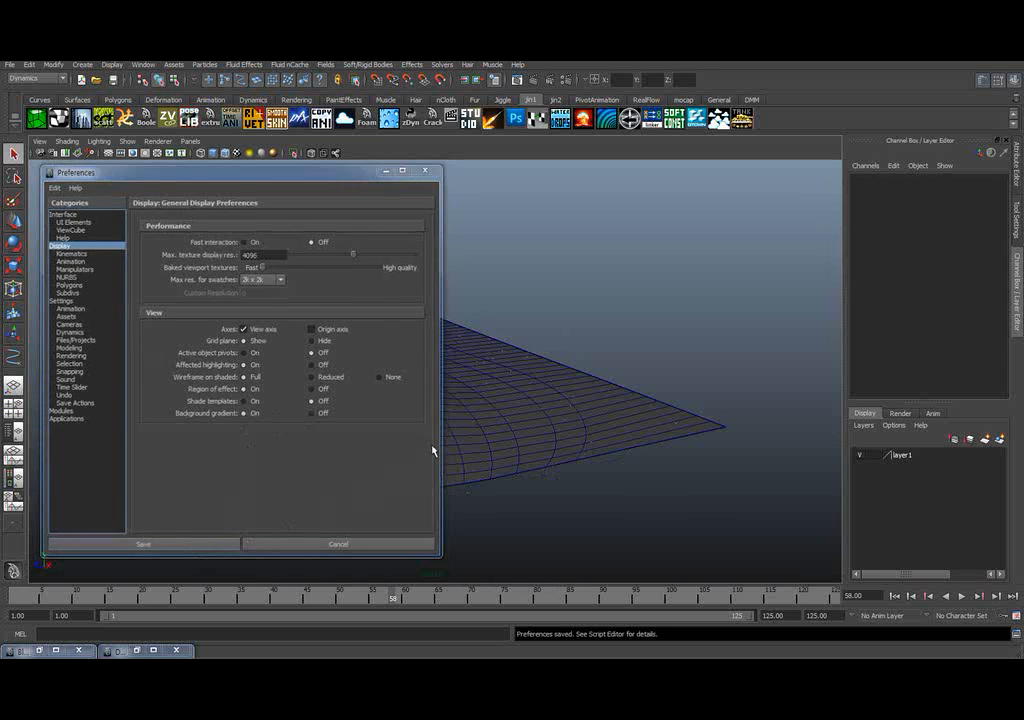
- Select the emitted particles and create a new Lambert material in Hypershade
alt+drag(438, 400, 499, 414)
drag(617, 540, 612, 548)
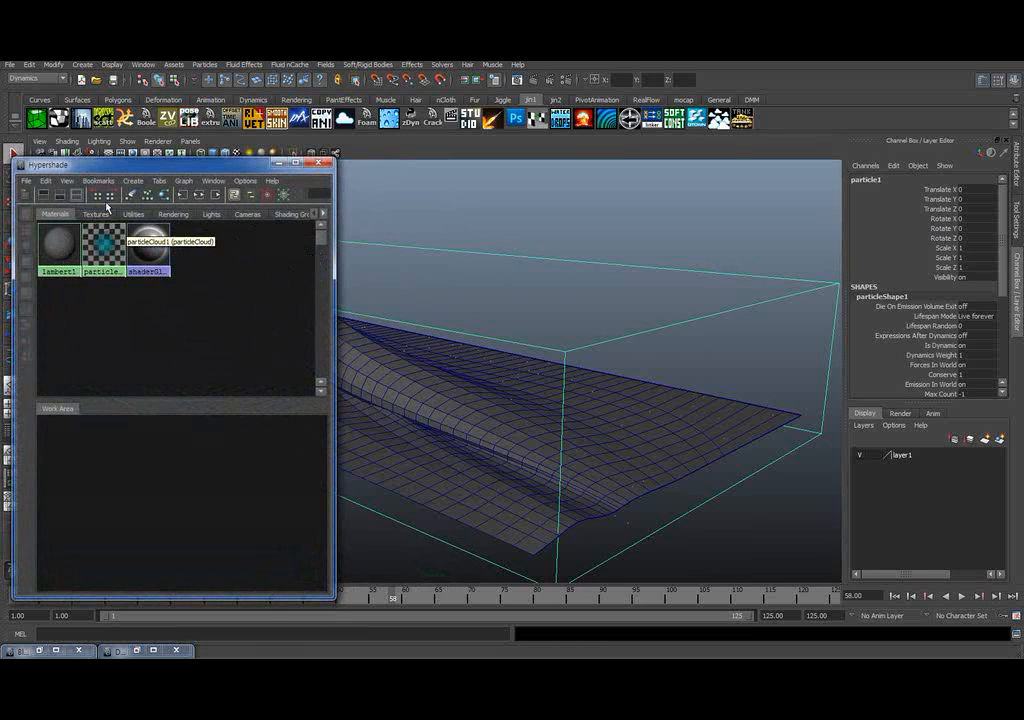
click(133, 181)
mouse_move(228, 249)
mouse_move(154, 200)
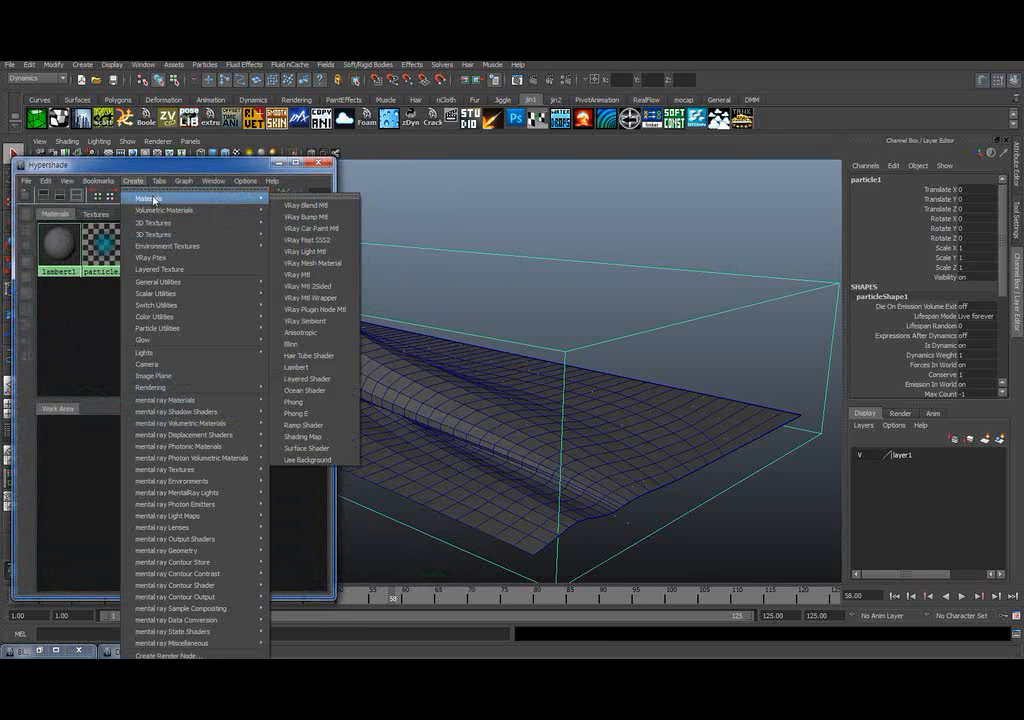
click(296, 367)
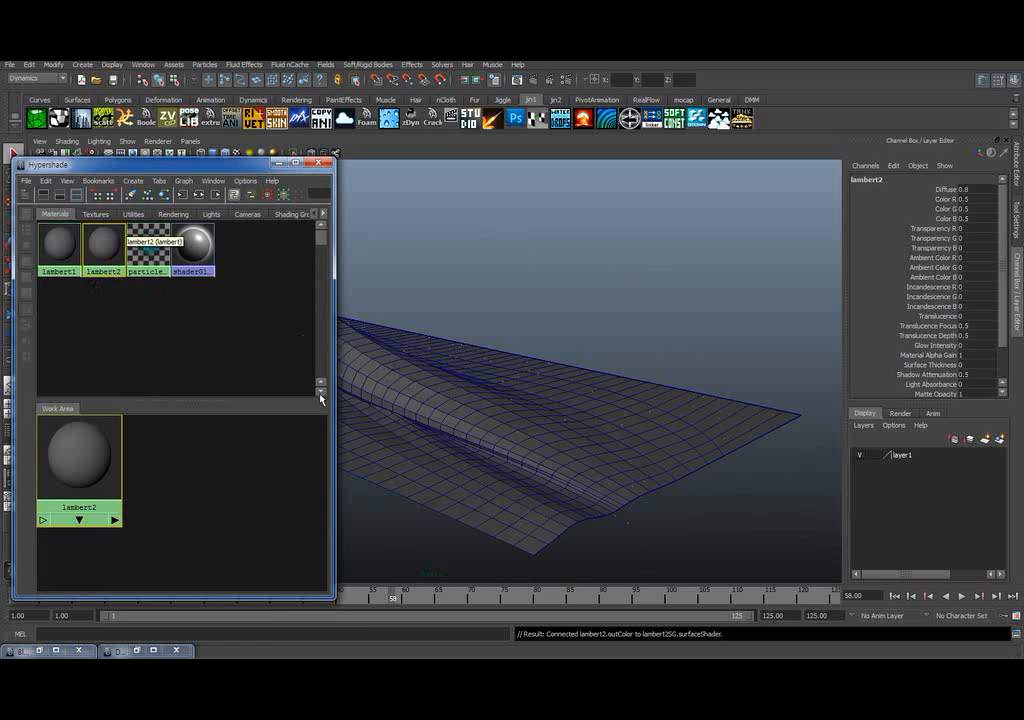
- Assign the lambert2 material to the emitted particles and select the material
click(379, 507)
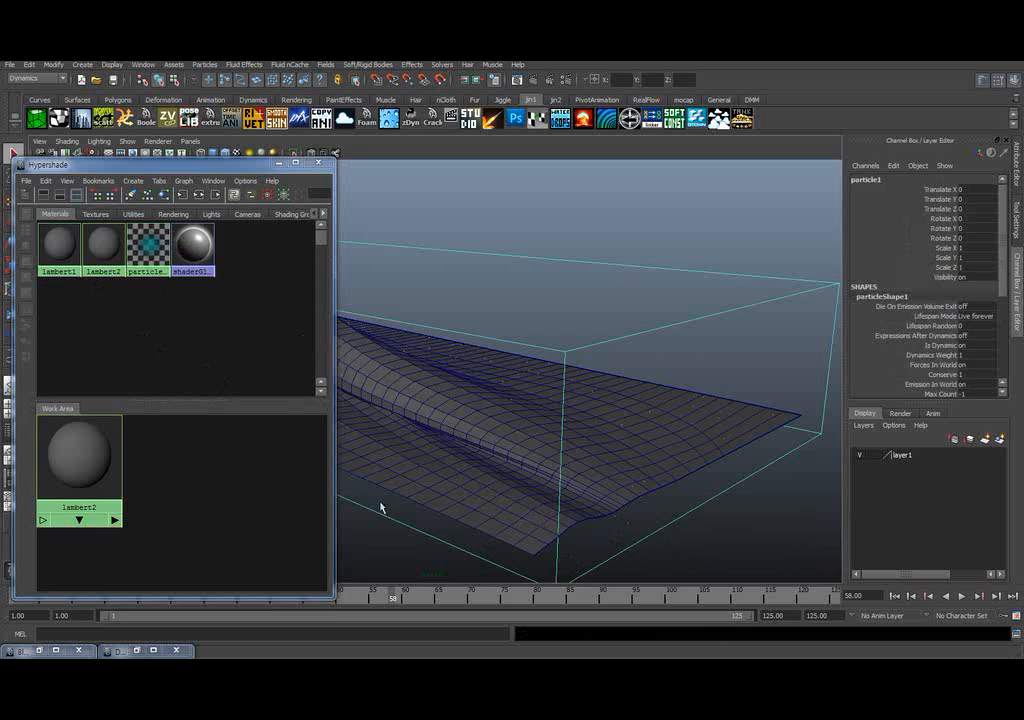
right_click(105, 243)
click(110, 216)
click(104, 243)
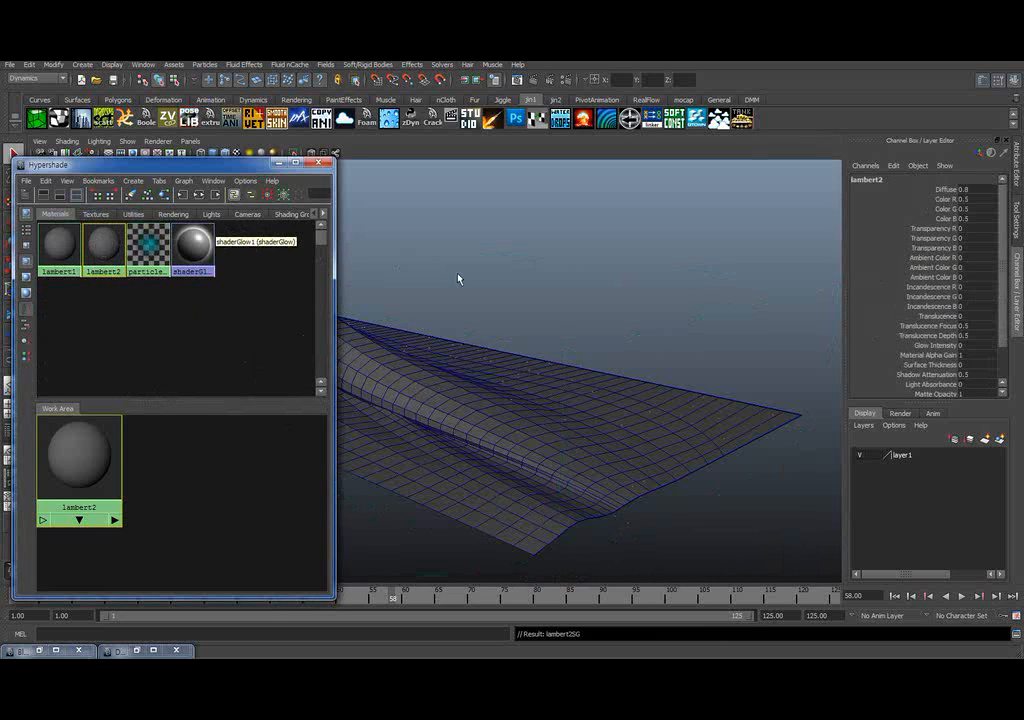
- Set the color and incandescence of lambert2 to full white and minimize Hypershade
double_click(102, 246)
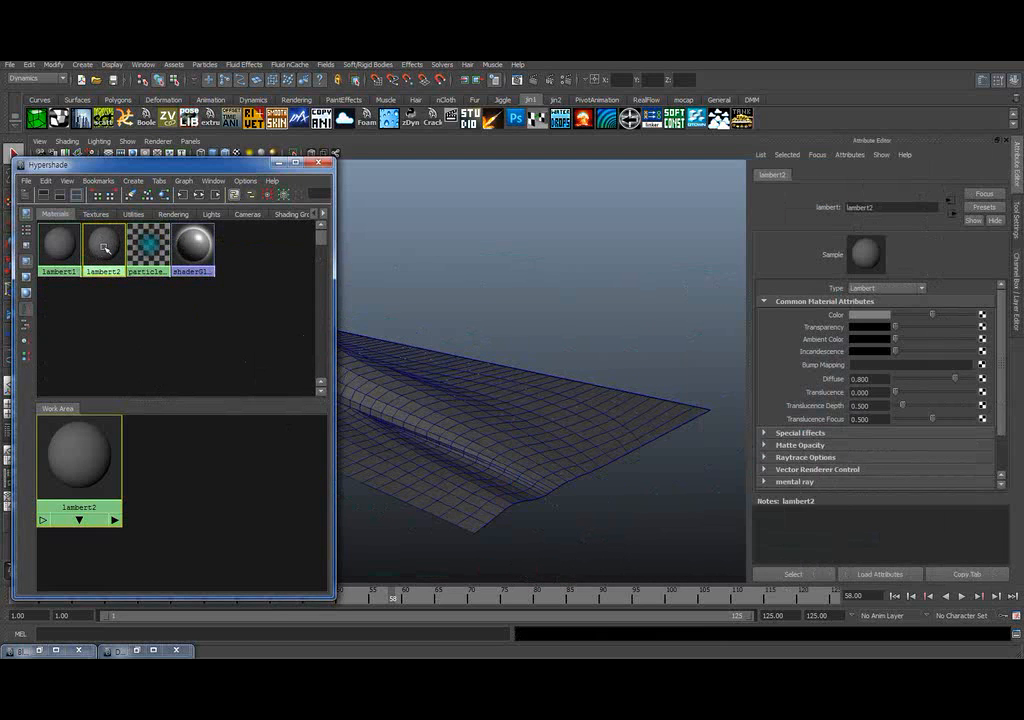
drag(932, 314, 970, 315)
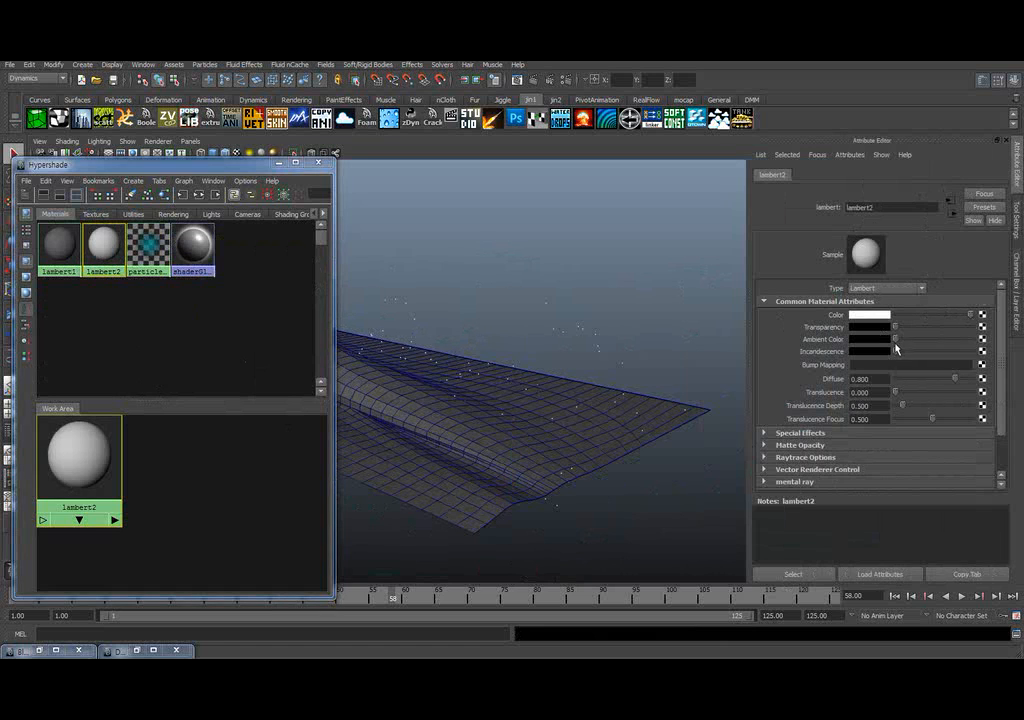
drag(896, 352, 970, 352)
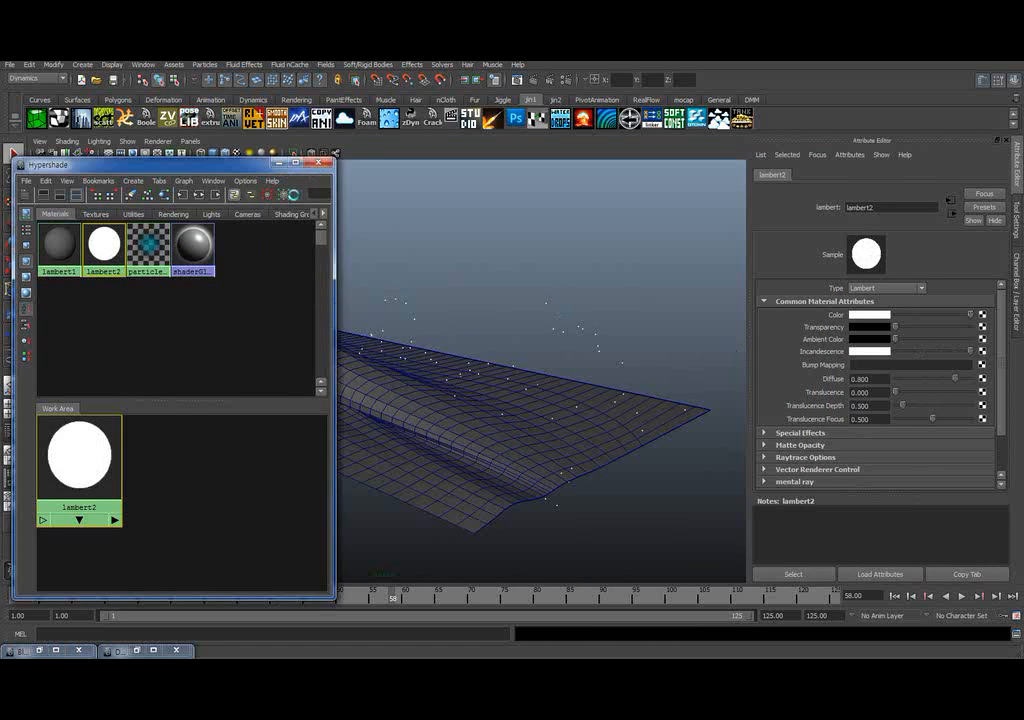
click(279, 163)
- Show the Outliner beside the perspective view and set the rate of emitter1 under the lofted surface to 50000
click(540, 282)
click(522, 319)
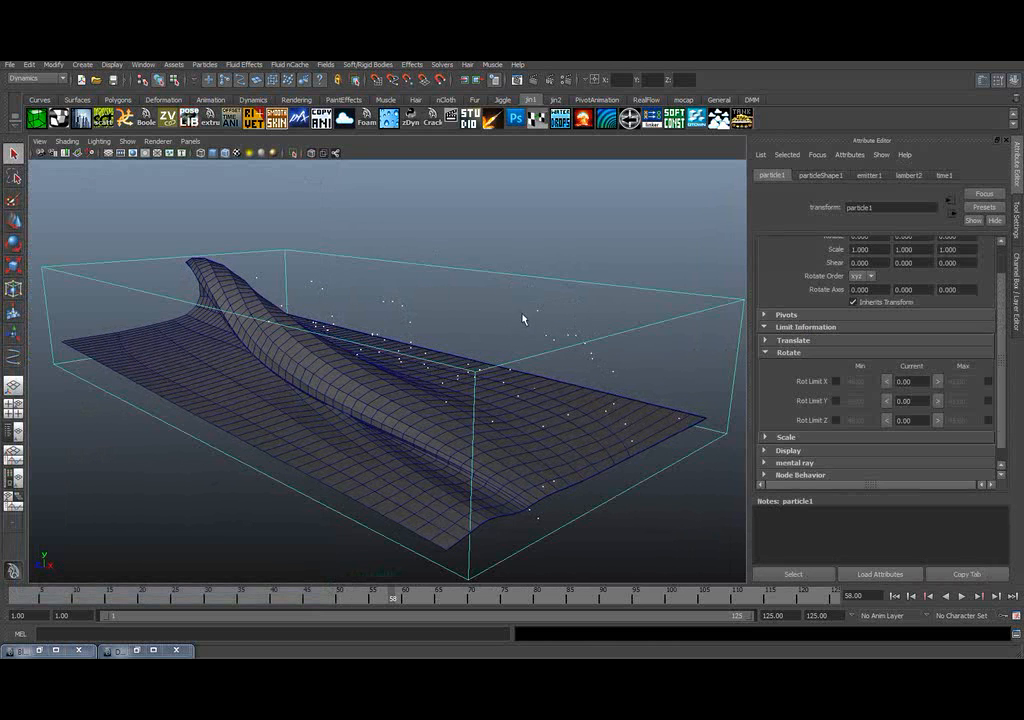
key(ctrl+a)
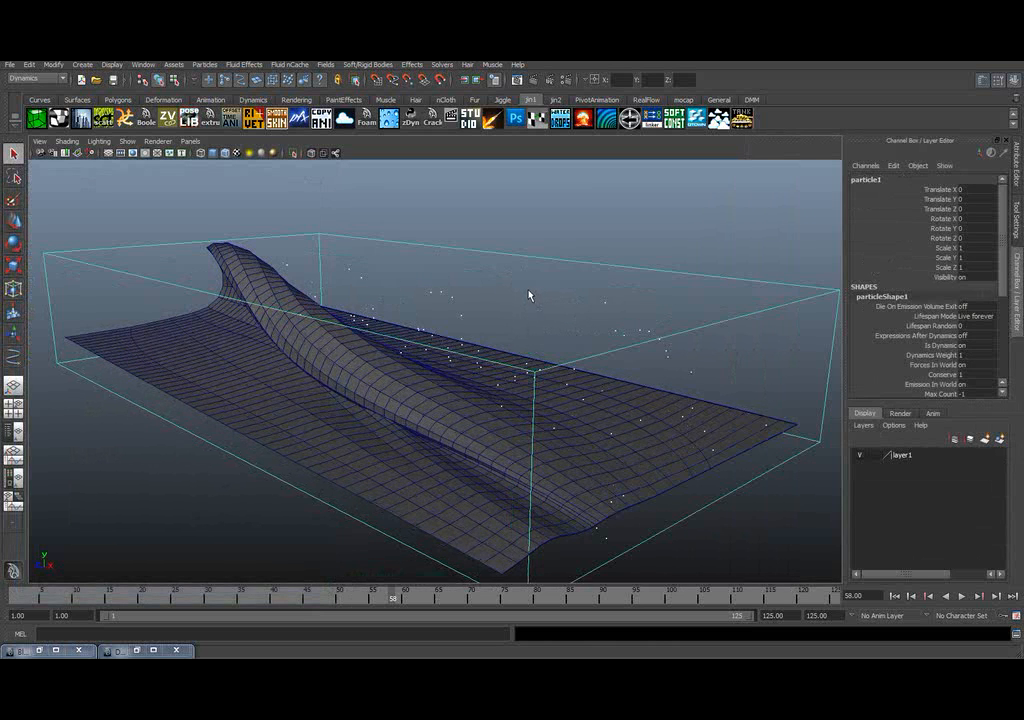
click(16, 431)
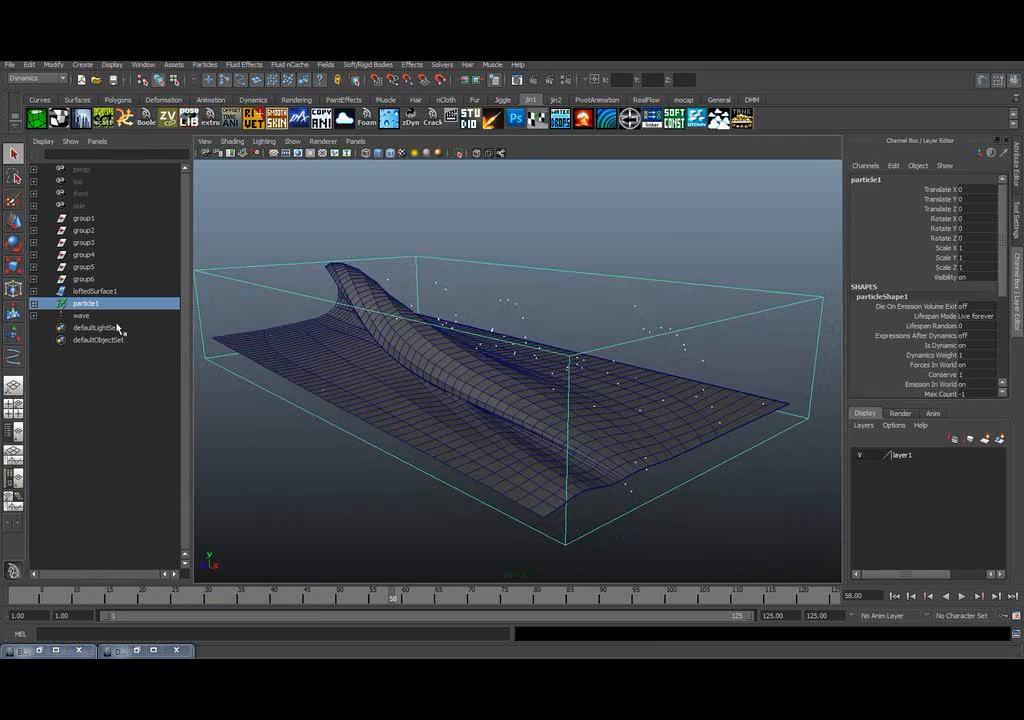
click(34, 291)
click(100, 316)
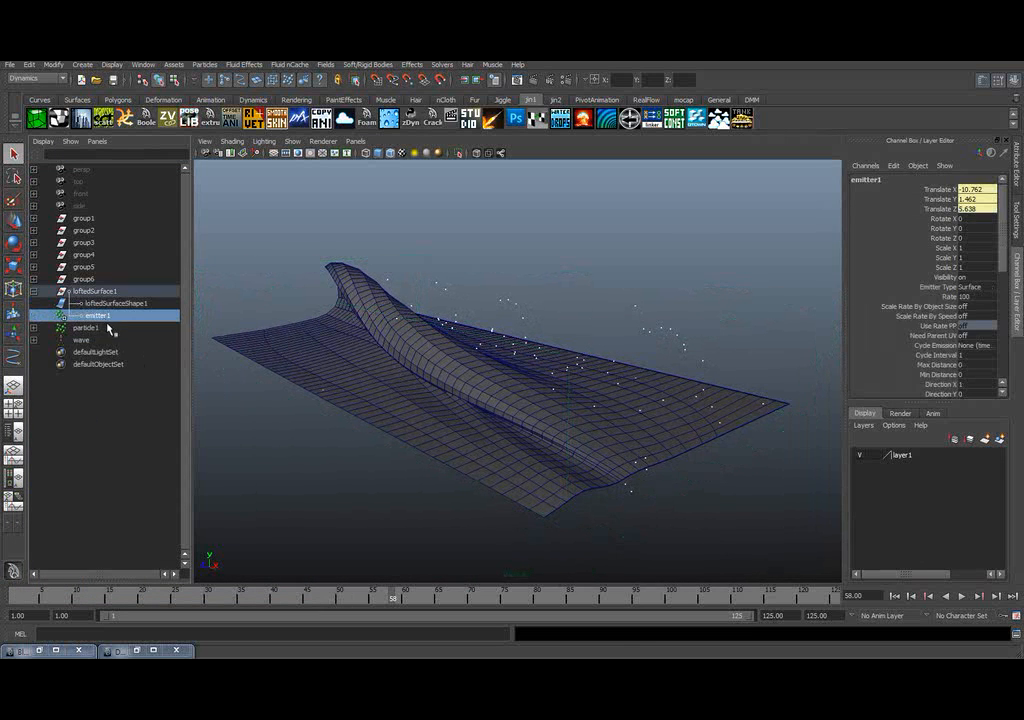
double_click(966, 297)
key(Return)
click(632, 293)
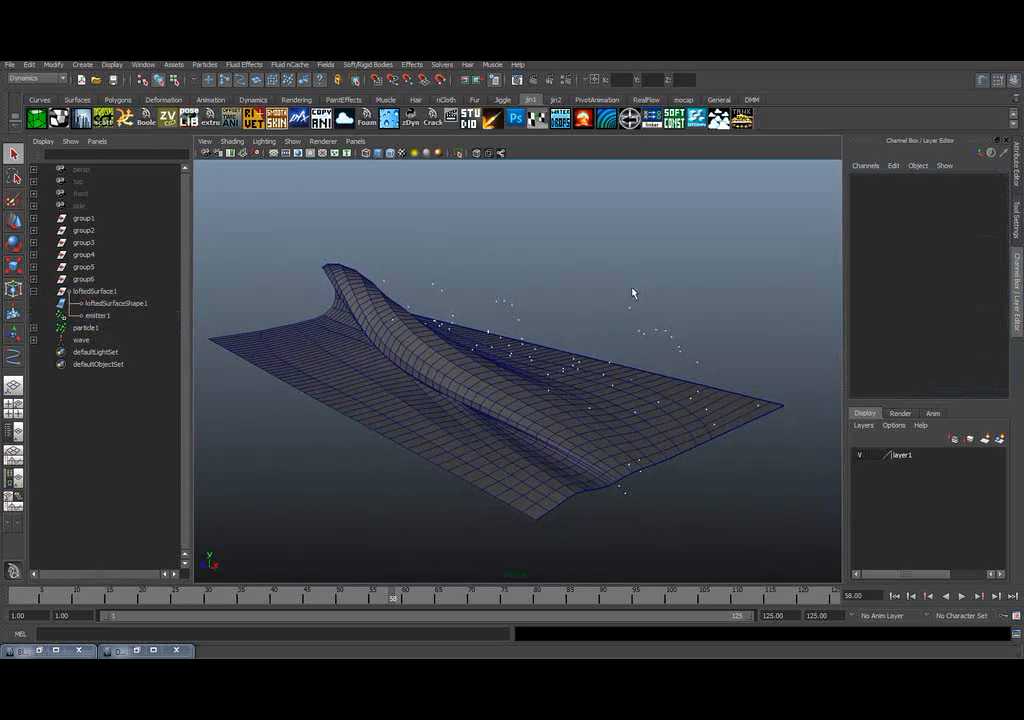
- Play the animation from frame 1 to about frame 89 to check the denser particle emission
click(894, 596)
click(962, 596)
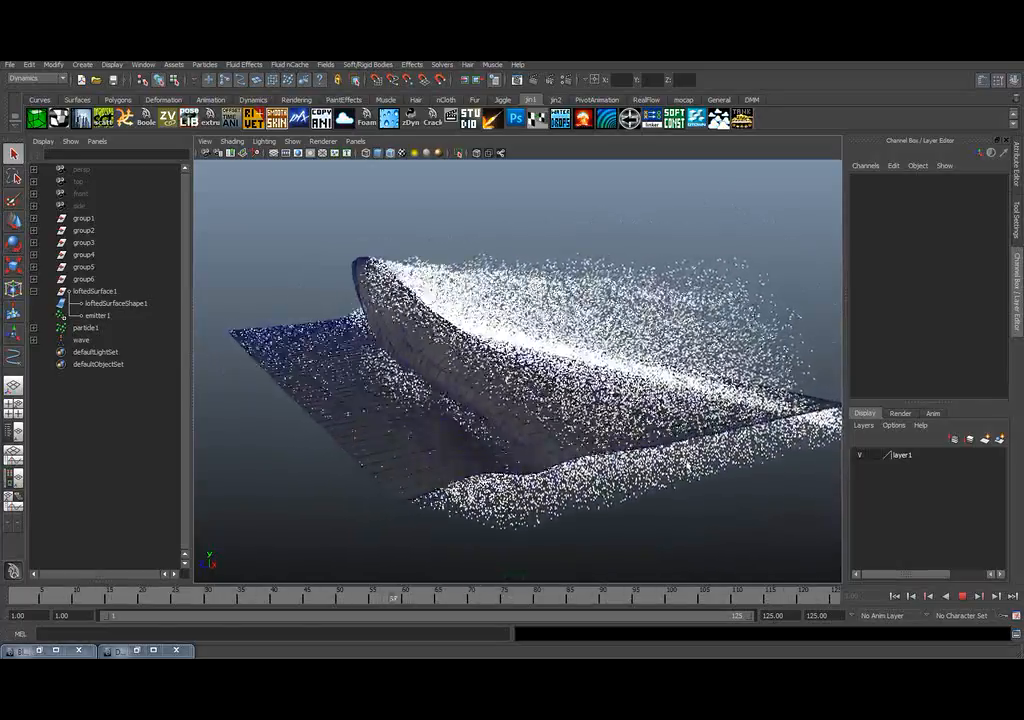
click(962, 596)
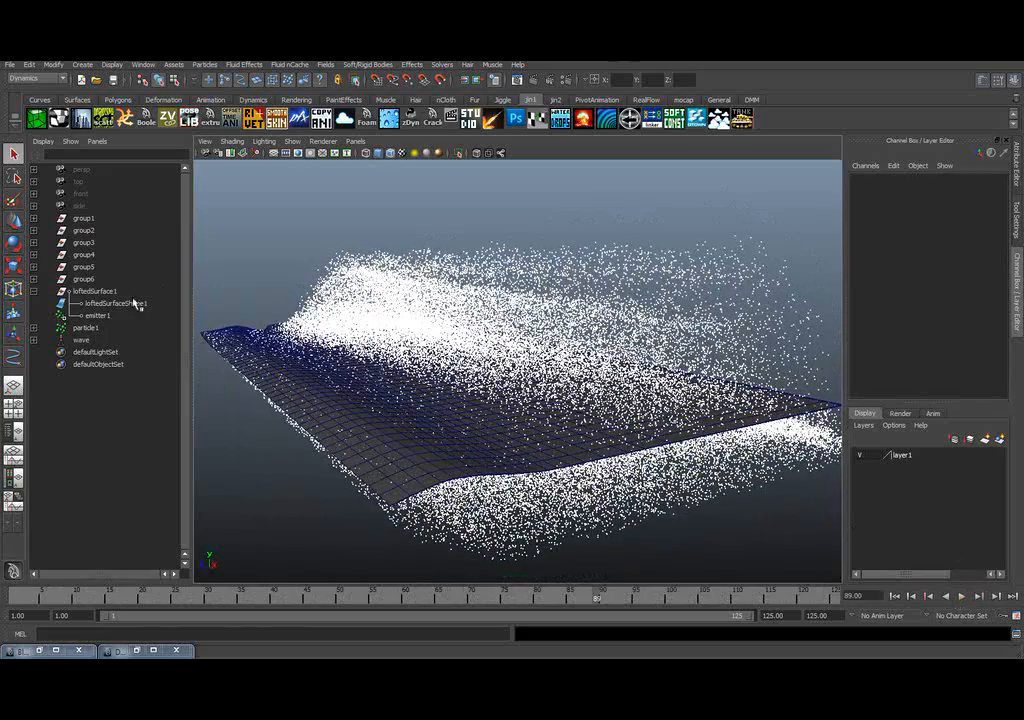
- Set the Lifespan Mode of particle1 to lifespanPP only
click(97, 315)
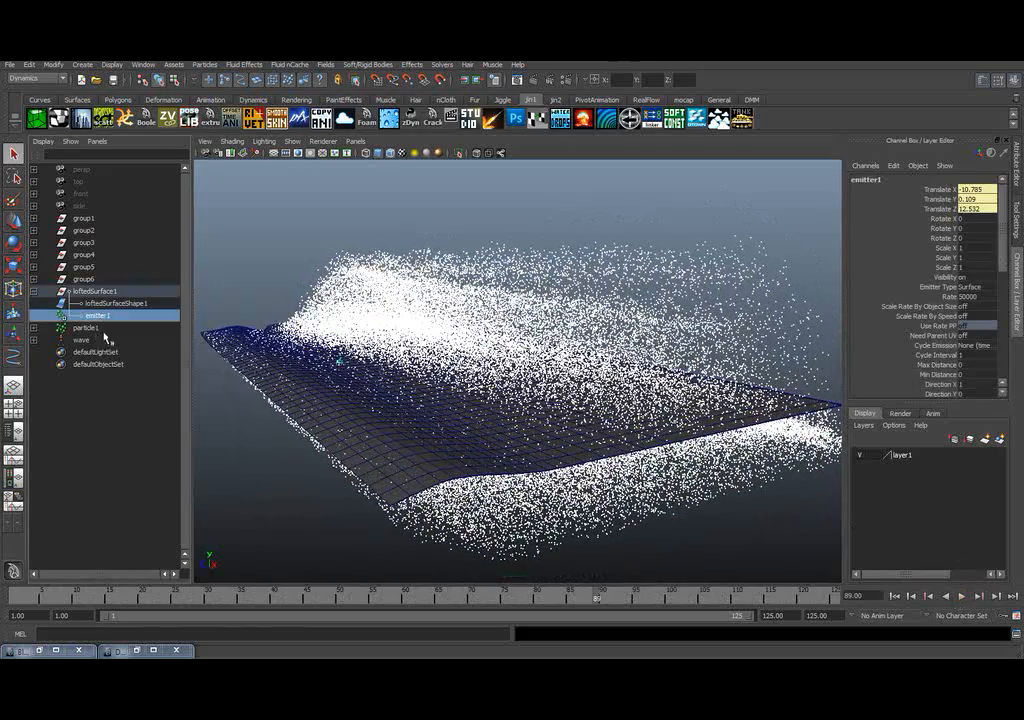
alt+drag(680, 315, 663, 338)
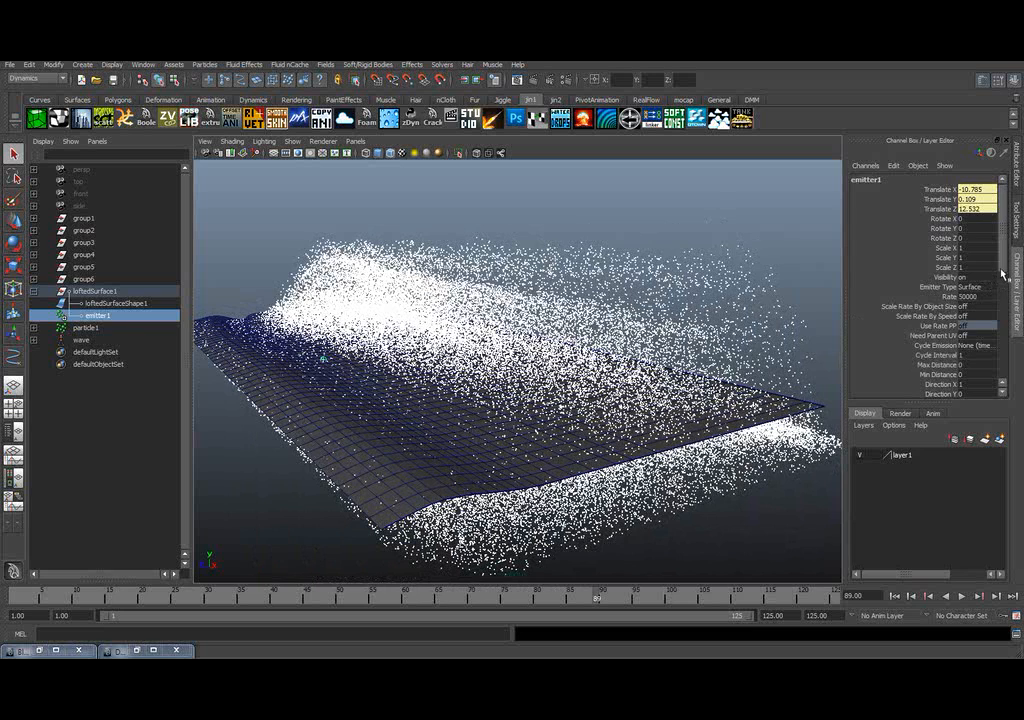
mouse_move(1003, 273)
mouse_down()
mouse_move(1003, 360)
mouse_move(1006, 262)
mouse_up()
click(90, 328)
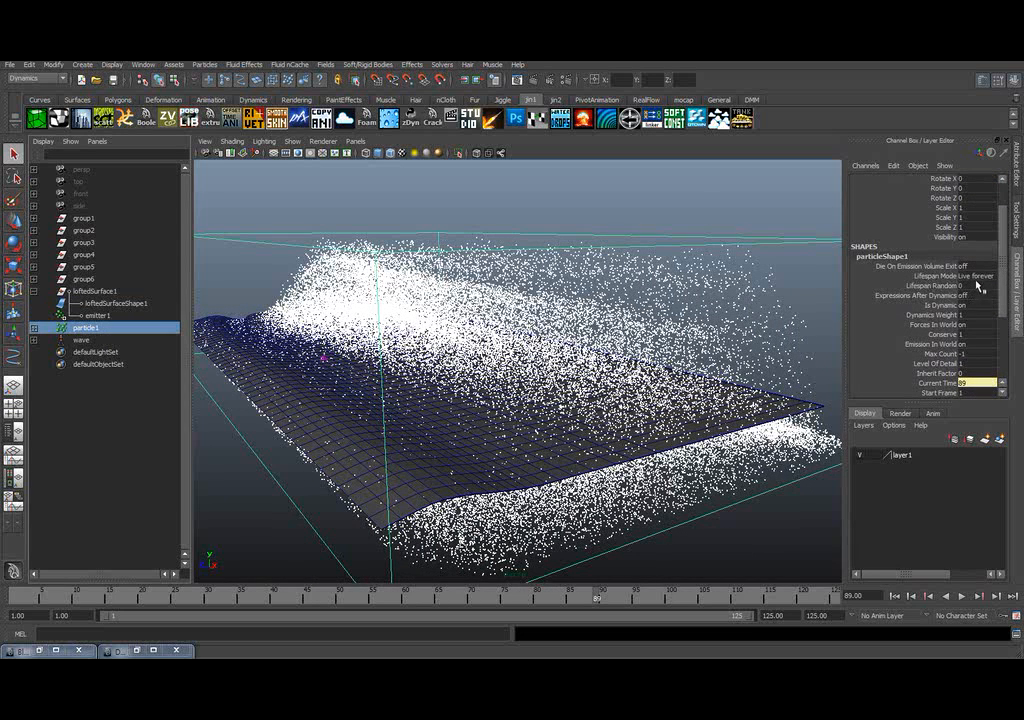
click(977, 275)
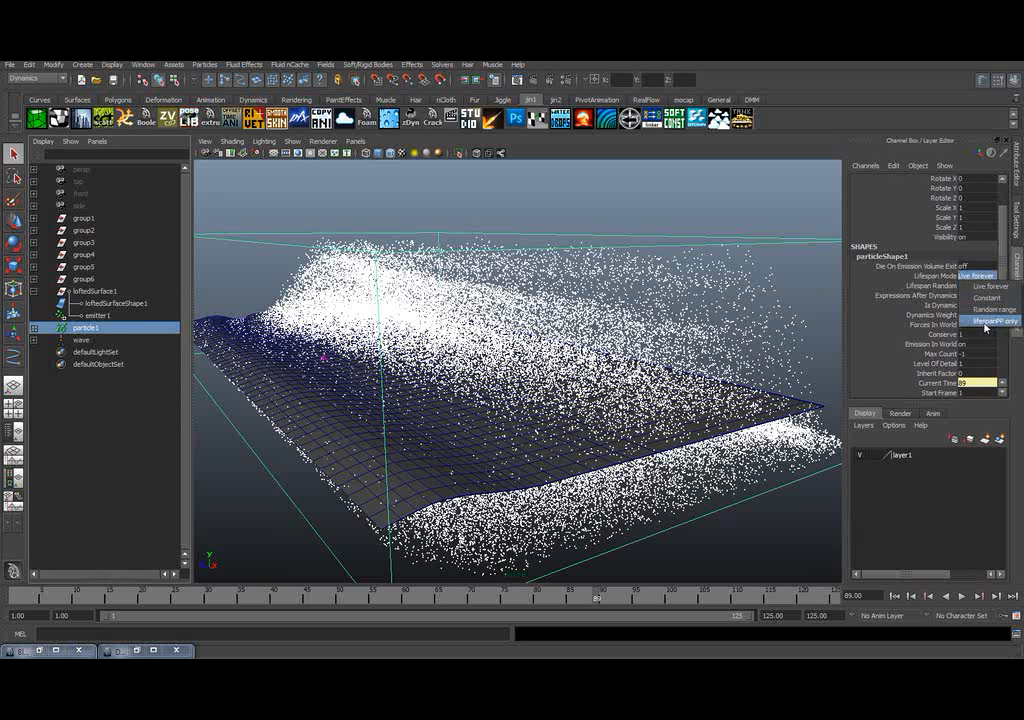
click(985, 321)
click(470, 218)
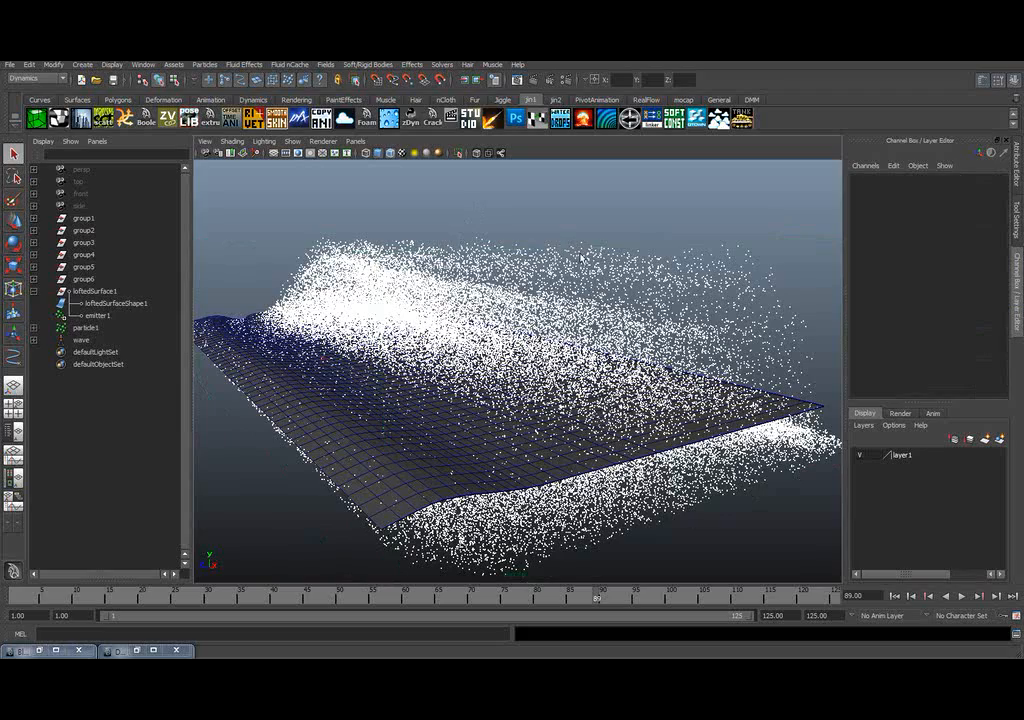
- Select particle1 and display the Per Particle (Array) Attributes of particleShape1
alt+drag(600, 210, 413, 264)
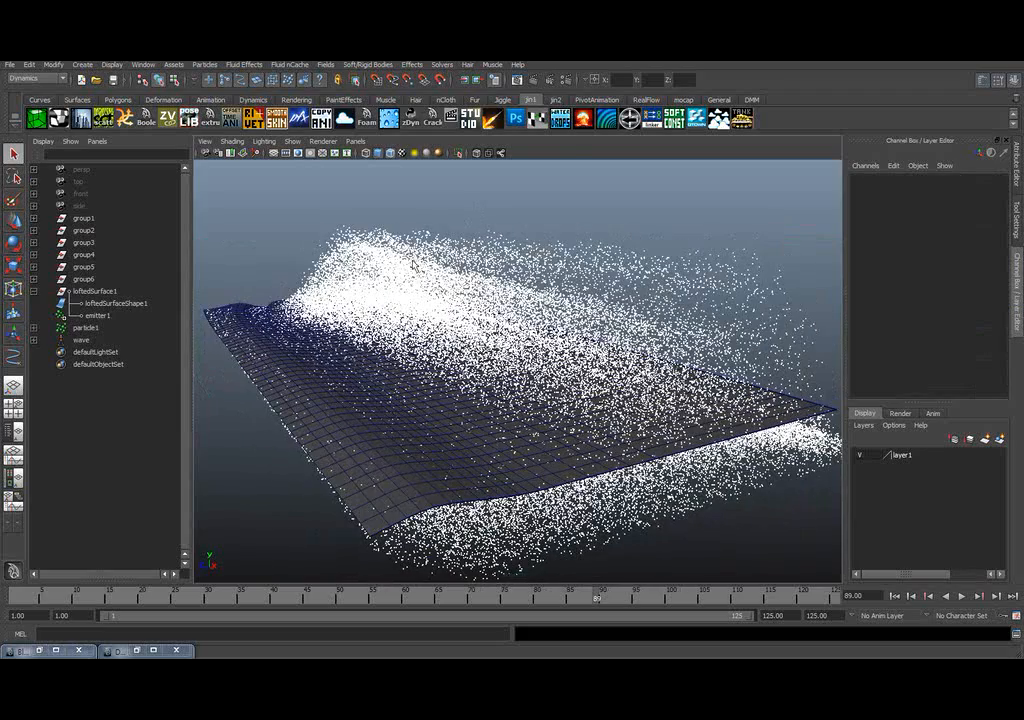
click(86, 328)
key(f)
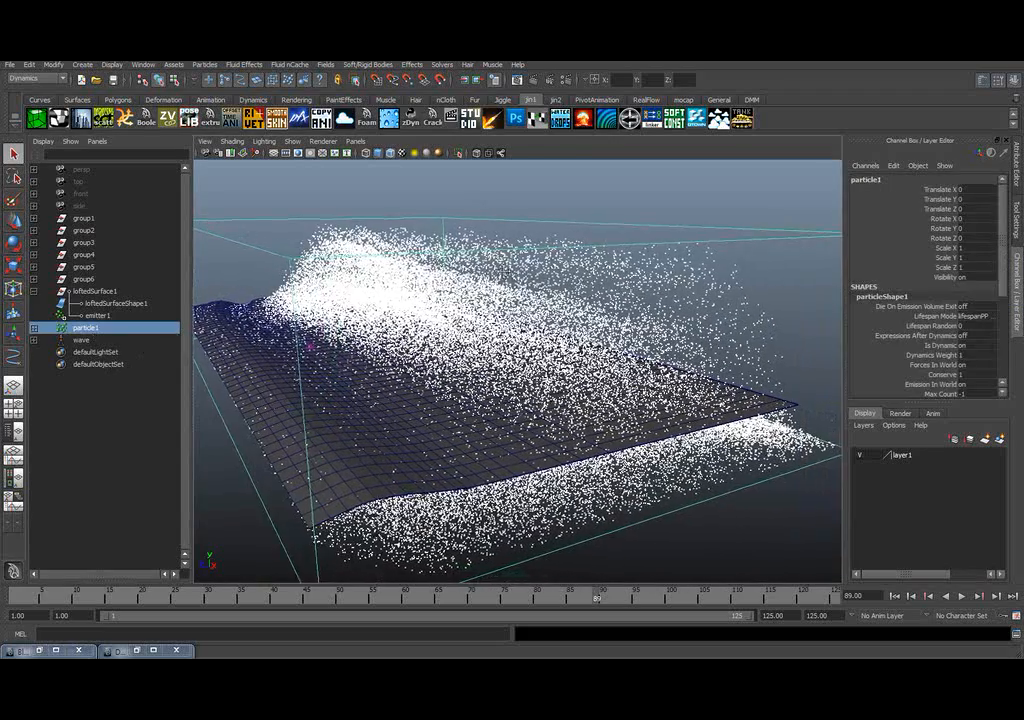
key(ctrl+a)
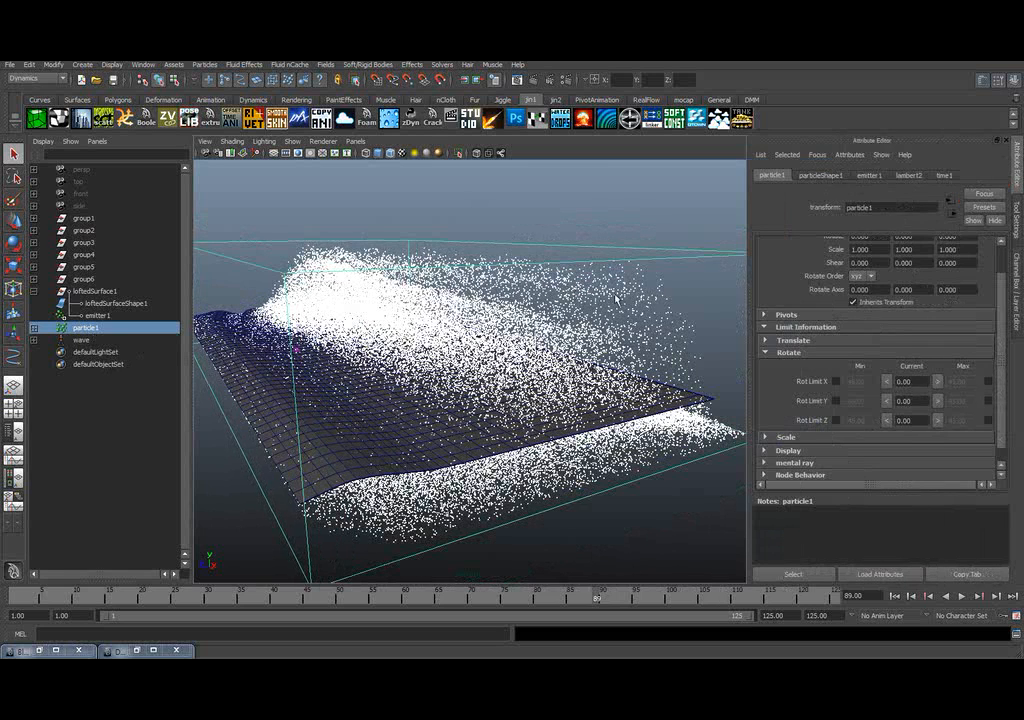
drag(1000, 311, 994, 423)
click(819, 177)
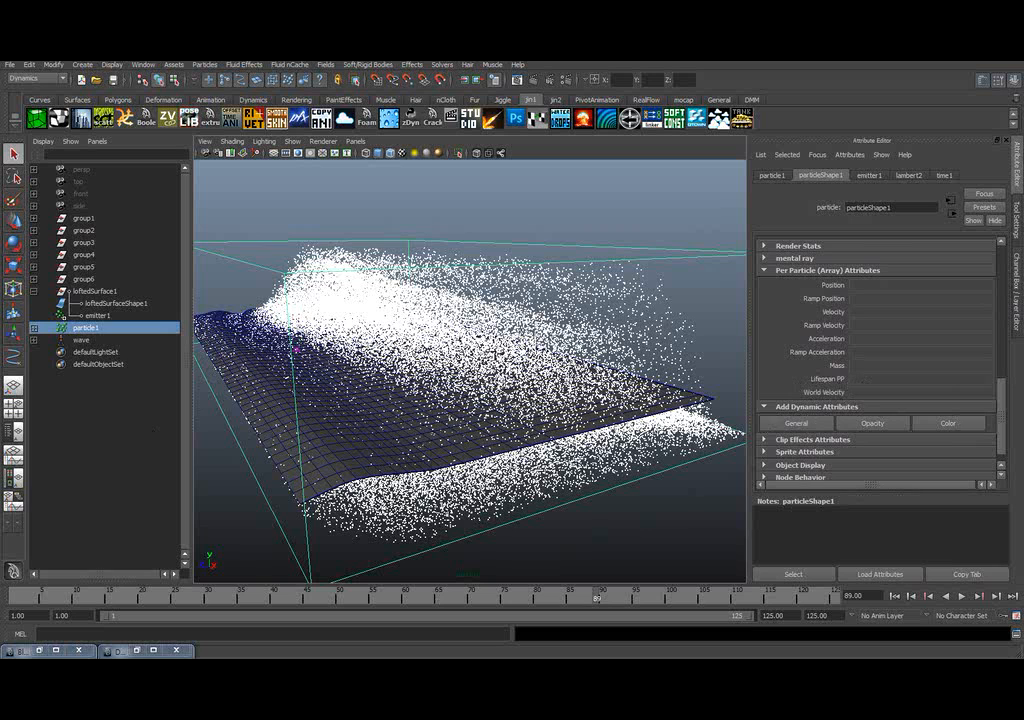
- Switch to Notepad, select the entire velocity-based lifespanPP expression for particleShape1, and move the window out of view
drag(2, 256, 442, 191)
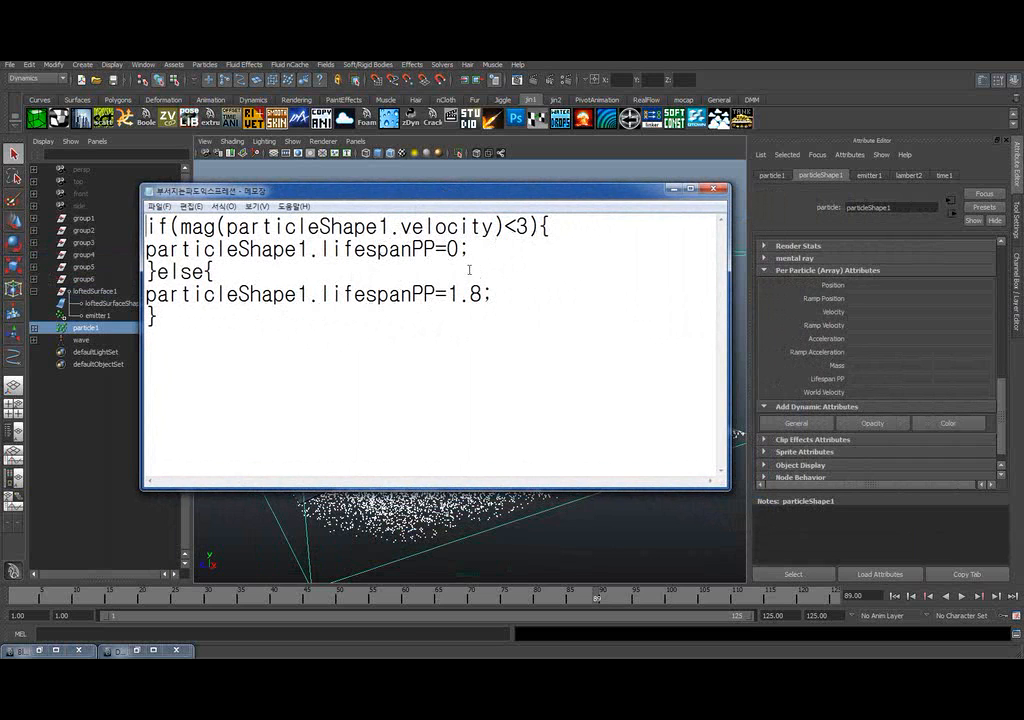
drag(549, 195, 508, 205)
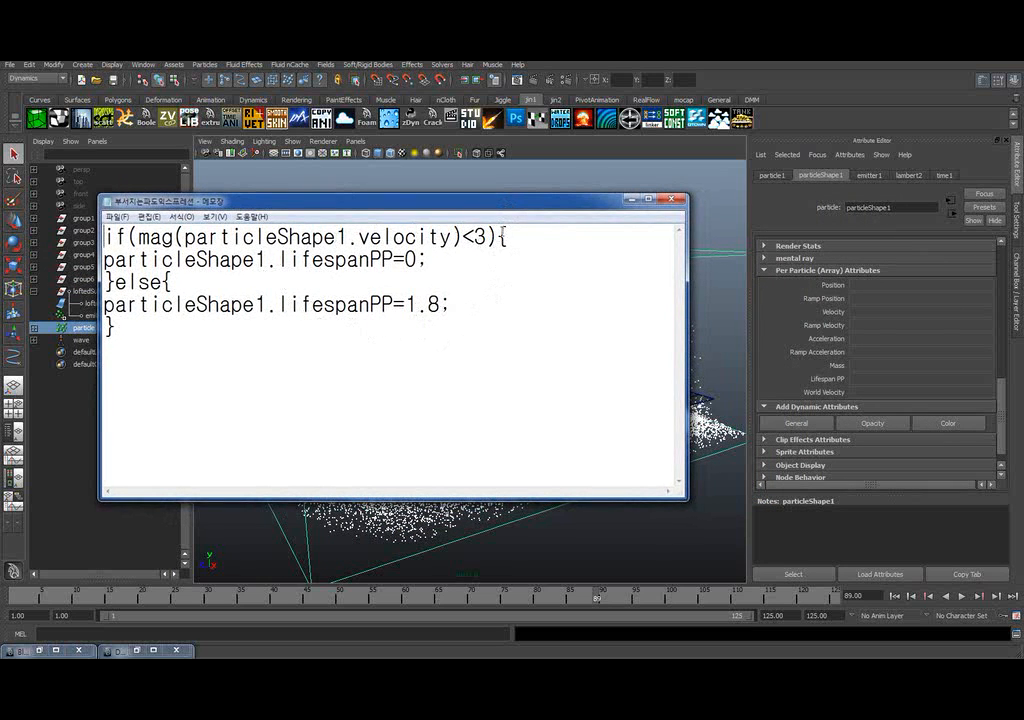
drag(482, 200, 507, 195)
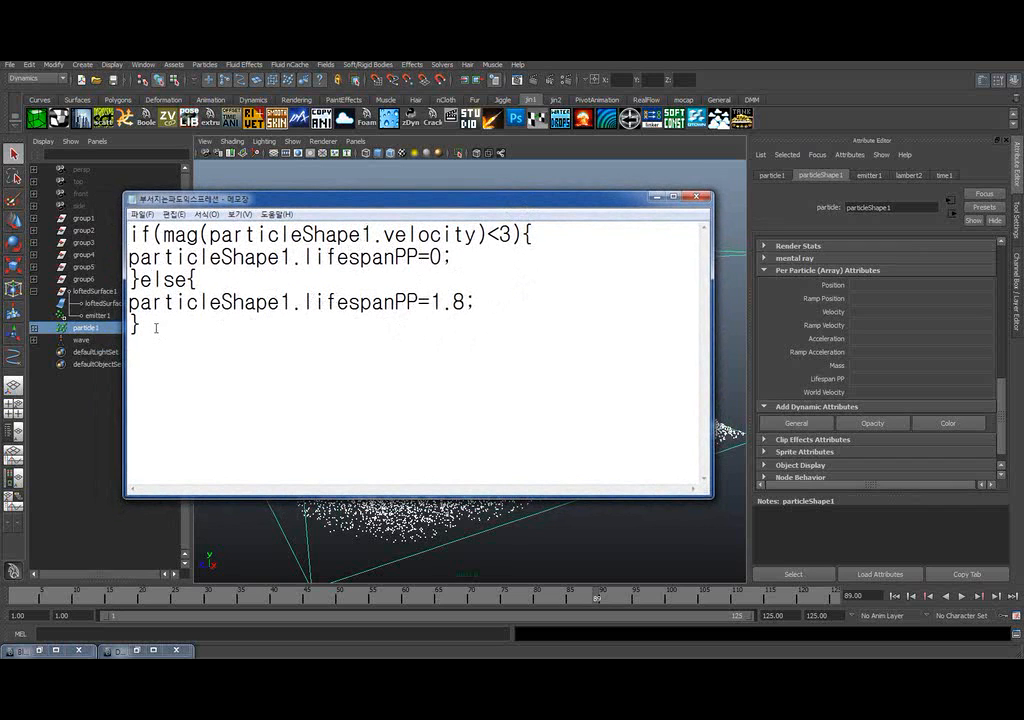
drag(156, 328, 90, 235)
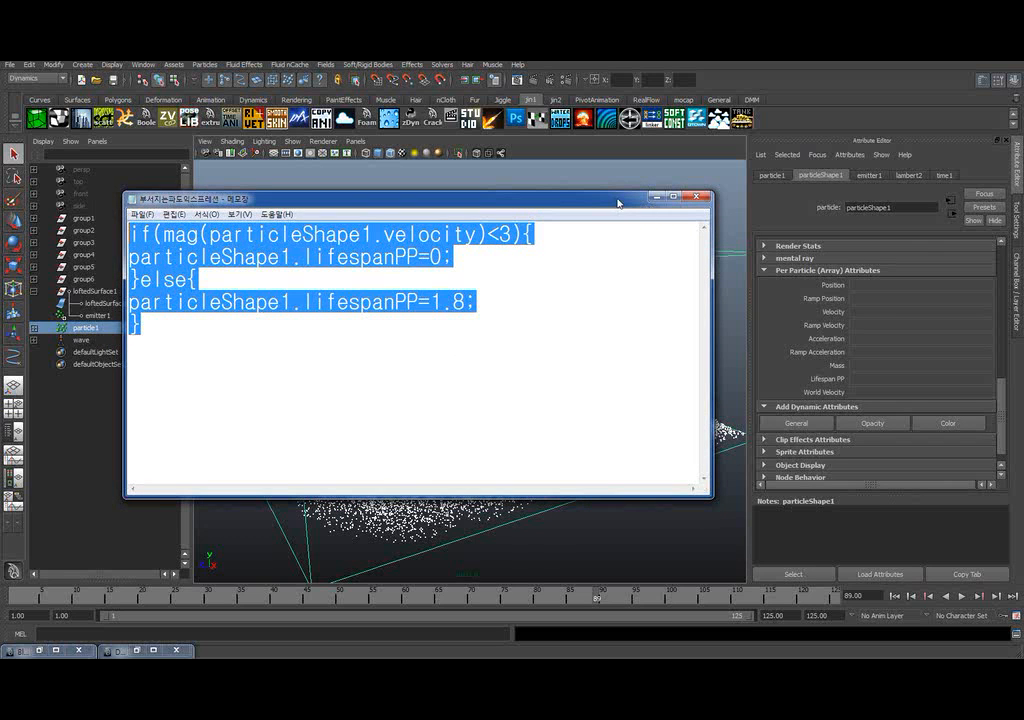
drag(618, 203, 0, 209)
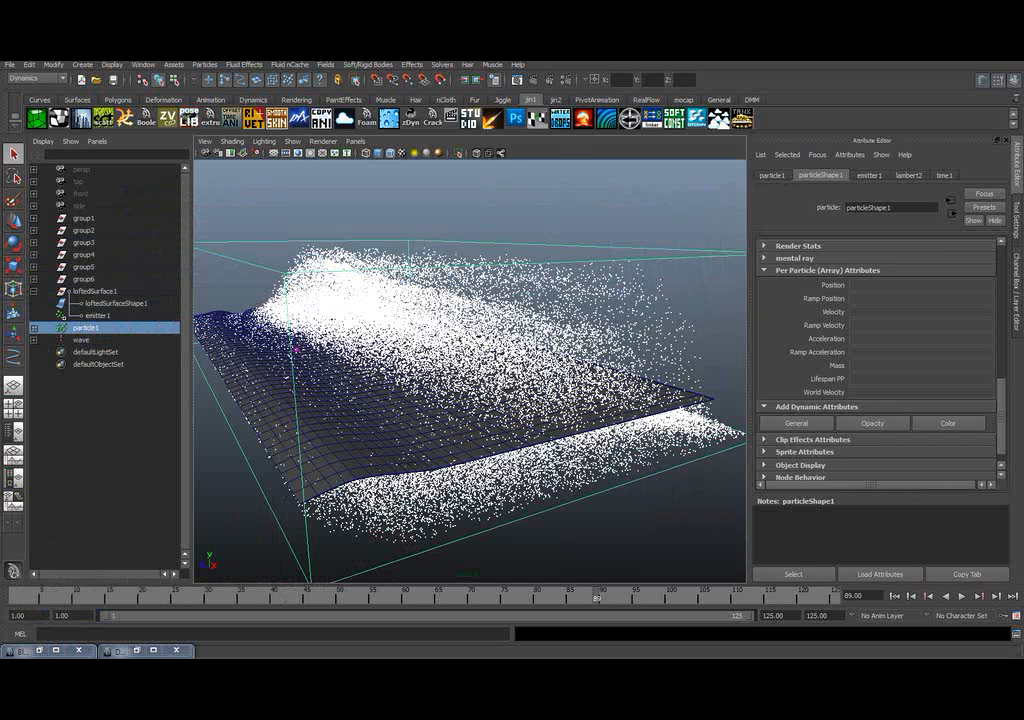
- Create a lifespanPP creation expression on particleShape1 giving lifespan 0 when velocity magnitude is below 3 and 1.8 otherwise, then deselect everything
right_click(878, 386)
click(903, 388)
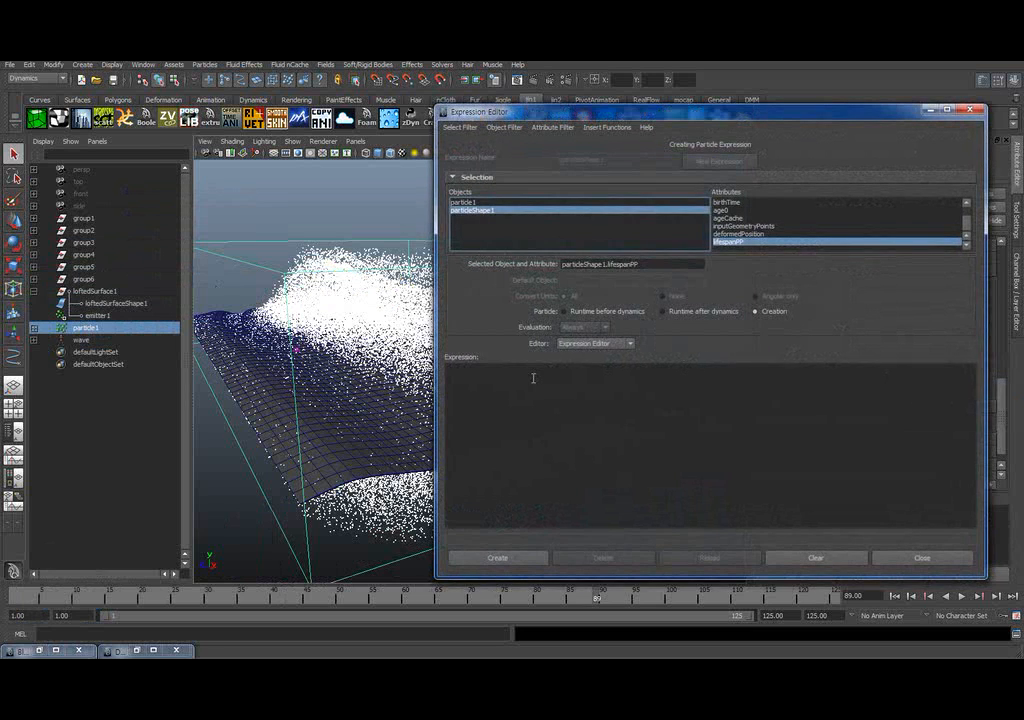
click(536, 398)
text(if(mag(particleShape1.velocity)<3){ particleShape1.lifespanPP=0; }else{ particleShape1.lifespanPP=1.5; })
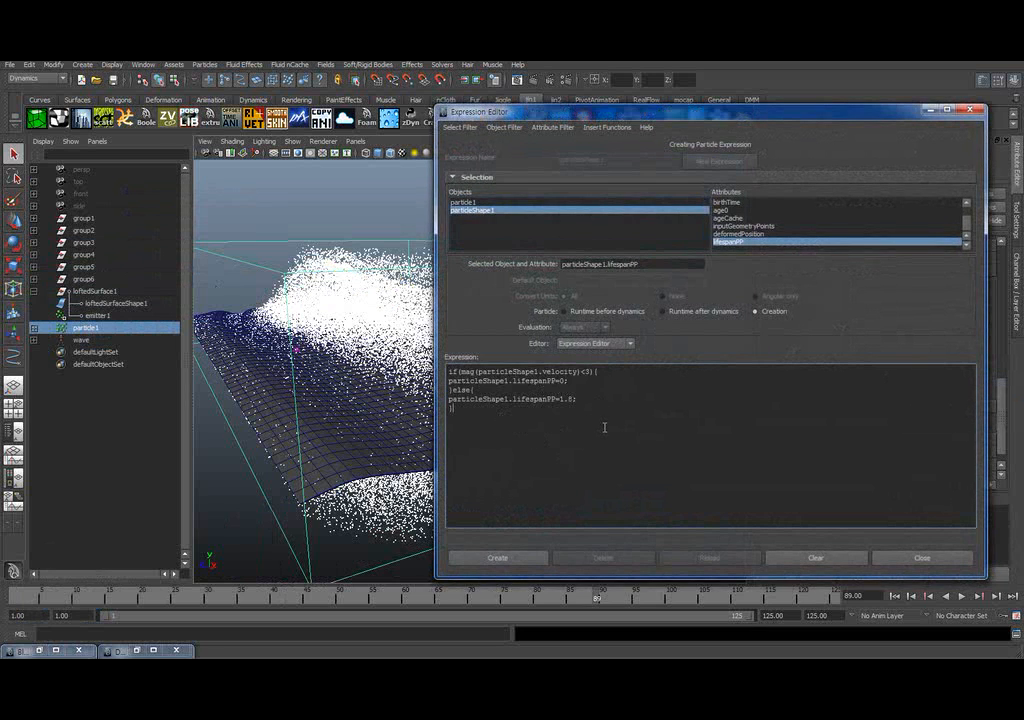
click(515, 558)
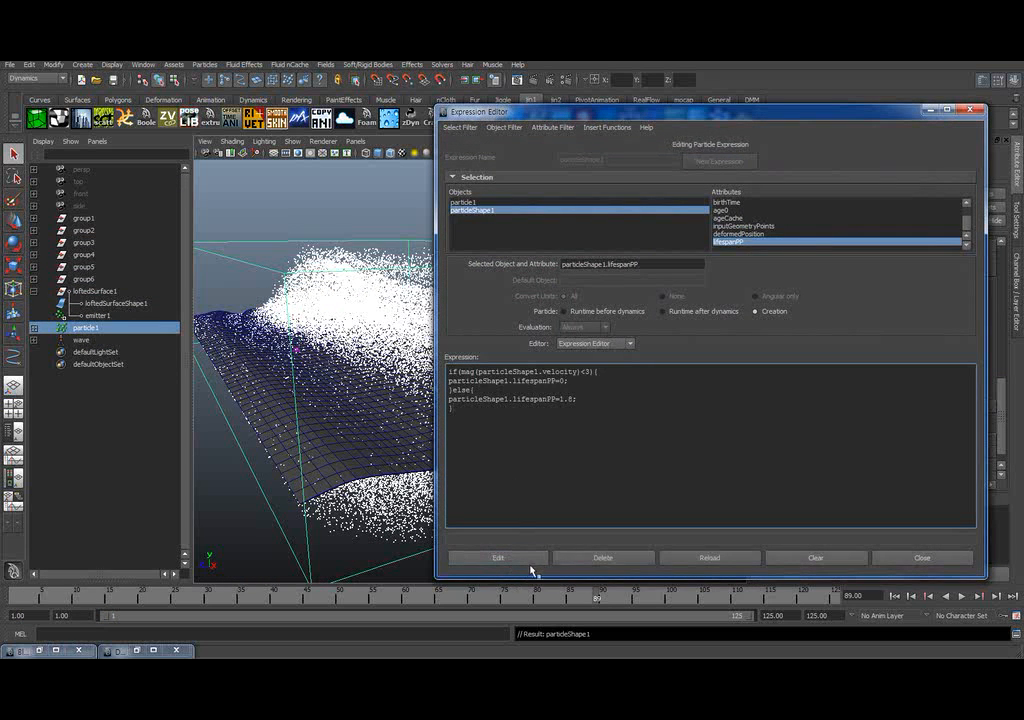
click(922, 558)
click(645, 510)
- Play the animation from frame 1 to about frame 89 to check the lifespan expression, and return to the first frame
click(895, 596)
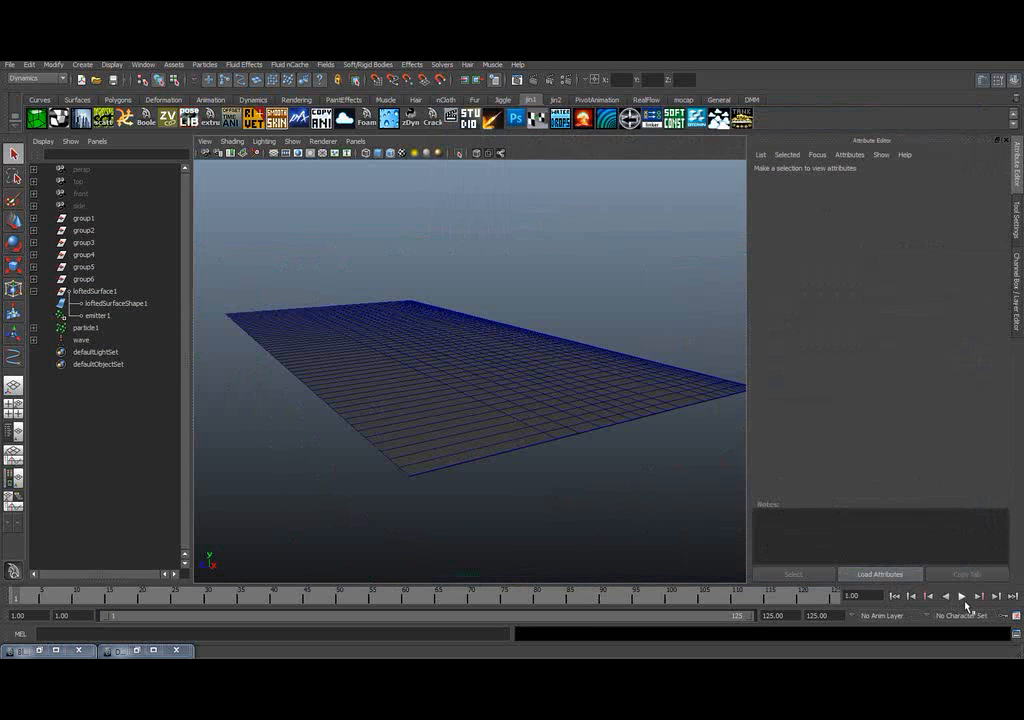
click(962, 596)
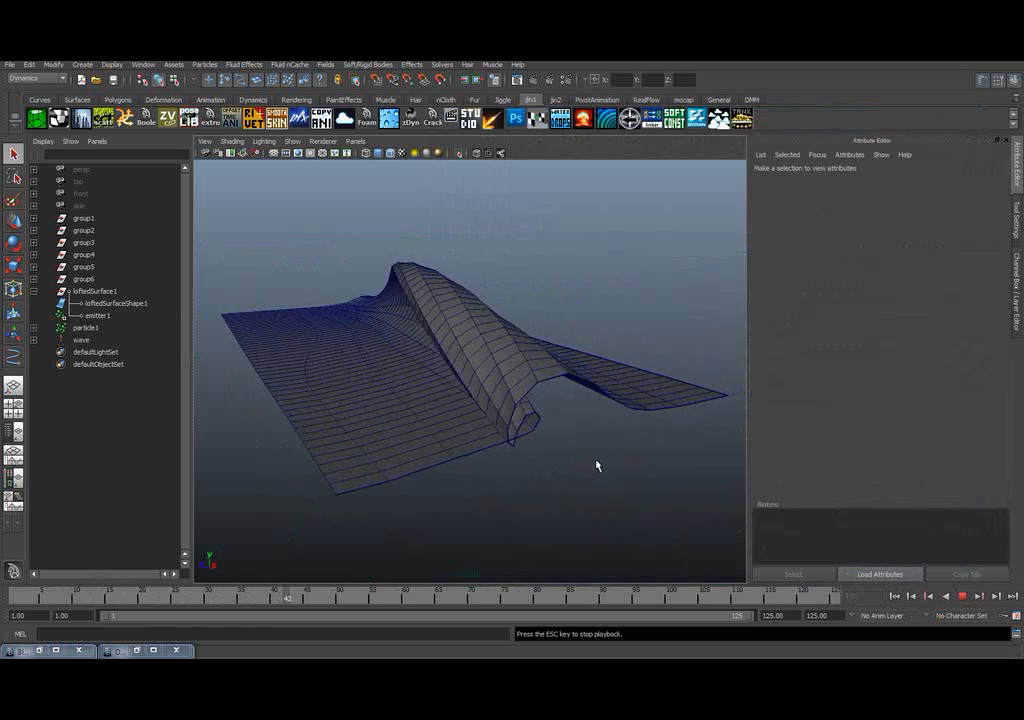
click(962, 596)
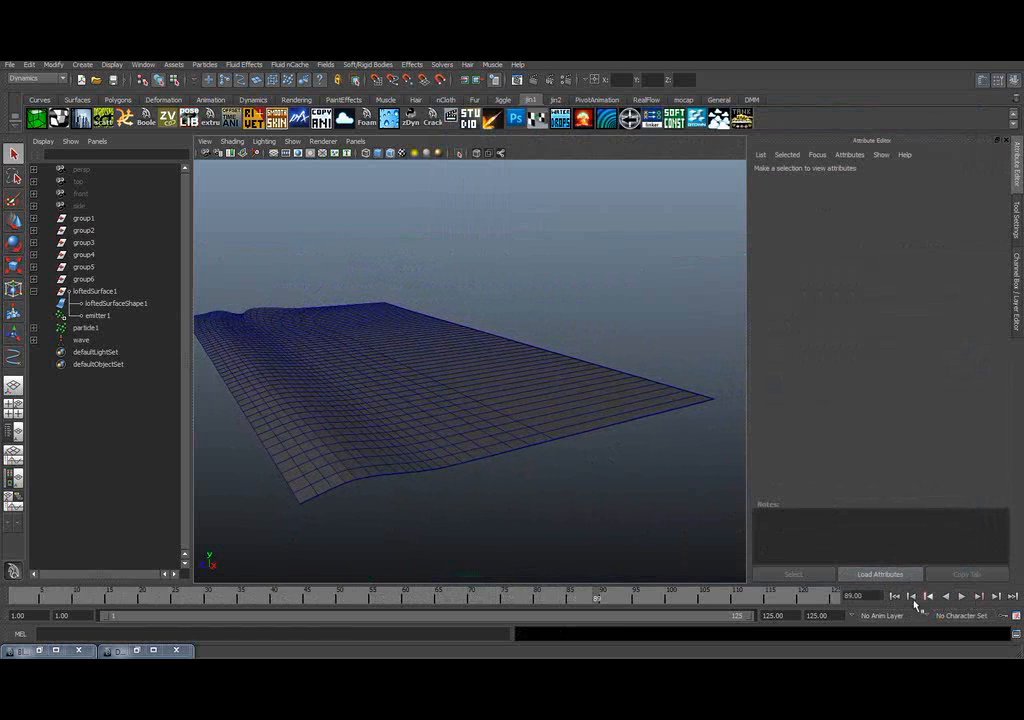
click(895, 596)
- Set the Inherit Factor of particleShape1 to 1 in its emission attributes
click(101, 329)
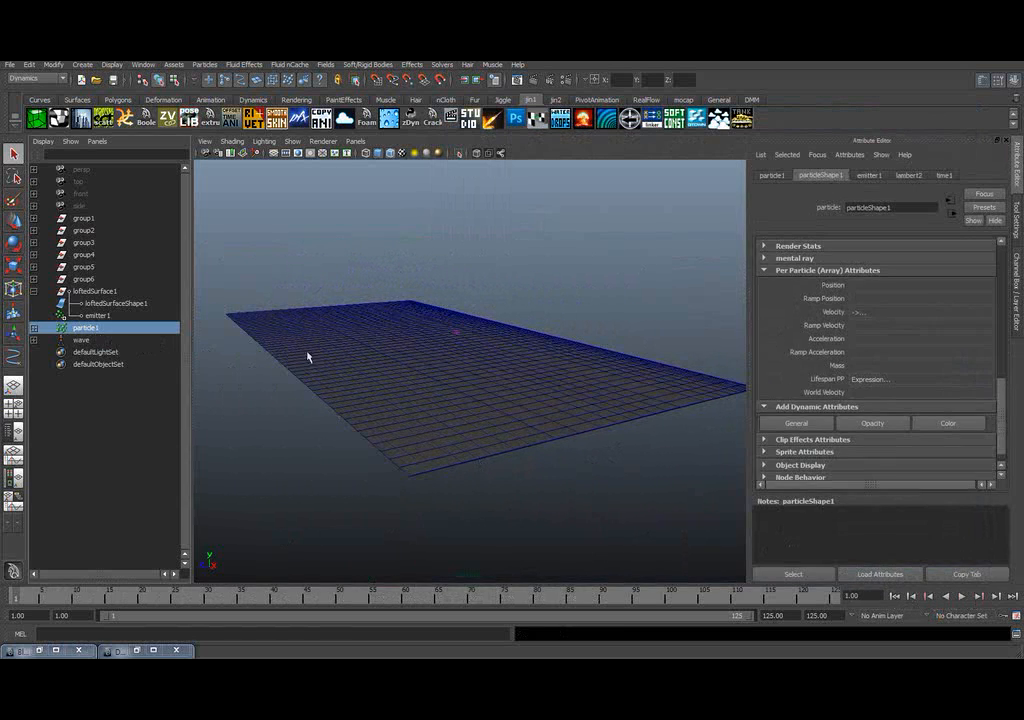
drag(1001, 398, 1001, 268)
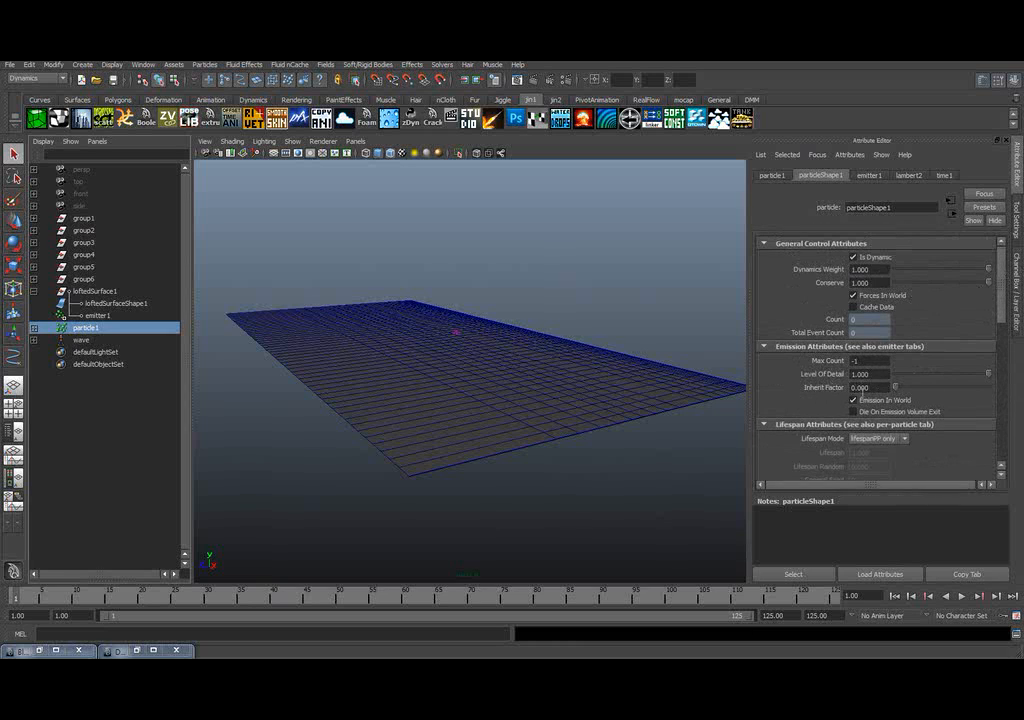
drag(908, 391, 1007, 389)
drag(1001, 317, 996, 477)
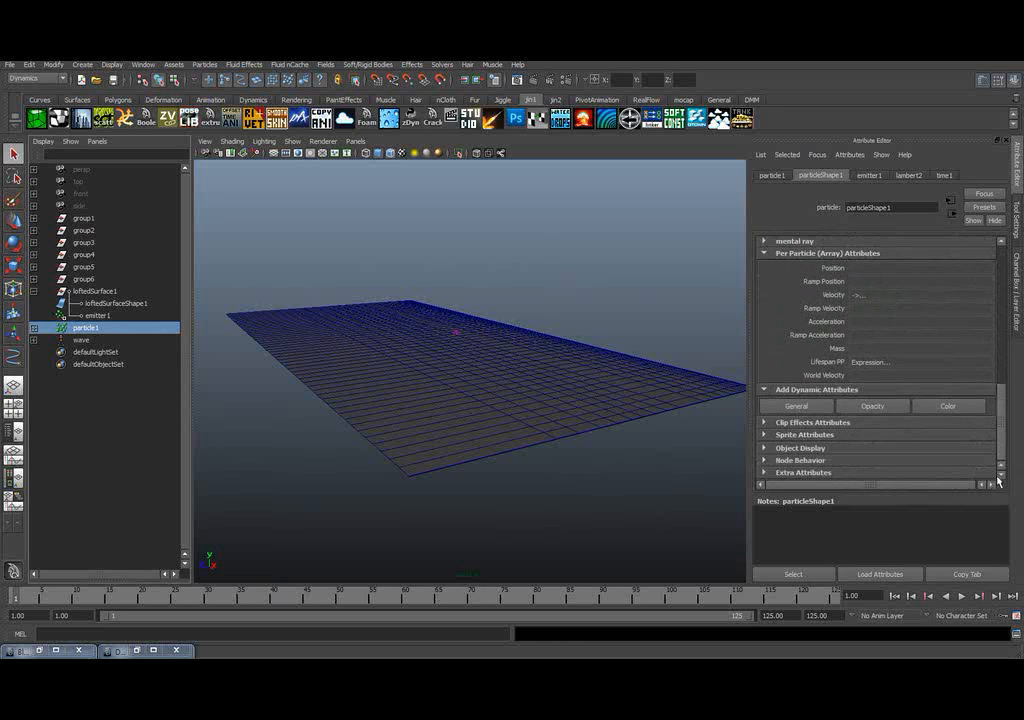
- Play the animation to about frame 115 and inspect how the particles move with the inherited wave velocity
click(962, 596)
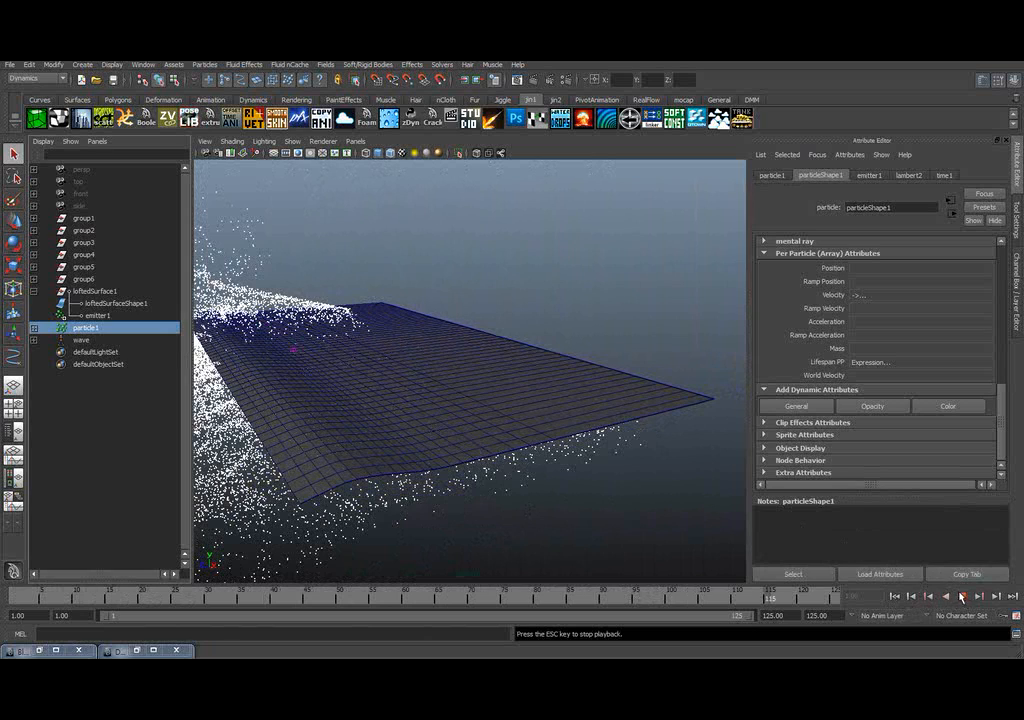
click(962, 596)
alt+drag(507, 258, 561, 269)
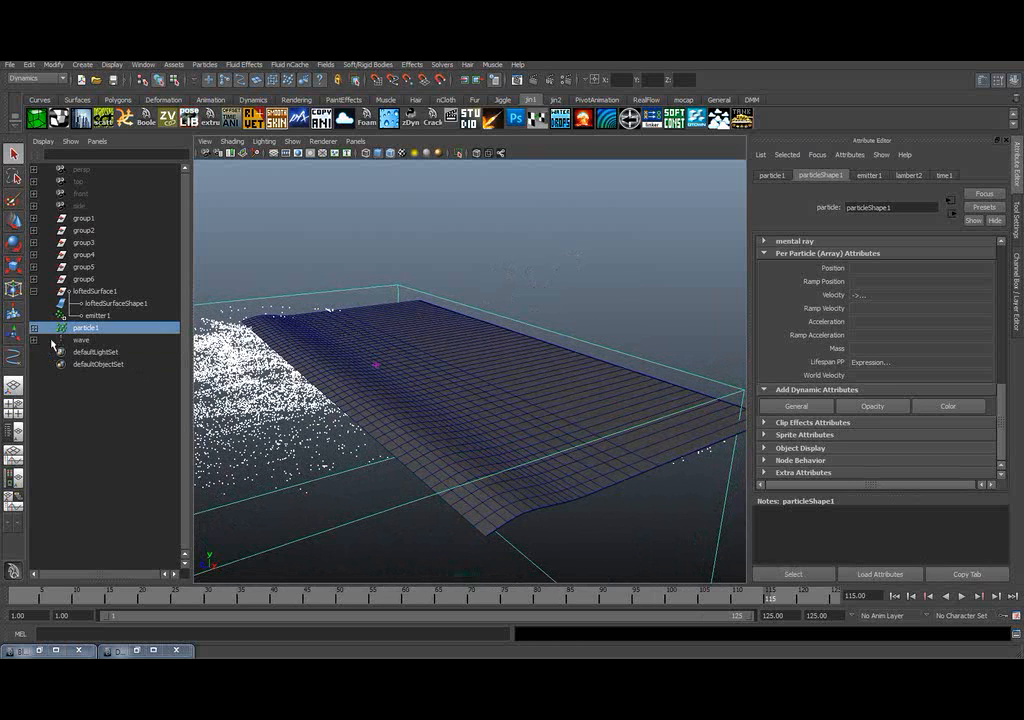
- Set the Rate of emitter1 to 10000
click(96, 315)
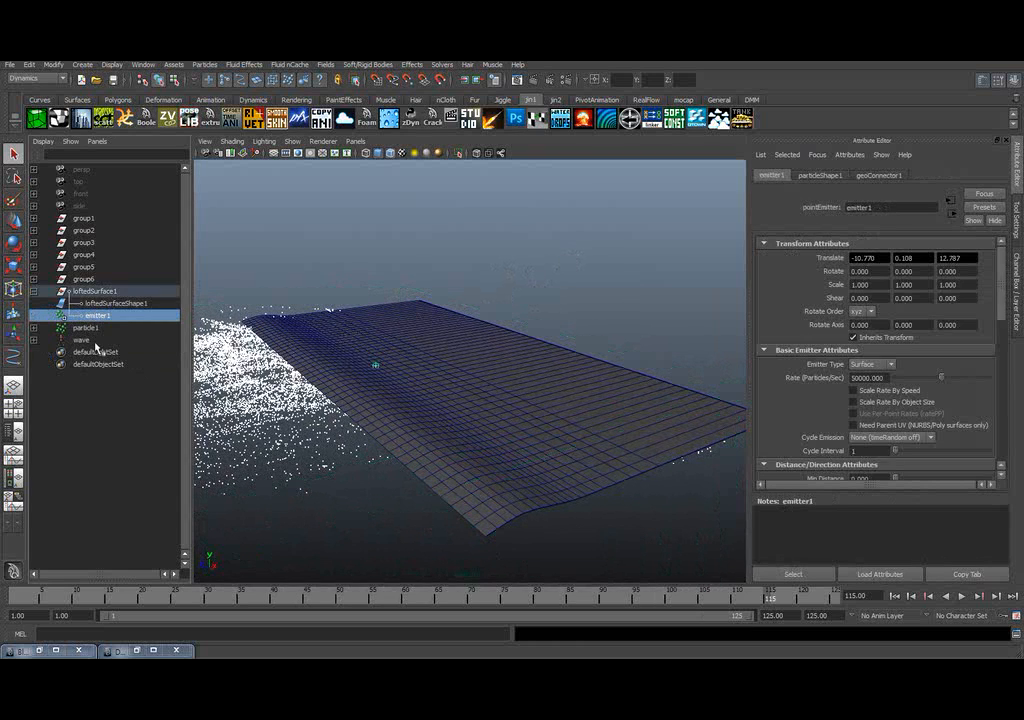
key(ctrl+a)
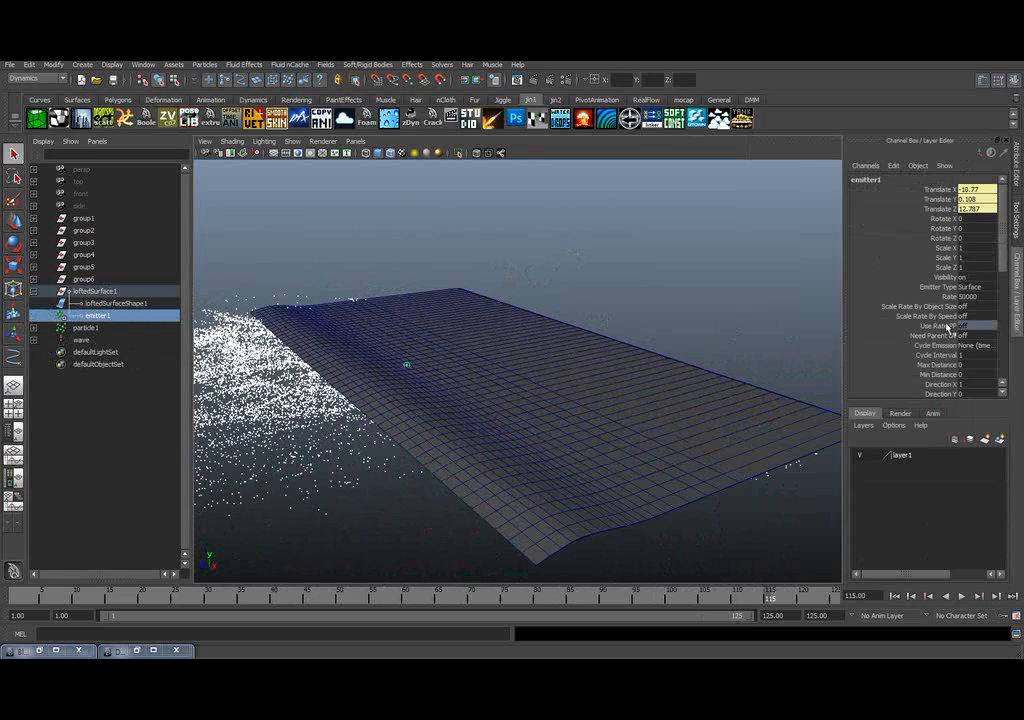
click(972, 297)
text(1)
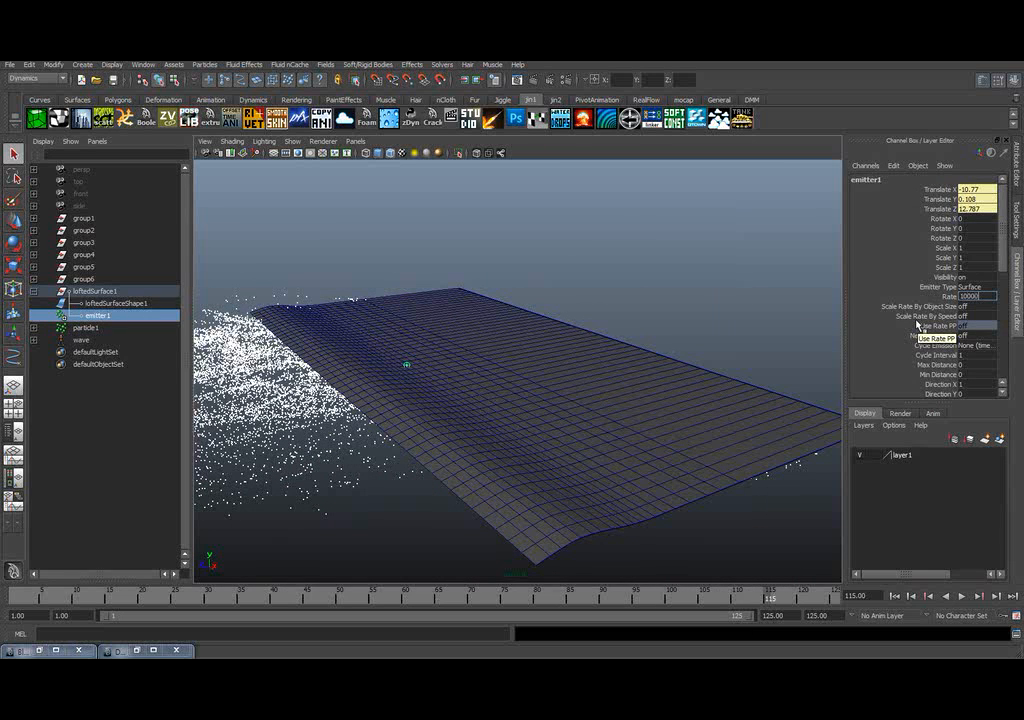
key(Return)
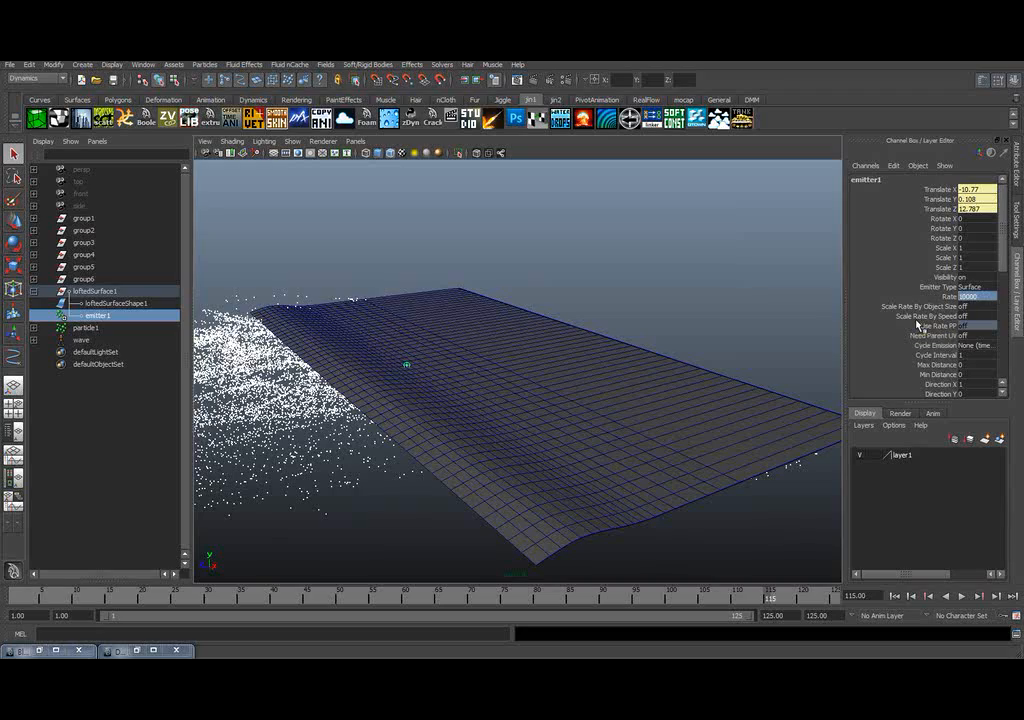
- Play the animation from frame 1 to about frame 64 and inspect the sparser spray around the wave
click(896, 597)
click(960, 597)
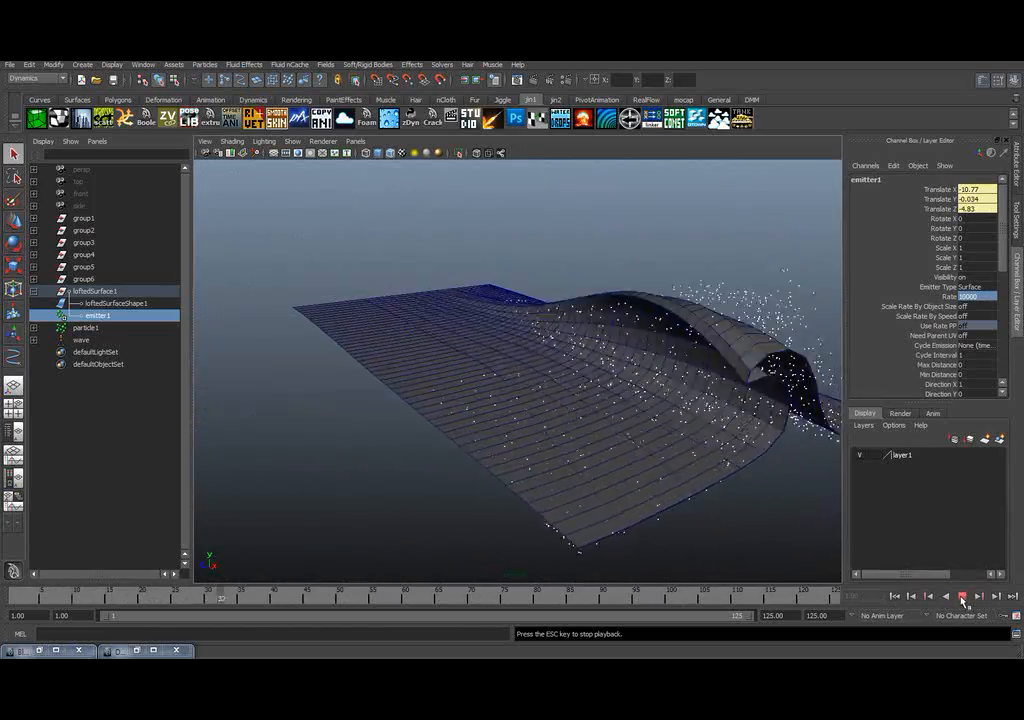
click(962, 597)
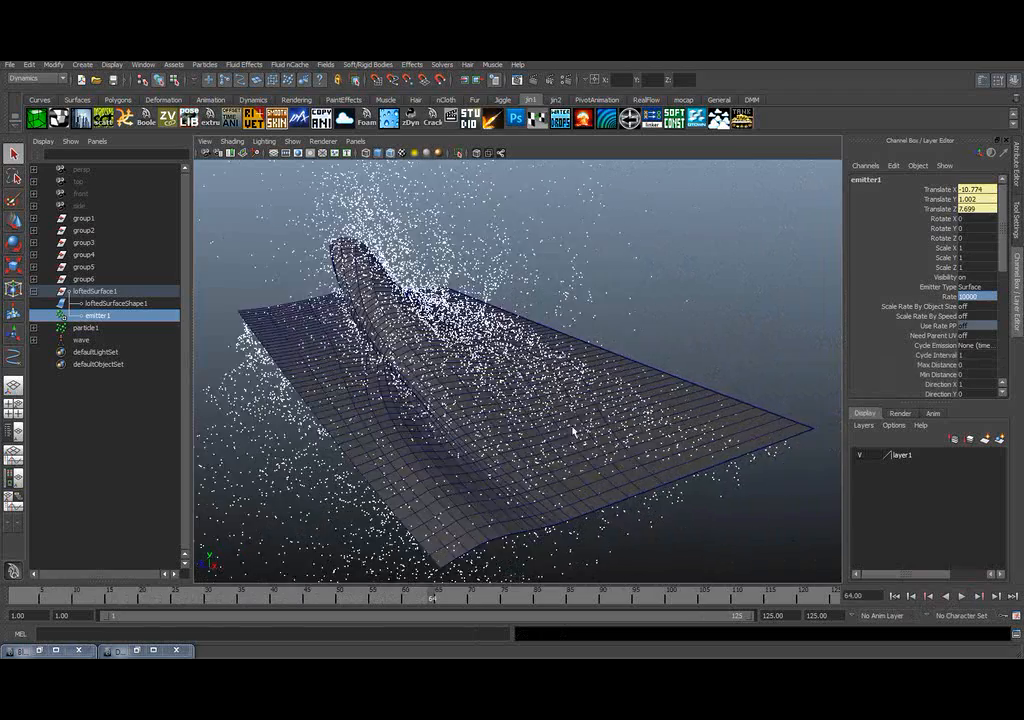
alt+drag(573, 430, 597, 447)
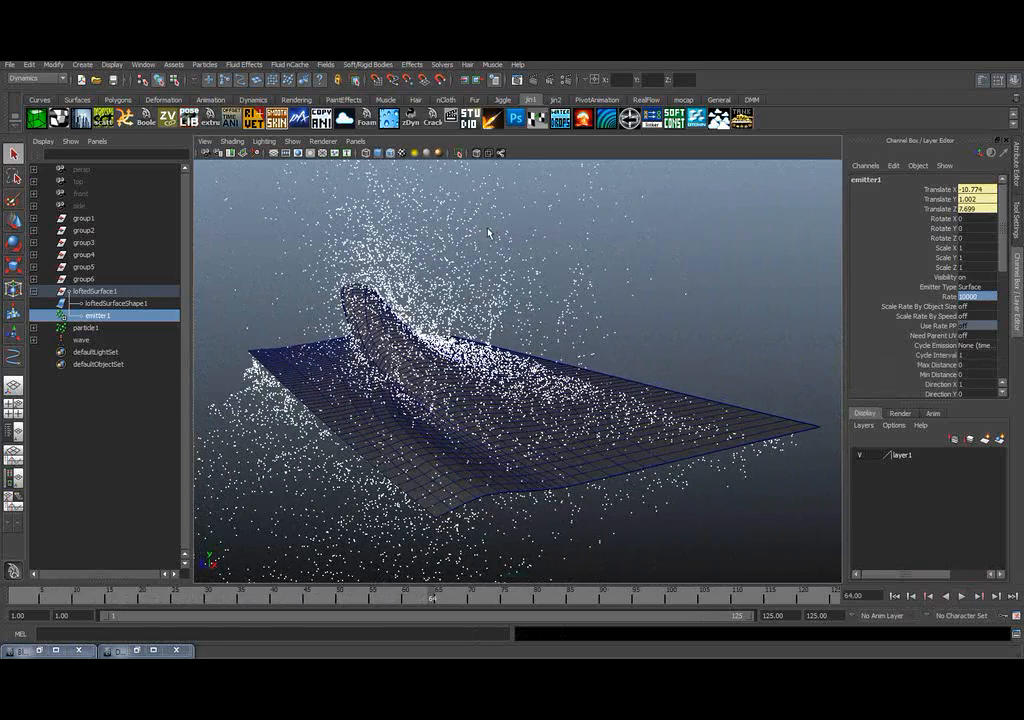
- Add a gravity field to particle1 with magnitude 9.8 and Y direction -1, then deselect it
click(170, 328)
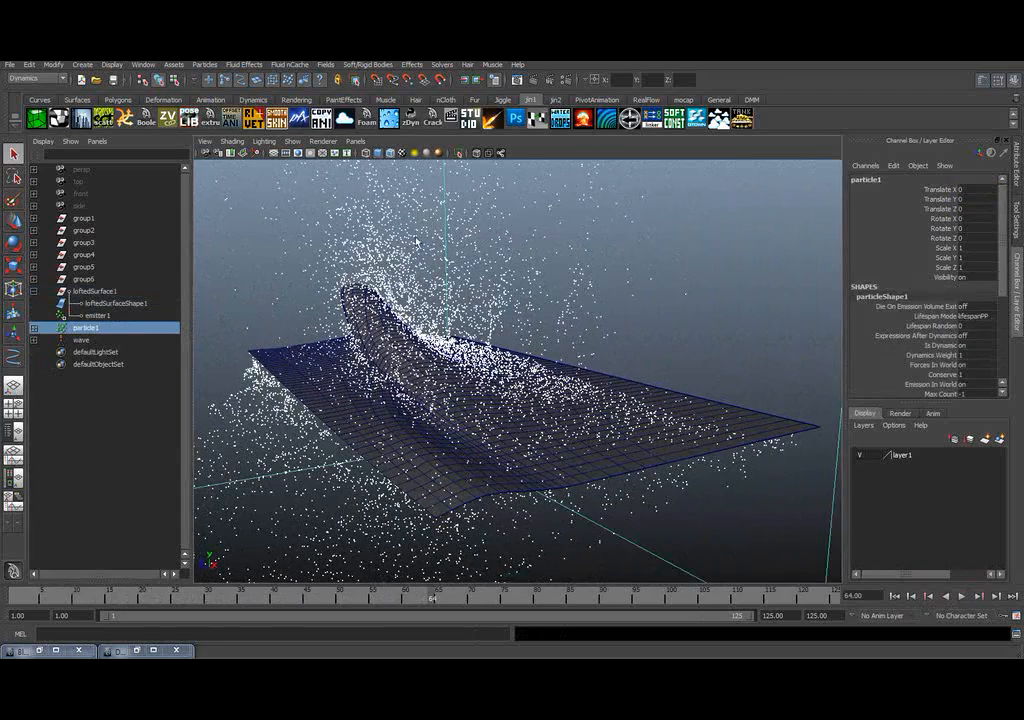
alt+drag(420, 250, 438, 256)
click(326, 64)
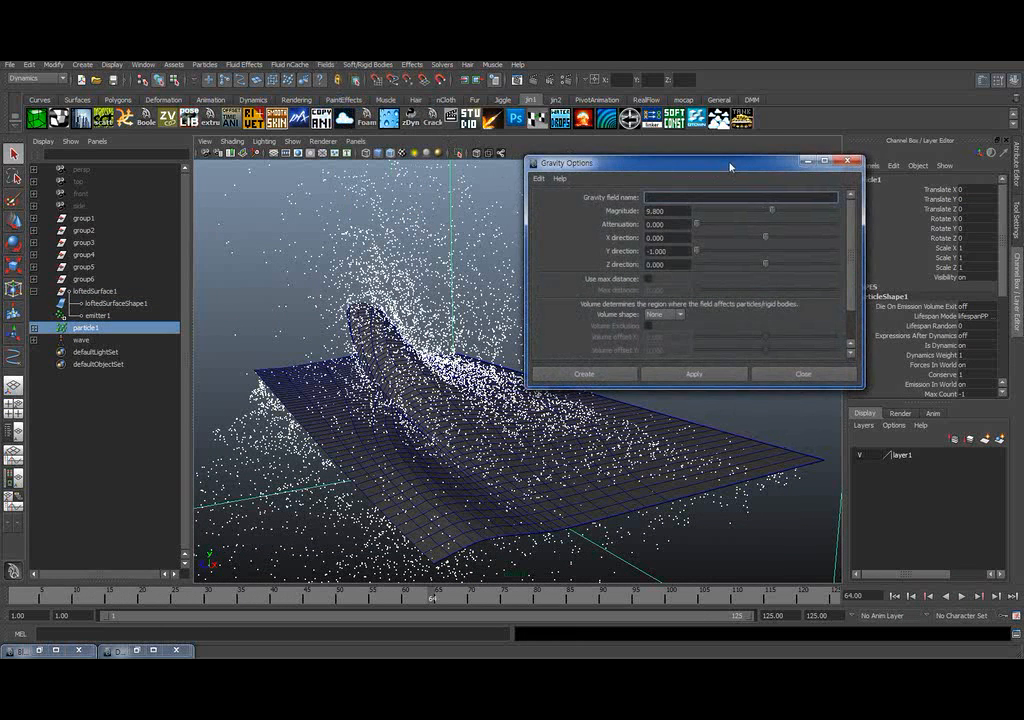
drag(730, 167, 786, 145)
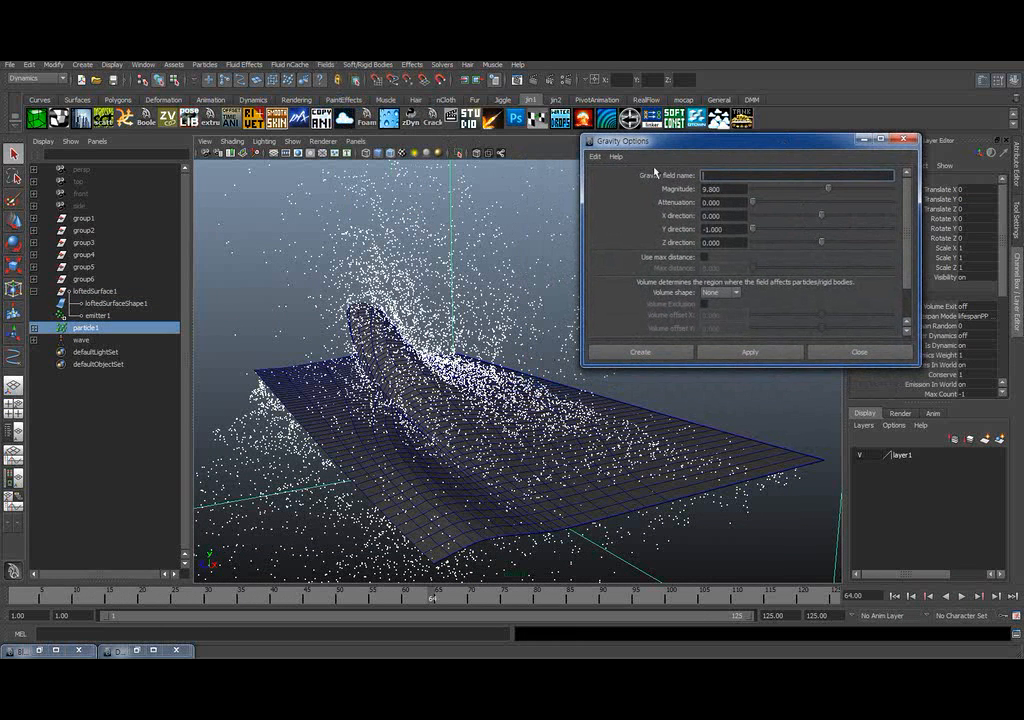
click(640, 352)
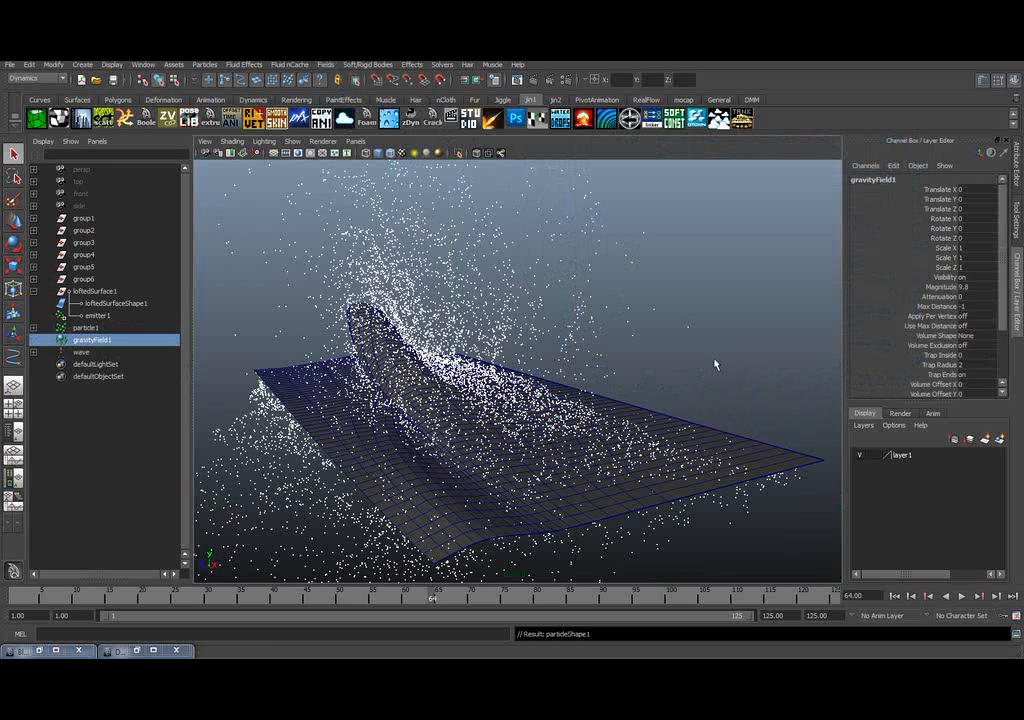
click(777, 480)
- Play the animation from the first frame and examine the falling spray from several angles around the wave, stopping at about frame 81
click(896, 597)
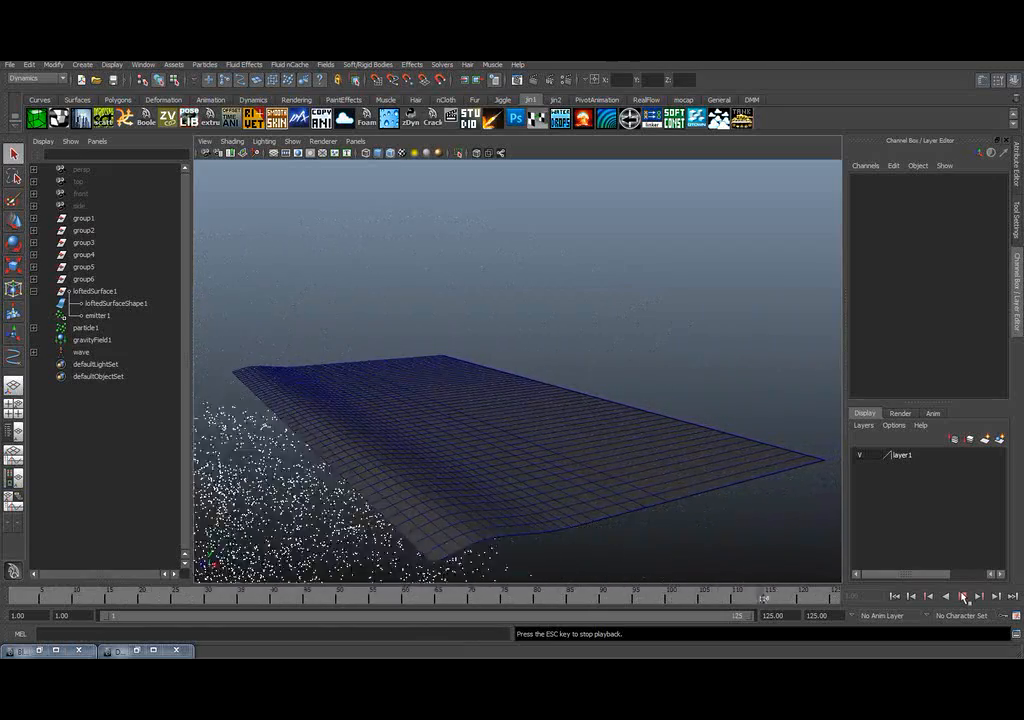
alt+drag(519, 441, 633, 456)
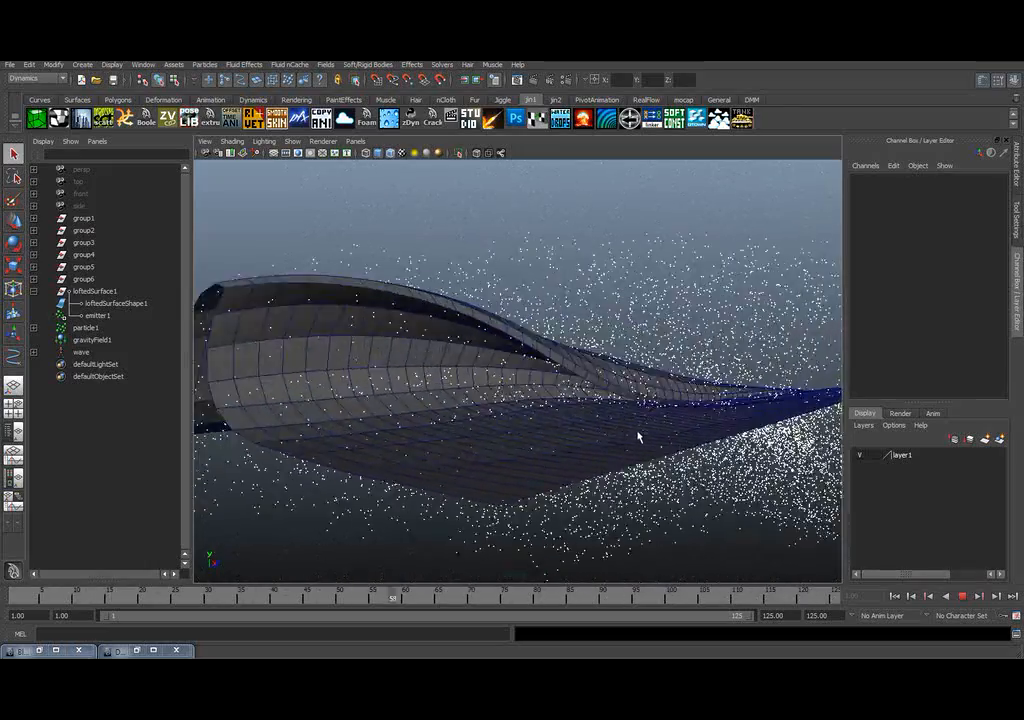
mouse_move(612, 444)
alt+mouse_down()
mouse_move(623, 439)
mouse_move(594, 441)
alt+mouse_up()
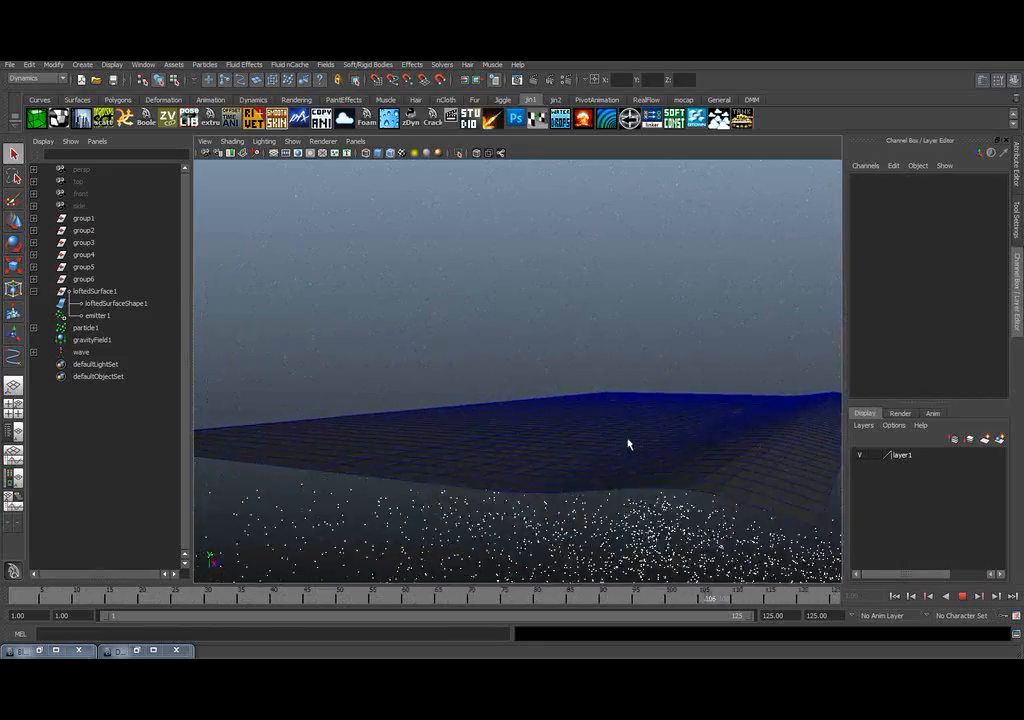
mouse_move(629, 443)
alt+middle_down()
mouse_move(576, 434)
mouse_move(614, 438)
alt+middle_up()
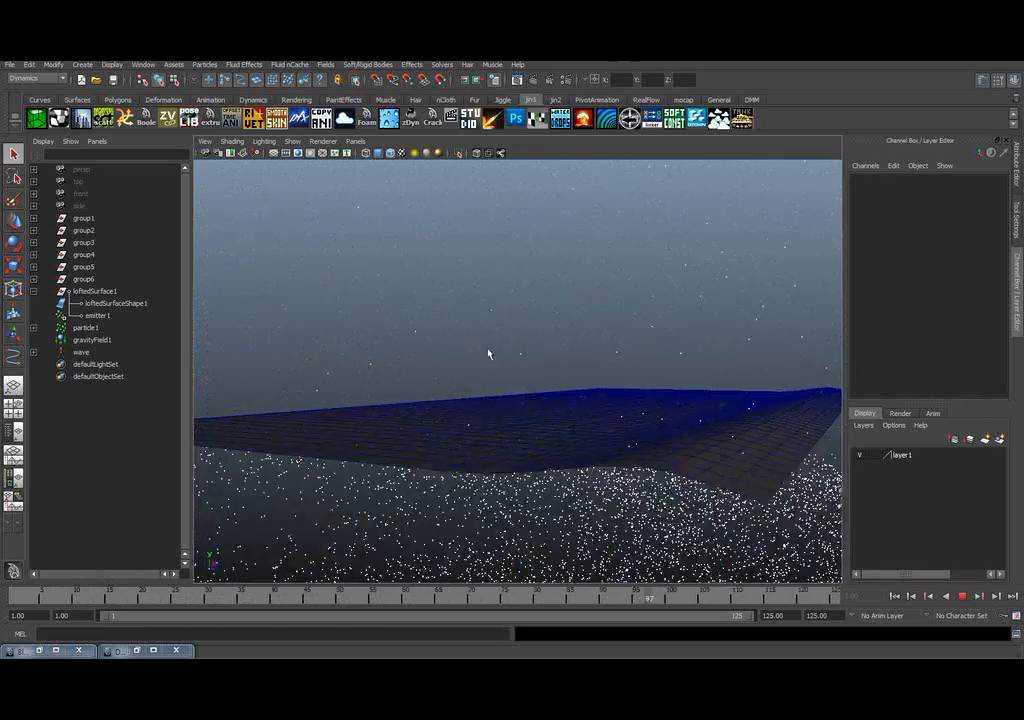
alt+drag(488, 353, 590, 350)
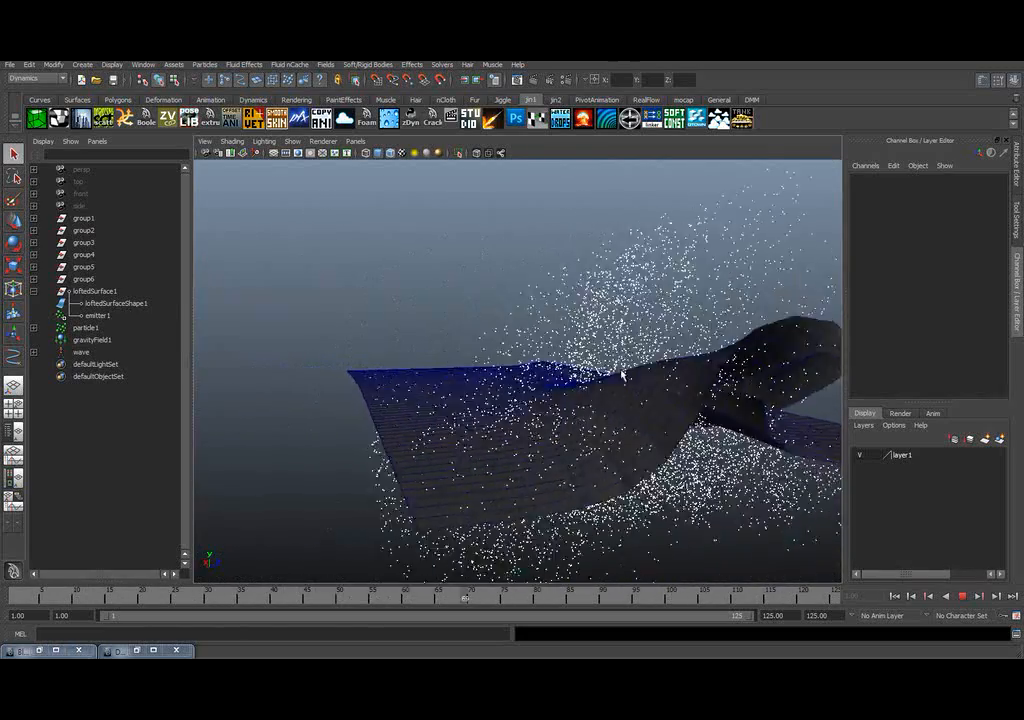
alt+drag(669, 365, 517, 334)
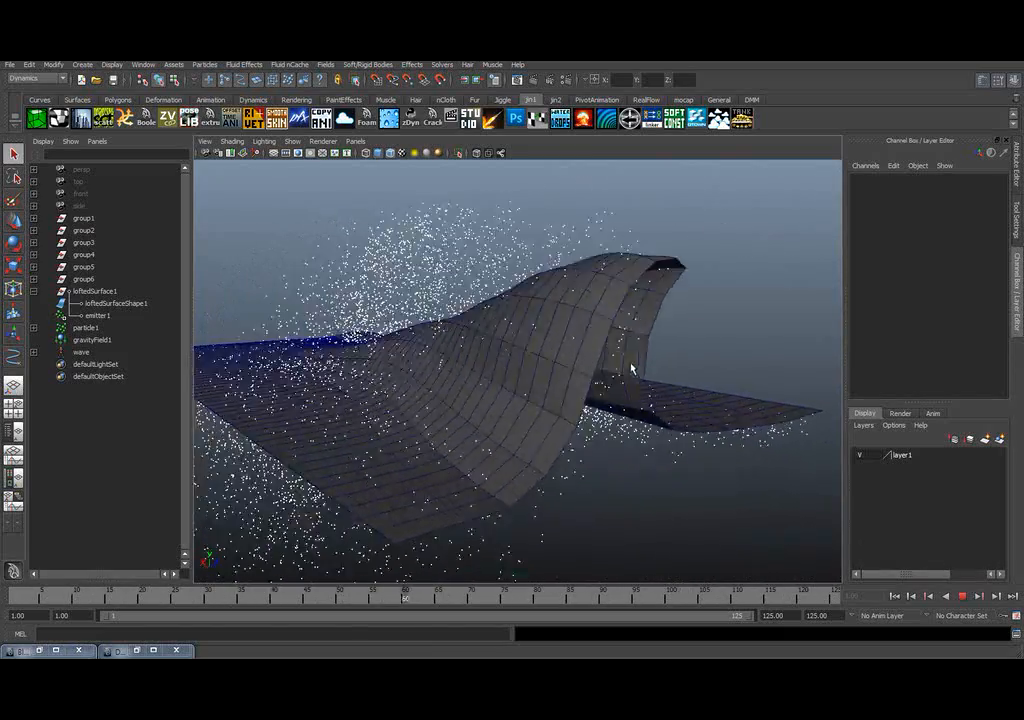
alt+drag(688, 366, 632, 369)
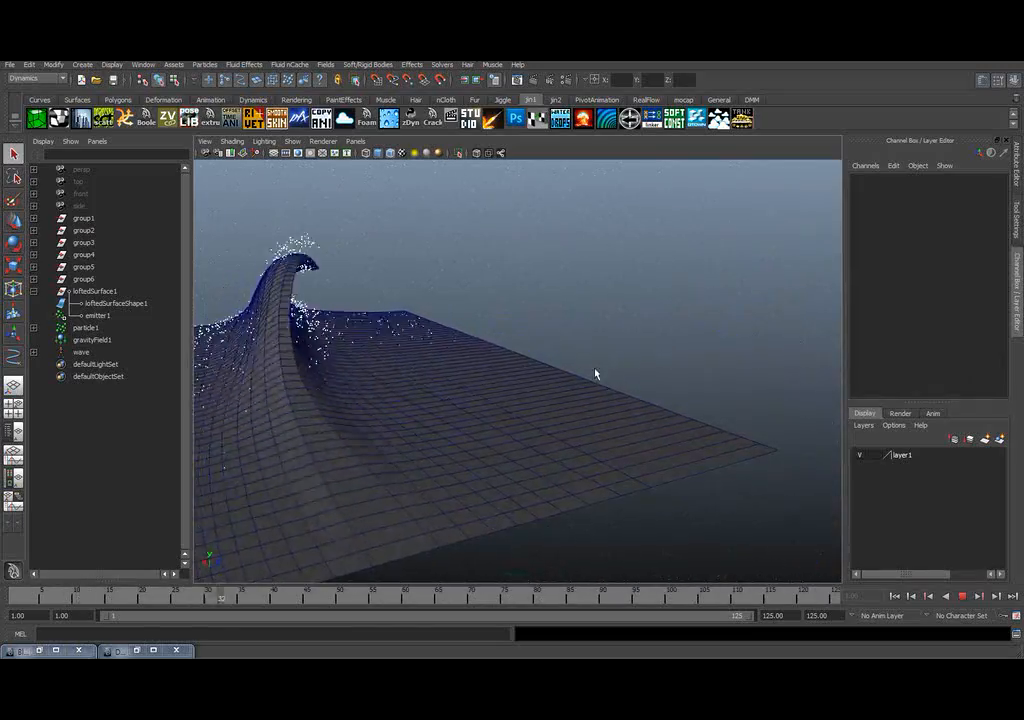
alt+drag(654, 377, 594, 422)
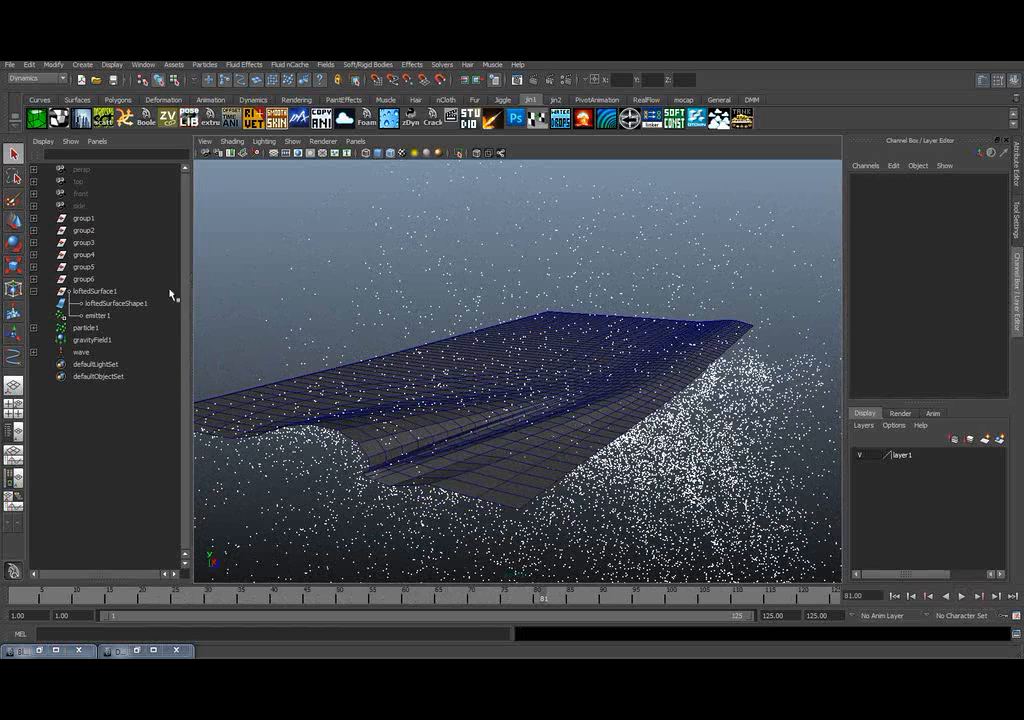
- Edit the lifespanPP expression of particleShape1 so that the else branch sets the lifespan to 1
click(86, 327)
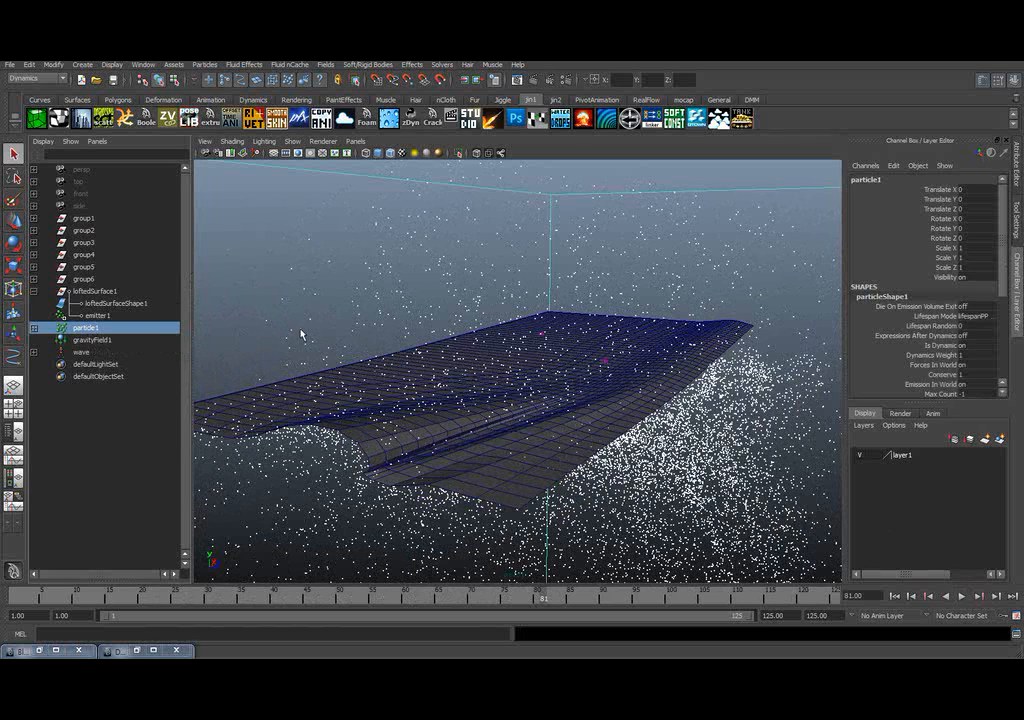
drag(1007, 290, 1002, 380)
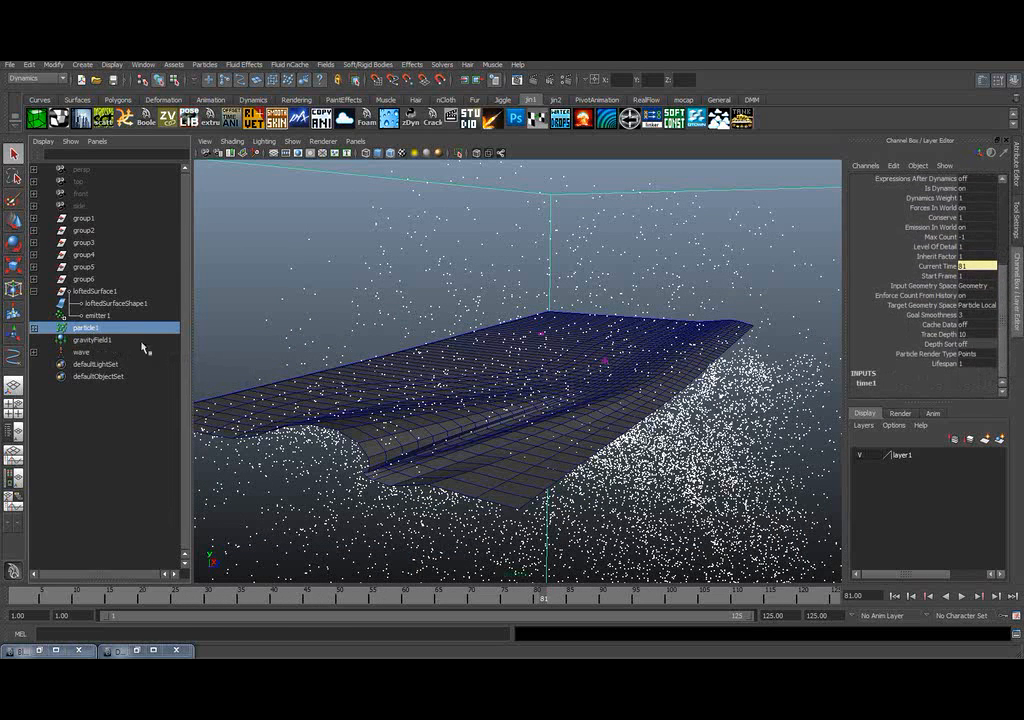
key(ctrl+a)
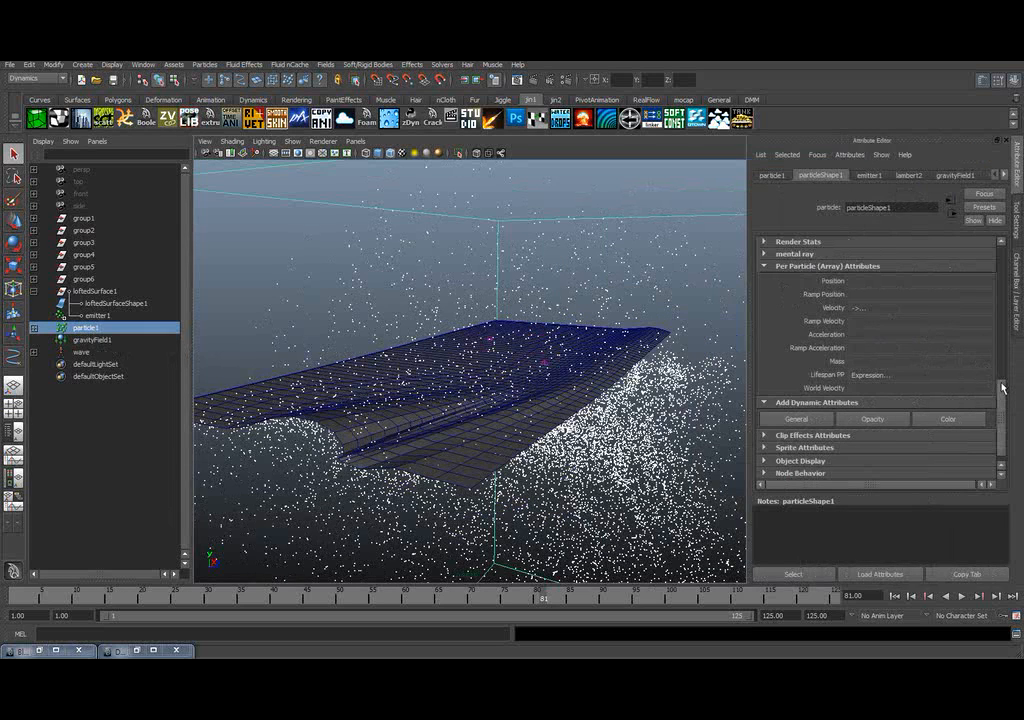
drag(1002, 388, 1002, 392)
click(905, 366)
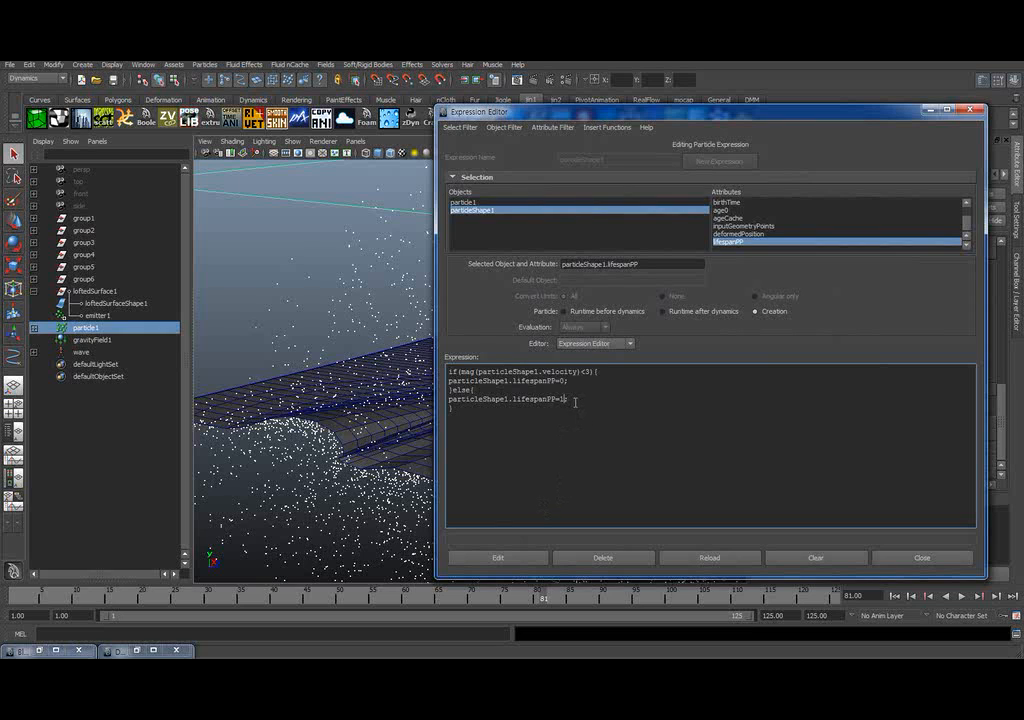
click(498, 560)
click(921, 558)
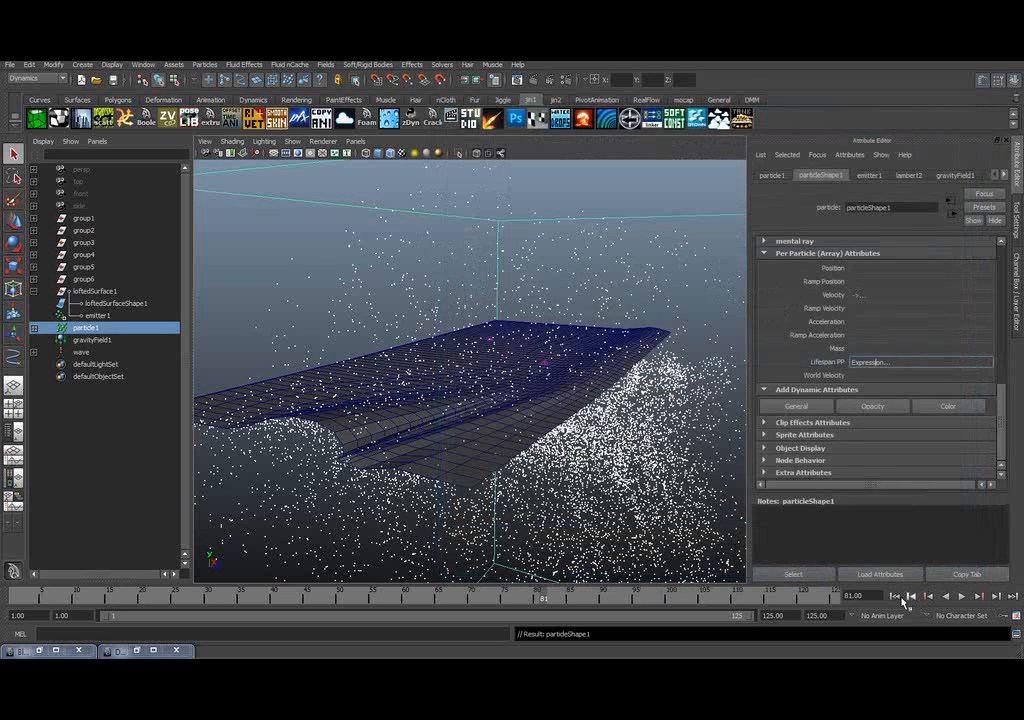
- Play the animation to about frame 70 and set the velocity threshold in particleShape1's lifespanPP expression to 5
click(896, 596)
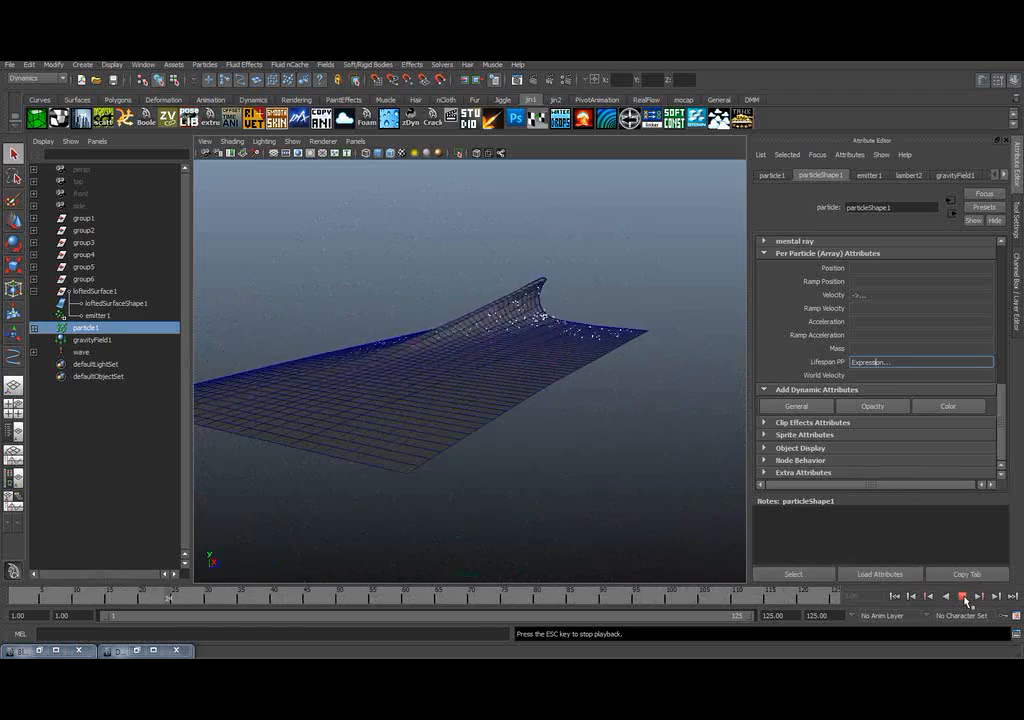
click(963, 597)
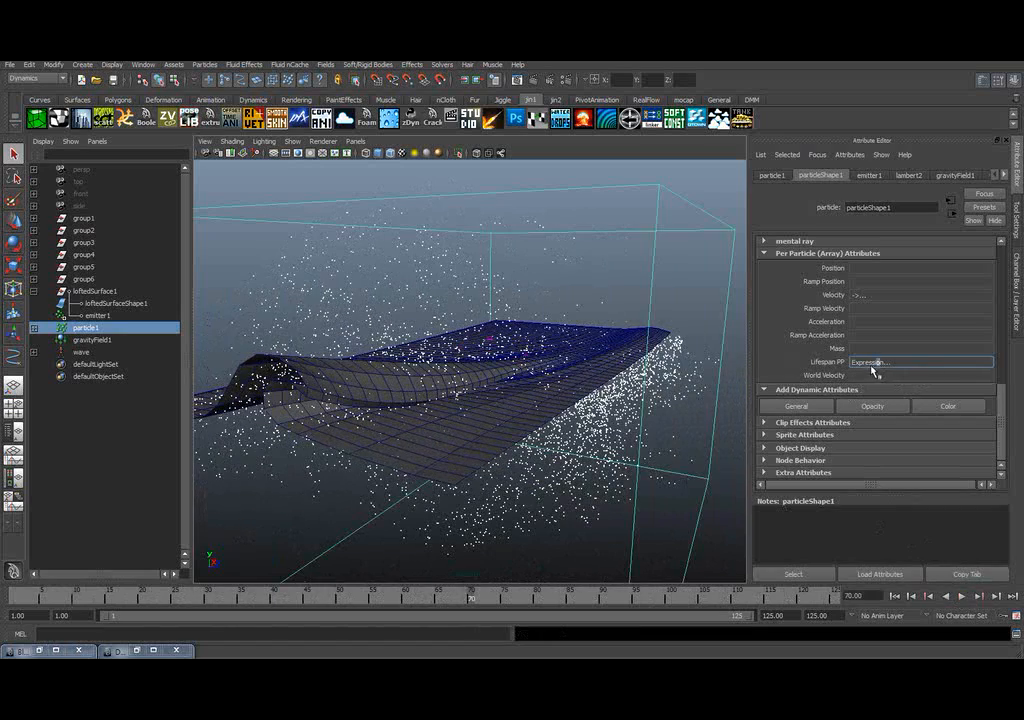
click(912, 371)
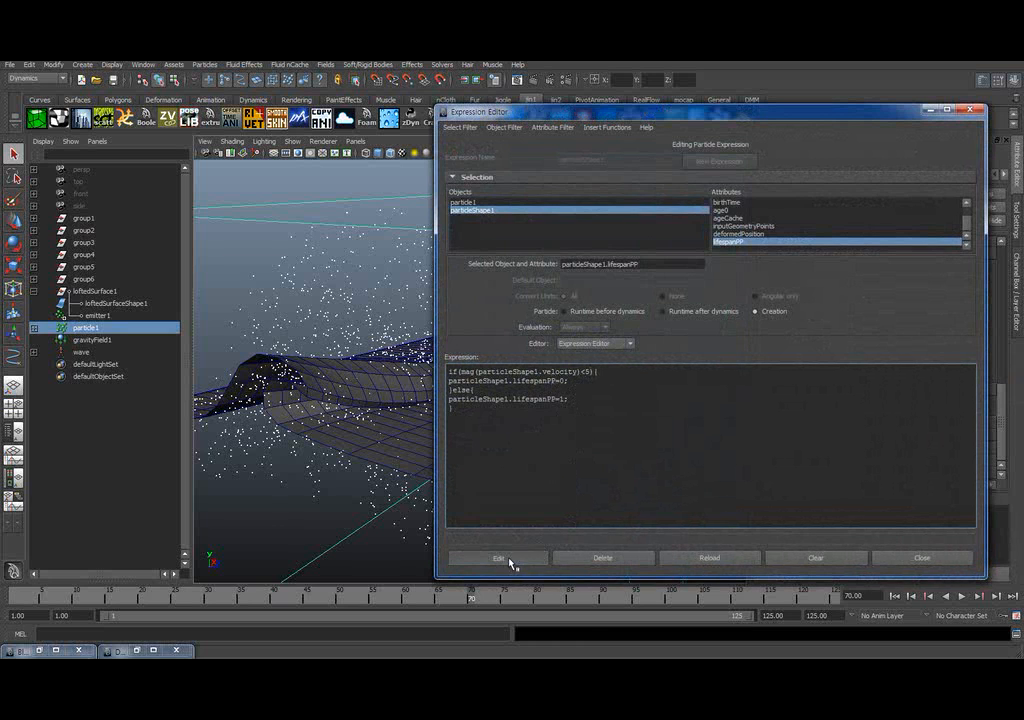
click(950, 566)
- Replay the wave animation from the first frame and set the animation end time to frame 100
click(896, 596)
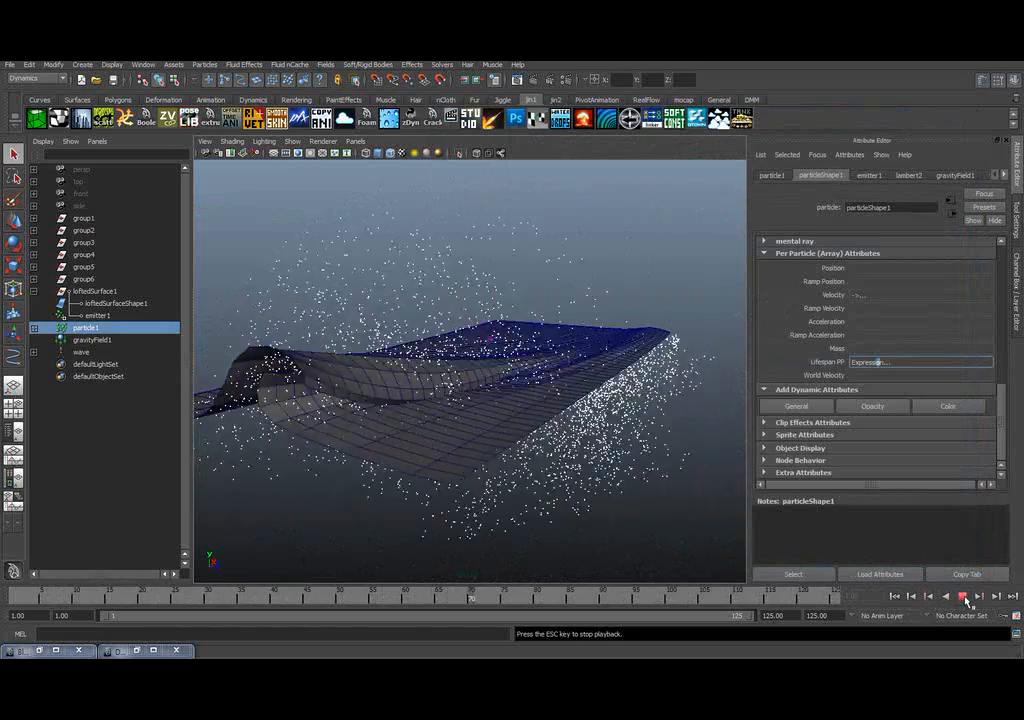
click(963, 597)
drag(603, 607, 698, 602)
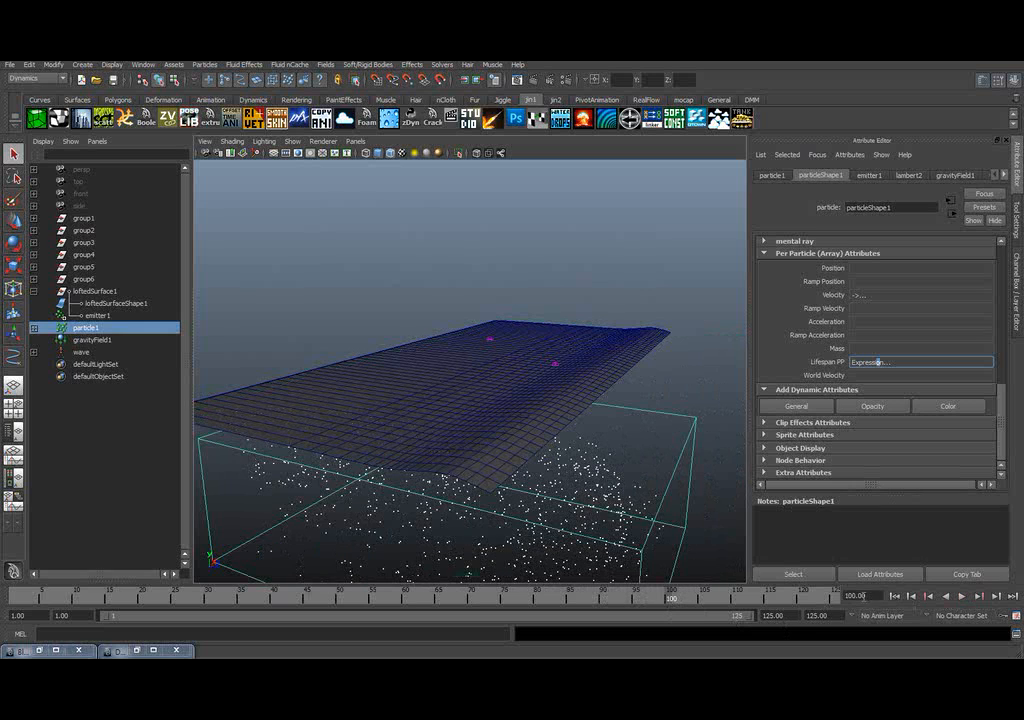
text(100)
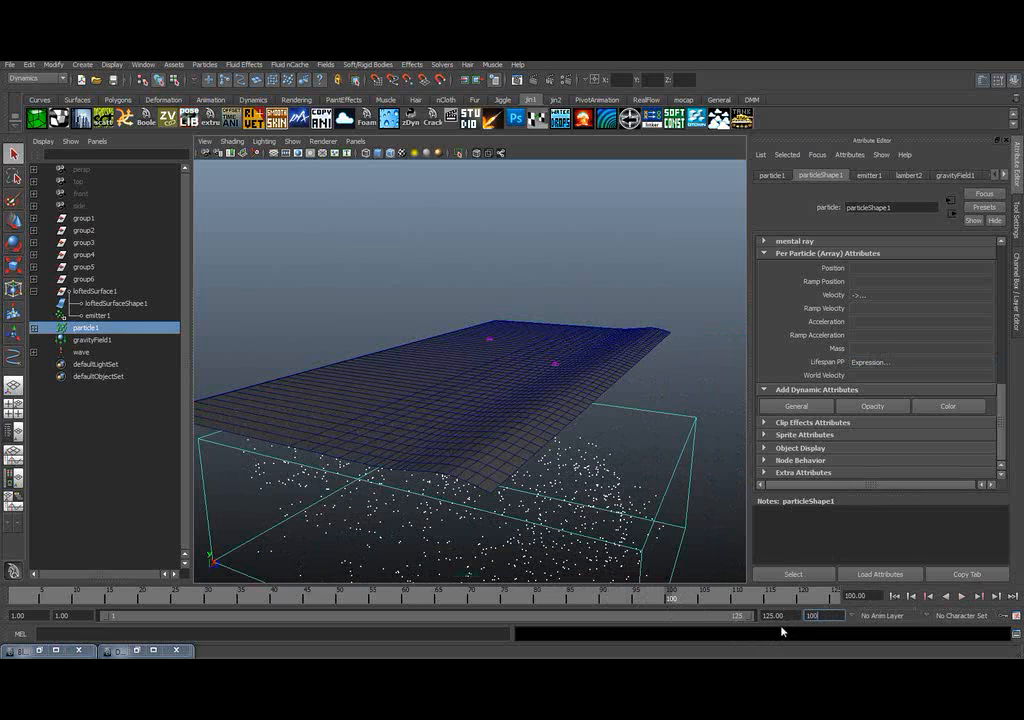
key(Return)
- Check the playback to about frame 81 and set the velocity threshold in particleShape1's lifespanPP expression to 7
click(895, 597)
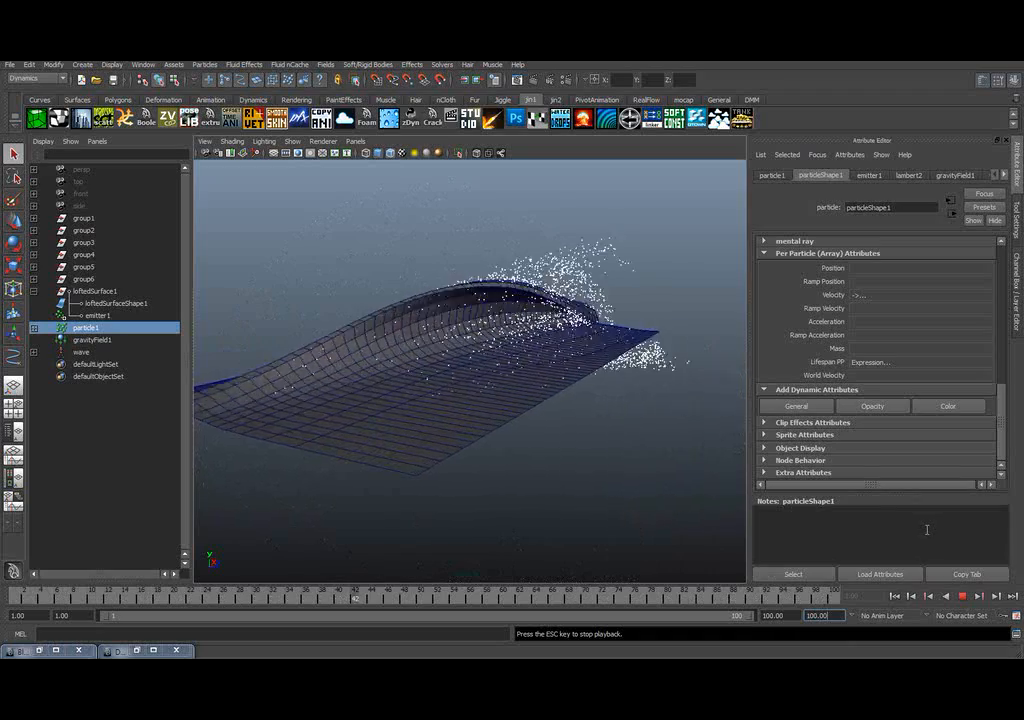
click(962, 596)
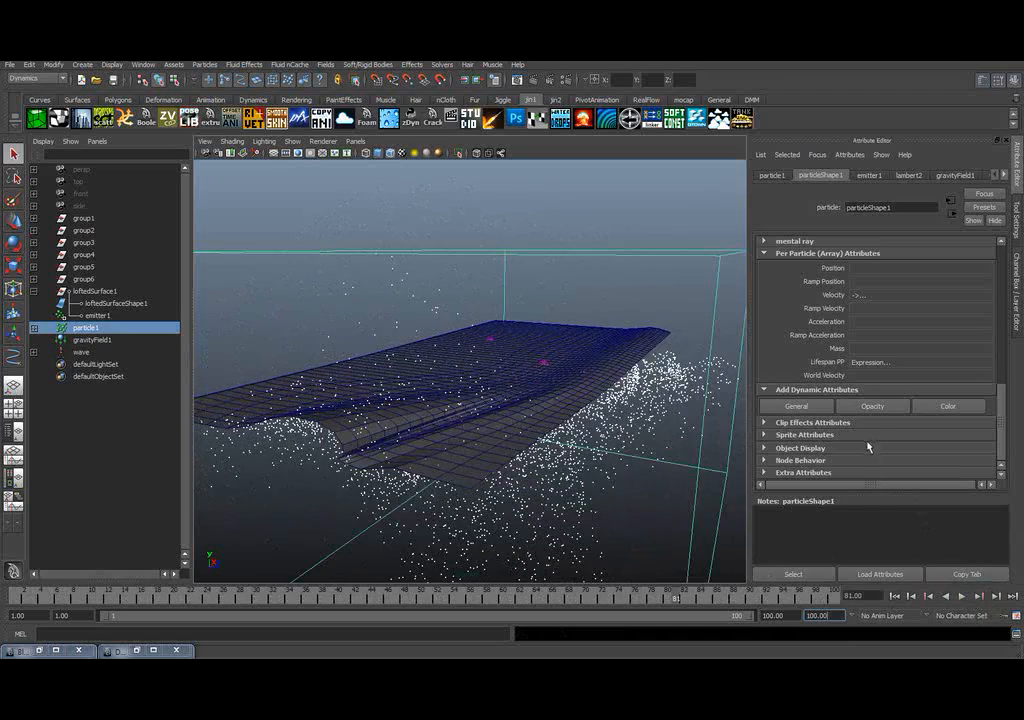
click(910, 370)
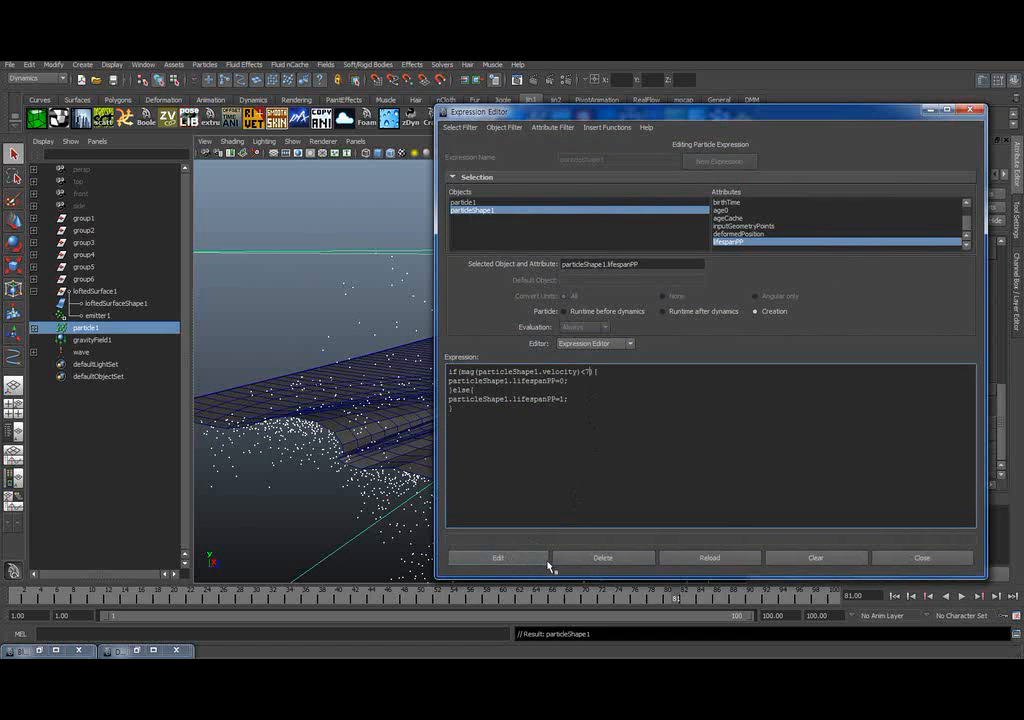
click(922, 559)
- Play the animation from the first frame and examine the spray from several angles around the wave, stopping at about frame 82
click(895, 597)
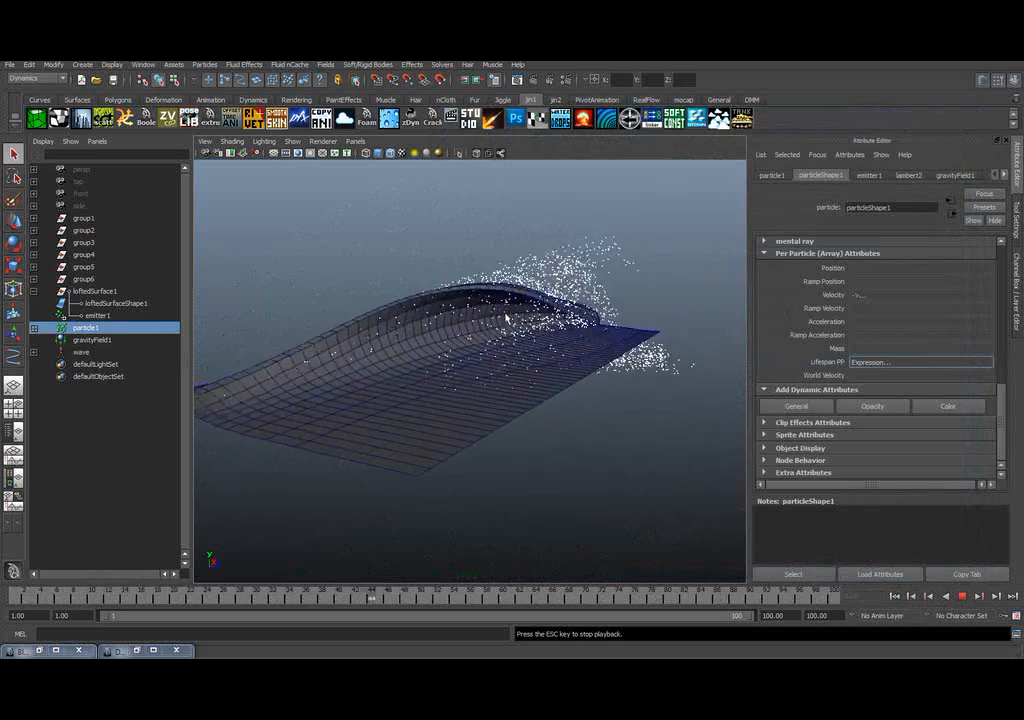
alt+drag(294, 383, 446, 352)
mouse_move(585, 363)
alt+middle_down()
mouse_move(455, 363)
mouse_move(423, 375)
alt+middle_up()
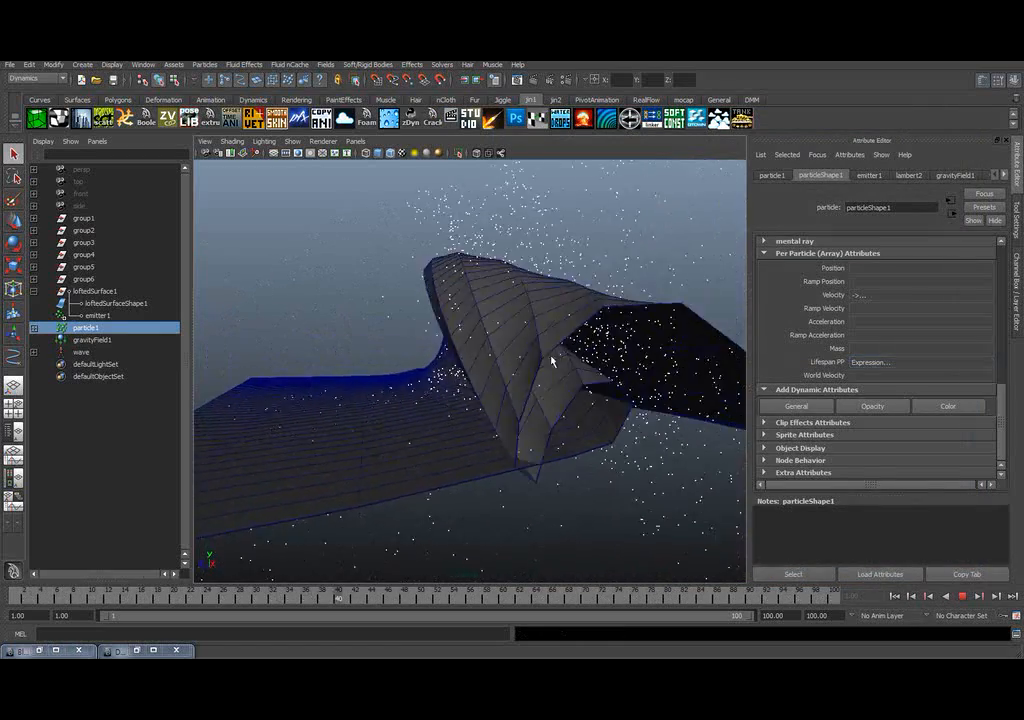
mouse_move(549, 377)
alt+mouse_down()
mouse_move(576, 377)
mouse_move(563, 379)
mouse_move(578, 398)
alt+mouse_up()
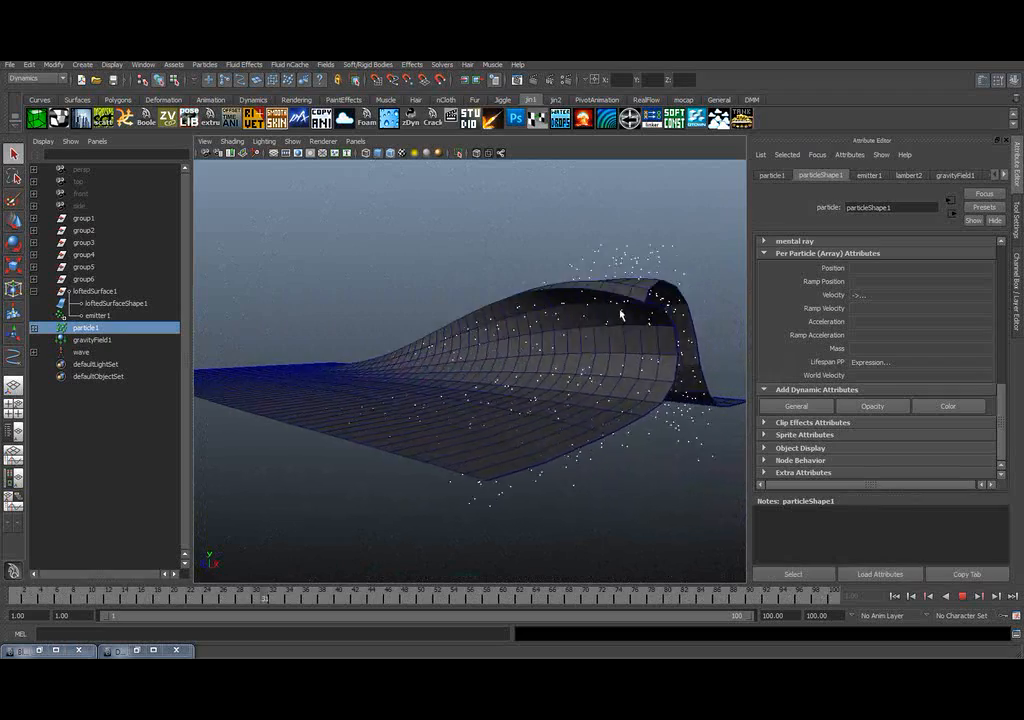
click(962, 596)
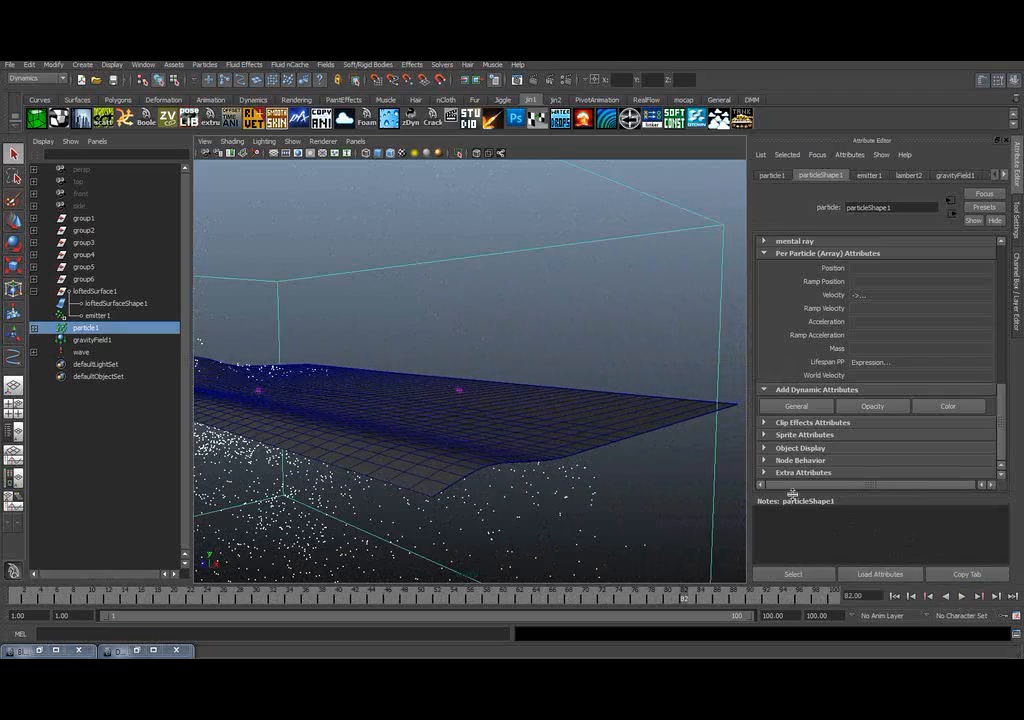
- Add a drag field to particle1 with magnitude 0.05 and attenuation 1, then deselect it
click(90, 340)
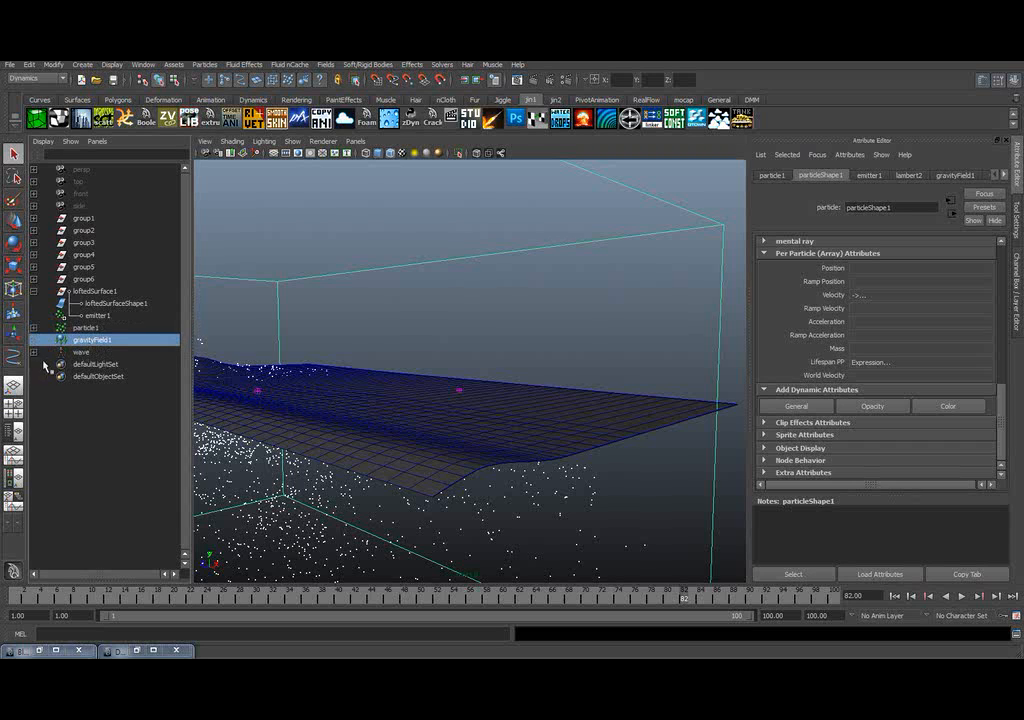
click(85, 327)
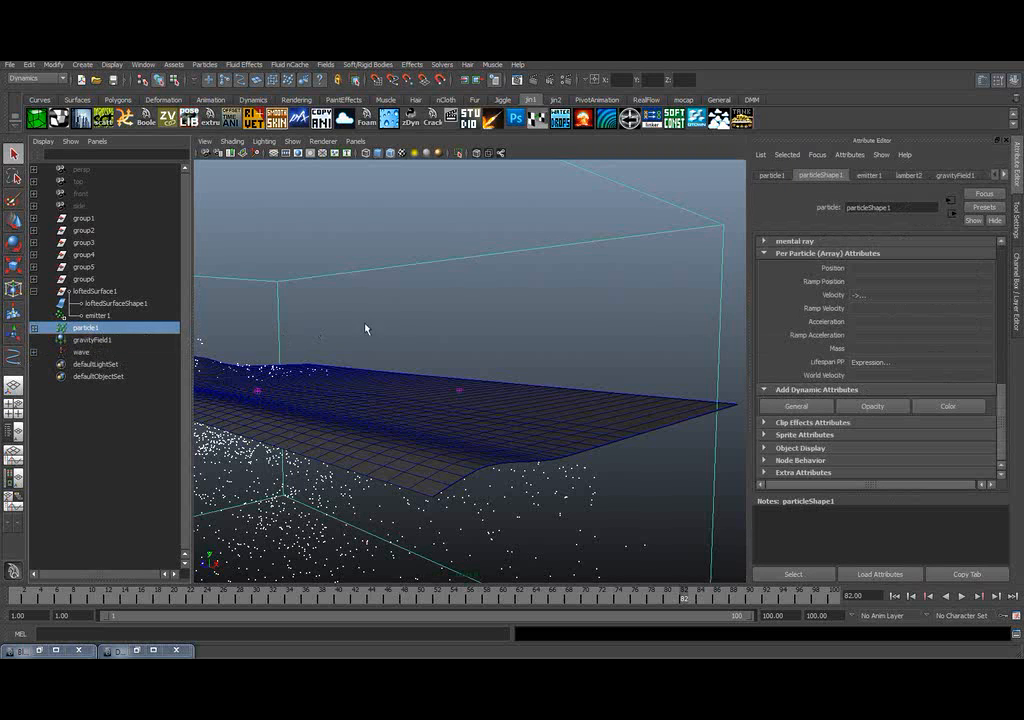
click(327, 65)
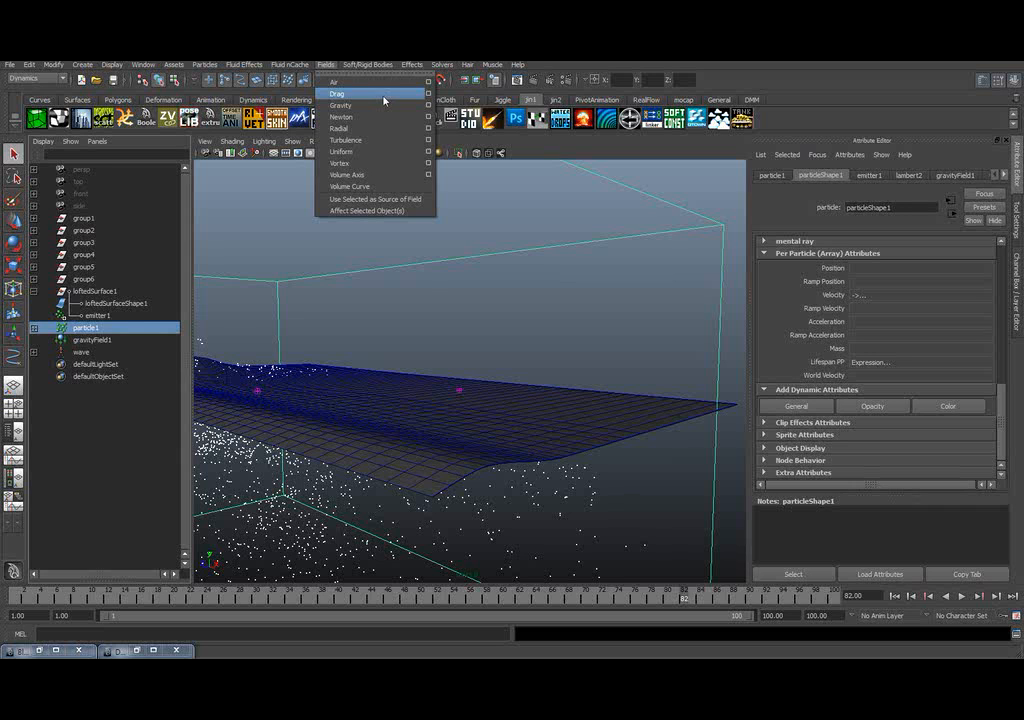
click(429, 95)
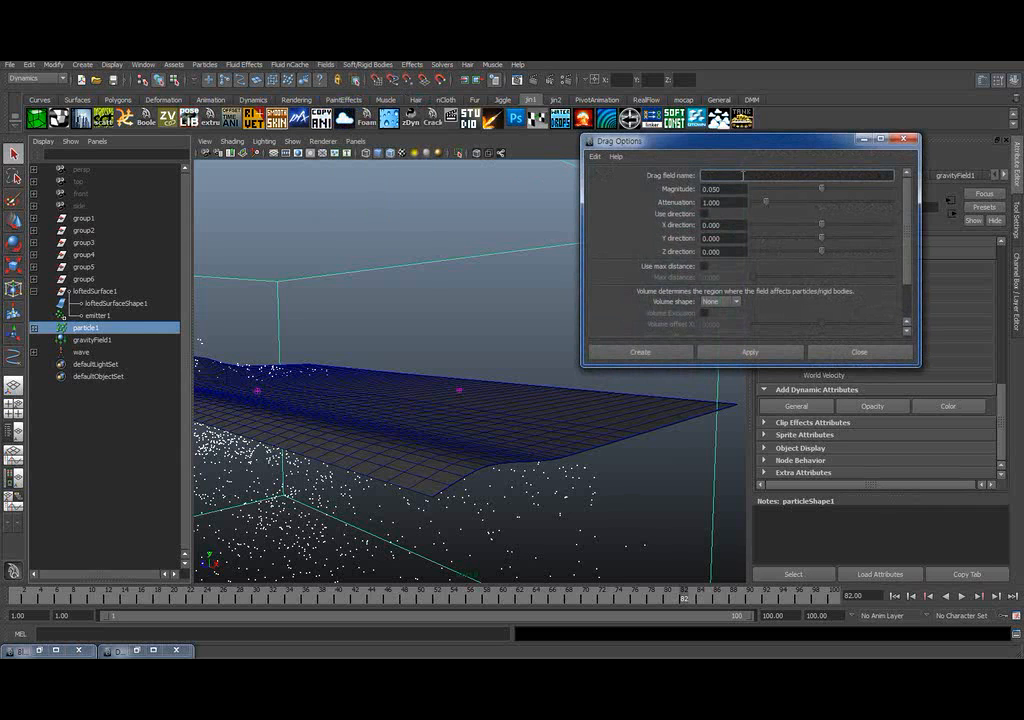
drag(737, 145, 829, 183)
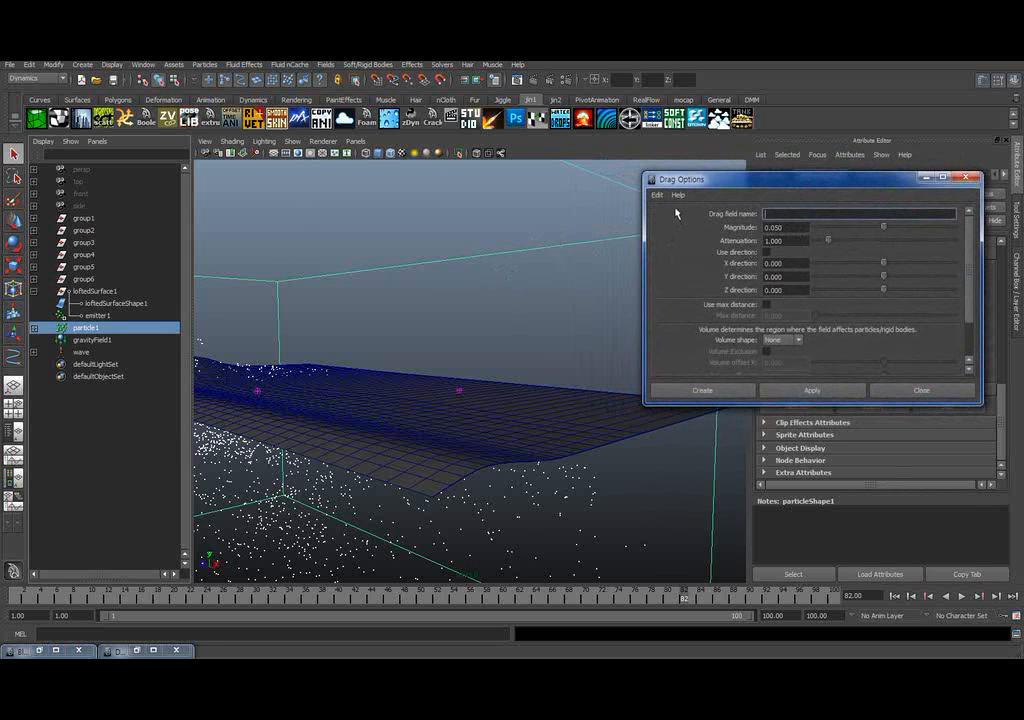
click(714, 393)
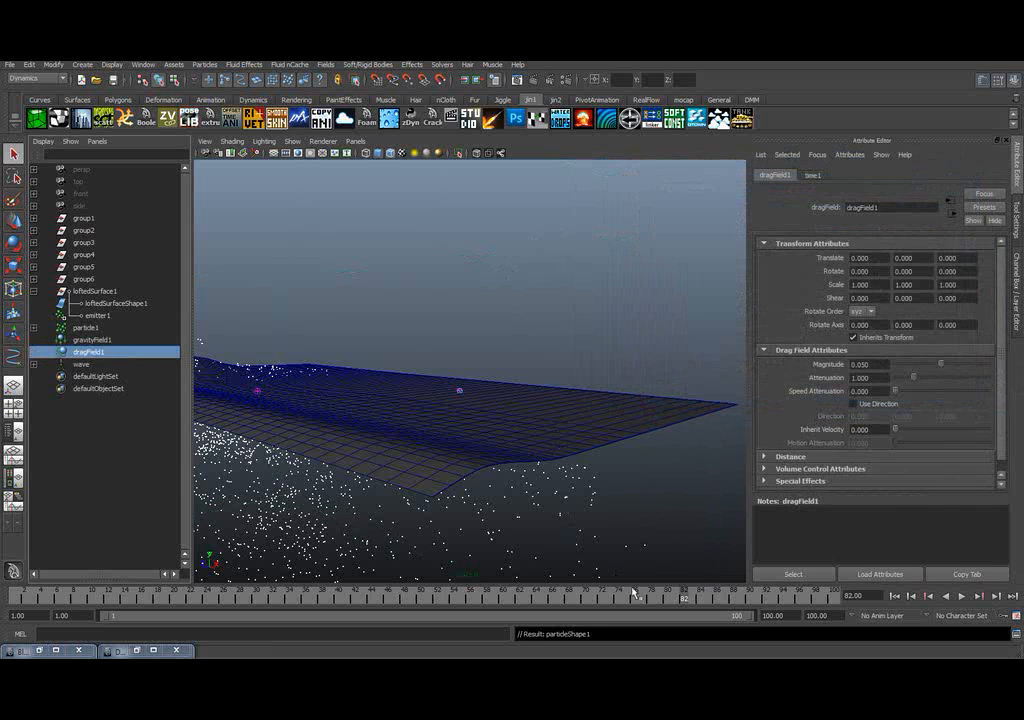
click(649, 370)
- Play the animation to inspect the spray with drag applied, and set dragField1's magnitude to 5
click(894, 599)
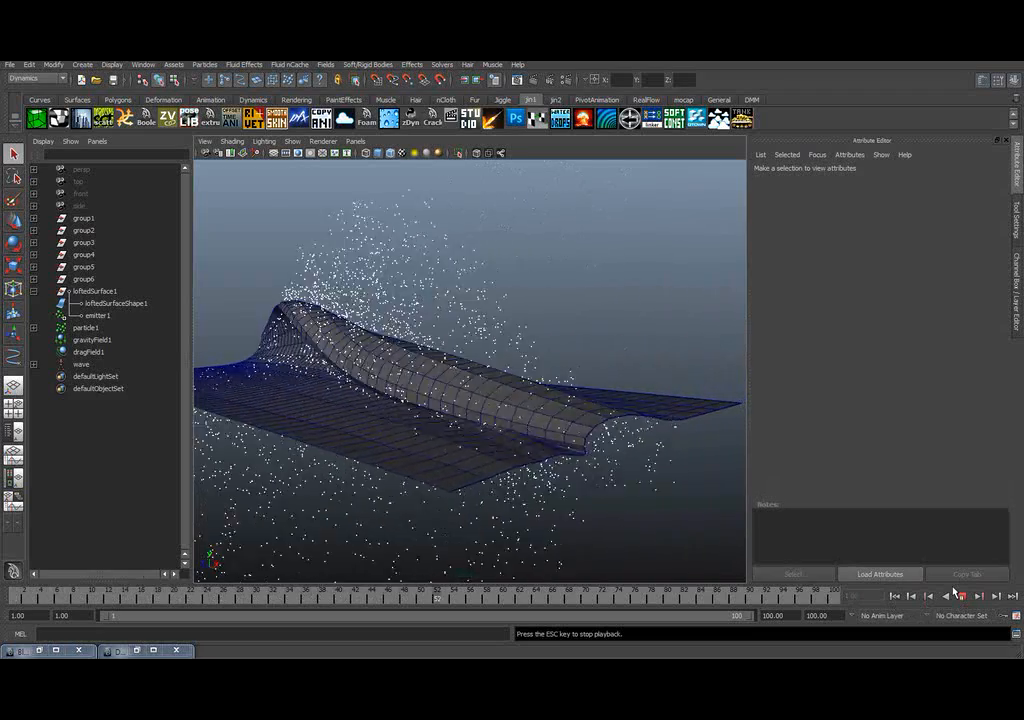
alt+drag(250, 430, 455, 354)
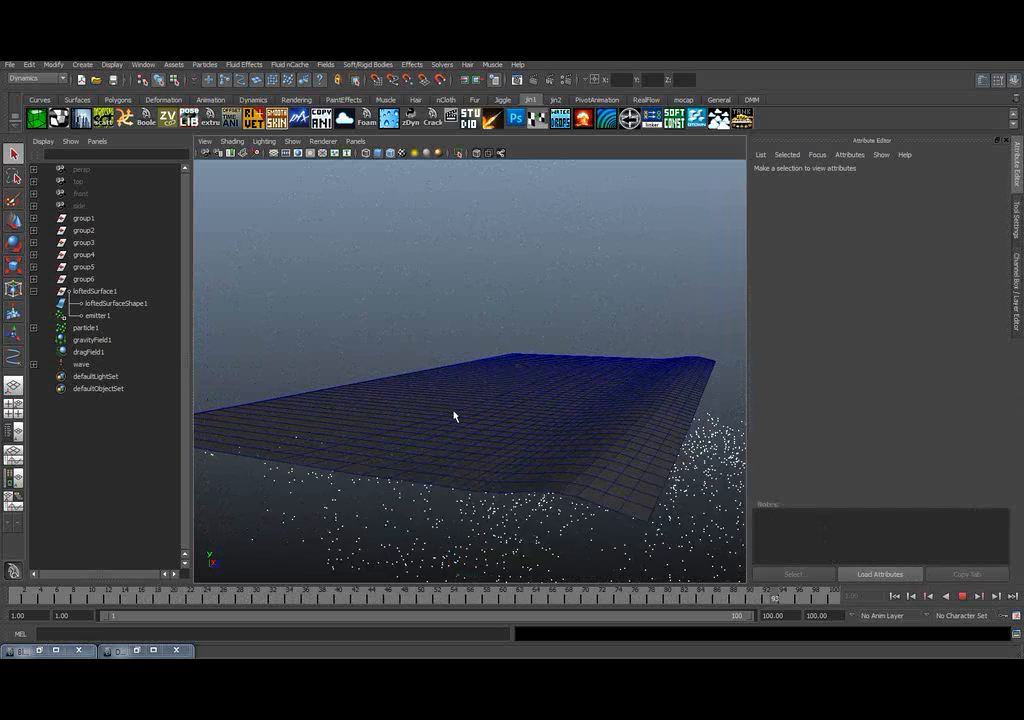
click(86, 328)
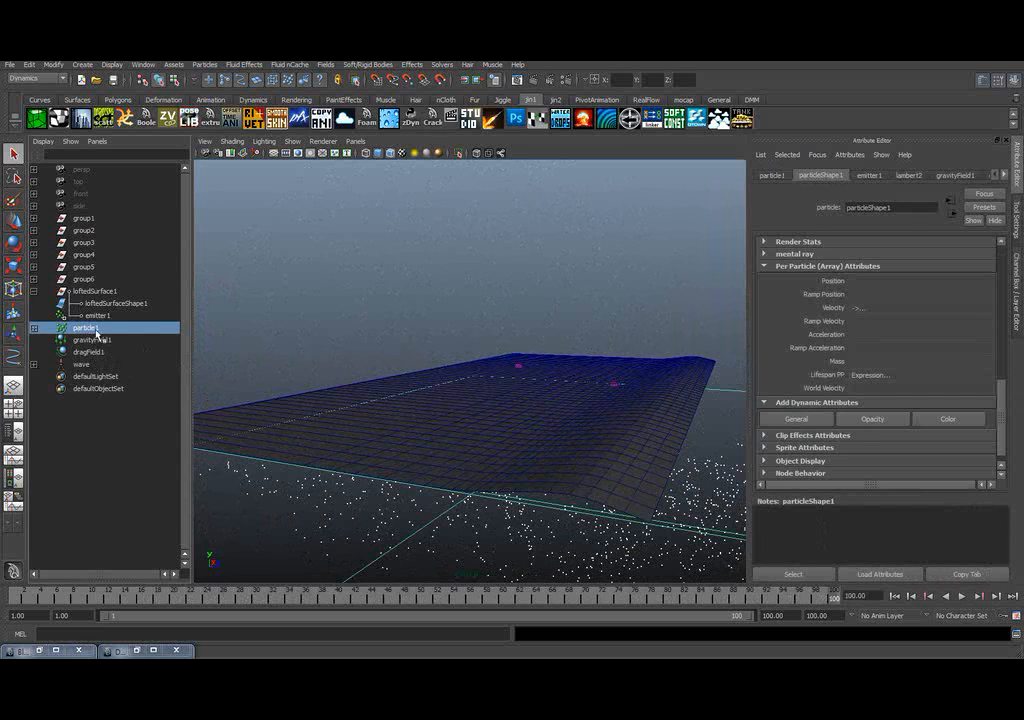
click(95, 315)
click(88, 352)
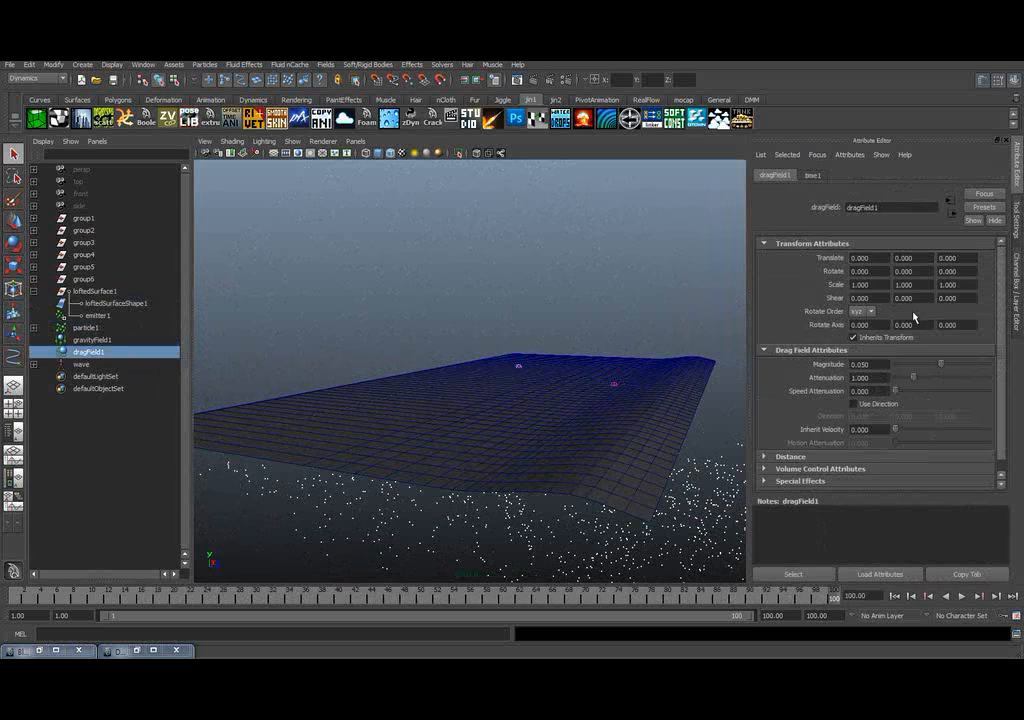
key(ctrl+a)
scroll(973, 288, down, 1)
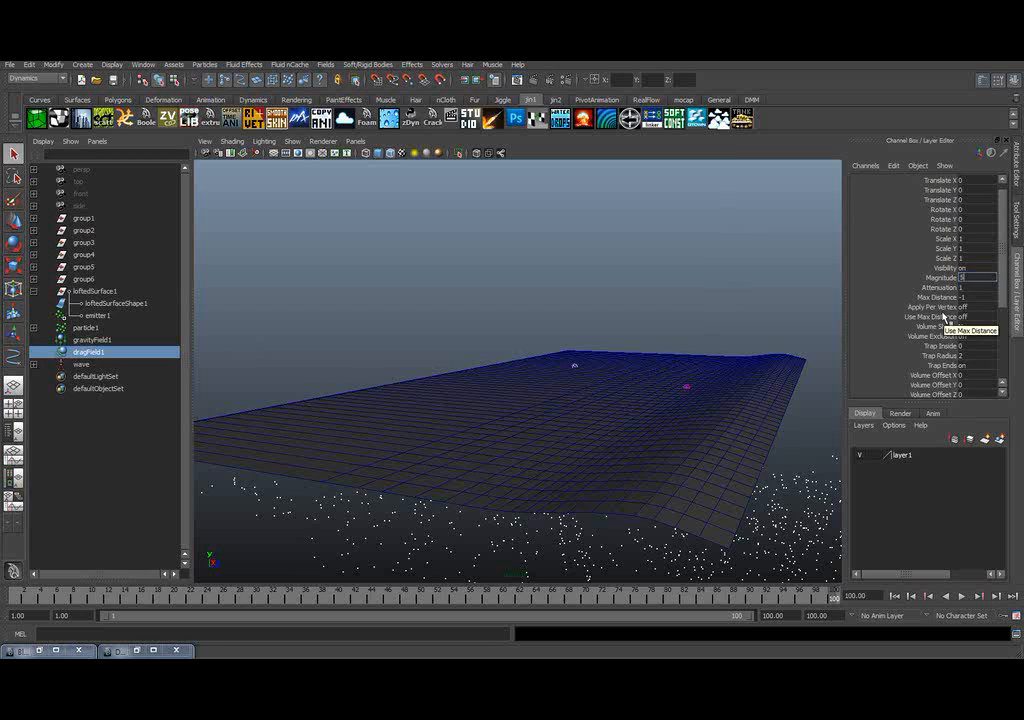
key(Return)
- Replay the animation from the first frame to about frame 96 and set dragField1's magnitude to -5
click(896, 596)
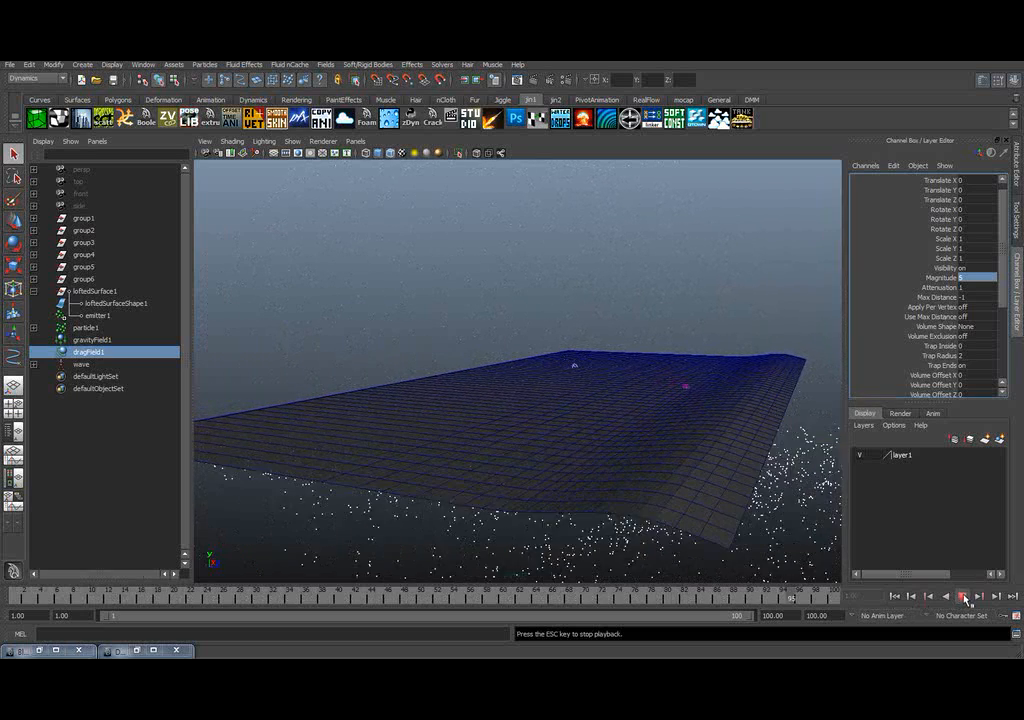
click(963, 596)
click(964, 279)
text(-)
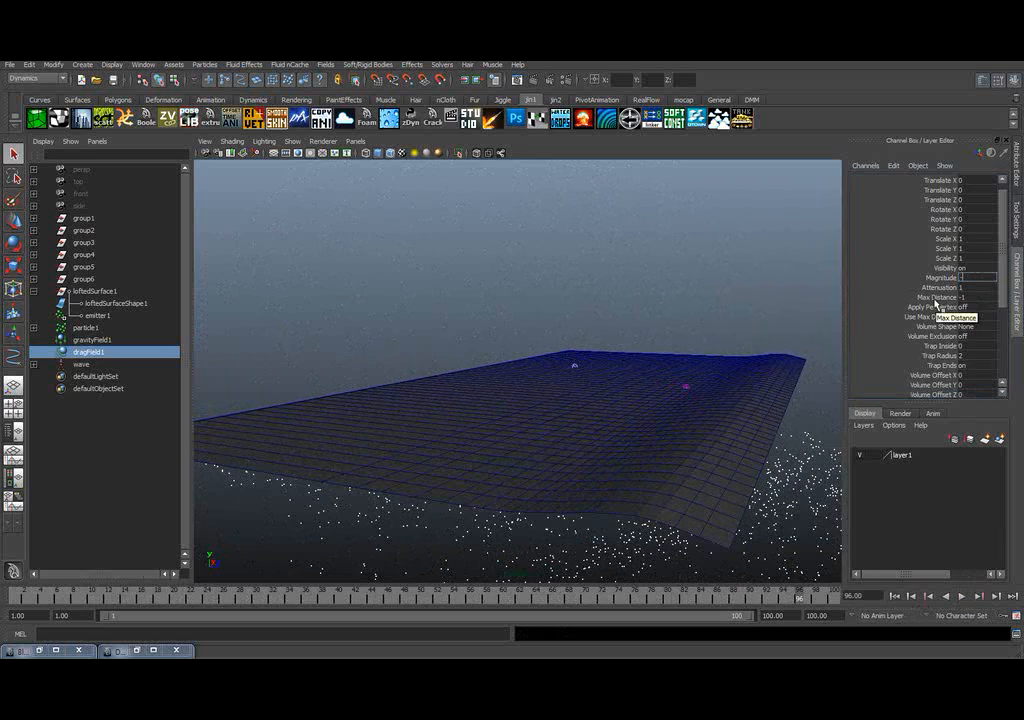
text(5)
key(Return)
- Replay the animation from the first frame to about frame 87 and set dragField1's magnitude to -2
click(895, 596)
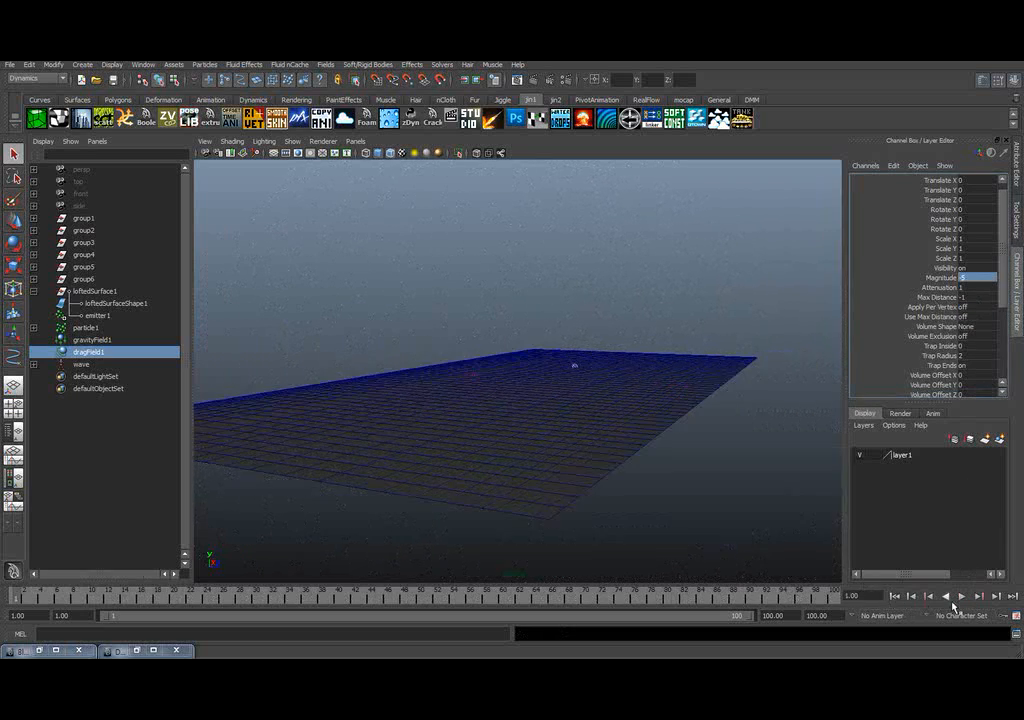
click(961, 597)
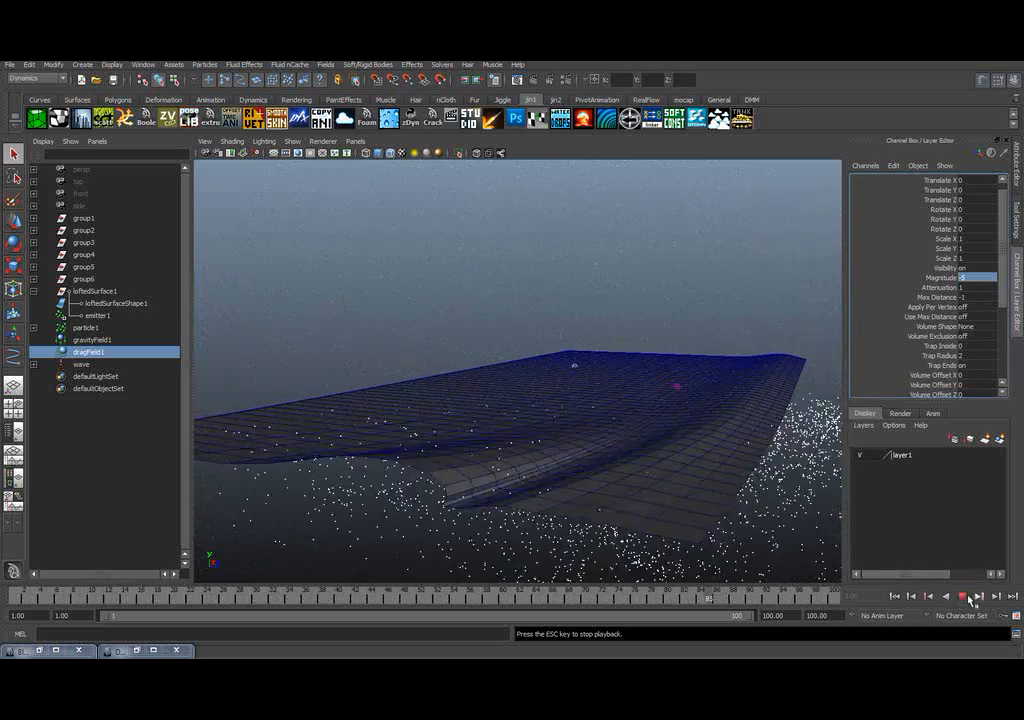
click(962, 596)
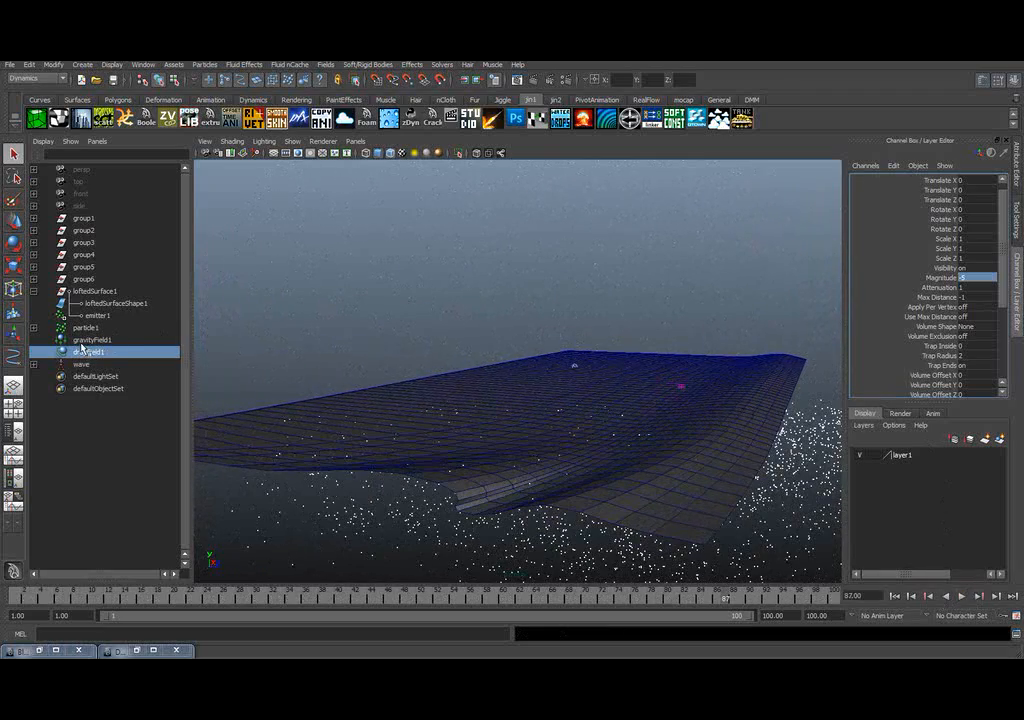
click(964, 279)
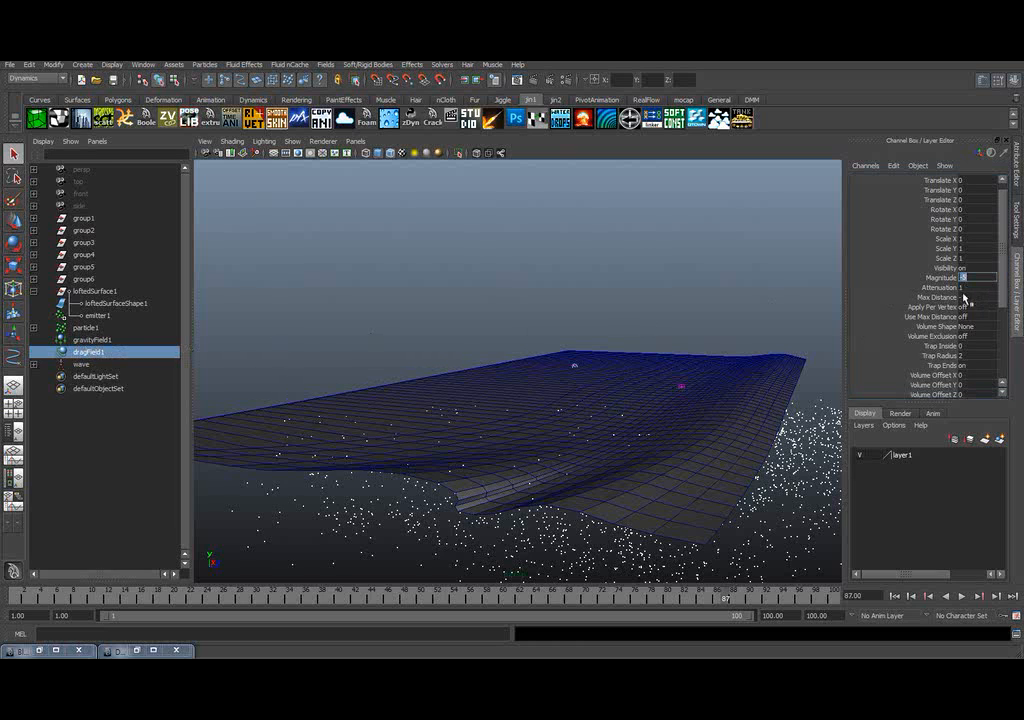
text(-2)
key(Return)
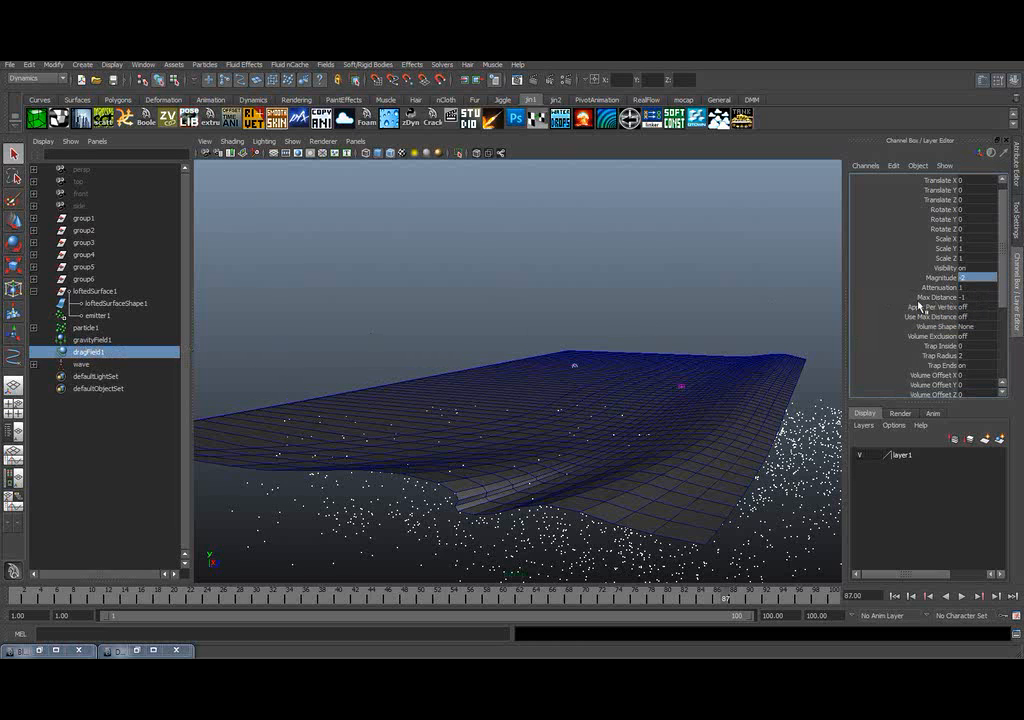
- Add a turbulence field to particle1 with magnitude 5, attenuation 1 and frequency 1
click(92, 328)
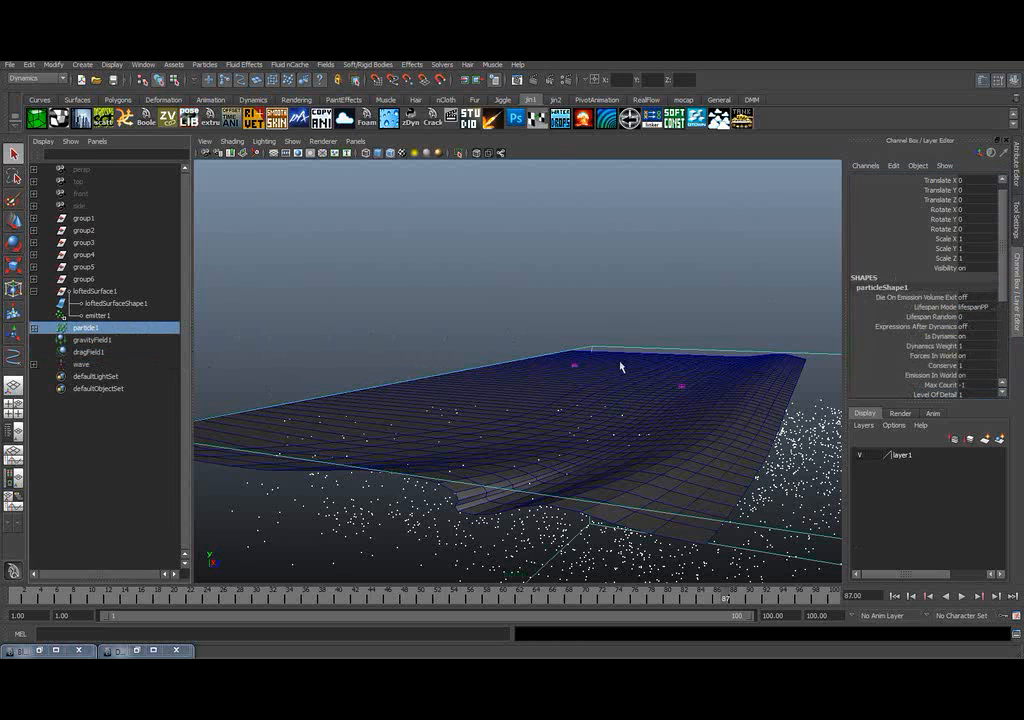
click(326, 64)
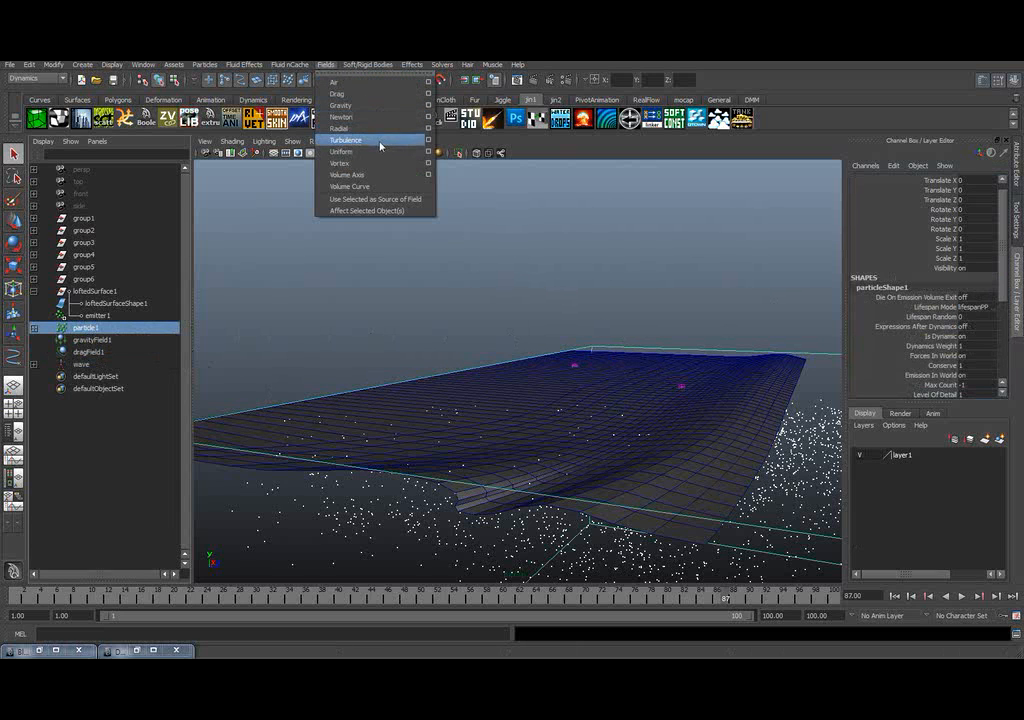
click(428, 140)
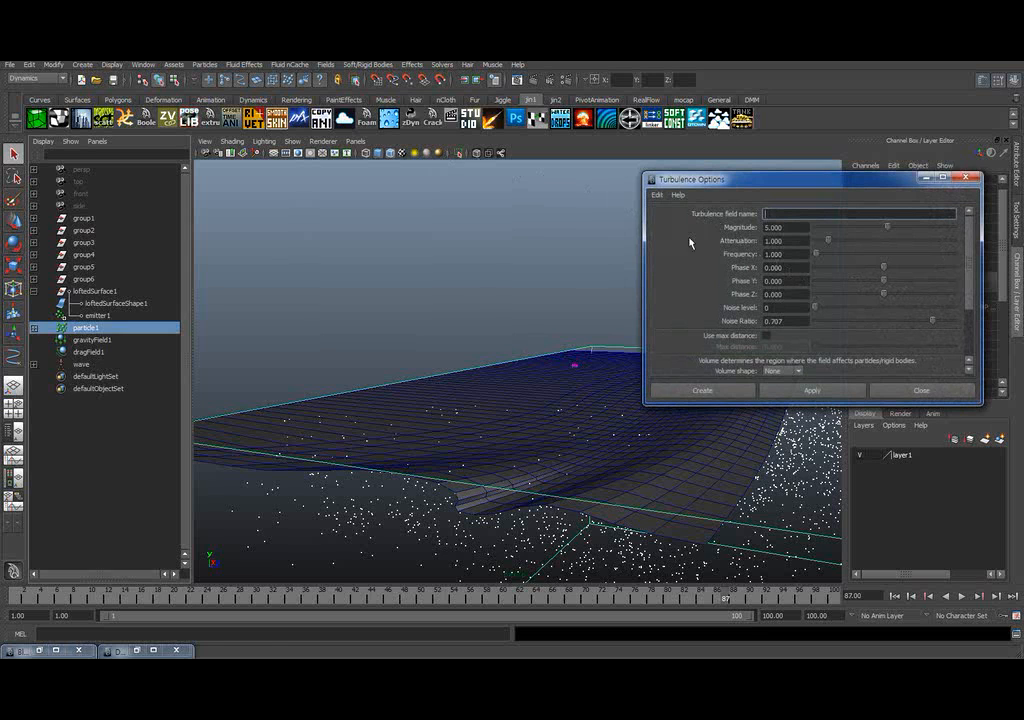
click(708, 397)
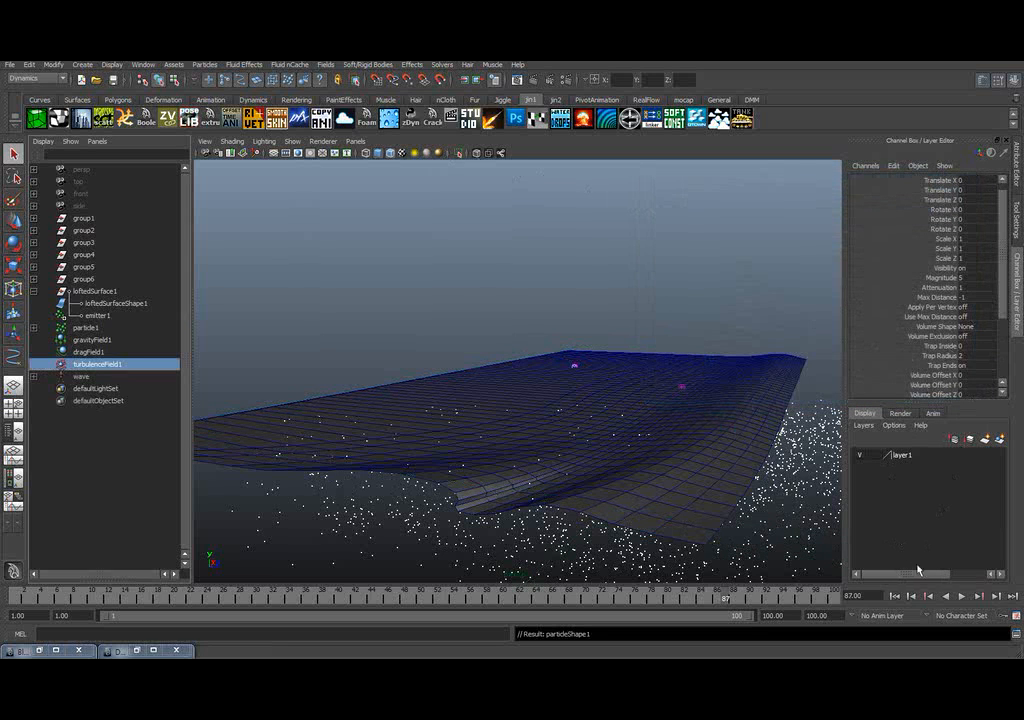
- Replay the animation from the first frame to about frame 86 and set emitter1's rate to 25000
click(896, 597)
click(961, 596)
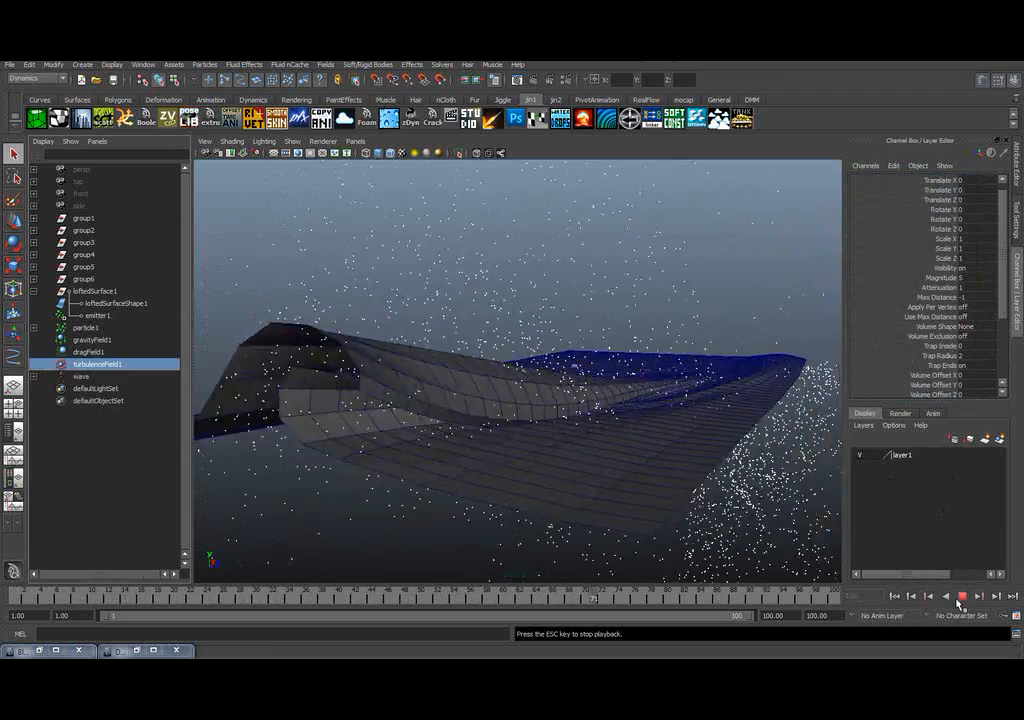
click(962, 597)
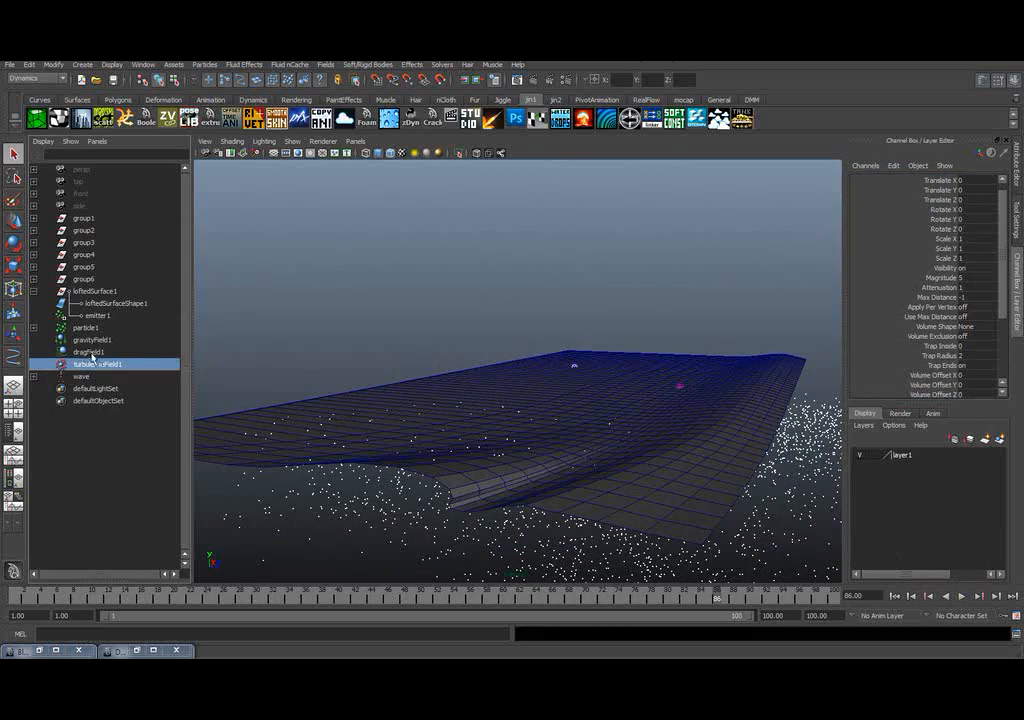
click(88, 329)
click(98, 315)
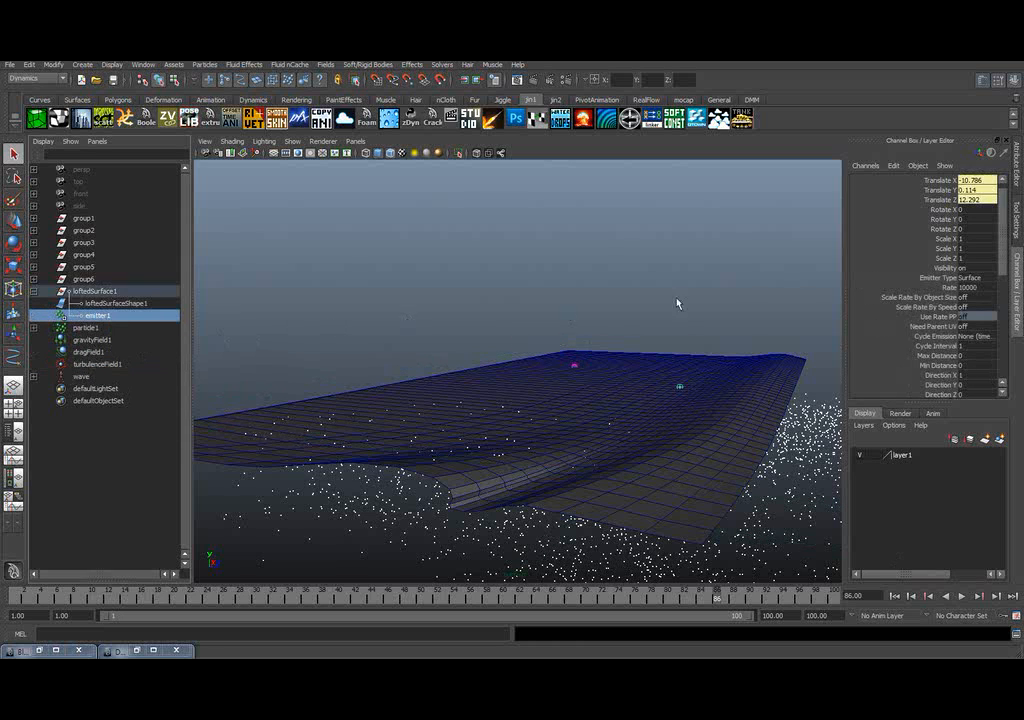
scroll(974, 275, down, 1)
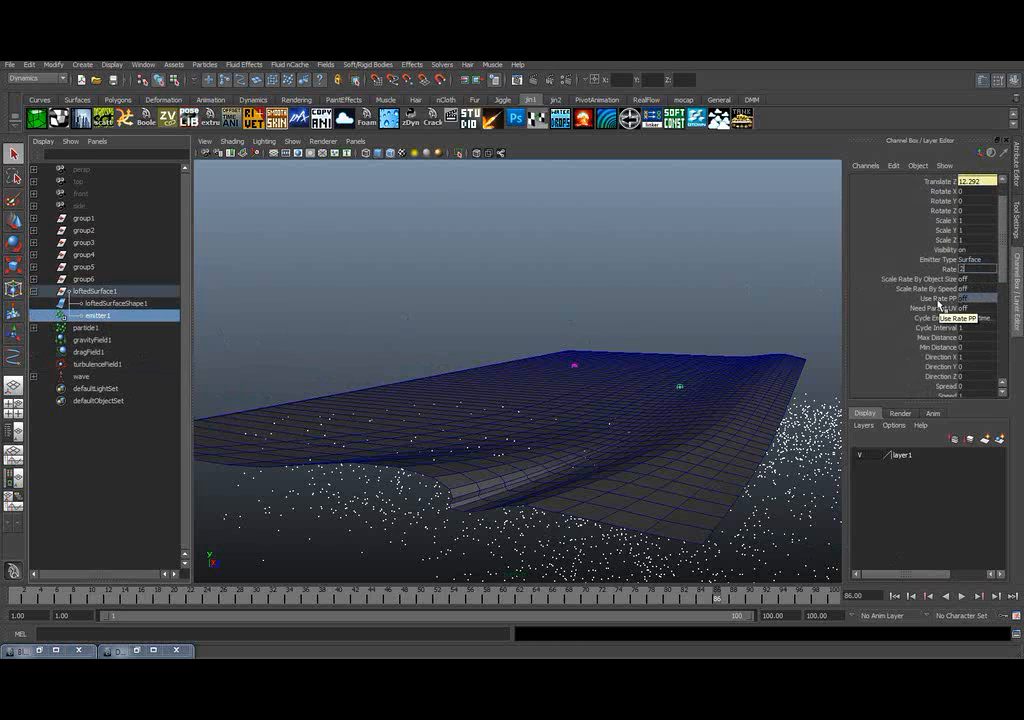
key(Return)
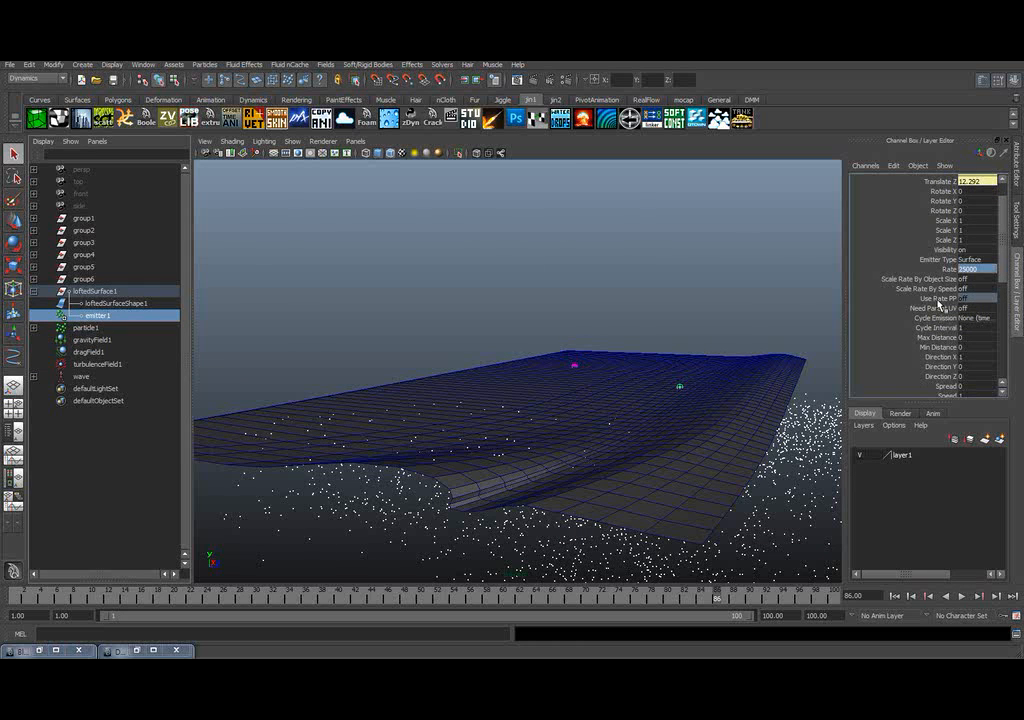
- Replay the animation from the first frame to about frame 43 and set turbulenceField1's magnitude to 20
click(898, 597)
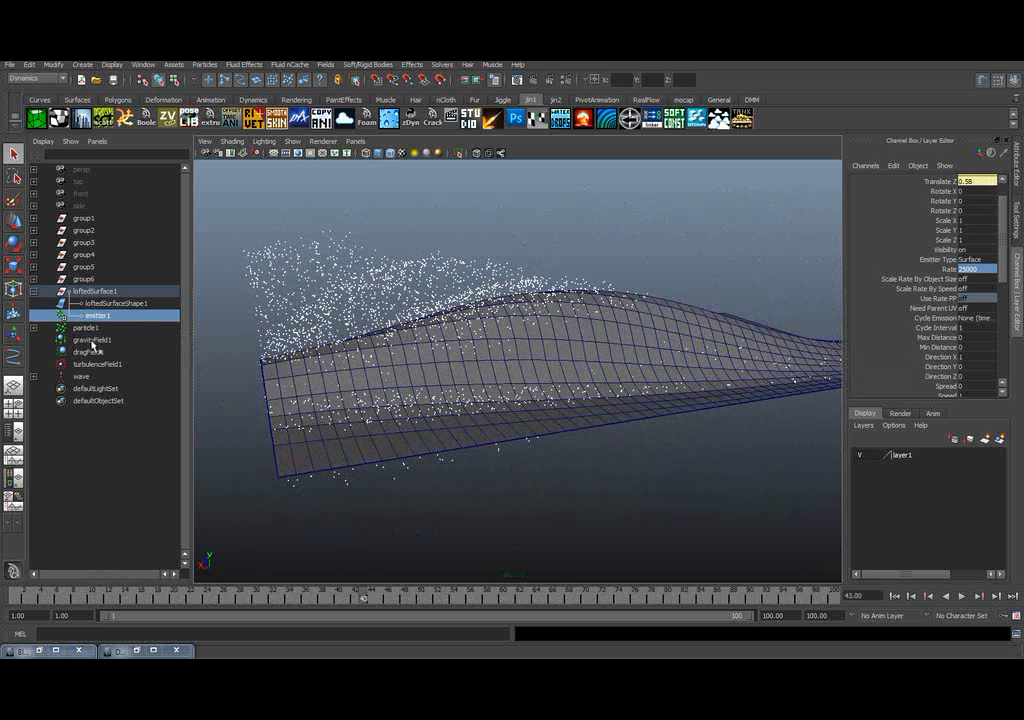
click(91, 340)
click(85, 352)
click(88, 365)
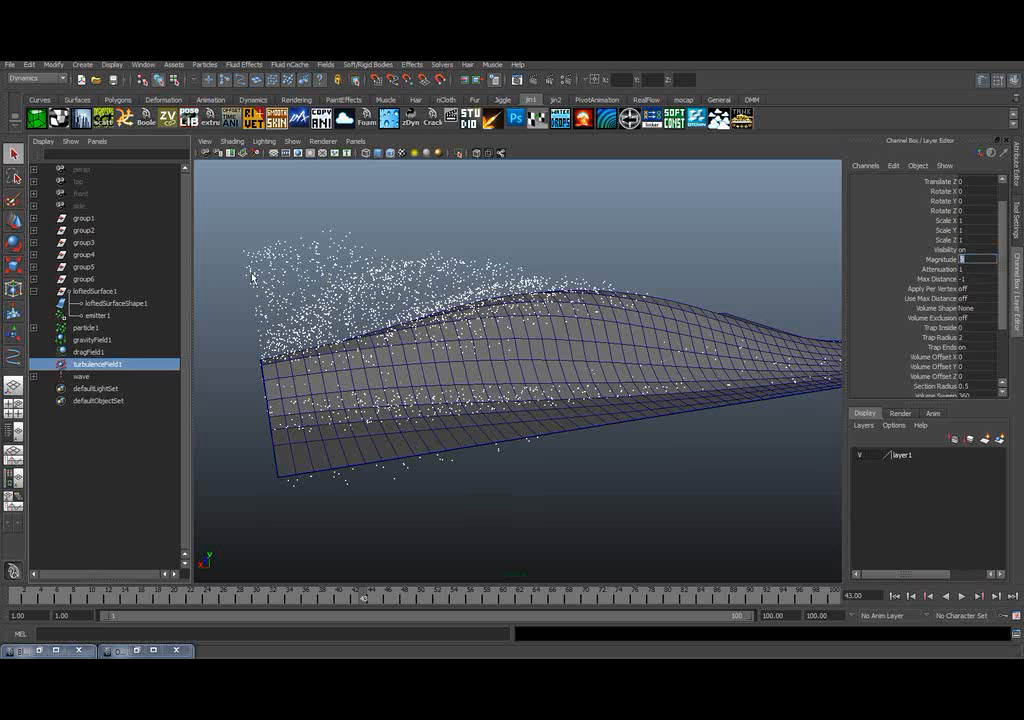
key(Return)
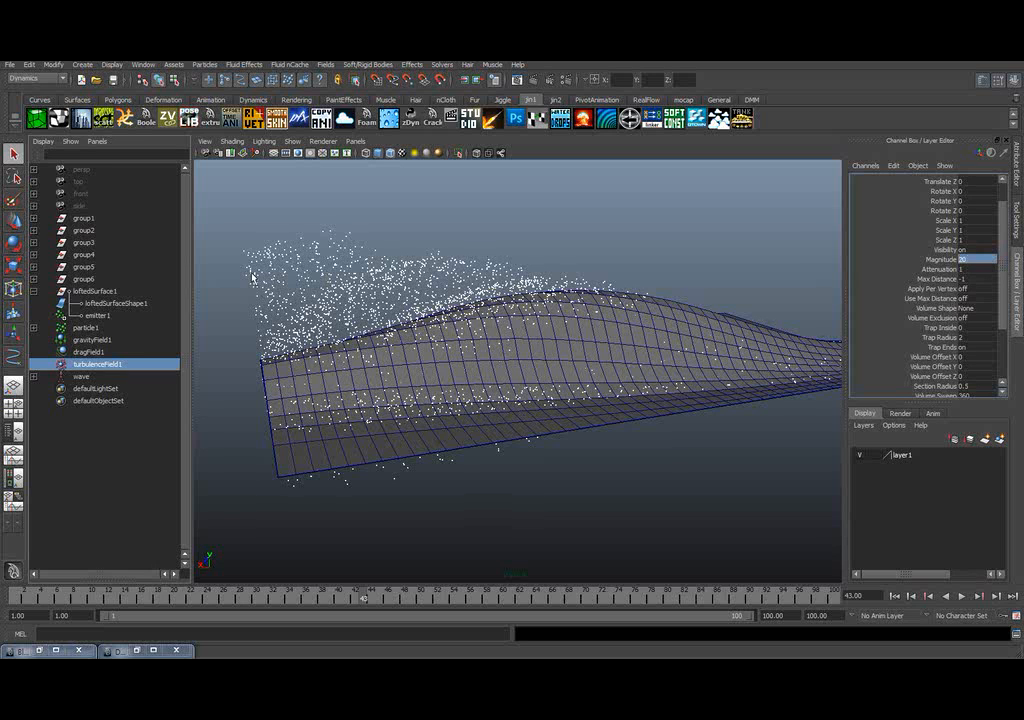
- Replay the animation to about frame 87 to inspect the turbulence, and set emitter1's speed to 2
click(895, 596)
click(961, 597)
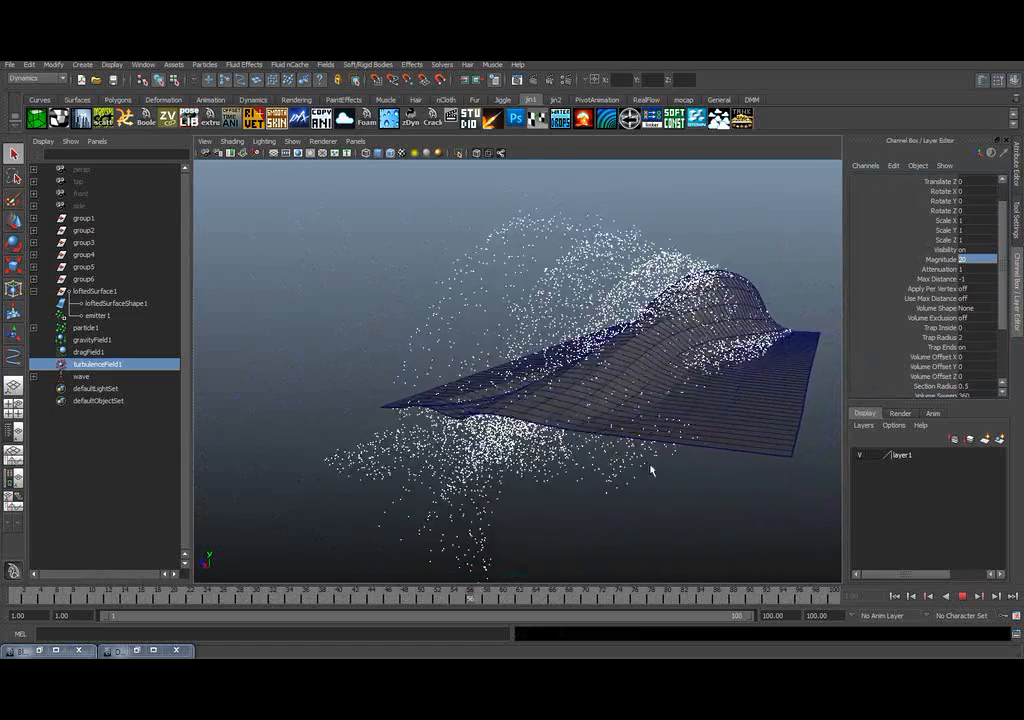
drag(615, 475, 661, 479)
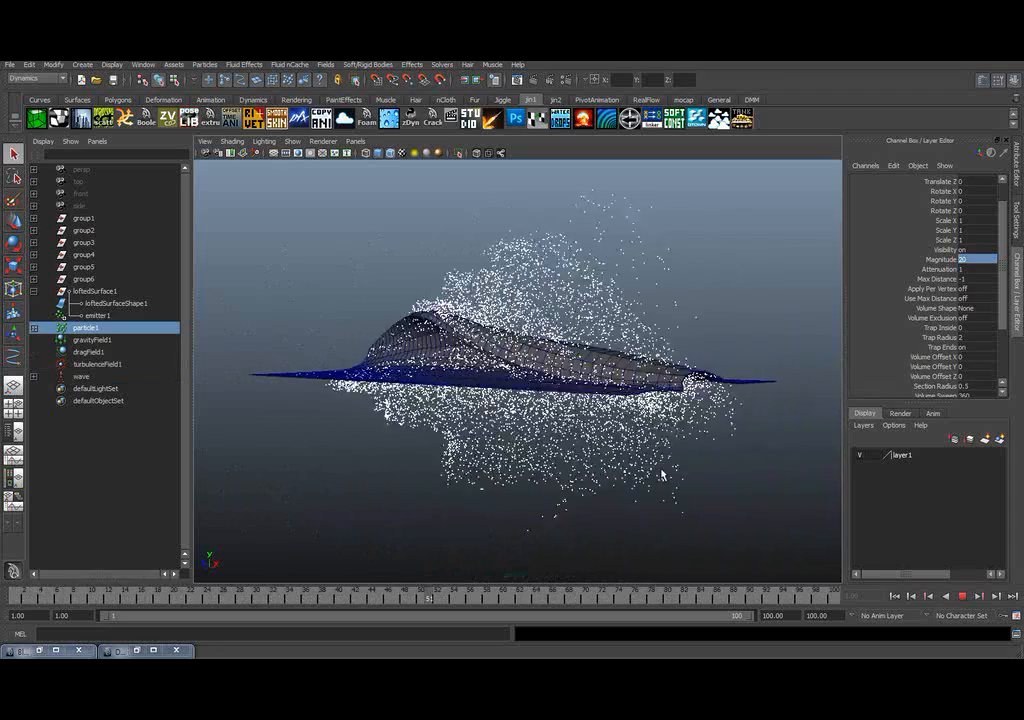
click(962, 597)
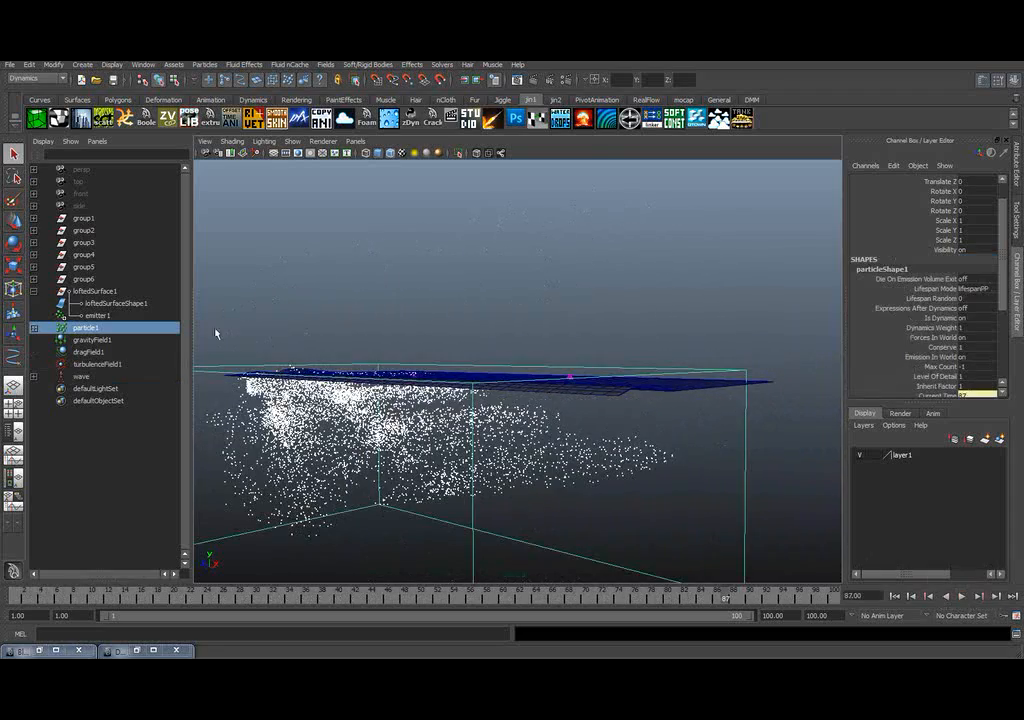
click(98, 315)
scroll(1000, 283, down, 5)
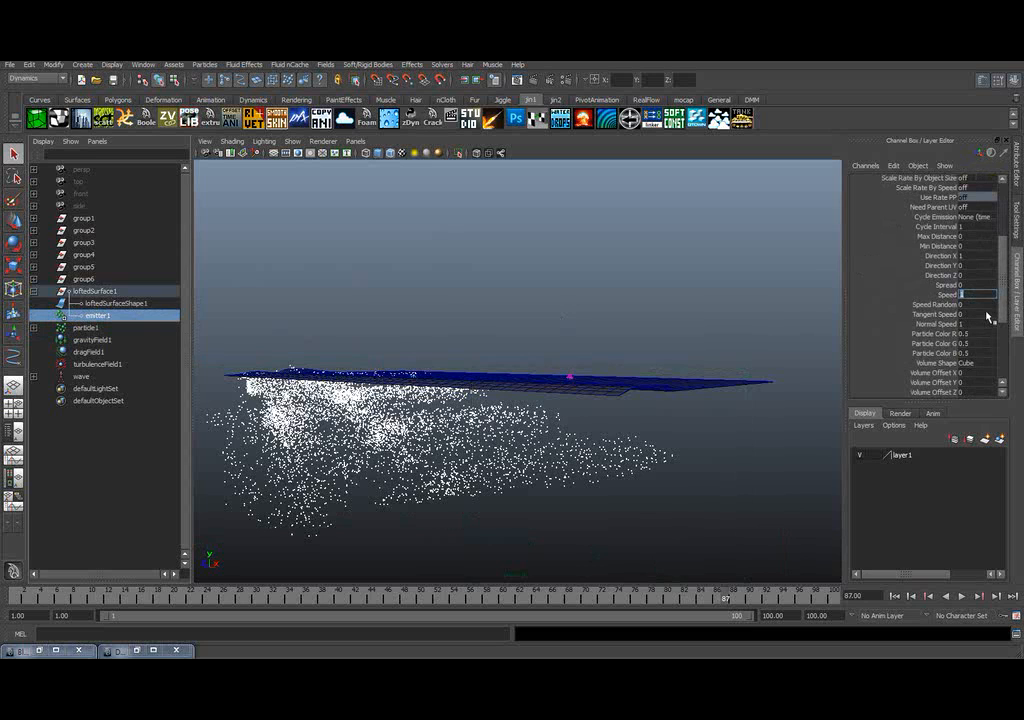
key(Return)
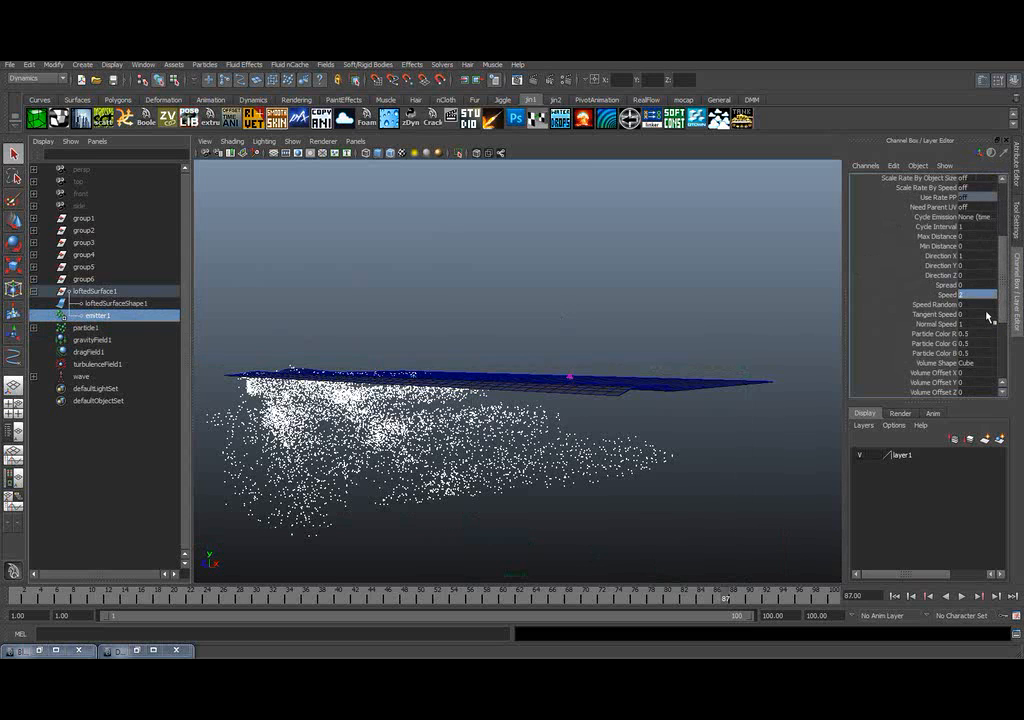
- Replay the animation from the first frame, and set emitter1's speed to 3 and spread to 1
click(895, 596)
click(962, 596)
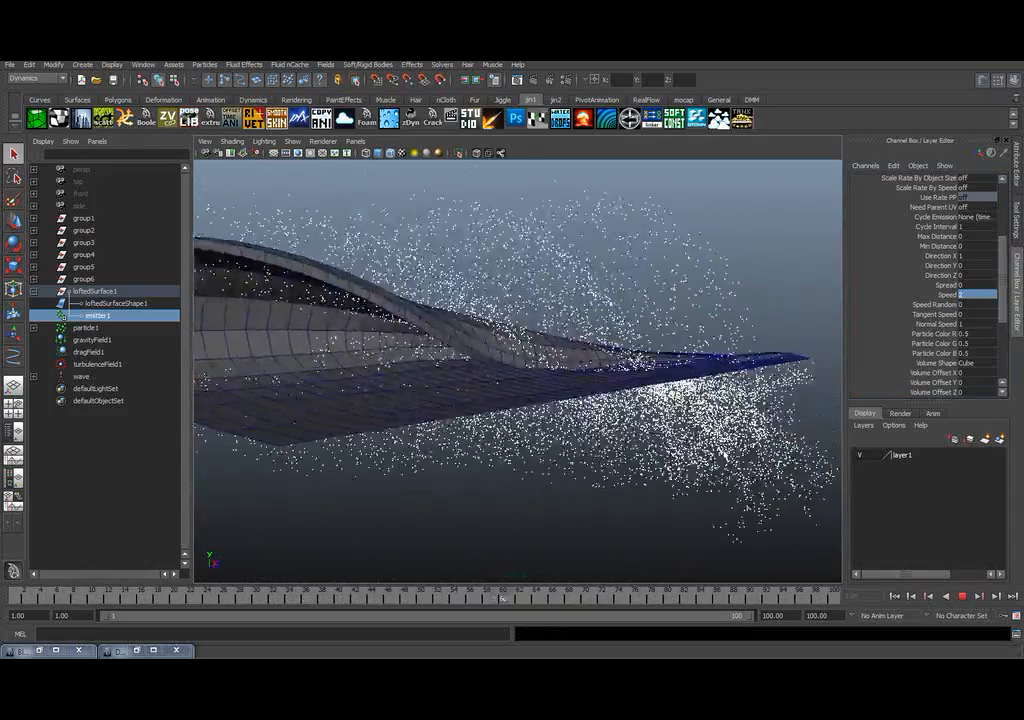
click(962, 596)
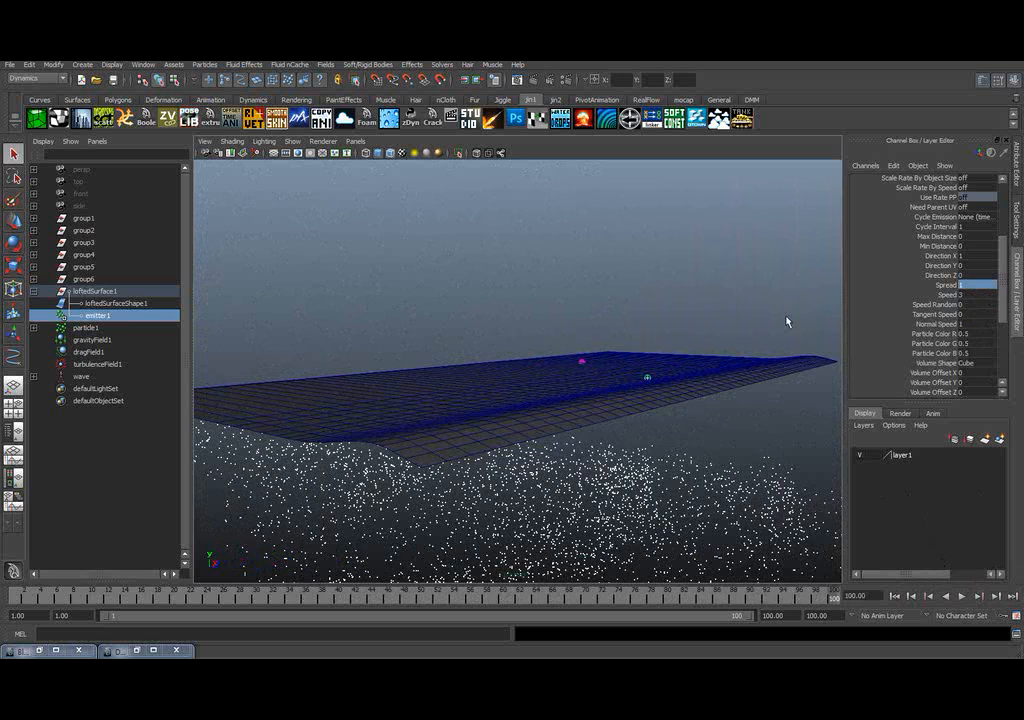
- Replay the animation to about frame 74 and set the velocity threshold in particleShape1's lifespanPP creation expression to 5
click(962, 596)
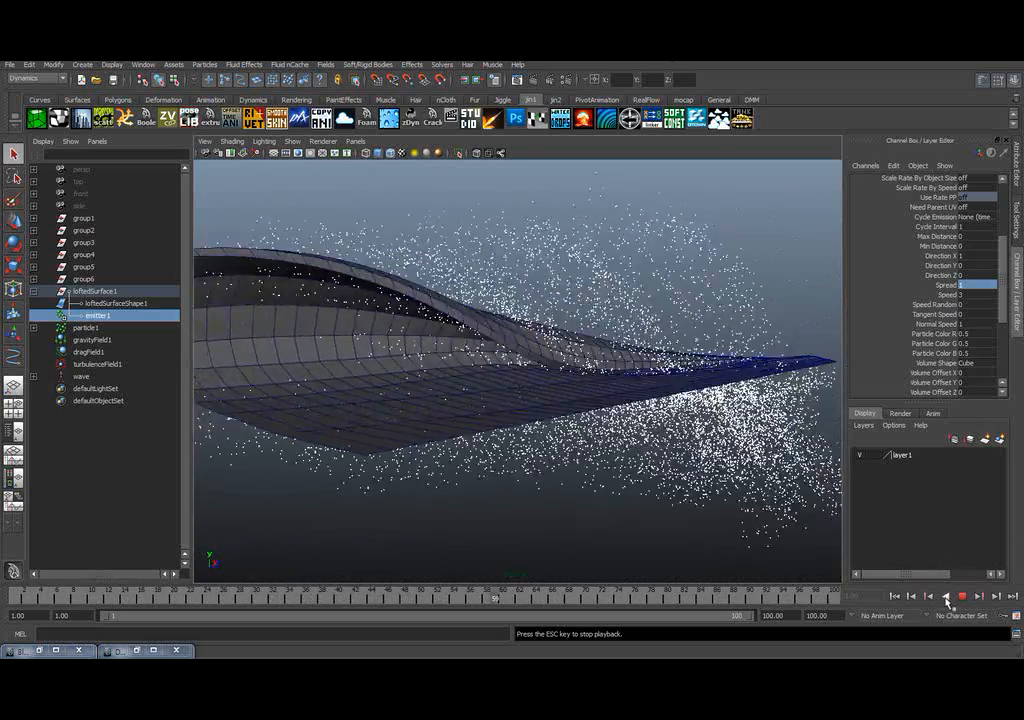
click(962, 596)
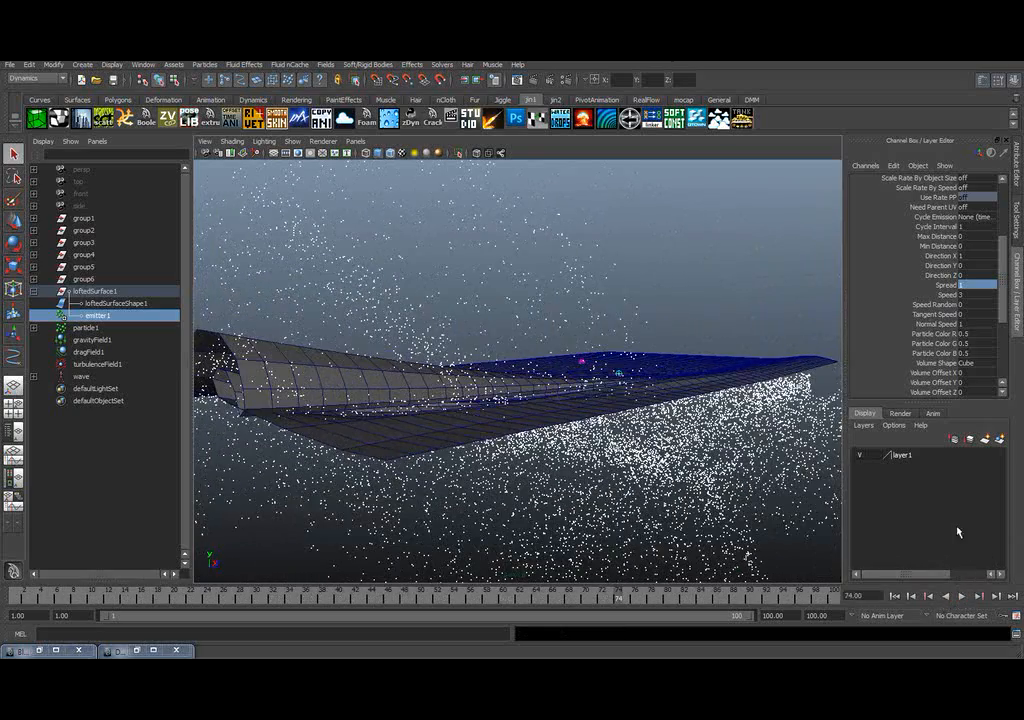
click(88, 328)
key(ctrl+a)
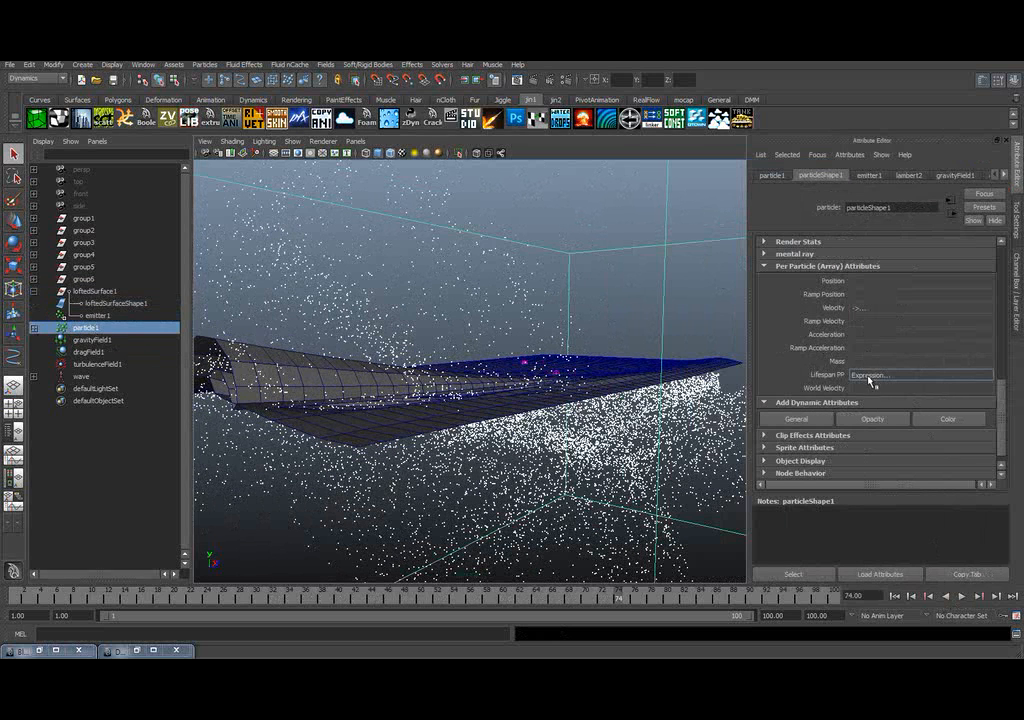
click(905, 381)
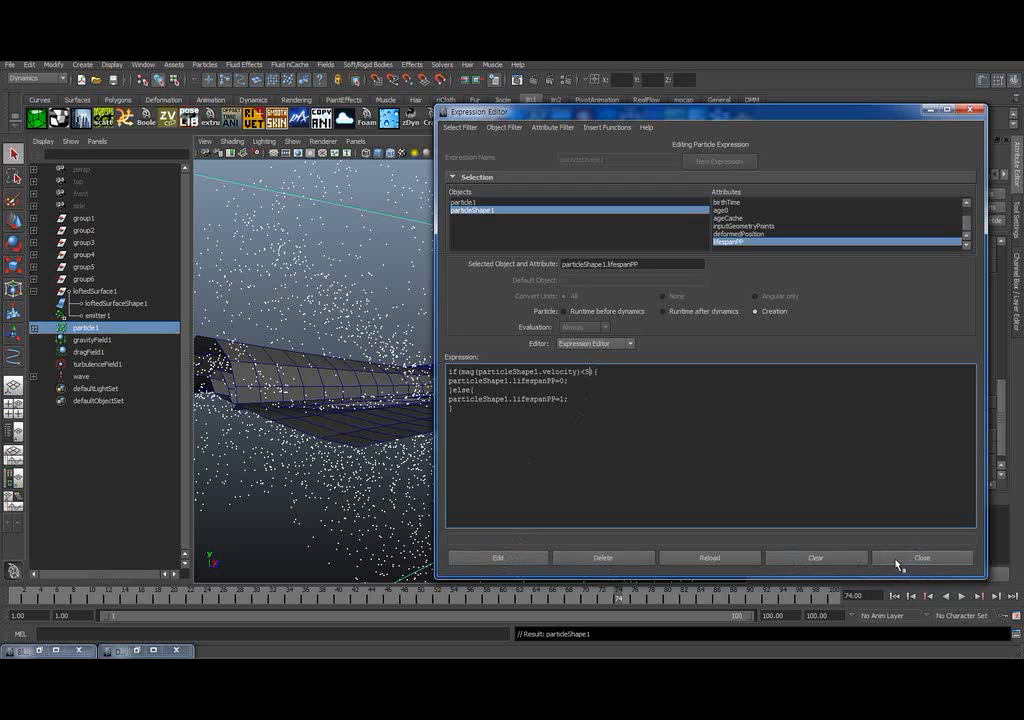
click(921, 558)
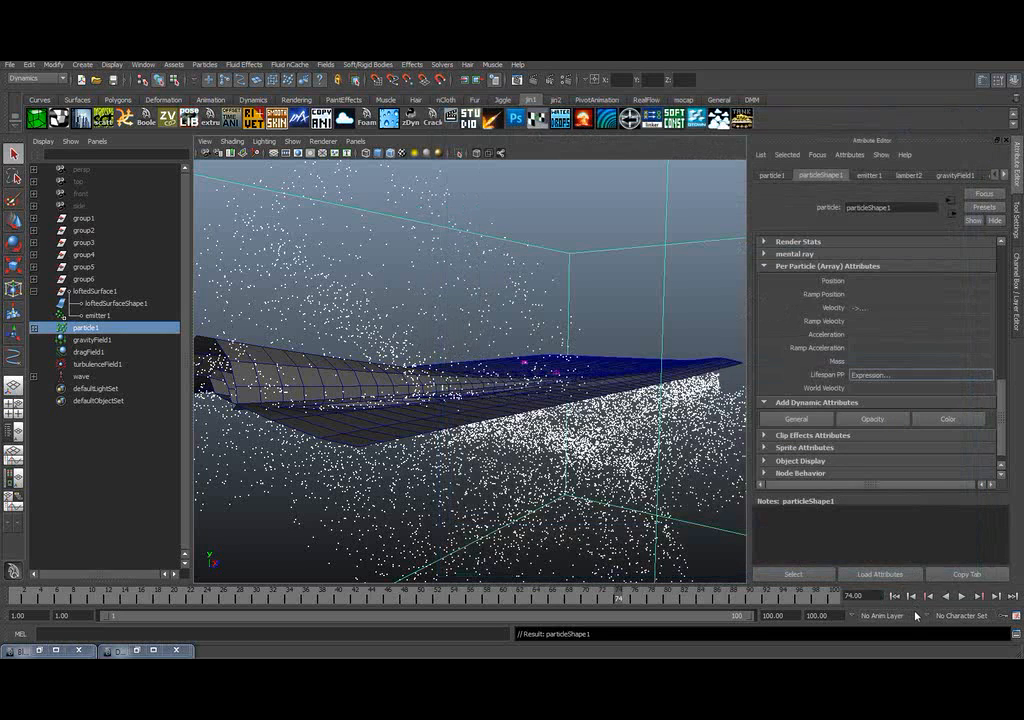
- Replay the animation from the first frame, inspect the spray around the wave, and set emitter1's rate to 35000
click(897, 597)
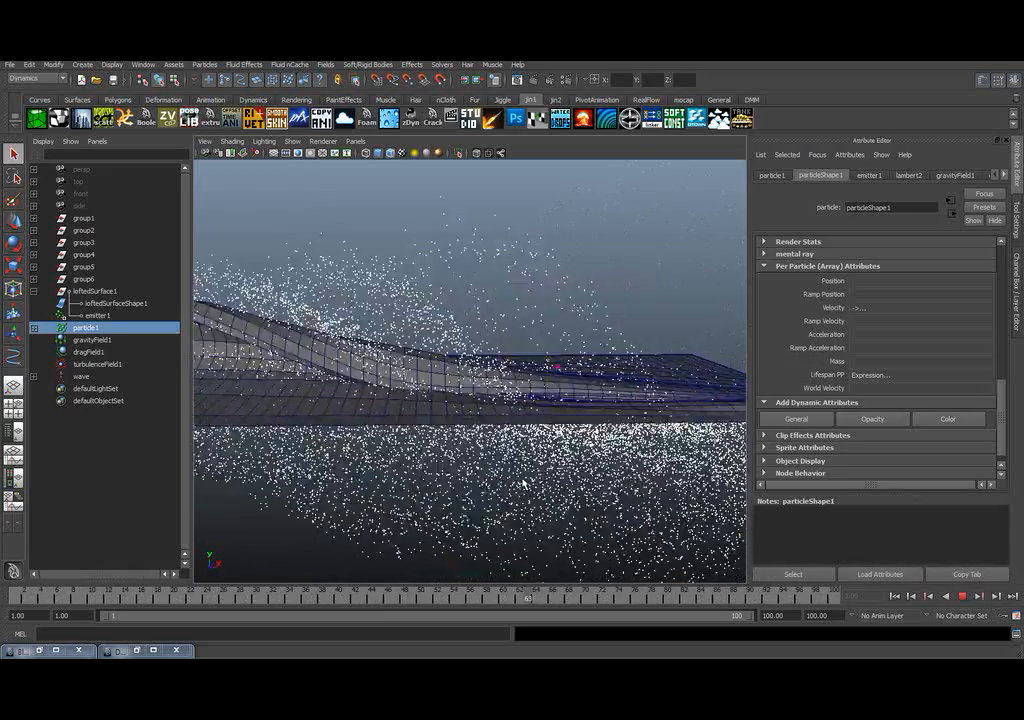
alt+drag(527, 482, 440, 405)
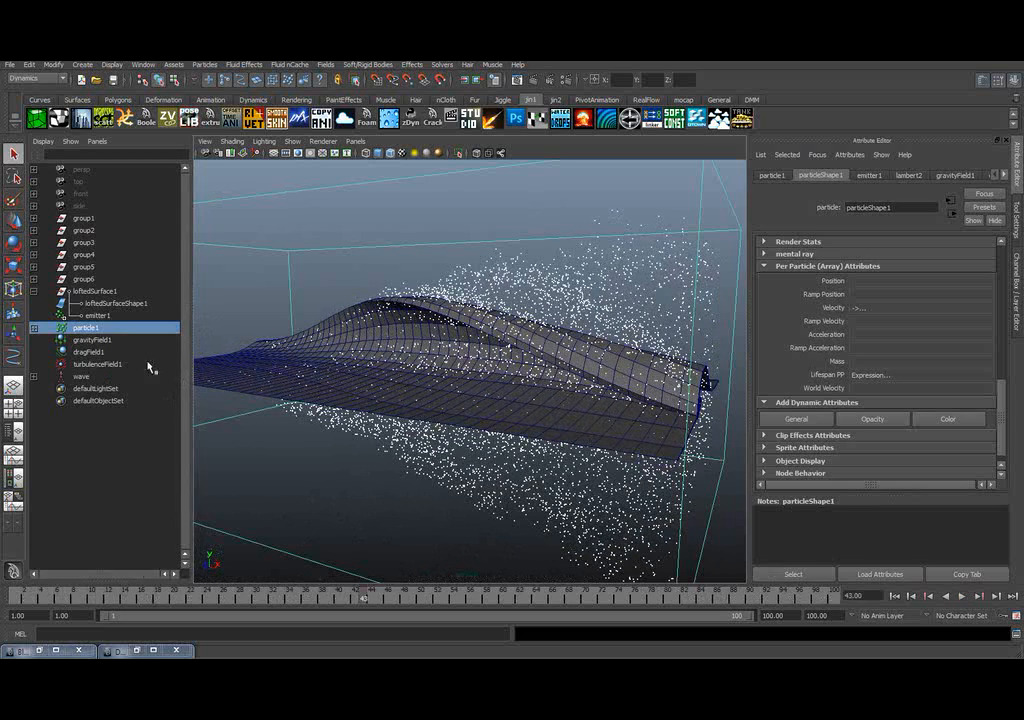
click(97, 315)
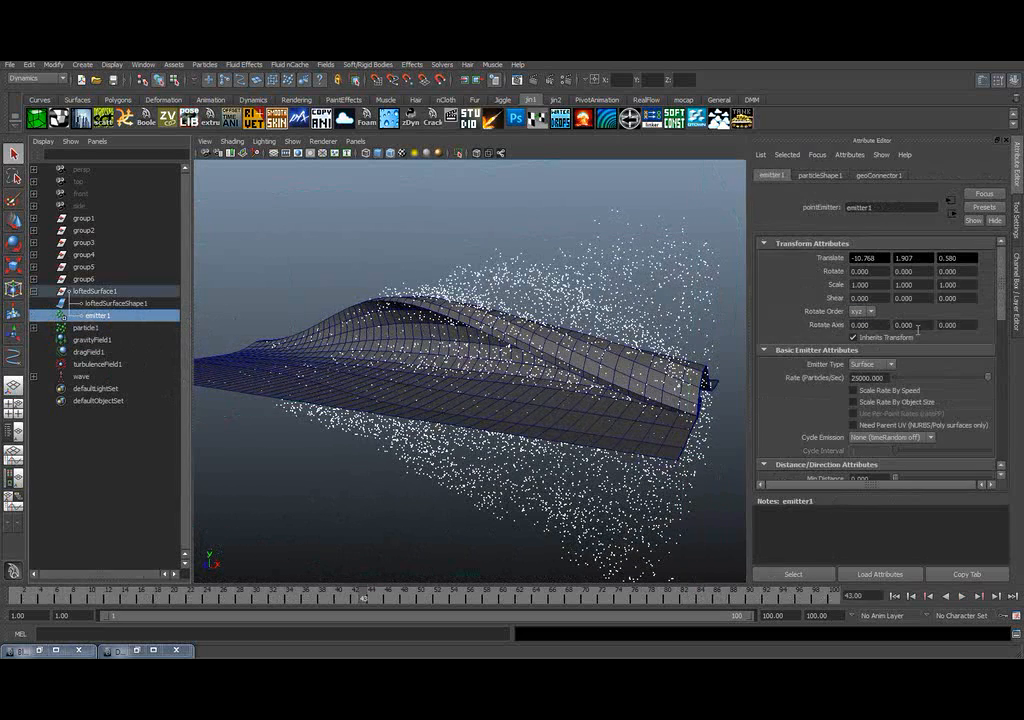
key(ctrl+a)
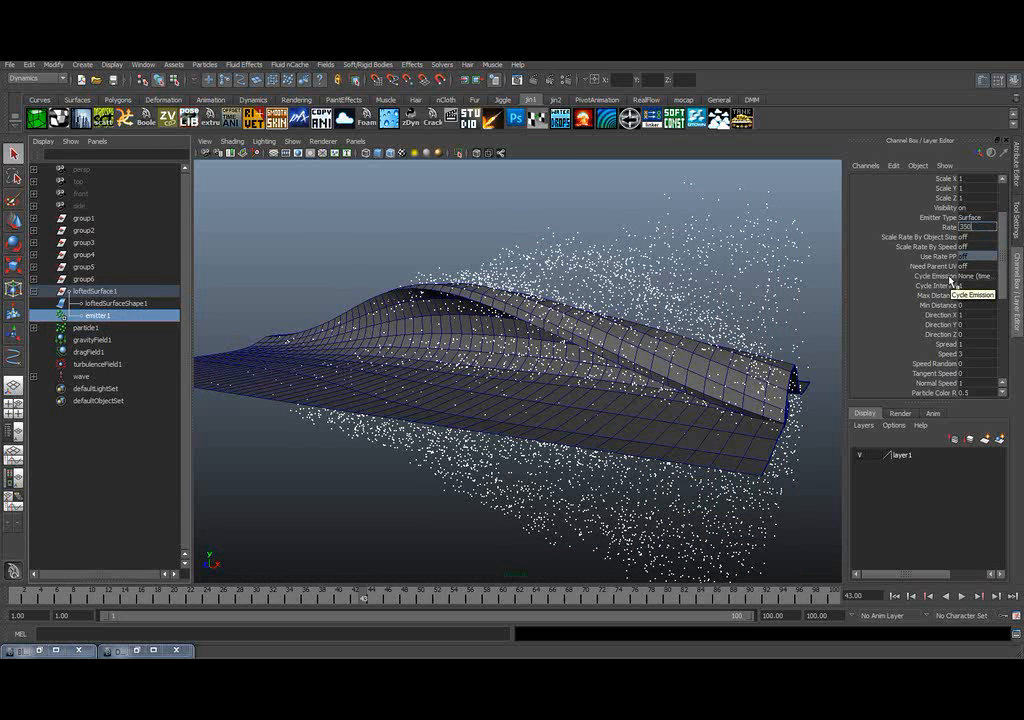
- Replay the animation from the first frame and examine the spray from several angles in a single enlarged perspective view
click(895, 596)
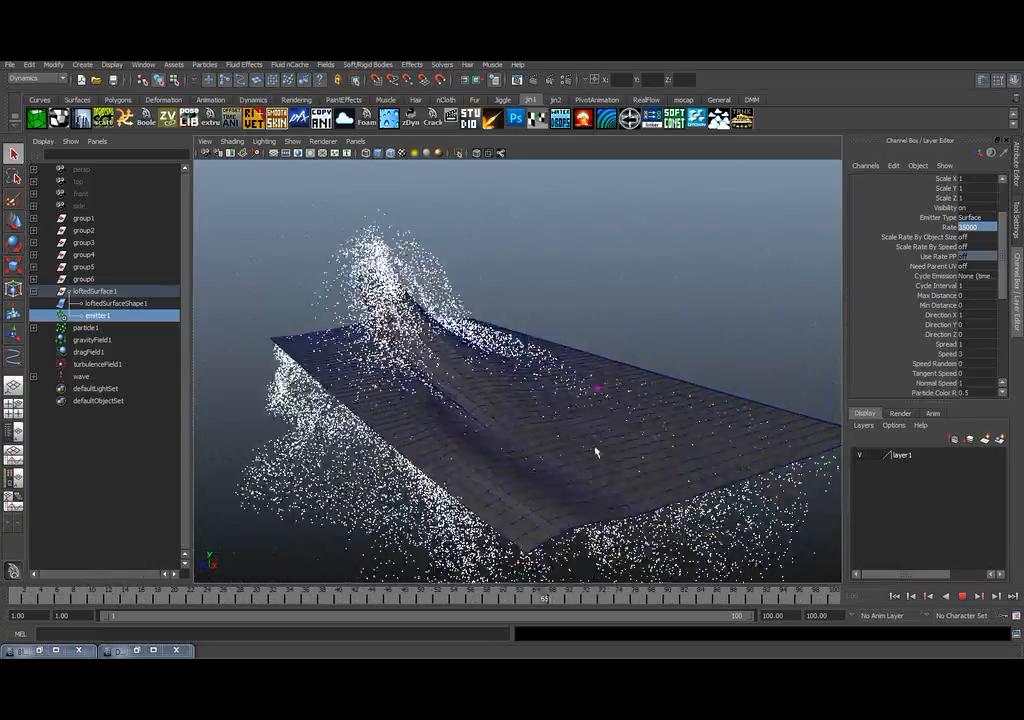
alt+drag(594, 452, 686, 420)
alt+middle_drag(686, 420, 696, 414)
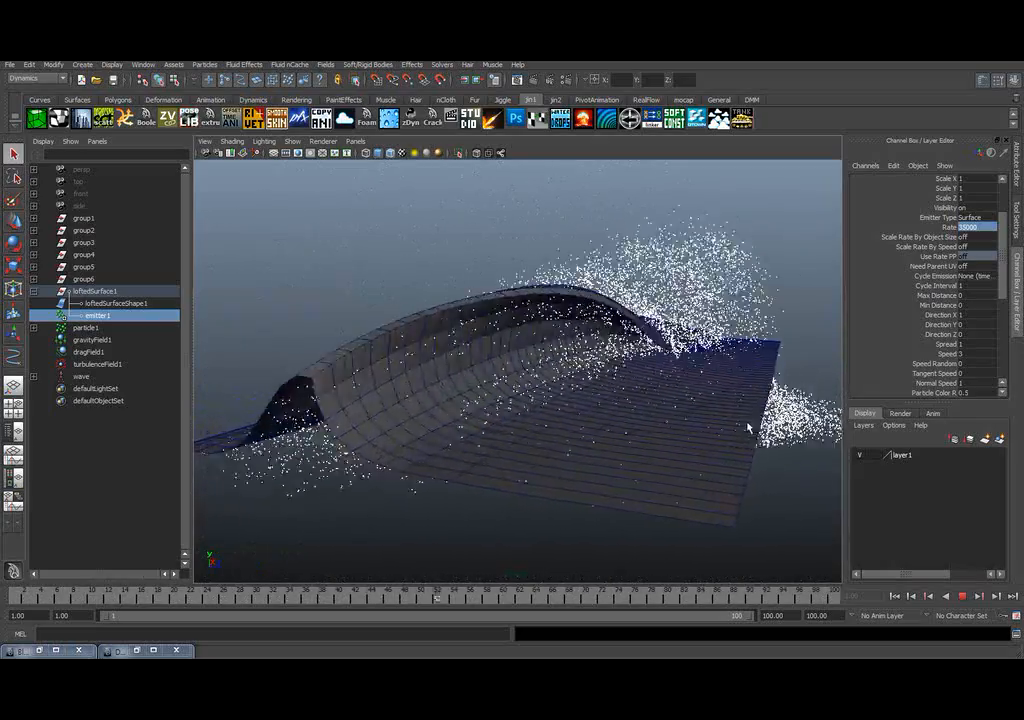
click(13, 386)
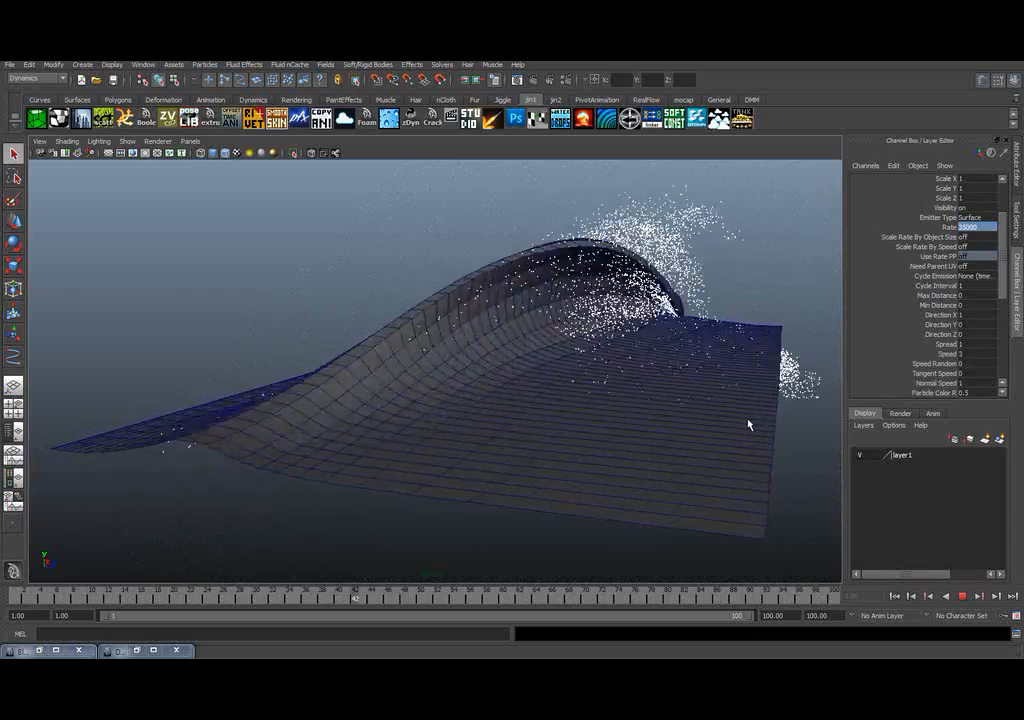
alt+drag(725, 473, 625, 468)
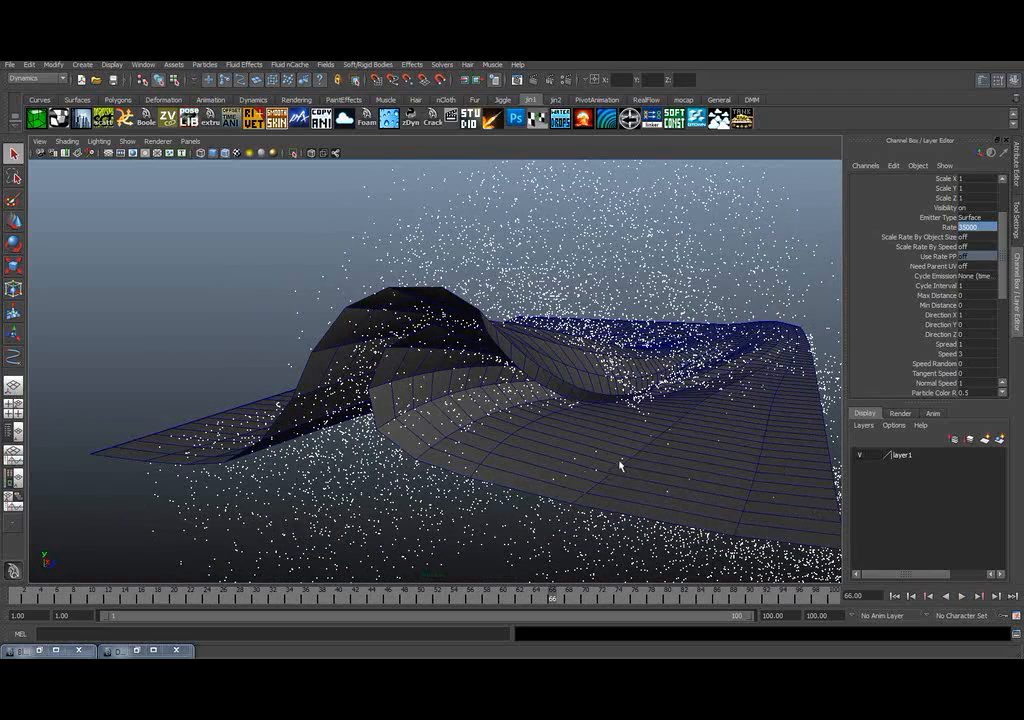
- Convert loftedSurface1 from NURBS to a quad polygon mesh using the Standard fit tessellation method, and hide the original surface
click(560, 462)
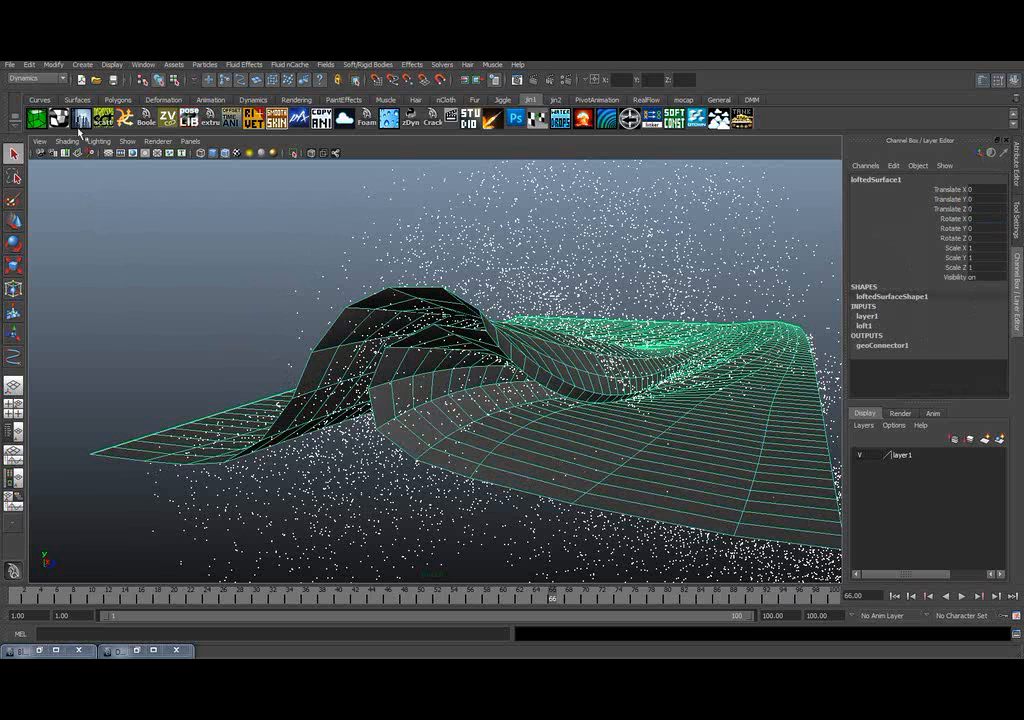
click(31, 66)
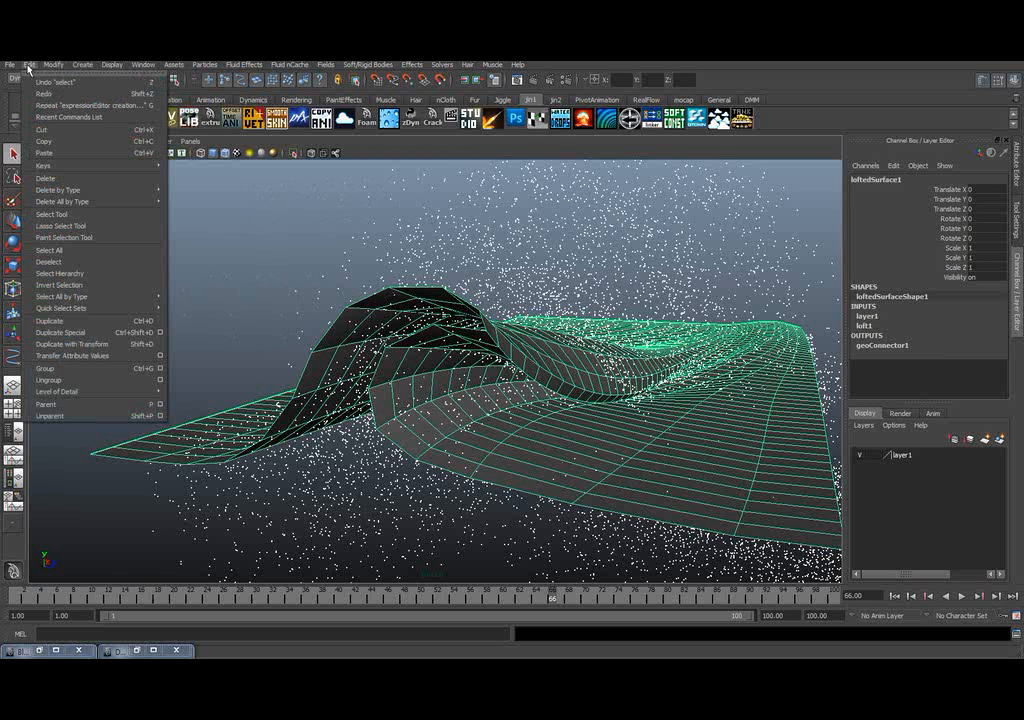
click(719, 84)
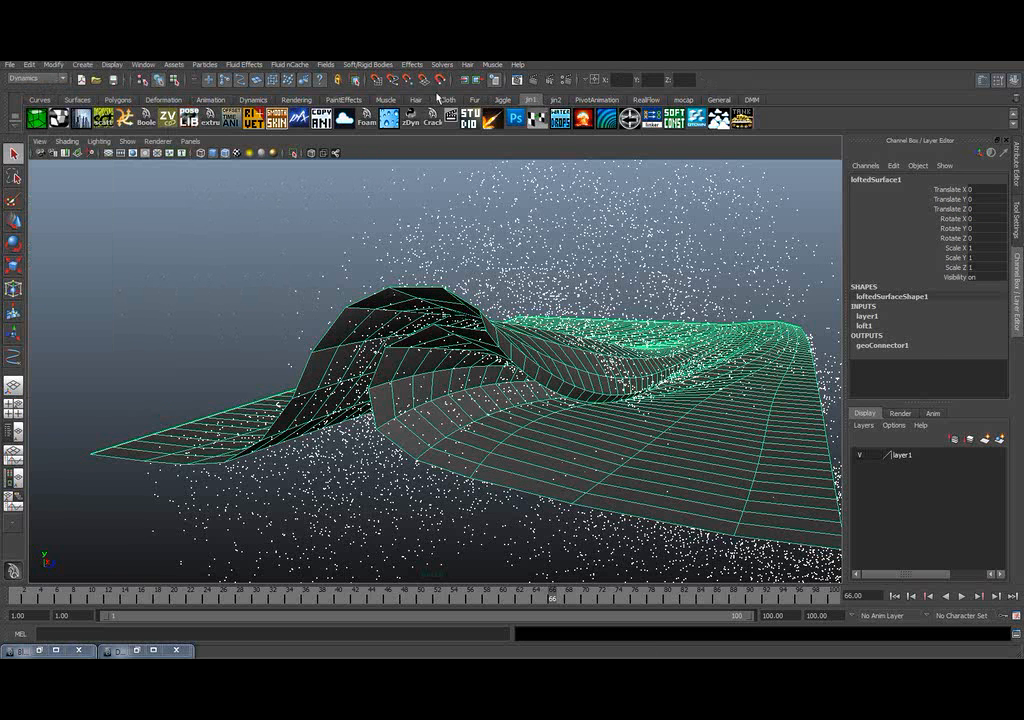
click(14, 430)
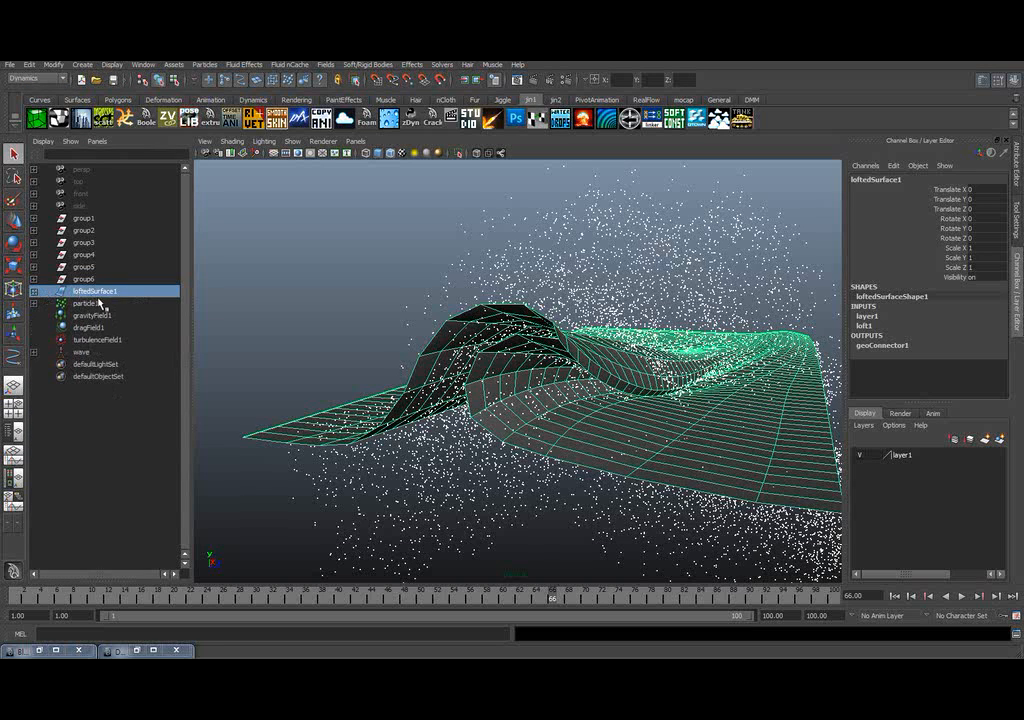
click(30, 64)
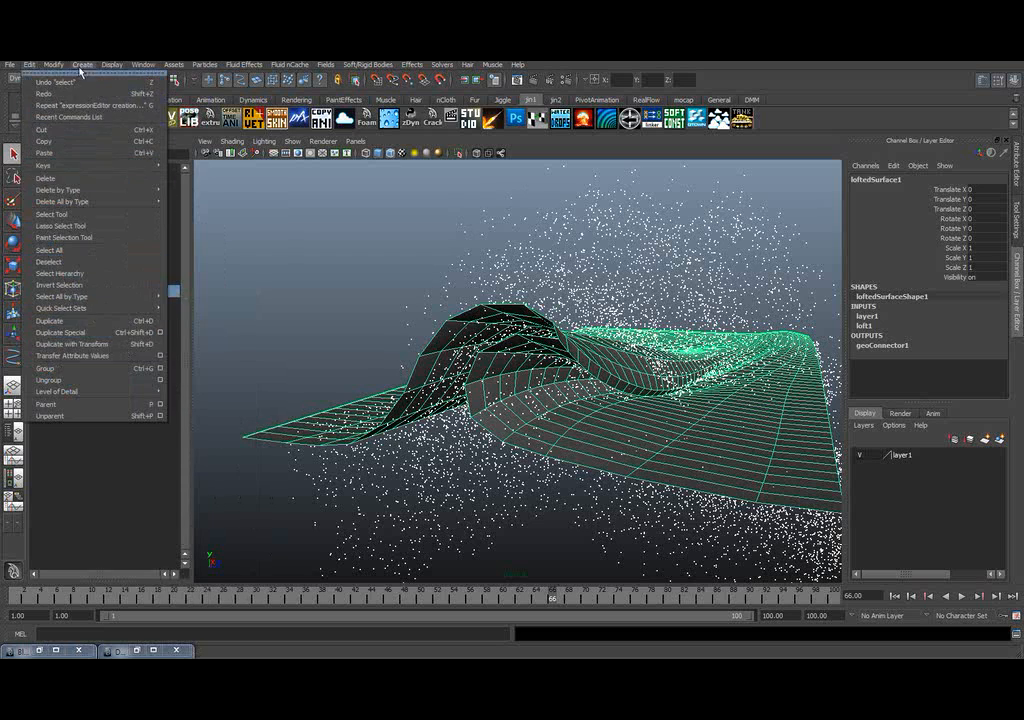
mouse_move(53, 64)
mouse_move(126, 256)
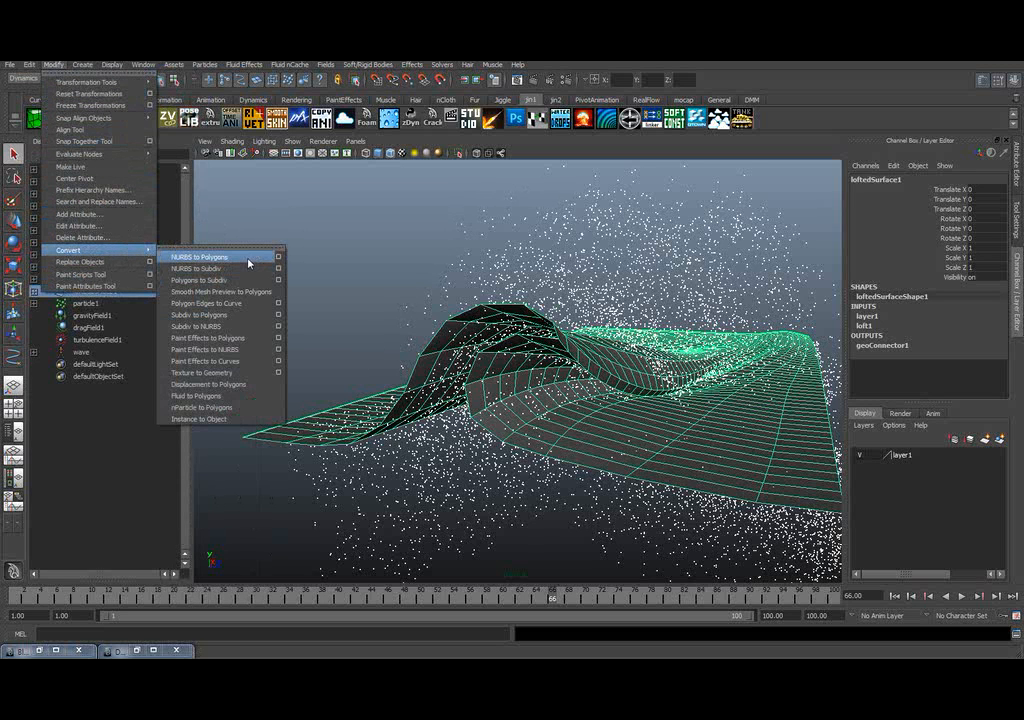
click(278, 258)
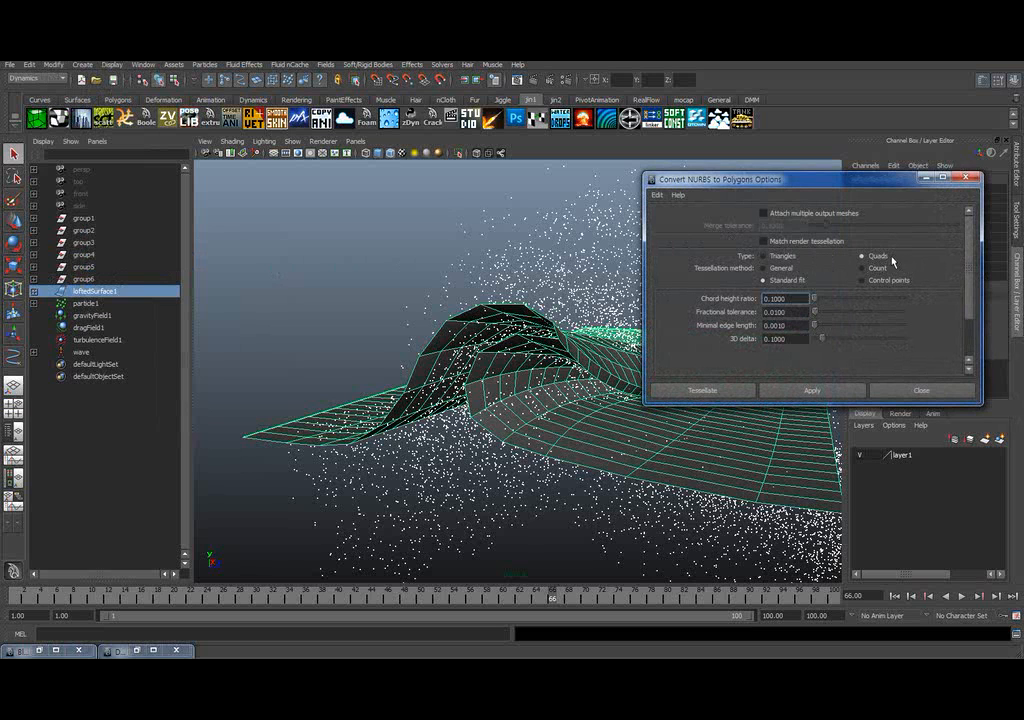
click(735, 393)
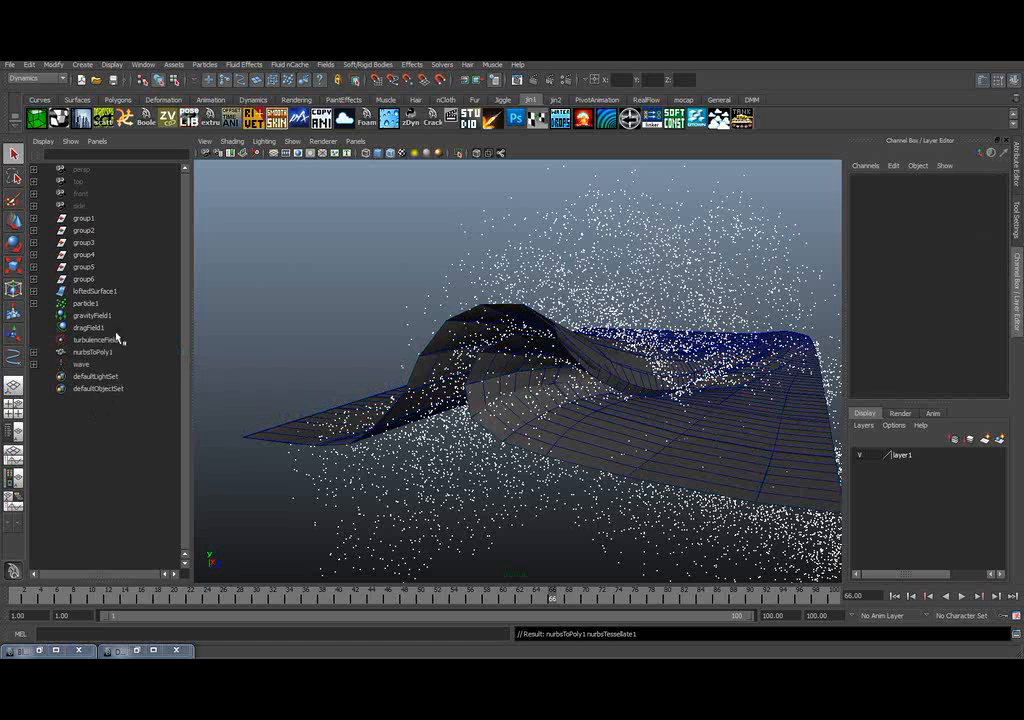
click(100, 291)
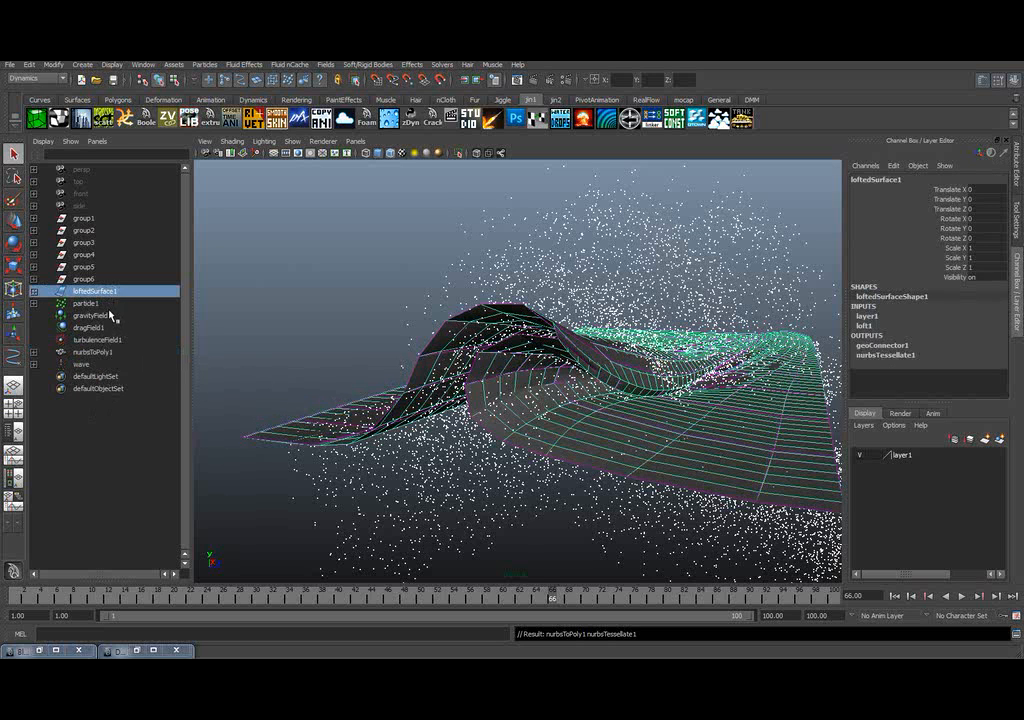
key(ctrl+h)
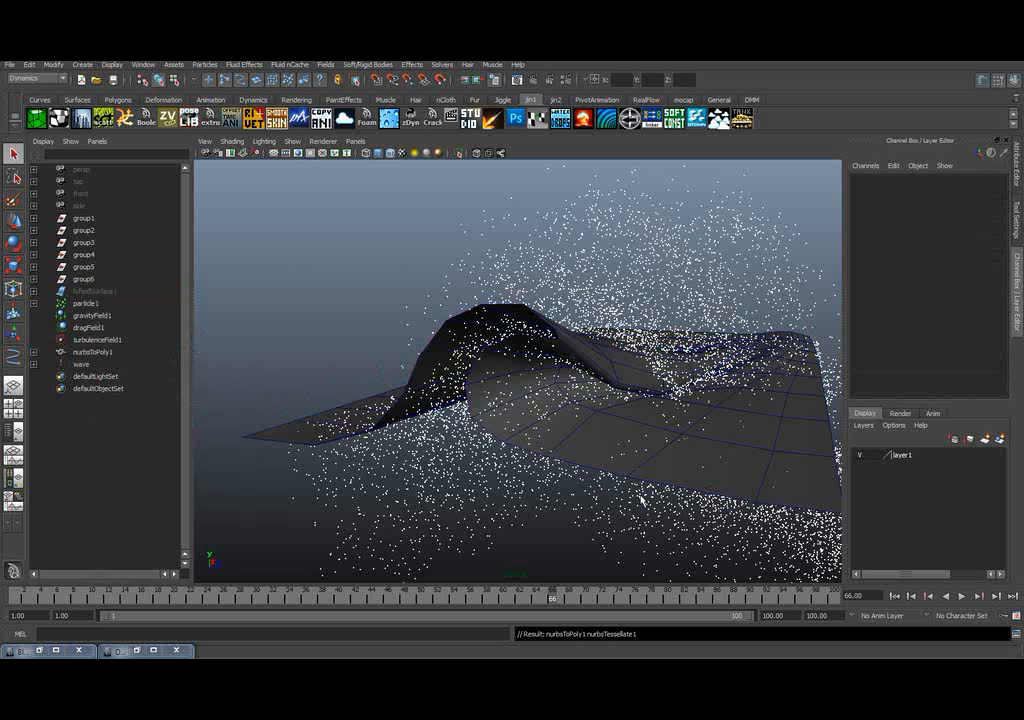
- Try a polygon count of 1000 in the converted wave mesh's nurbsTessellate1 settings, and set it back to 200
click(695, 478)
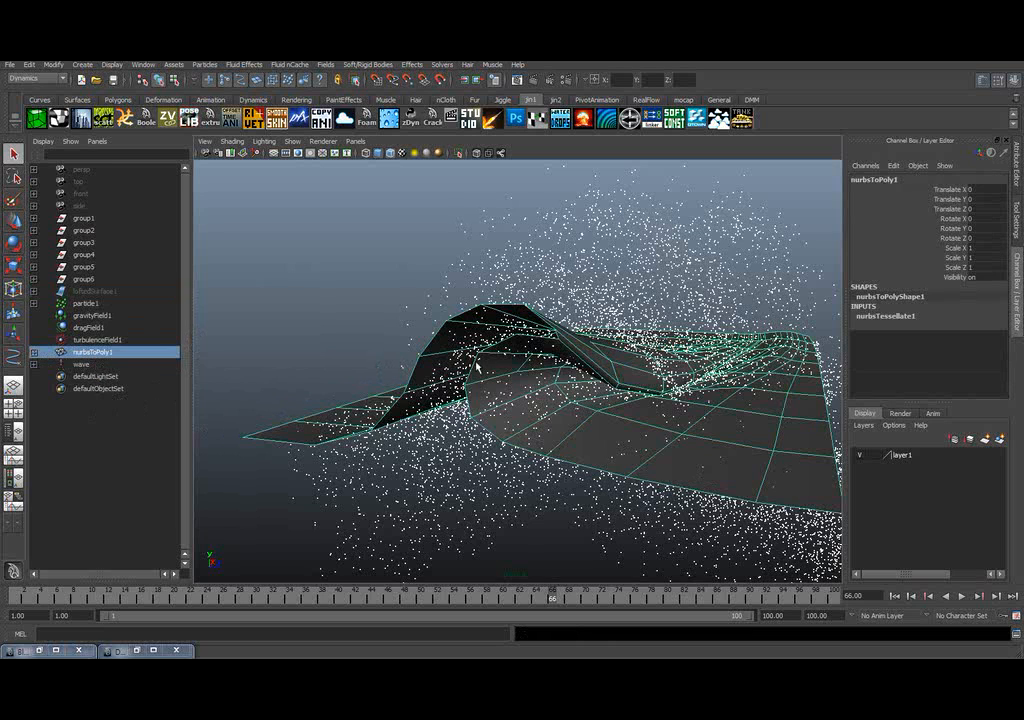
click(890, 316)
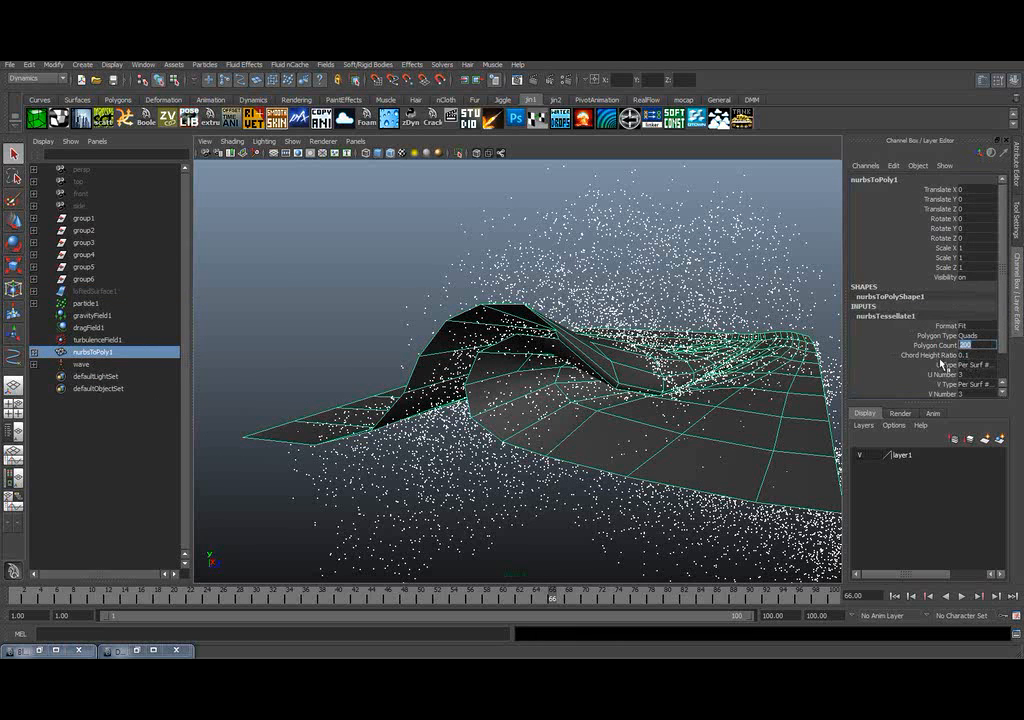
text(1000)
key(Return)
text(200)
key(Return)
drag(1002, 344, 1000, 368)
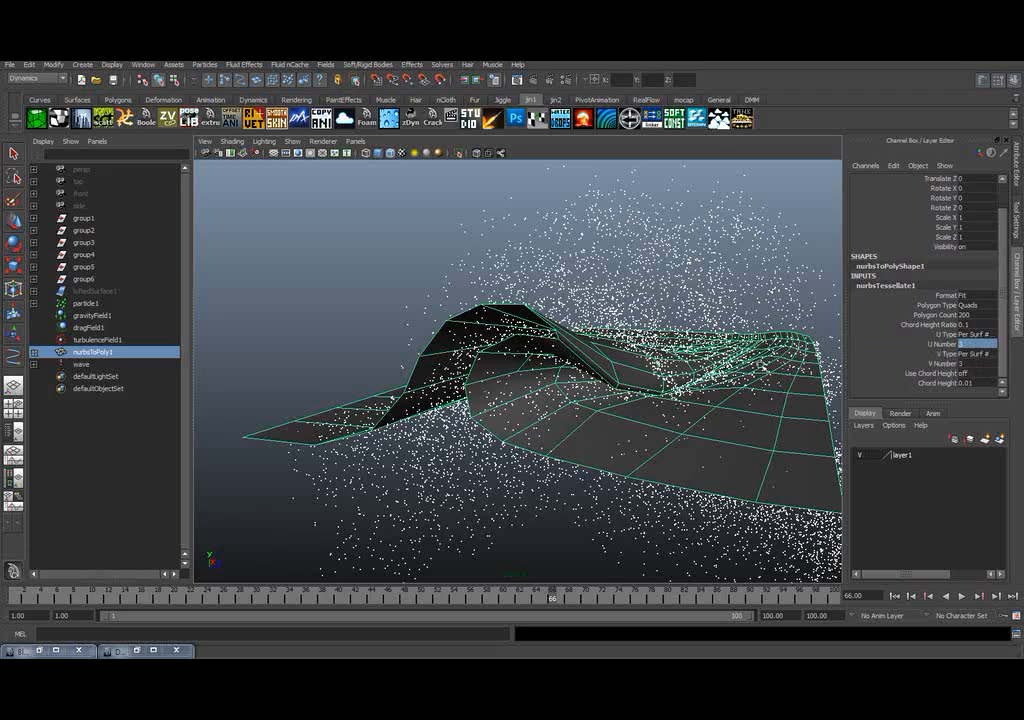
- Smooth the nurbsToPoly1 wave mesh with 2 divisions and Keep Border off
alt+drag(754, 360, 709, 363)
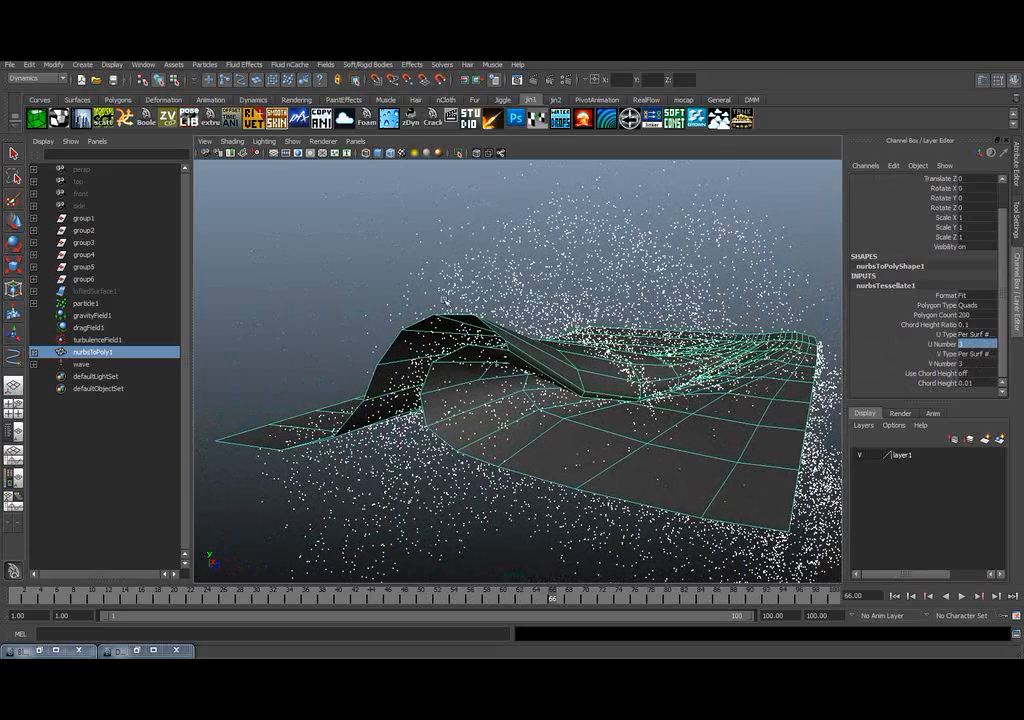
click(118, 100)
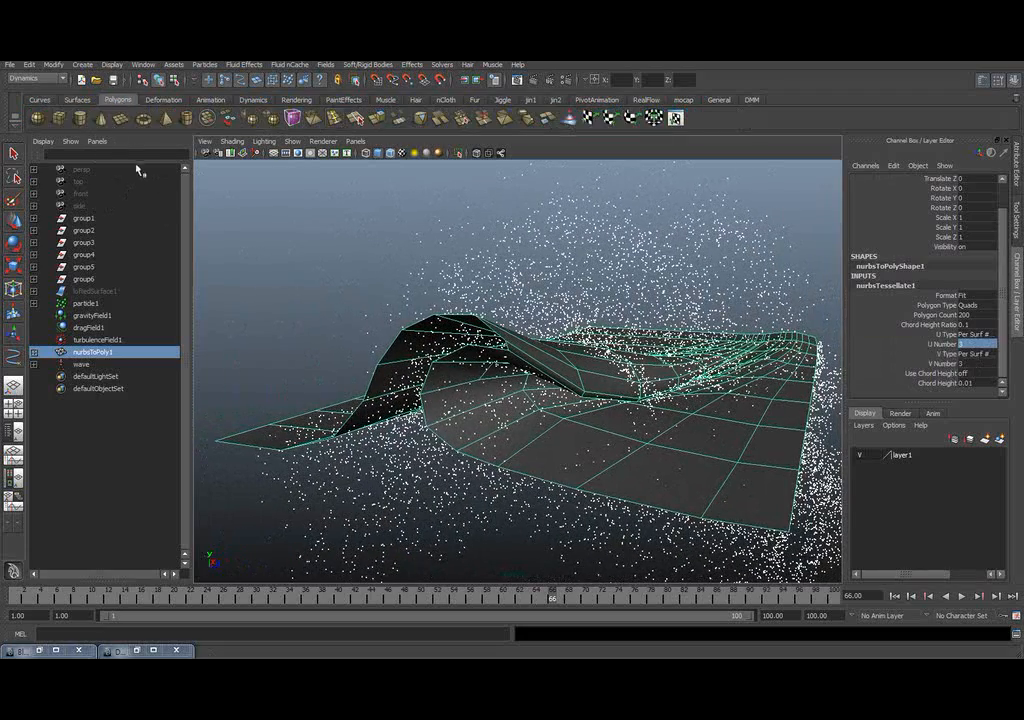
click(400, 220)
click(679, 482)
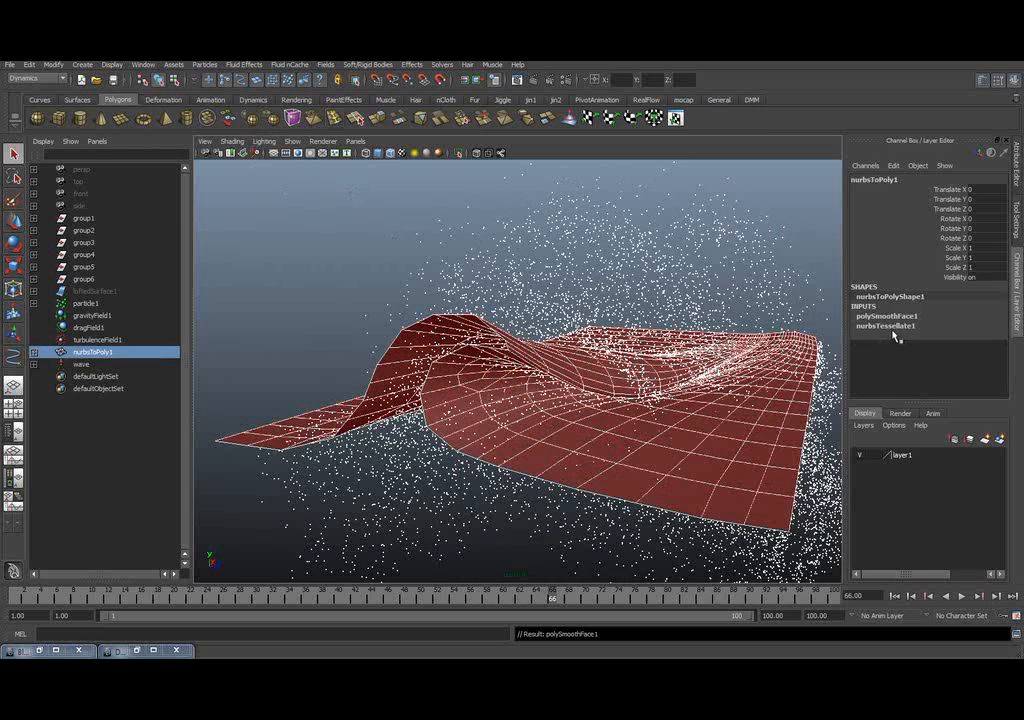
click(890, 316)
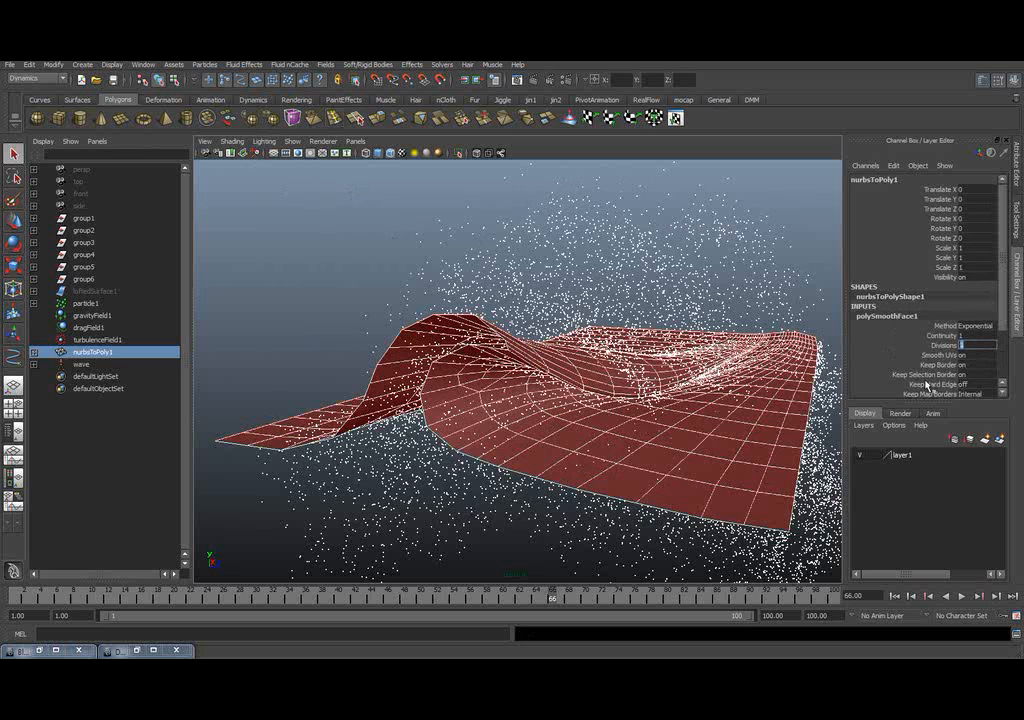
key(Return)
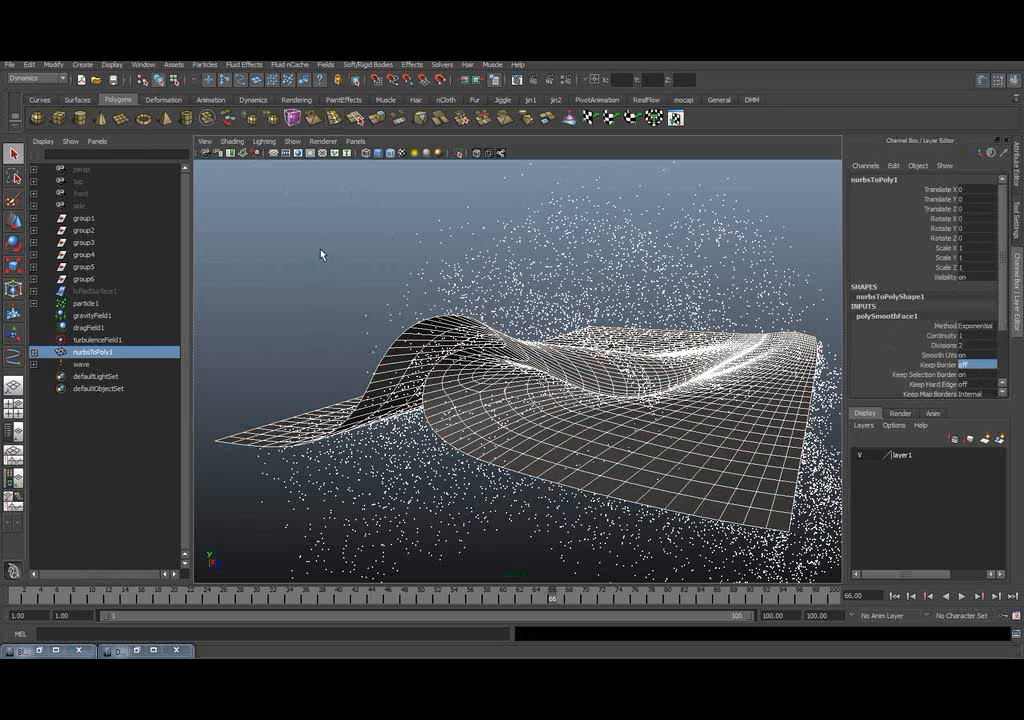
- Deselect the mesh, replay the animation from the first frame, and inspect the smoothed wave and spray from another angle
click(338, 297)
click(906, 592)
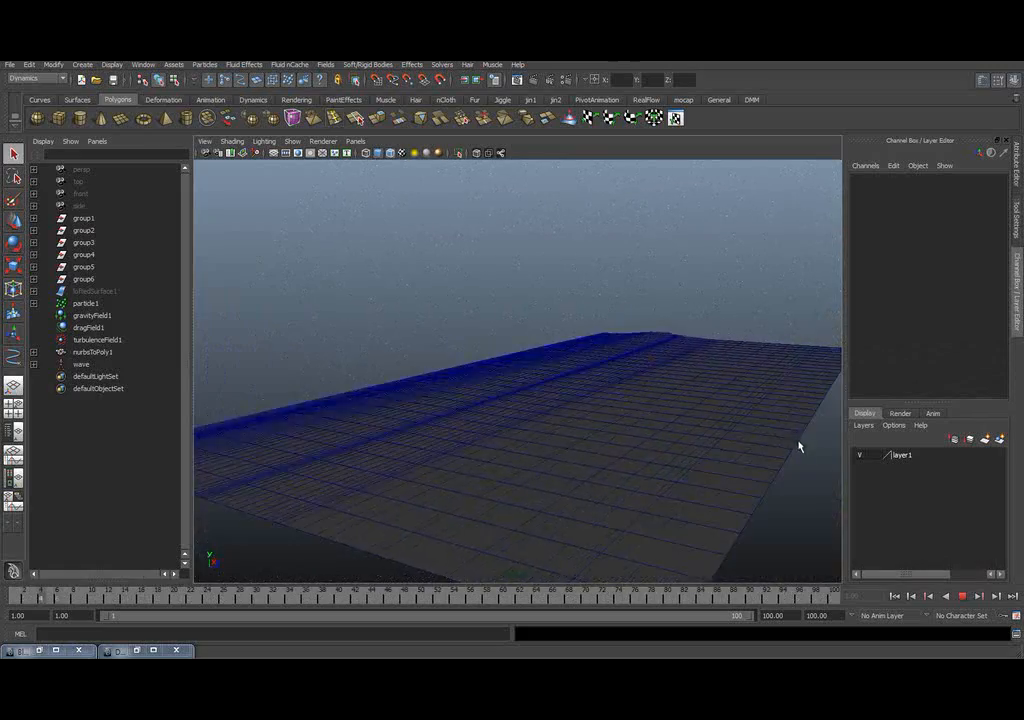
alt+drag(798, 446, 633, 449)
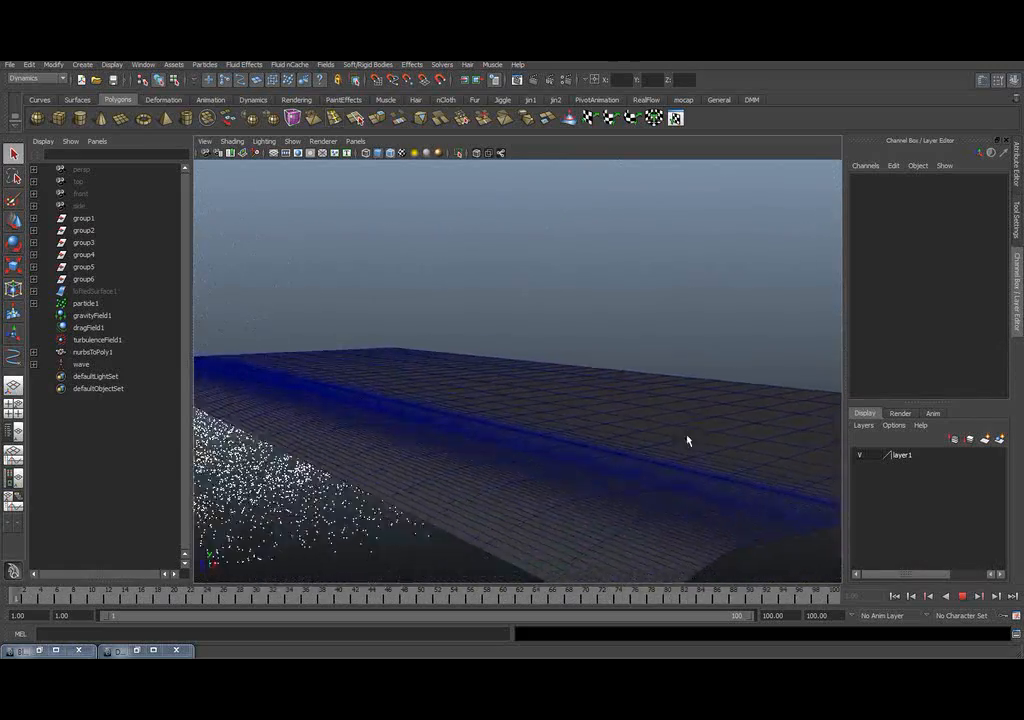